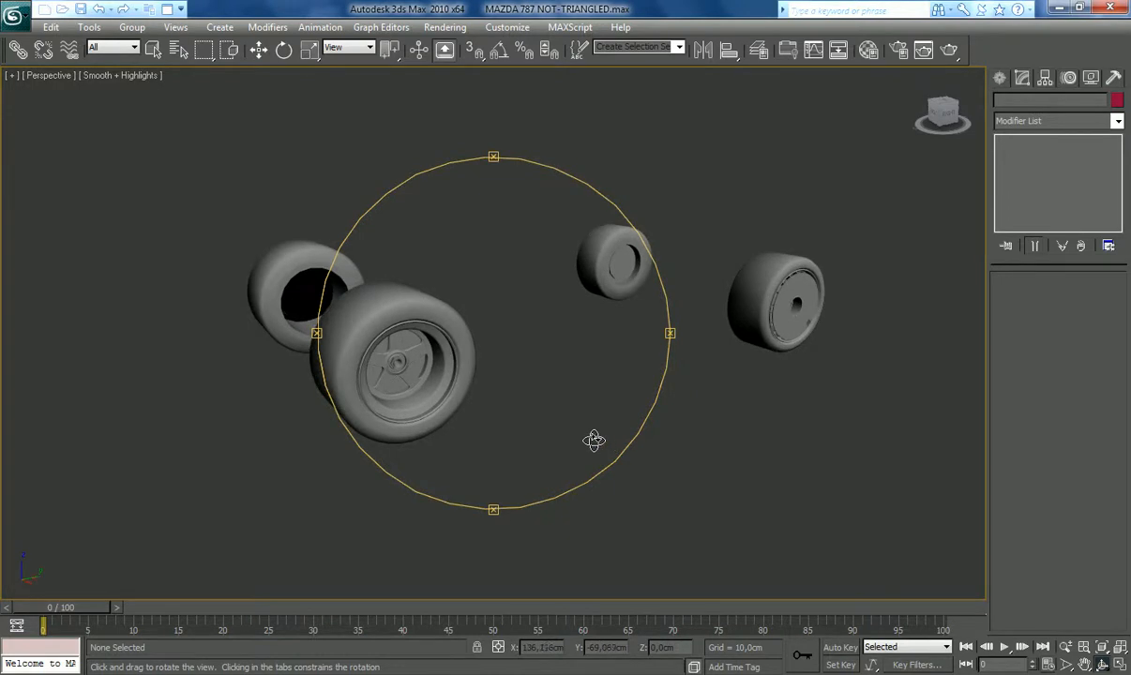
Step: Hide the wheel cap covering the front wheels
{"action": "left_click_drag", "start_coordinate": [561, 406], "coordinate": [499, 405]}
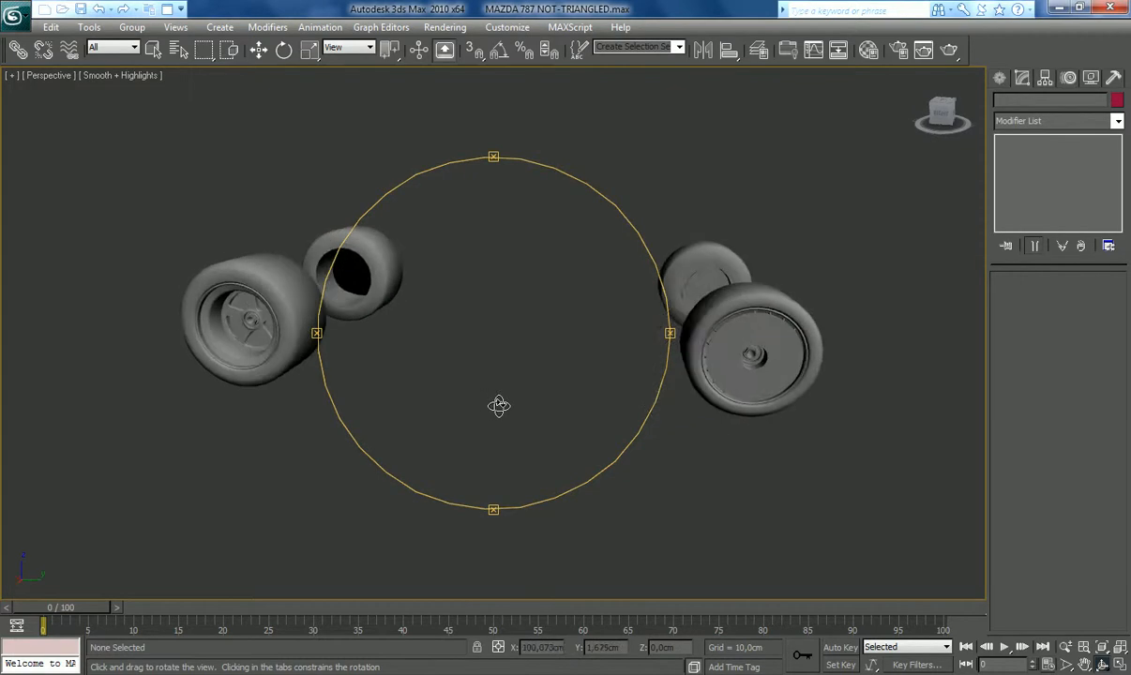
{"action": "left_click", "coordinate": [153, 48]}
{"action": "left_click", "coordinate": [732, 350]}
{"action": "right_click", "coordinate": [731, 349]}
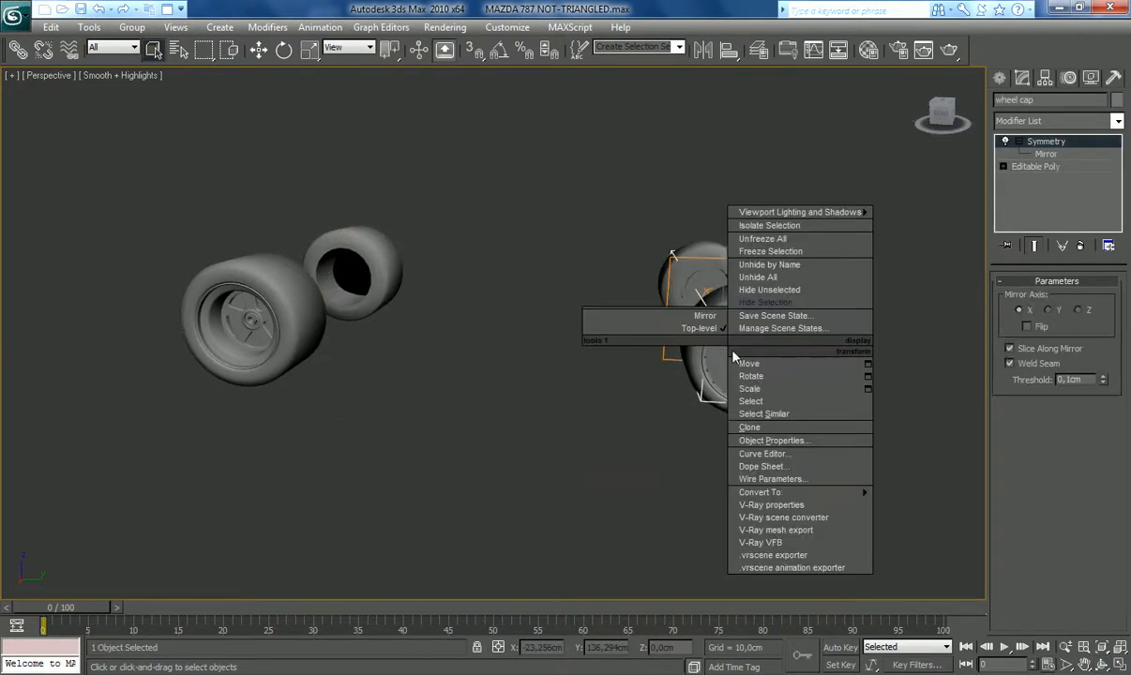
{"action": "left_click", "coordinate": [767, 298]}
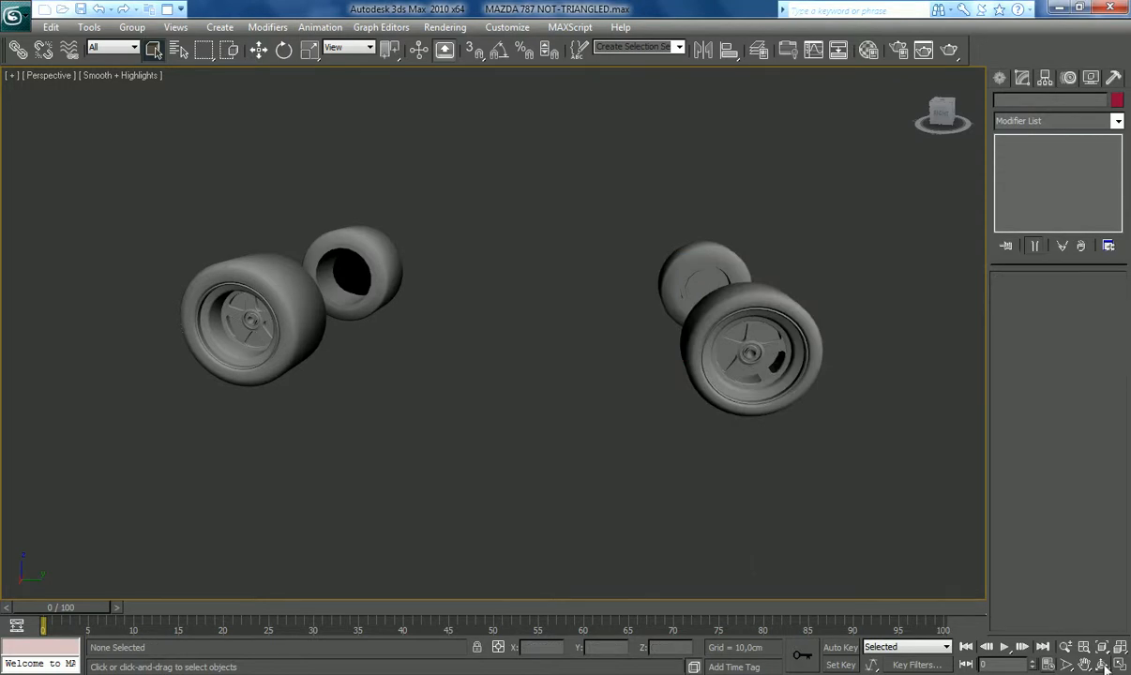
Step: Examine the tires and rims of the front and rear wheels from several angles
{"action": "key", "text": "ctrl+r"}
{"action": "mouse_move", "coordinate": [580, 430]}
{"action": "left_mouse_down"}
{"action": "mouse_move", "coordinate": [546, 418]}
{"action": "mouse_move", "coordinate": [581, 408]}
{"action": "mouse_move", "coordinate": [616, 420]}
{"action": "mouse_move", "coordinate": [616, 430]}
{"action": "mouse_move", "coordinate": [553, 427]}
{"action": "mouse_move", "coordinate": [570, 434]}
{"action": "left_mouse_up"}
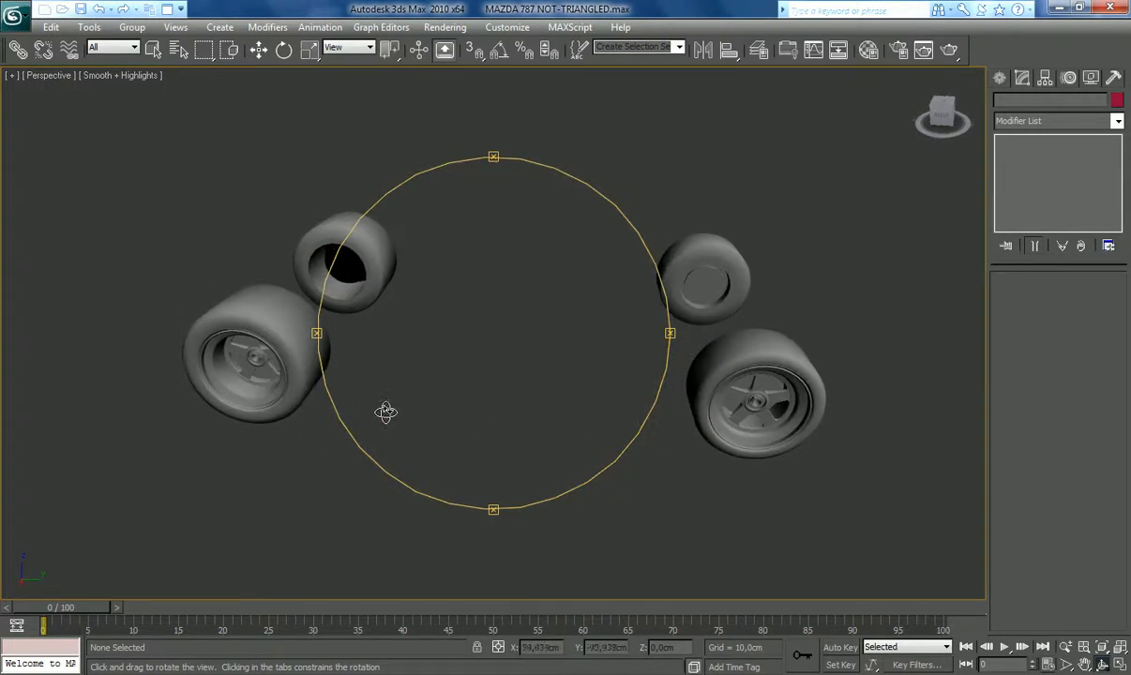
{"action": "left_click_drag", "start_coordinate": [394, 405], "coordinate": [533, 386]}
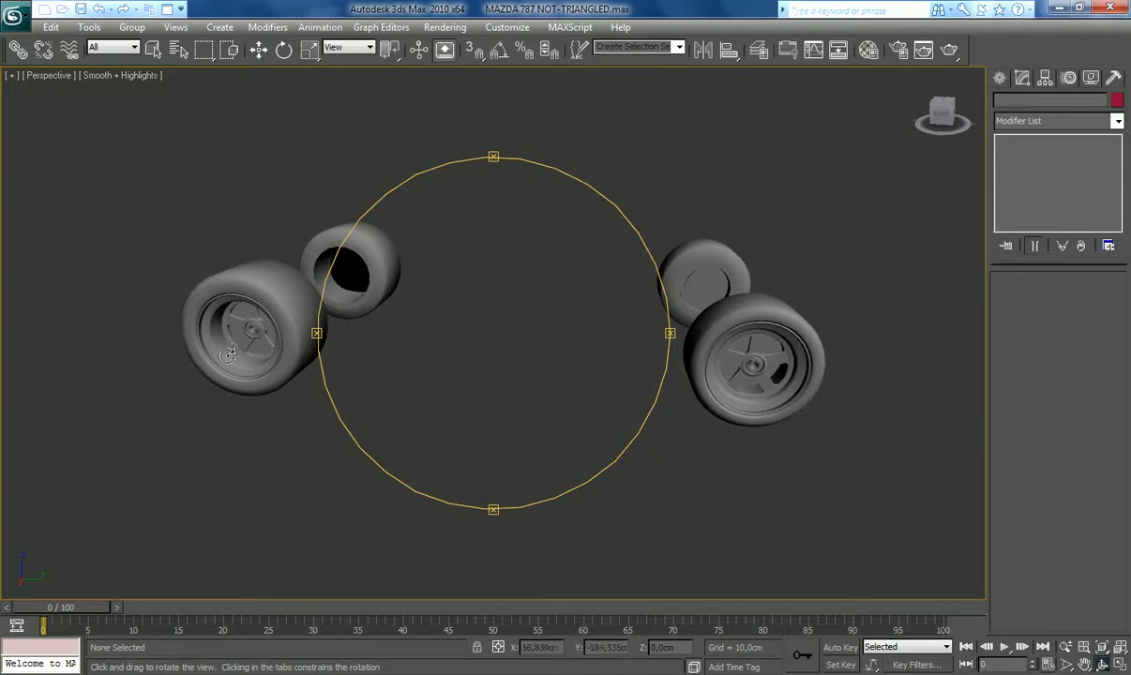
{"action": "mouse_move", "coordinate": [473, 357]}
{"action": "left_mouse_down"}
{"action": "mouse_move", "coordinate": [523, 374]}
{"action": "mouse_move", "coordinate": [386, 372]}
{"action": "mouse_move", "coordinate": [453, 351]}
{"action": "left_mouse_up"}
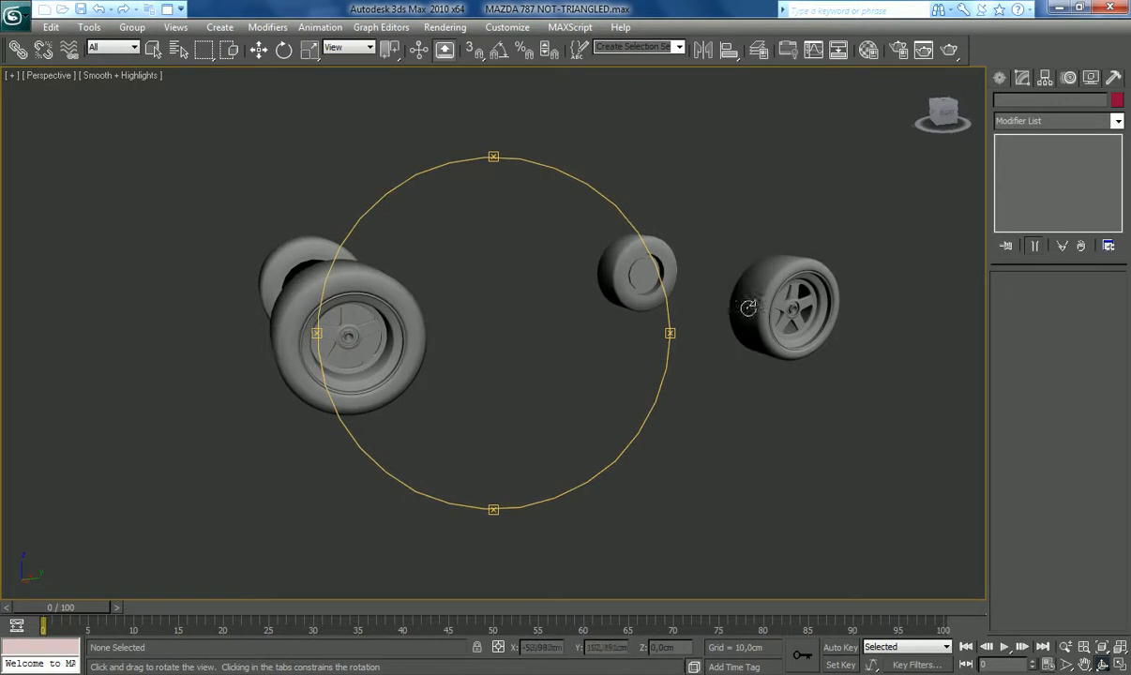
{"action": "left_click_drag", "start_coordinate": [515, 330], "coordinate": [479, 350]}
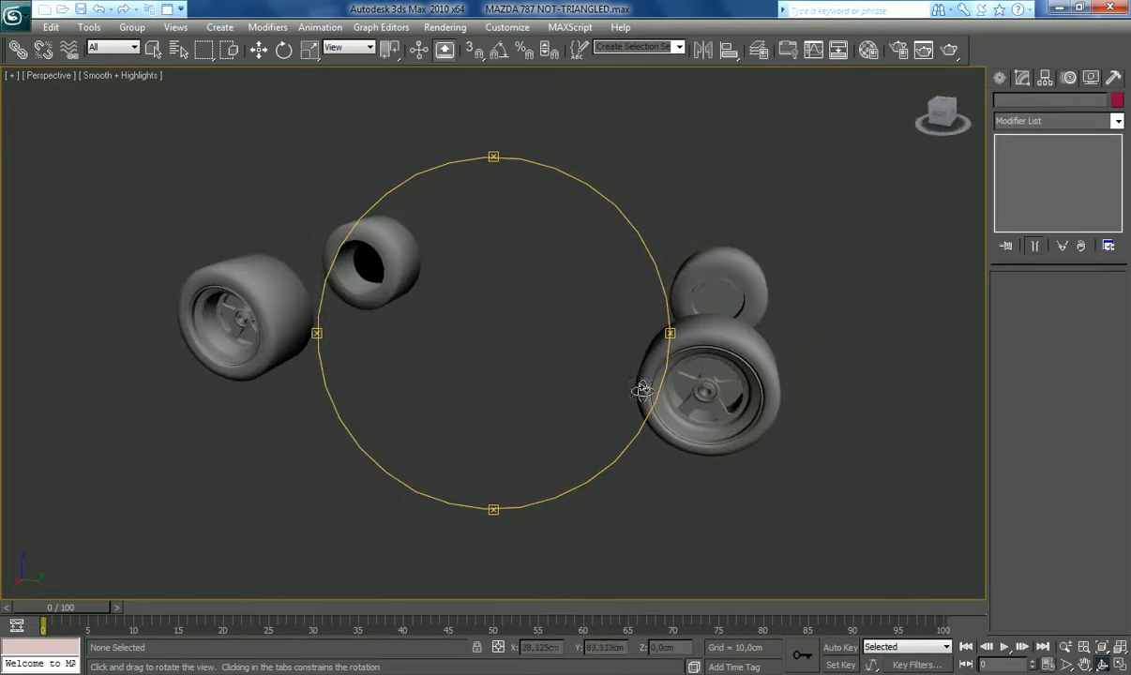
{"action": "left_click_drag", "start_coordinate": [486, 366], "coordinate": [485, 360]}
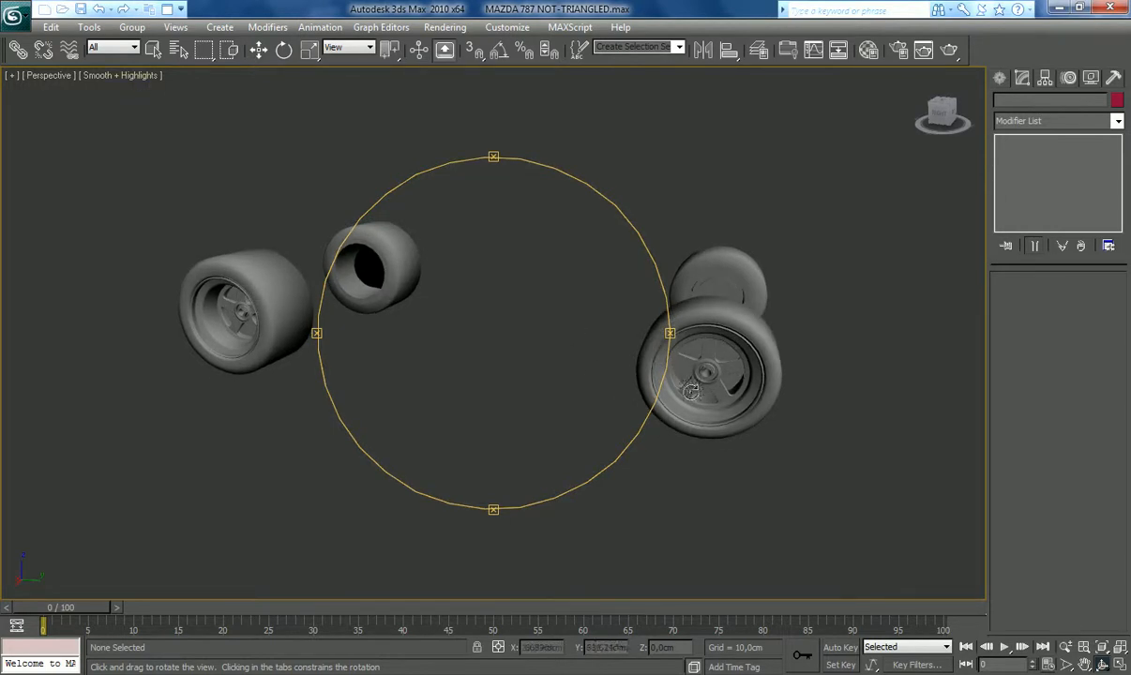
{"action": "mouse_move", "coordinate": [500, 378]}
{"action": "left_mouse_down"}
{"action": "mouse_move", "coordinate": [537, 381]}
{"action": "mouse_move", "coordinate": [502, 387]}
{"action": "left_mouse_up"}
Step: Turn off the Symmetry modifier on the rear tire TIRE_LR
{"action": "left_click", "coordinate": [153, 48]}
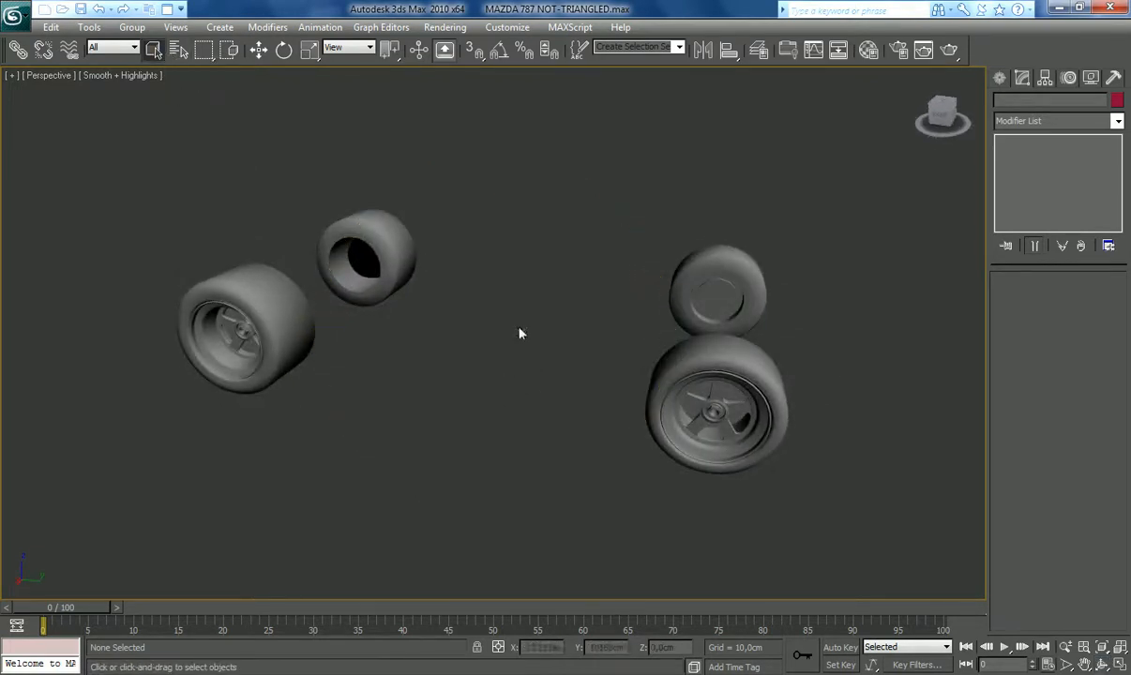
{"action": "left_click", "coordinate": [657, 398]}
{"action": "left_click", "coordinate": [293, 354]}
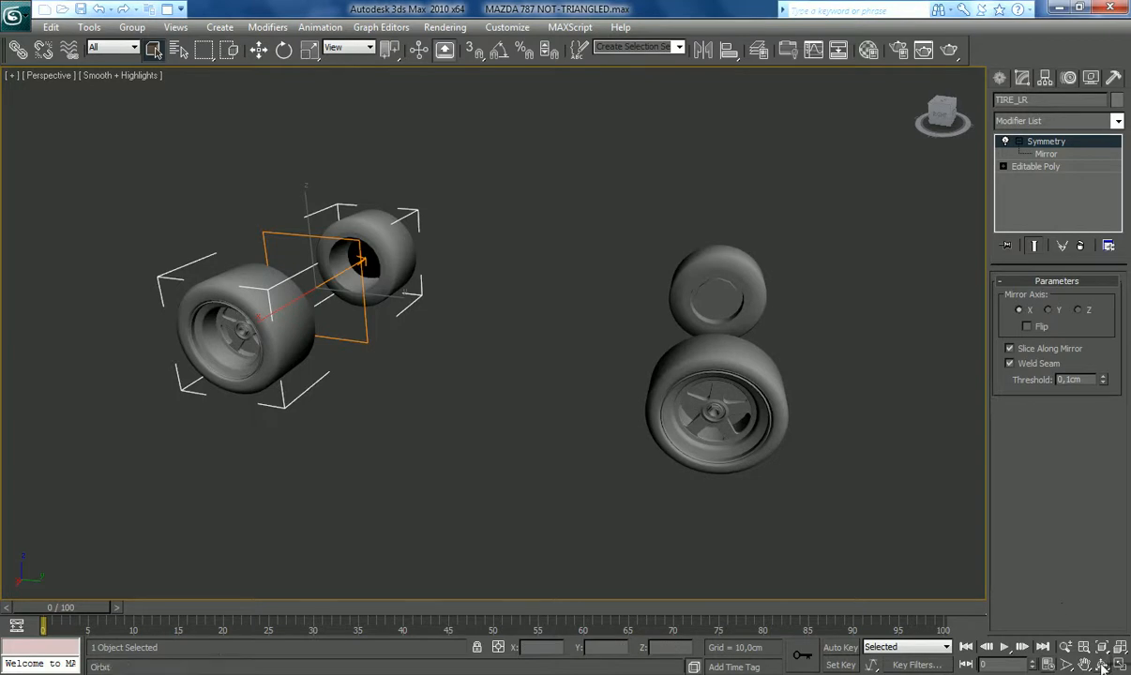
{"action": "key", "text": "ctrl+r"}
{"action": "left_click_drag", "start_coordinate": [516, 437], "coordinate": [528, 463]}
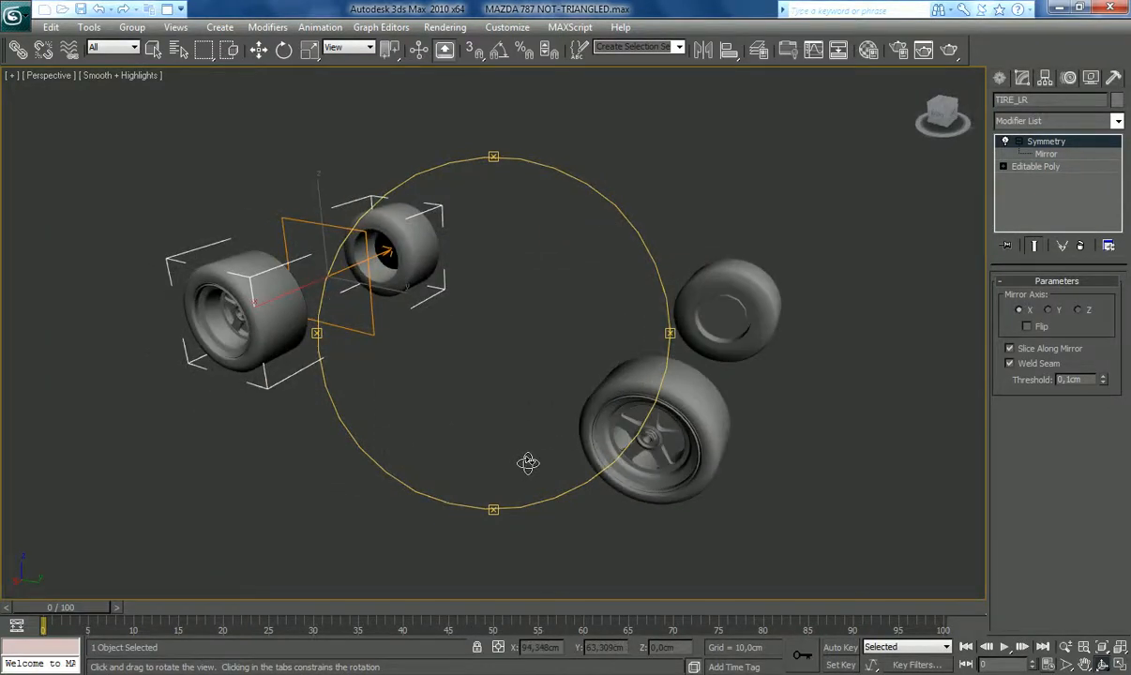
{"action": "left_click", "coordinate": [1005, 141]}
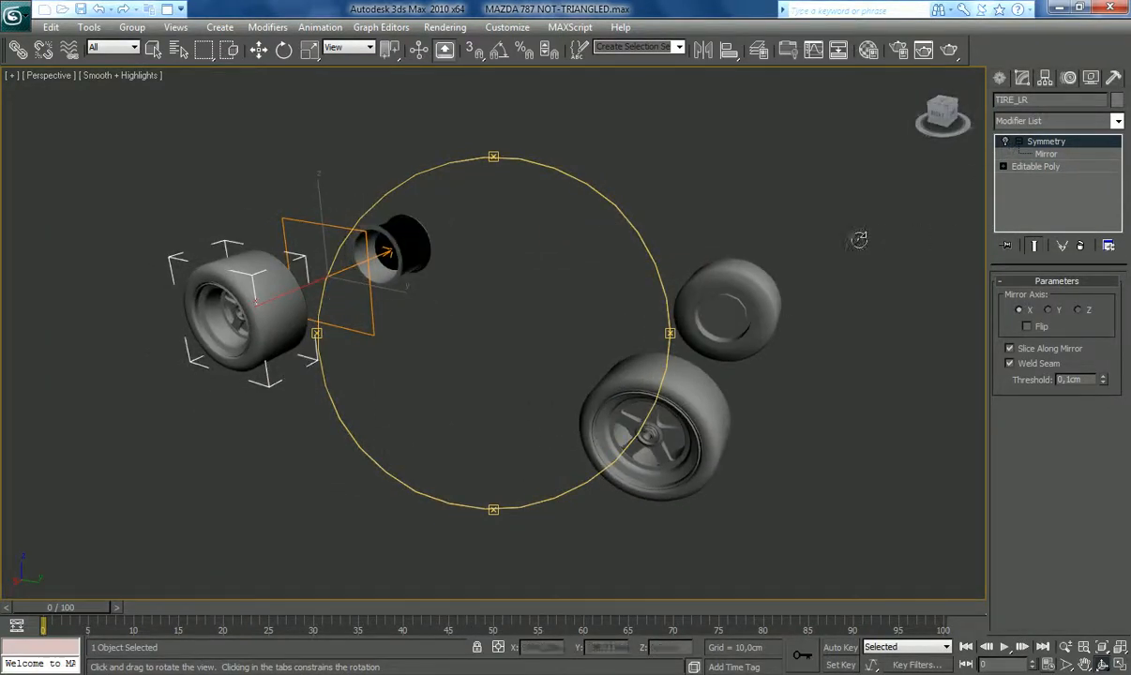
{"action": "left_click", "coordinate": [1000, 78]}
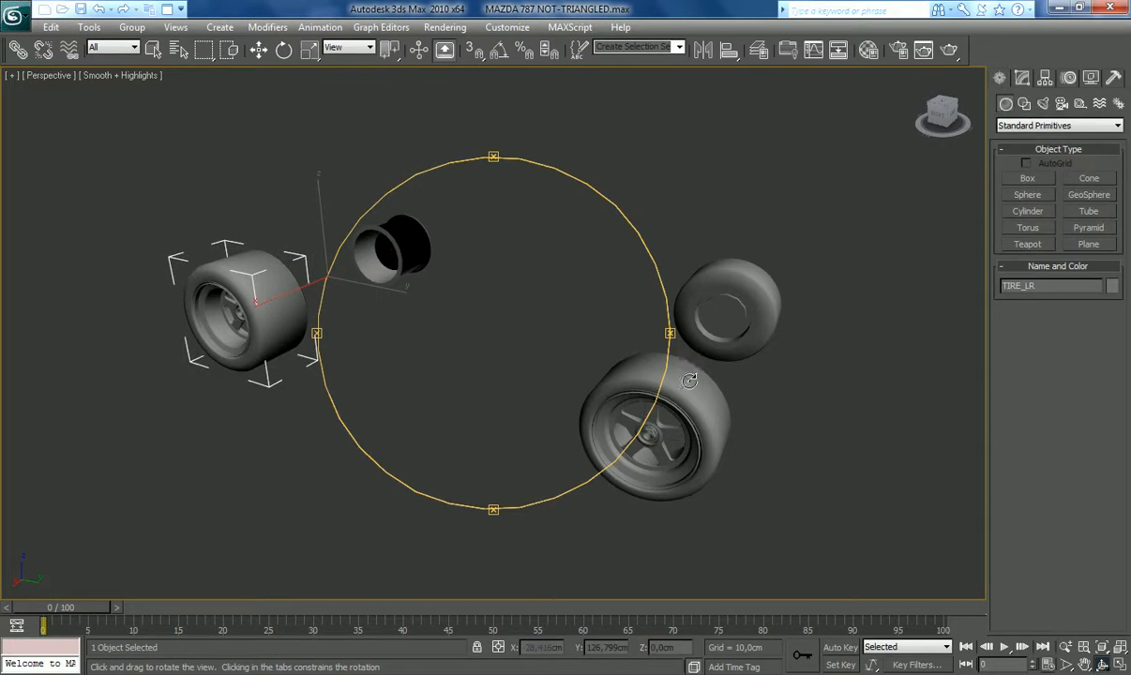
Step: Turn off the Symmetry modifier on the front tire TIRE_LF
{"action": "left_click", "coordinate": [153, 49]}
{"action": "left_click", "coordinate": [620, 354]}
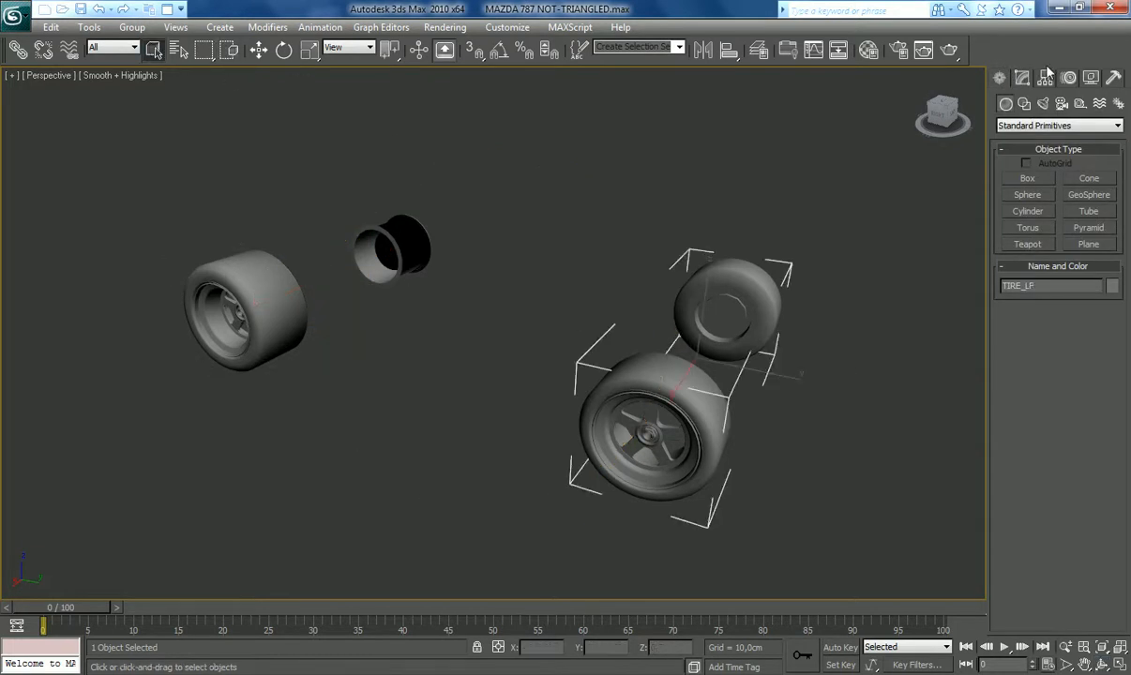
{"action": "left_click", "coordinate": [1022, 79]}
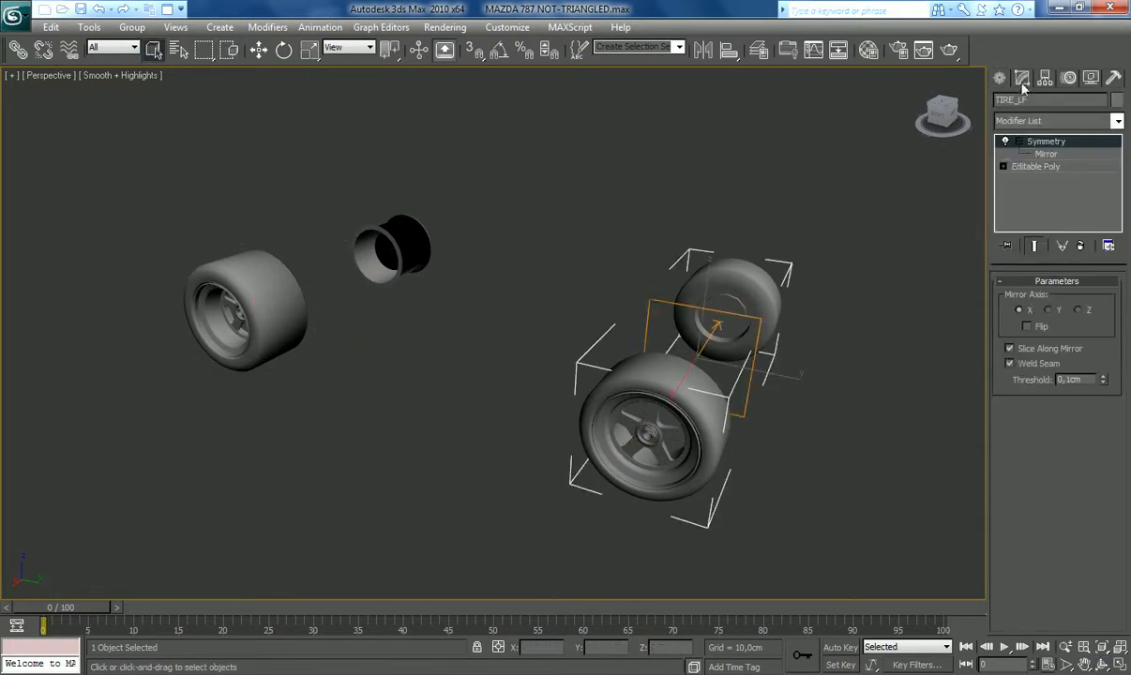
{"action": "right_click", "coordinate": [654, 372]}
Step: Turn off the Symmetry modifier on the front and rear rims and brakes
{"action": "left_click", "coordinate": [403, 247]}
{"action": "left_click", "coordinate": [403, 248]}
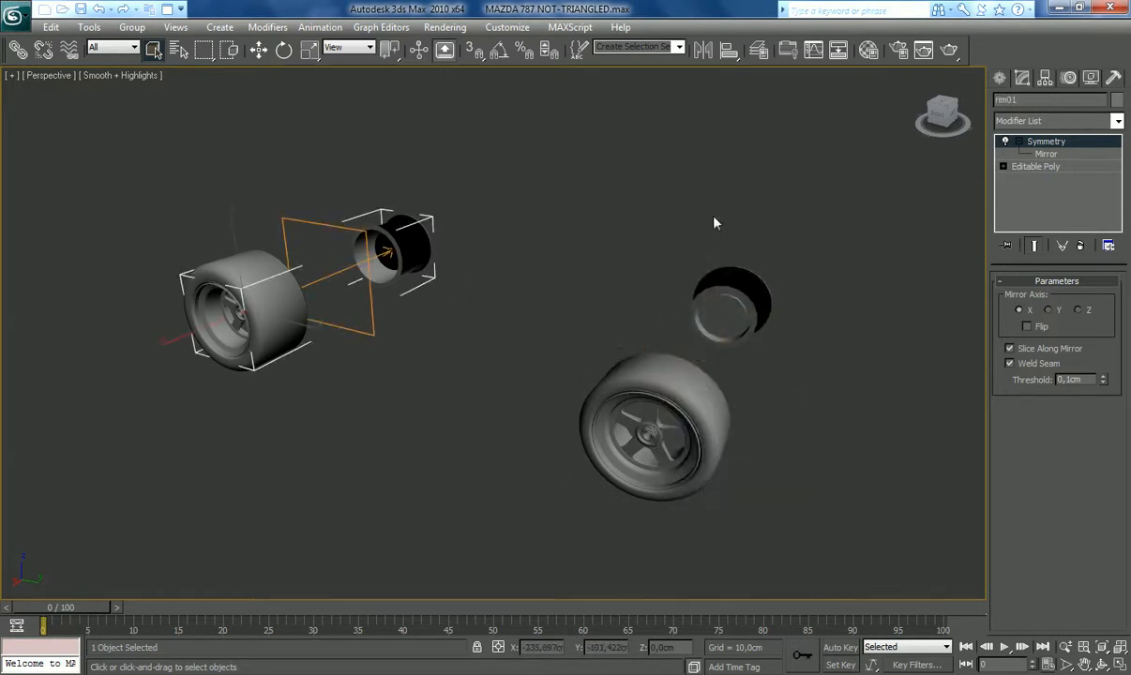
{"action": "left_click", "coordinate": [1005, 141]}
{"action": "left_click", "coordinate": [734, 300]}
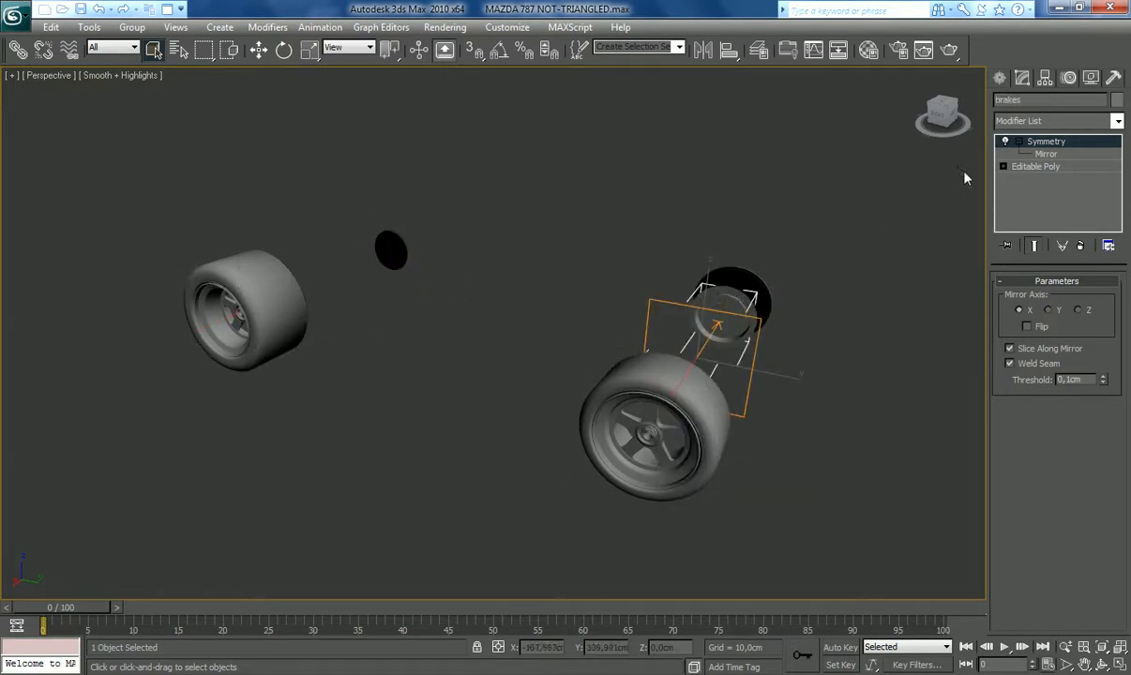
{"action": "left_click", "coordinate": [1005, 141]}
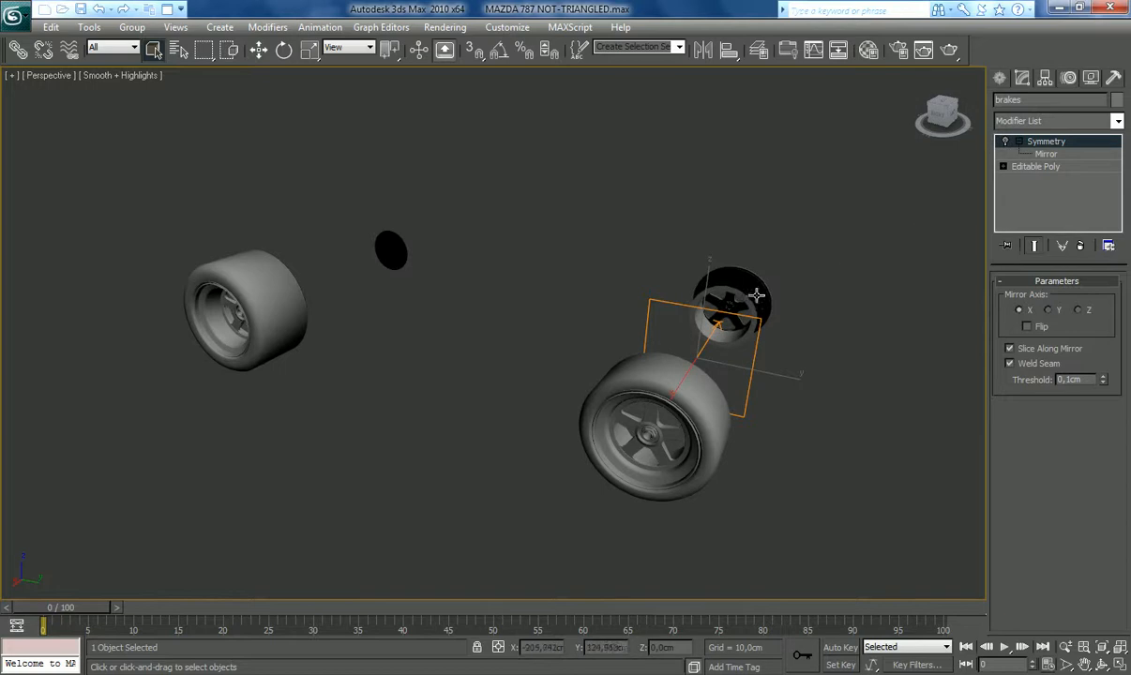
{"action": "left_click", "coordinate": [388, 253]}
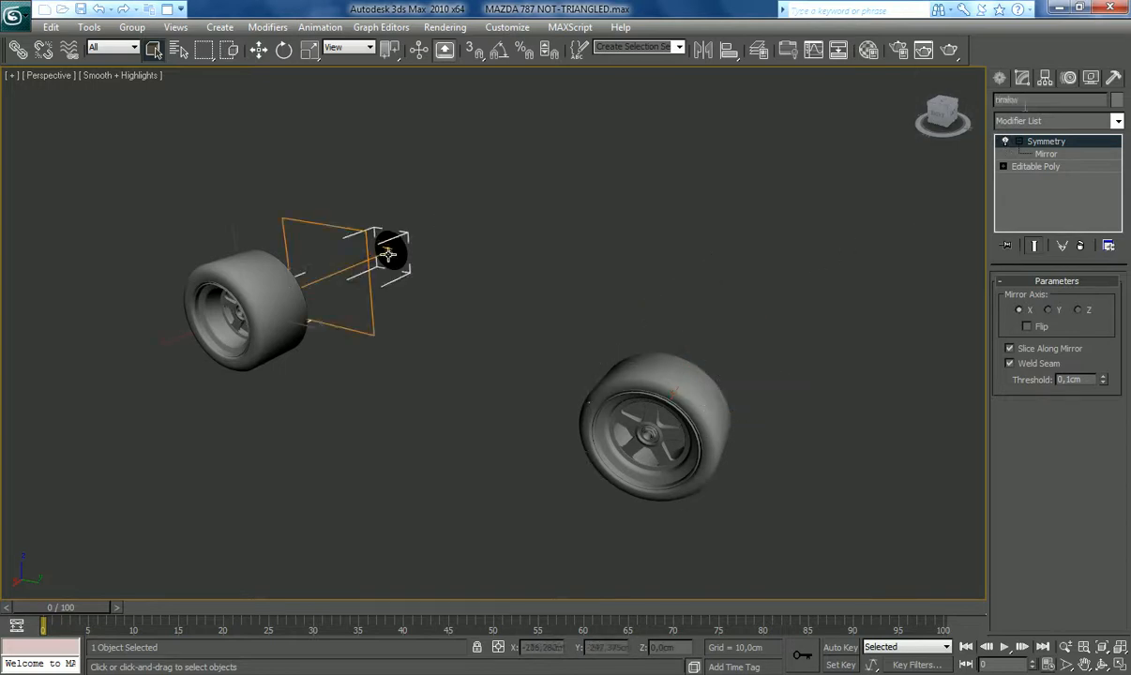
{"action": "left_click", "coordinate": [1005, 141]}
Step: Hide rim01, rim, brakes and brakw in the 0 (default) layer, leaving only the tires displayed
{"action": "left_click", "coordinate": [759, 49]}
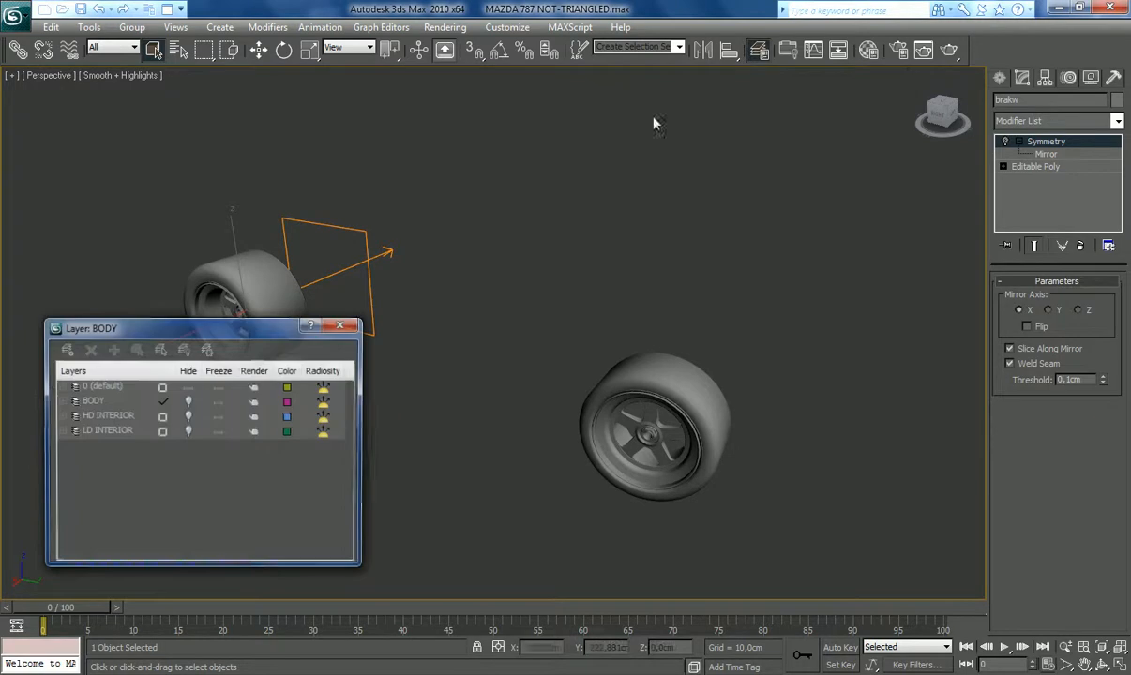
{"action": "left_click", "coordinate": [61, 386]}
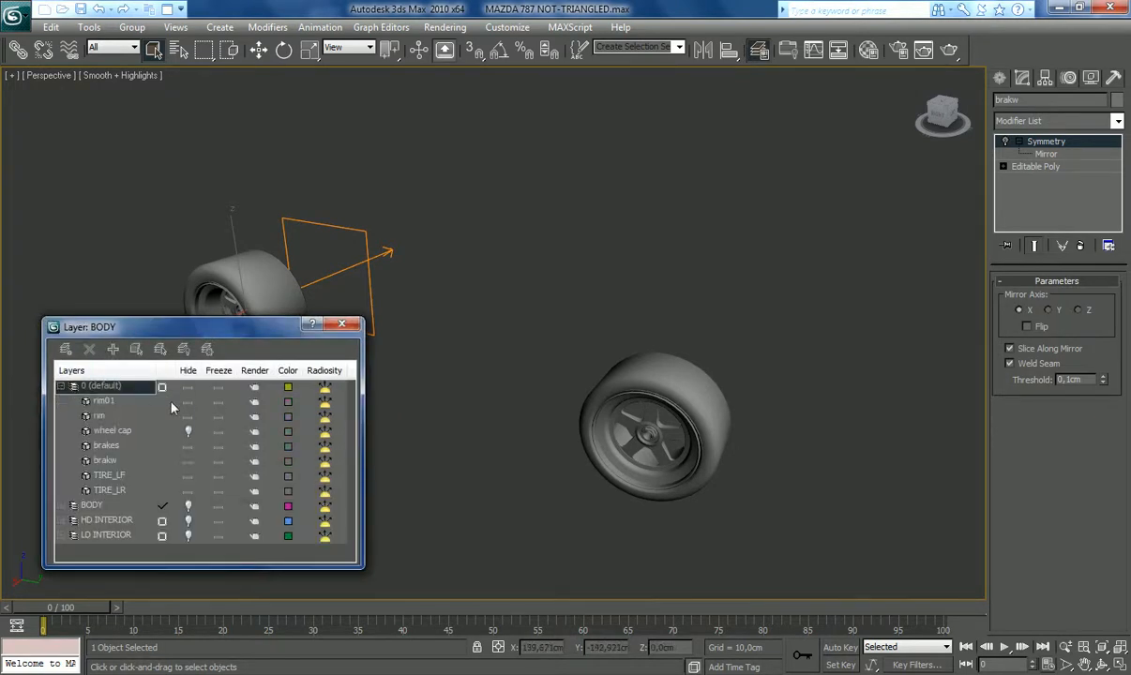
{"action": "left_click", "coordinate": [188, 401]}
{"action": "left_click", "coordinate": [189, 416]}
{"action": "left_click", "coordinate": [188, 447]}
{"action": "left_click", "coordinate": [188, 461]}
{"action": "left_click", "coordinate": [342, 324]}
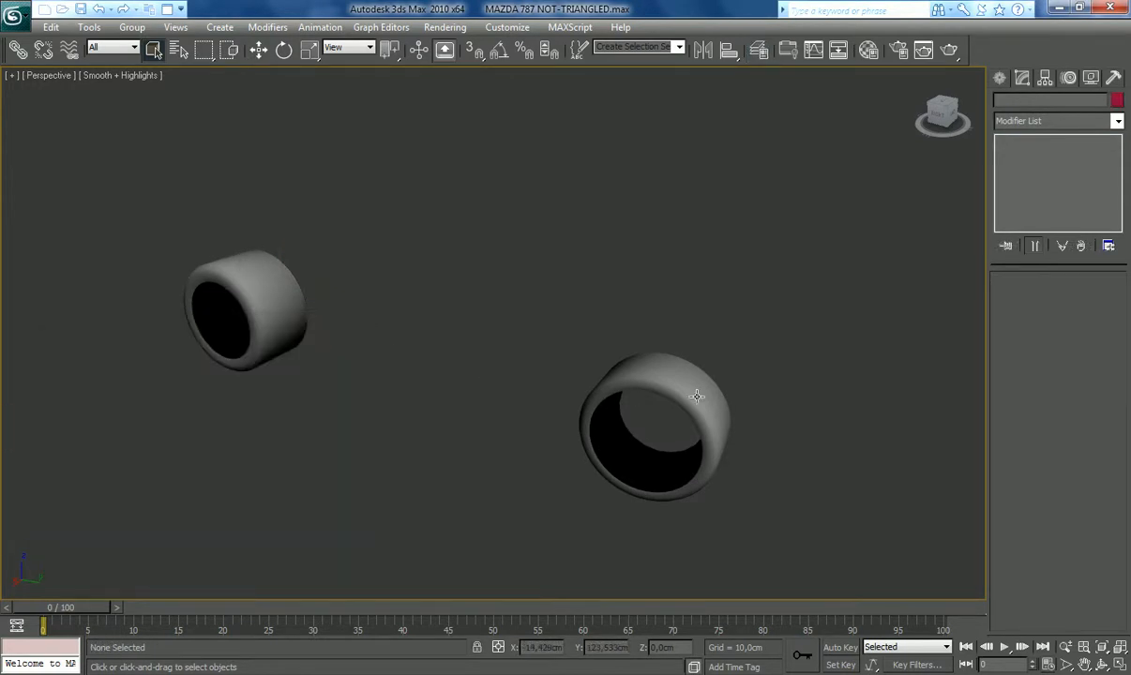
Step: Show the front tire edge-on in an orthographic view and activate its Editable Poly level
{"action": "left_click", "coordinate": [704, 385]}
{"action": "left_click", "coordinate": [956, 111]}
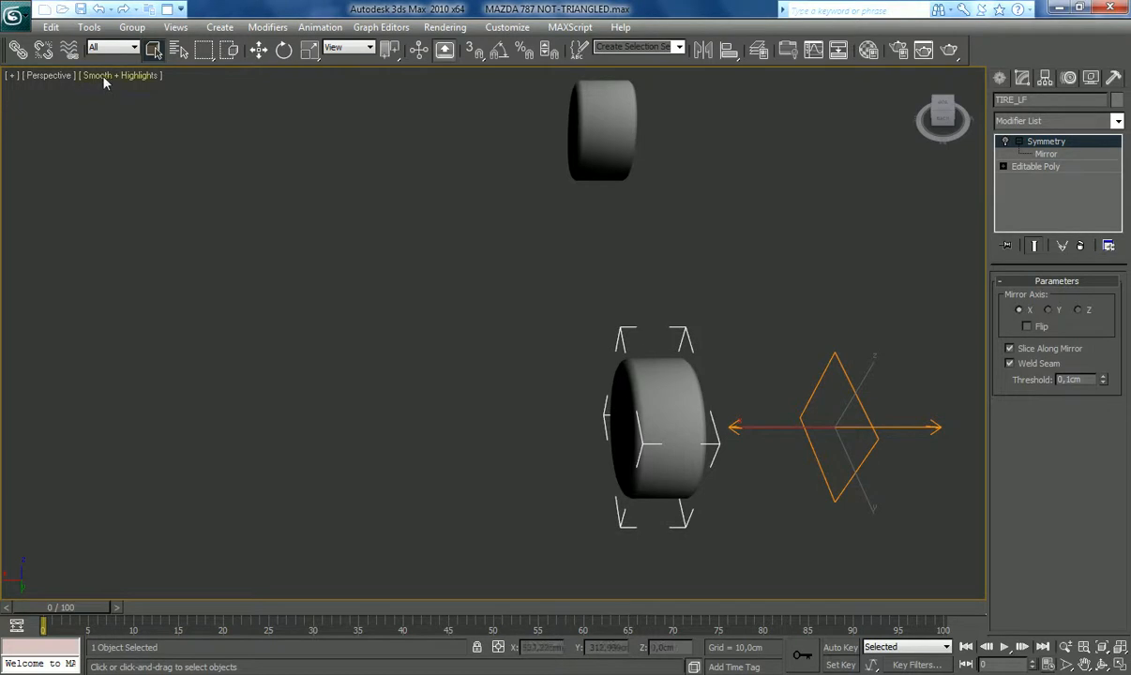
{"action": "left_click", "coordinate": [52, 75]}
{"action": "left_click", "coordinate": [103, 152]}
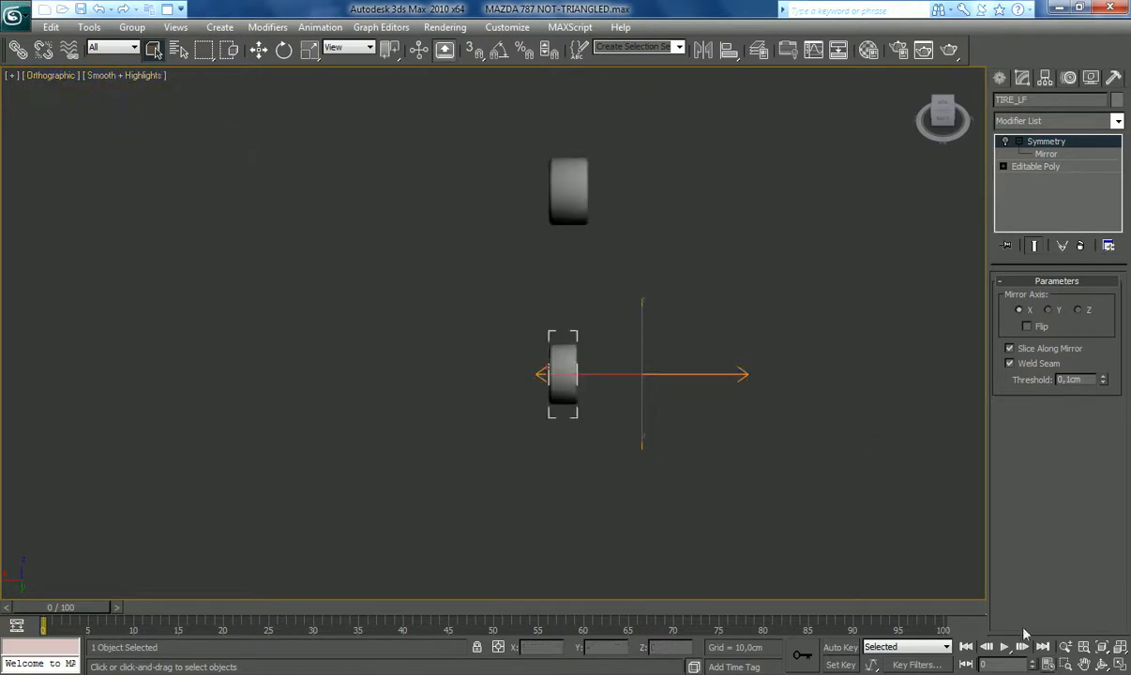
{"action": "left_click", "coordinate": [1083, 664]}
{"action": "scroll", "coordinate": [581, 404], "scroll_direction": "up", "scroll_amount": 5}
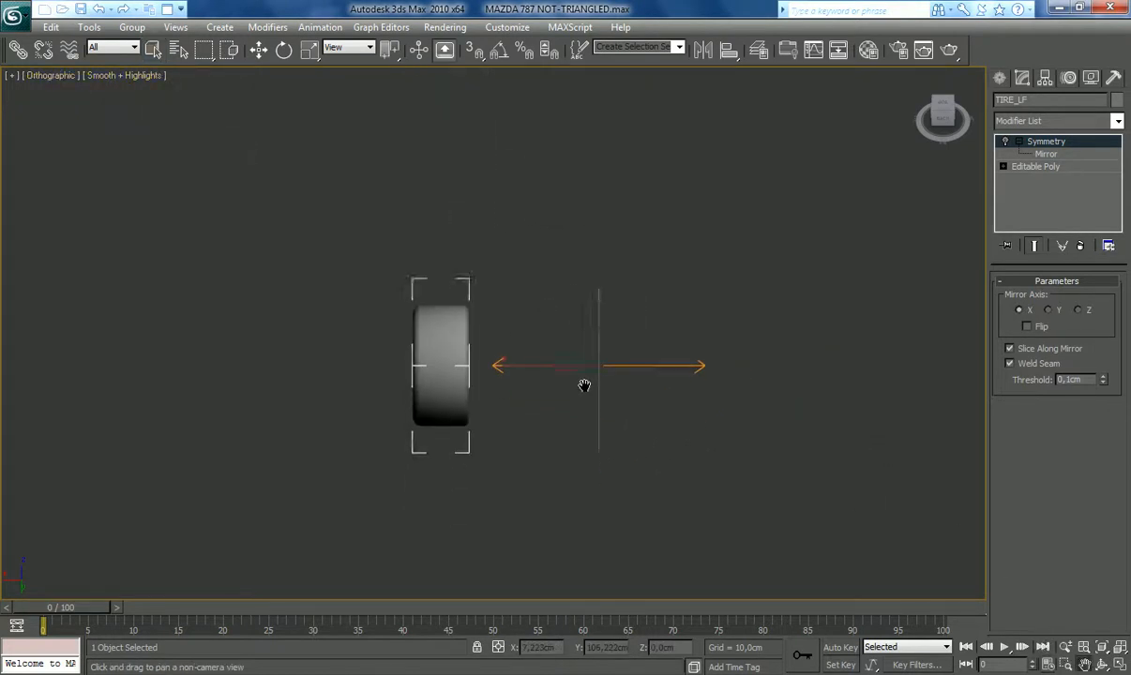
{"action": "left_click", "coordinate": [1056, 169]}
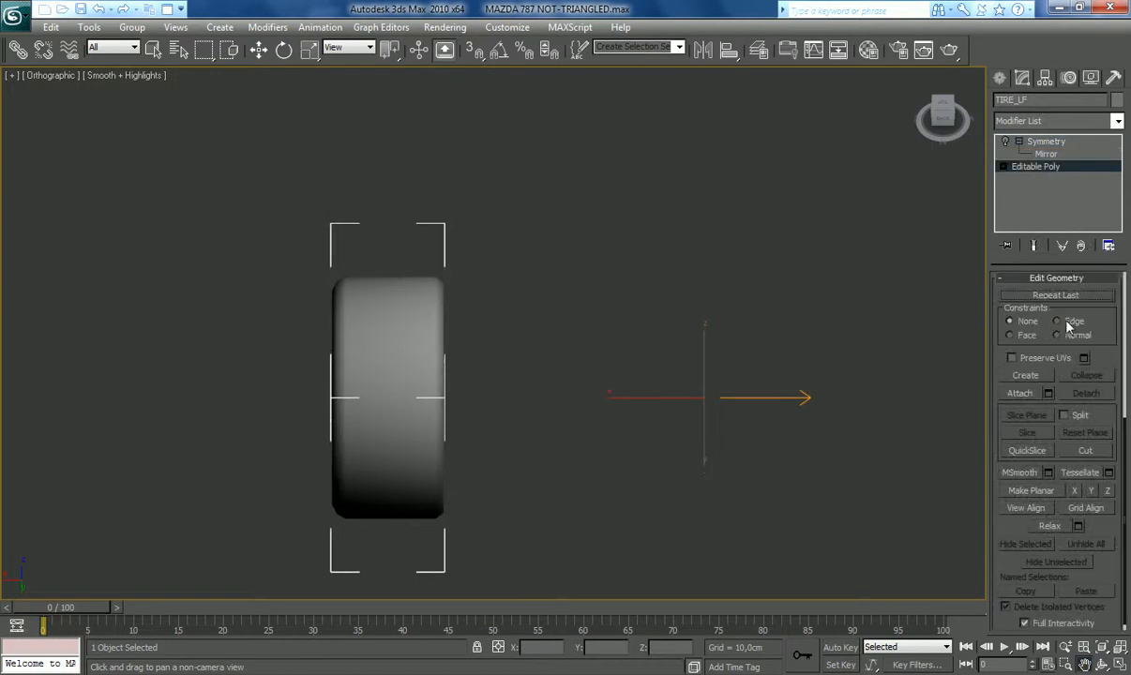
{"action": "key", "text": "1"}
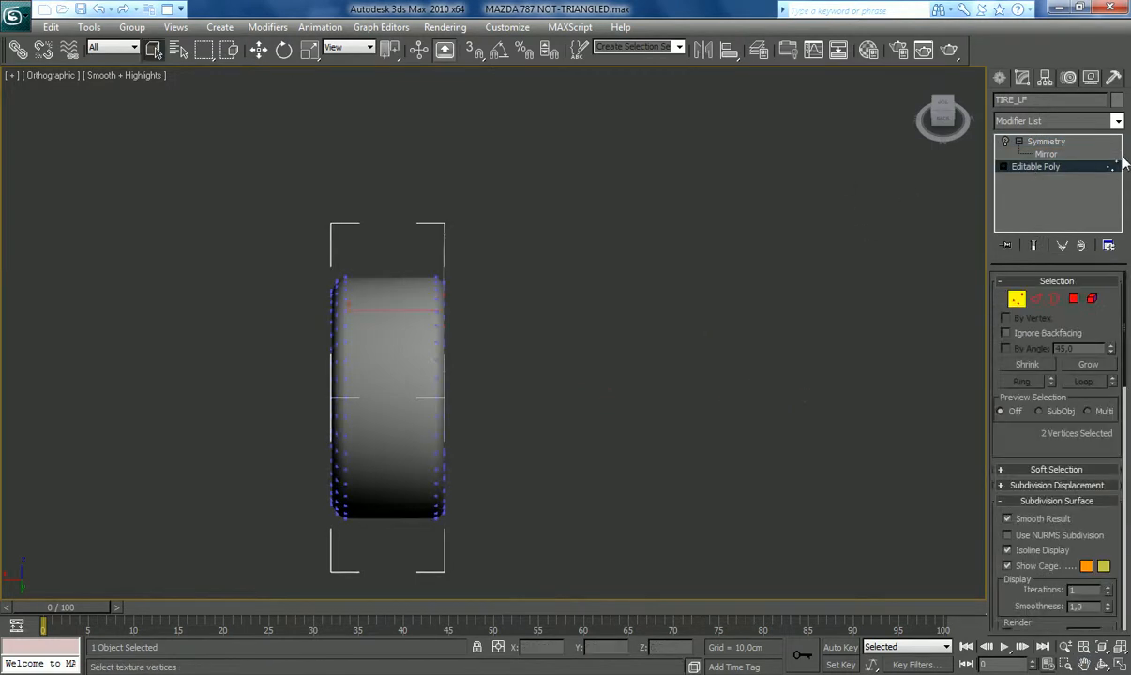
{"action": "left_click", "coordinate": [1088, 167]}
Step: Name sub-materials 7 to 10 of the Multi/Sub-Object material for the front tire side, front tire tread, rear tire side and rear tire tread
{"action": "key", "text": "m"}
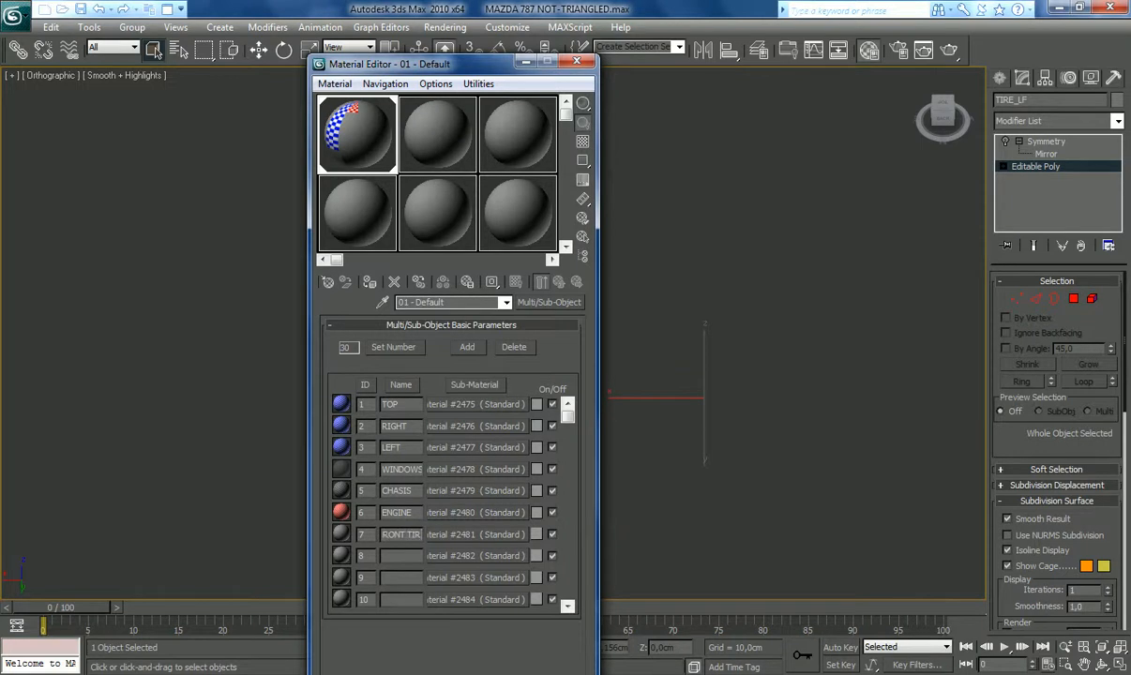
{"action": "key", "text": "Tab"}
{"action": "key", "text": "Tab"}
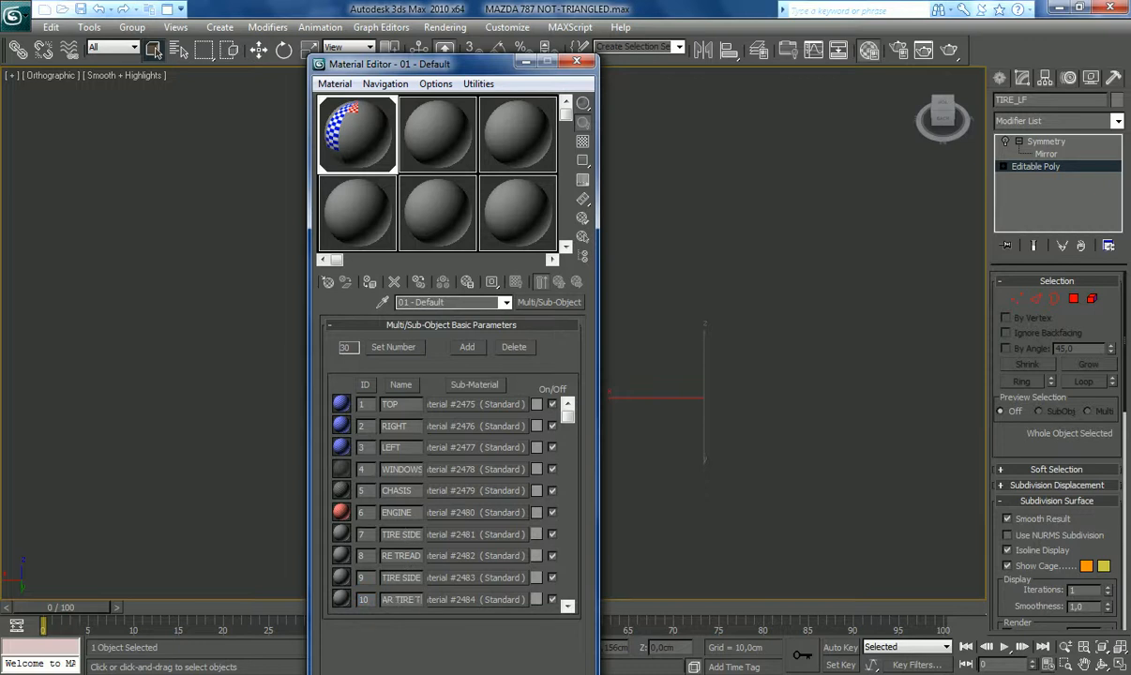
{"action": "type", "text": "D"}
{"action": "key", "text": "Return"}
{"action": "left_click", "coordinate": [575, 62]}
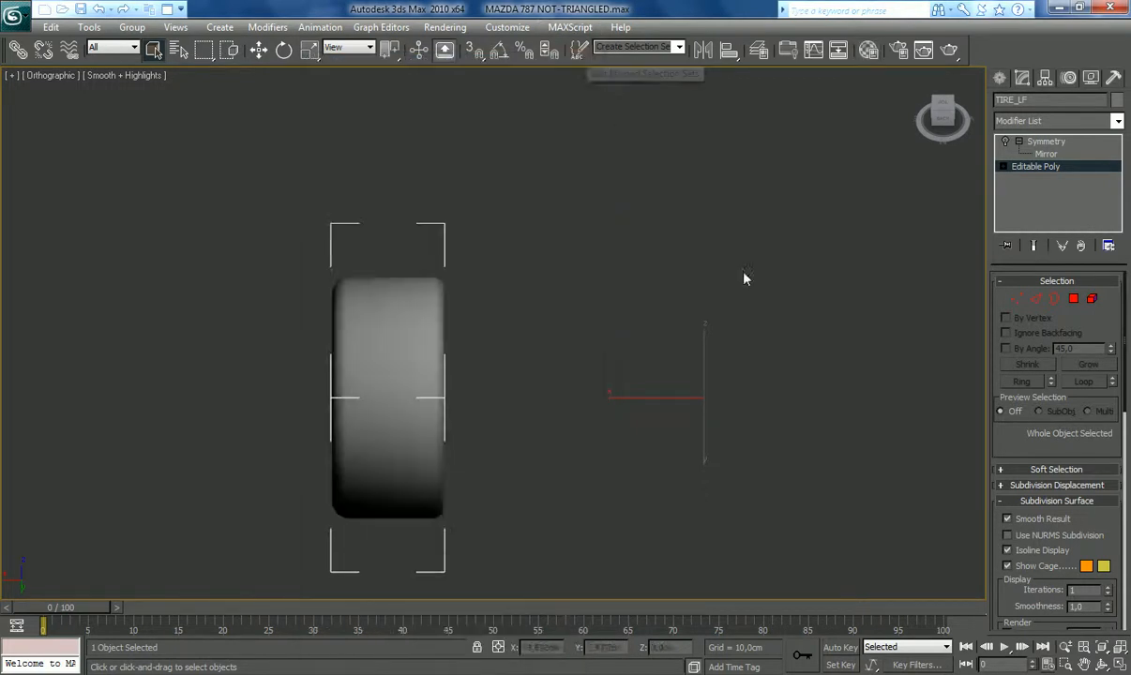
Step: Examine the front and rear tires from an angle in the orthographic view
{"action": "left_click", "coordinate": [1101, 663]}
{"action": "left_click_drag", "start_coordinate": [435, 384], "coordinate": [515, 320]}
{"action": "left_click_drag", "start_coordinate": [527, 373], "coordinate": [549, 399]}
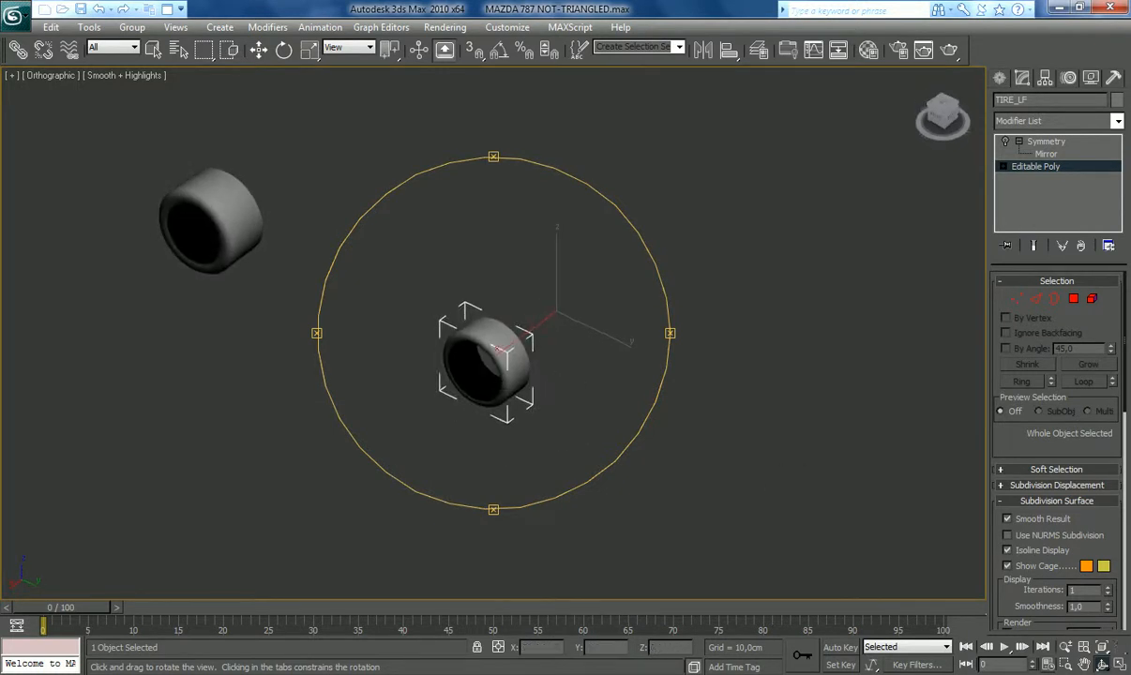
{"action": "left_click", "coordinate": [1087, 666]}
{"action": "left_click_drag", "start_coordinate": [671, 456], "coordinate": [724, 484]}
{"action": "scroll", "coordinate": [725, 485], "scroll_direction": "up", "scroll_amount": 3}
{"action": "left_click_drag", "start_coordinate": [475, 385], "coordinate": [517, 405]}
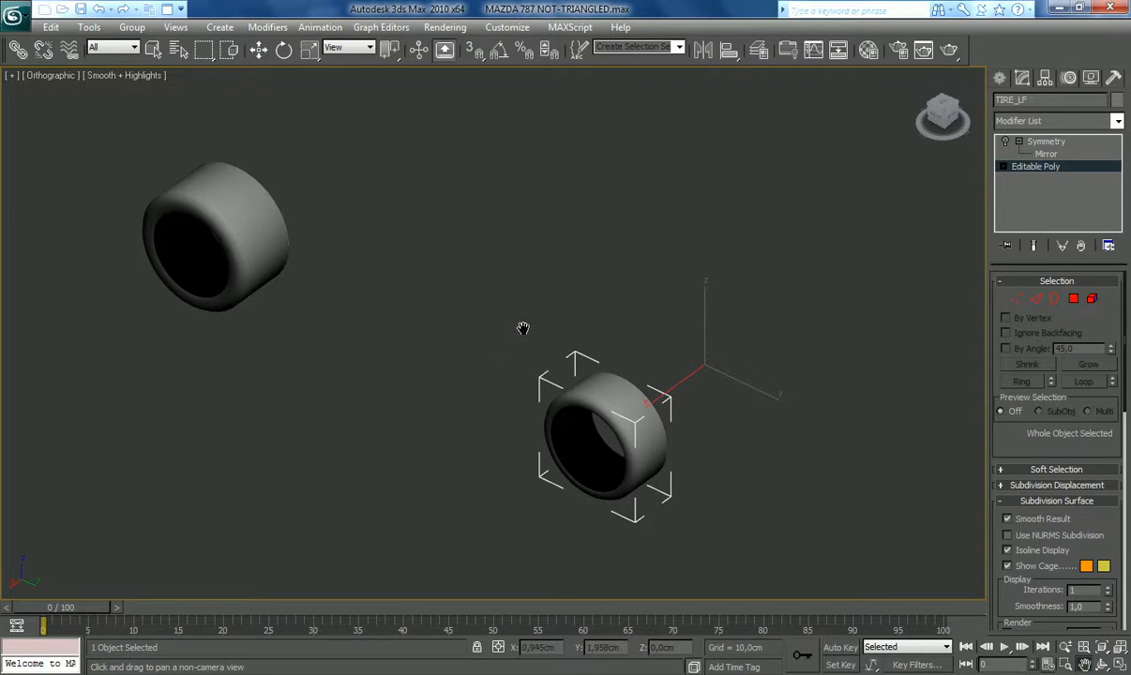
Step: Select the tread polygons all around the front tire in an edge-on view
{"action": "left_click", "coordinate": [1073, 298]}
{"action": "left_click", "coordinate": [955, 112]}
{"action": "left_click", "coordinate": [1108, 648]}
{"action": "left_click", "coordinate": [1084, 664]}
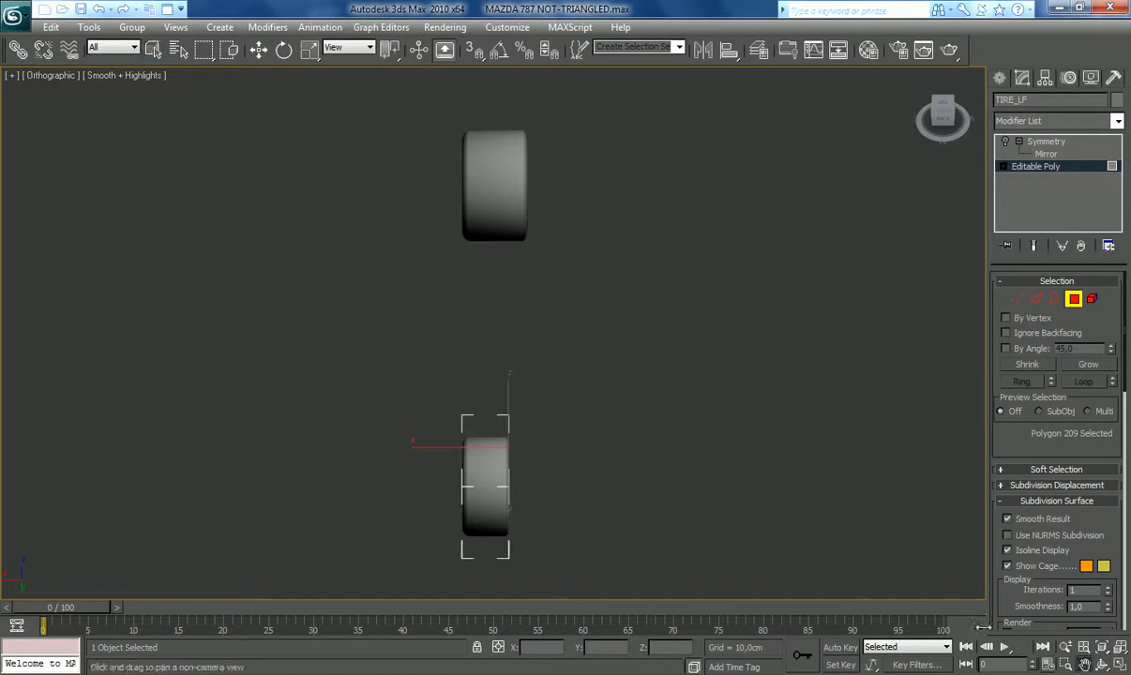
{"action": "left_click_drag", "start_coordinate": [613, 508], "coordinate": [603, 396]}
{"action": "scroll", "coordinate": [594, 414], "scroll_direction": "up", "scroll_amount": 4}
{"action": "scroll", "coordinate": [548, 450], "scroll_direction": "up", "scroll_amount": 3}
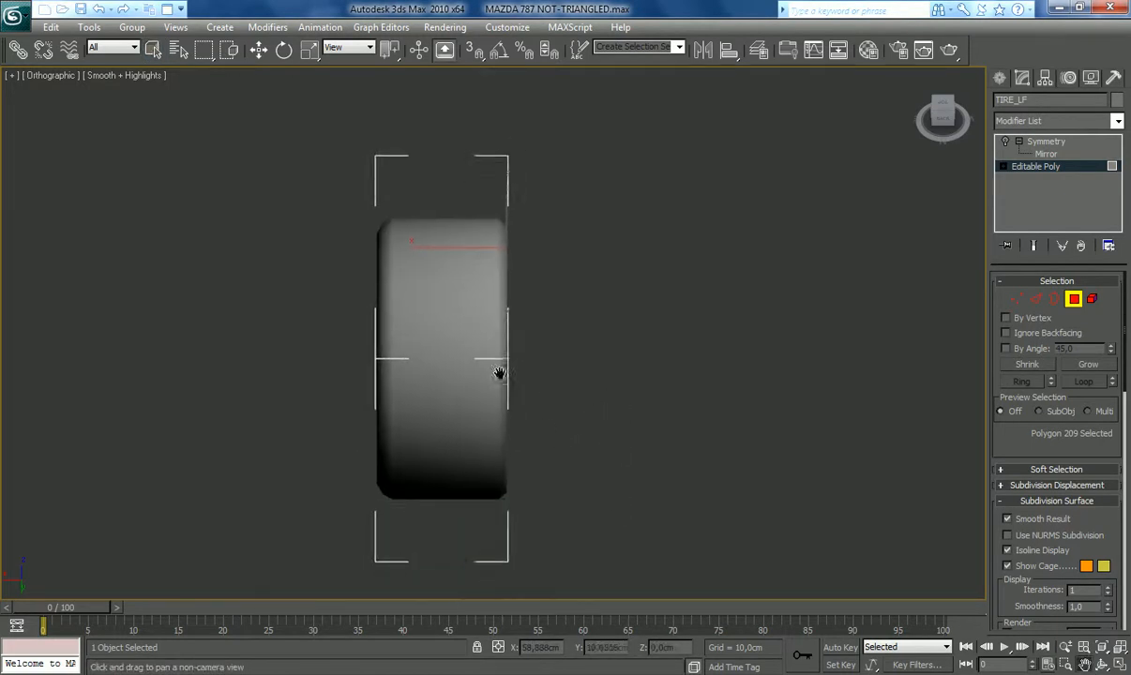
{"action": "left_click", "coordinate": [153, 49]}
{"action": "left_click_drag", "start_coordinate": [445, 189], "coordinate": [470, 541]}
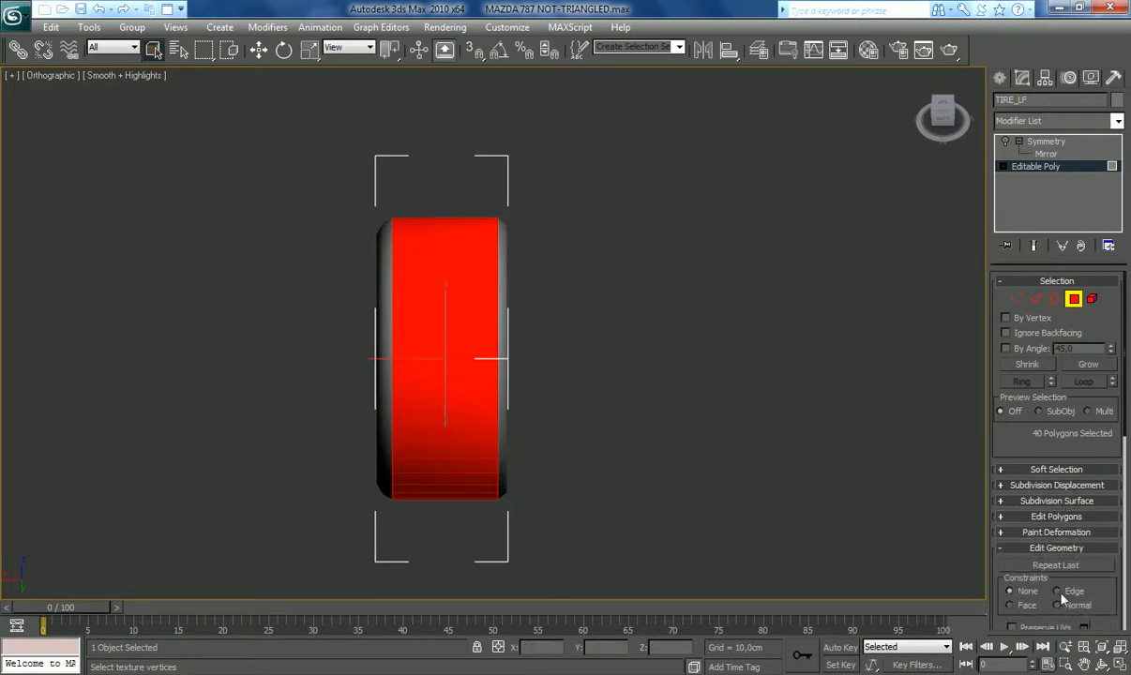
Step: Add an Unwrap UVW modifier above the front tire's Editable Poly and collapse the stack to it
{"action": "left_click_drag", "start_coordinate": [1101, 593], "coordinate": [1101, 597]}
{"action": "left_click", "coordinate": [1116, 121]}
{"action": "left_click_drag", "start_coordinate": [1116, 164], "coordinate": [1117, 468]}
{"action": "left_click", "coordinate": [1036, 575]}
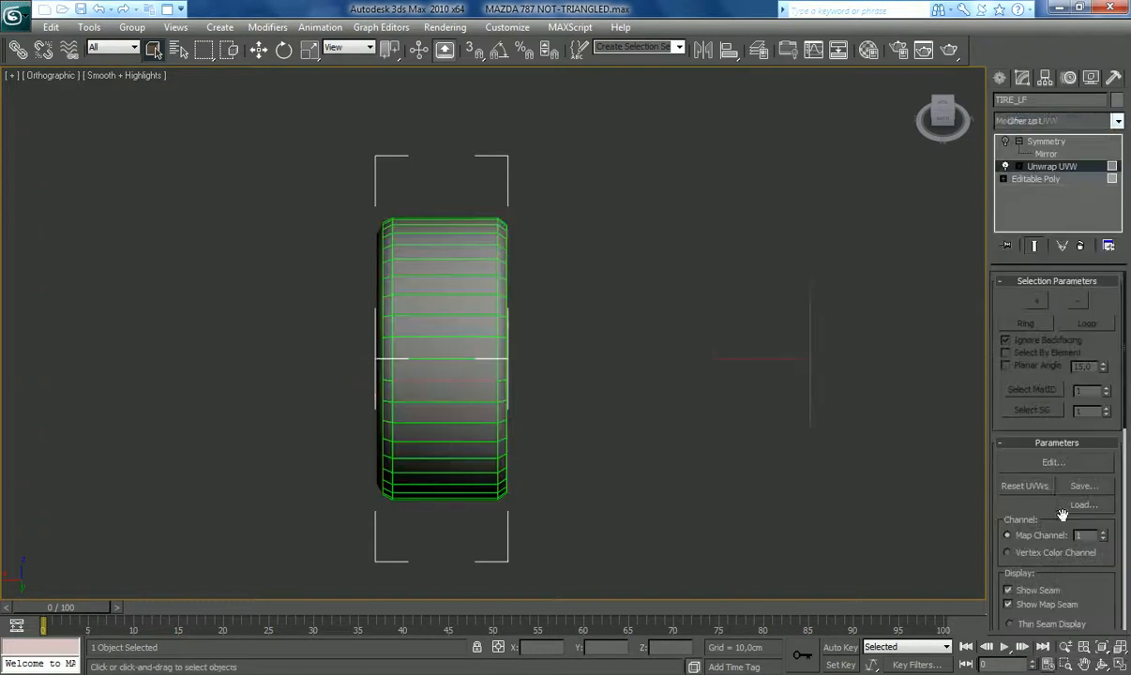
{"action": "right_click", "coordinate": [1030, 166]}
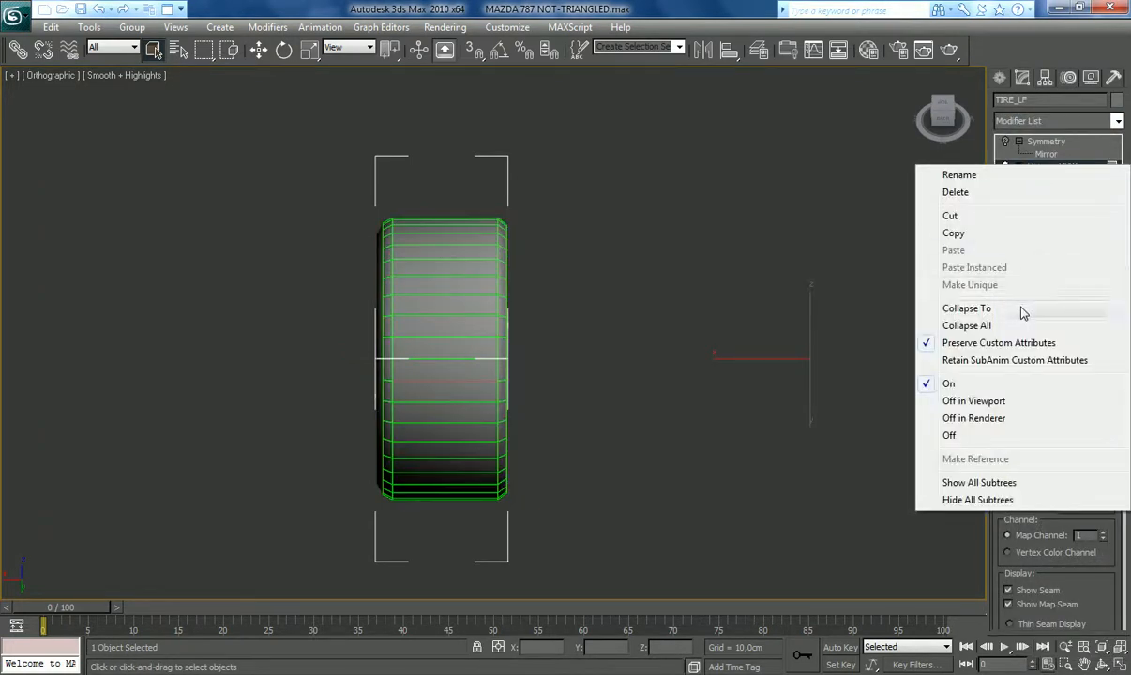
{"action": "left_click", "coordinate": [952, 306]}
Step: Select the front tire's outer tread surface at element level and add a UVW Map modifier to it
{"action": "left_click", "coordinate": [1092, 300]}
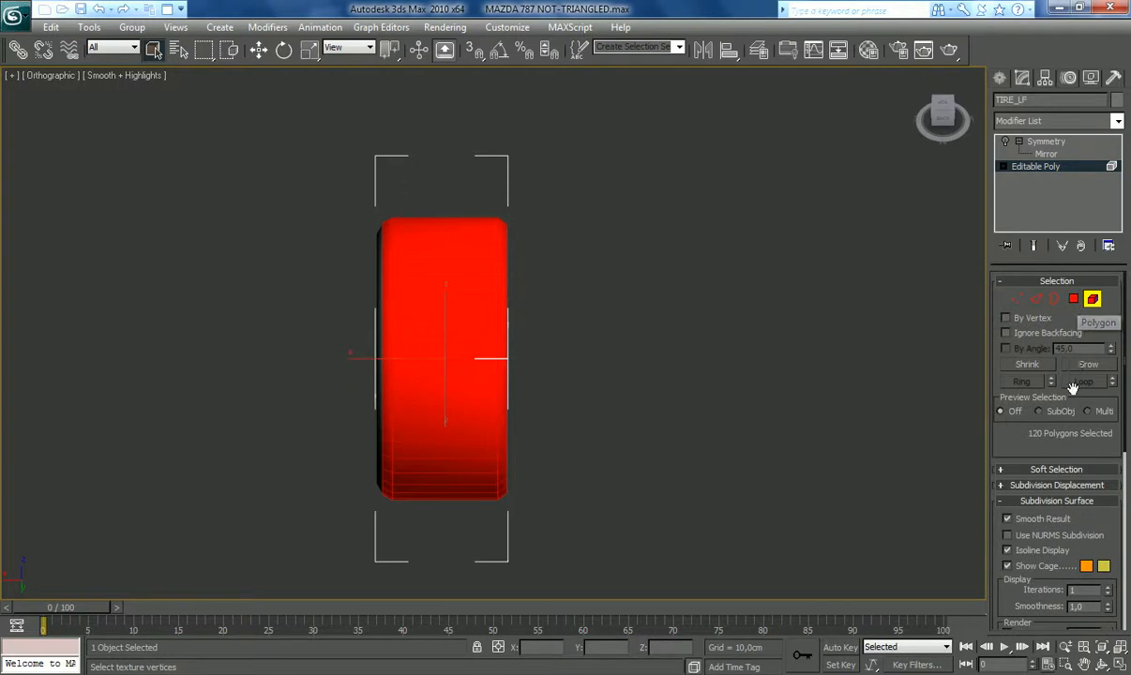
{"action": "left_click", "coordinate": [1067, 501]}
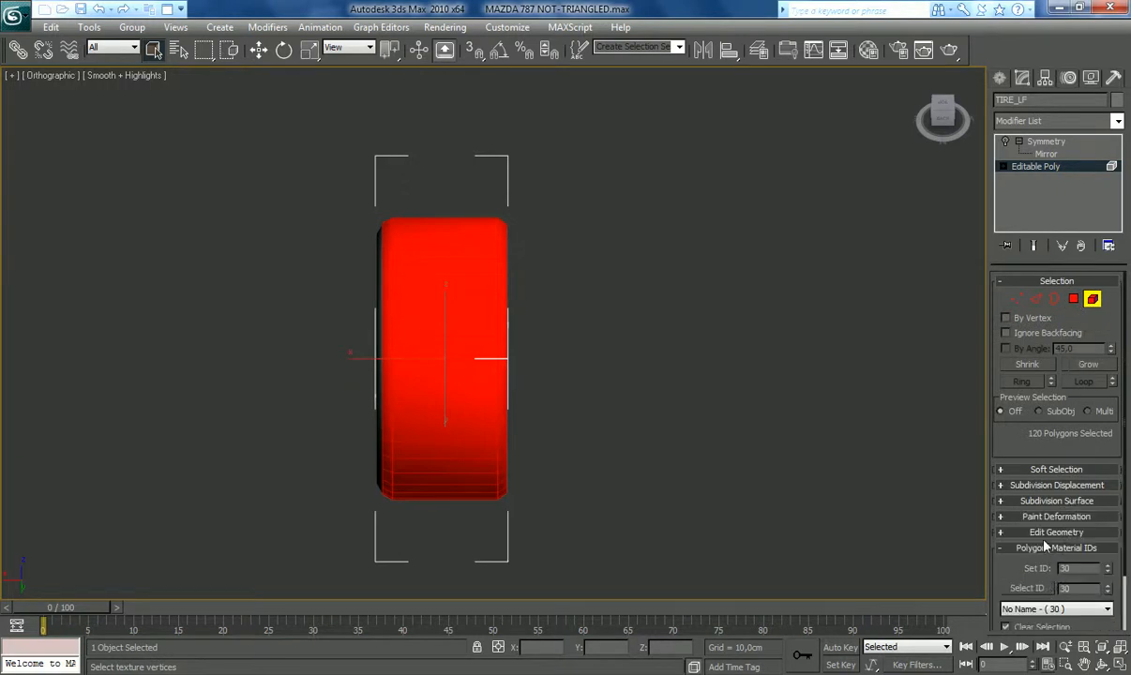
{"action": "left_click", "coordinate": [1116, 120]}
{"action": "scroll", "coordinate": [1069, 422], "scroll_direction": "down", "scroll_amount": 15}
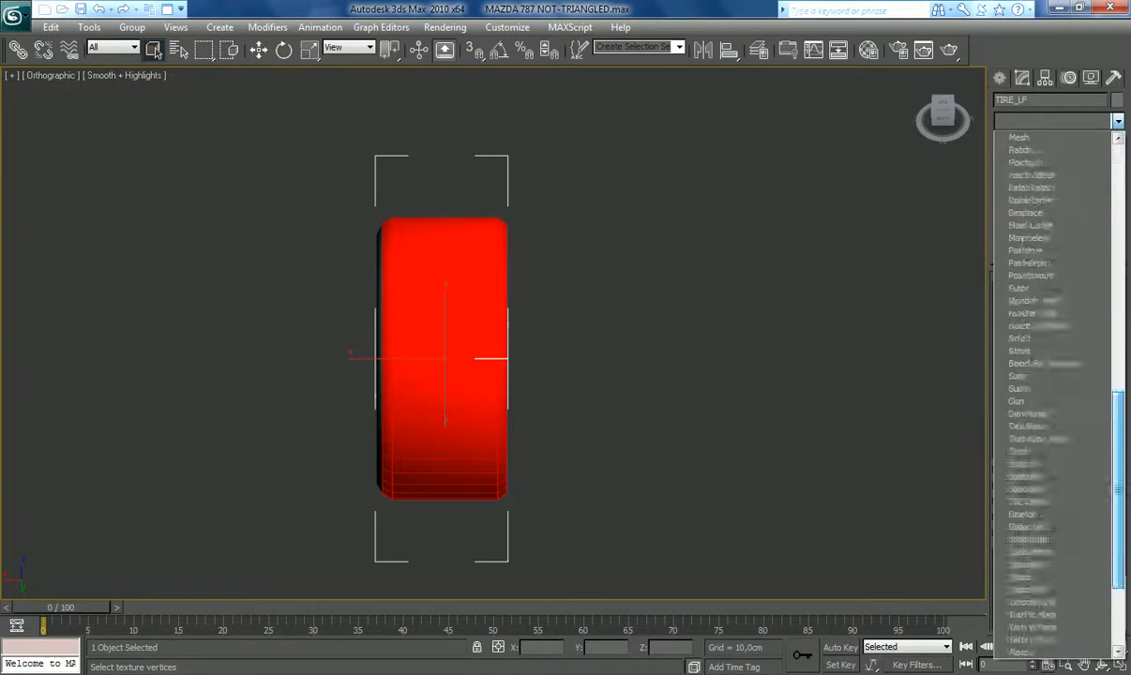
{"action": "left_click", "coordinate": [1058, 527]}
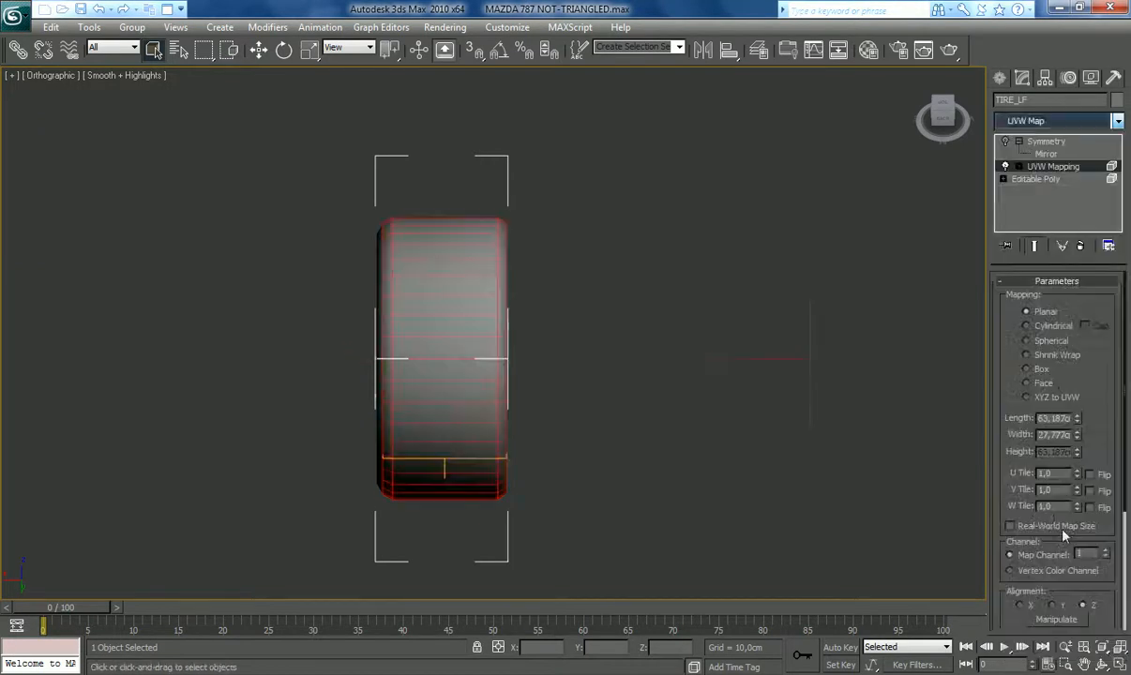
Step: Set the tread mapping to Cylindrical with Y alignment, fit it to the selection, and collapse it into the Editable Poly
{"action": "left_click", "coordinate": [1026, 326]}
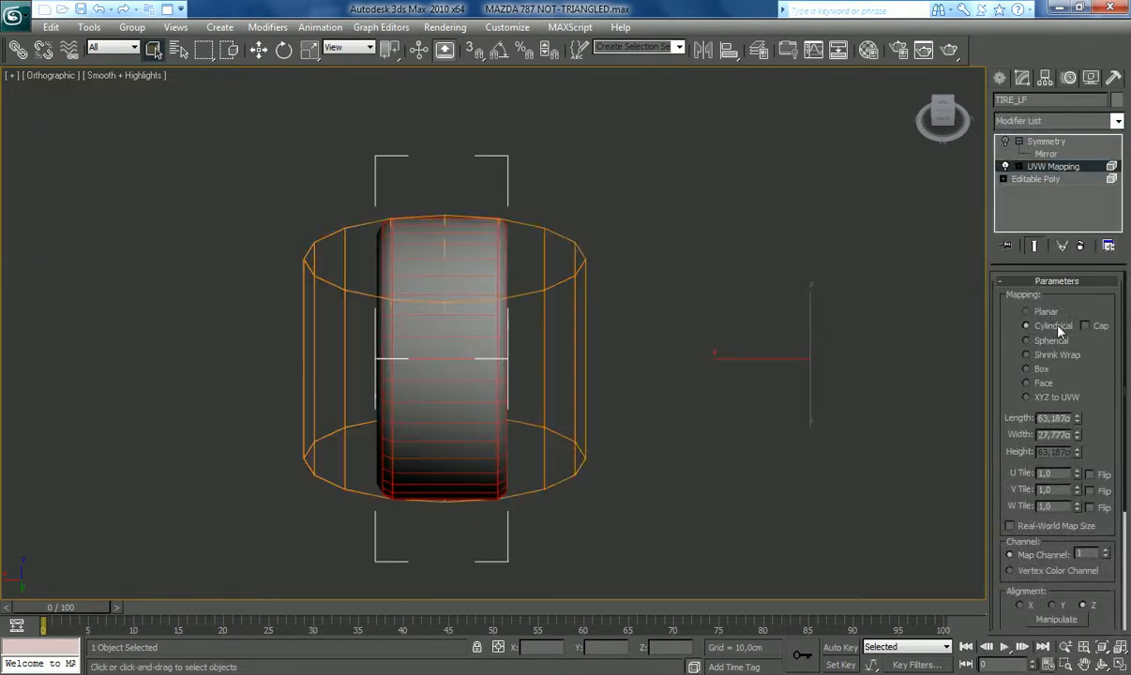
{"action": "left_click", "coordinate": [1025, 609]}
{"action": "left_click", "coordinate": [1052, 606]}
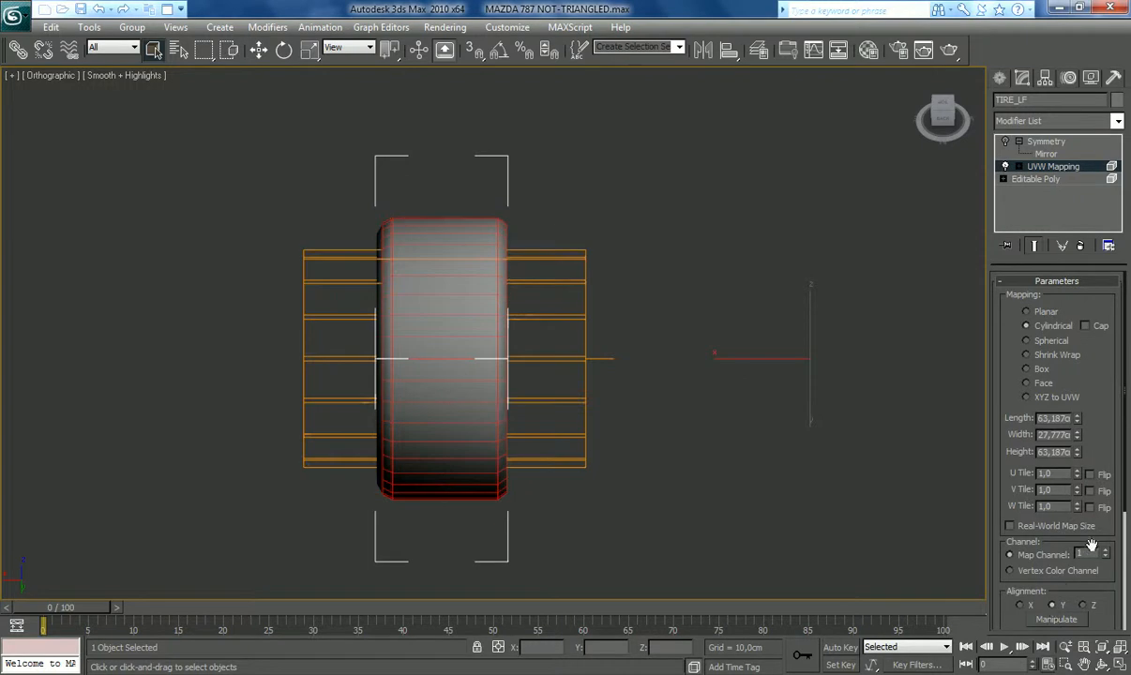
{"action": "scroll", "coordinate": [1027, 513], "scroll_direction": "down", "scroll_amount": 5}
{"action": "left_click", "coordinate": [1031, 528]}
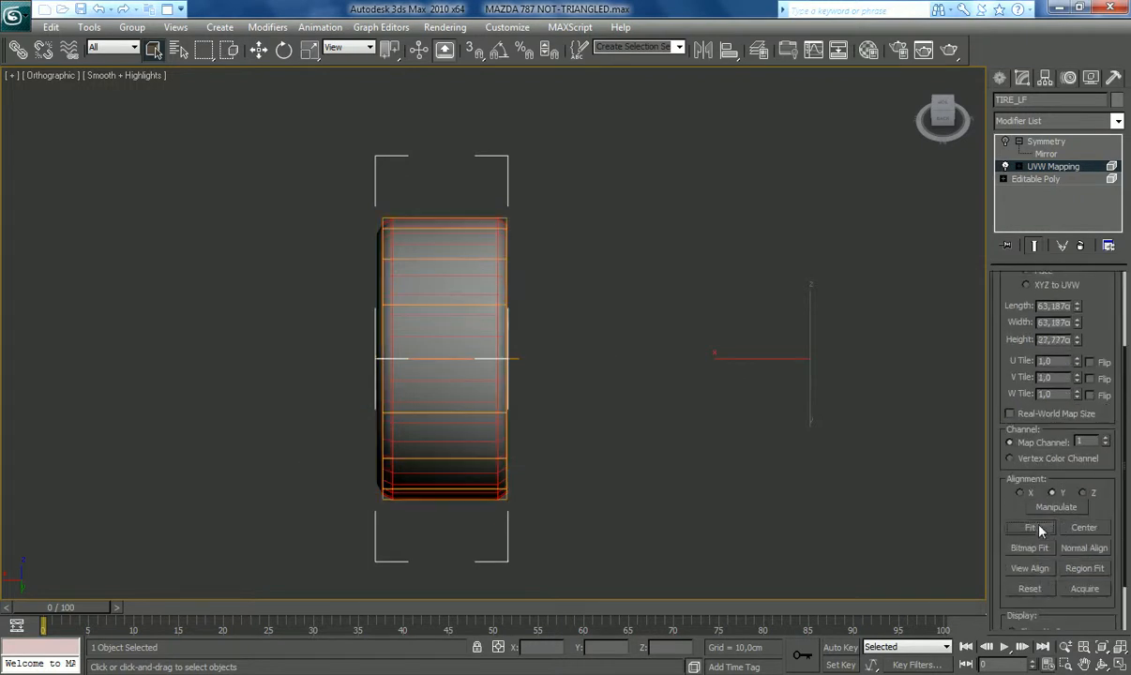
{"action": "right_click", "coordinate": [1086, 172]}
{"action": "left_click", "coordinate": [990, 304]}
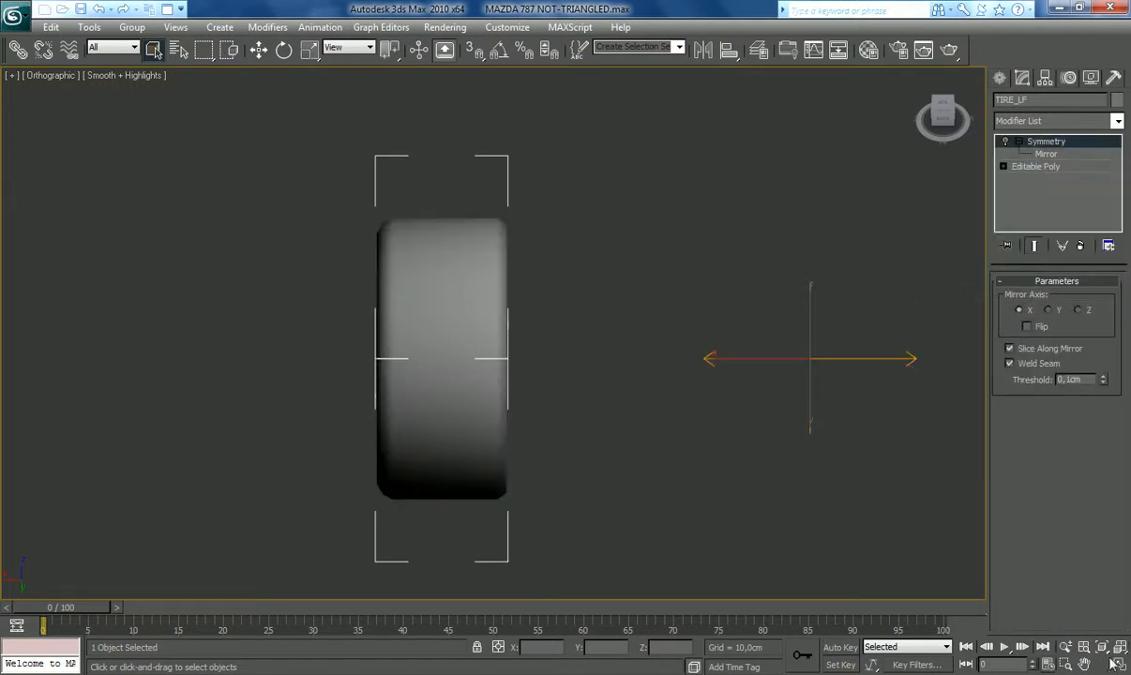
Step: Assign material ID 8, FRONT TIRE TREAD, to the selected outer polygons of the front tire
{"action": "left_click_drag", "start_coordinate": [562, 391], "coordinate": [601, 372]}
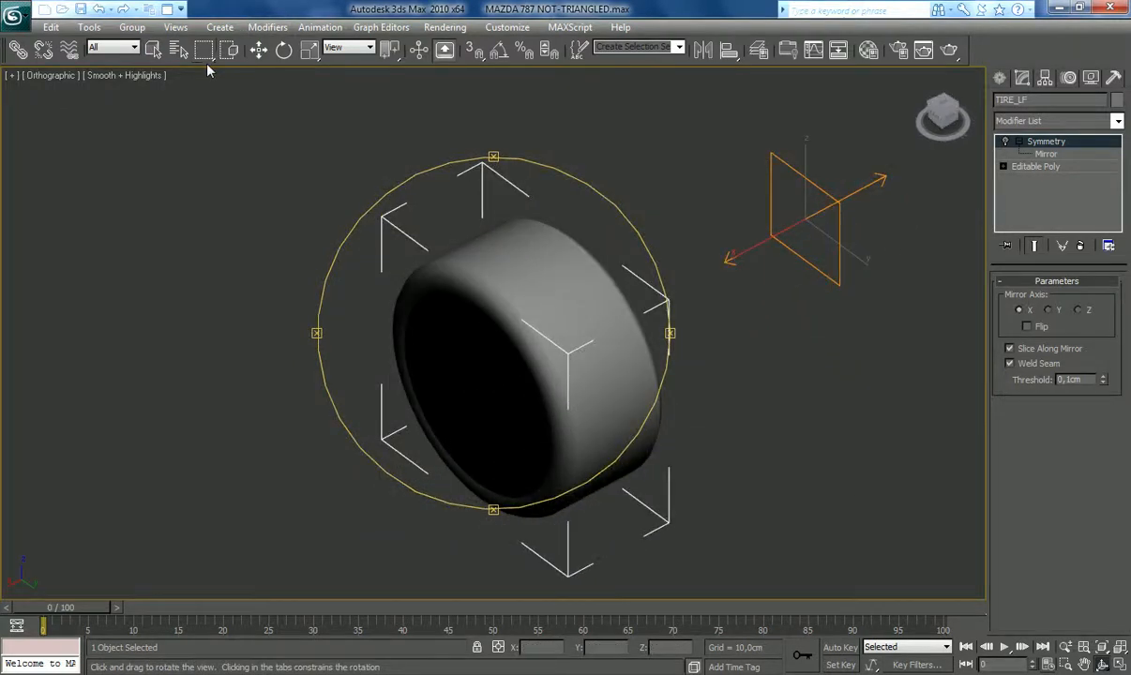
{"action": "left_click", "coordinate": [155, 50]}
{"action": "left_click", "coordinate": [1035, 166]}
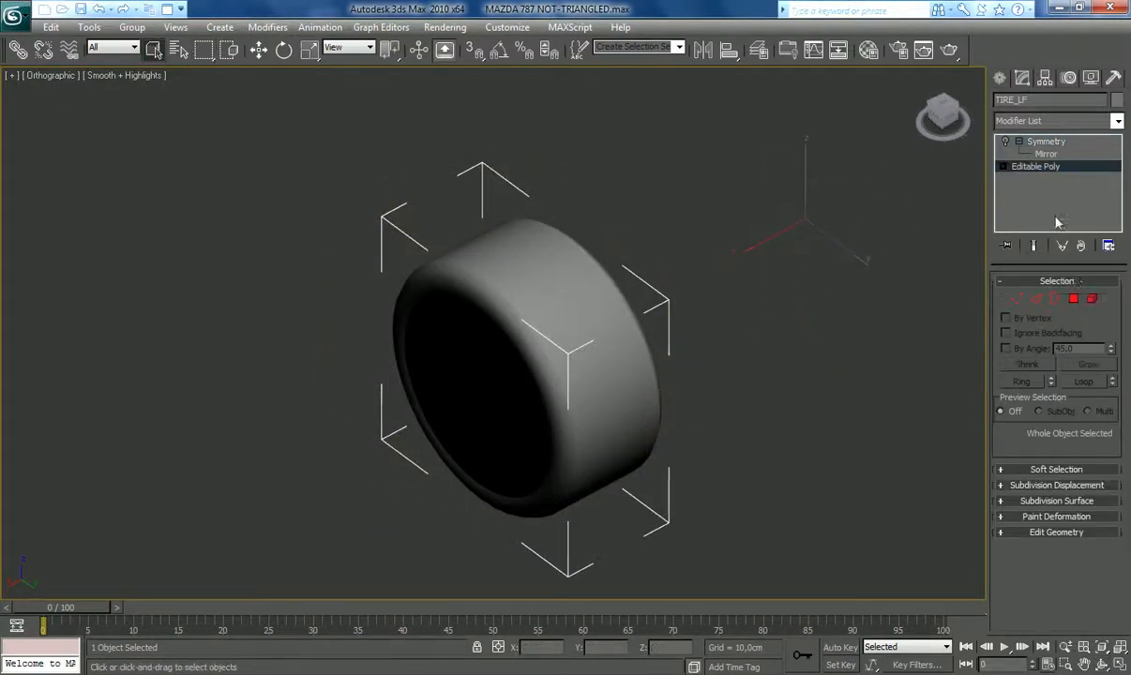
{"action": "left_click", "coordinate": [1073, 299]}
{"action": "left_click", "coordinate": [1044, 502]}
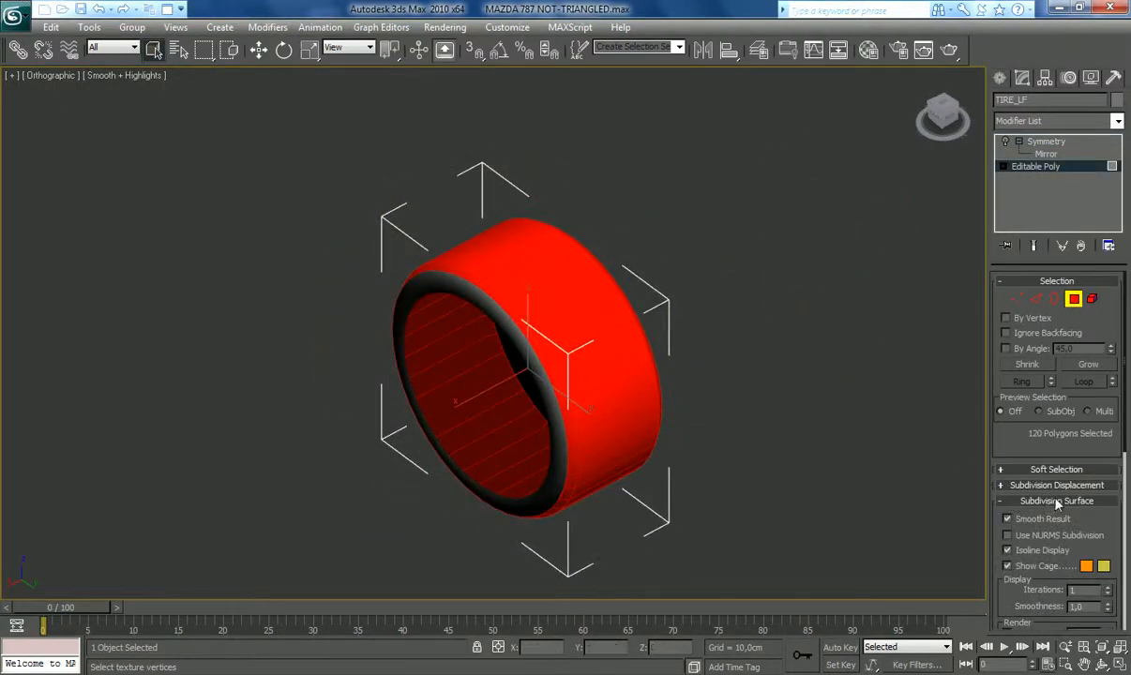
{"action": "left_click", "coordinate": [1057, 501]}
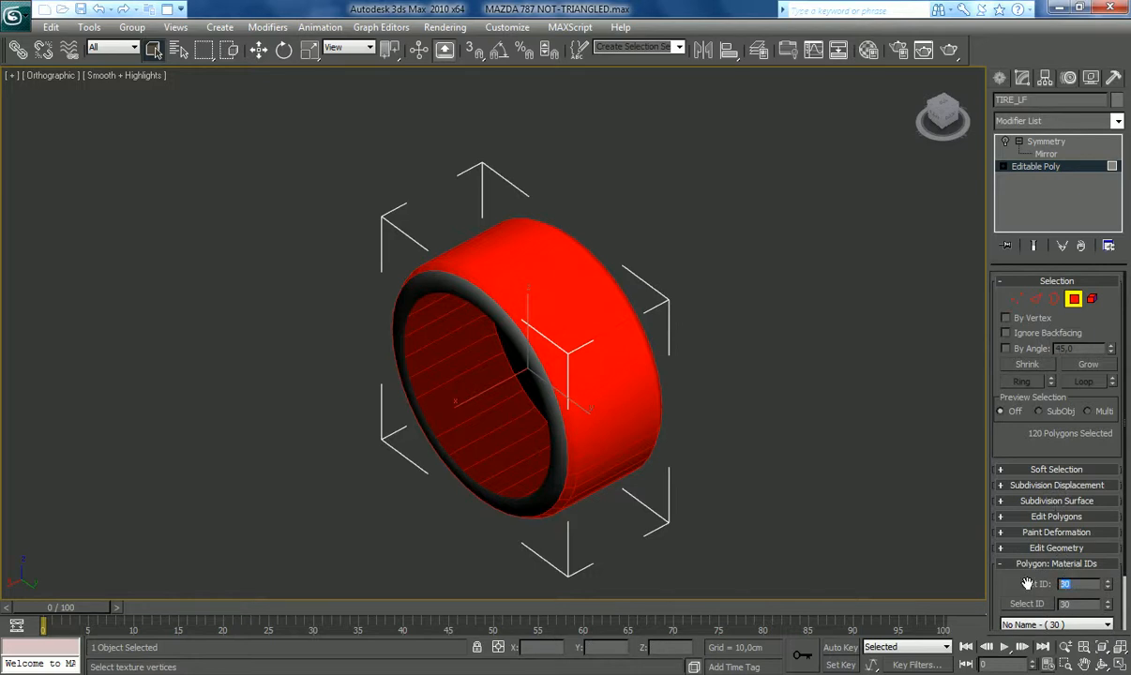
{"action": "key", "text": "Return"}
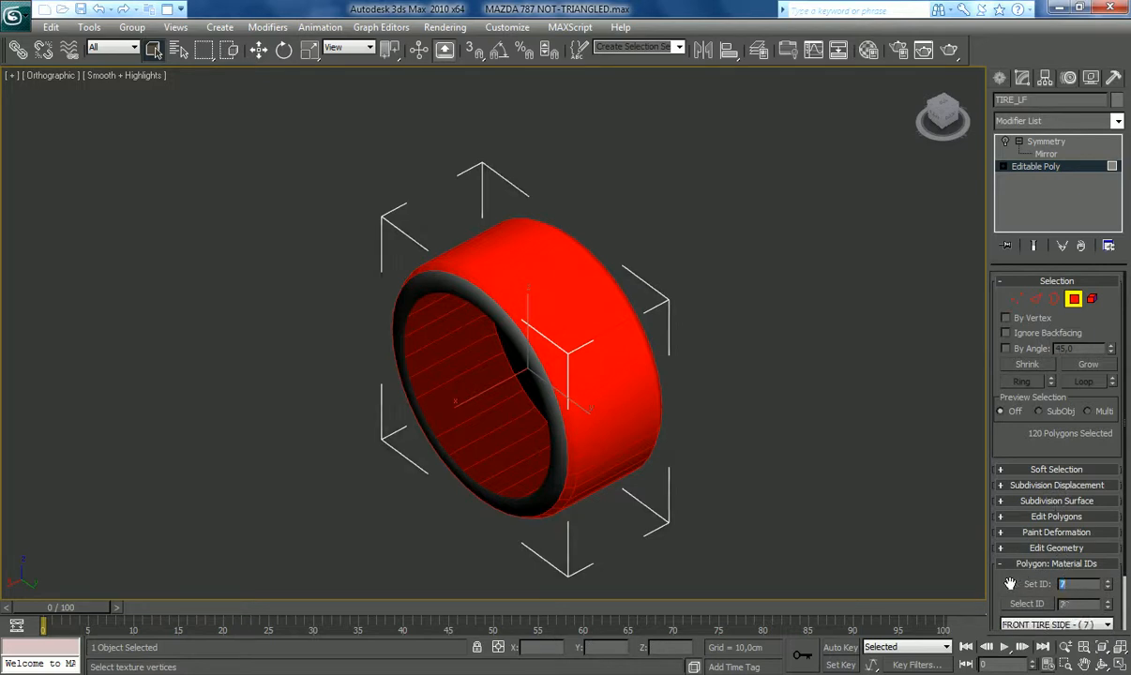
{"action": "type", "text": "8"}
{"action": "key", "text": "Return"}
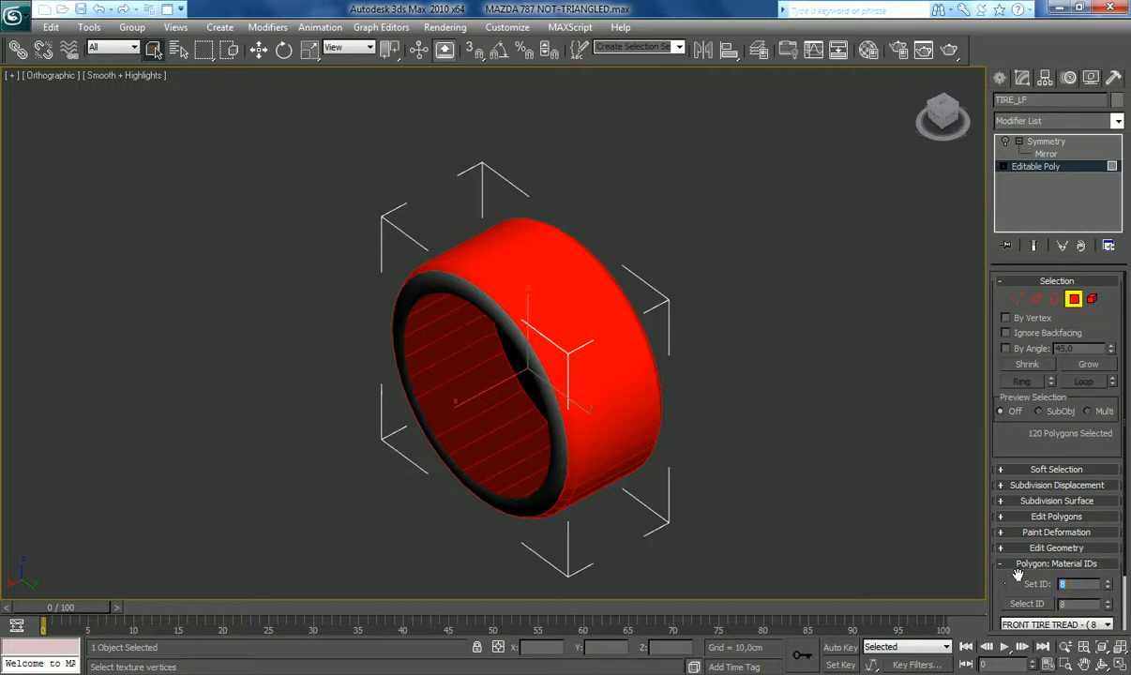
Step: Select the front tire's sidewall polygons by material ID 30 and add a UVW Map modifier to them
{"action": "left_click", "coordinate": [554, 490]}
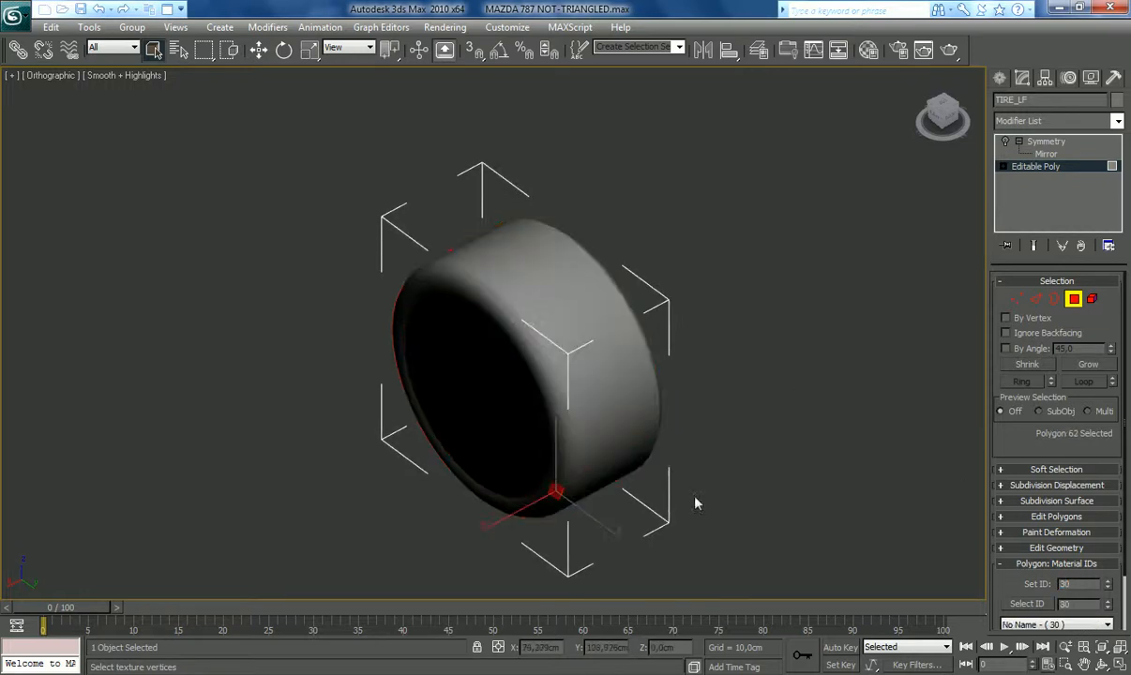
{"action": "left_click", "coordinate": [1026, 604]}
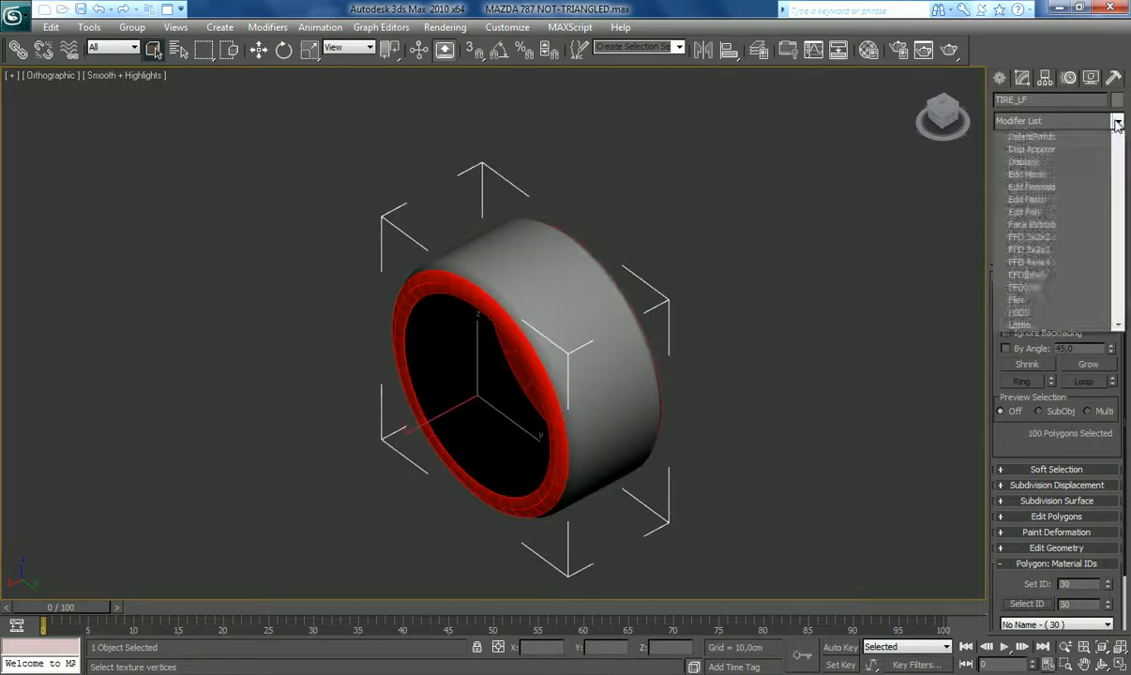
{"action": "left_click", "coordinate": [1118, 122]}
{"action": "scroll", "coordinate": [1060, 375], "scroll_direction": "down", "scroll_amount": 5}
{"action": "left_click", "coordinate": [1088, 527]}
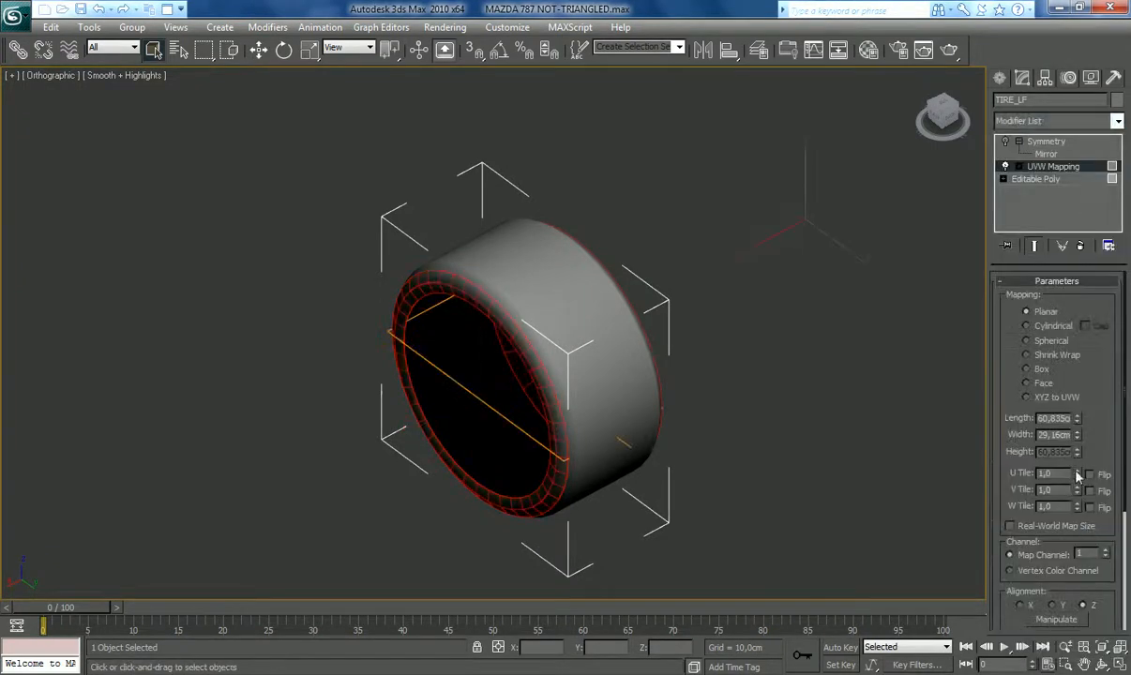
Step: Align the sidewalls' planar mapping to X, fit it to the selection, and collapse it into the Editable Poly
{"action": "left_click", "coordinate": [1051, 605]}
{"action": "left_click", "coordinate": [1021, 606]}
{"action": "left_click_drag", "start_coordinate": [1098, 439], "coordinate": [1093, 320]}
{"action": "left_click", "coordinate": [1030, 521]}
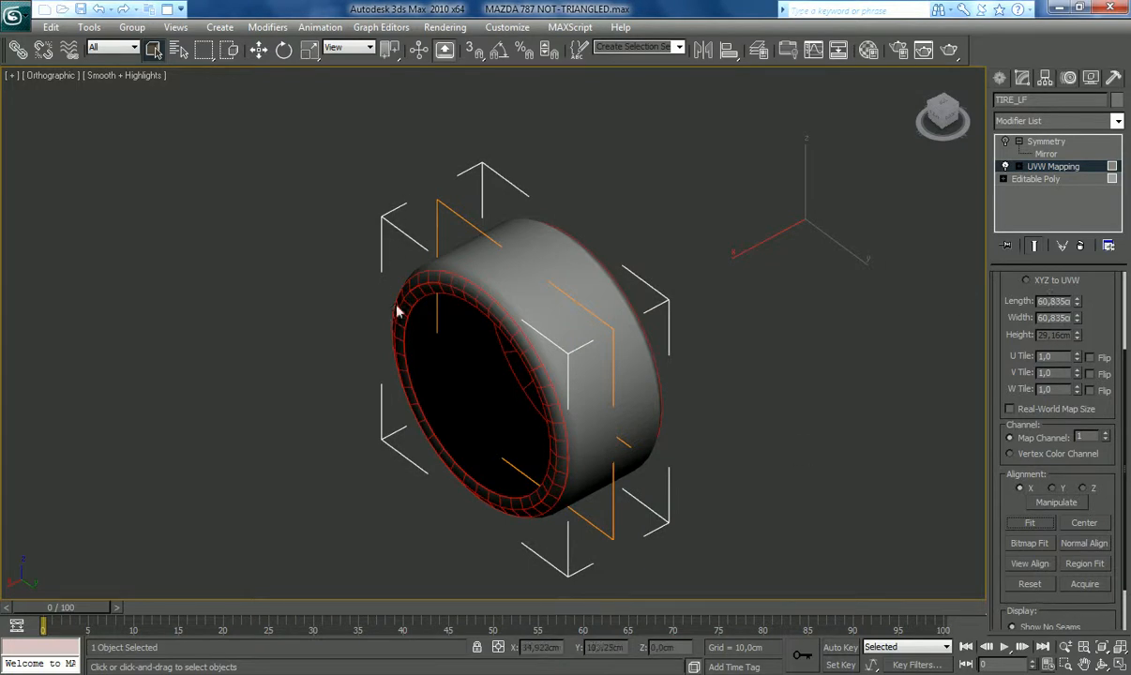
{"action": "right_click", "coordinate": [1074, 167]}
{"action": "left_click", "coordinate": [947, 303]}
Step: Assign material ID 7 to the selected sidewall polygons and leave polygon level
{"action": "left_click", "coordinate": [1003, 167]}
{"action": "left_click", "coordinate": [1073, 298]}
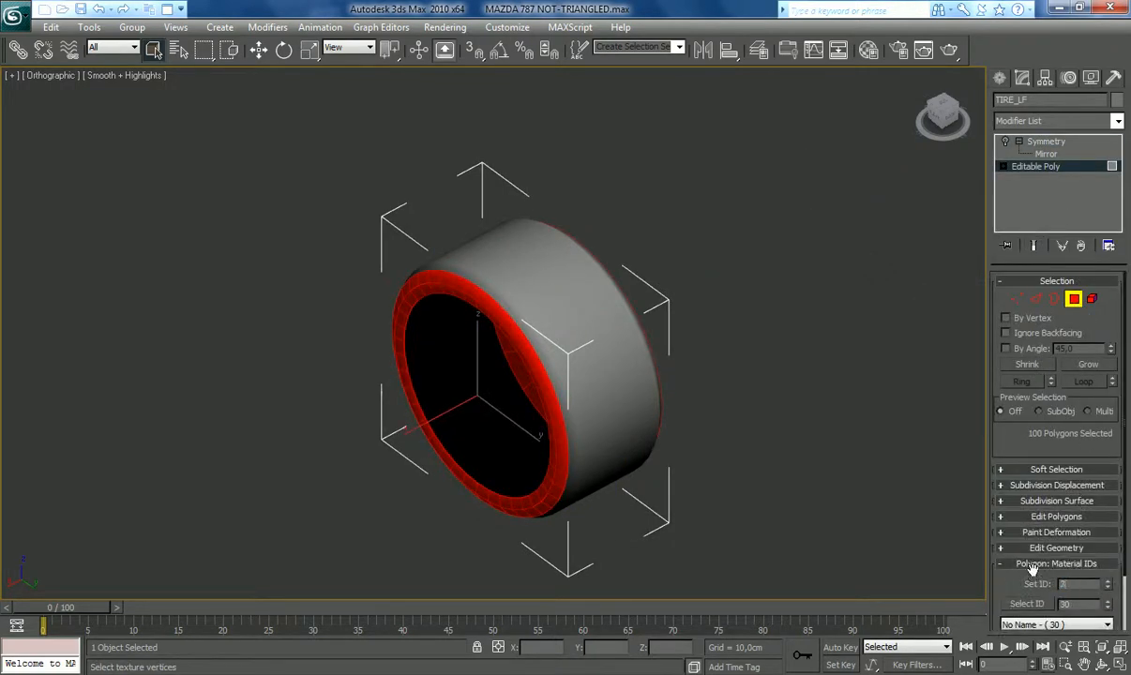
{"action": "left_click", "coordinate": [1074, 298]}
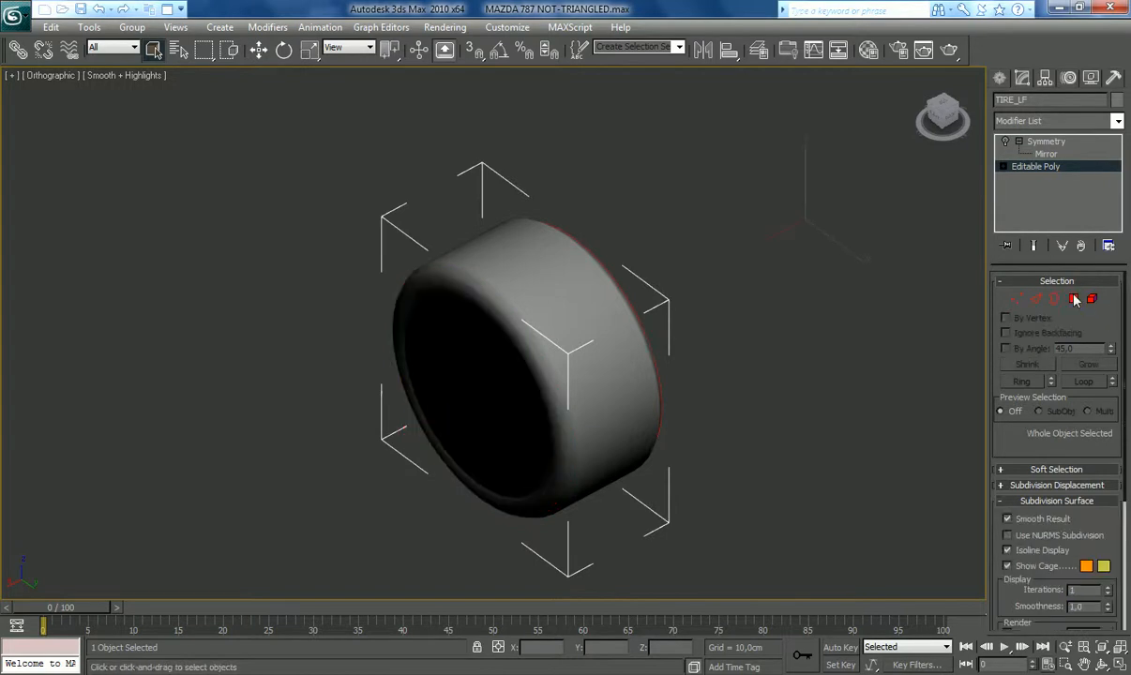
Step: Add an Unwrap UVW modifier to the front tire and show only material ID 7 in the UV editor
{"action": "left_click", "coordinate": [1117, 121]}
{"action": "scroll", "coordinate": [1087, 422], "scroll_direction": "down", "scroll_amount": 10}
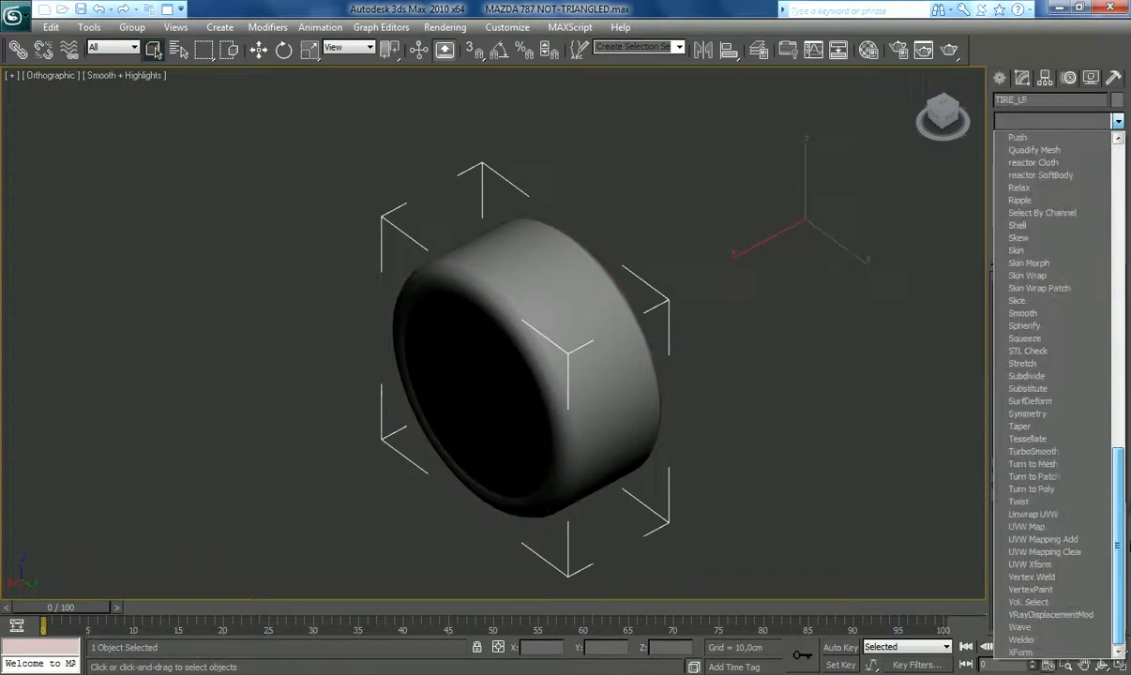
{"action": "left_click", "coordinate": [1090, 522]}
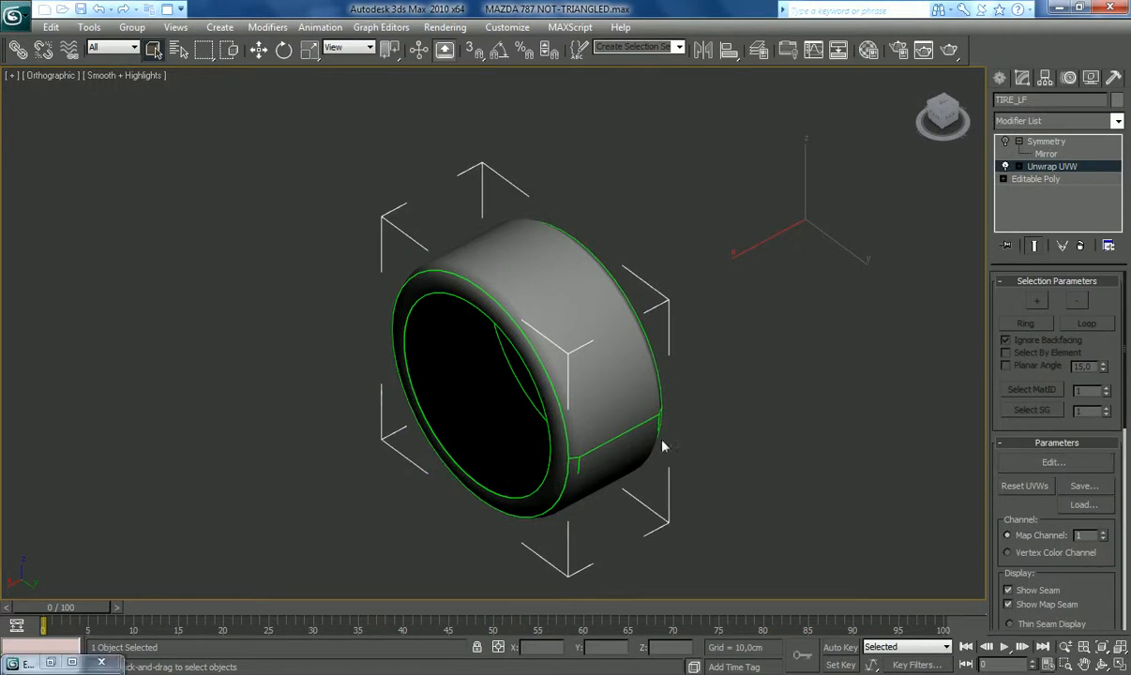
{"action": "left_click", "coordinate": [73, 663]}
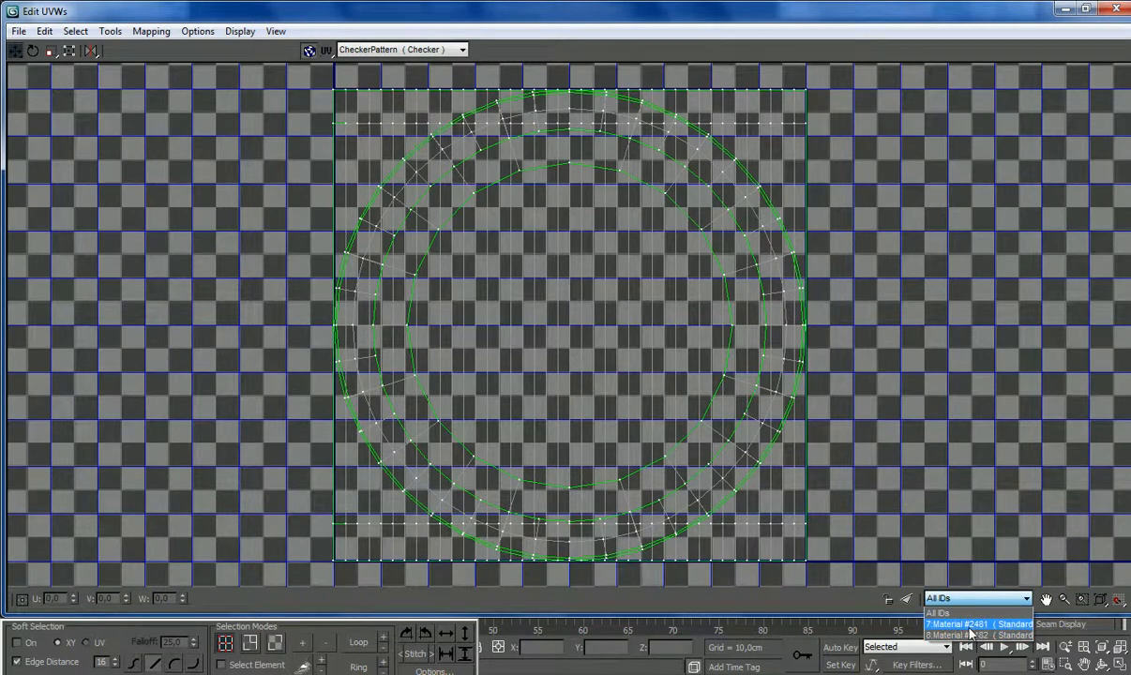
{"action": "left_click", "coordinate": [966, 623]}
Step: Select all UV vertices around the innermost ring of the tire side layout
{"action": "left_click", "coordinate": [415, 377]}
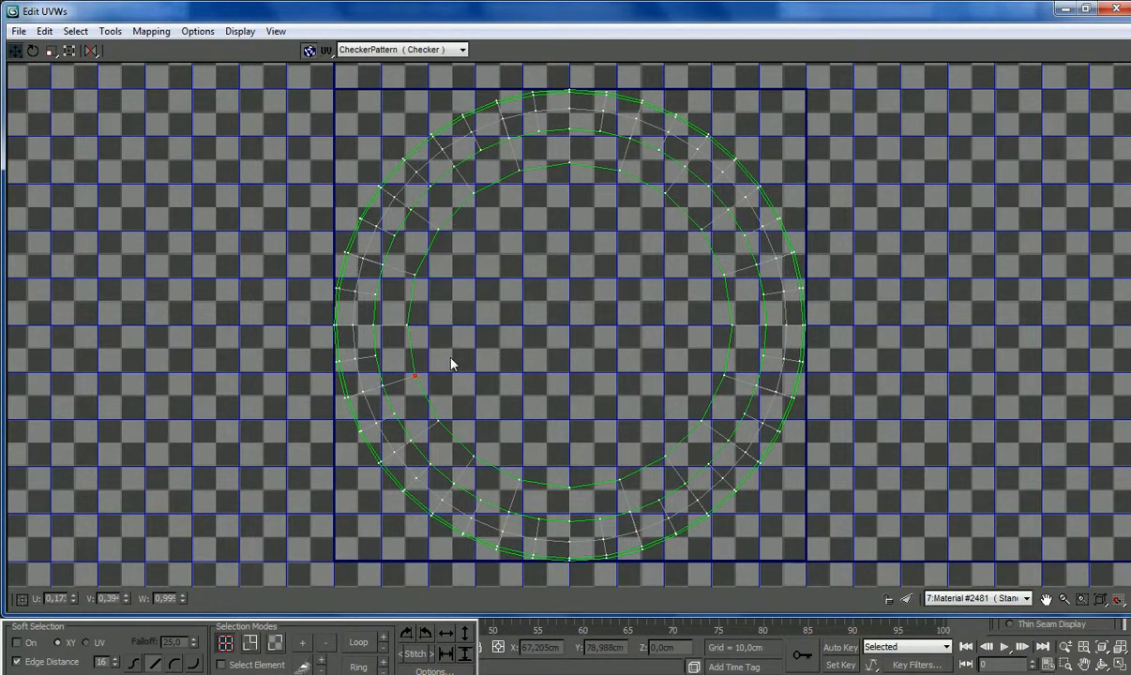
{"action": "left_click", "coordinate": [406, 325], "text": "ctrl"}
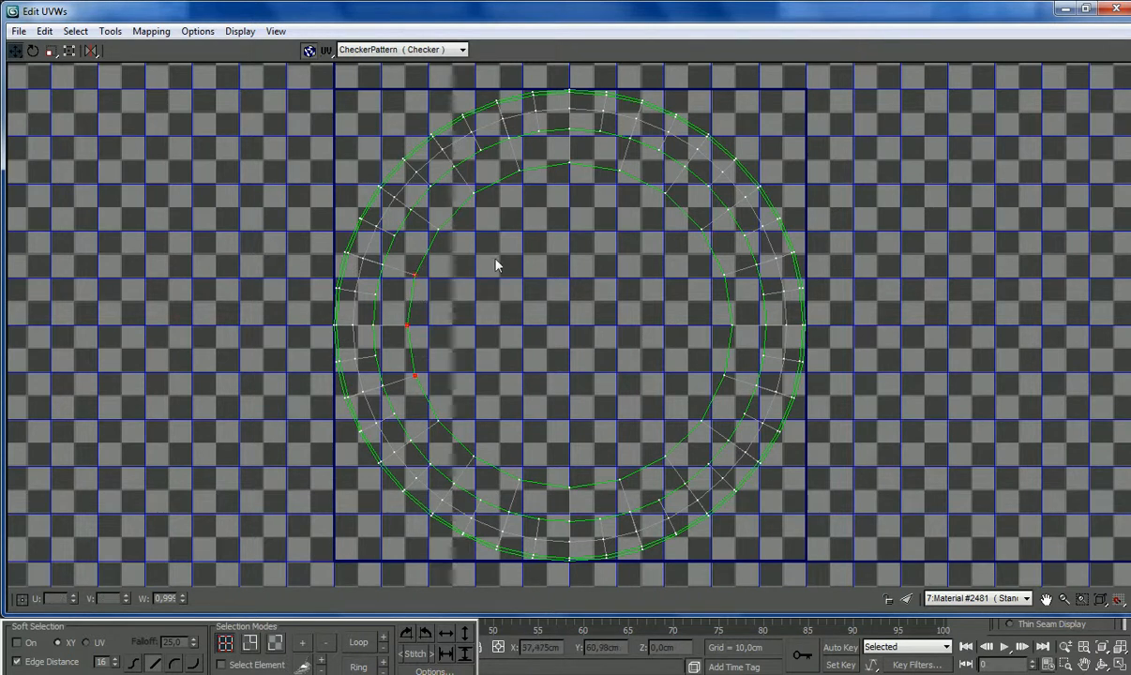
{"action": "left_click", "coordinate": [473, 193], "text": "ctrl"}
{"action": "left_click", "coordinate": [519, 170], "text": "ctrl"}
{"action": "left_click", "coordinate": [570, 164], "text": "ctrl"}
{"action": "left_click_drag", "start_coordinate": [602, 205], "coordinate": [634, 175]}
{"action": "left_click", "coordinate": [723, 276], "text": "ctrl"}
{"action": "left_click_drag", "start_coordinate": [656, 448], "coordinate": [682, 466], "text": "ctrl"}
{"action": "left_click_drag", "start_coordinate": [610, 473], "coordinate": [630, 487], "text": "ctrl"}
{"action": "mouse_move", "coordinate": [556, 481]}
{"action": "left_mouse_down", "text": "ctrl"}
{"action": "mouse_move", "coordinate": [580, 493]}
{"action": "mouse_move", "coordinate": [515, 485]}
{"action": "left_mouse_up", "text": "ctrl"}
{"action": "left_click_drag", "start_coordinate": [486, 445], "coordinate": [469, 468], "text": "ctrl"}
{"action": "left_click_drag", "start_coordinate": [451, 410], "coordinate": [433, 433], "text": "ctrl"}
Step: Scale the innermost vertex ring outward until it lines up with the neighbouring inner ring, and clear the selection
{"action": "left_click", "coordinate": [51, 49]}
{"action": "left_click_drag", "start_coordinate": [410, 275], "coordinate": [390, 258]}
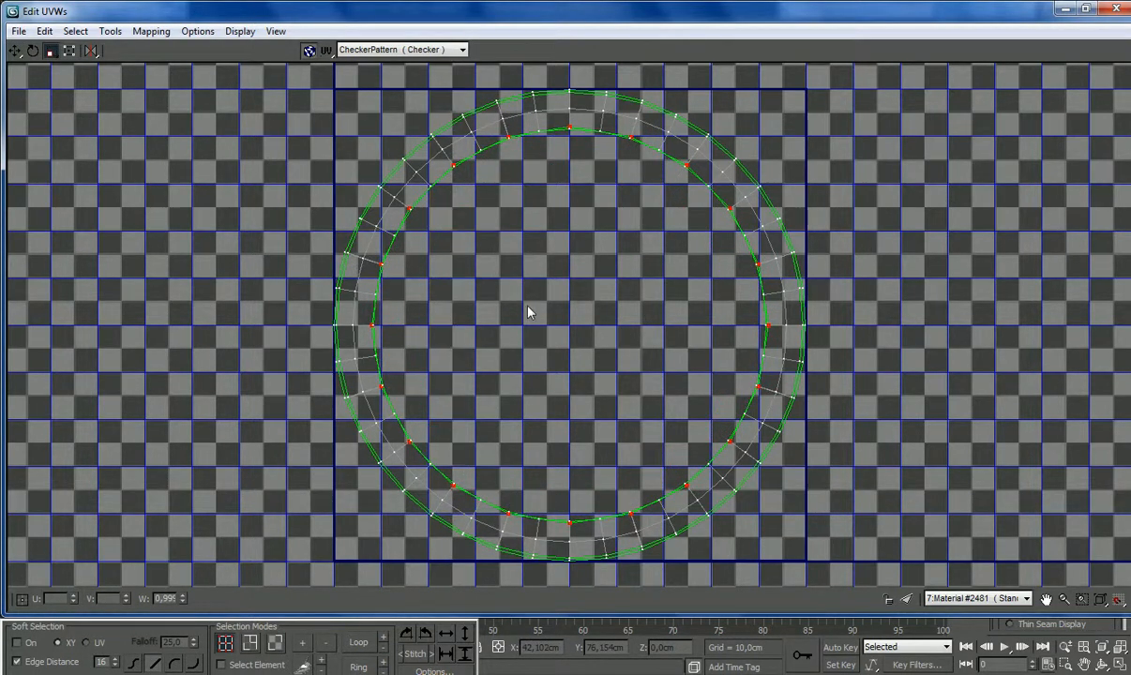
{"action": "left_click", "coordinate": [525, 316]}
{"action": "scroll", "coordinate": [525, 317], "scroll_direction": "down", "scroll_amount": 1}
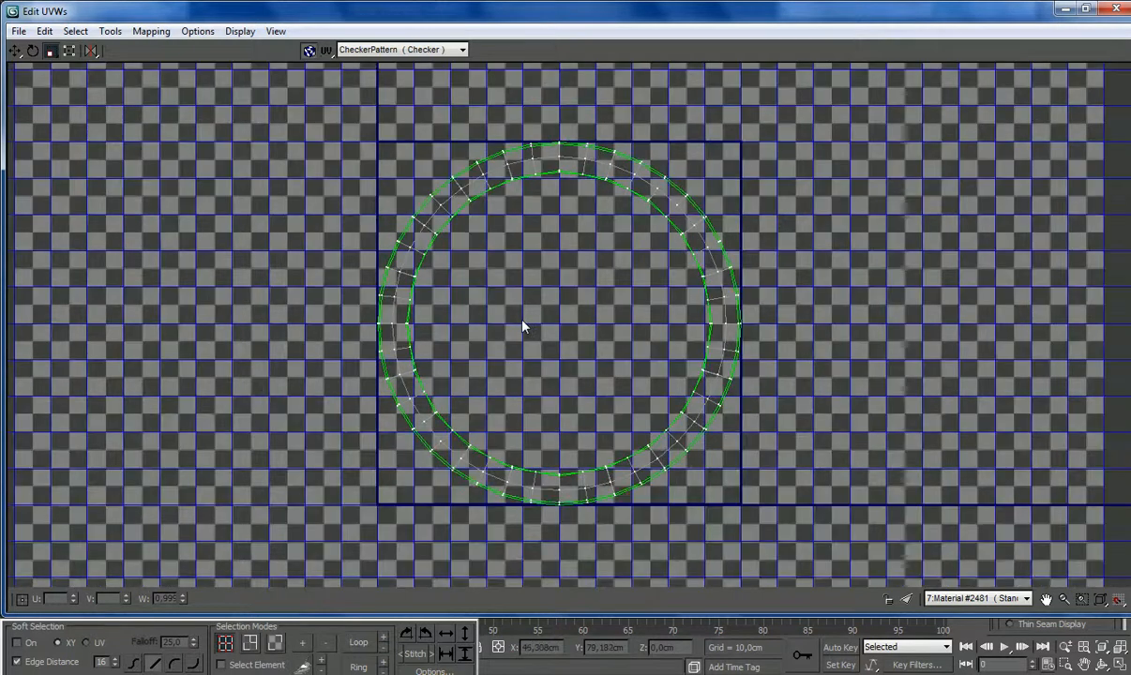
Step: Examine the front tire from its opposite side and compare it with the side material's UV layout
{"action": "left_click", "coordinate": [1116, 8]}
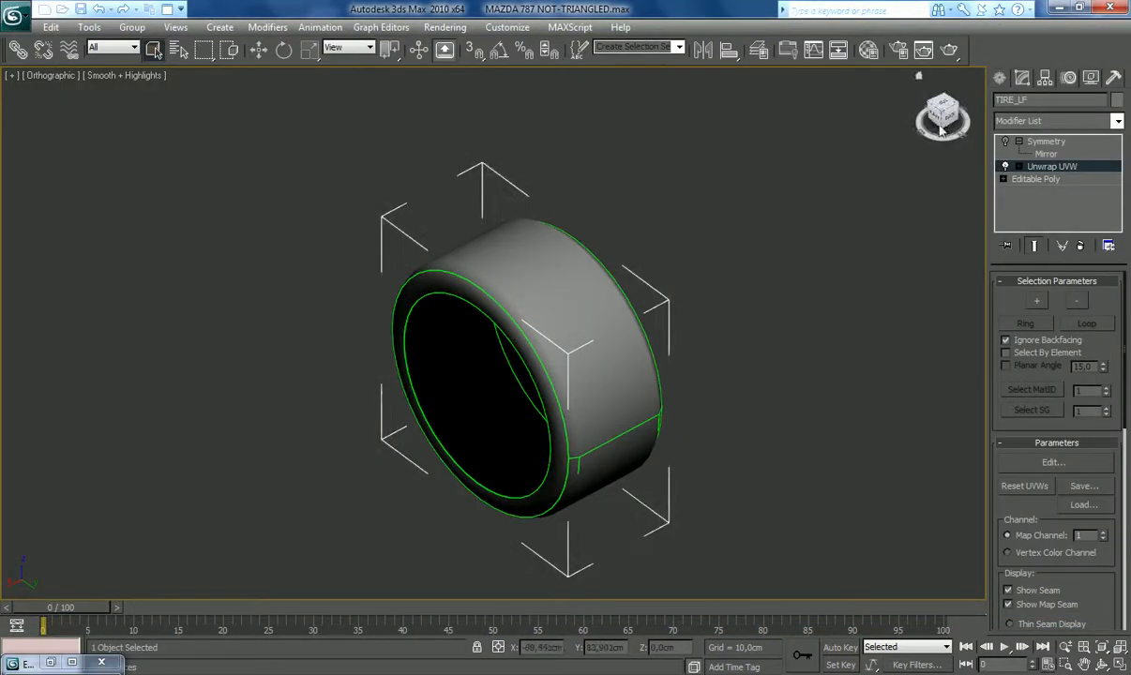
{"action": "left_click", "coordinate": [959, 109]}
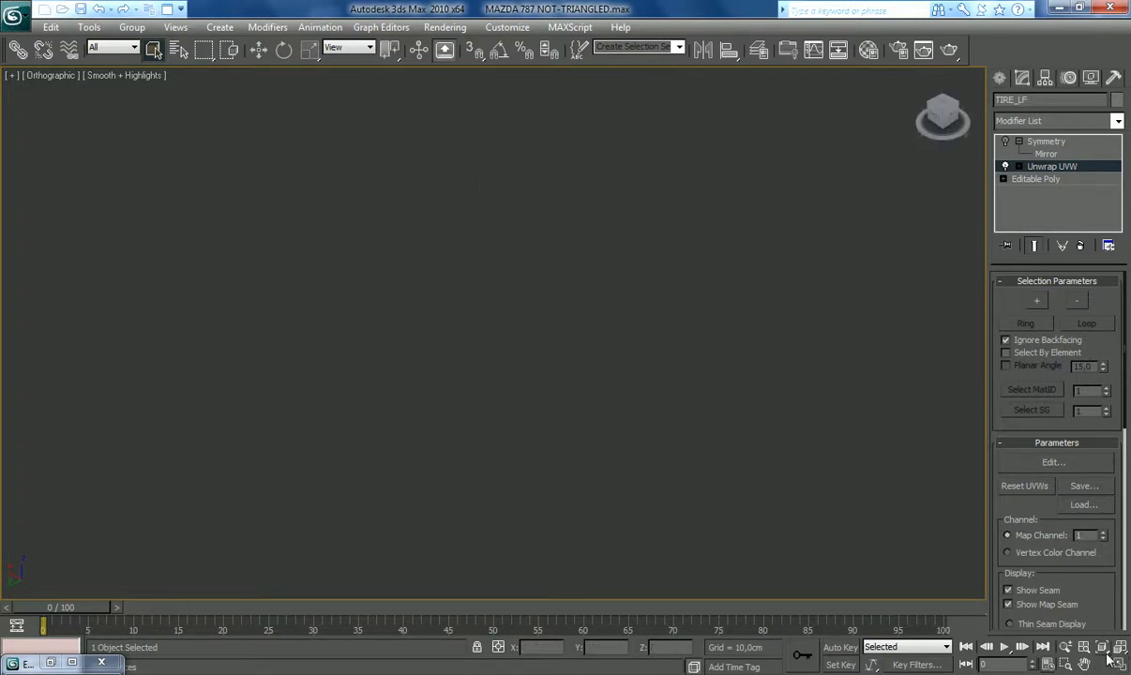
{"action": "left_click", "coordinate": [66, 663]}
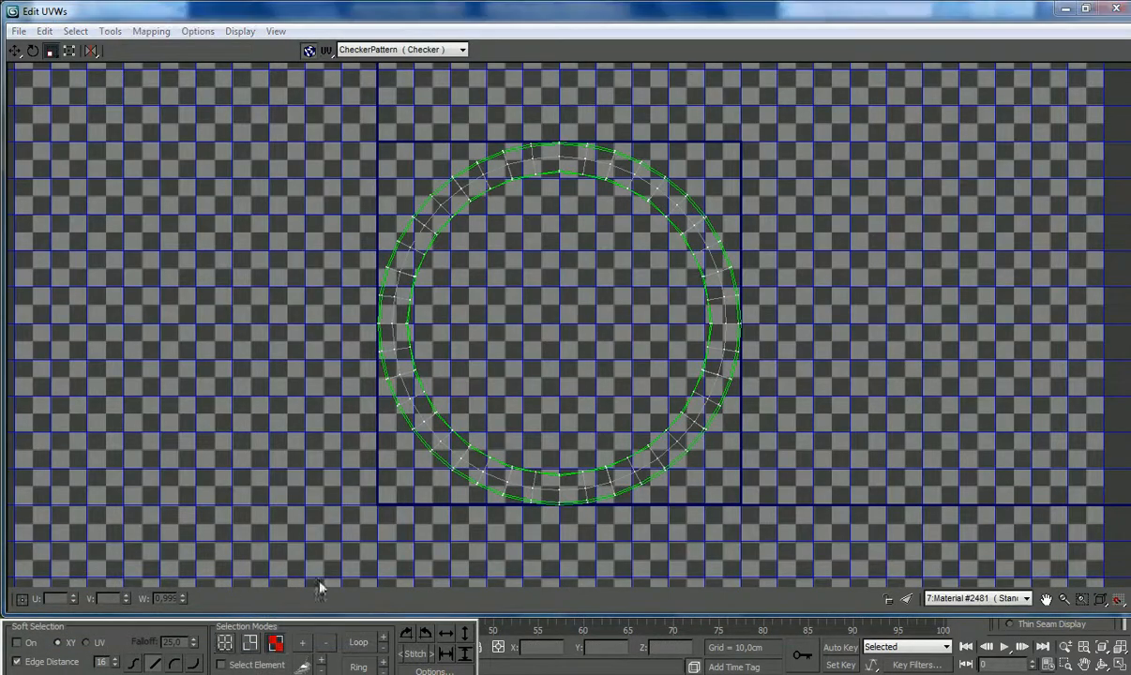
{"action": "left_click", "coordinate": [1066, 8]}
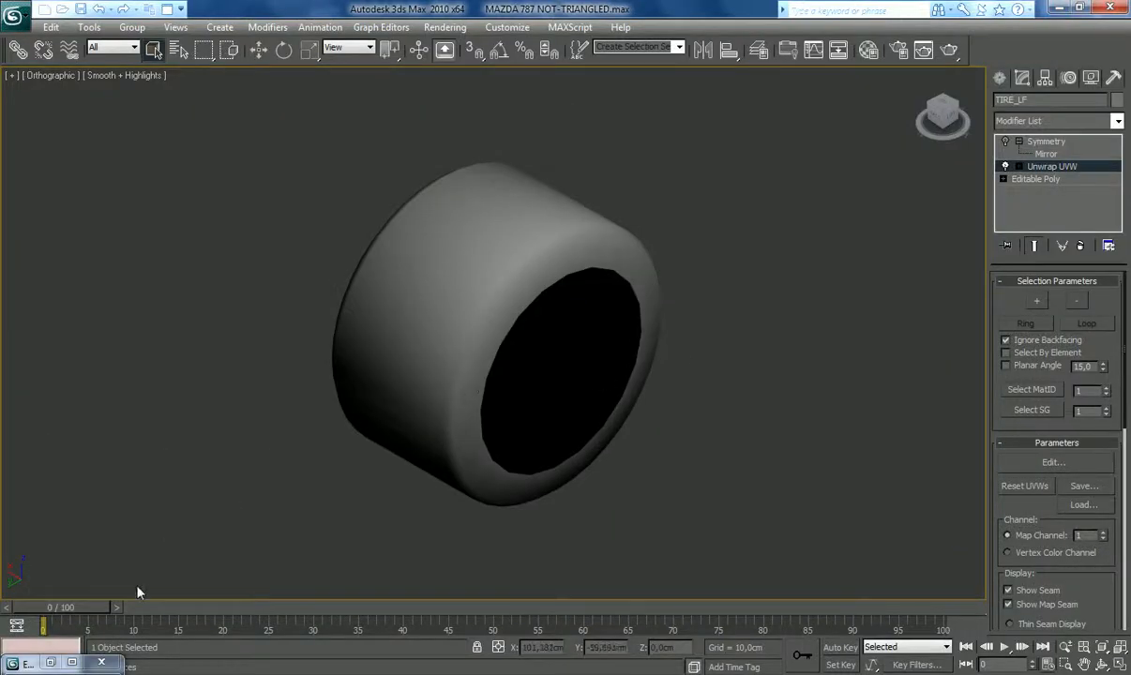
{"action": "left_click", "coordinate": [71, 663]}
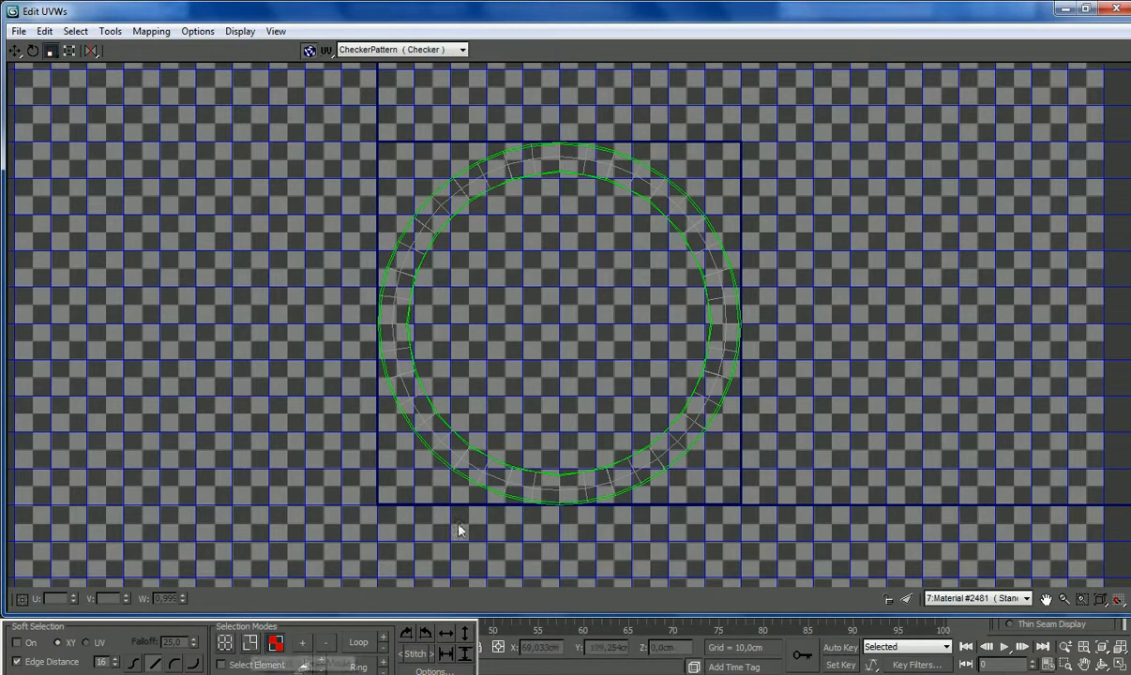
{"action": "left_click", "coordinate": [1066, 8]}
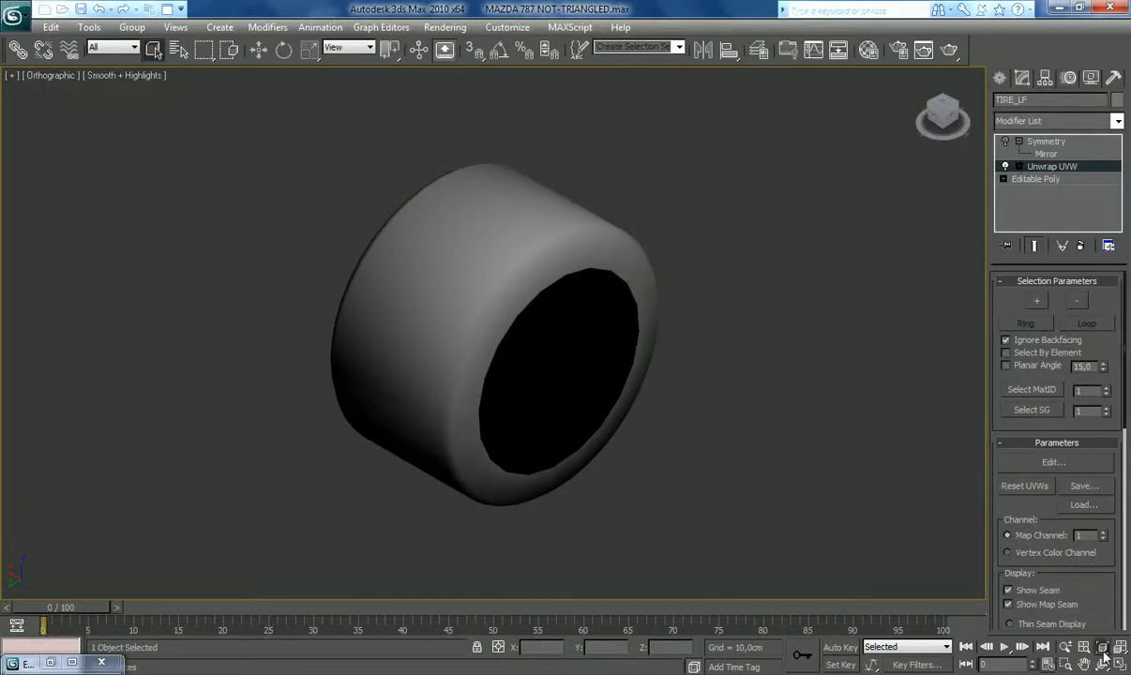
Step: Grow the face selection in the UV editor until it covers the entire ring on the front tire's side
{"action": "scroll", "coordinate": [634, 378], "scroll_direction": "down", "scroll_amount": 5}
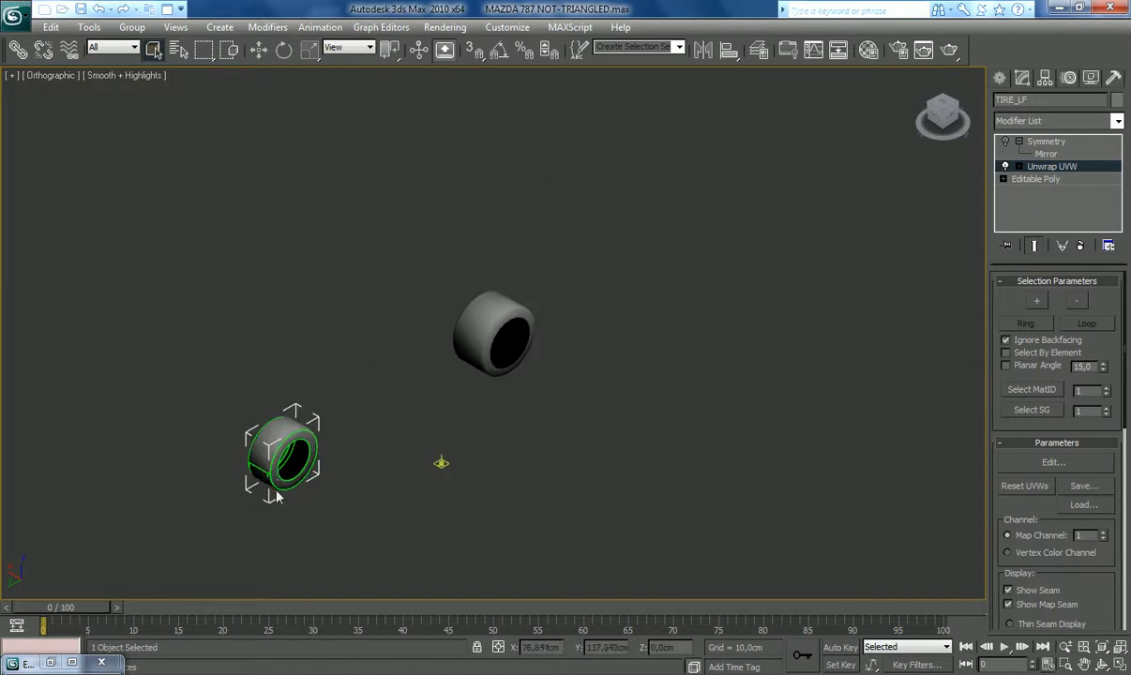
{"action": "left_click", "coordinate": [73, 663]}
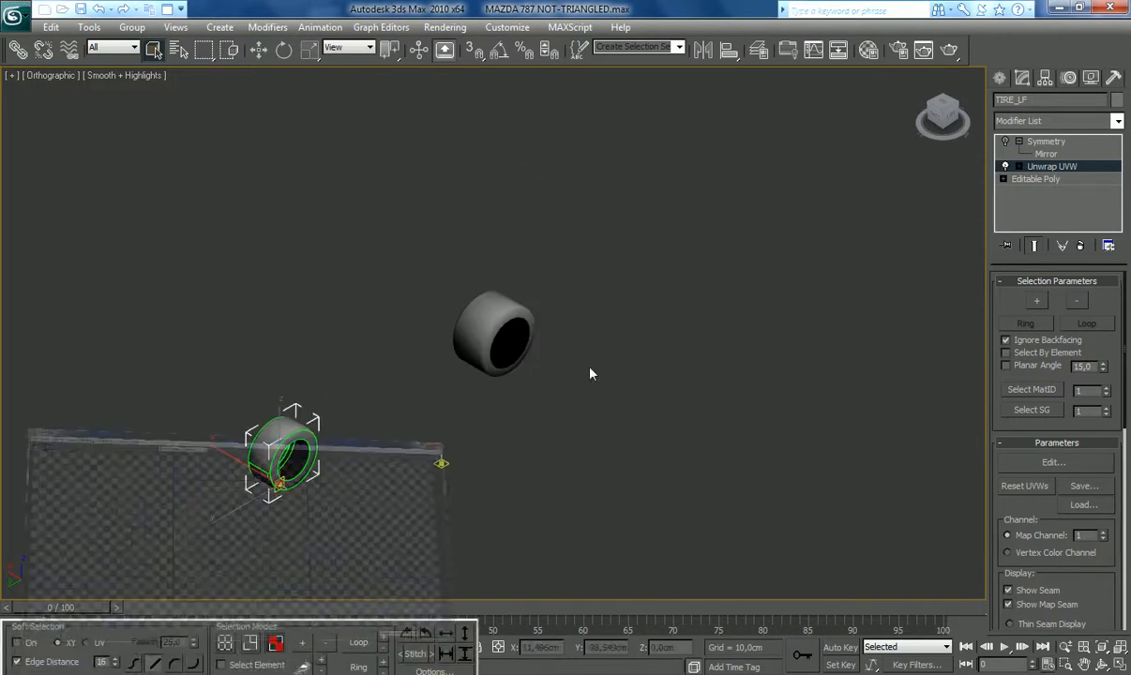
{"action": "left_click", "coordinate": [302, 643]}
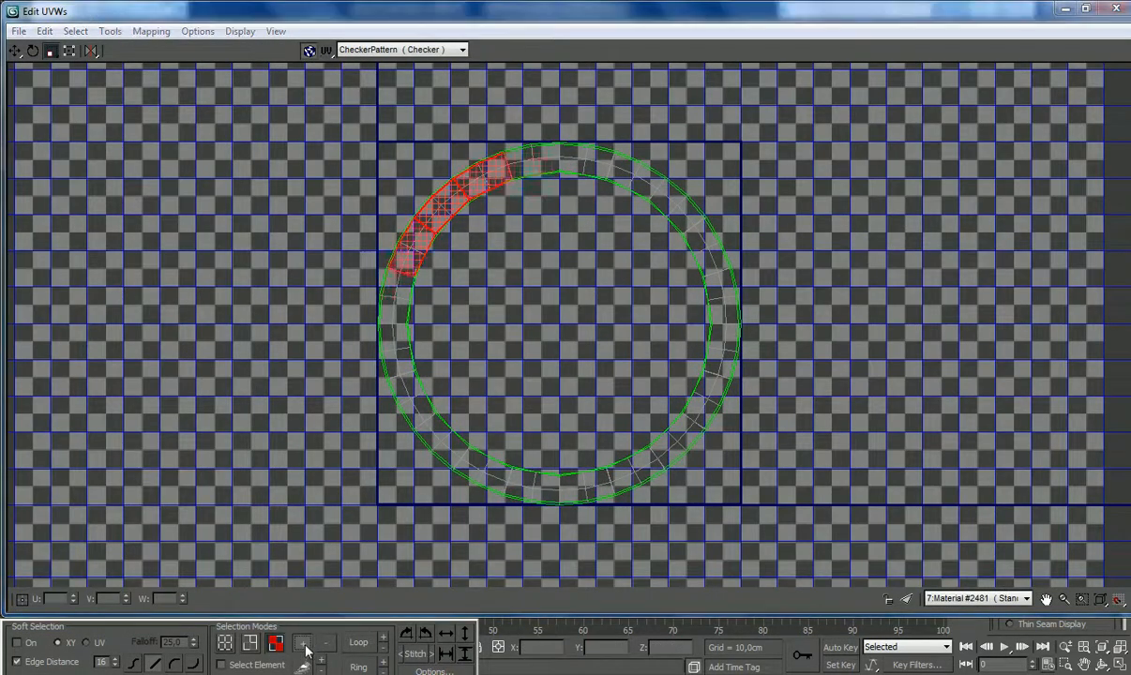
{"action": "left_click", "coordinate": [302, 643]}
{"action": "left_click", "coordinate": [302, 643]}
{"action": "left_click", "coordinate": [303, 645]}
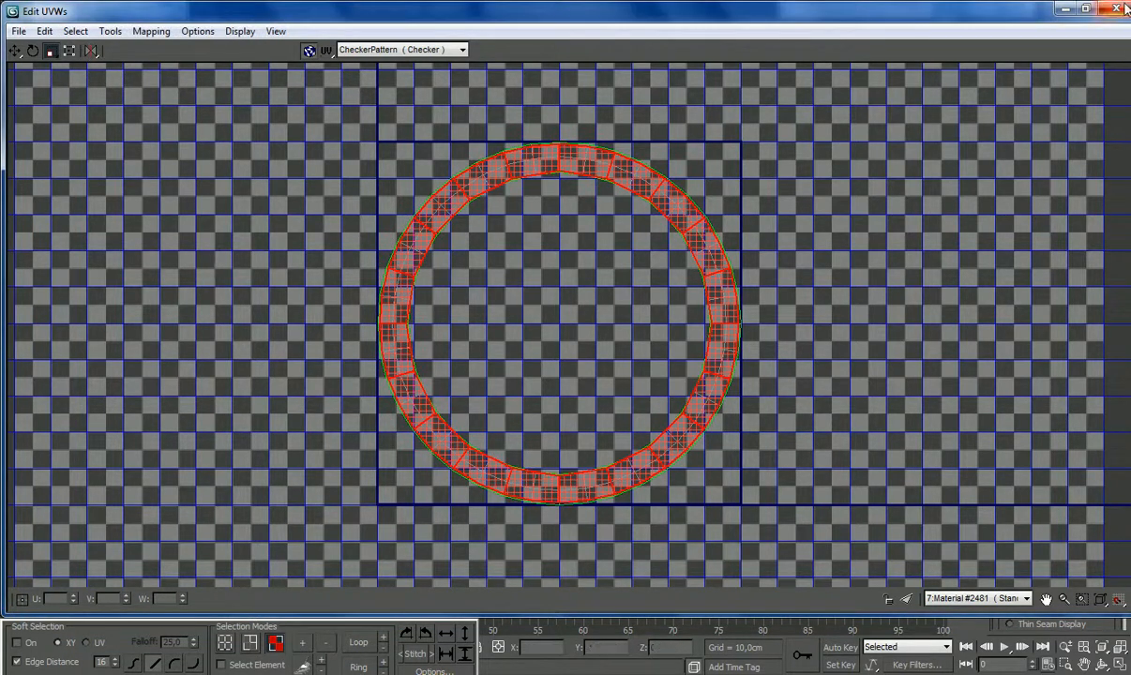
{"action": "left_click", "coordinate": [1065, 9]}
Step: Collapse the front tire's Unwrap UVW modifier, re-enable Symmetry, and collapse that into the Editable Poly as well
{"action": "right_click", "coordinate": [1052, 166]}
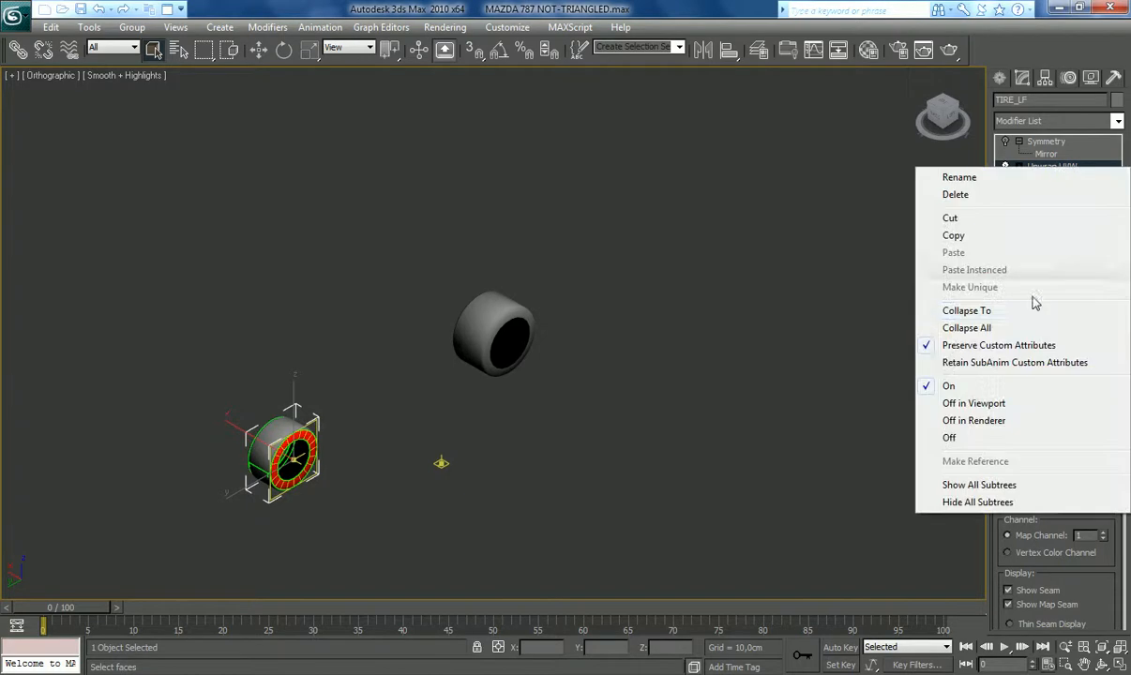
{"action": "left_click", "coordinate": [994, 195]}
{"action": "left_click", "coordinate": [1006, 142]}
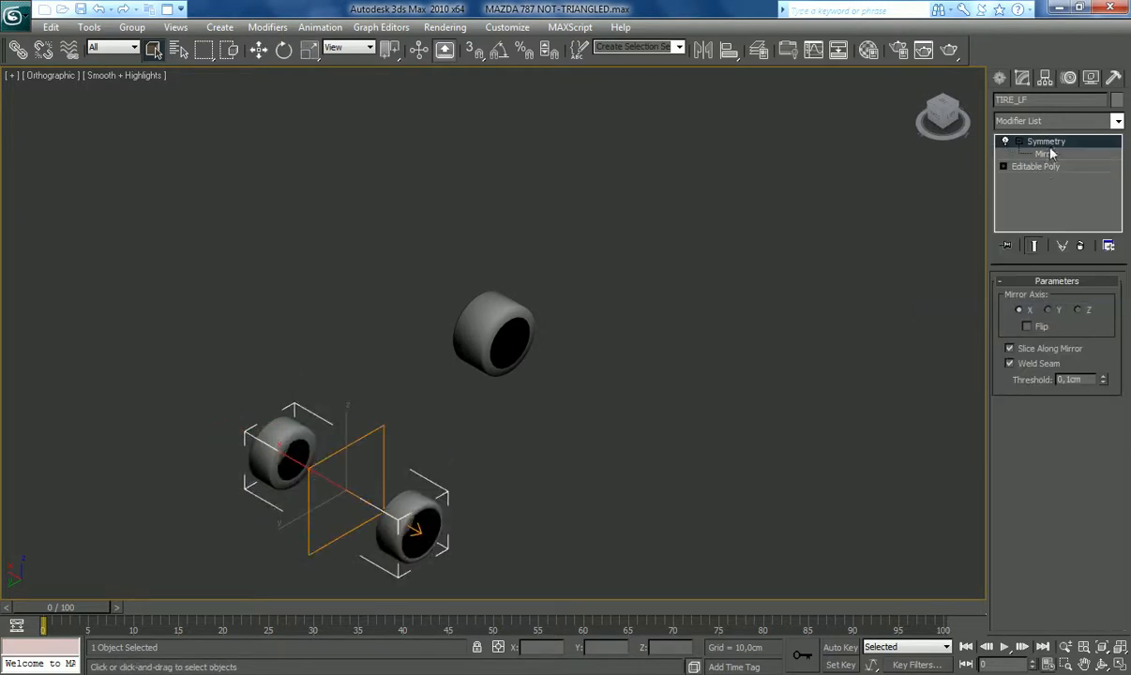
{"action": "right_click", "coordinate": [1008, 143]}
{"action": "left_click", "coordinate": [1029, 290]}
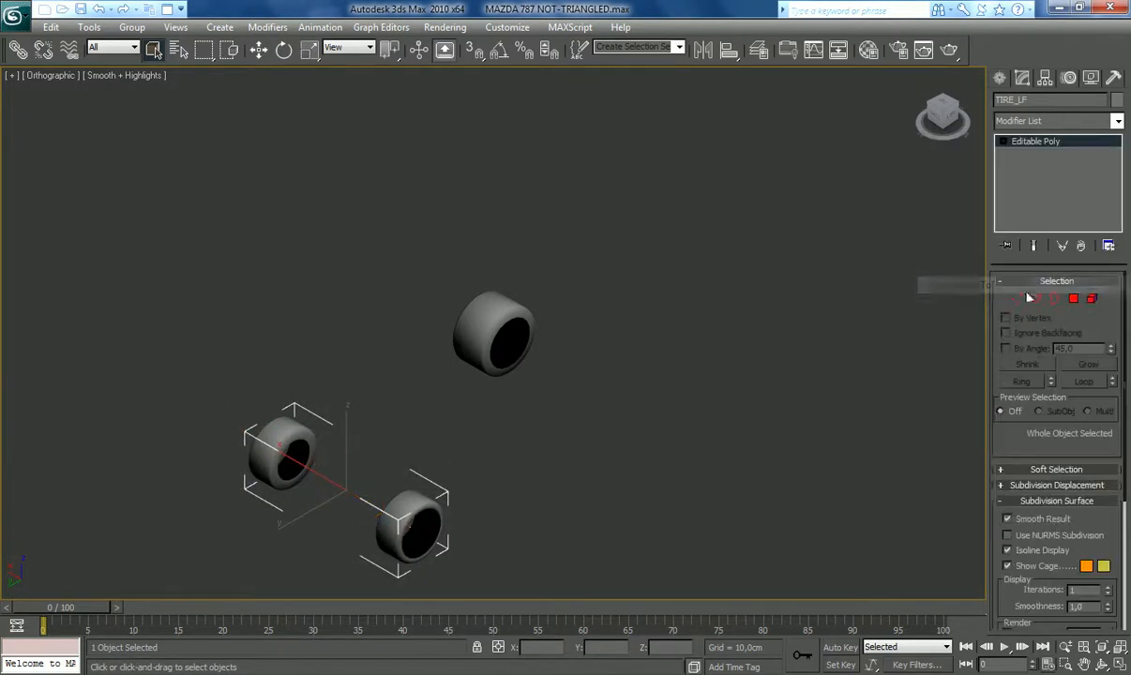
Step: Add a new Unwrap UVW modifier to the two front tires and open the UV editor in face selection mode
{"action": "left_click", "coordinate": [1117, 122]}
{"action": "scroll", "coordinate": [1059, 394], "scroll_direction": "down", "scroll_amount": 15}
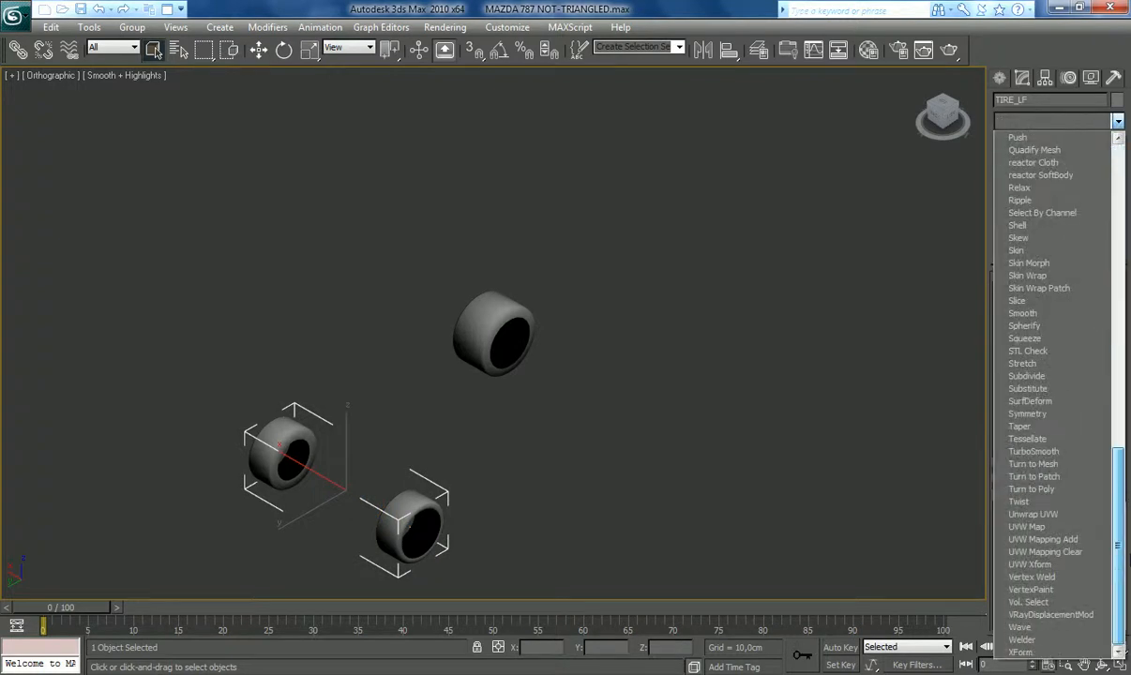
{"action": "left_click", "coordinate": [1087, 516]}
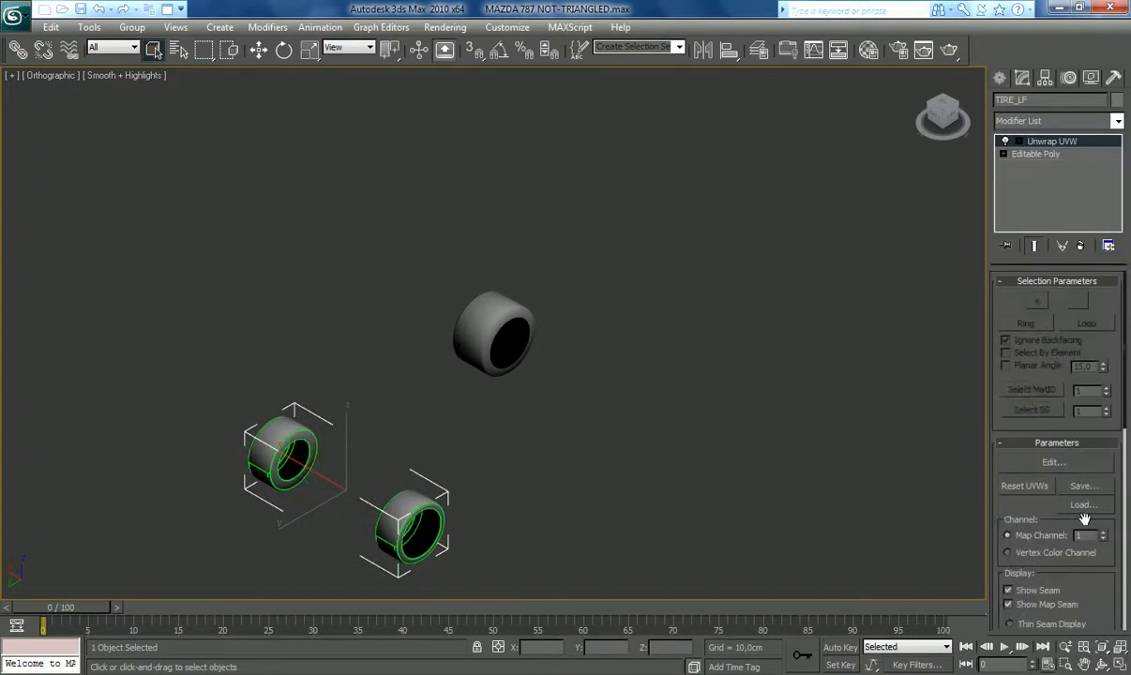
{"action": "left_click", "coordinate": [1048, 464]}
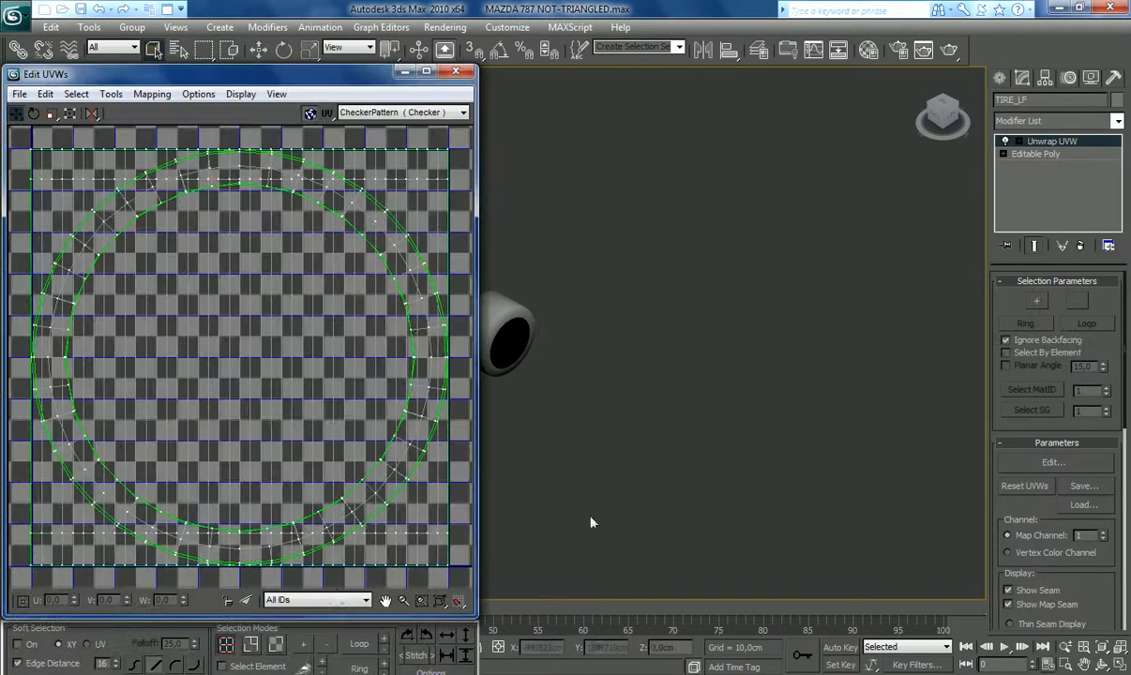
{"action": "left_click", "coordinate": [276, 645]}
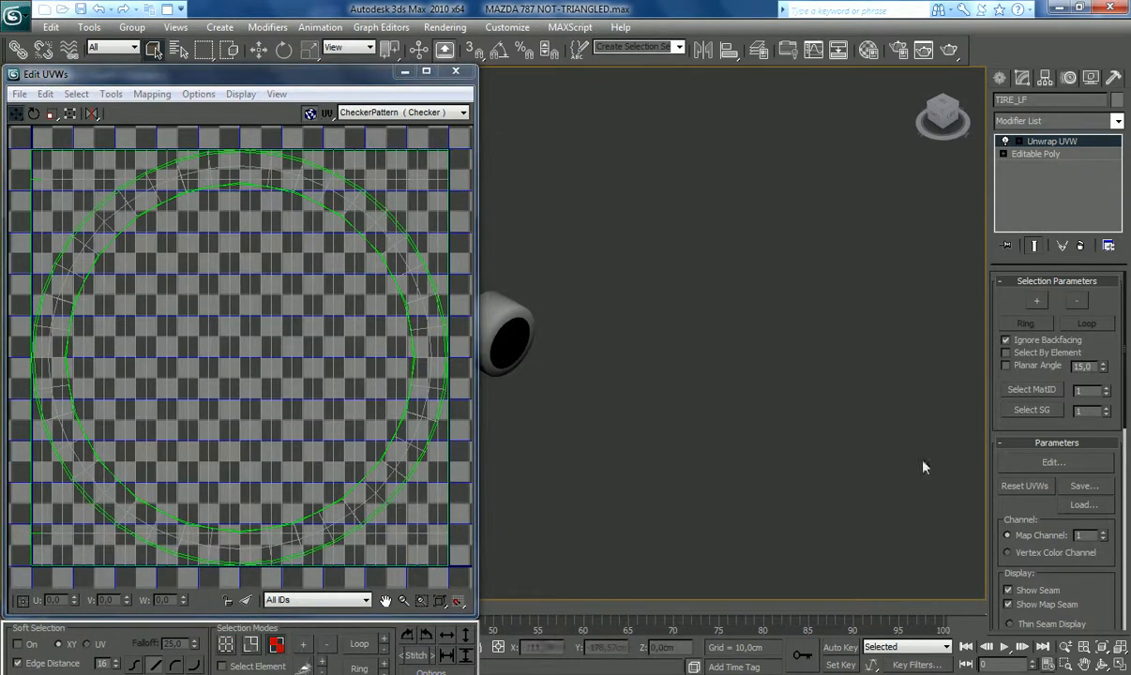
Step: Select one side face on the mirrored front tire and add a face from its opposite side to the selection
{"action": "left_click", "coordinate": [1085, 664]}
{"action": "left_click_drag", "start_coordinate": [544, 430], "coordinate": [730, 358]}
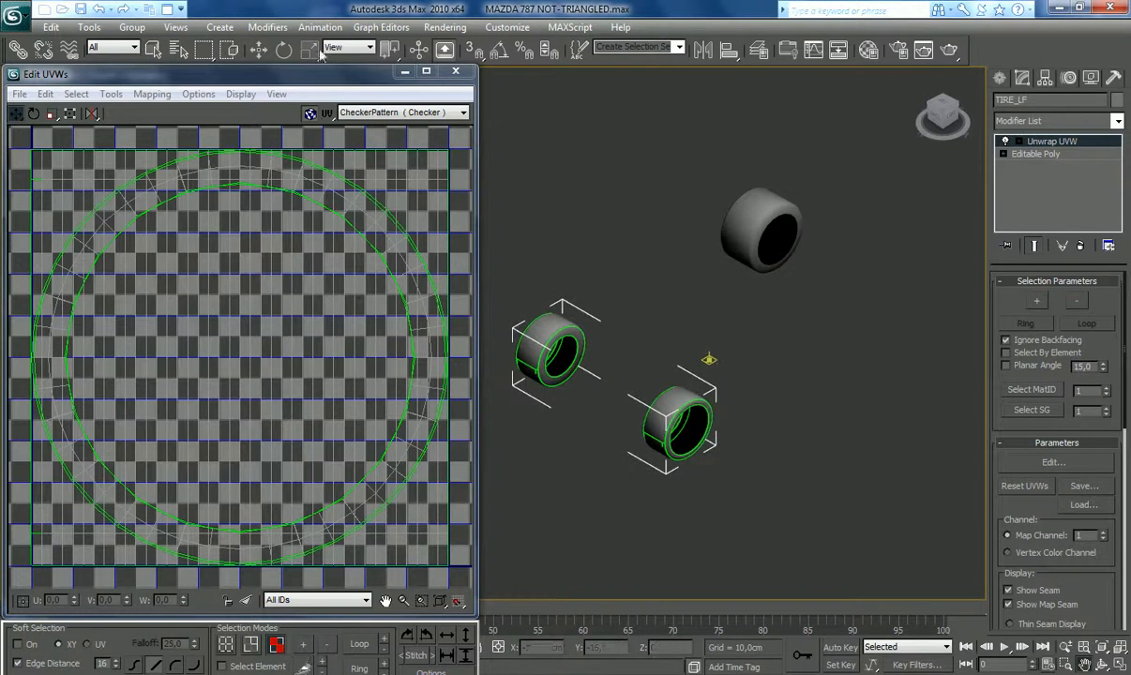
{"action": "left_click", "coordinate": [152, 48]}
{"action": "left_click", "coordinate": [677, 458]}
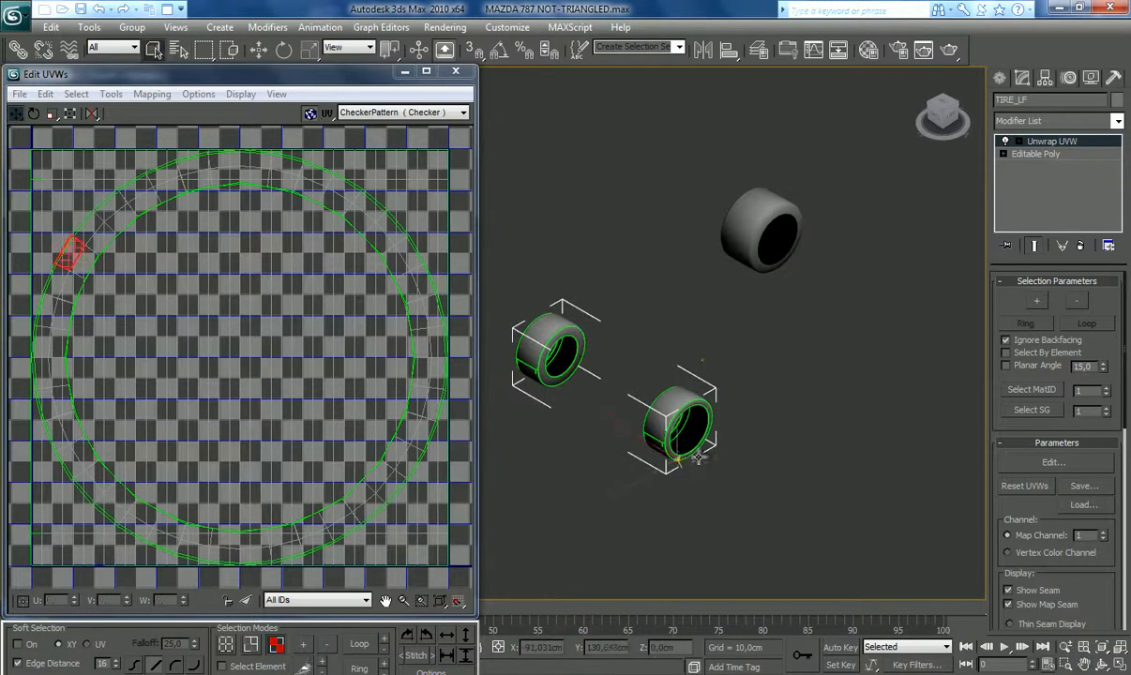
{"action": "left_click", "coordinate": [930, 111]}
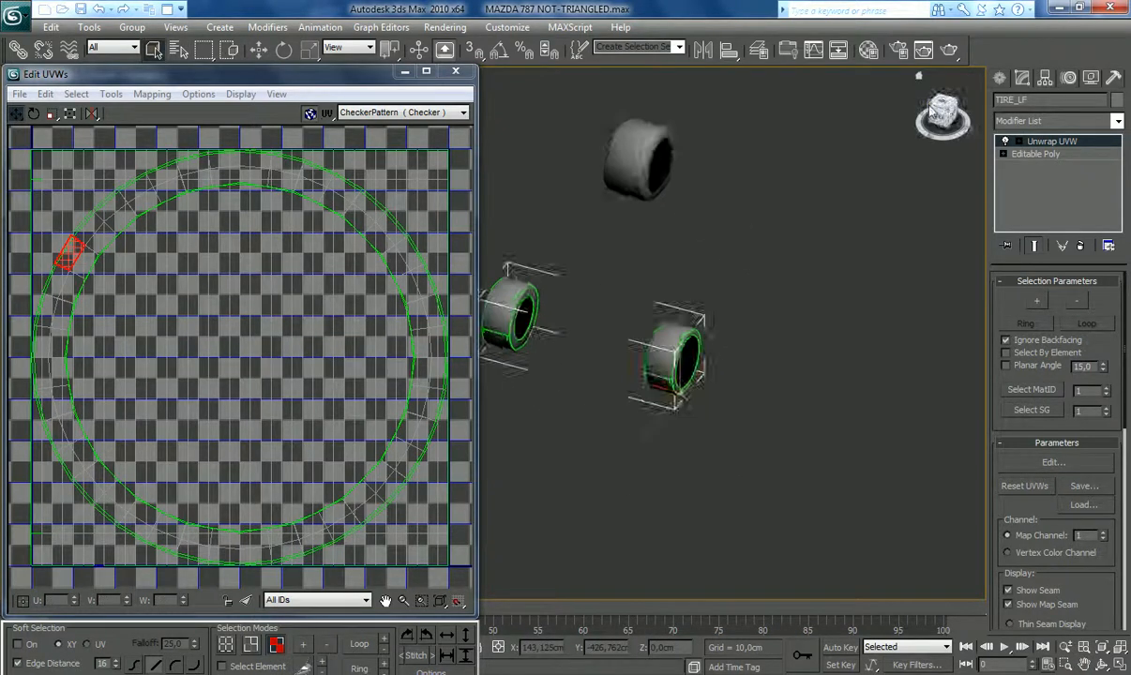
{"action": "left_click", "coordinate": [1091, 665]}
{"action": "left_click_drag", "start_coordinate": [592, 412], "coordinate": [850, 511]}
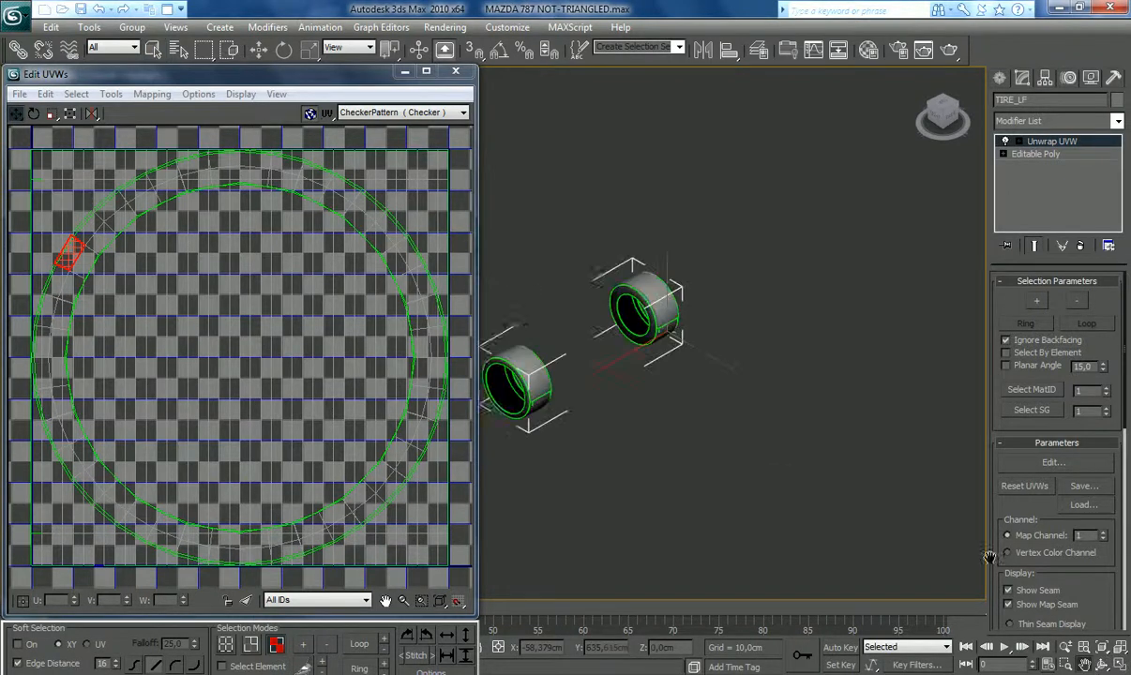
{"action": "left_click", "coordinate": [154, 54]}
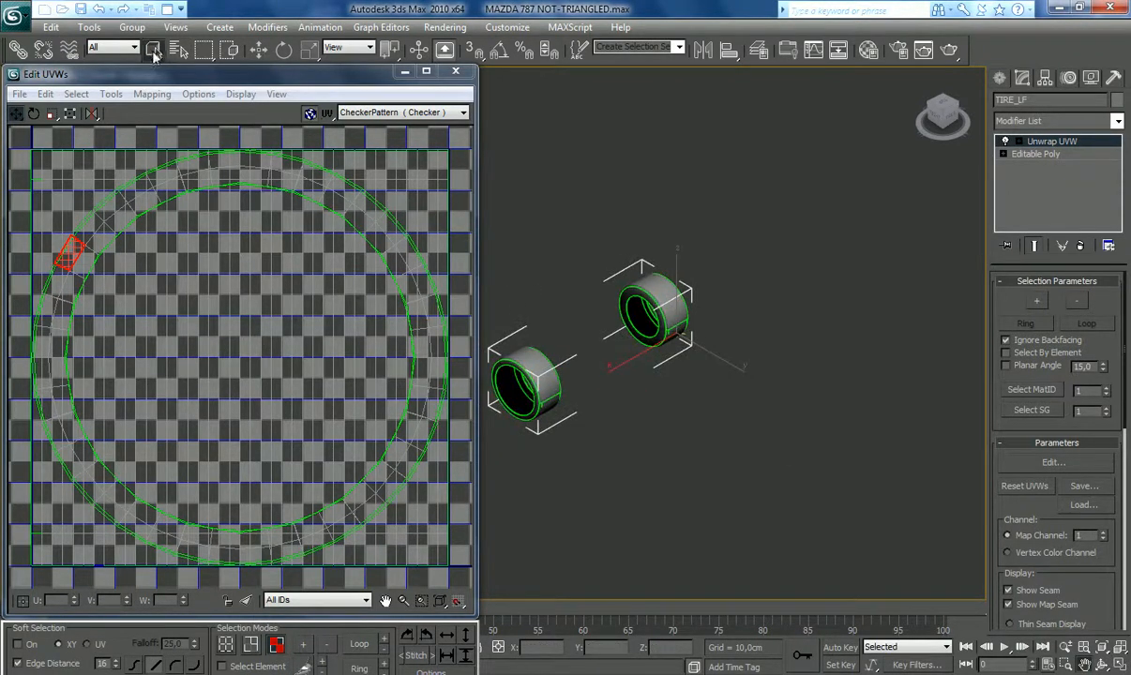
{"action": "left_click", "coordinate": [658, 340], "text": "ctrl"}
Step: Grow the selection over all side faces of the mirrored front tire, and collapse the Unwrap UVW modifier into the mesh
{"action": "left_click", "coordinate": [301, 645]}
{"action": "left_click", "coordinate": [301, 645]}
{"action": "left_click", "coordinate": [301, 645]}
{"action": "left_click", "coordinate": [301, 645]}
{"action": "left_click", "coordinate": [301, 645]}
{"action": "left_click", "coordinate": [301, 645]}
{"action": "left_click", "coordinate": [301, 645]}
{"action": "left_click", "coordinate": [301, 645]}
{"action": "left_click", "coordinate": [301, 645]}
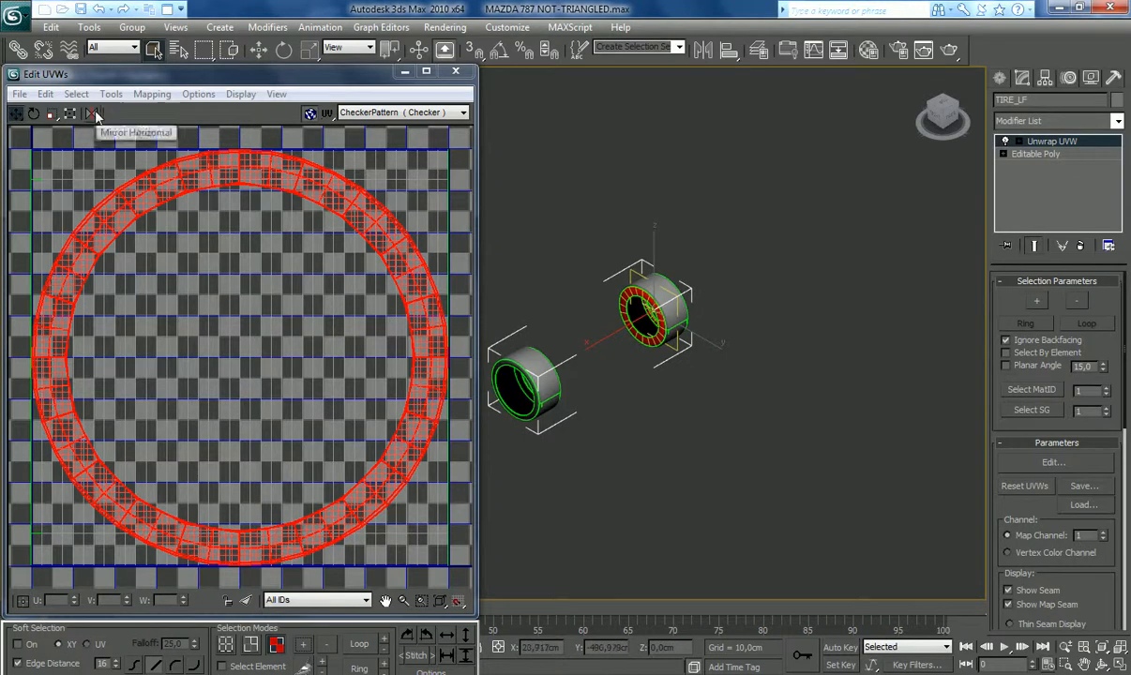
{"action": "right_click", "coordinate": [1075, 143]}
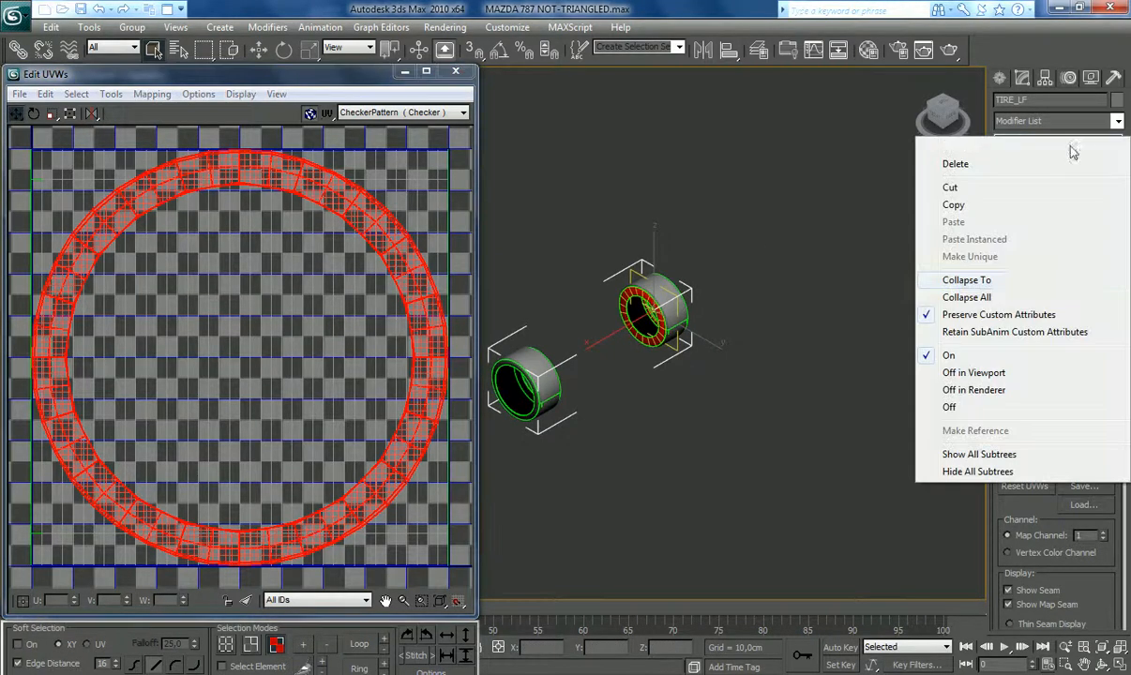
{"action": "left_click", "coordinate": [966, 279]}
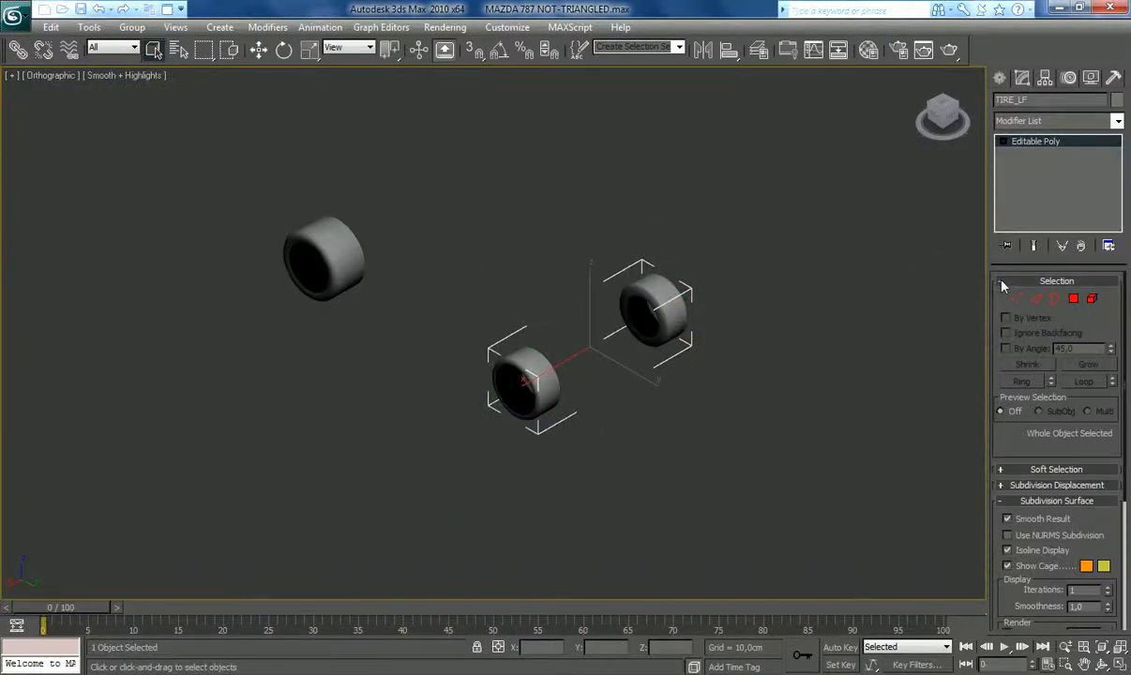
Step: Select the rear tire TIRE_LR and show its modifier stack
{"action": "left_click", "coordinate": [1084, 664]}
{"action": "left_click_drag", "start_coordinate": [445, 233], "coordinate": [564, 331]}
{"action": "scroll", "coordinate": [563, 316], "scroll_direction": "up", "scroll_amount": 5}
{"action": "left_click", "coordinate": [999, 78]}
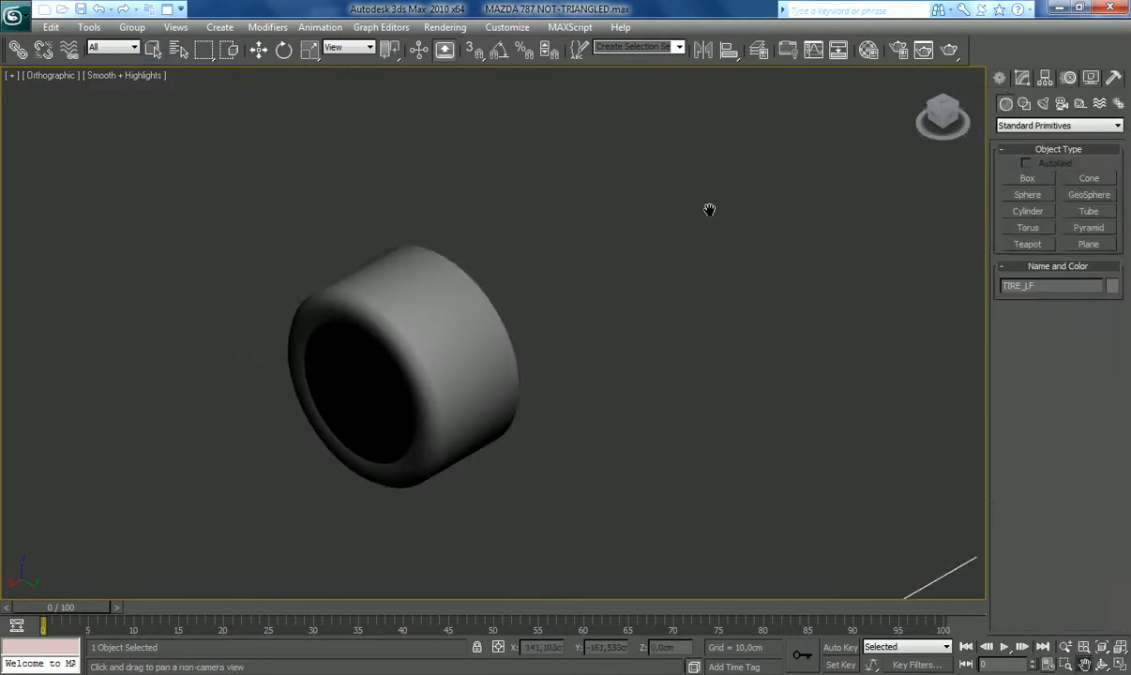
{"action": "left_click", "coordinate": [153, 49]}
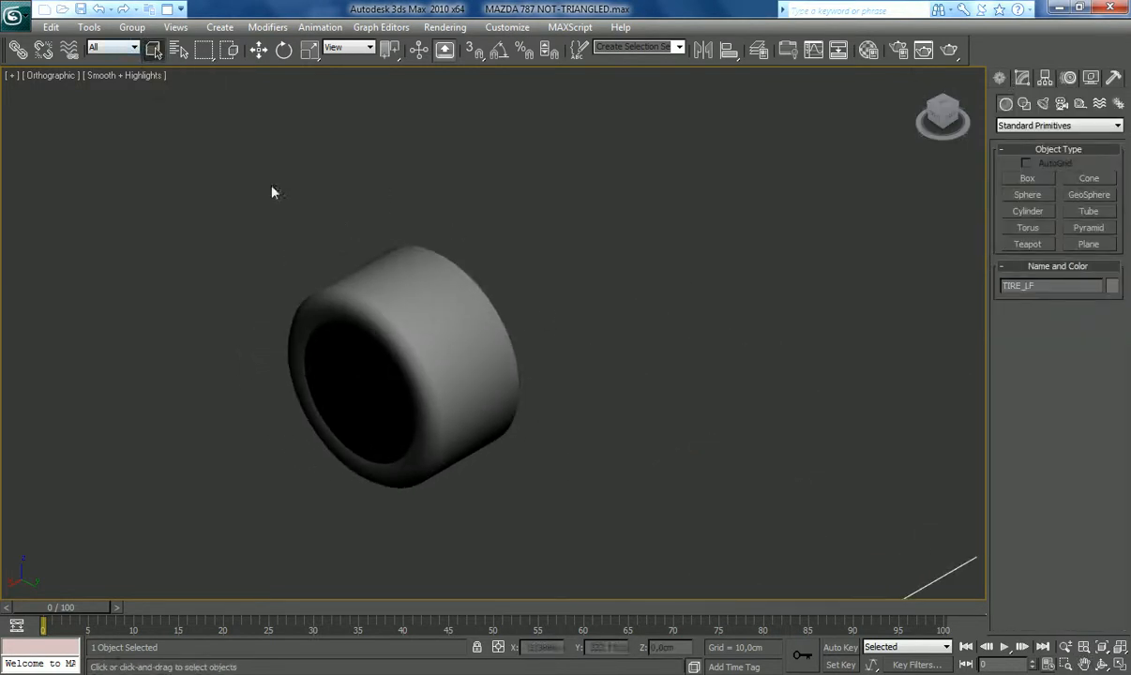
{"action": "left_click", "coordinate": [951, 106]}
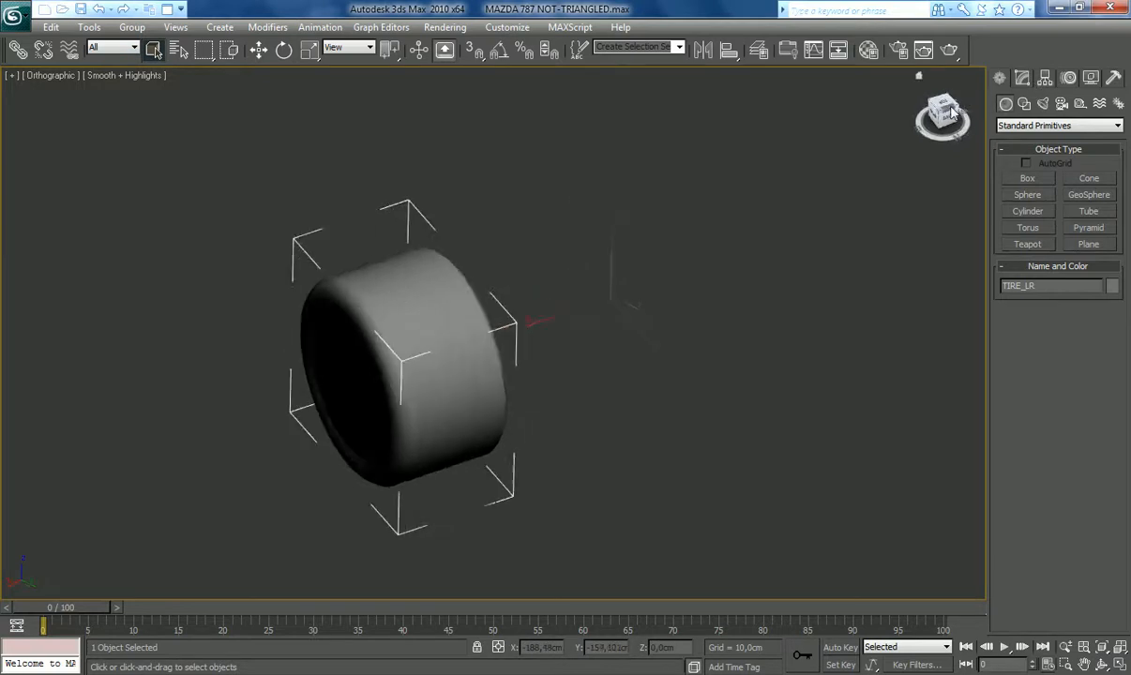
{"action": "left_click", "coordinate": [1021, 79]}
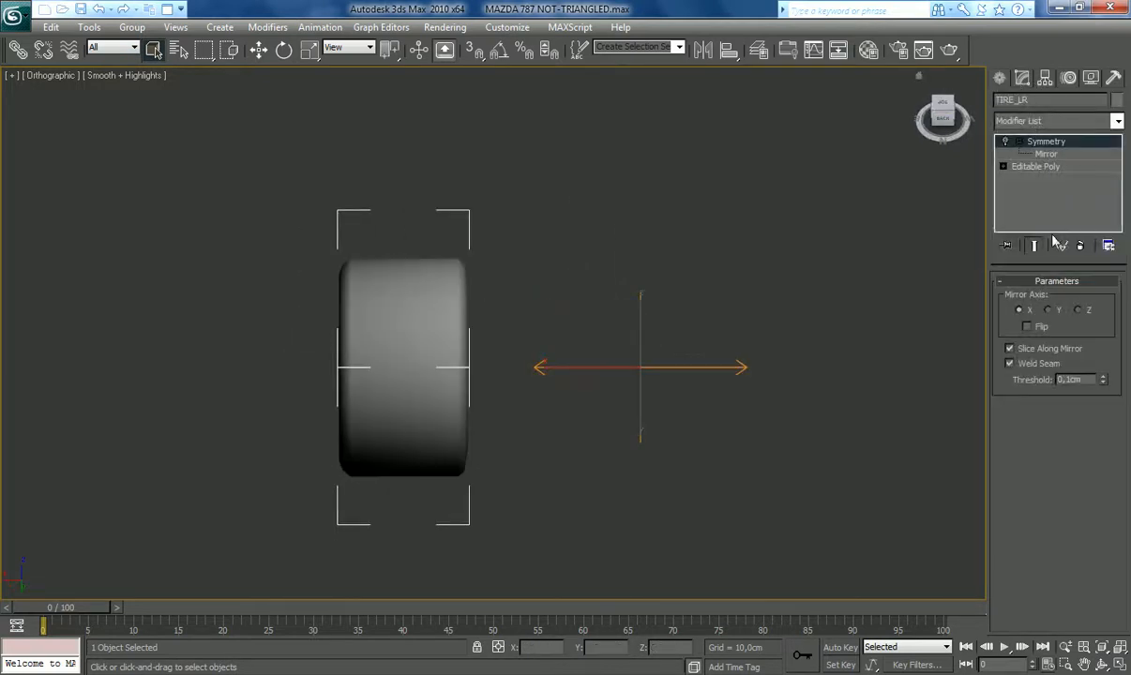
Step: Select the ring of tread polygons on the rear tire's Editable Poly and turn on the Edged Faces display
{"action": "left_click", "coordinate": [1035, 165]}
{"action": "left_click", "coordinate": [1073, 298]}
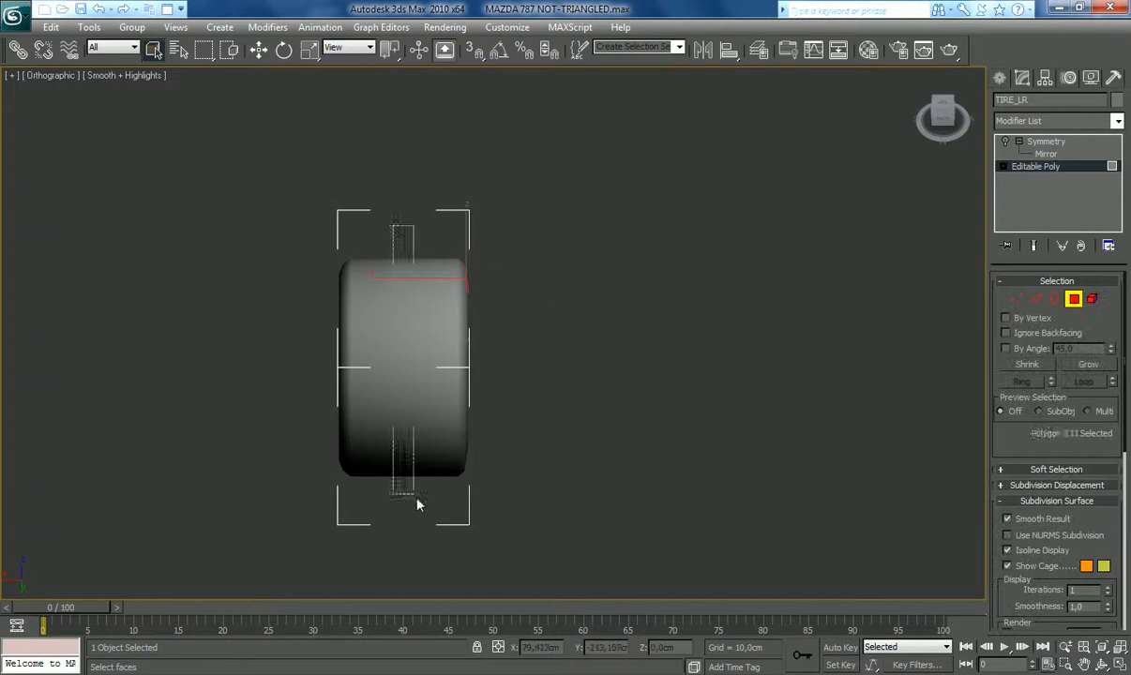
{"action": "key", "text": "ctrl+a"}
{"action": "left_click", "coordinate": [145, 77]}
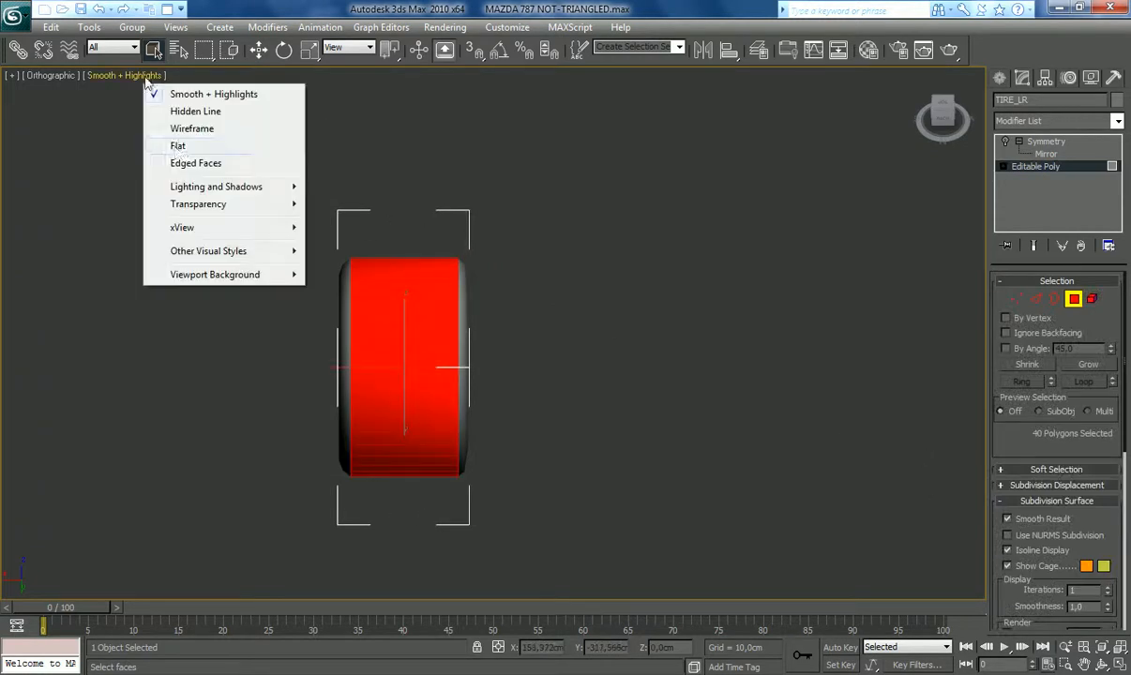
{"action": "left_click", "coordinate": [181, 163]}
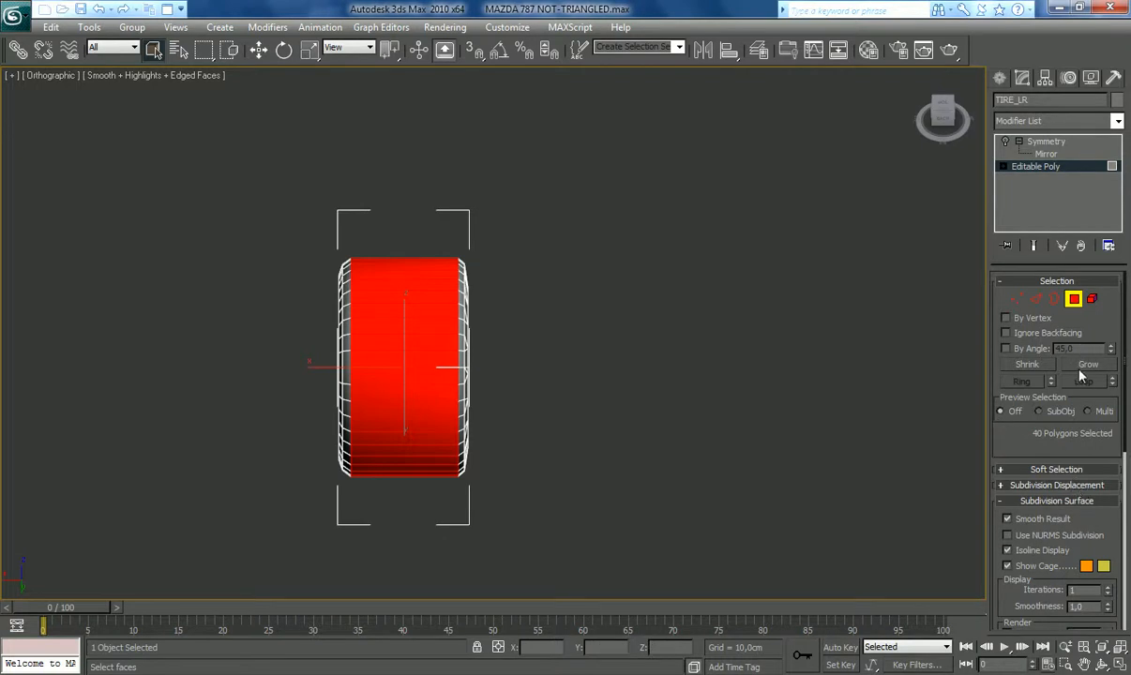
Step: Apply a UVW Map modifier to the rear tire's tread polygons with cylindrical mapping, aligned to Y and fitted
{"action": "left_click", "coordinate": [1115, 120]}
{"action": "left_click_drag", "start_coordinate": [1123, 169], "coordinate": [1123, 366]}
{"action": "left_click", "coordinate": [1036, 526]}
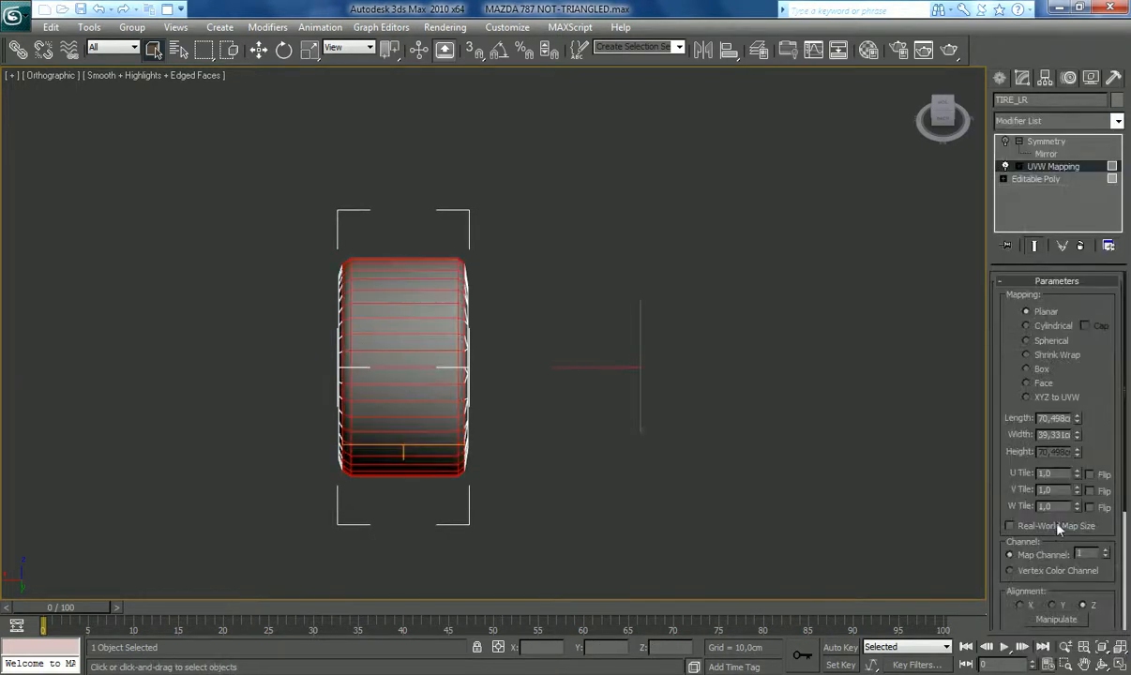
{"action": "left_click", "coordinate": [1025, 325]}
{"action": "scroll", "coordinate": [1090, 469], "scroll_direction": "down", "scroll_amount": 3}
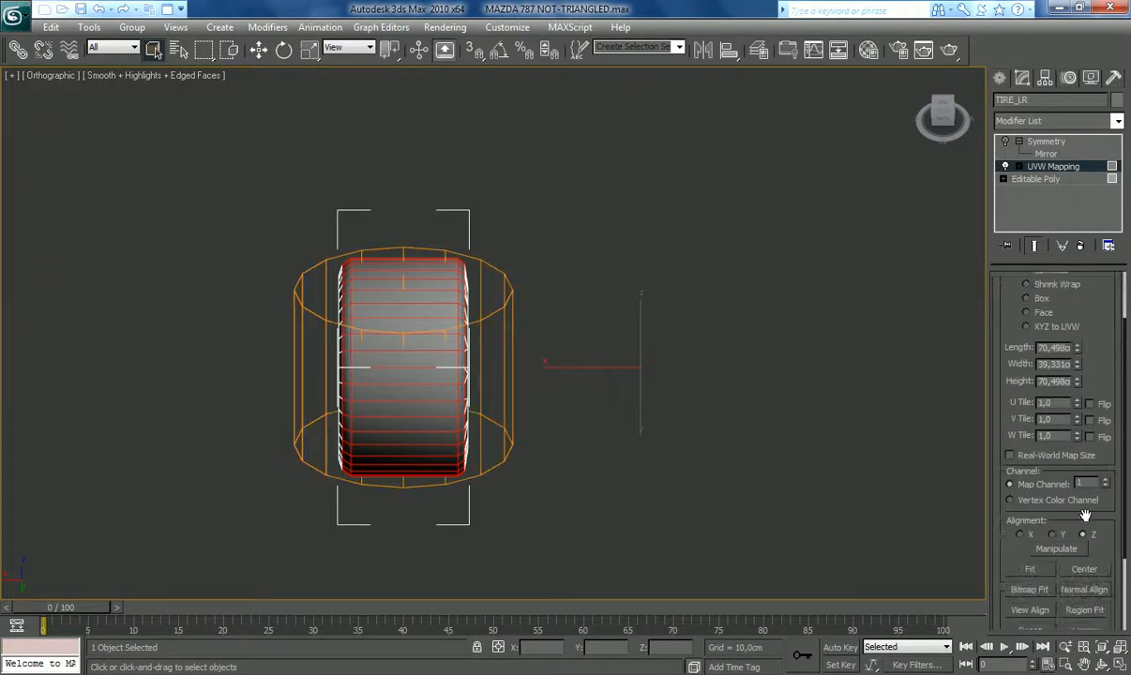
{"action": "left_click", "coordinate": [1052, 534]}
{"action": "left_click", "coordinate": [1029, 569]}
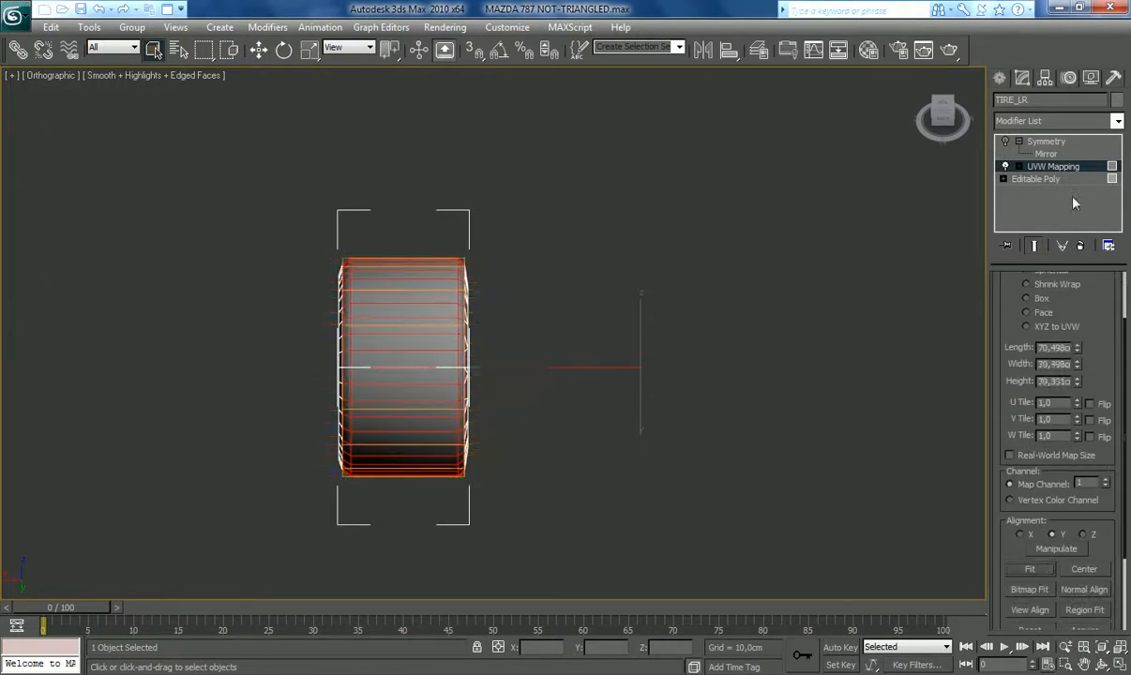
Step: Collapse the UVW mapping into the rear tire's mesh and assign material ID 10 (REAR TIRE TREAD) to the tread polygons
{"action": "right_click", "coordinate": [1076, 169]}
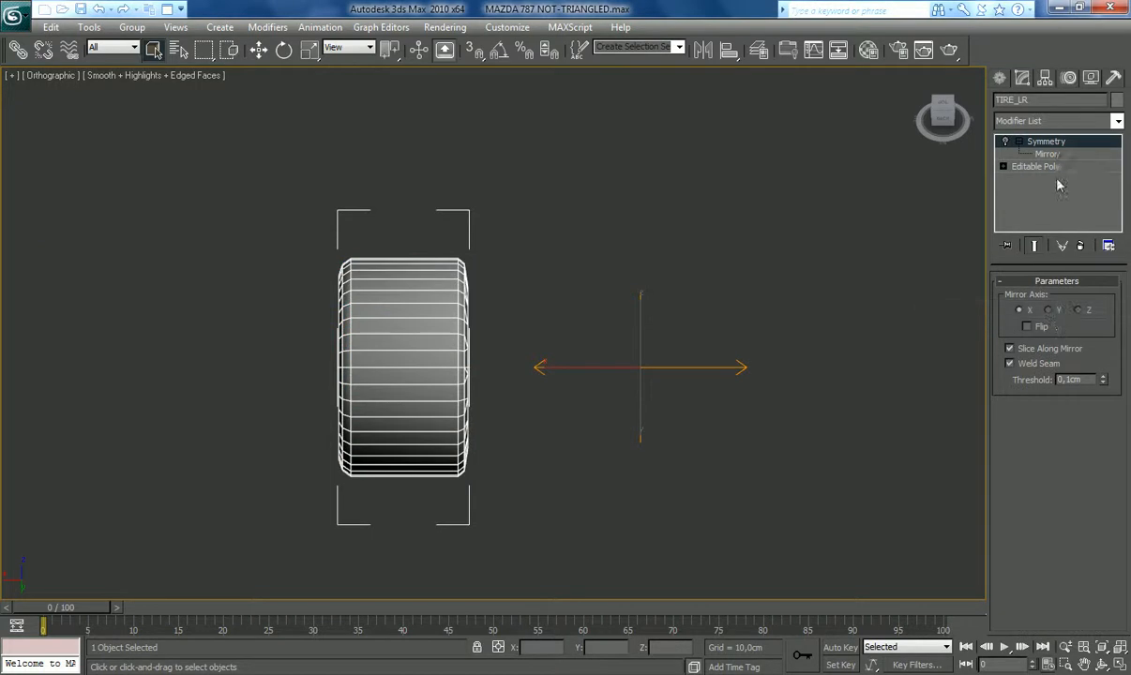
{"action": "left_click", "coordinate": [1035, 166]}
{"action": "left_click", "coordinate": [1073, 298]}
{"action": "key", "text": "ctrl+a"}
{"action": "left_click", "coordinate": [1057, 501]}
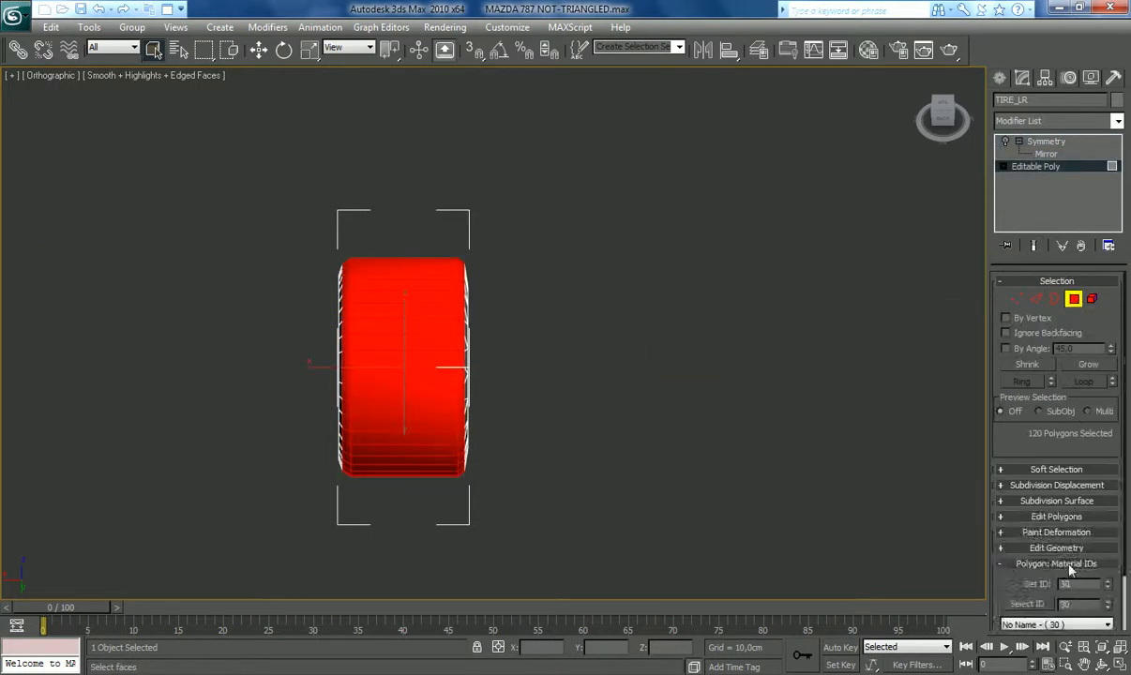
{"action": "key", "text": "Return"}
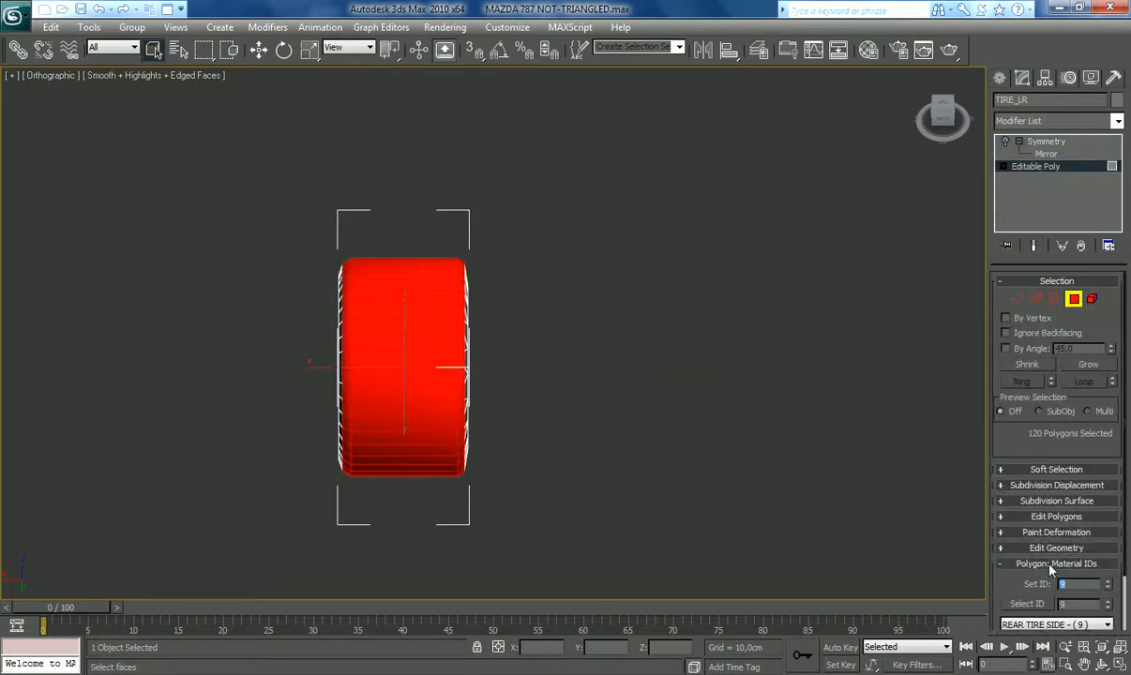
{"action": "key", "text": "Return"}
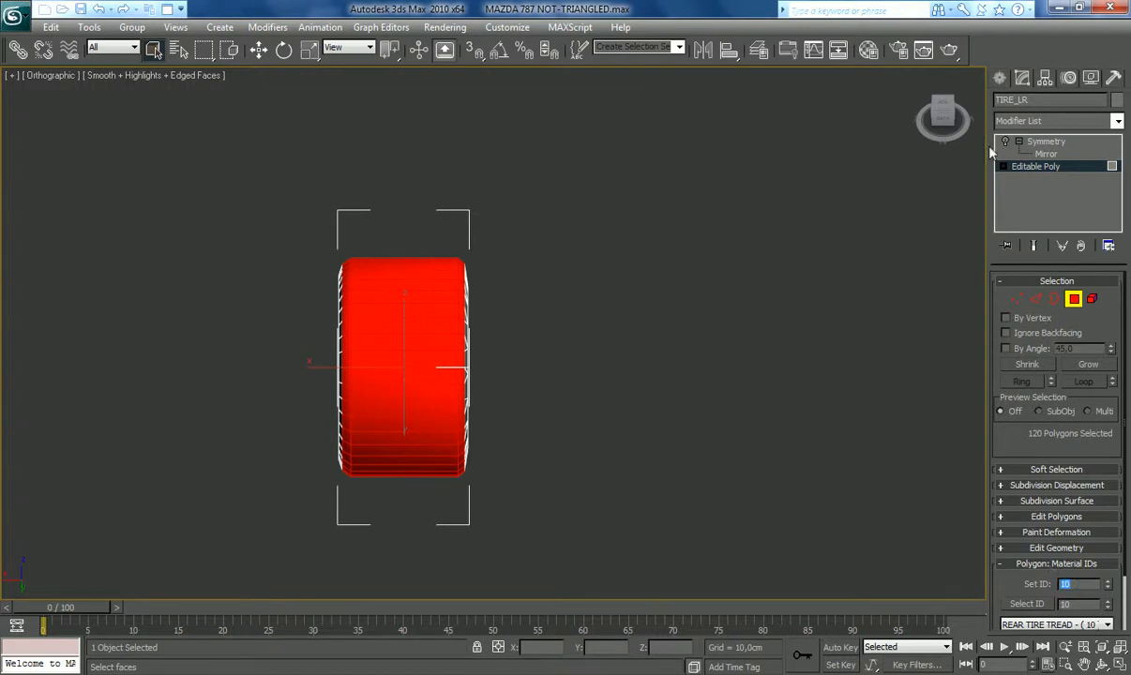
Step: Select the rear tire's sidewall polygons by material ID 30 and apply a planar UVW Map aligned to X and fitted
{"action": "left_click", "coordinate": [935, 115]}
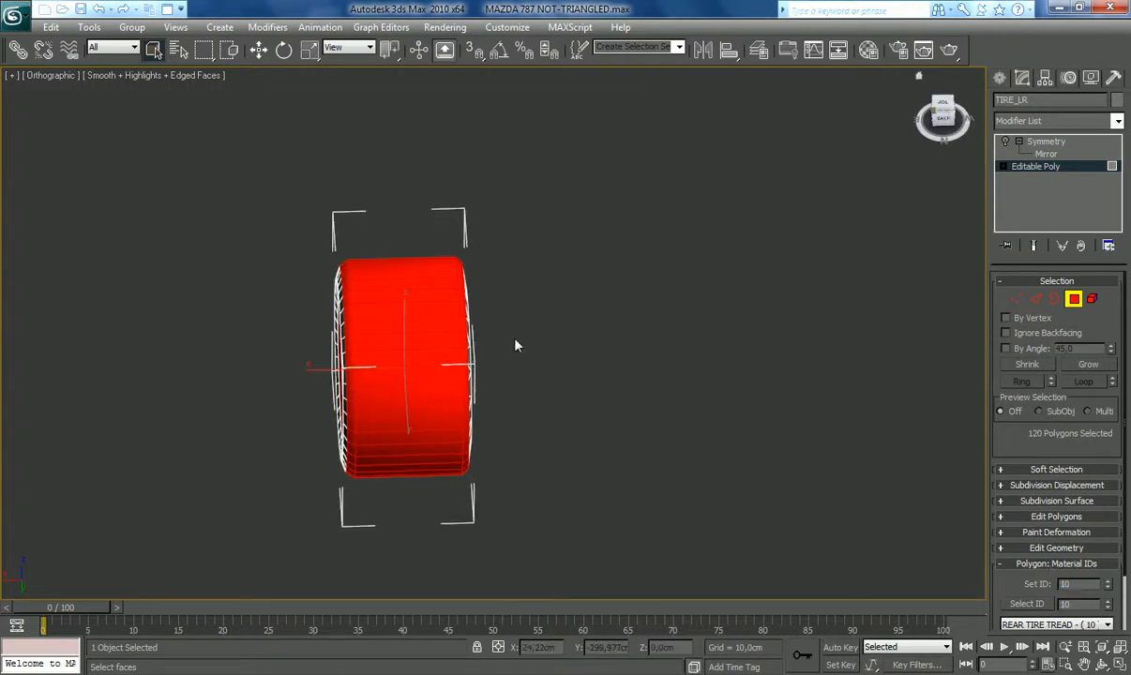
{"action": "left_click", "coordinate": [415, 390]}
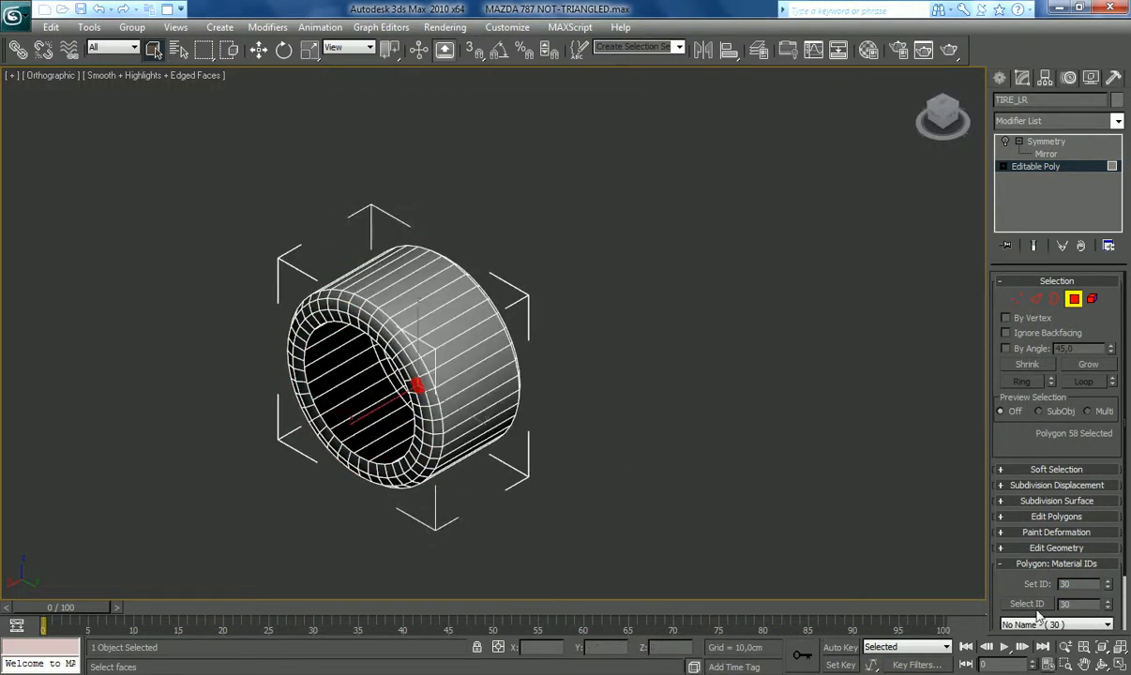
{"action": "left_click", "coordinate": [1033, 605]}
{"action": "left_click", "coordinate": [1117, 120]}
{"action": "scroll", "coordinate": [1022, 375], "scroll_direction": "down", "scroll_amount": 10}
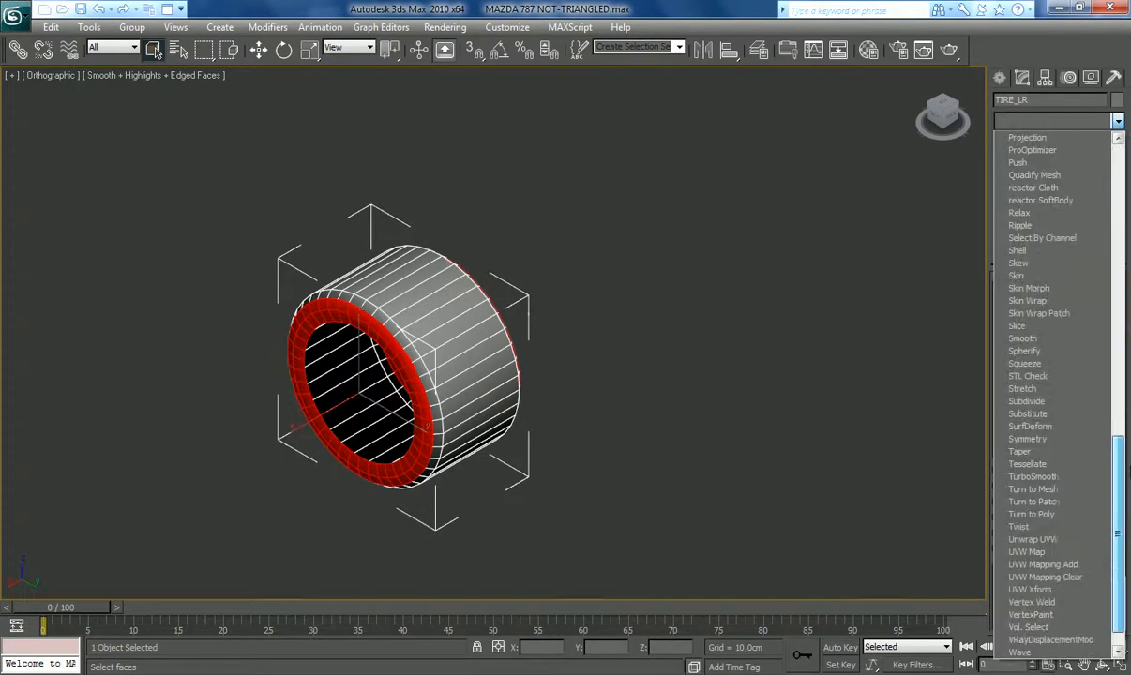
{"action": "left_click", "coordinate": [1022, 601]}
{"action": "left_click", "coordinate": [1052, 605]}
{"action": "left_click", "coordinate": [1030, 609]}
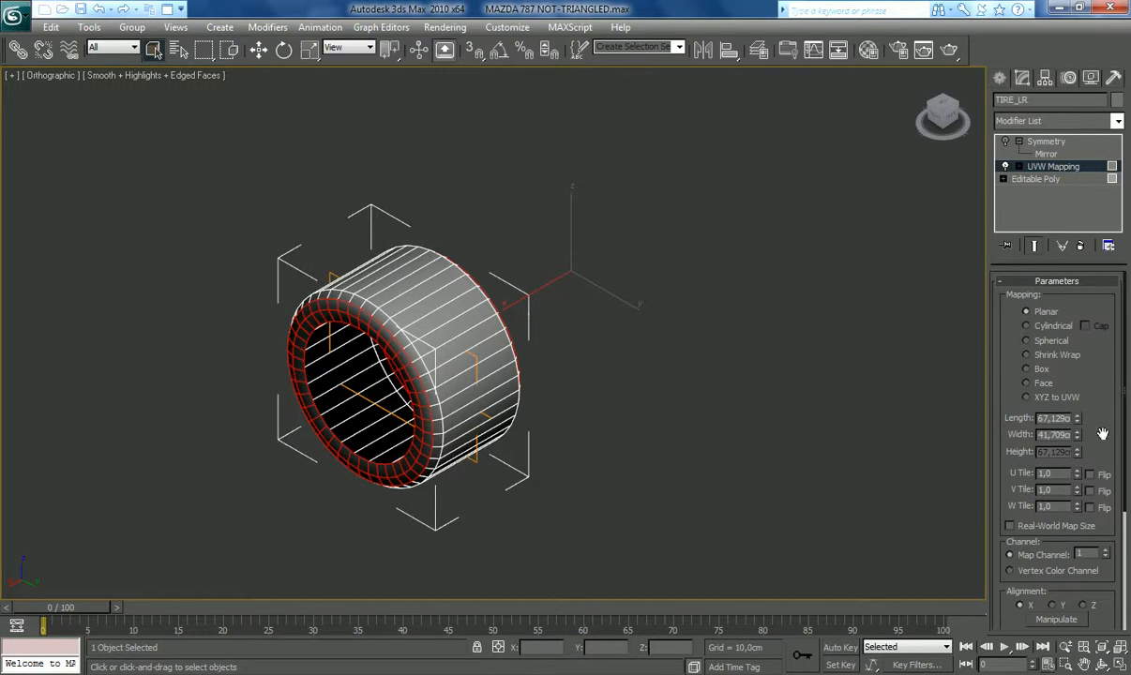
{"action": "scroll", "coordinate": [1028, 533], "scroll_direction": "down", "scroll_amount": 2}
{"action": "left_click", "coordinate": [1027, 541]}
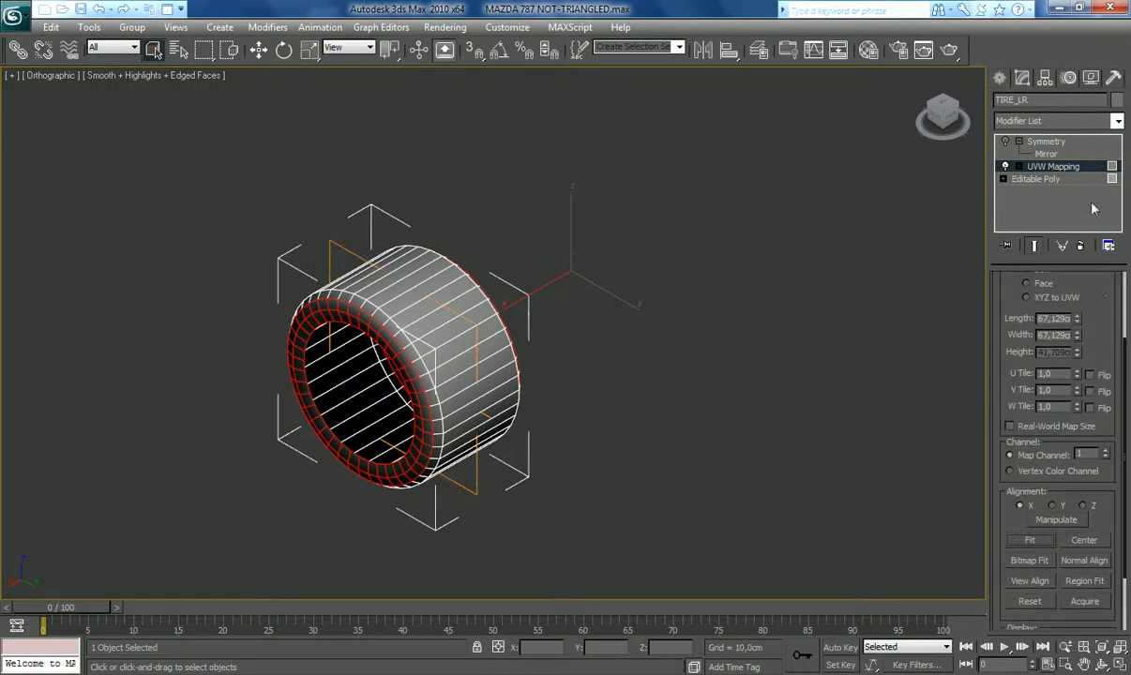
Step: Collapse the UVW mapping into the rear tire's mesh and assign material ID 9 (REAR TIRE SIDE) to the sidewall polygons
{"action": "right_click", "coordinate": [1080, 174]}
{"action": "left_click", "coordinate": [953, 194]}
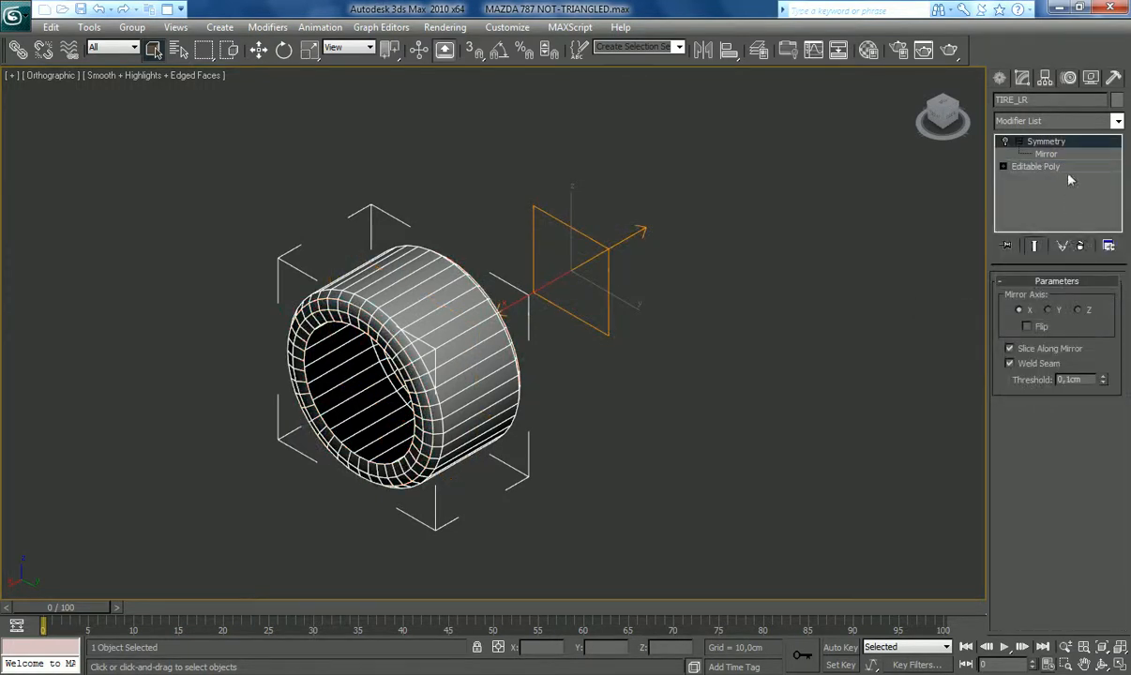
{"action": "left_click", "coordinate": [1035, 166]}
{"action": "left_click", "coordinate": [1073, 298]}
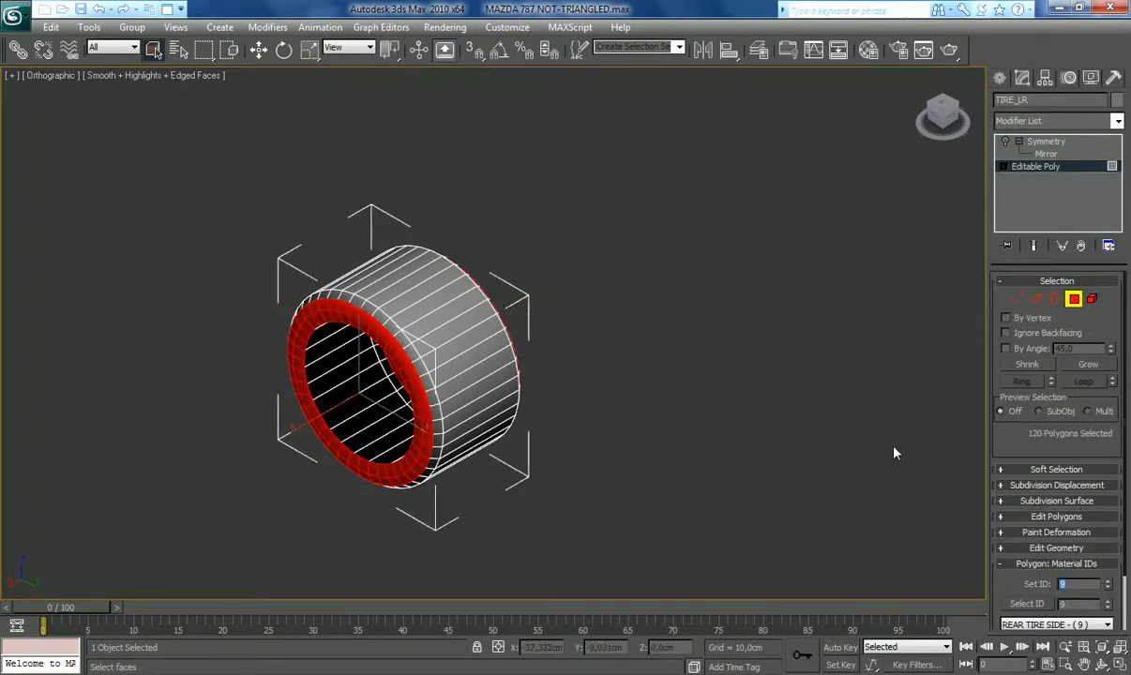
{"action": "left_click", "coordinate": [1074, 298]}
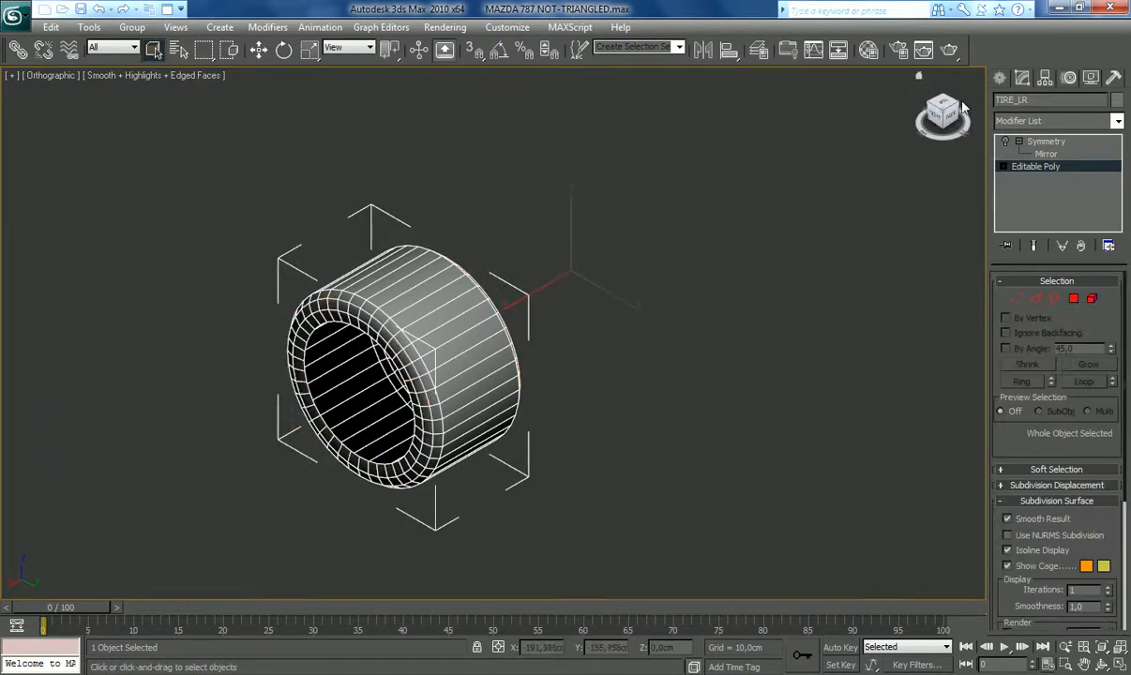
Step: Add an Unwrap UVW modifier beneath Symmetry on the rear tire and open its UV editor in face selection mode
{"action": "left_click", "coordinate": [958, 102]}
{"action": "left_click", "coordinate": [1120, 121]}
{"action": "scroll", "coordinate": [1031, 422], "scroll_direction": "down", "scroll_amount": 10}
{"action": "left_click", "coordinate": [1008, 511]}
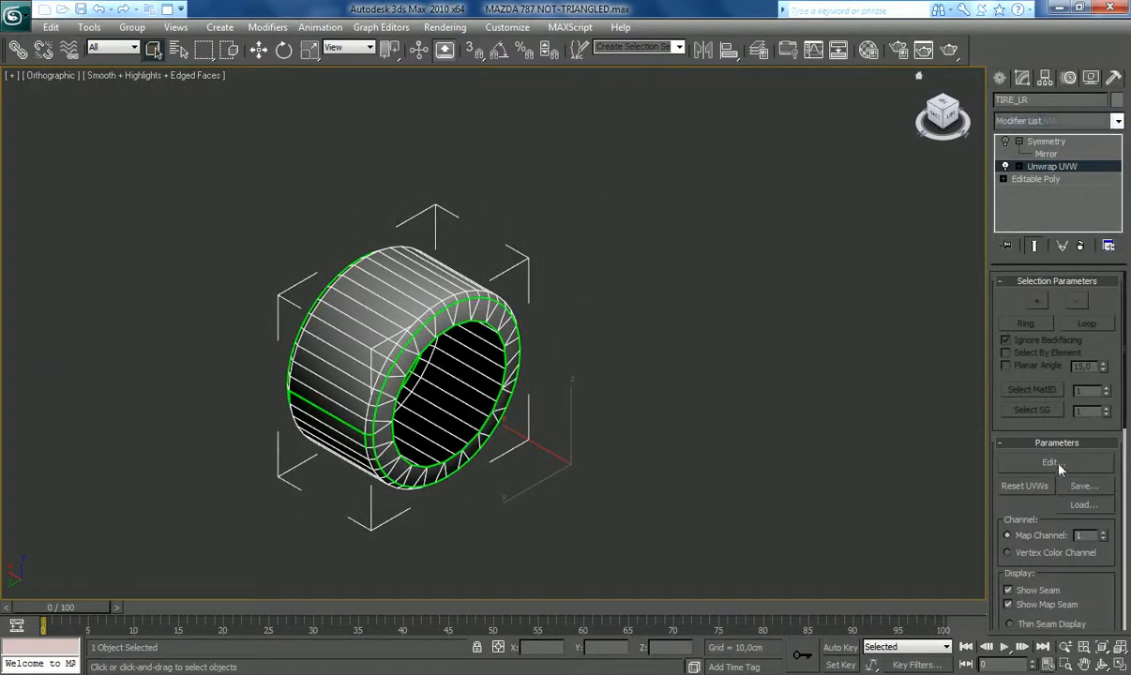
{"action": "left_click", "coordinate": [1050, 465]}
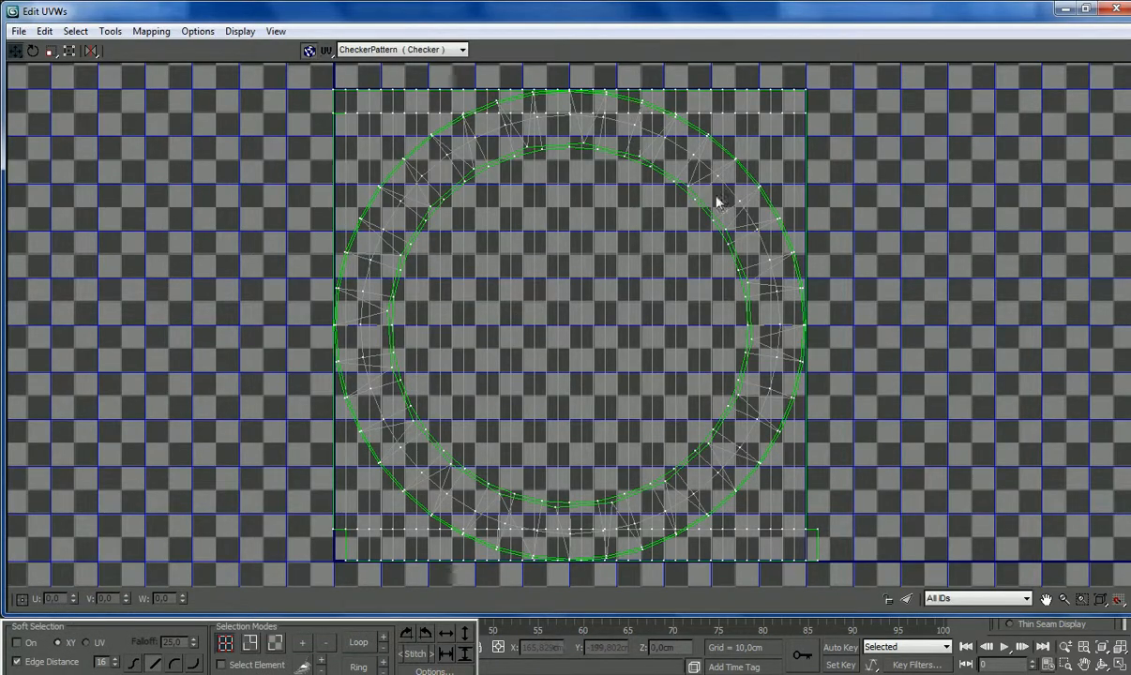
{"action": "left_click", "coordinate": [1066, 9]}
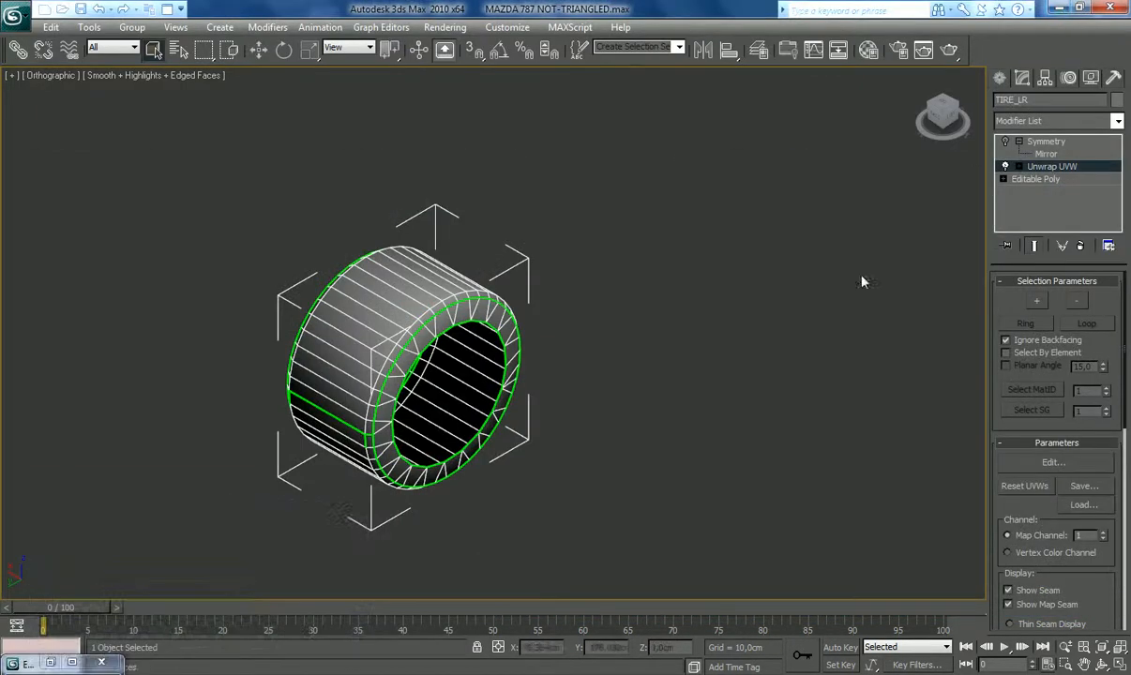
{"action": "left_click", "coordinate": [1053, 181]}
{"action": "left_click", "coordinate": [676, 389]}
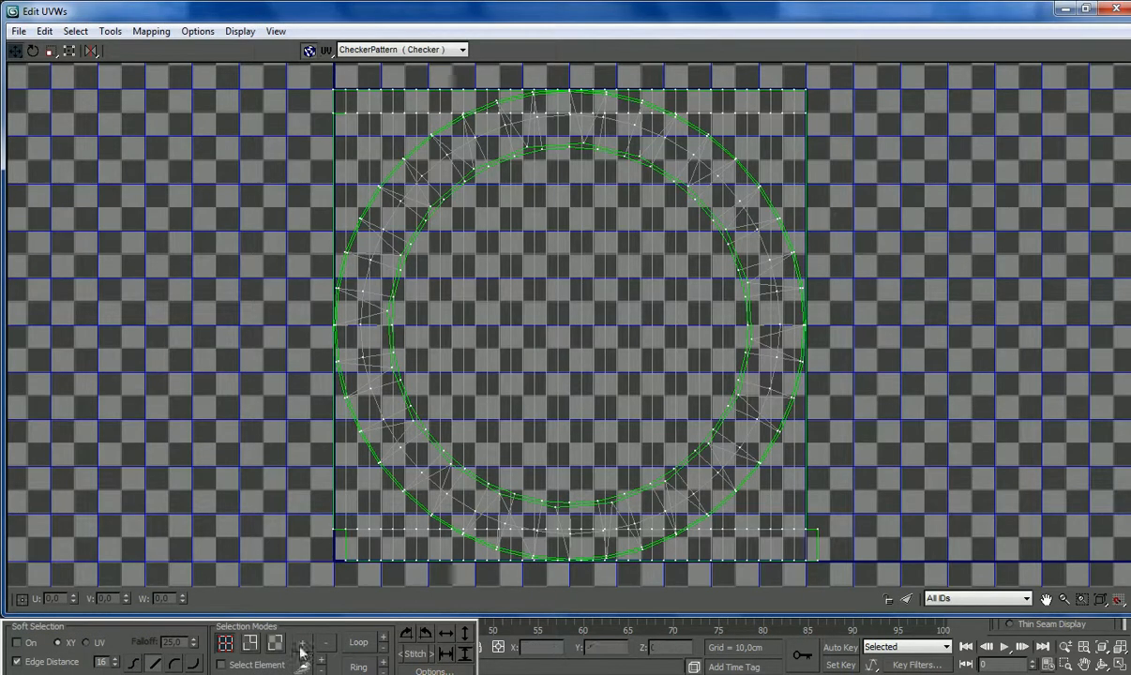
{"action": "left_click", "coordinate": [275, 644]}
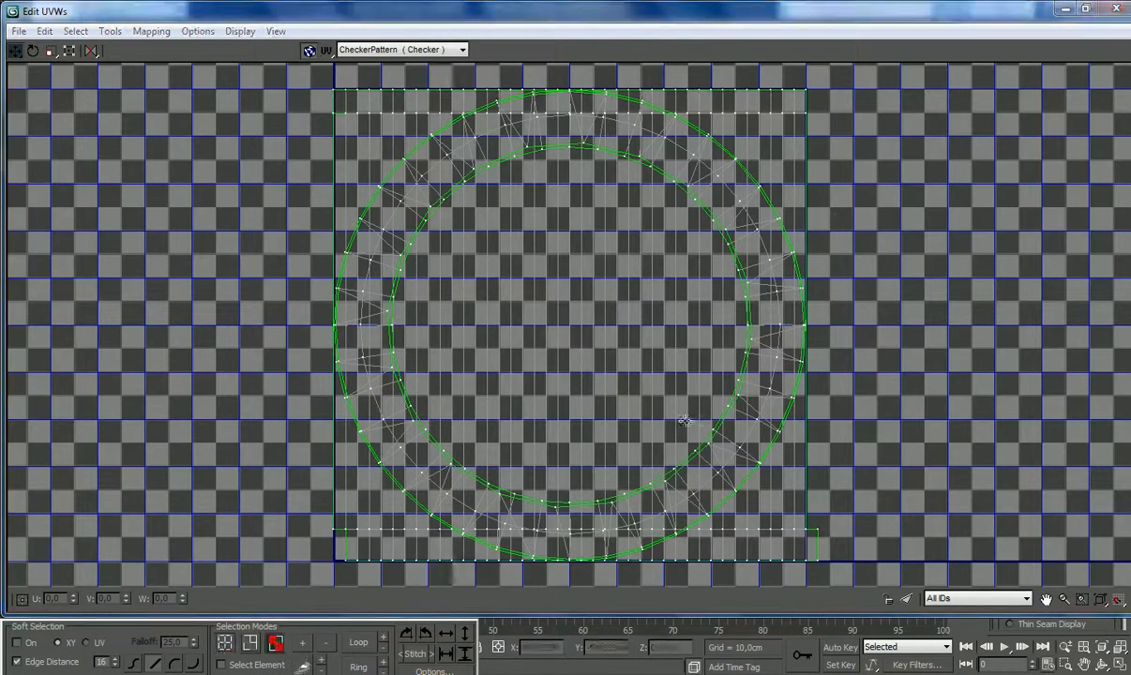
Step: Select a face on the rear tire's inner sidewall, grow the selection around the whole ring and mirror its UVs
{"action": "left_click", "coordinate": [1066, 9]}
{"action": "left_click", "coordinate": [379, 443]}
{"action": "left_click", "coordinate": [50, 663]}
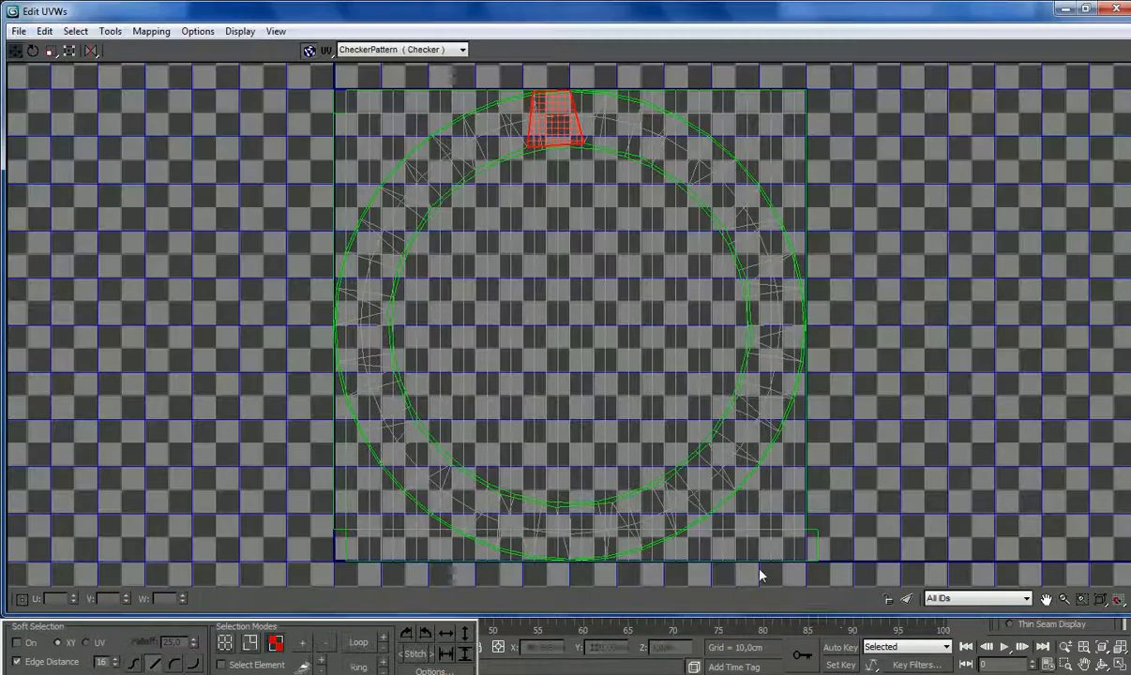
{"action": "left_click", "coordinate": [302, 643]}
{"action": "left_click", "coordinate": [302, 643]}
{"action": "left_click", "coordinate": [304, 644]}
{"action": "left_click", "coordinate": [306, 645]}
{"action": "left_click", "coordinate": [305, 646]}
{"action": "left_click", "coordinate": [305, 645]}
{"action": "left_click", "coordinate": [306, 645]}
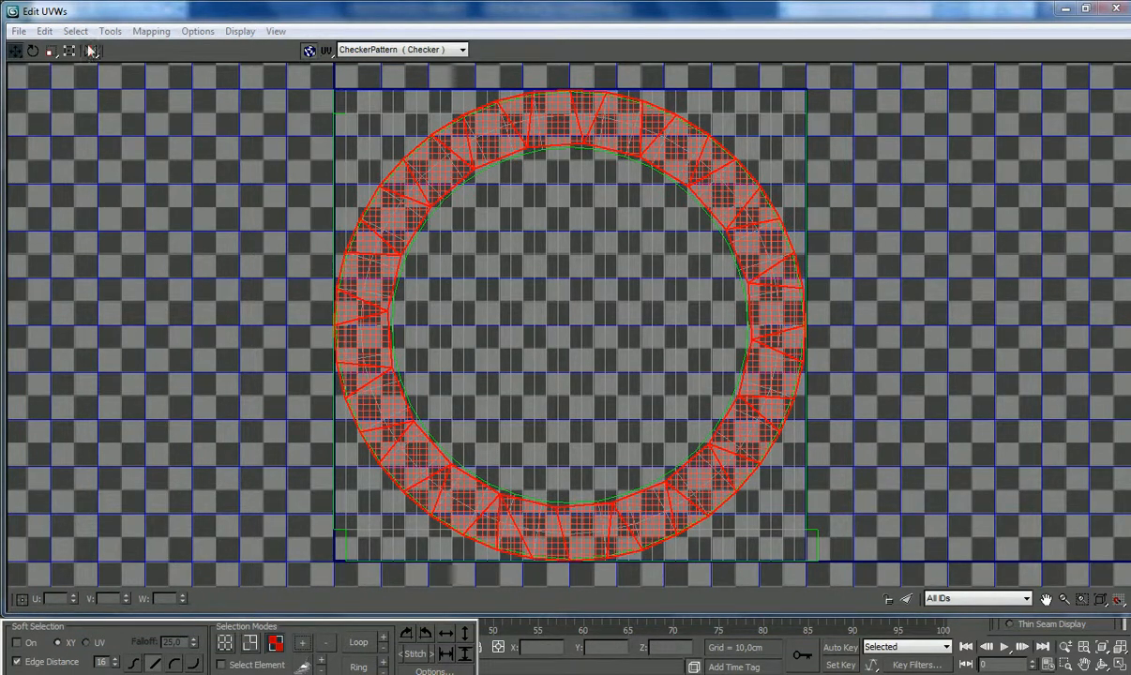
{"action": "left_click", "coordinate": [91, 51]}
Step: Collapse the Unwrap UVW edit into the rear tire's mesh, and turn on and collapse the Symmetry modifier
{"action": "left_click", "coordinate": [1126, 8]}
{"action": "right_click", "coordinate": [1072, 167]}
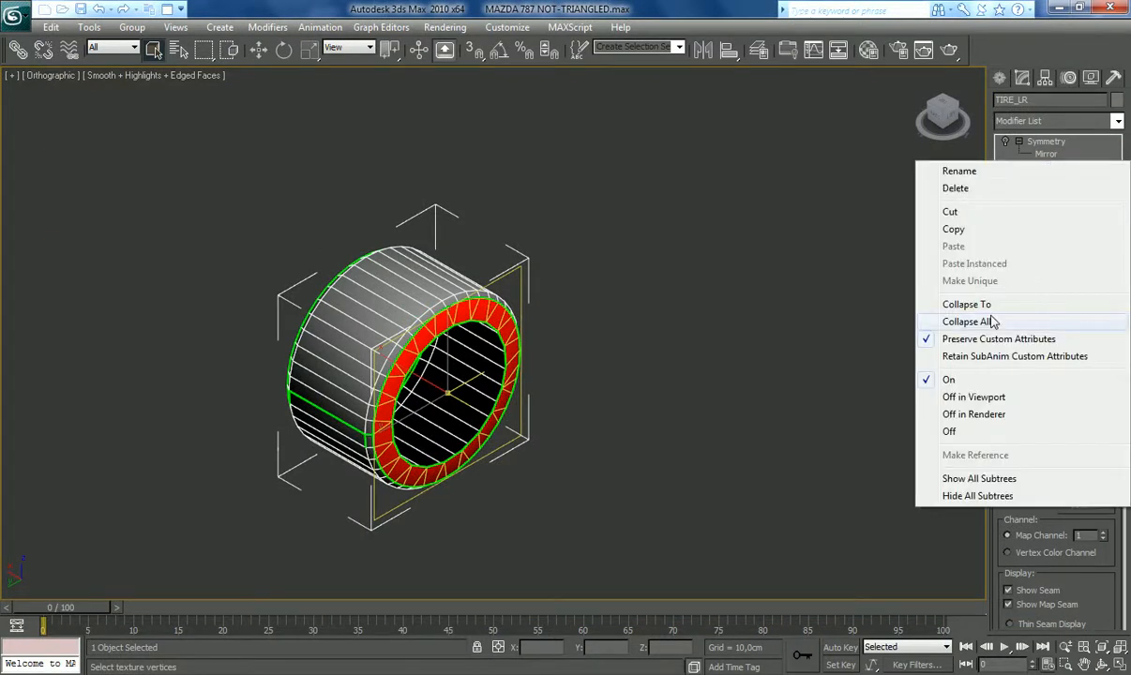
{"action": "left_click", "coordinate": [938, 304]}
{"action": "left_click", "coordinate": [1006, 141]}
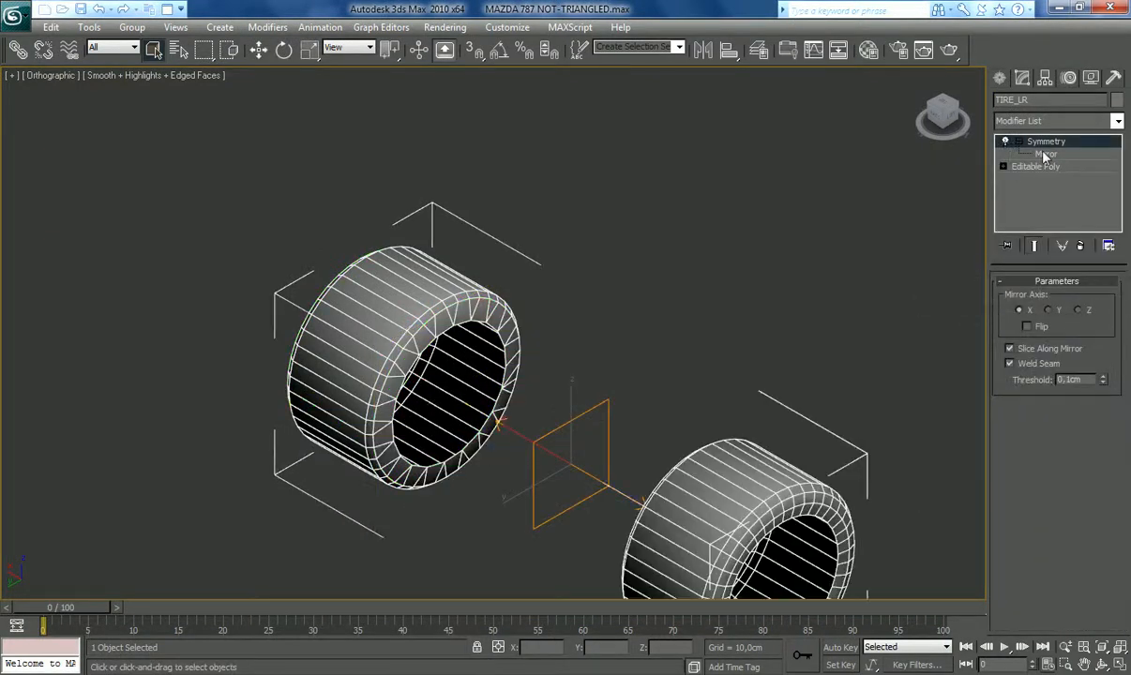
{"action": "right_click", "coordinate": [1047, 150]}
{"action": "left_click", "coordinate": [948, 286]}
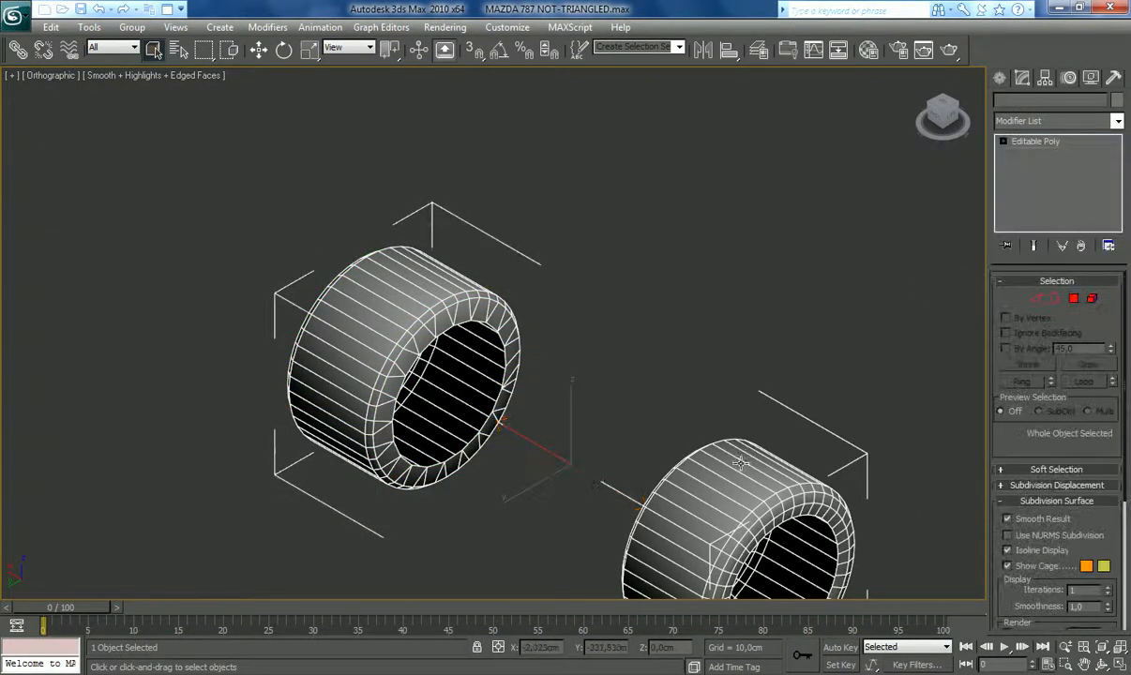
Step: Add an Unwrap UVW modifier to the mirrored pair of rear tires and open its UV editor in face selection mode
{"action": "left_click", "coordinate": [1118, 122]}
{"action": "left_click_drag", "start_coordinate": [1117, 192], "coordinate": [1117, 498]}
{"action": "left_click", "coordinate": [1040, 514]}
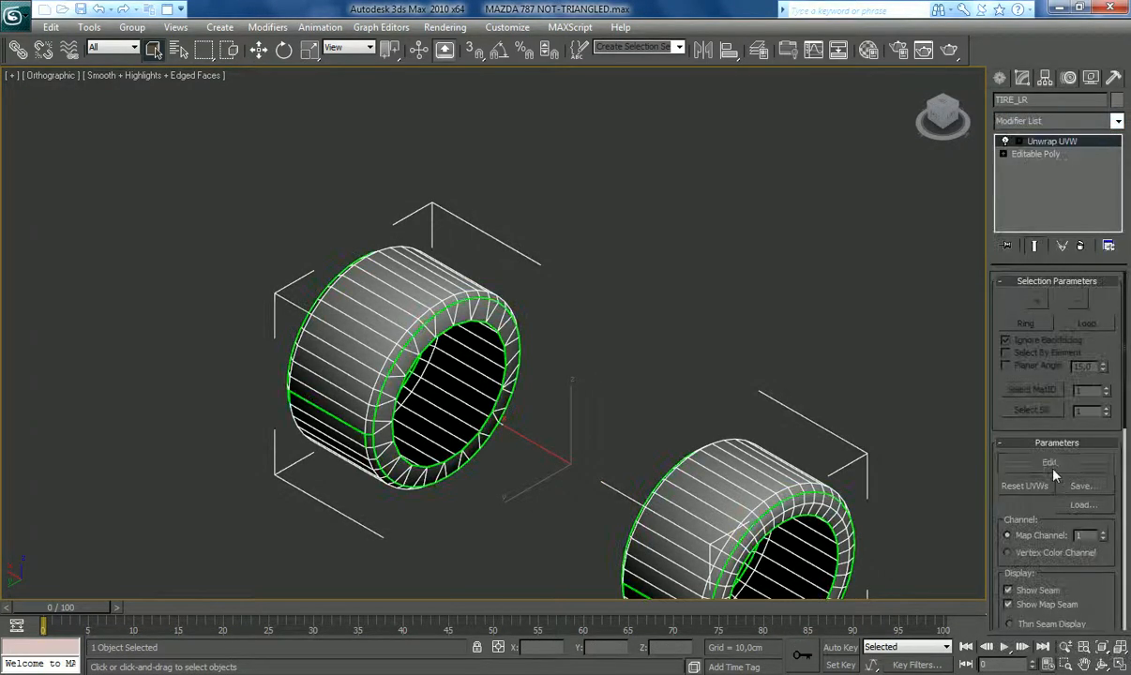
{"action": "left_click", "coordinate": [73, 663]}
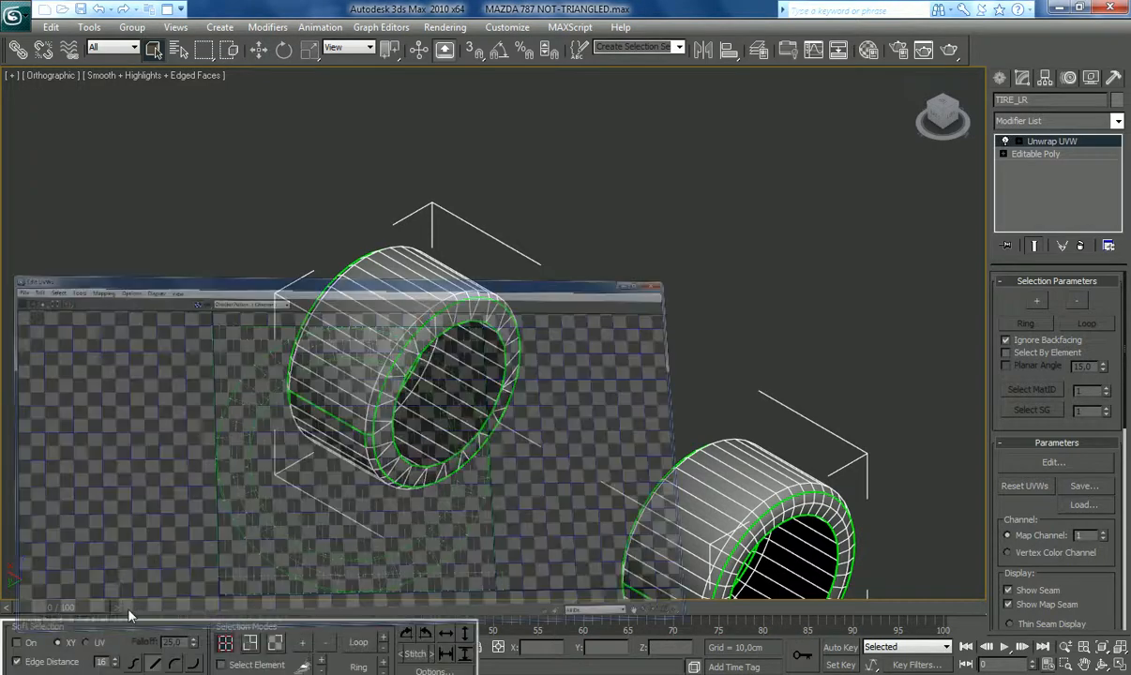
{"action": "left_click", "coordinate": [275, 642]}
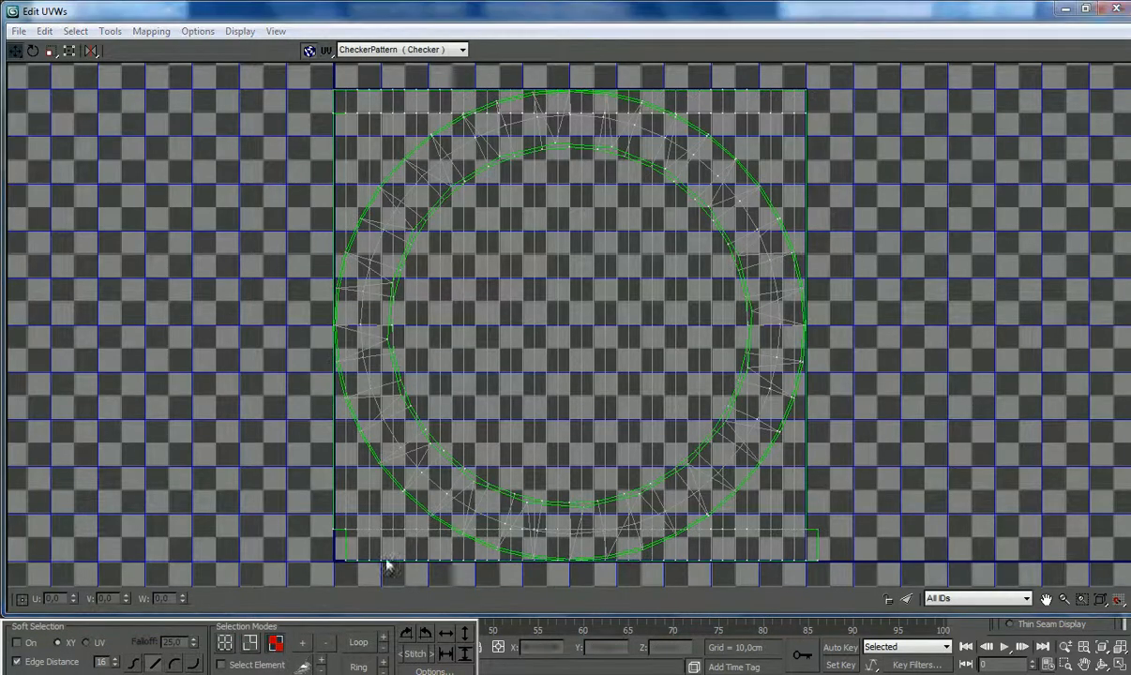
Step: Select a face on each sidewall of the mirrored rear tire, grow the selection to both full rings and mirror their UVs
{"action": "left_click", "coordinate": [1064, 10]}
{"action": "left_click", "coordinate": [732, 561]}
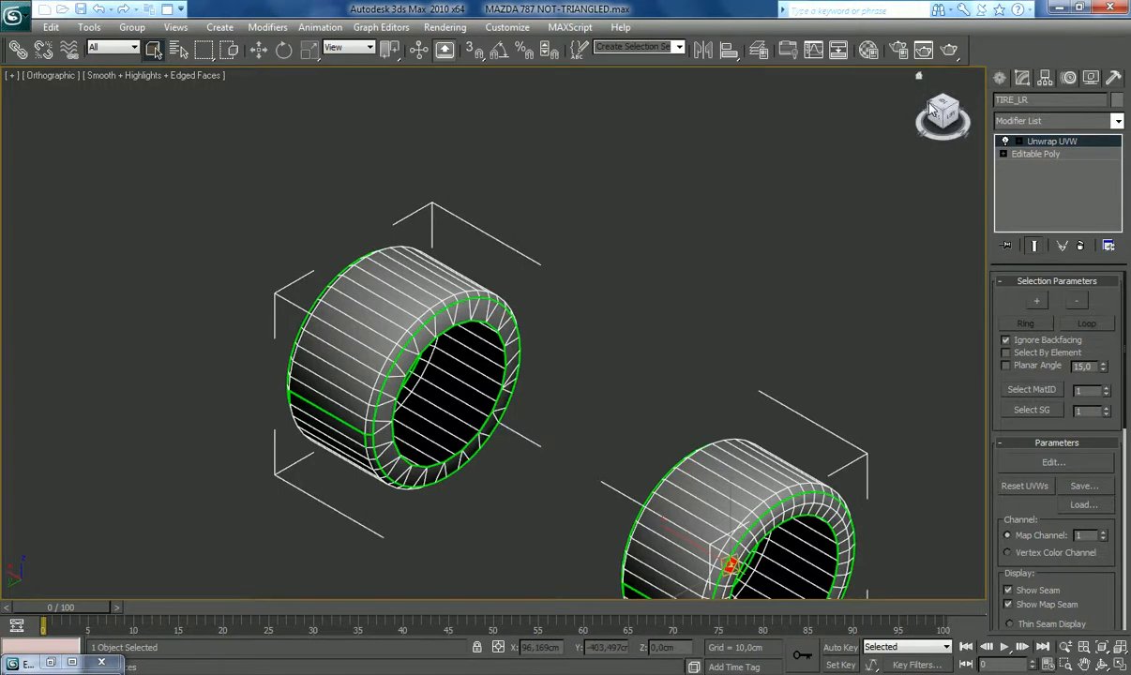
{"action": "left_click_drag", "start_coordinate": [931, 109], "coordinate": [792, 234]}
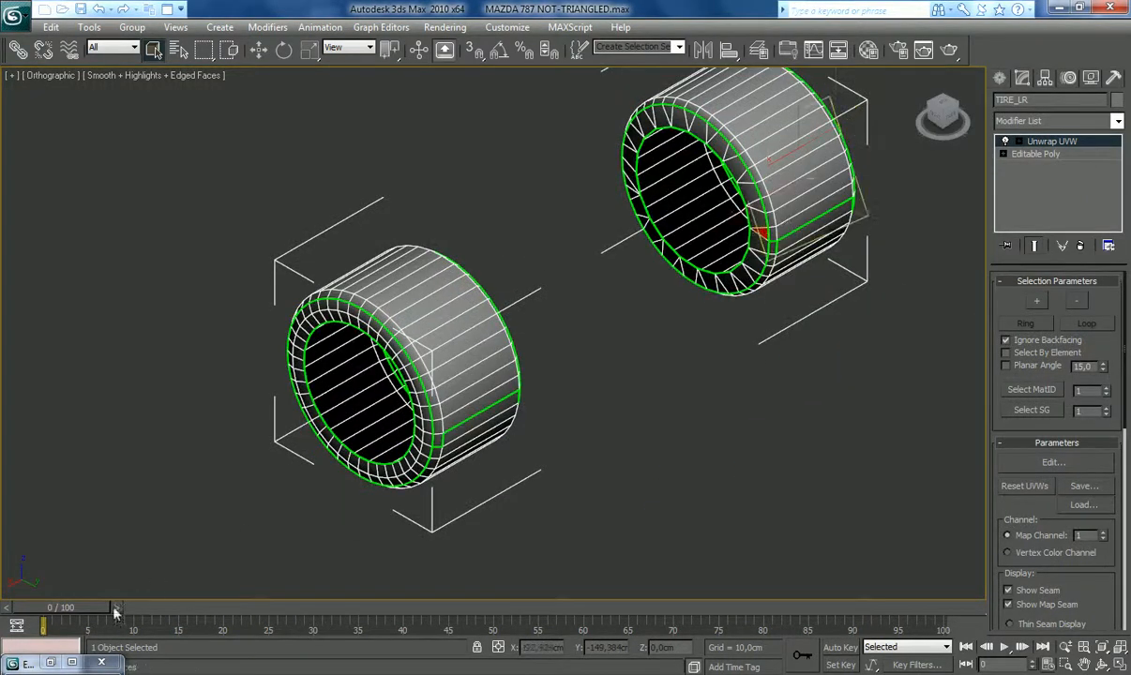
{"action": "left_click", "coordinate": [939, 120]}
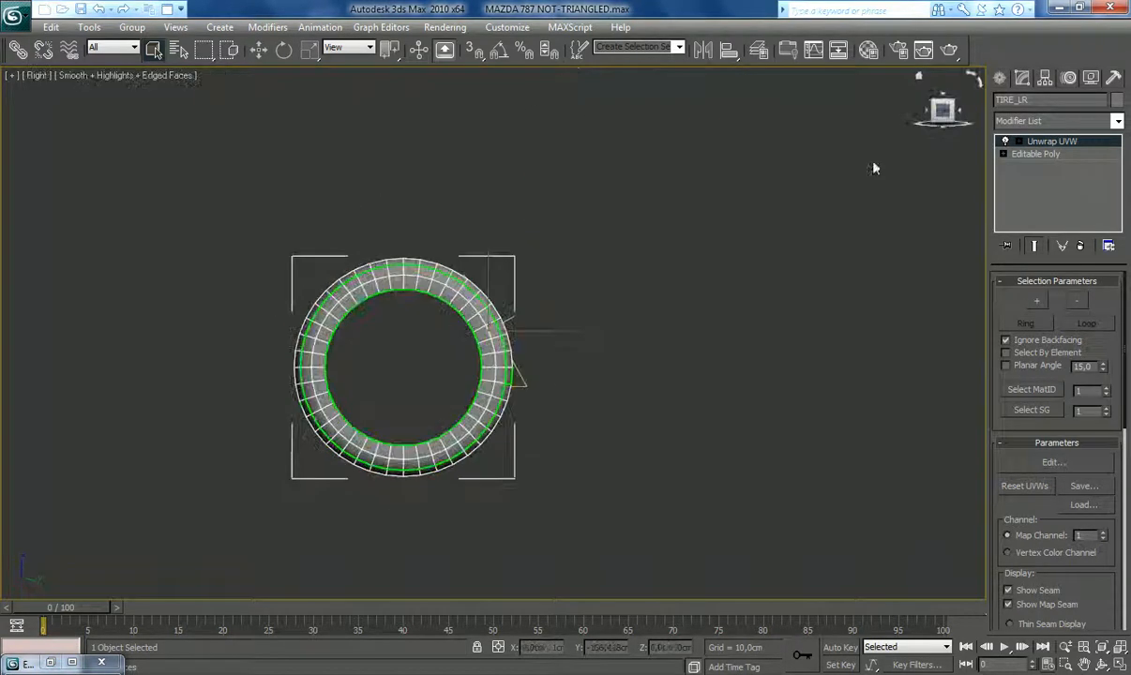
{"action": "left_click", "coordinate": [78, 662]}
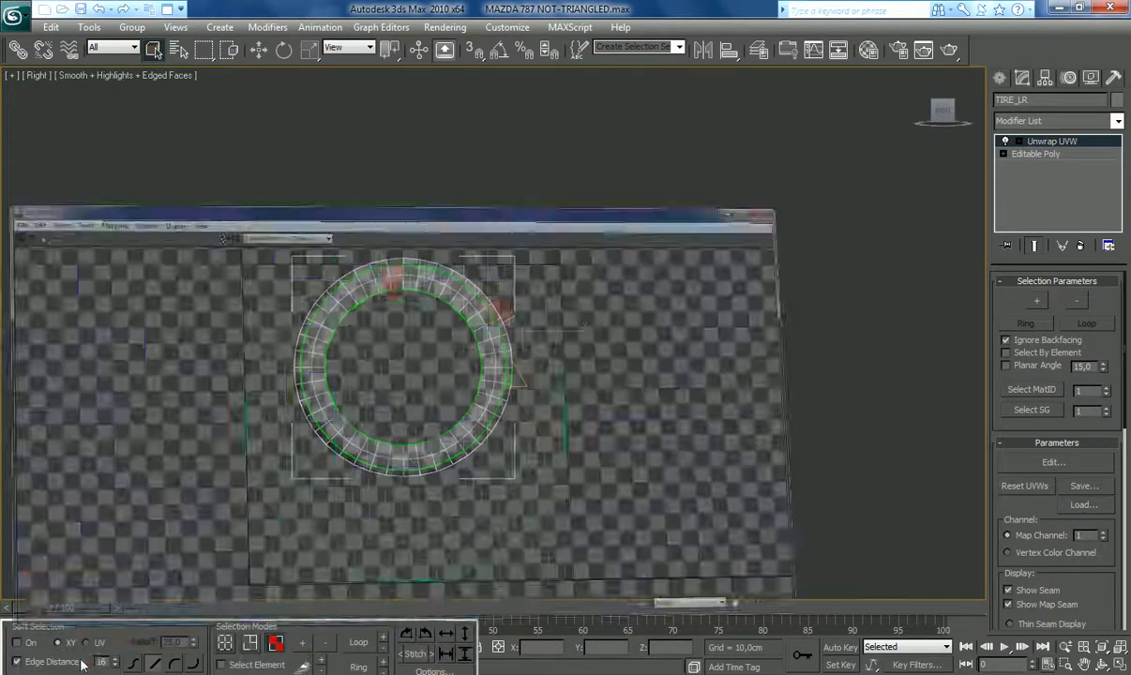
{"action": "left_click", "coordinate": [304, 644]}
{"action": "left_click", "coordinate": [304, 643]}
{"action": "left_click", "coordinate": [305, 643]}
{"action": "left_click", "coordinate": [306, 643]}
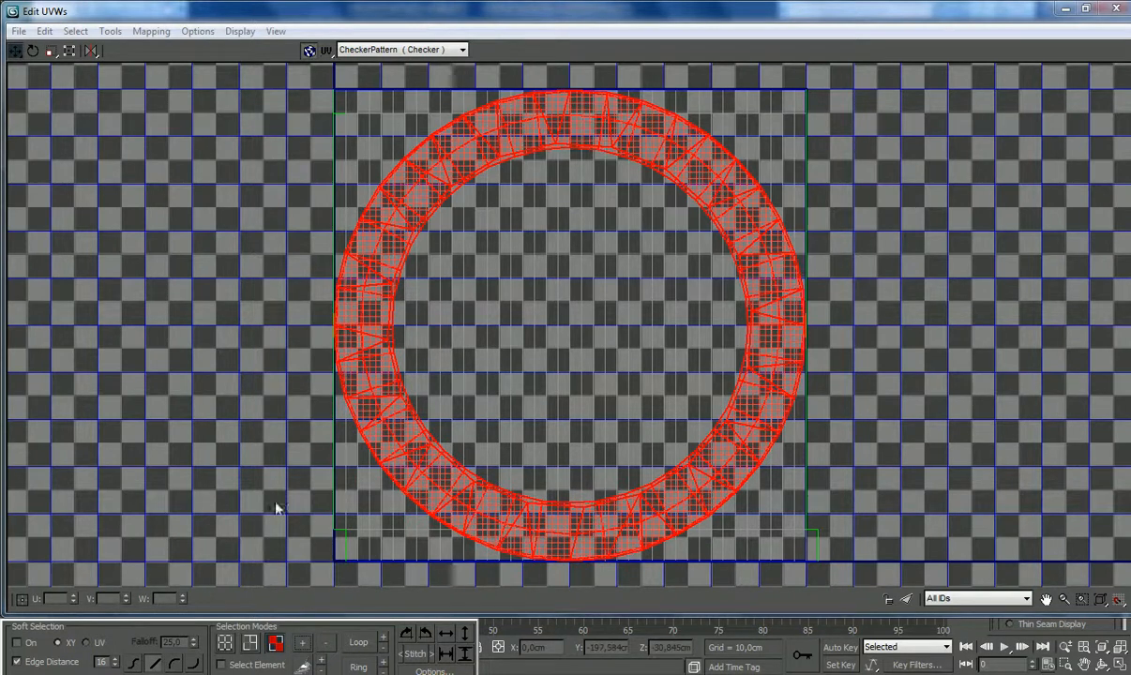
{"action": "left_click", "coordinate": [90, 52]}
Step: Close the UV editor and collapse the Unwrap UVW modifier into the rear tires' mesh
{"action": "left_click", "coordinate": [1115, 9]}
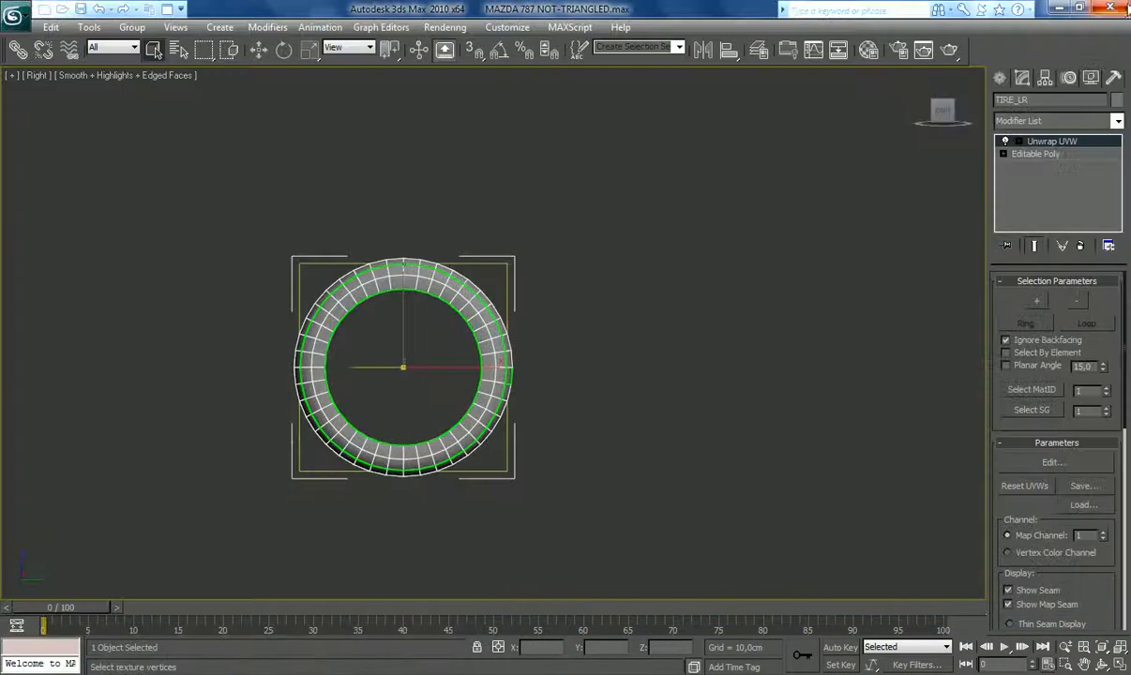
{"action": "right_click", "coordinate": [1052, 141]}
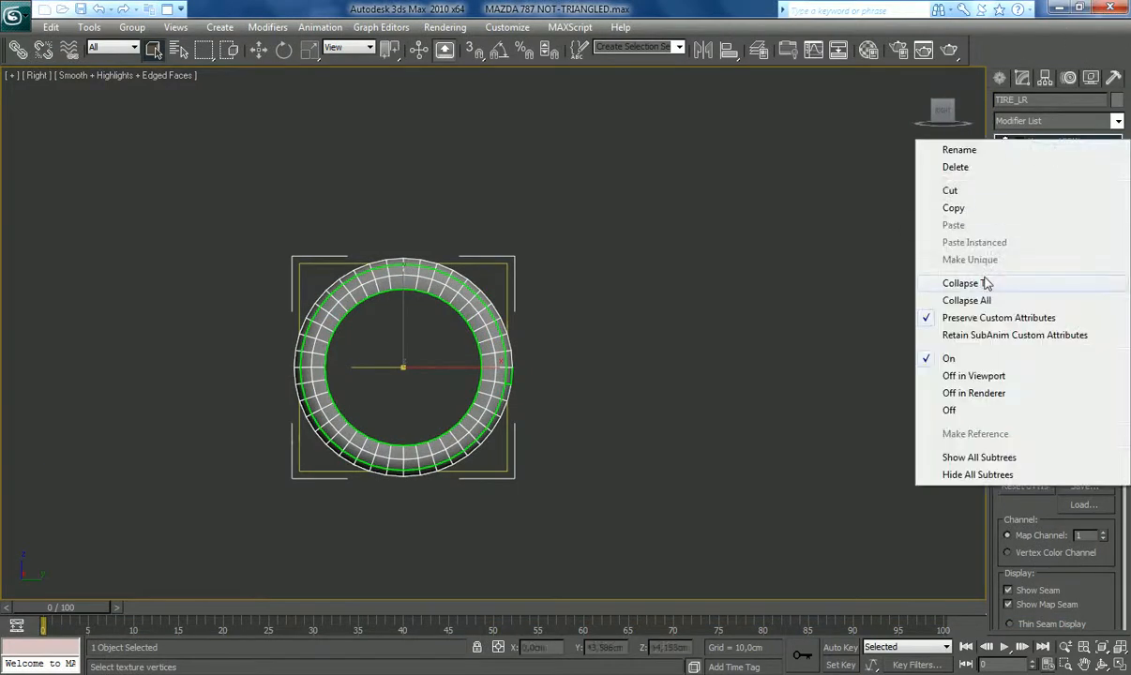
{"action": "left_click", "coordinate": [917, 282]}
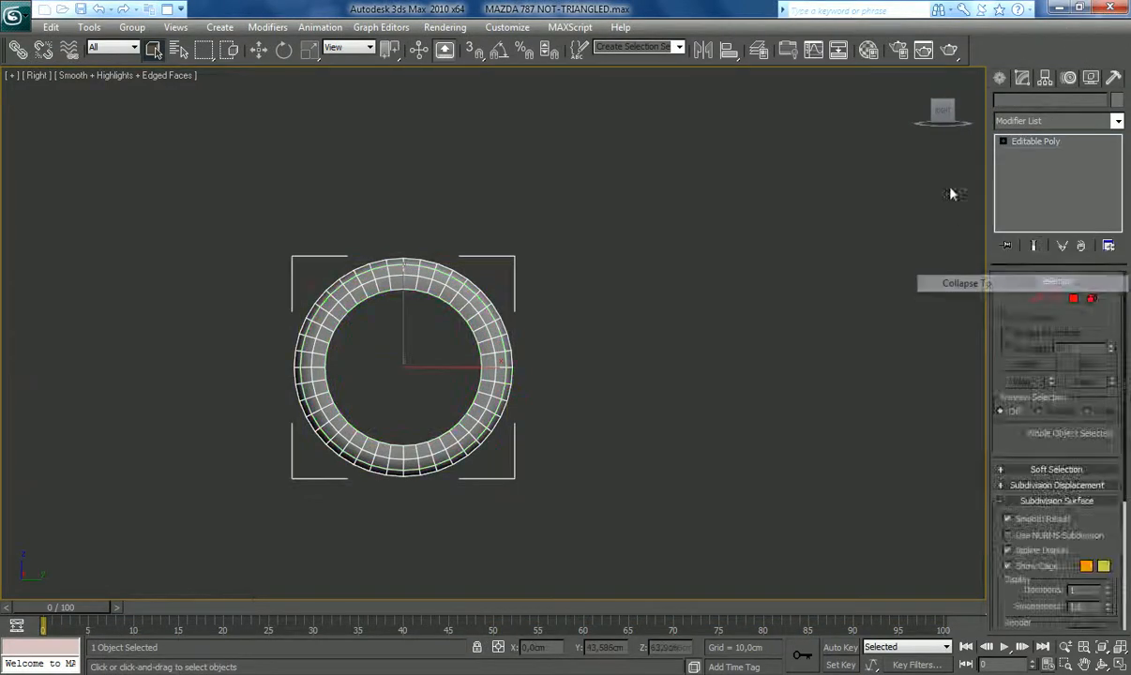
Step: Attach the front tires to the rear tires' Editable Poly
{"action": "left_click", "coordinate": [952, 106]}
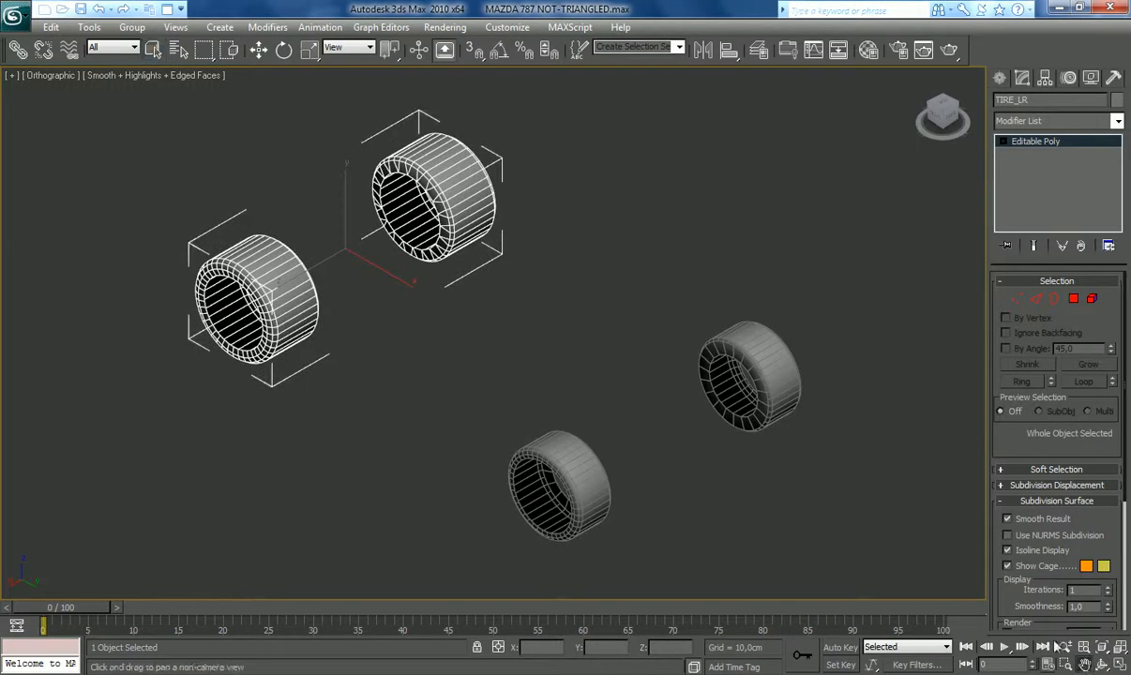
{"action": "left_click", "coordinate": [1078, 502]}
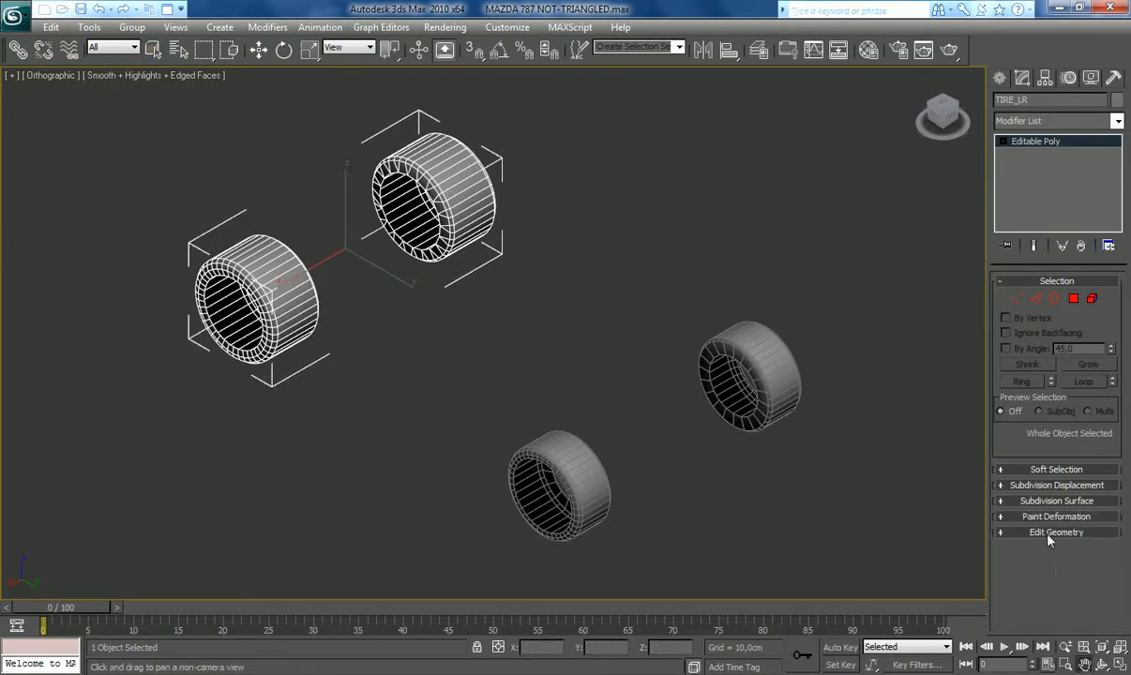
{"action": "left_click", "coordinate": [1048, 533]}
{"action": "left_click", "coordinate": [1029, 399]}
{"action": "left_click", "coordinate": [771, 399]}
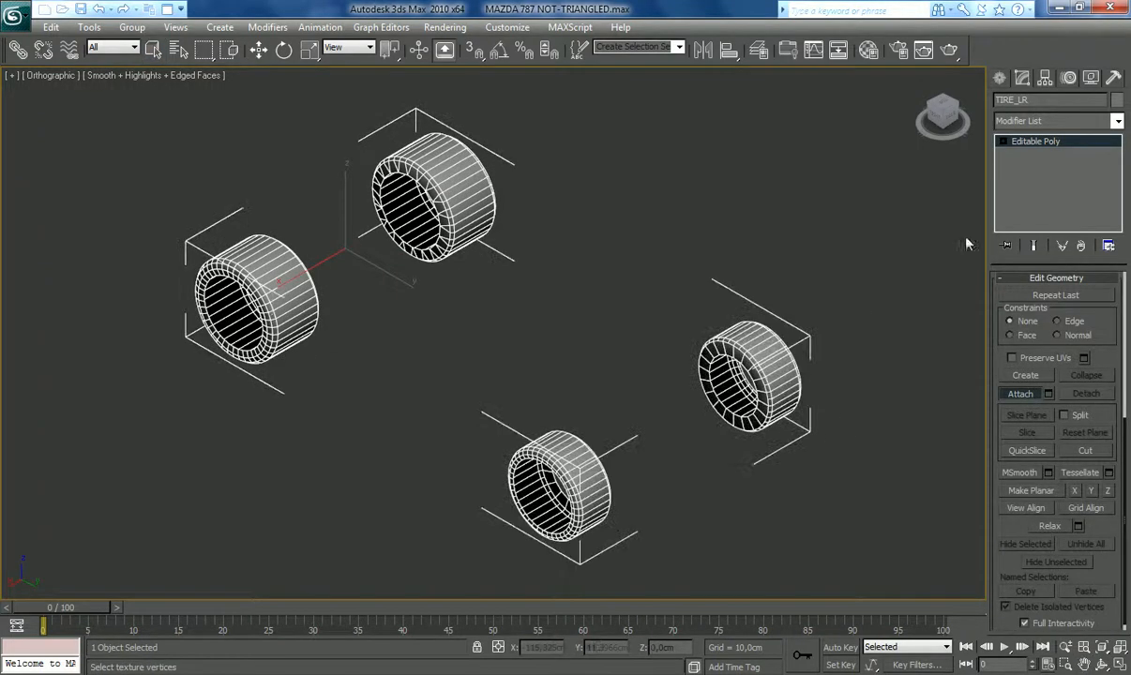
Step: Rename the combined tire object as TIRES and open the layer manager
{"action": "left_click_drag", "start_coordinate": [1046, 102], "coordinate": [975, 101]}
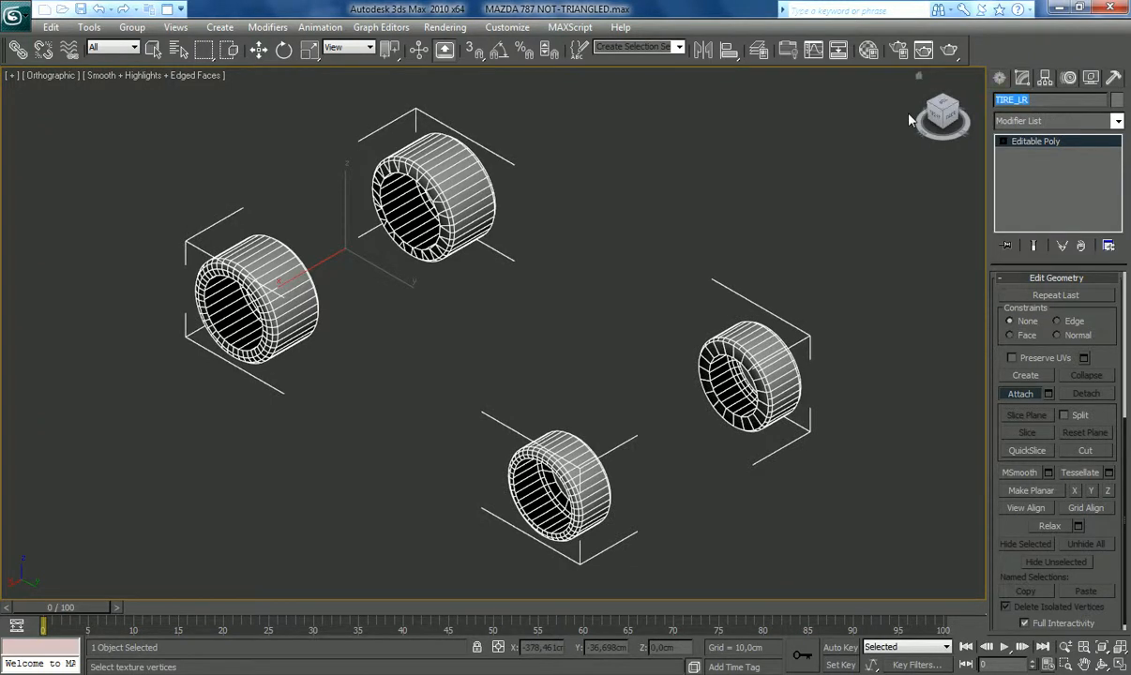
{"action": "type", "text": "TIRE"}
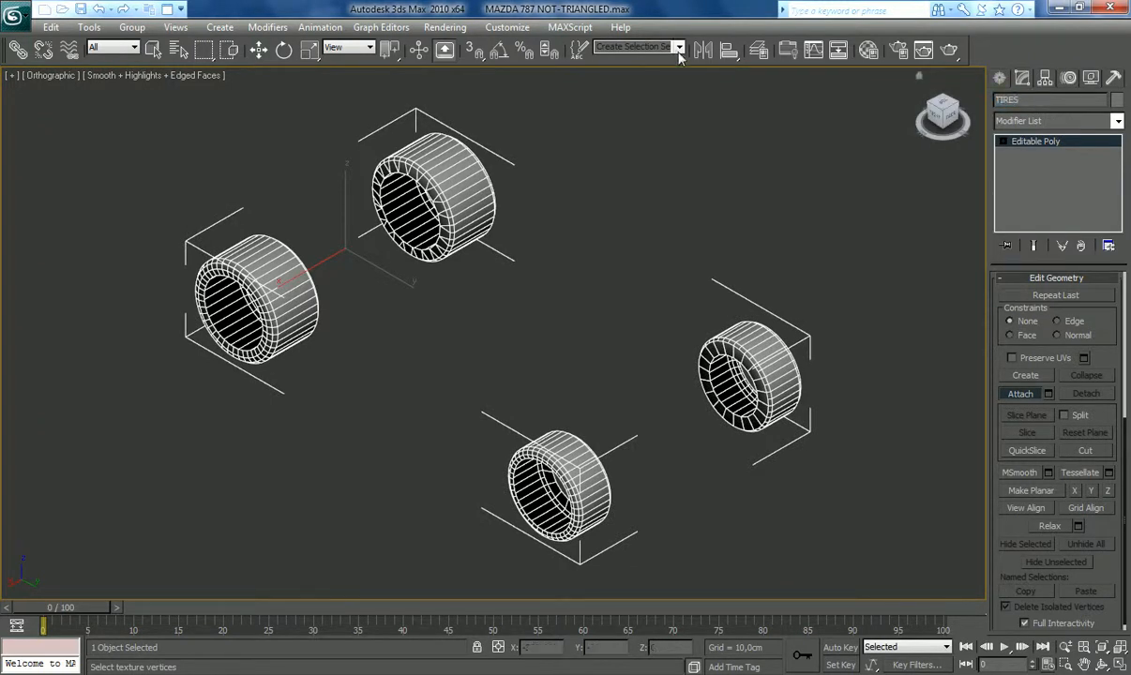
{"action": "left_click", "coordinate": [759, 50]}
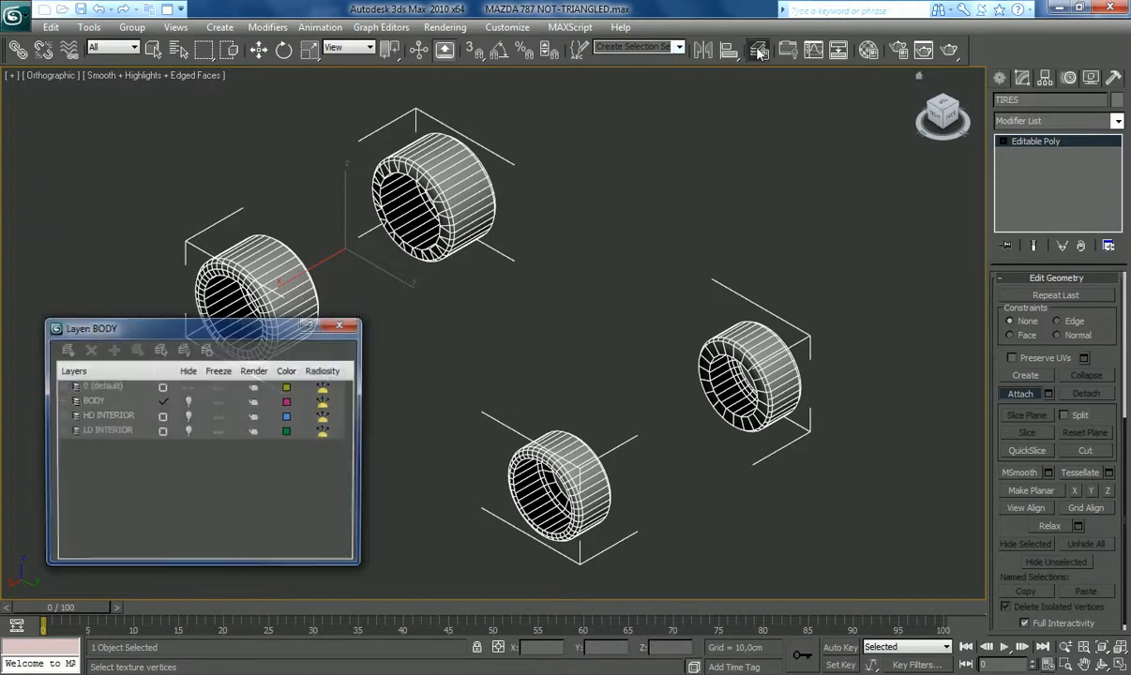
Step: Hide the TIRES object, unhide the wheel cap in the default layer and select the wheel cap
{"action": "left_click", "coordinate": [61, 386]}
{"action": "left_click", "coordinate": [189, 476]}
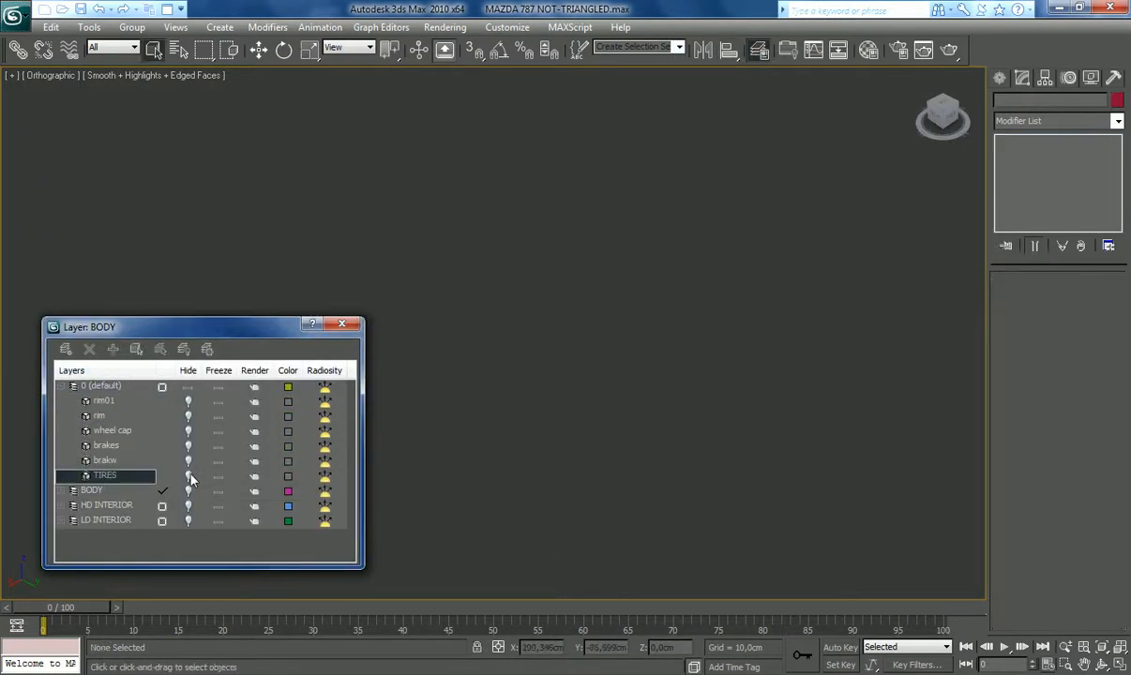
{"action": "left_click", "coordinate": [188, 433]}
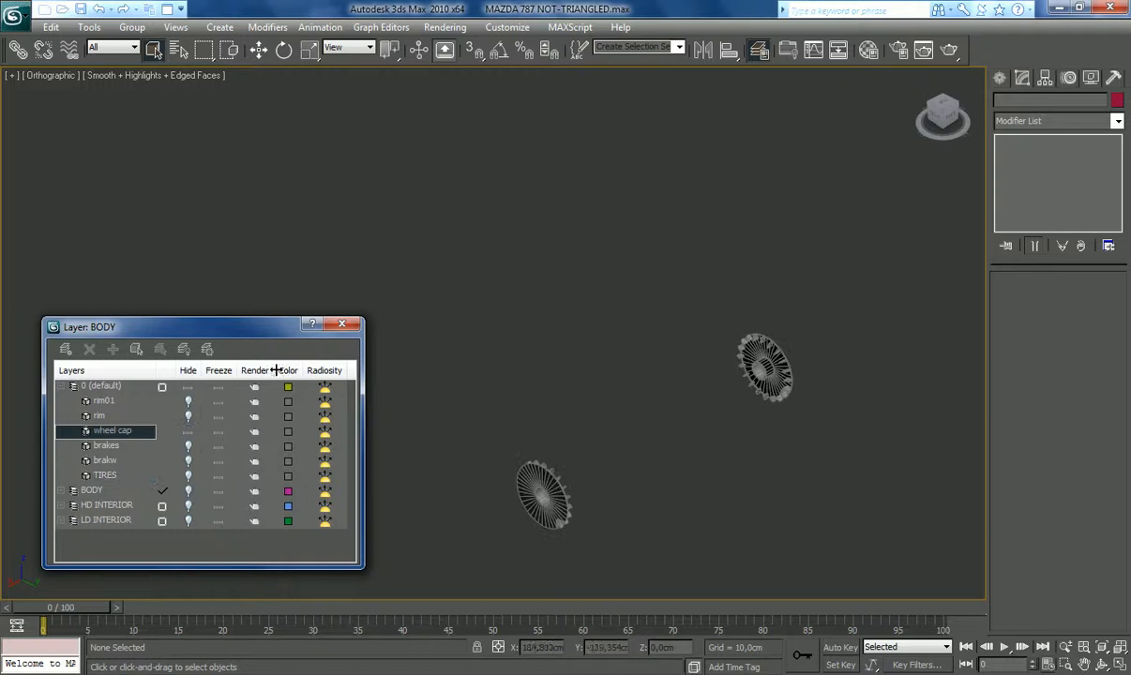
{"action": "left_click", "coordinate": [341, 324]}
{"action": "left_click", "coordinate": [530, 483]}
{"action": "left_click", "coordinate": [1084, 665]}
{"action": "left_click_drag", "start_coordinate": [683, 531], "coordinate": [518, 425]}
{"action": "scroll", "coordinate": [671, 313], "scroll_direction": "up", "scroll_amount": 4}
{"action": "scroll", "coordinate": [525, 422], "scroll_direction": "up", "scroll_amount": 5}
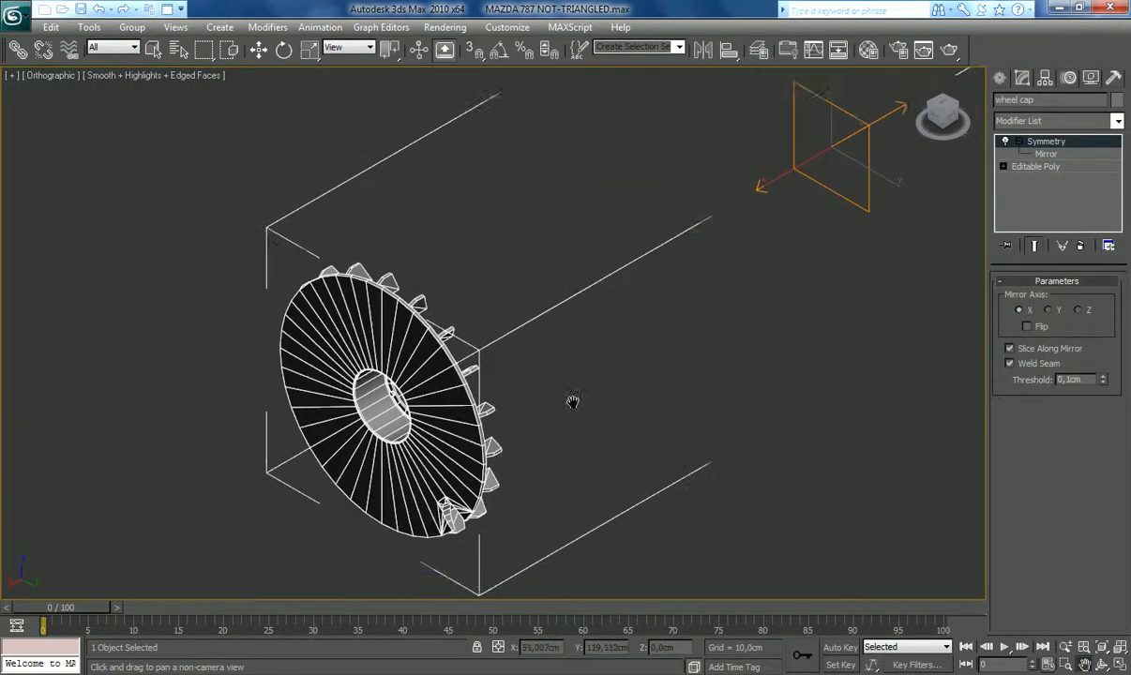
{"action": "scroll", "coordinate": [633, 353], "scroll_direction": "down", "scroll_amount": 5}
Step: Unhide the TIRES object in the default layer and close the layer manager
{"action": "left_click", "coordinate": [760, 50]}
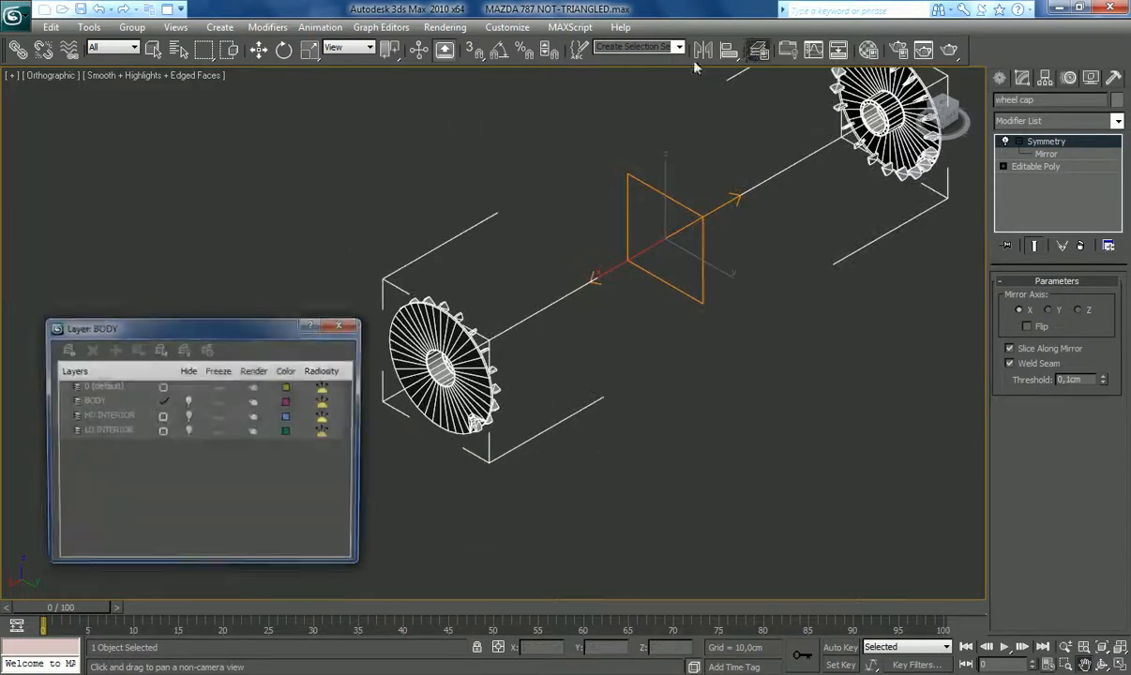
{"action": "left_click", "coordinate": [62, 386]}
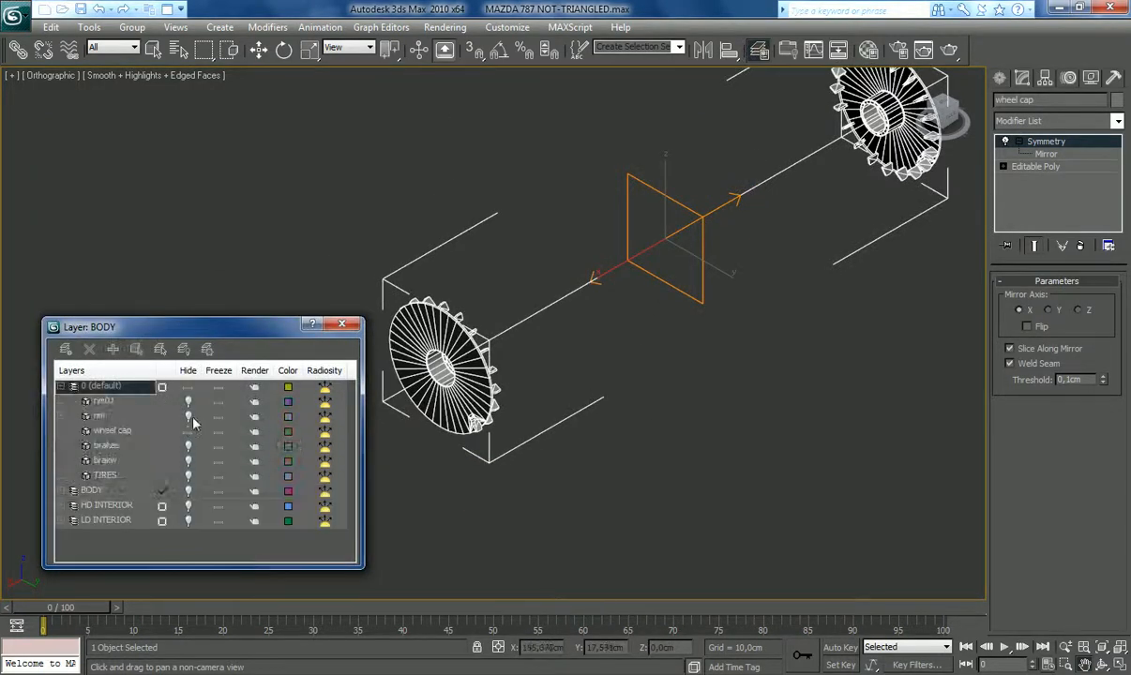
{"action": "left_click", "coordinate": [187, 476]}
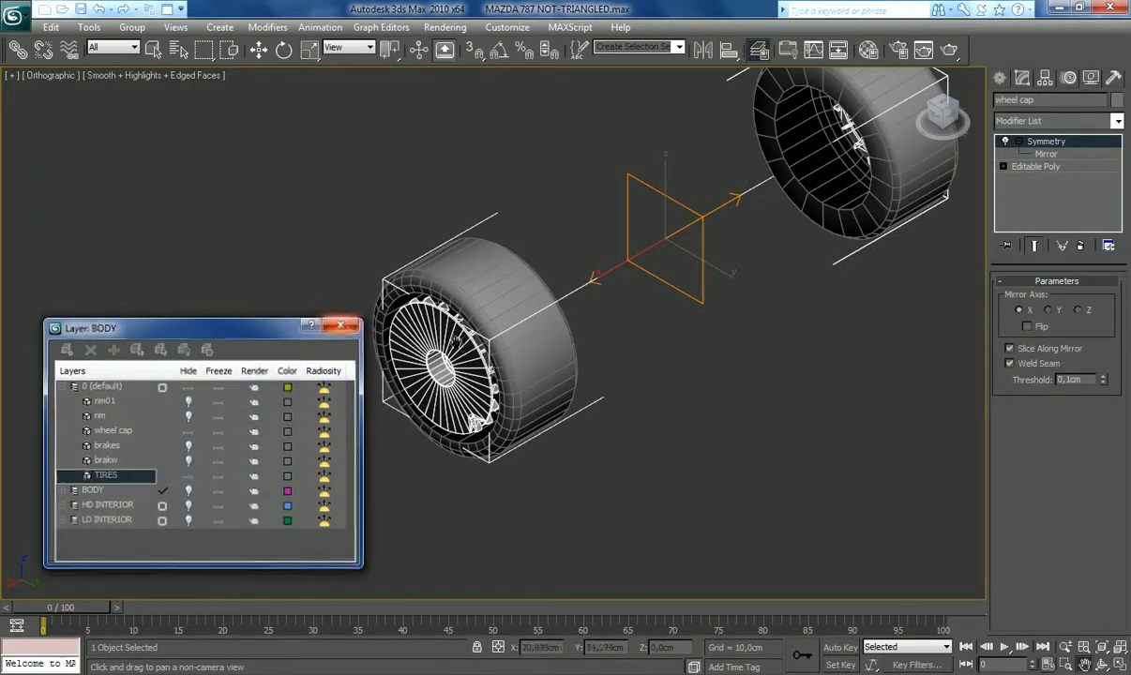
{"action": "left_click", "coordinate": [341, 324]}
Step: Add an Unwrap UVW modifier to TIRES and examine only the material ID 9 UVs in the UV editor
{"action": "left_click", "coordinate": [153, 49]}
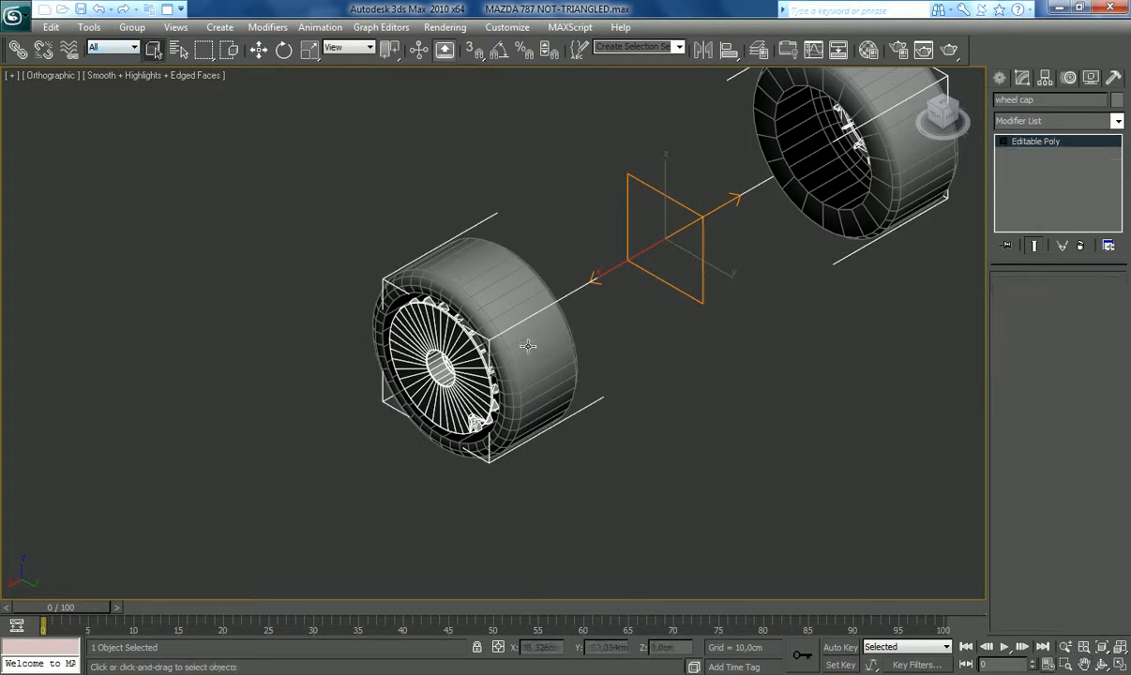
{"action": "left_click", "coordinate": [497, 327]}
{"action": "left_click", "coordinate": [1118, 120]}
{"action": "scroll", "coordinate": [1050, 375], "scroll_direction": "down", "scroll_amount": 5}
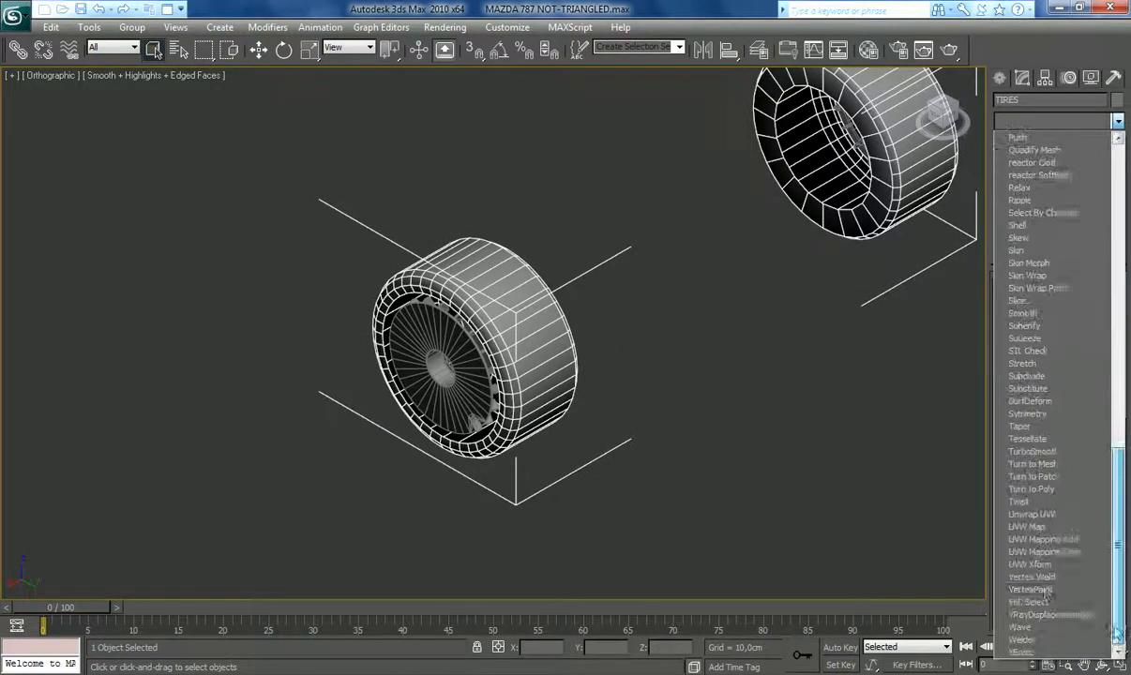
{"action": "left_click", "coordinate": [1021, 583]}
{"action": "left_click", "coordinate": [1048, 461]}
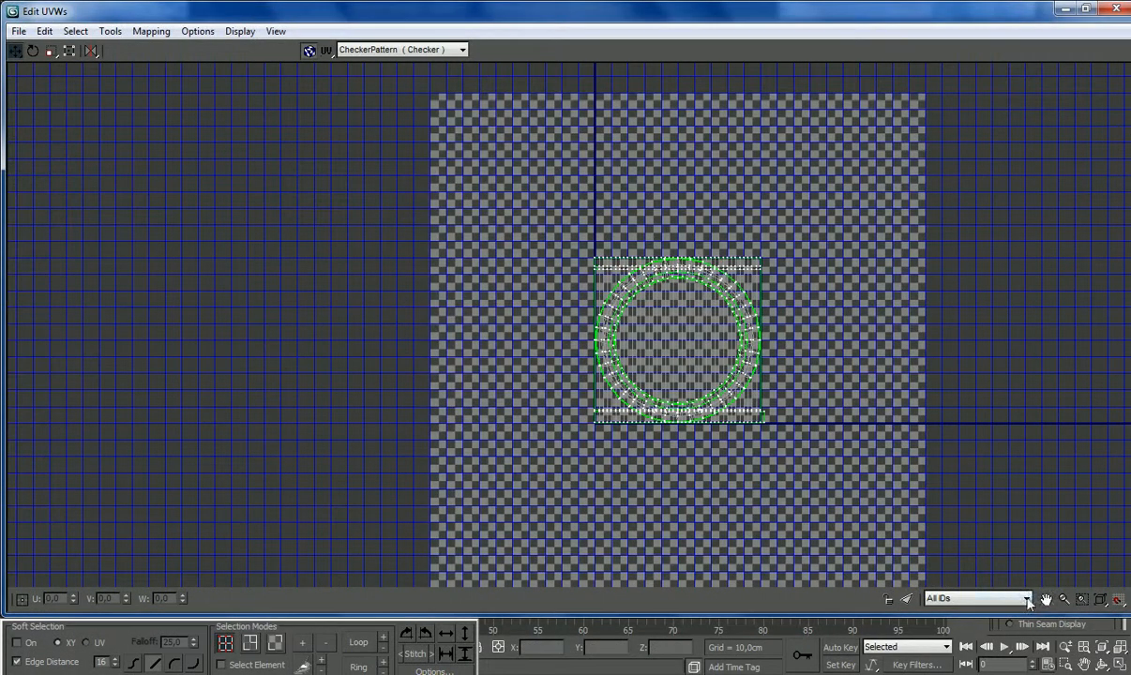
{"action": "left_click", "coordinate": [994, 599]}
{"action": "left_click", "coordinate": [980, 624]}
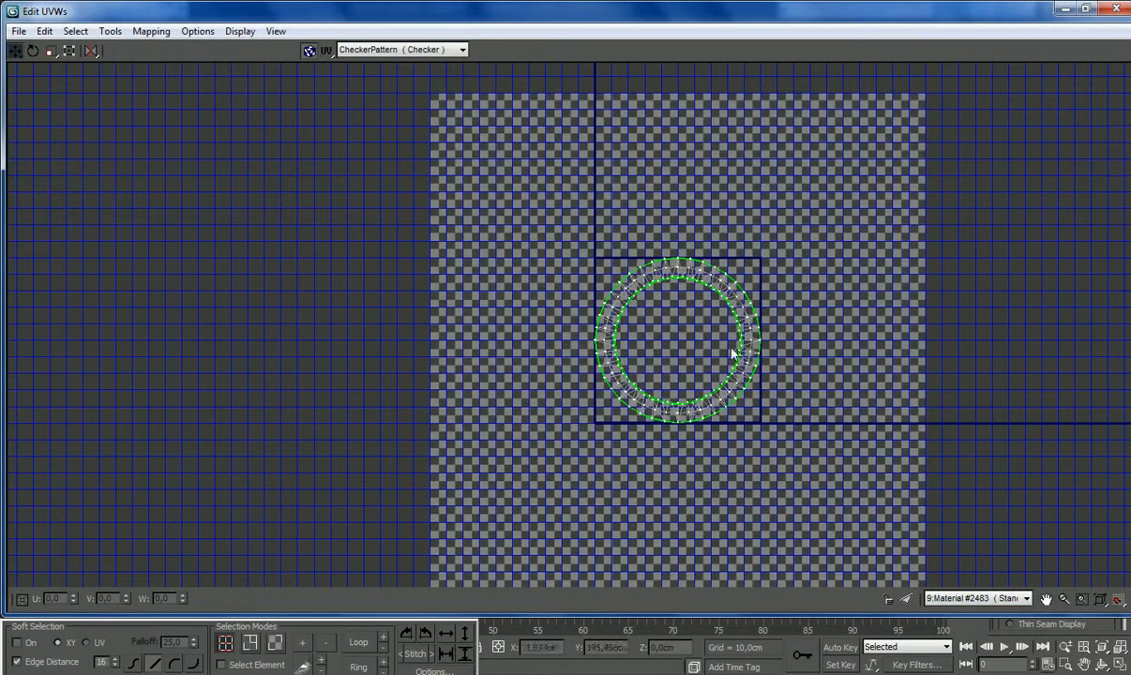
{"action": "scroll", "coordinate": [799, 397], "scroll_direction": "up", "scroll_amount": 3}
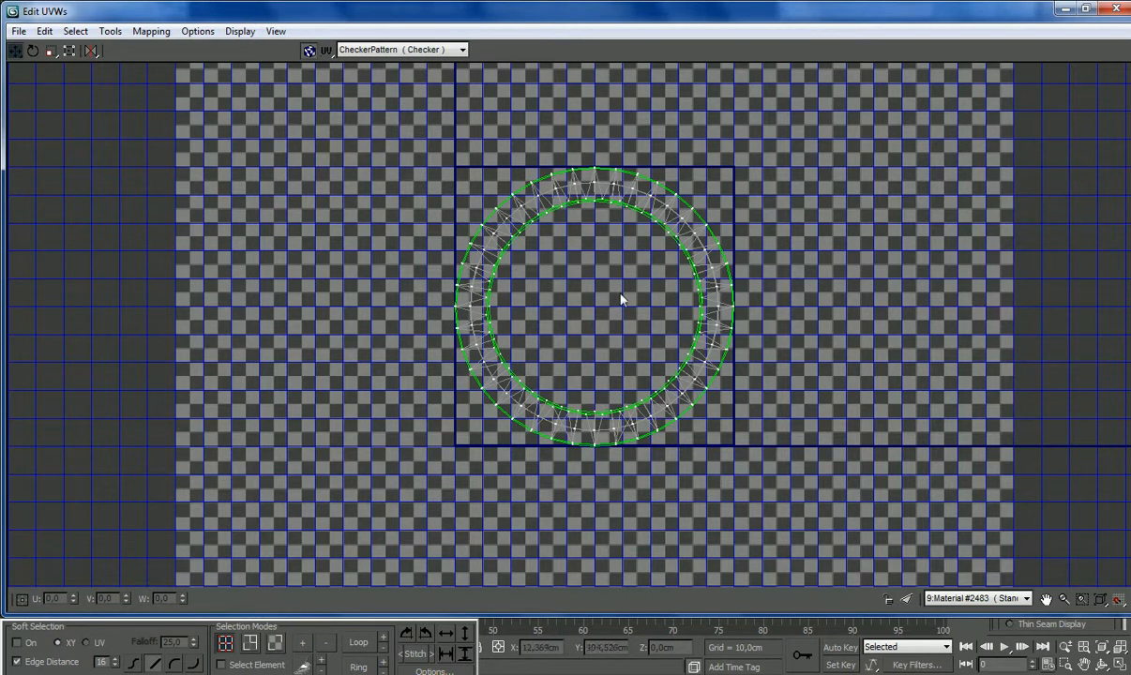
Step: Close the UV editor and collapse the Unwrap UVW modifier into the TIRES mesh
{"action": "left_click", "coordinate": [1117, 9]}
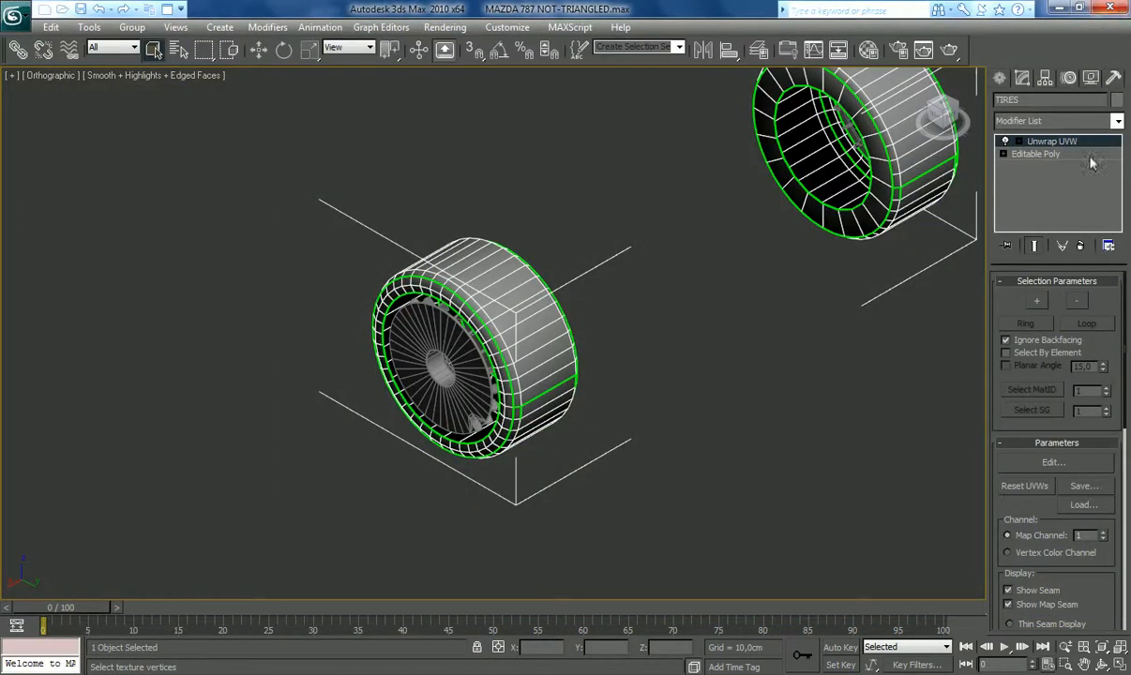
{"action": "right_click", "coordinate": [1083, 145]}
{"action": "left_click", "coordinate": [962, 277]}
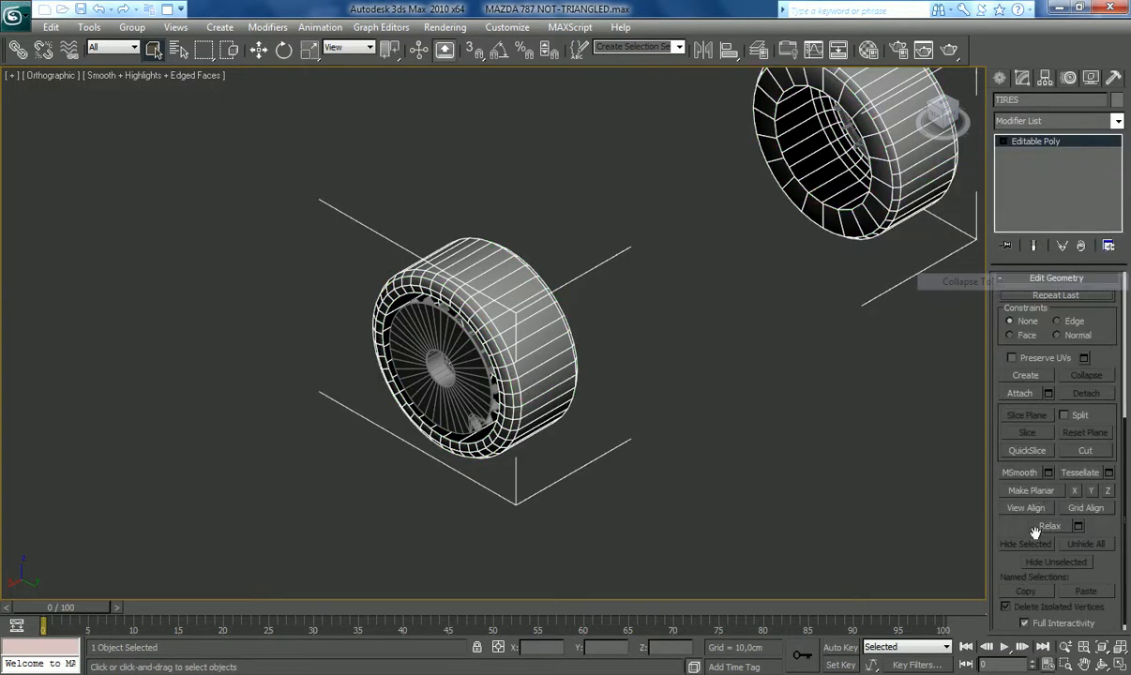
{"action": "left_click", "coordinate": [1084, 664]}
{"action": "left_click_drag", "start_coordinate": [649, 336], "coordinate": [580, 434]}
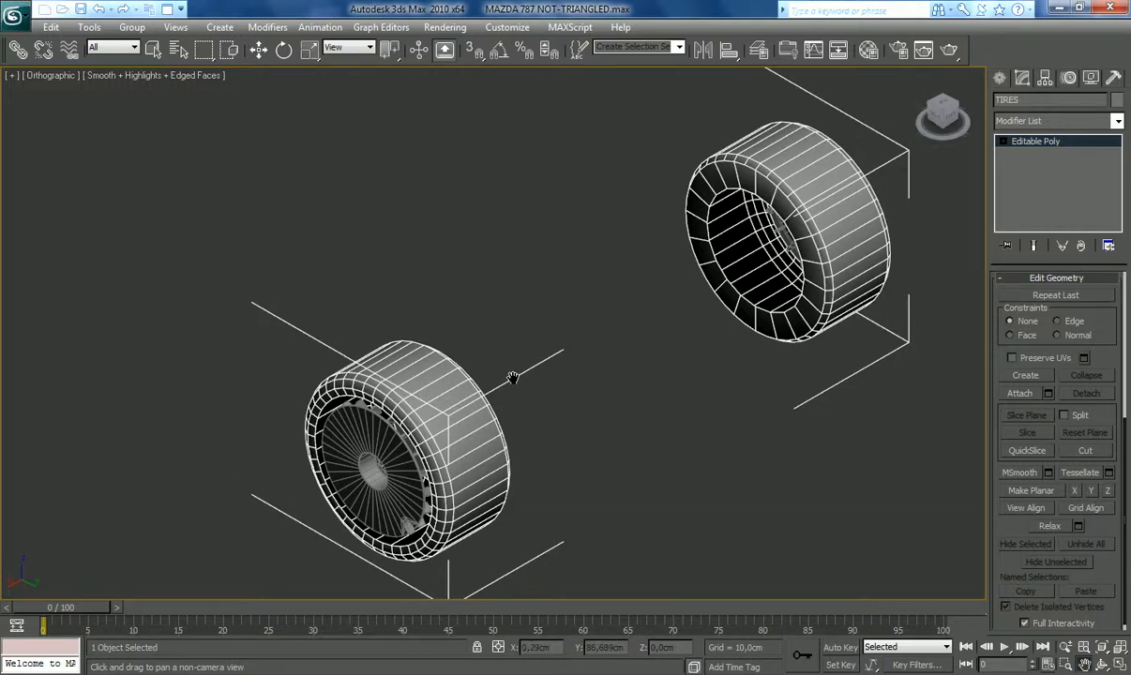
{"action": "scroll", "coordinate": [512, 377], "scroll_direction": "down", "scroll_amount": 2}
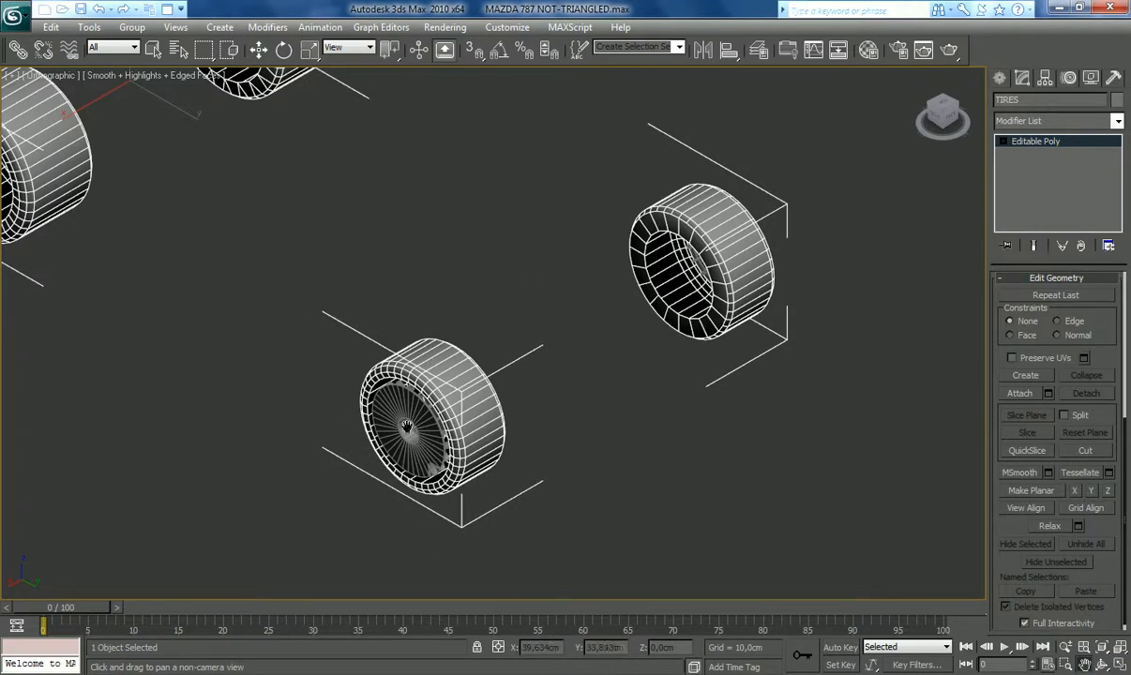
{"action": "left_click_drag", "start_coordinate": [451, 438], "coordinate": [533, 435]}
{"action": "scroll", "coordinate": [533, 434], "scroll_direction": "down", "scroll_amount": 2}
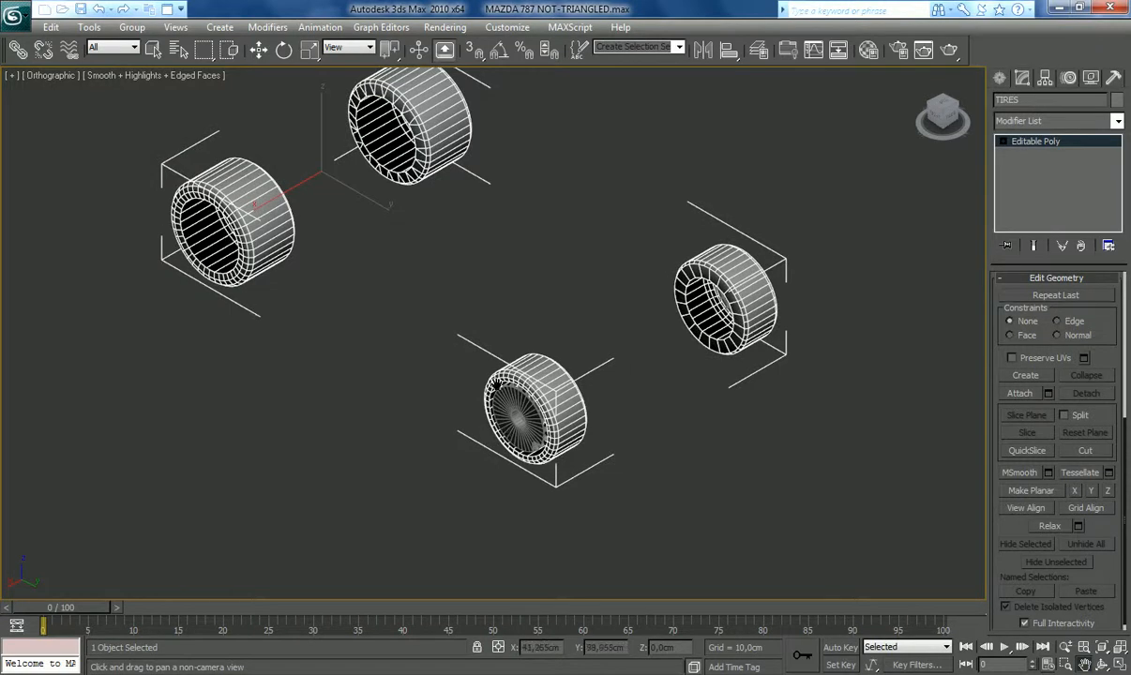
{"action": "scroll", "coordinate": [649, 466], "scroll_direction": "up", "scroll_amount": 5}
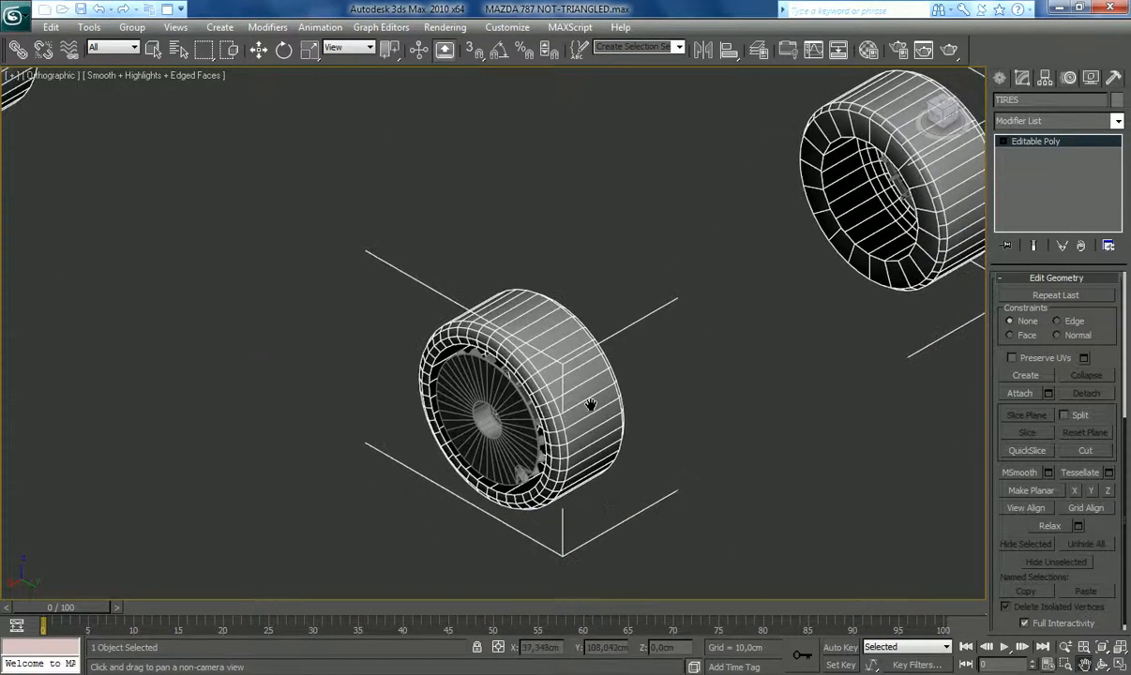
Step: Hide the TIRES object in the default layer so only the wheel caps are shown
{"action": "left_click", "coordinate": [760, 50]}
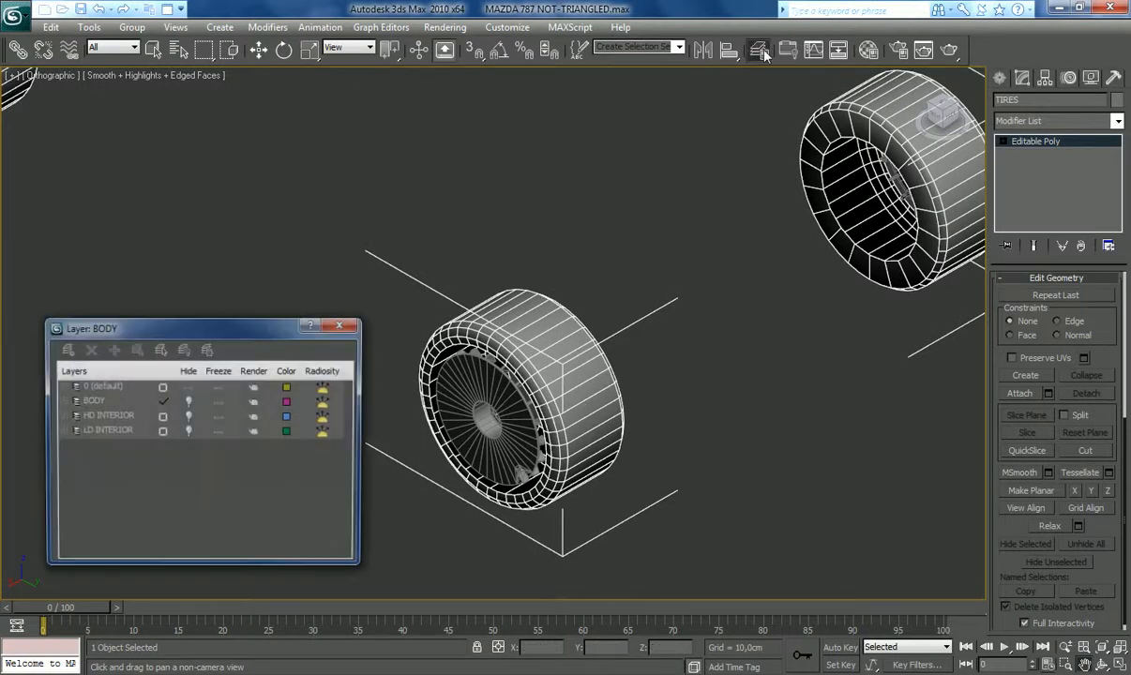
{"action": "left_click", "coordinate": [61, 386]}
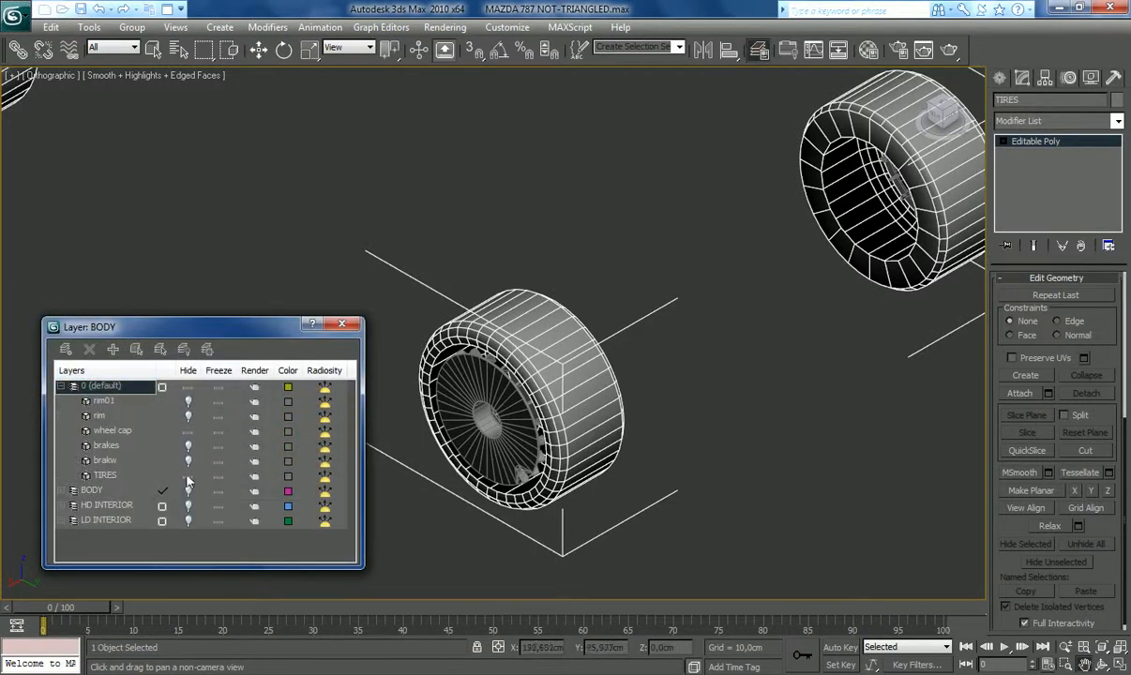
{"action": "left_click", "coordinate": [187, 476]}
{"action": "left_click", "coordinate": [344, 326]}
{"action": "left_click_drag", "start_coordinate": [533, 474], "coordinate": [487, 403]}
{"action": "scroll", "coordinate": [487, 403], "scroll_direction": "up", "scroll_amount": 5}
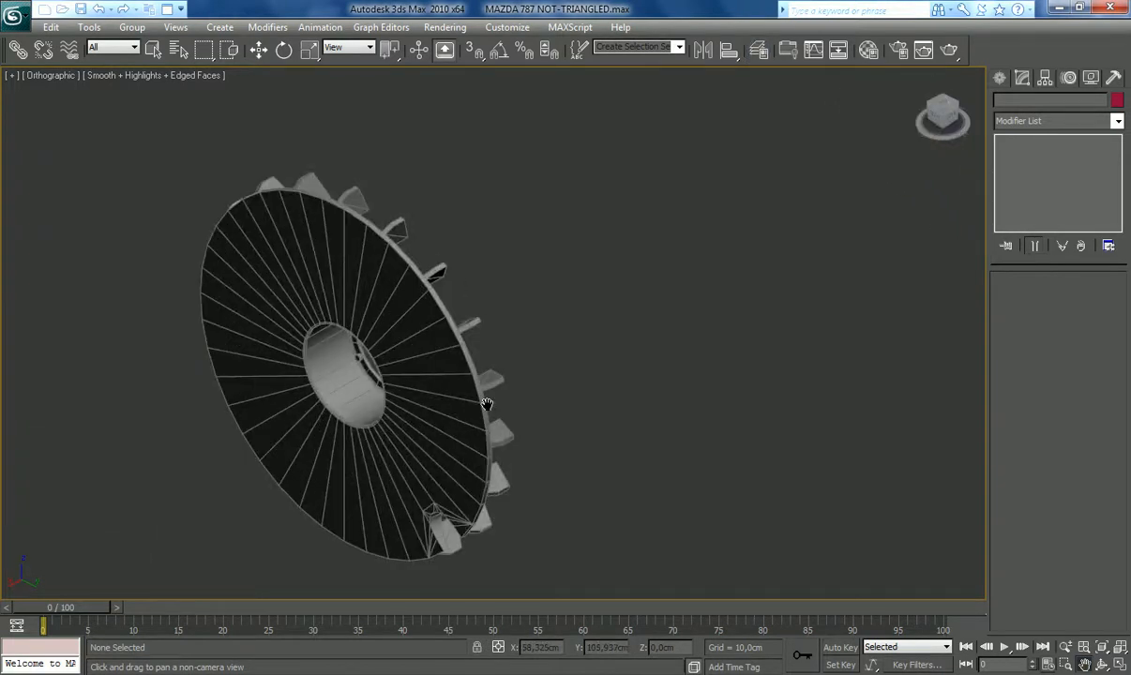
{"action": "scroll", "coordinate": [507, 382], "scroll_direction": "down", "scroll_amount": 2}
Step: Select all elements of the wheel cap at its Editable Poly level, beneath the Symmetry modifier
{"action": "left_click", "coordinate": [153, 49]}
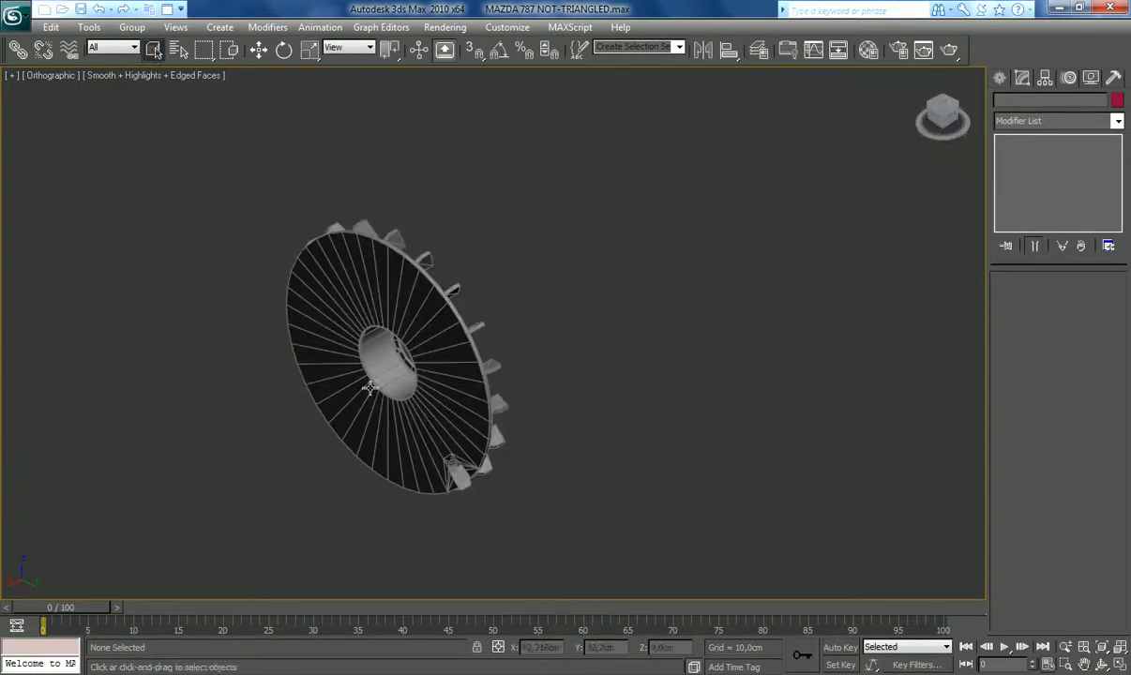
{"action": "left_click", "coordinate": [431, 433]}
{"action": "left_click", "coordinate": [1035, 166]}
{"action": "left_click", "coordinate": [1097, 284]}
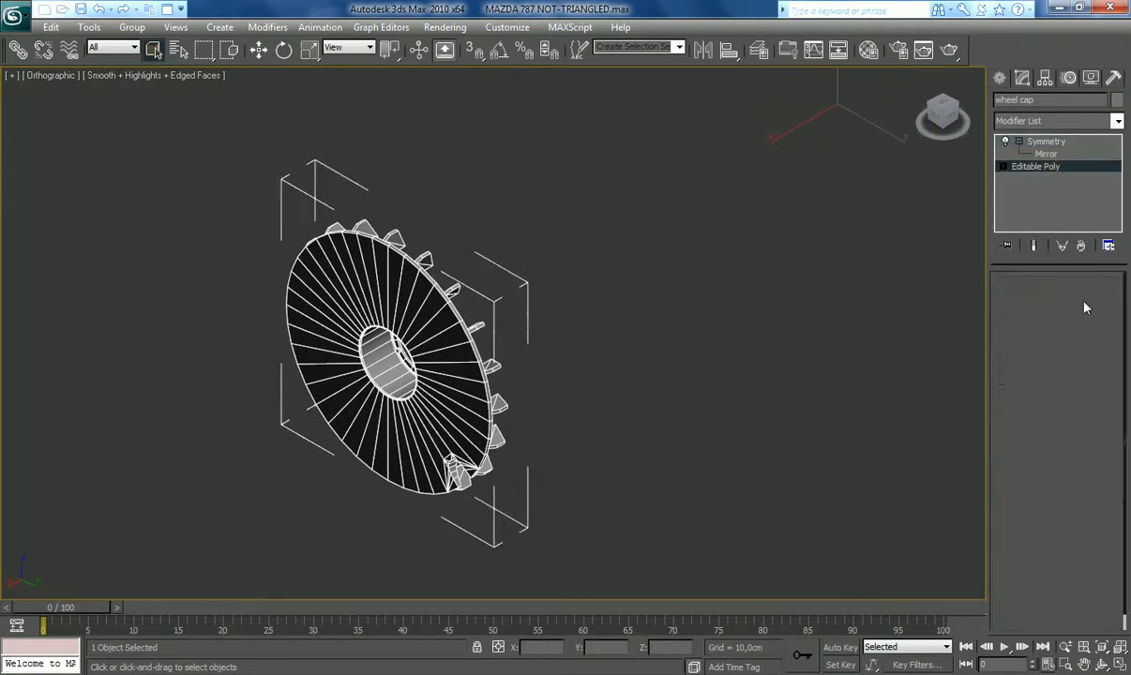
{"action": "left_click", "coordinate": [1092, 299]}
{"action": "left_click", "coordinate": [452, 439]}
{"action": "scroll", "coordinate": [438, 466], "scroll_direction": "up", "scroll_amount": 4}
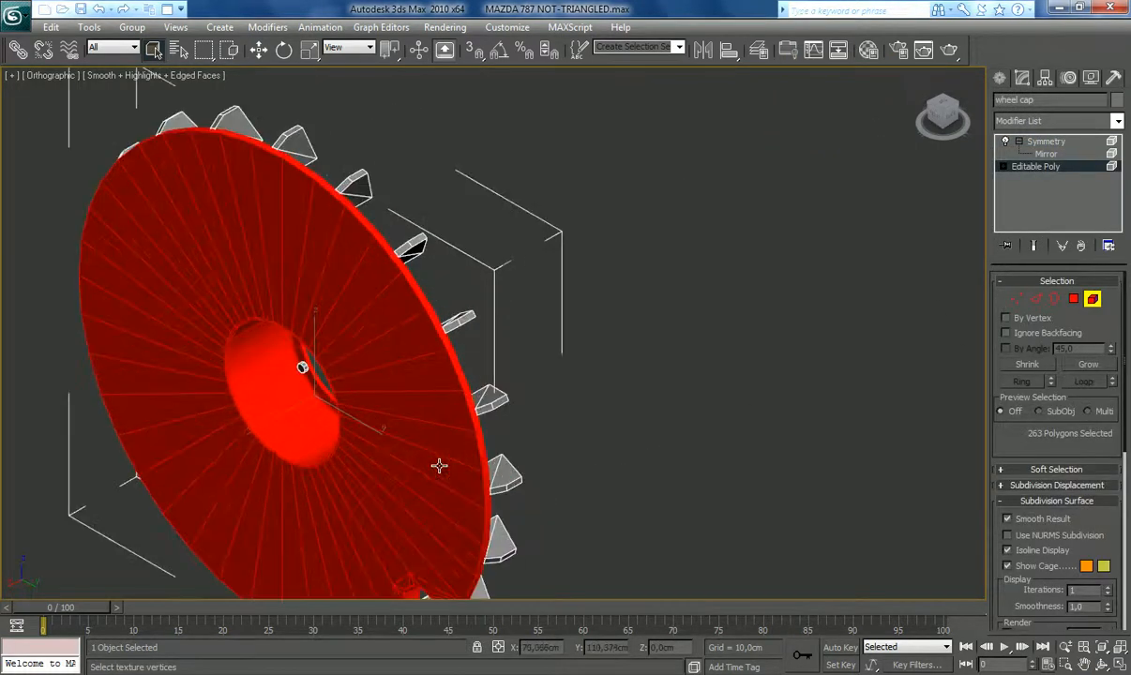
{"action": "scroll", "coordinate": [439, 466], "scroll_direction": "down", "scroll_amount": 2}
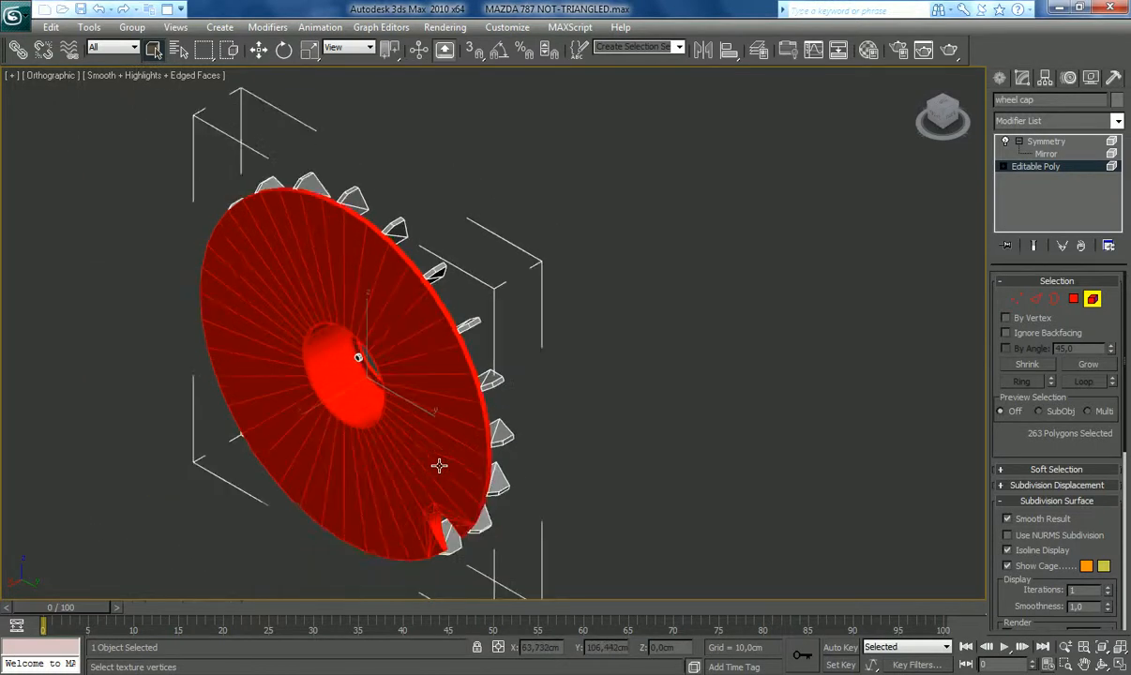
{"action": "scroll", "coordinate": [452, 438], "scroll_direction": "down", "scroll_amount": 1}
{"action": "left_click_drag", "start_coordinate": [217, 165], "coordinate": [631, 590]}
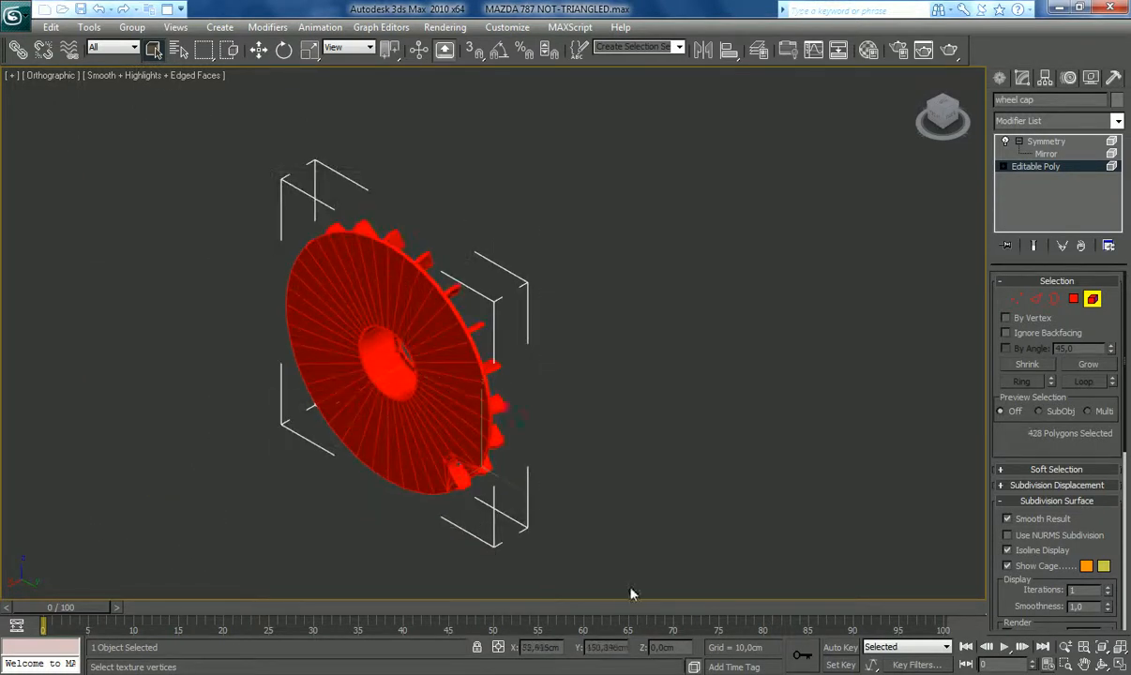
Step: Apply a planar UVW Map aligned to X with 100 cm length and width, and collapse it into the wheel cap's mesh
{"action": "scroll", "coordinate": [852, 344], "scroll_direction": "down", "scroll_amount": 1}
{"action": "left_click", "coordinate": [1117, 120]}
{"action": "scroll", "coordinate": [1050, 422], "scroll_direction": "down", "scroll_amount": 20}
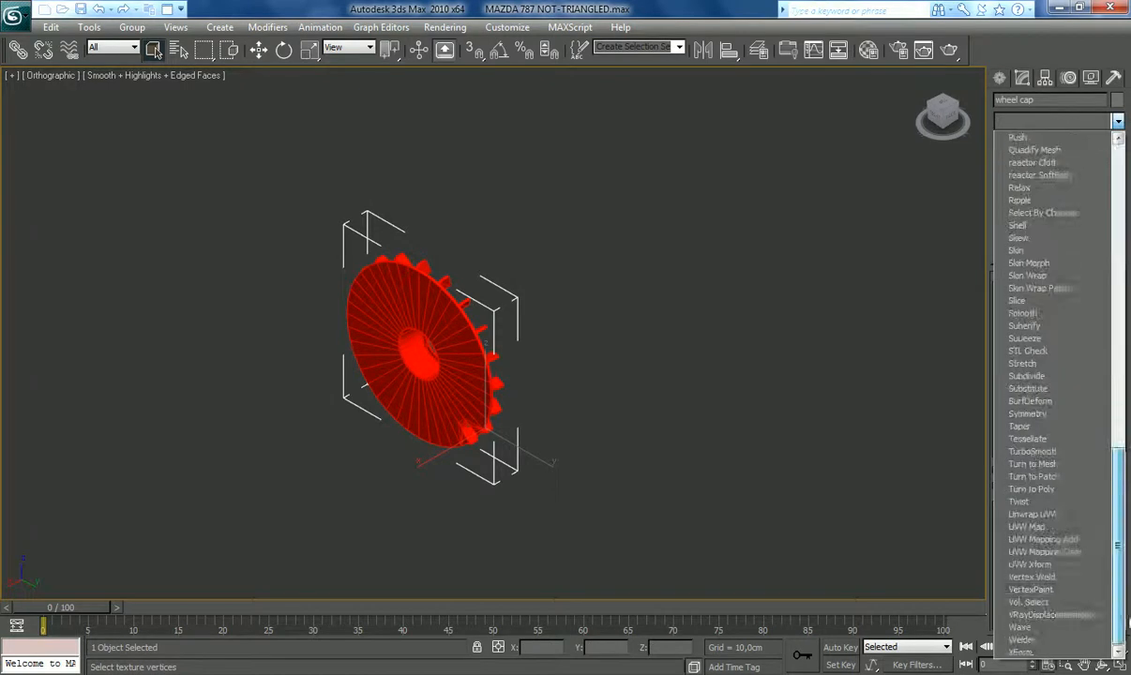
{"action": "left_click", "coordinate": [1027, 527]}
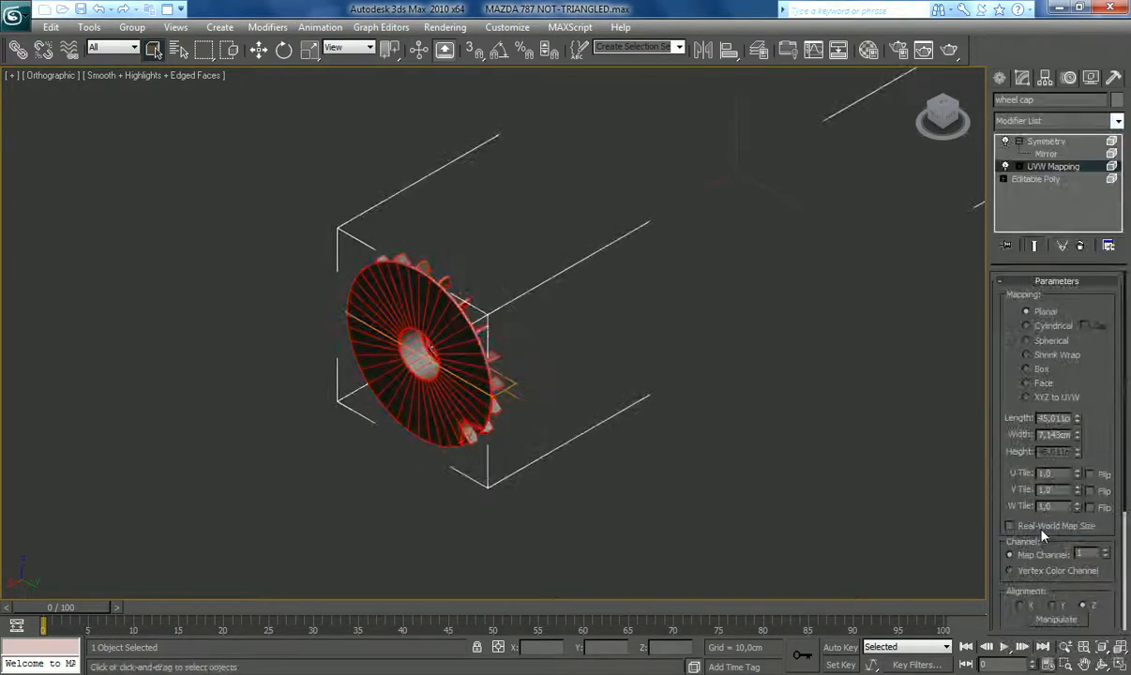
{"action": "left_click", "coordinate": [1020, 606]}
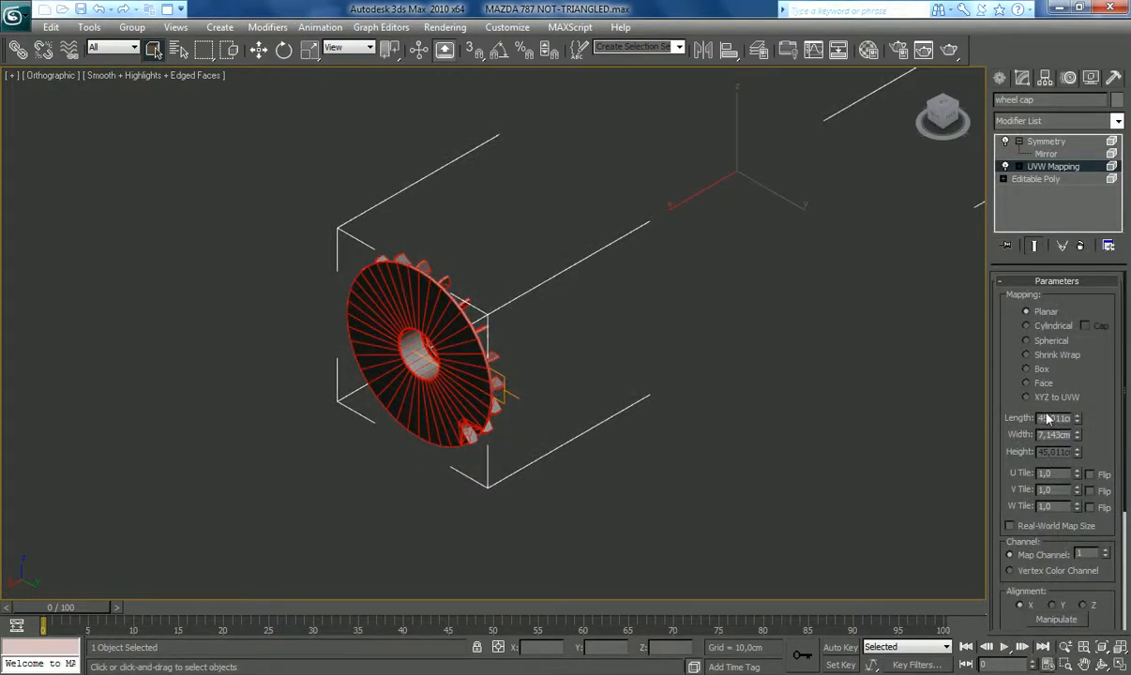
{"action": "type", "text": "100"}
{"action": "key", "text": "Tab"}
{"action": "type", "text": "100"}
{"action": "key", "text": "Return"}
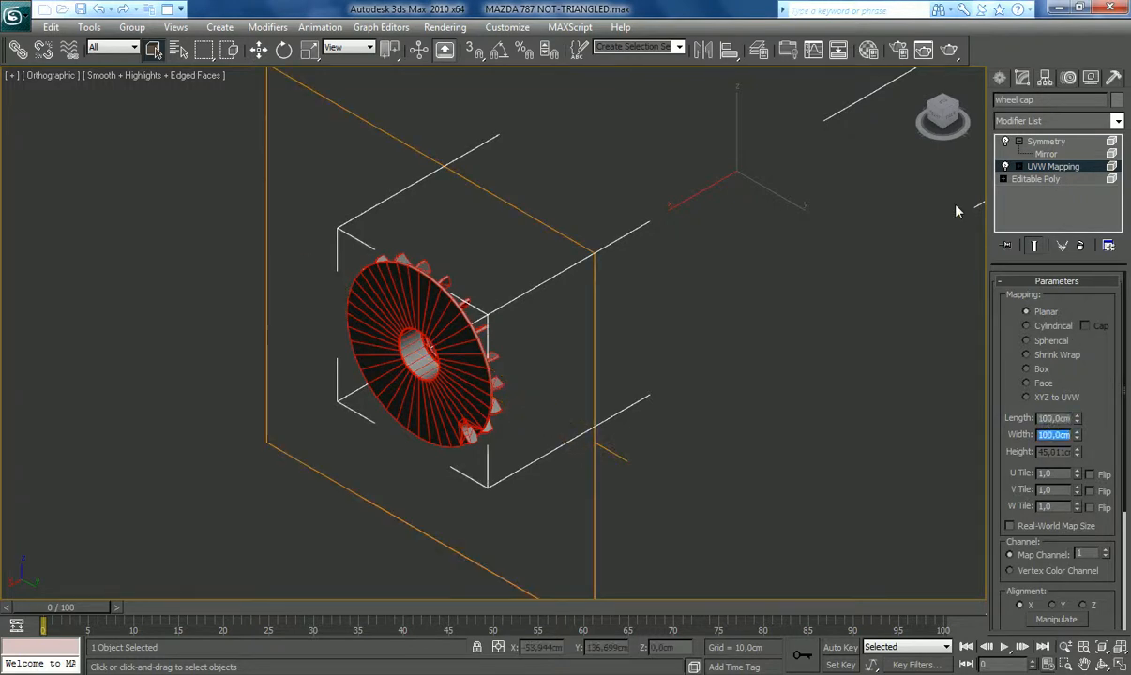
{"action": "right_click", "coordinate": [990, 166]}
{"action": "left_click", "coordinate": [991, 317]}
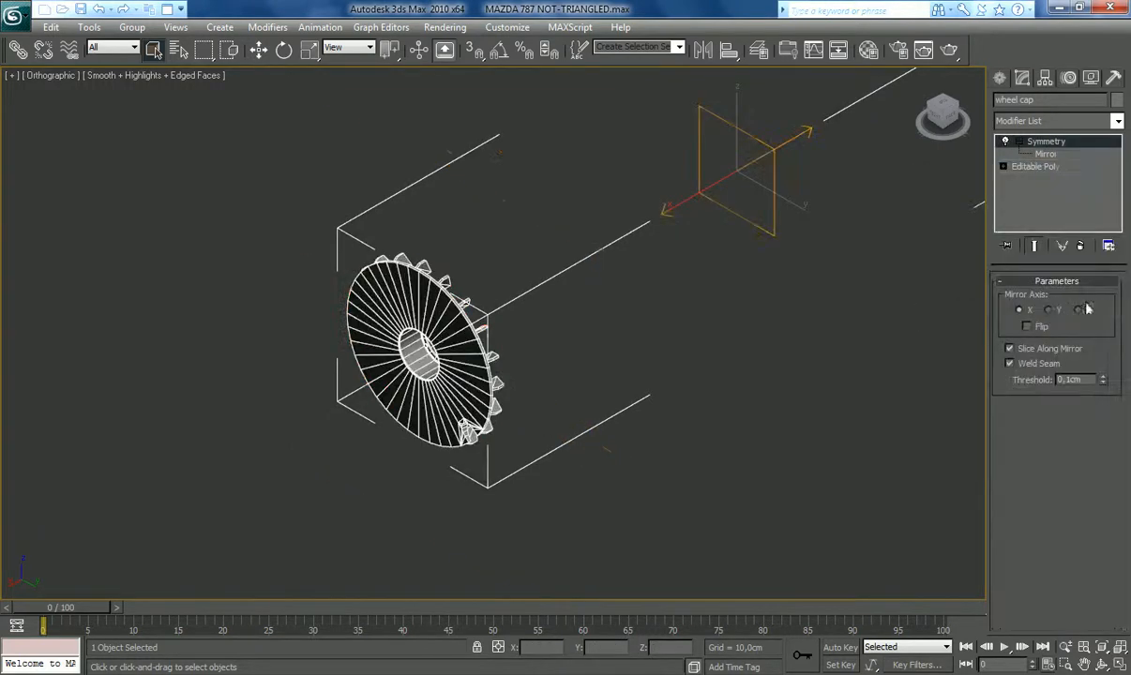
Step: Select all of the wheel cap's elements, assign them material ID 30 and leave element mode
{"action": "left_click", "coordinate": [1035, 166]}
{"action": "left_click", "coordinate": [1091, 299]}
{"action": "key", "text": "ctrl+a"}
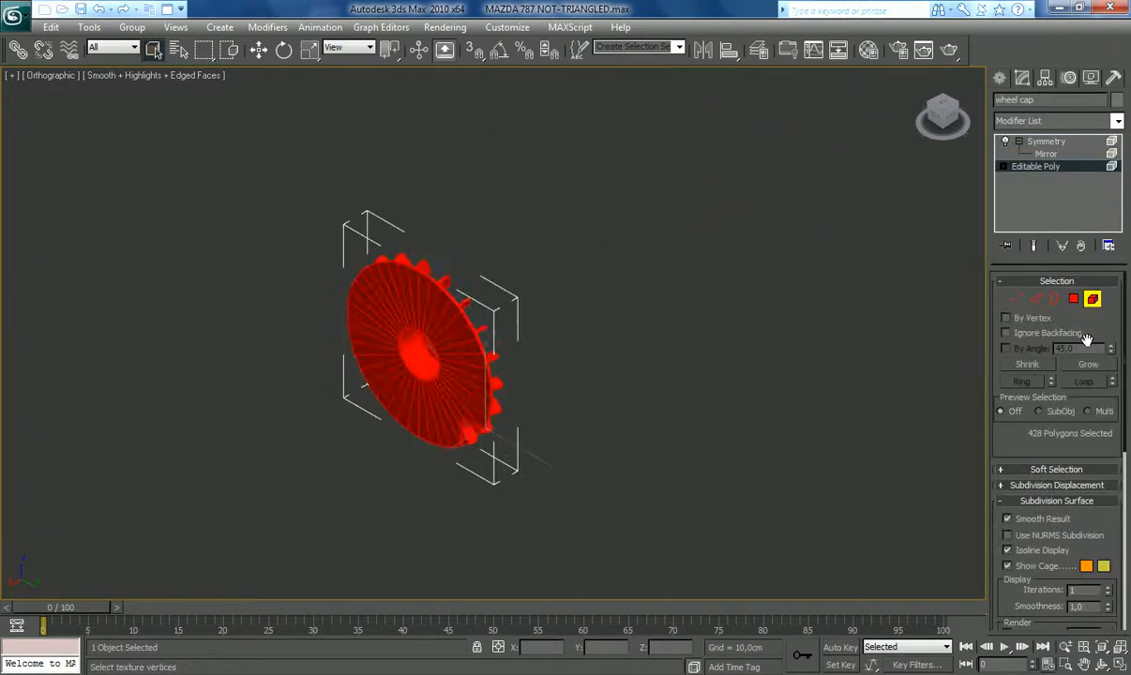
{"action": "left_click", "coordinate": [1056, 501]}
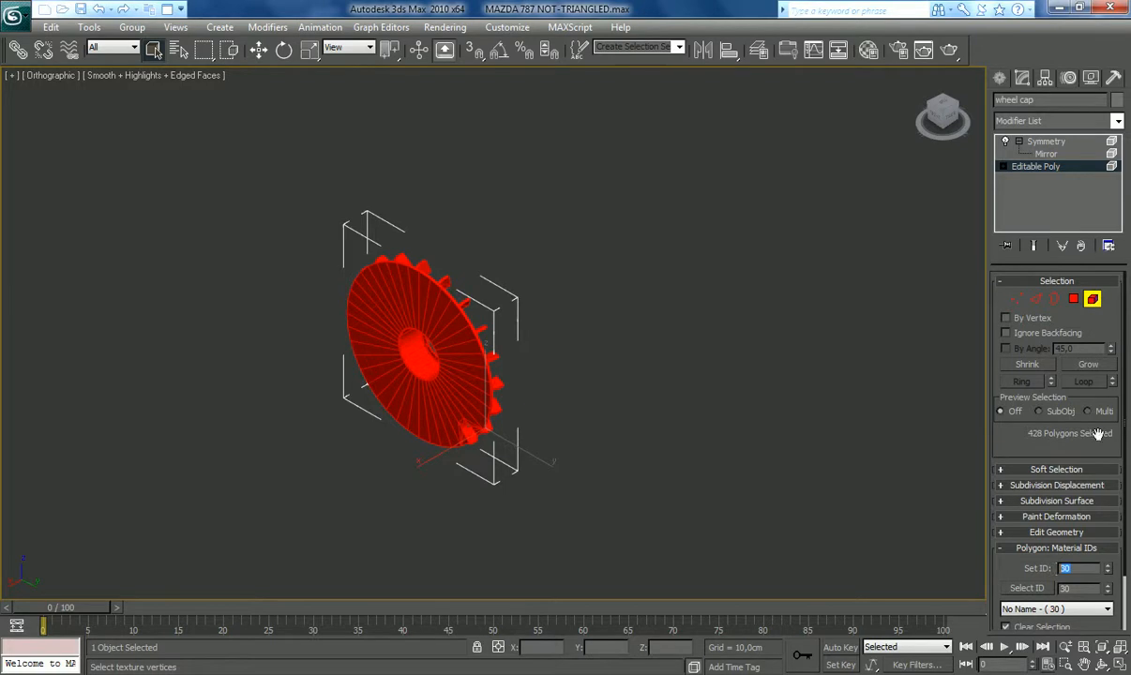
{"action": "left_click", "coordinate": [1091, 299]}
Step: Add an Unwrap UVW modifier beneath the wheel cap's Symmetry, open its UV editor and enable Select Element
{"action": "left_click", "coordinate": [1117, 121]}
{"action": "left_click_drag", "start_coordinate": [1120, 246], "coordinate": [1120, 441]}
{"action": "left_click", "coordinate": [1015, 489]}
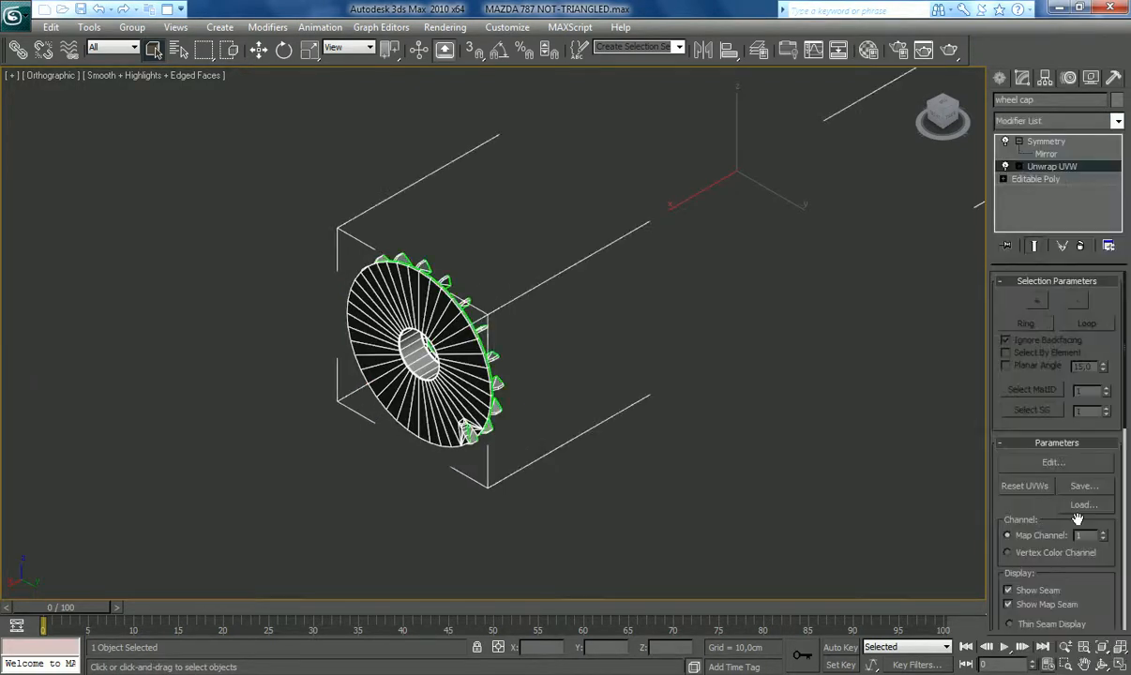
{"action": "left_click", "coordinate": [1053, 462]}
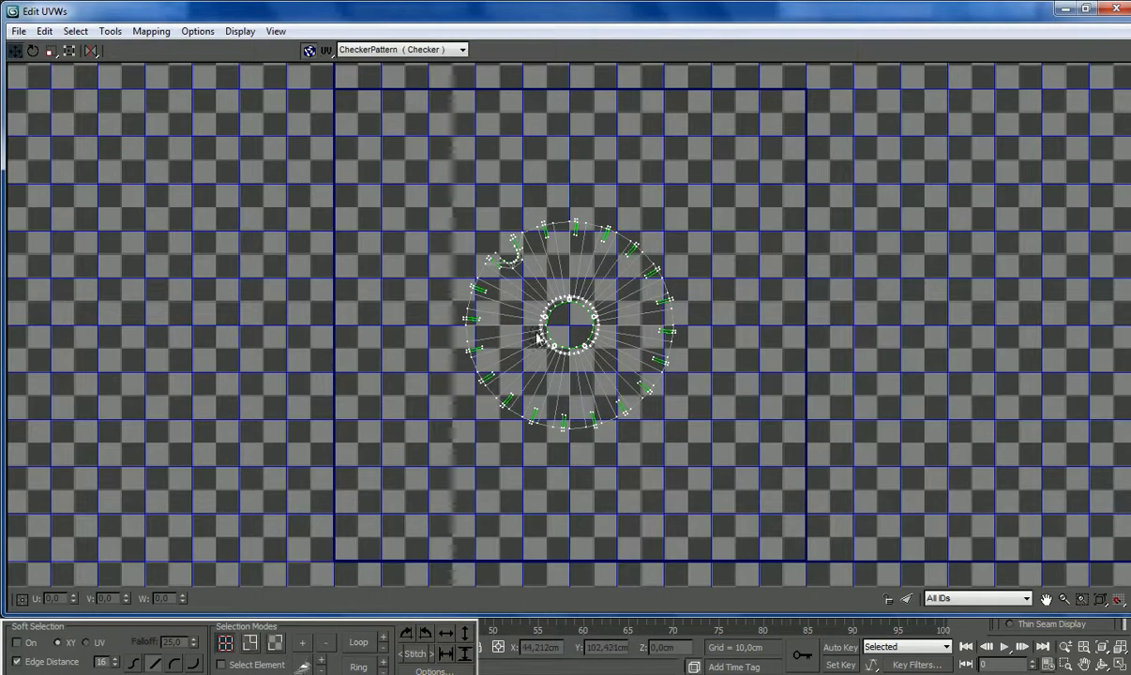
{"action": "left_click", "coordinate": [221, 665]}
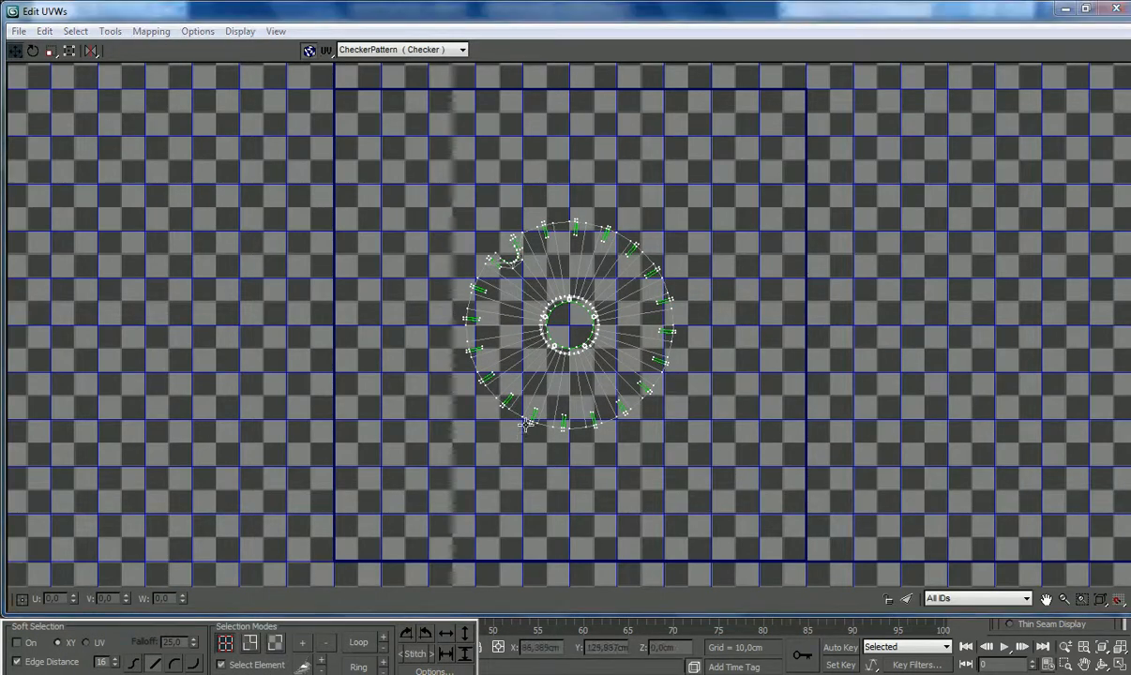
Step: Move the wheel cap's large disc shell left in UV space, clear of the small tab and bolt shells
{"action": "left_click_drag", "start_coordinate": [522, 398], "coordinate": [240, 406]}
{"action": "left_click", "coordinate": [585, 394]}
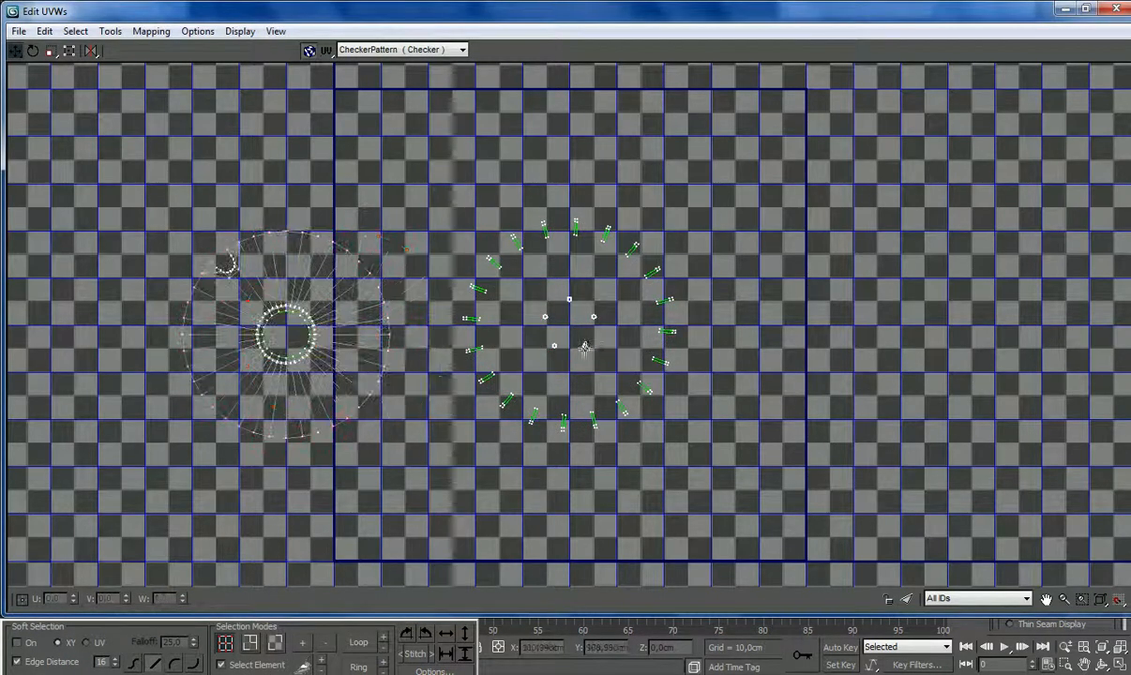
{"action": "scroll", "coordinate": [575, 305], "scroll_direction": "up", "scroll_amount": 3}
{"action": "scroll", "coordinate": [559, 302], "scroll_direction": "down", "scroll_amount": 3}
Step: Relax the ring of small tab shells and the bolt shells by face angles with 100 iterations and amount 0.1
{"action": "left_click_drag", "start_coordinate": [708, 463], "coordinate": [433, 206]}
{"action": "left_click", "coordinate": [110, 33]}
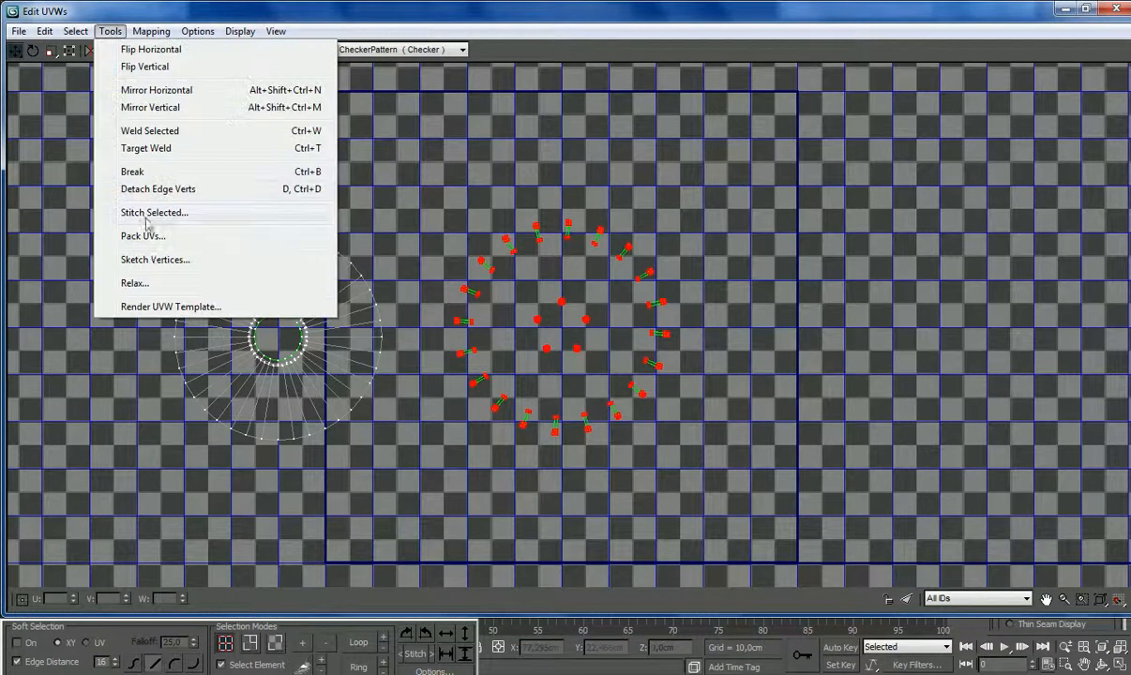
{"action": "left_click", "coordinate": [134, 283]}
{"action": "left_click", "coordinate": [129, 76]}
{"action": "left_click", "coordinate": [125, 91]}
{"action": "left_click", "coordinate": [171, 124]}
{"action": "left_click", "coordinate": [535, 400]}
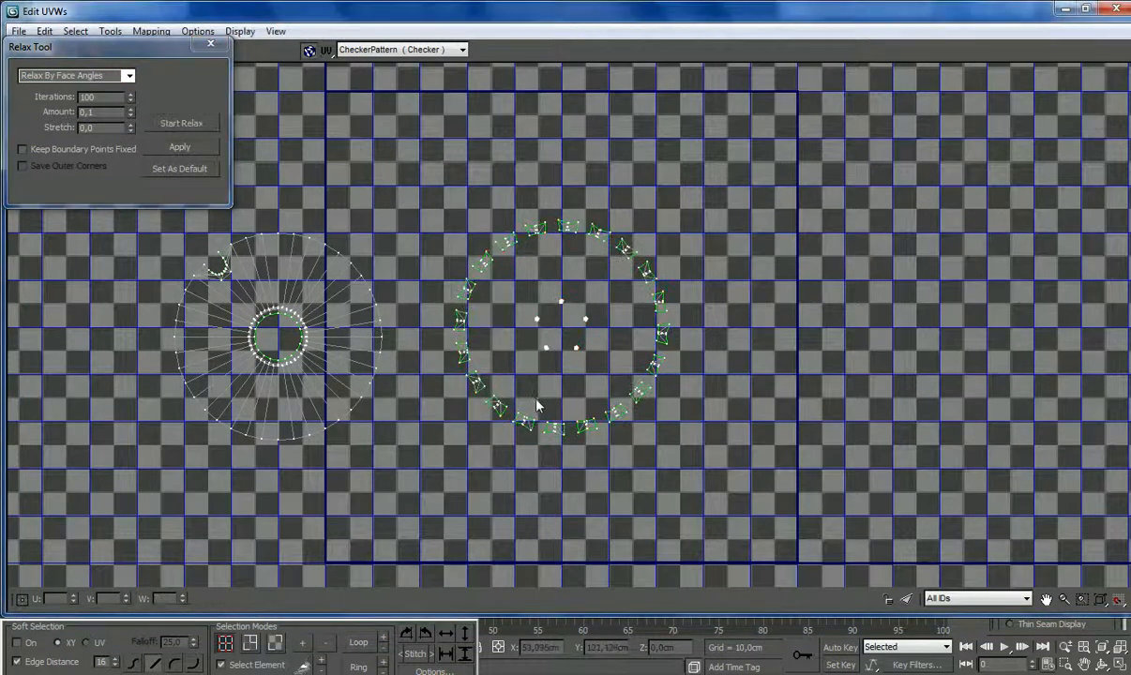
{"action": "scroll", "coordinate": [537, 400], "scroll_direction": "up", "scroll_amount": 5}
{"action": "scroll", "coordinate": [603, 212], "scroll_direction": "up", "scroll_amount": 5}
{"action": "scroll", "coordinate": [606, 336], "scroll_direction": "down", "scroll_amount": 6}
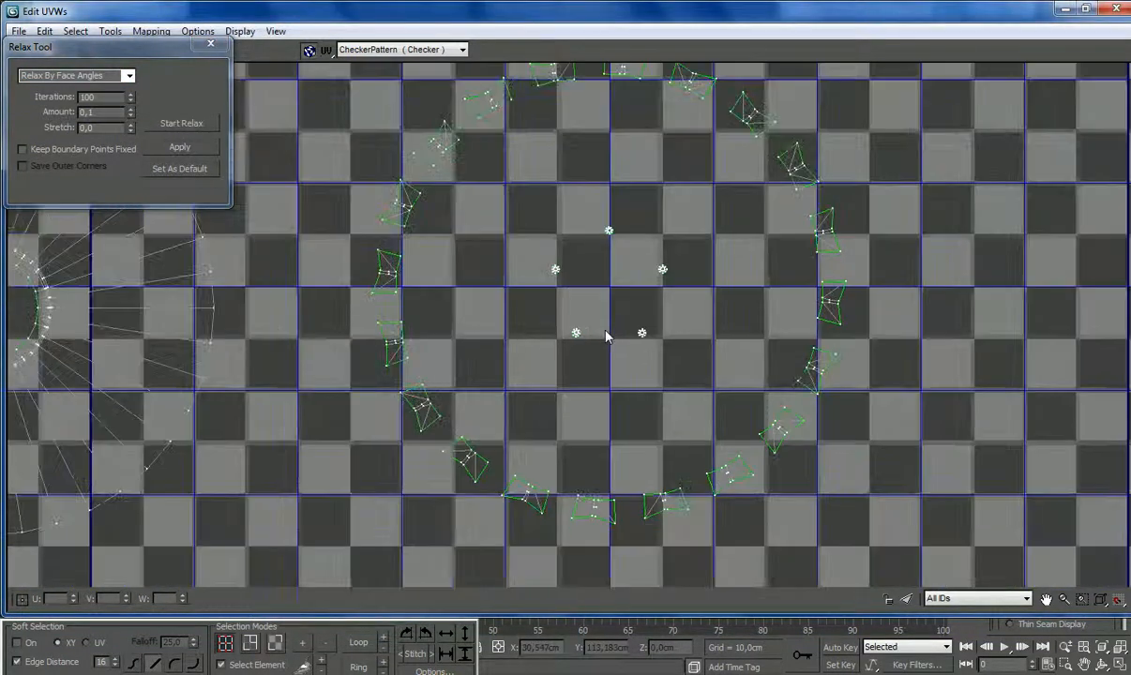
{"action": "scroll", "coordinate": [607, 336], "scroll_direction": "down", "scroll_amount": 2}
{"action": "scroll", "coordinate": [320, 401], "scroll_direction": "down", "scroll_amount": 3}
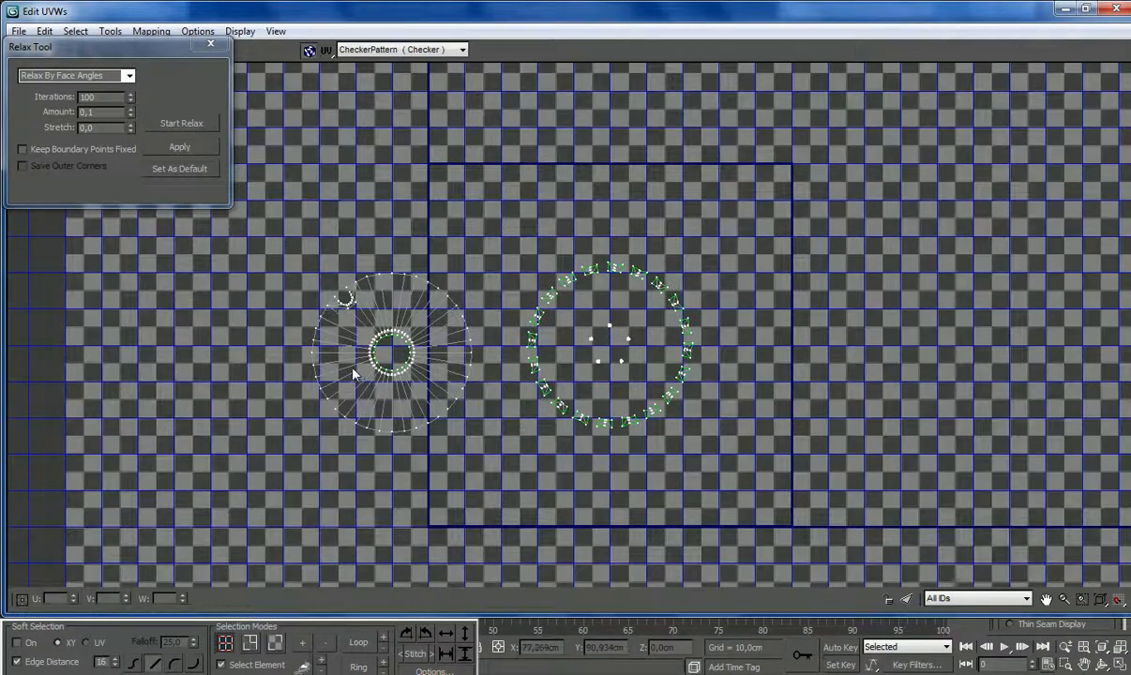
{"action": "scroll", "coordinate": [337, 353], "scroll_direction": "up", "scroll_amount": 4}
{"action": "left_click", "coordinate": [208, 46]}
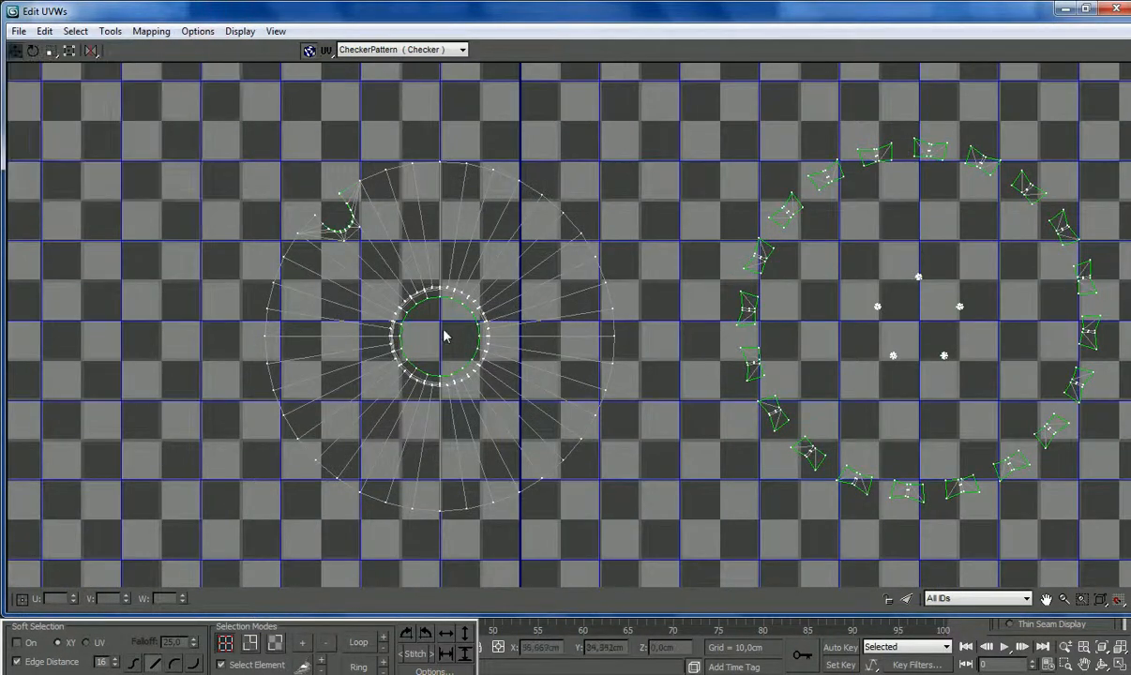
Step: Select the full innermost ring of faces around the disc shell's centre hole in face mode
{"action": "scroll", "coordinate": [409, 324], "scroll_direction": "up", "scroll_amount": 3}
{"action": "left_click", "coordinate": [272, 642]}
{"action": "scroll", "coordinate": [403, 324], "scroll_direction": "up", "scroll_amount": 2}
{"action": "left_click_drag", "start_coordinate": [388, 365], "coordinate": [362, 382]}
{"action": "left_click_drag", "start_coordinate": [475, 338], "coordinate": [398, 263], "text": "ctrl"}
{"action": "left_click_drag", "start_coordinate": [503, 242], "coordinate": [503, 242], "text": "ctrl"}
{"action": "left_click_drag", "start_coordinate": [504, 305], "coordinate": [556, 264], "text": "ctrl"}
{"action": "left_click_drag", "start_coordinate": [595, 310], "coordinate": [597, 311], "text": "ctrl"}
{"action": "left_click_drag", "start_coordinate": [551, 373], "coordinate": [596, 409], "text": "ctrl"}
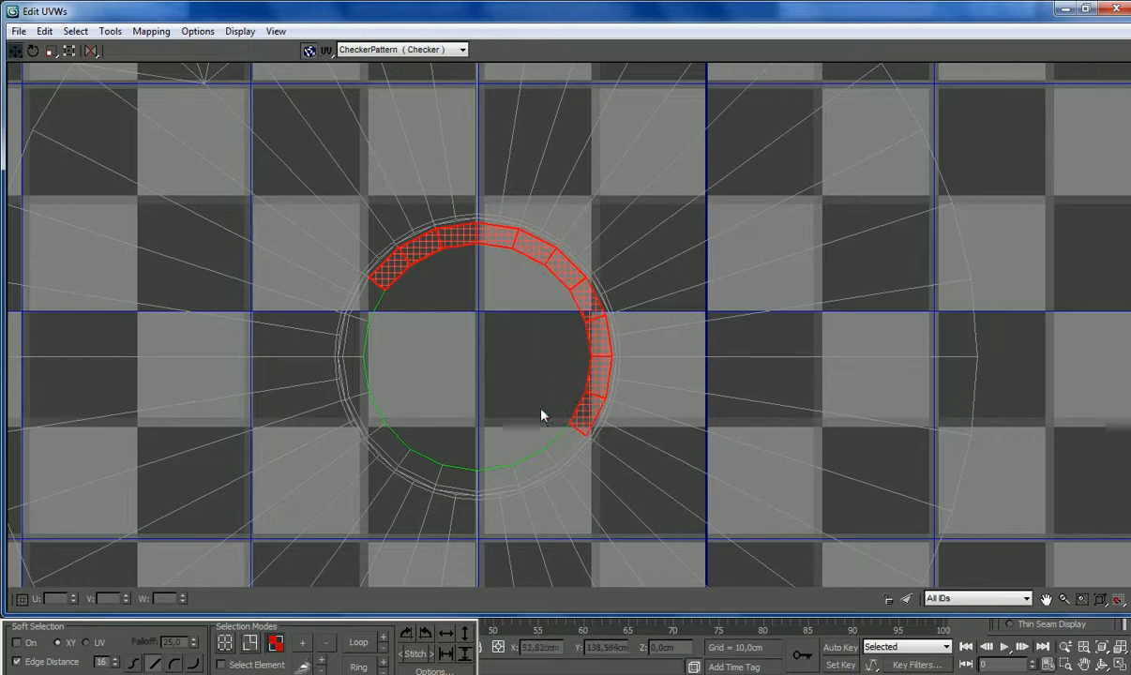
{"action": "left_click_drag", "start_coordinate": [462, 478], "coordinate": [462, 479], "text": "ctrl"}
{"action": "left_click_drag", "start_coordinate": [439, 427], "coordinate": [408, 455], "text": "ctrl"}
{"action": "left_click_drag", "start_coordinate": [397, 381], "coordinate": [362, 404], "text": "ctrl"}
{"action": "left_click_drag", "start_coordinate": [365, 321], "coordinate": [350, 300], "text": "ctrl"}
Step: Spread the hub's concentric UV rings inward by growing the face selection one ring at a time and scaling it down after each growth
{"action": "left_click", "coordinate": [302, 643]}
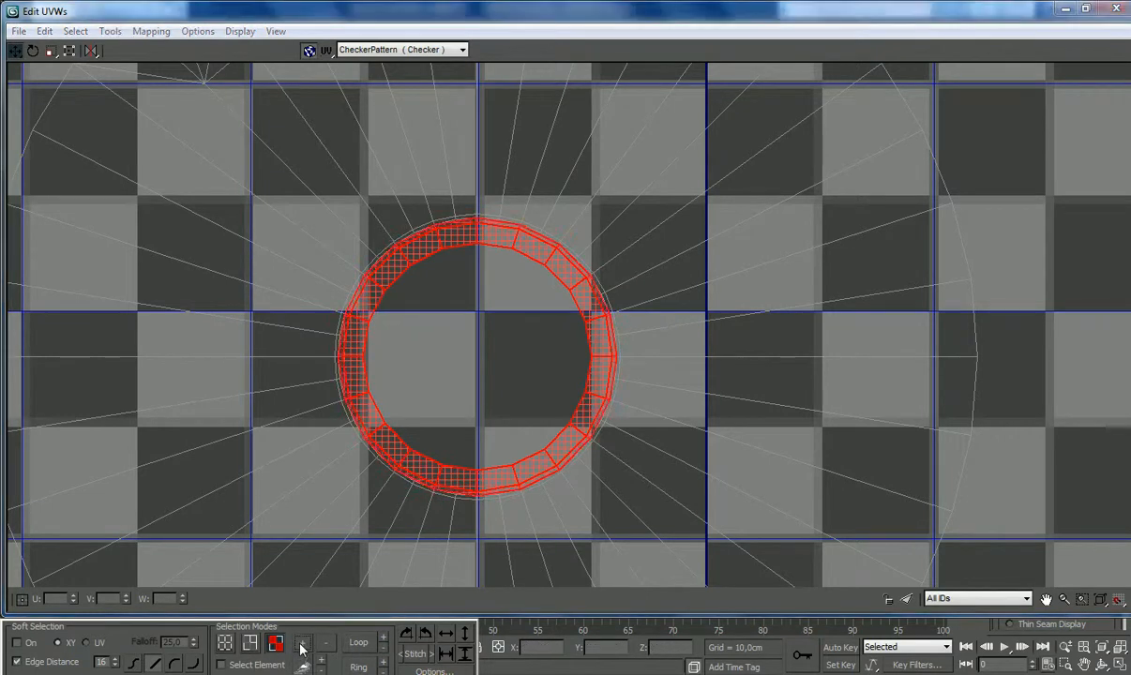
{"action": "left_click", "coordinate": [50, 50]}
{"action": "left_click_drag", "start_coordinate": [373, 291], "coordinate": [356, 282]}
{"action": "left_click", "coordinate": [306, 644]}
{"action": "left_click_drag", "start_coordinate": [341, 366], "coordinate": [361, 381]}
{"action": "left_click", "coordinate": [302, 641]}
{"action": "left_click_drag", "start_coordinate": [387, 437], "coordinate": [371, 384]}
Step: Extend the selection over the disc's front faces, including those around the notch, and move them left away from the outer rim vertices
{"action": "left_click", "coordinate": [306, 643]}
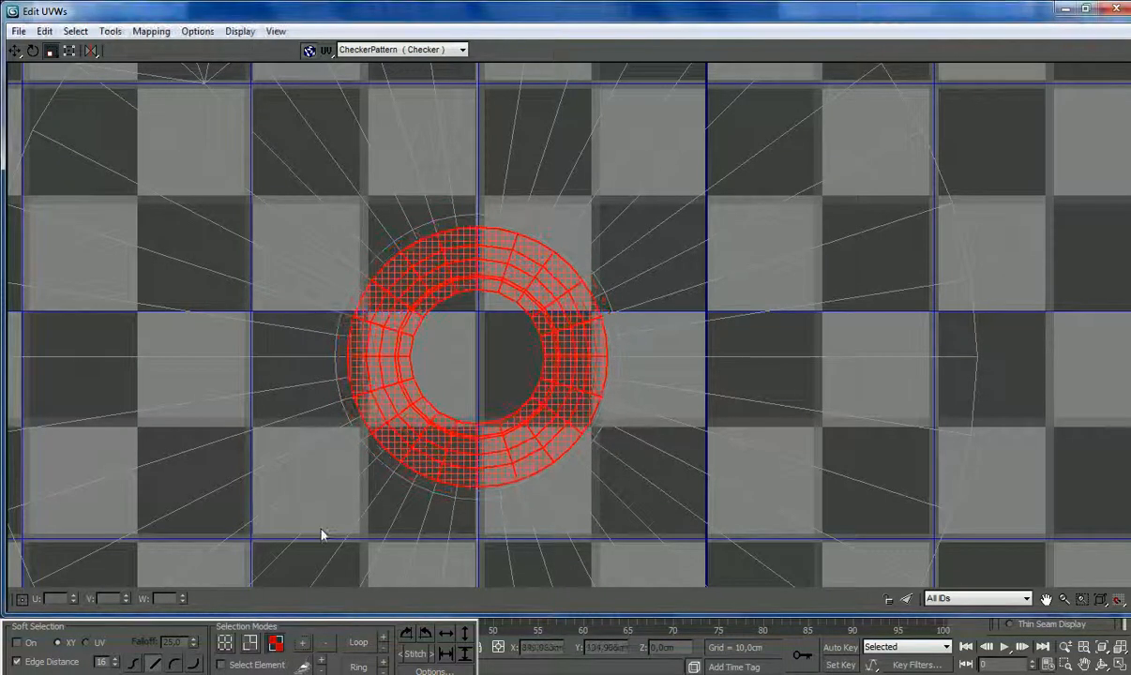
{"action": "left_click", "coordinate": [306, 643]}
{"action": "left_click", "coordinate": [306, 644]}
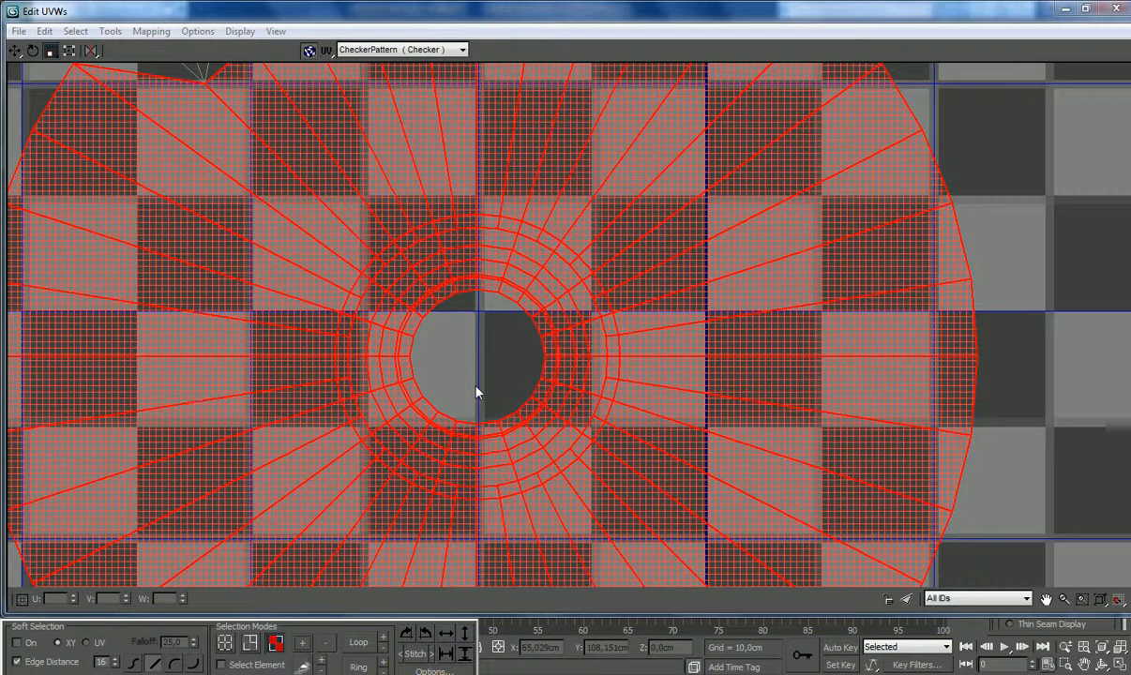
{"action": "scroll", "coordinate": [351, 245], "scroll_direction": "down", "scroll_amount": 1}
{"action": "scroll", "coordinate": [351, 244], "scroll_direction": "down", "scroll_amount": 5}
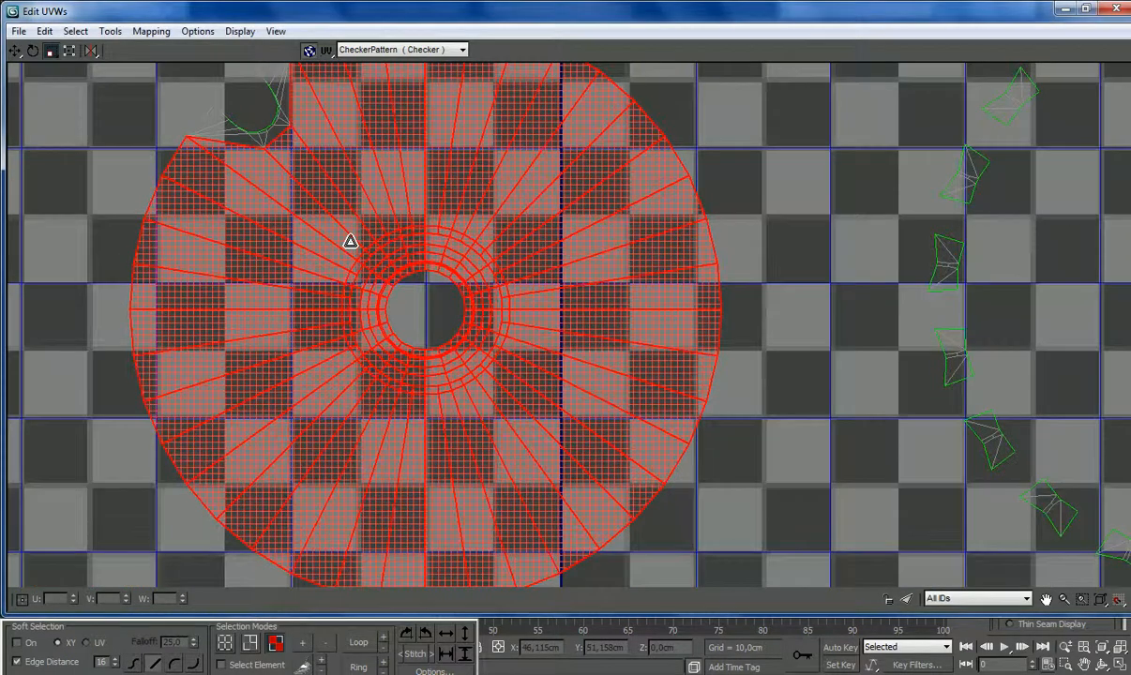
{"action": "scroll", "coordinate": [310, 131], "scroll_direction": "up", "scroll_amount": 6}
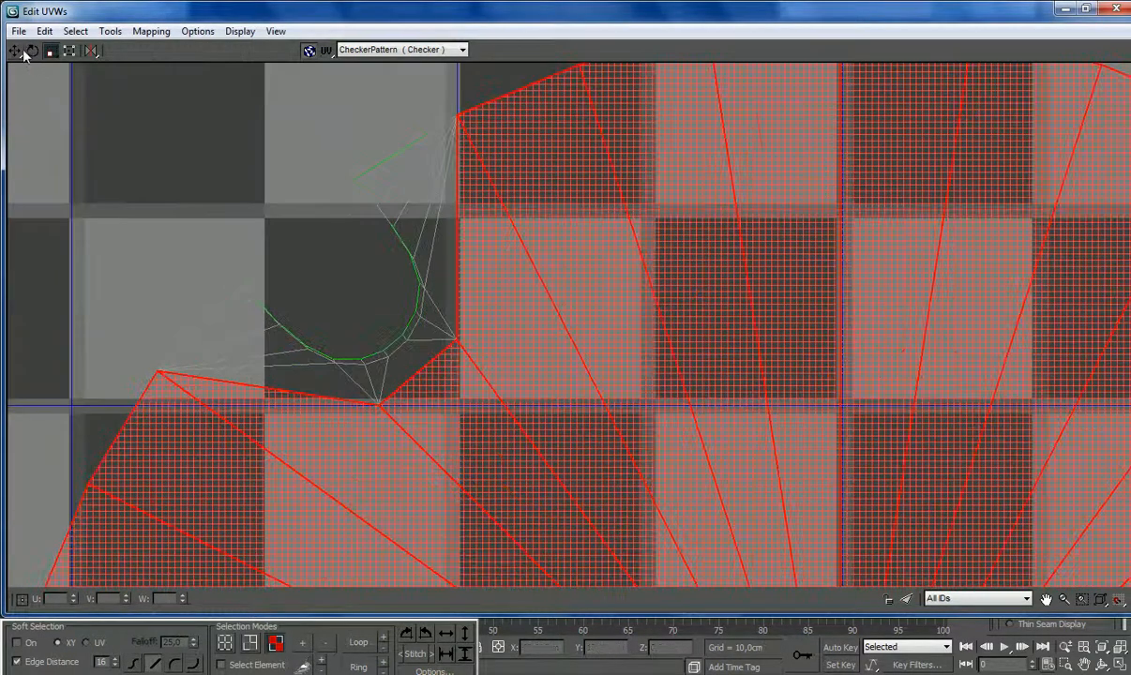
{"action": "mouse_move", "coordinate": [206, 383]}
{"action": "left_mouse_down"}
{"action": "mouse_move", "coordinate": [233, 329]}
{"action": "mouse_move", "coordinate": [295, 381]}
{"action": "mouse_move", "coordinate": [404, 362]}
{"action": "mouse_move", "coordinate": [440, 302]}
{"action": "mouse_move", "coordinate": [439, 279]}
{"action": "left_mouse_up"}
{"action": "left_click_drag", "start_coordinate": [430, 230], "coordinate": [371, 178]}
{"action": "scroll", "coordinate": [416, 259], "scroll_direction": "down", "scroll_amount": 6}
{"action": "left_click_drag", "start_coordinate": [409, 298], "coordinate": [173, 356]}
Step: Select the outer rim vertices left behind, scale them up slightly and fit them back around the disc
{"action": "left_click", "coordinate": [226, 644]}
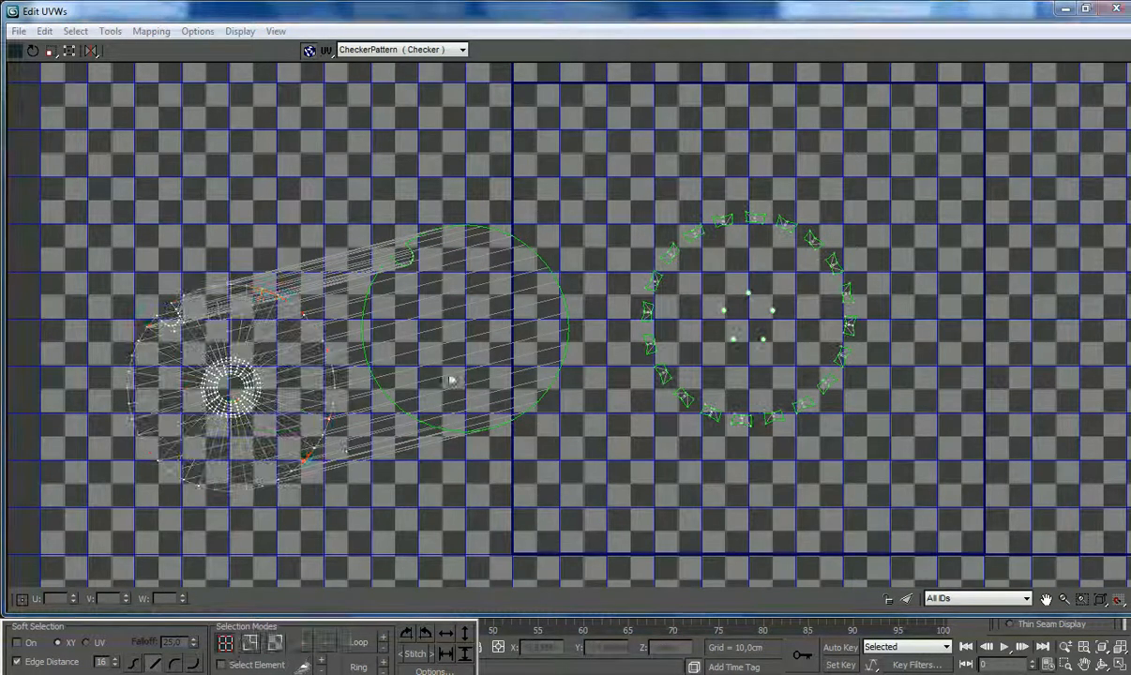
{"action": "left_click", "coordinate": [399, 285]}
{"action": "left_click_drag", "start_coordinate": [348, 450], "coordinate": [589, 188]}
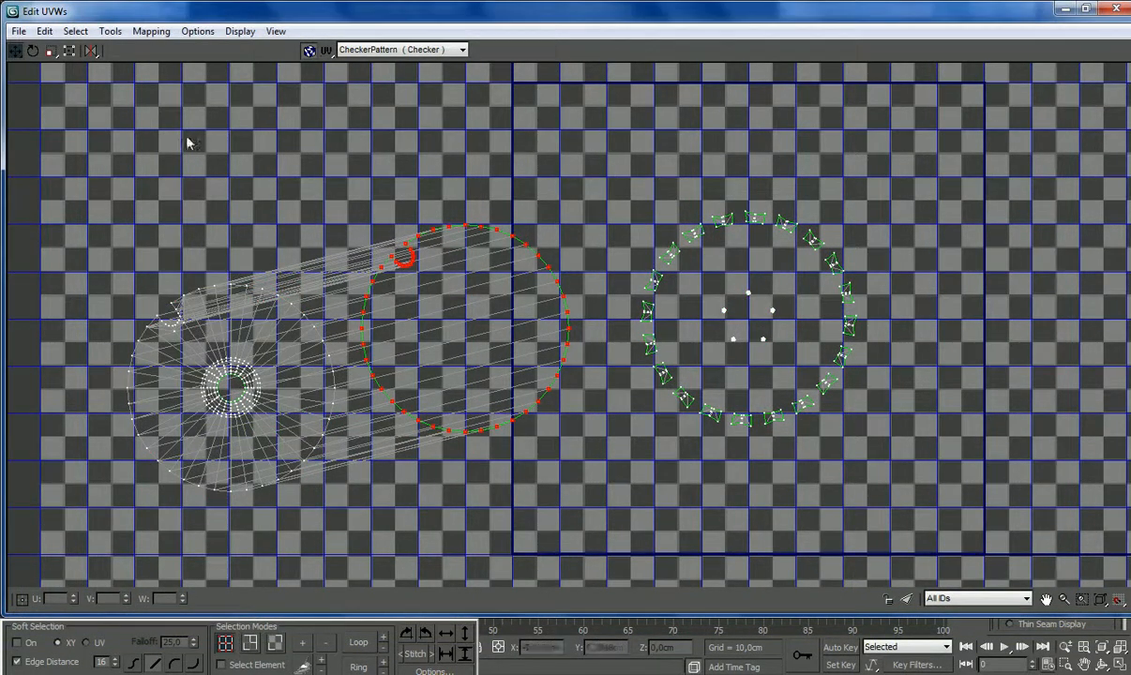
{"action": "left_click", "coordinate": [52, 52]}
{"action": "left_click_drag", "start_coordinate": [364, 321], "coordinate": [354, 317]}
{"action": "left_click", "coordinate": [32, 49]}
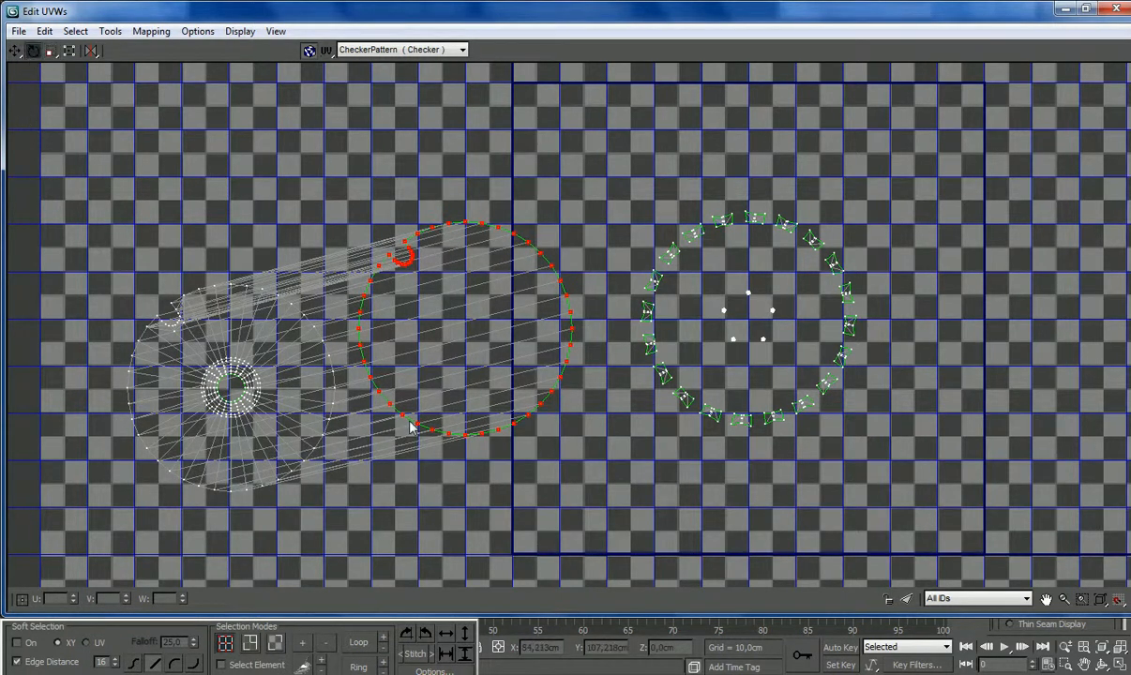
{"action": "left_click", "coordinate": [14, 51]}
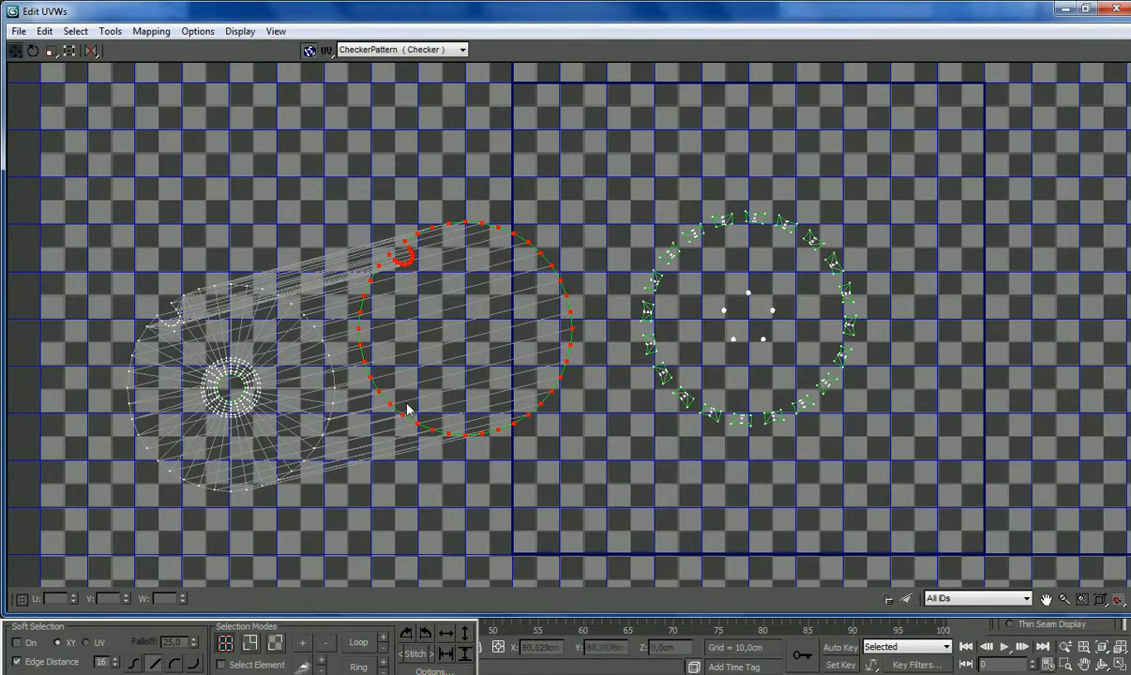
{"action": "left_click_drag", "start_coordinate": [401, 417], "coordinate": [165, 477]}
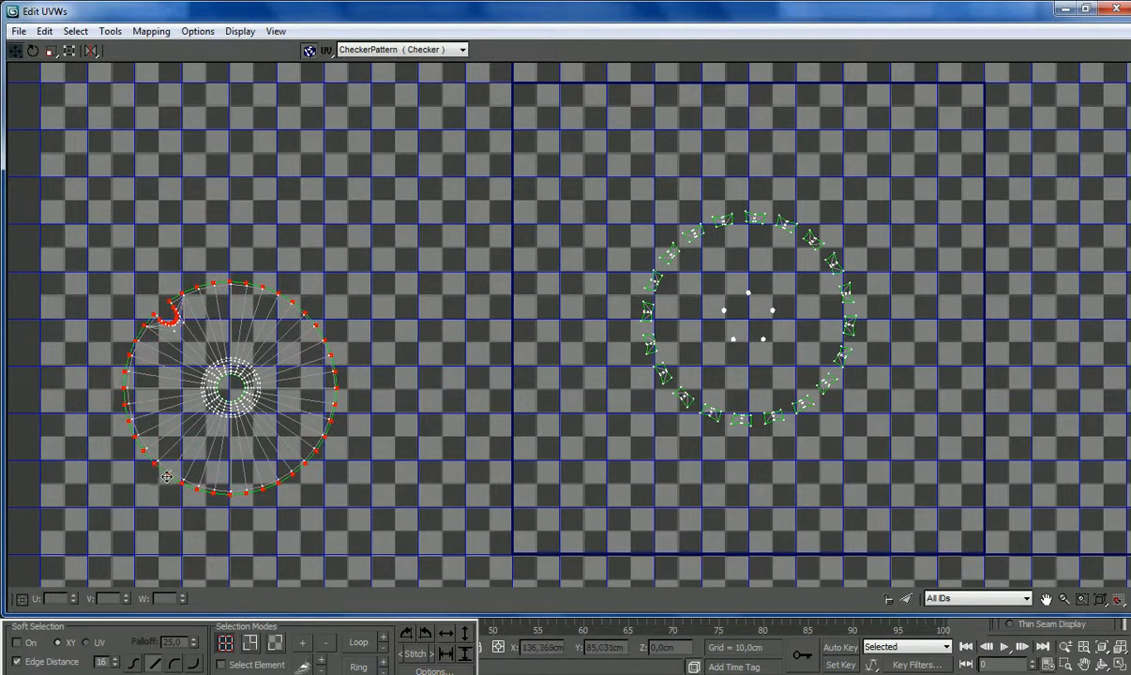
Step: Reduce the selection to the rim vertices along the disc's notch and scale them down to separate them from the inner notch edge
{"action": "scroll", "coordinate": [167, 475], "scroll_direction": "up", "scroll_amount": 2}
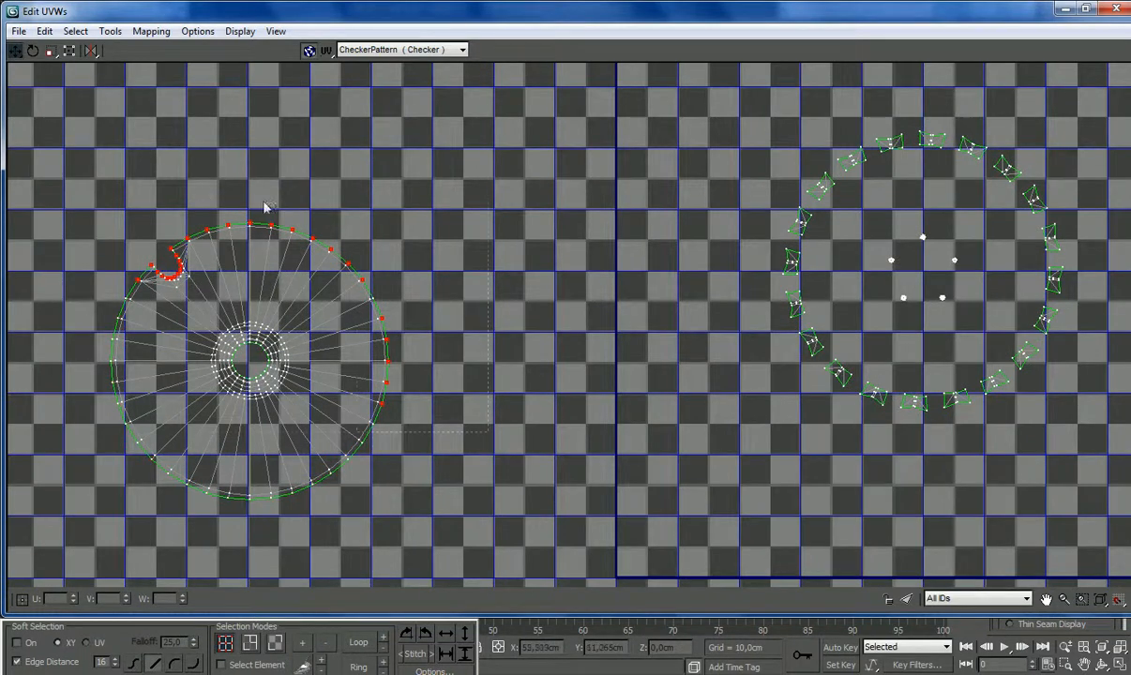
{"action": "scroll", "coordinate": [121, 281], "scroll_direction": "up", "scroll_amount": 5}
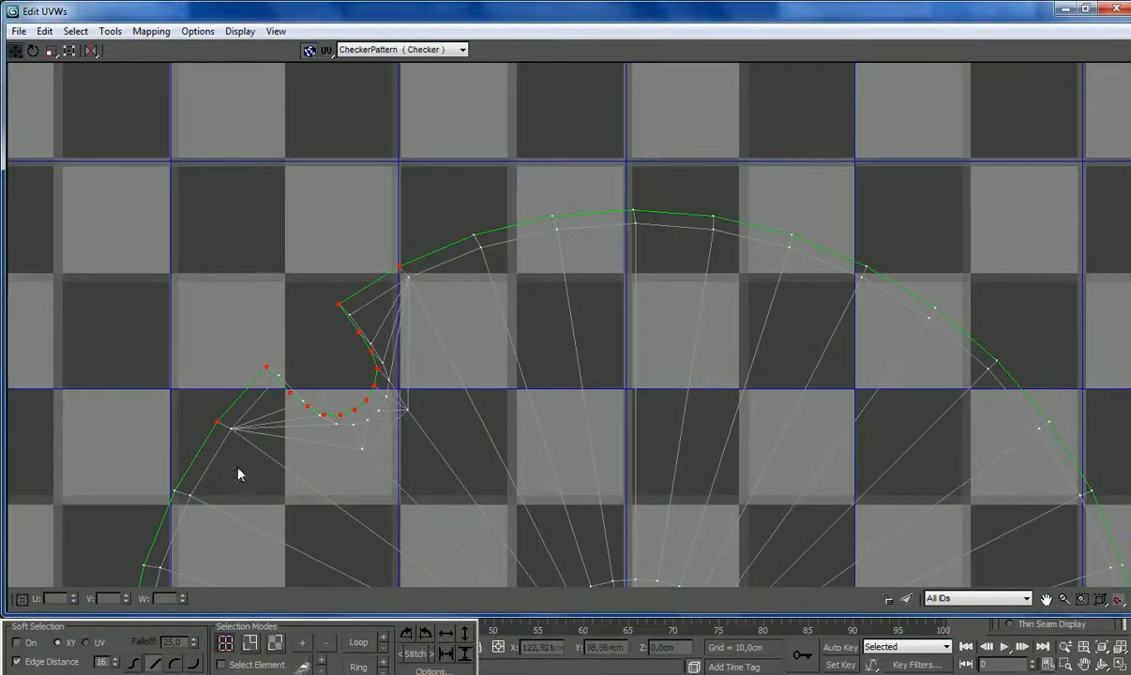
{"action": "scroll", "coordinate": [381, 351], "scroll_direction": "up", "scroll_amount": 2}
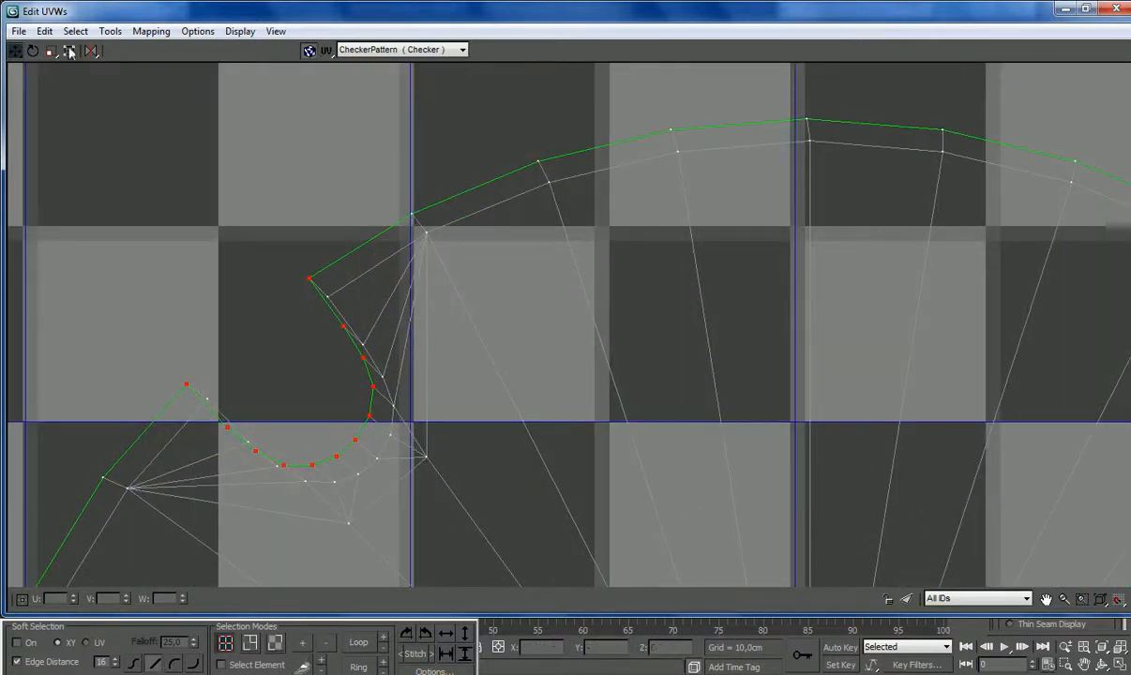
{"action": "left_click", "coordinate": [50, 49]}
{"action": "mouse_move", "coordinate": [191, 389]}
{"action": "left_mouse_down"}
{"action": "mouse_move", "coordinate": [200, 368]}
{"action": "mouse_move", "coordinate": [193, 354]}
{"action": "mouse_move", "coordinate": [207, 375]}
{"action": "left_mouse_up"}
{"action": "left_click", "coordinate": [14, 50]}
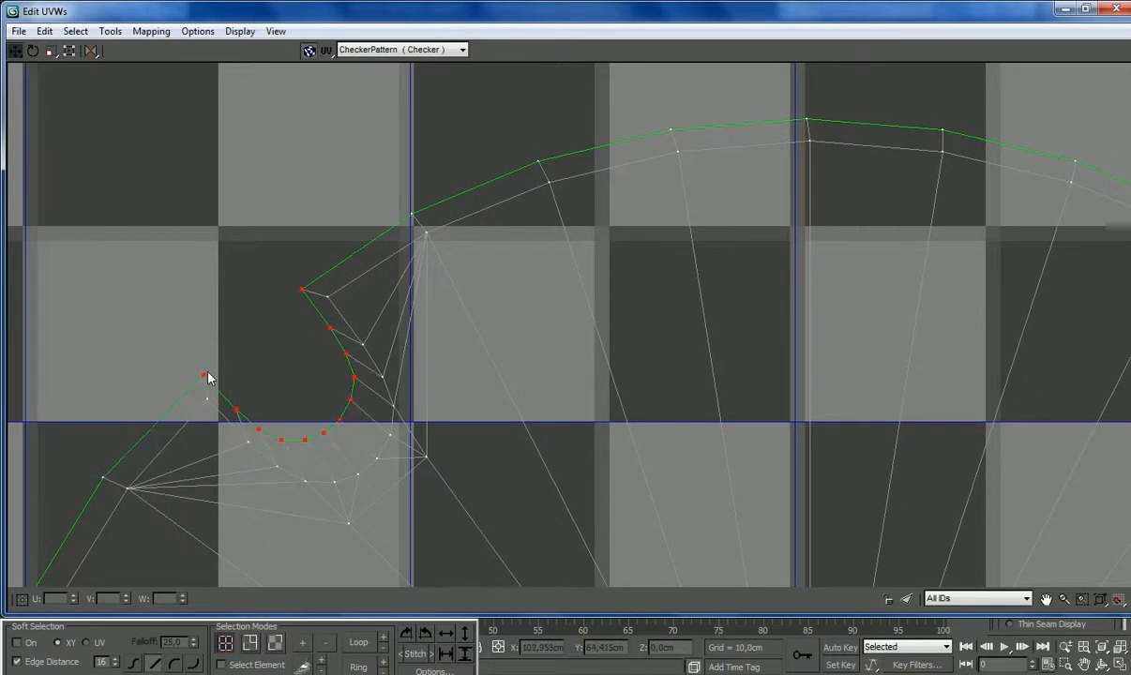
Step: Move the ring of tab shells and the bolt shells out of the UV square to just above the disc shell
{"action": "scroll", "coordinate": [222, 330], "scroll_direction": "down", "scroll_amount": 6}
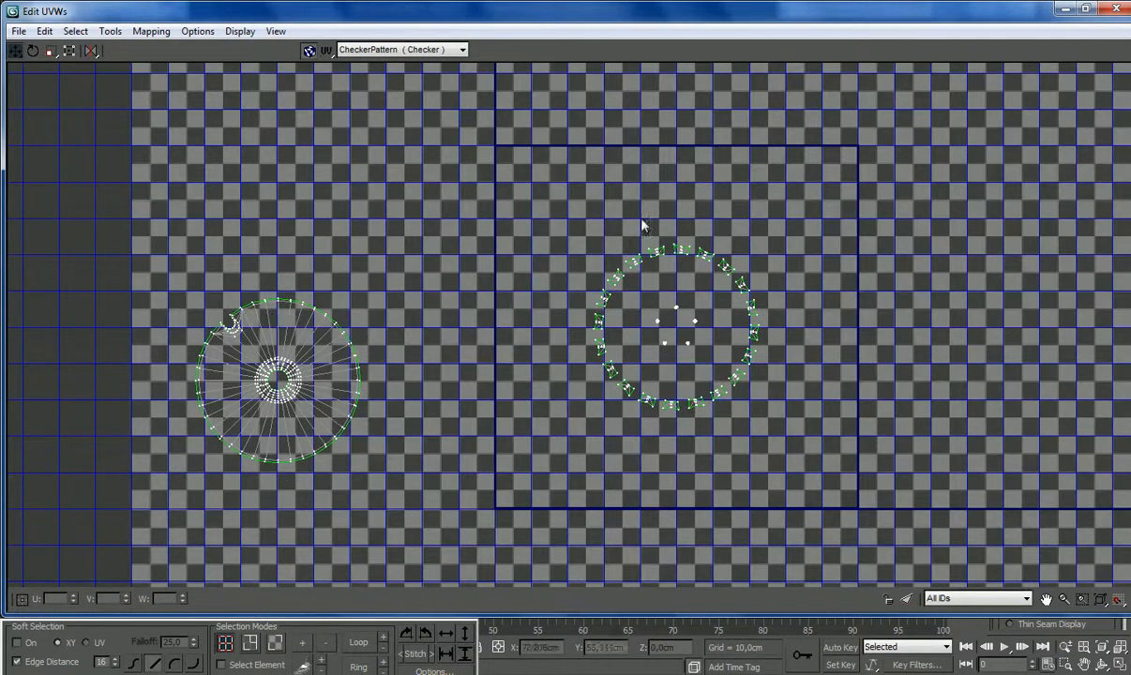
{"action": "left_click_drag", "start_coordinate": [722, 424], "coordinate": [770, 418]}
{"action": "left_click_drag", "start_coordinate": [750, 362], "coordinate": [358, 241]}
{"action": "left_click", "coordinate": [417, 294]}
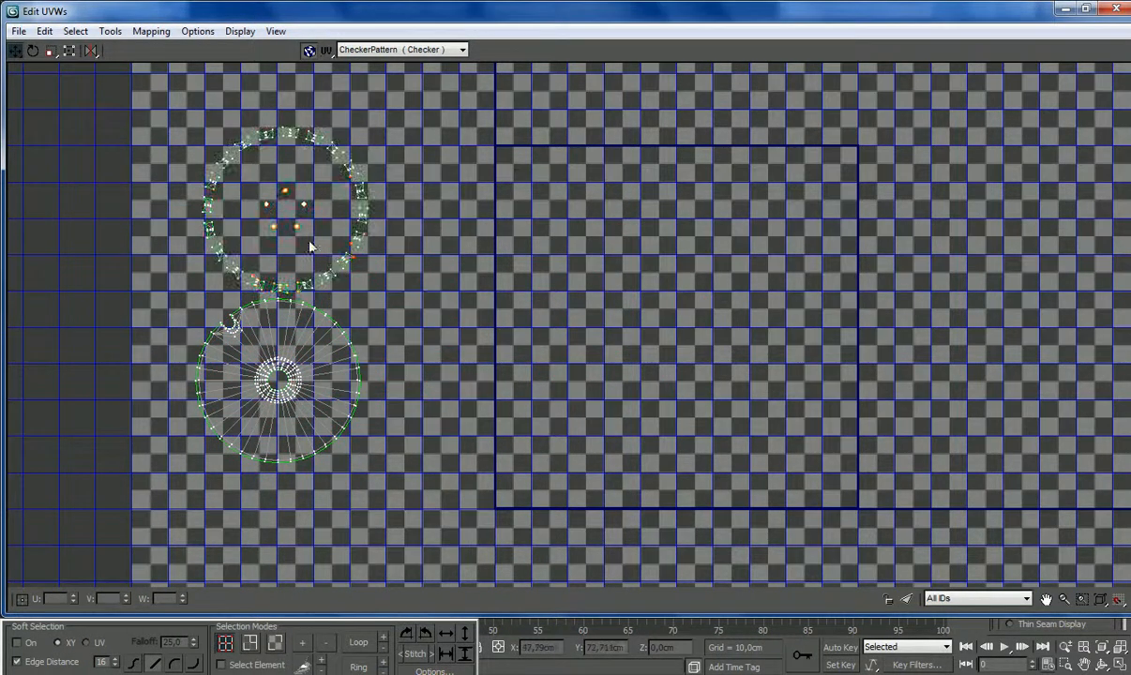
{"action": "scroll", "coordinate": [268, 181], "scroll_direction": "up", "scroll_amount": 4}
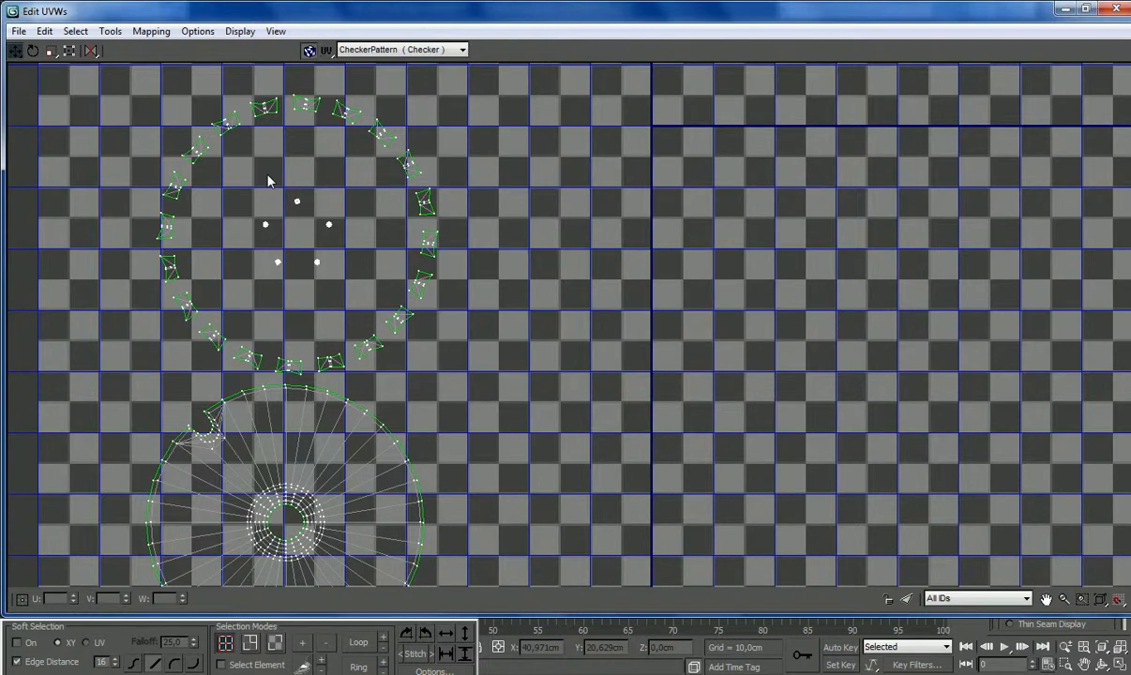
{"action": "scroll", "coordinate": [268, 181], "scroll_direction": "down", "scroll_amount": 4}
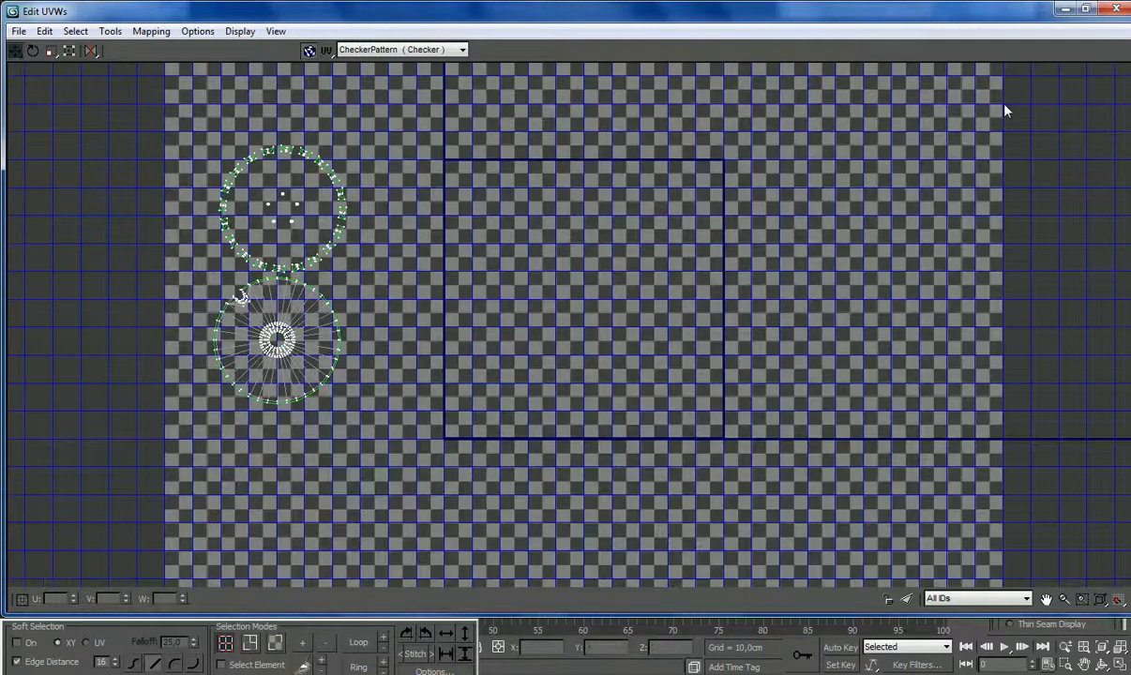
Step: Select all faces of the tab shells in the ring, without the bolts, and rotate the ring slightly to straighten it on the vertical axis
{"action": "left_click", "coordinate": [278, 644]}
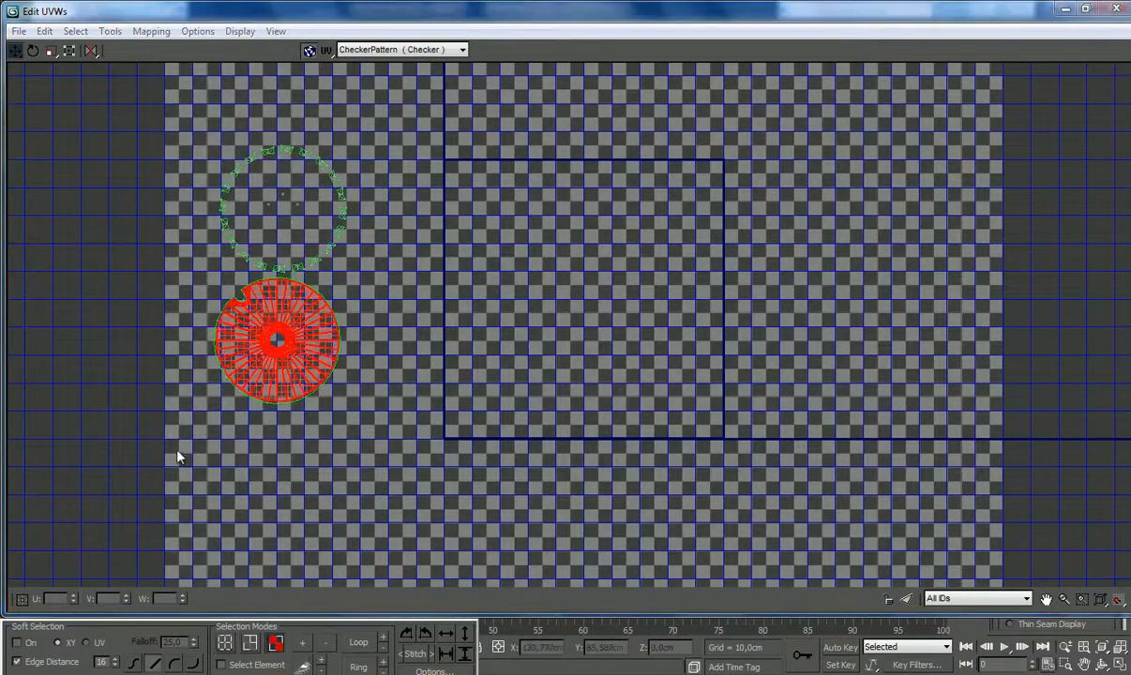
{"action": "left_click", "coordinate": [340, 424]}
{"action": "scroll", "coordinate": [230, 159], "scroll_direction": "up", "scroll_amount": 4}
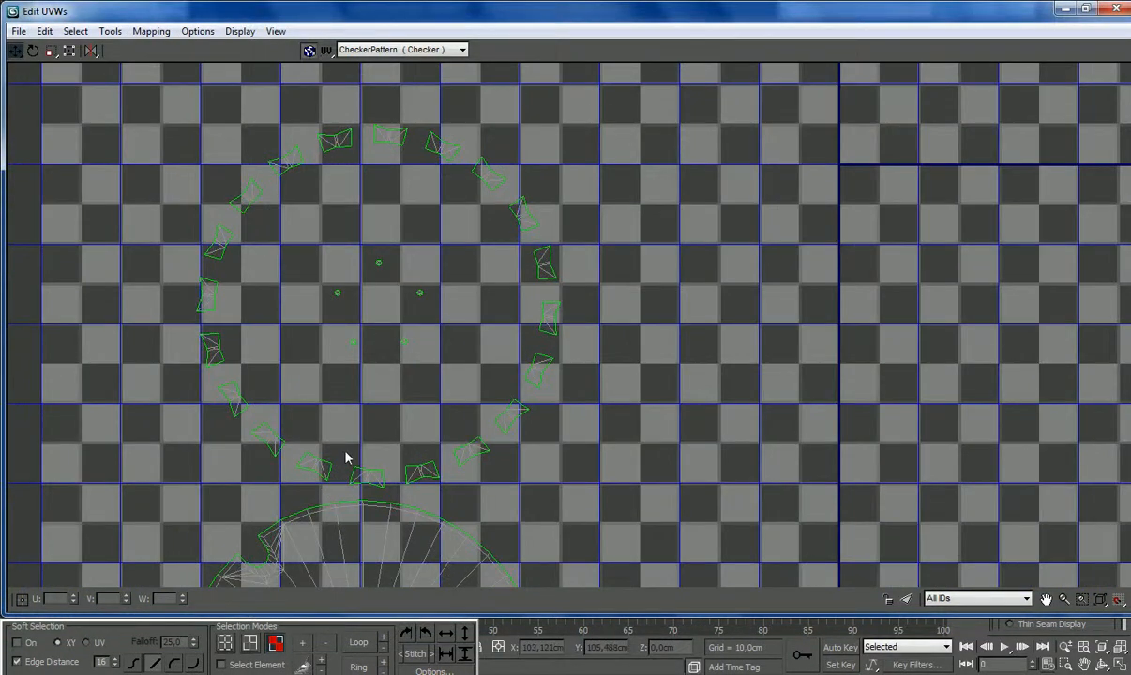
{"action": "left_click_drag", "start_coordinate": [477, 434], "coordinate": [500, 430]}
{"action": "left_click_drag", "start_coordinate": [639, 463], "coordinate": [514, 189], "text": "ctrl"}
{"action": "left_click_drag", "start_coordinate": [280, 173], "coordinate": [251, 181], "text": "ctrl"}
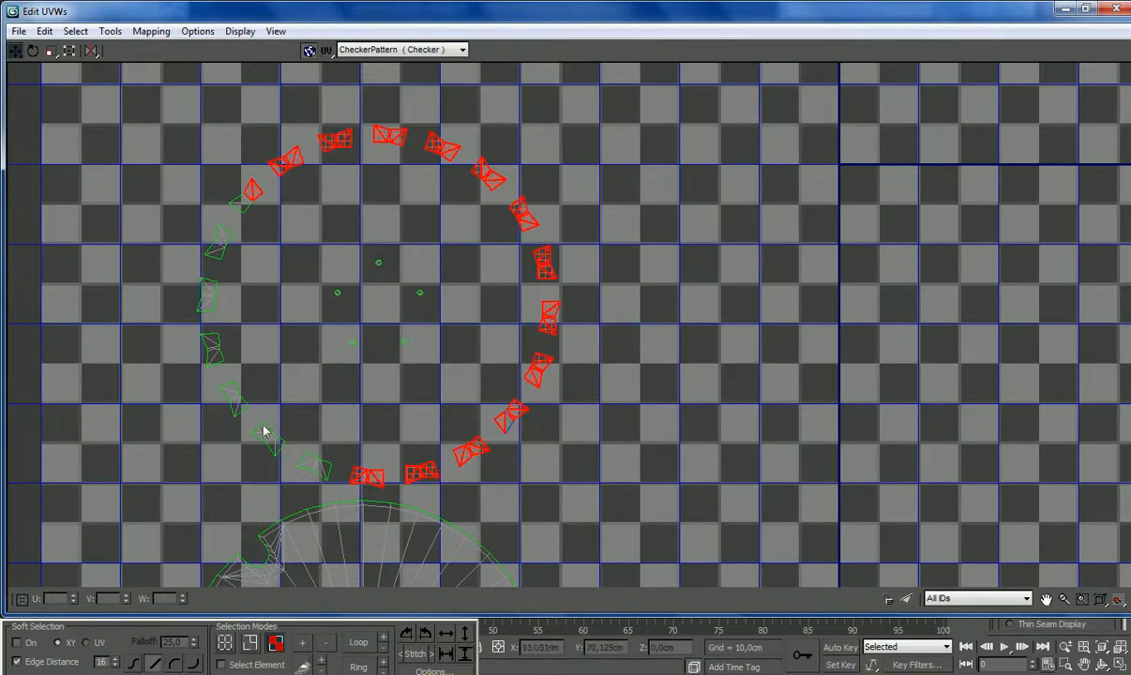
{"action": "left_click_drag", "start_coordinate": [300, 477], "coordinate": [303, 463], "text": "ctrl"}
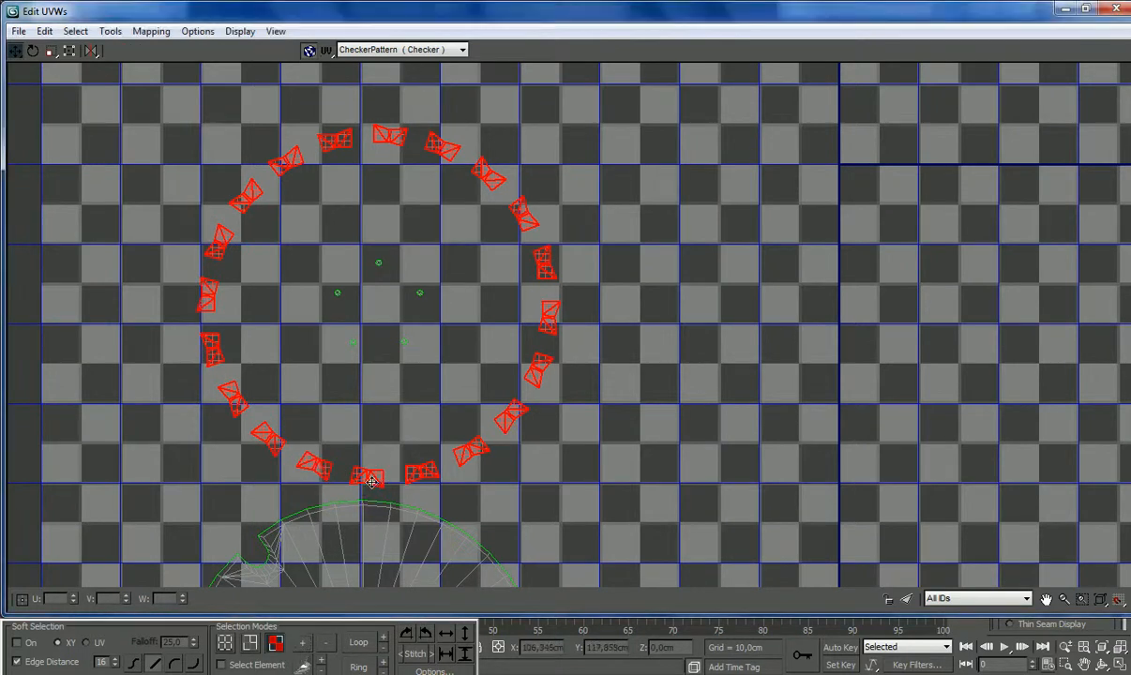
{"action": "scroll", "coordinate": [373, 479], "scroll_direction": "up", "scroll_amount": 10}
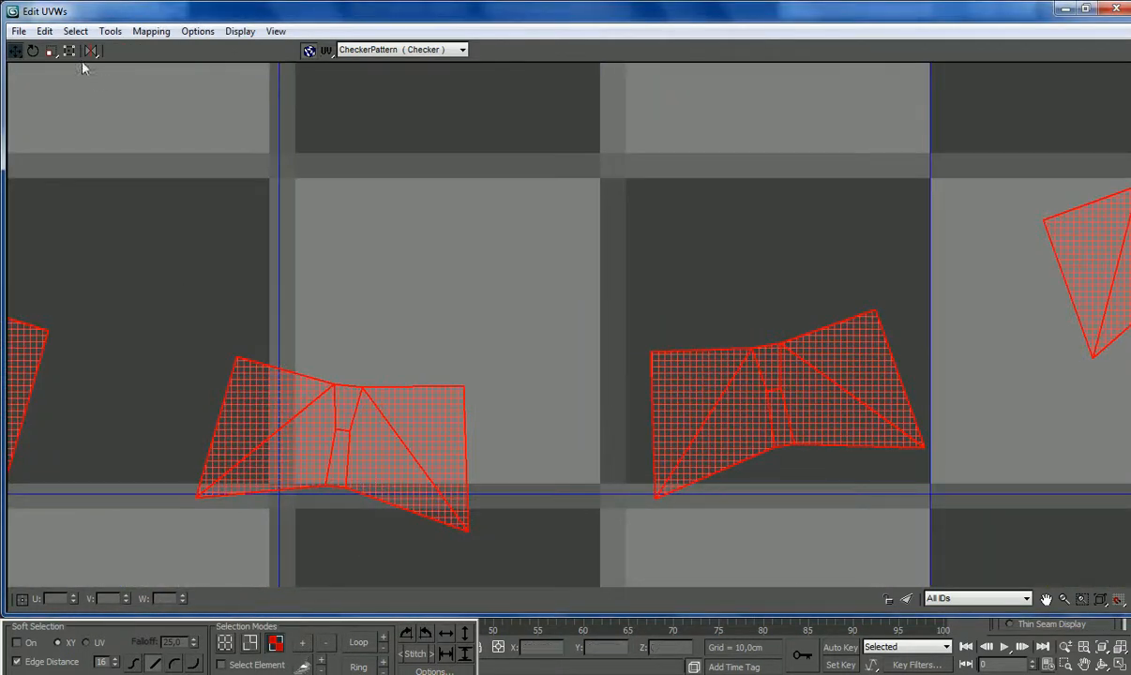
{"action": "left_click", "coordinate": [35, 53]}
{"action": "left_click_drag", "start_coordinate": [306, 434], "coordinate": [306, 436]}
{"action": "scroll", "coordinate": [315, 441], "scroll_direction": "down", "scroll_amount": 6}
Step: Select the tab shells in the right half of the ring and mirror them horizontally
{"action": "left_click", "coordinate": [465, 438]}
{"action": "left_click_drag", "start_coordinate": [453, 456], "coordinate": [377, 386]}
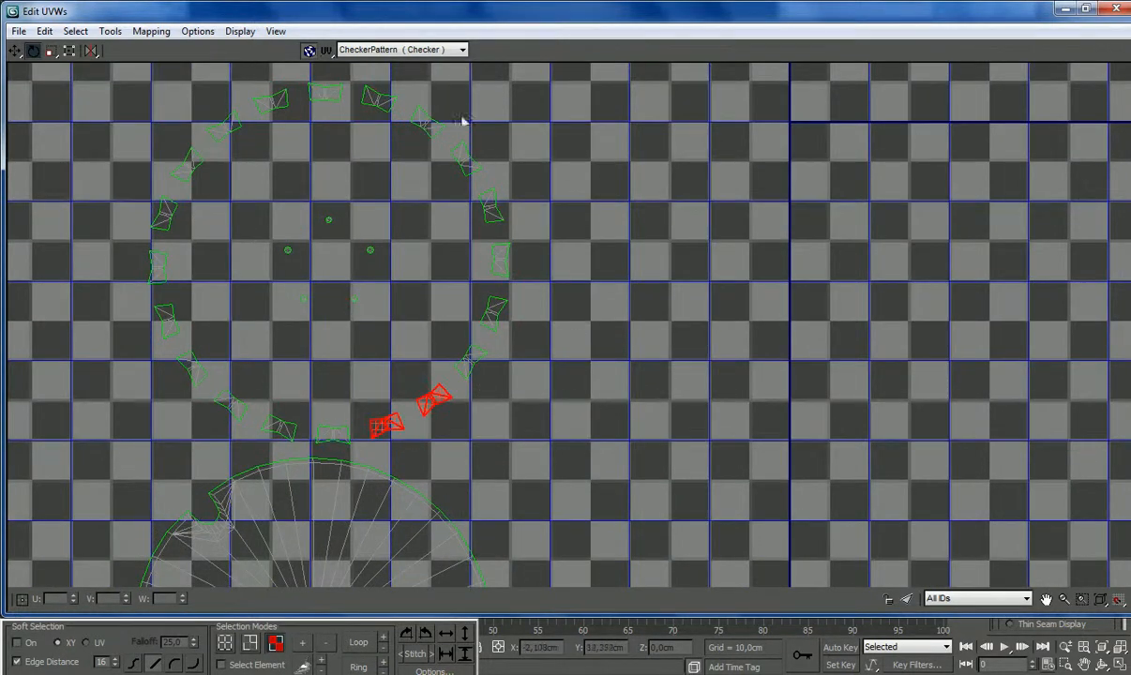
{"action": "left_click_drag", "start_coordinate": [383, 85], "coordinate": [383, 85]}
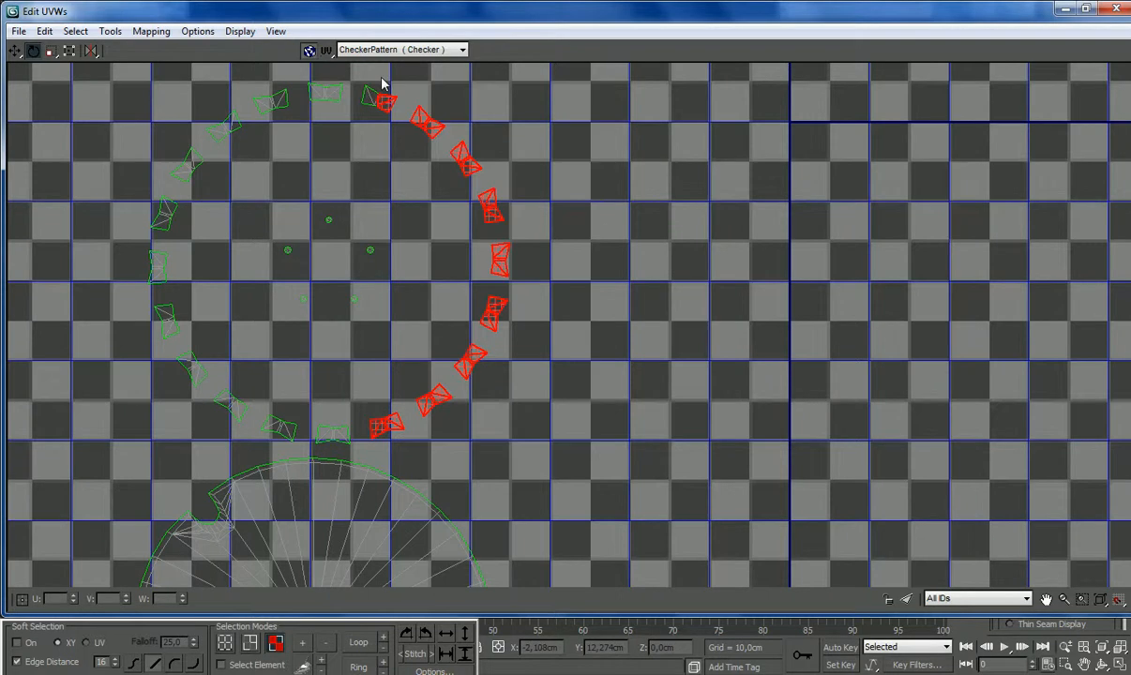
{"action": "left_click", "coordinate": [91, 52]}
{"action": "key", "text": "ctrl+z"}
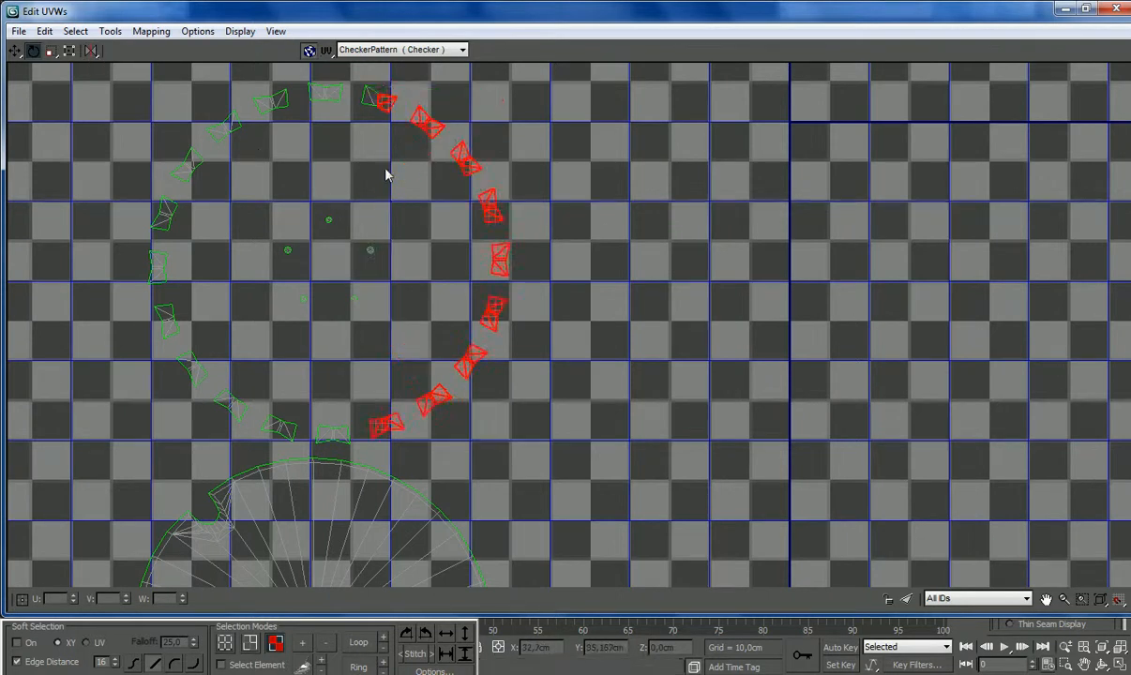
{"action": "left_click", "coordinate": [90, 53]}
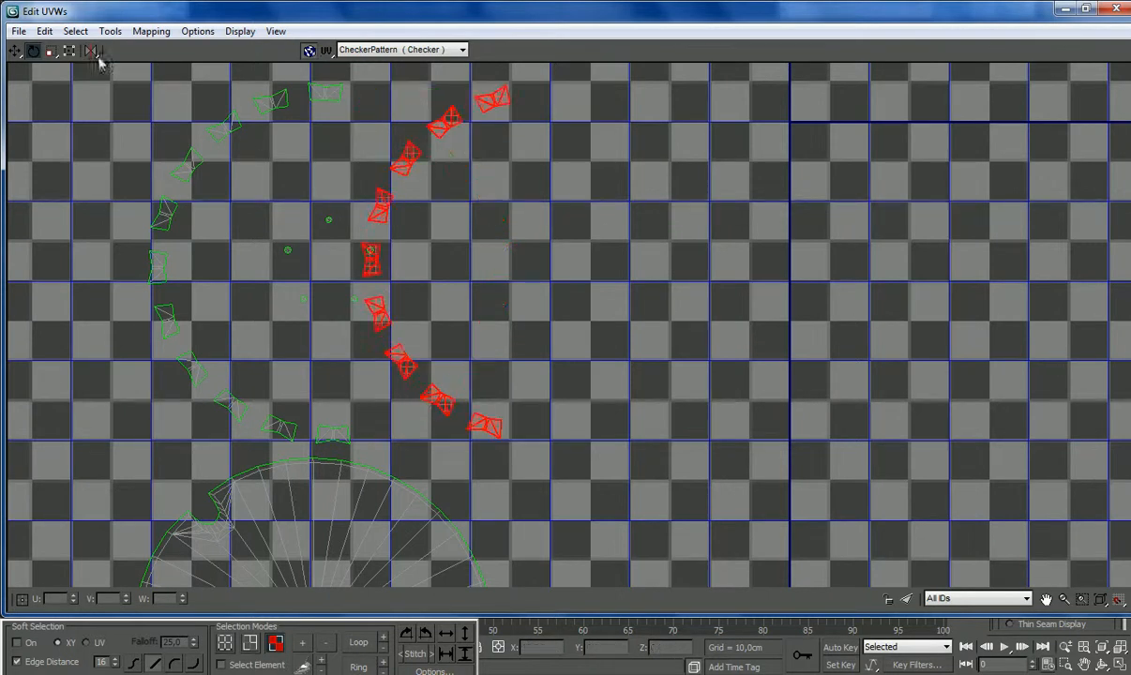
{"action": "left_click", "coordinate": [14, 52]}
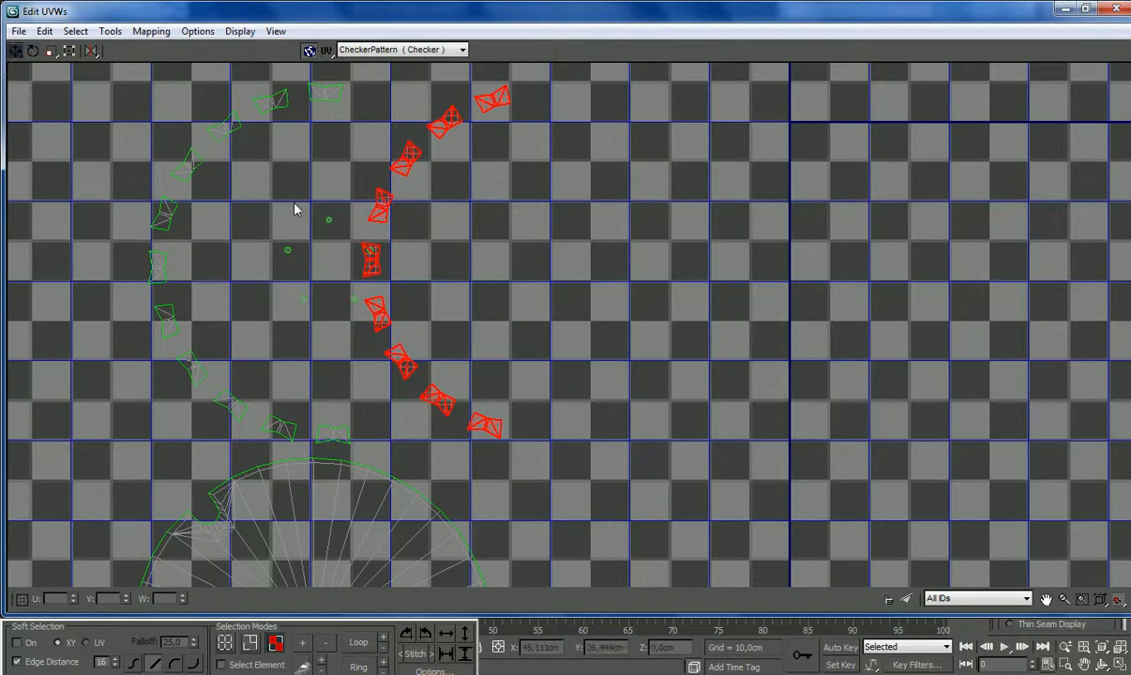
Step: Undo the last move and the horizontal mirroring of the tab shells in the ring's right half, and clear the selection
{"action": "left_click_drag", "start_coordinate": [367, 252], "coordinate": [227, 267]}
{"action": "key", "text": "ctrl+z"}
{"action": "key", "text": "ctrl+z"}
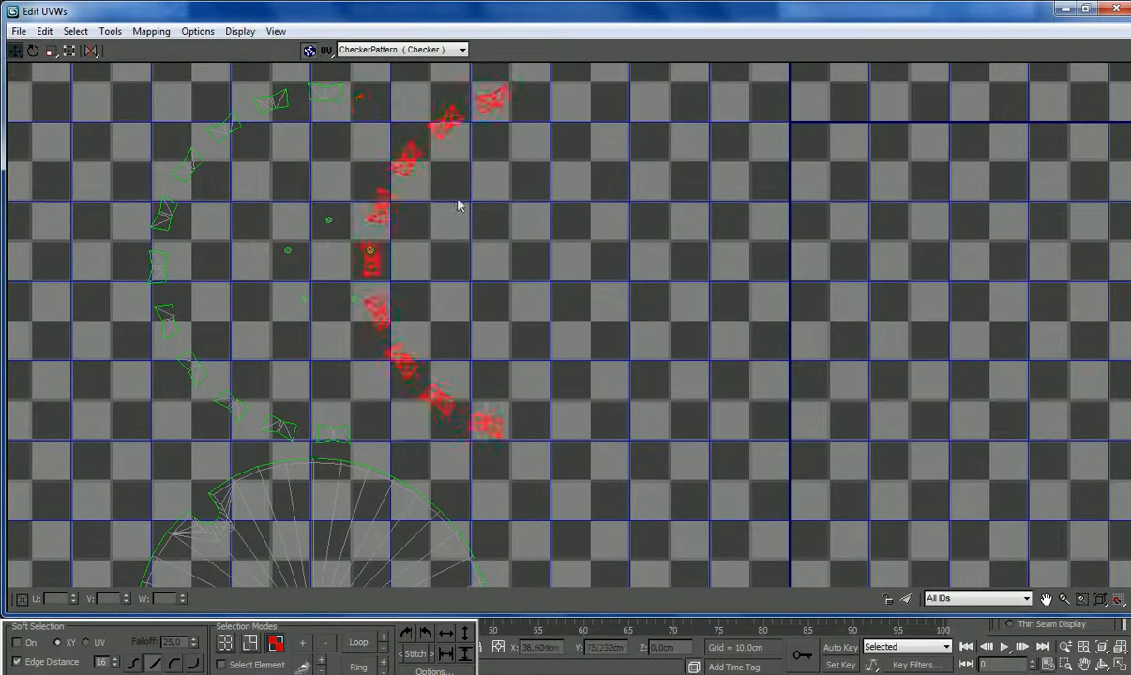
{"action": "left_click", "coordinate": [619, 344]}
{"action": "scroll", "coordinate": [489, 272], "scroll_direction": "down", "scroll_amount": 3}
{"action": "scroll", "coordinate": [489, 278], "scroll_direction": "down", "scroll_amount": 2}
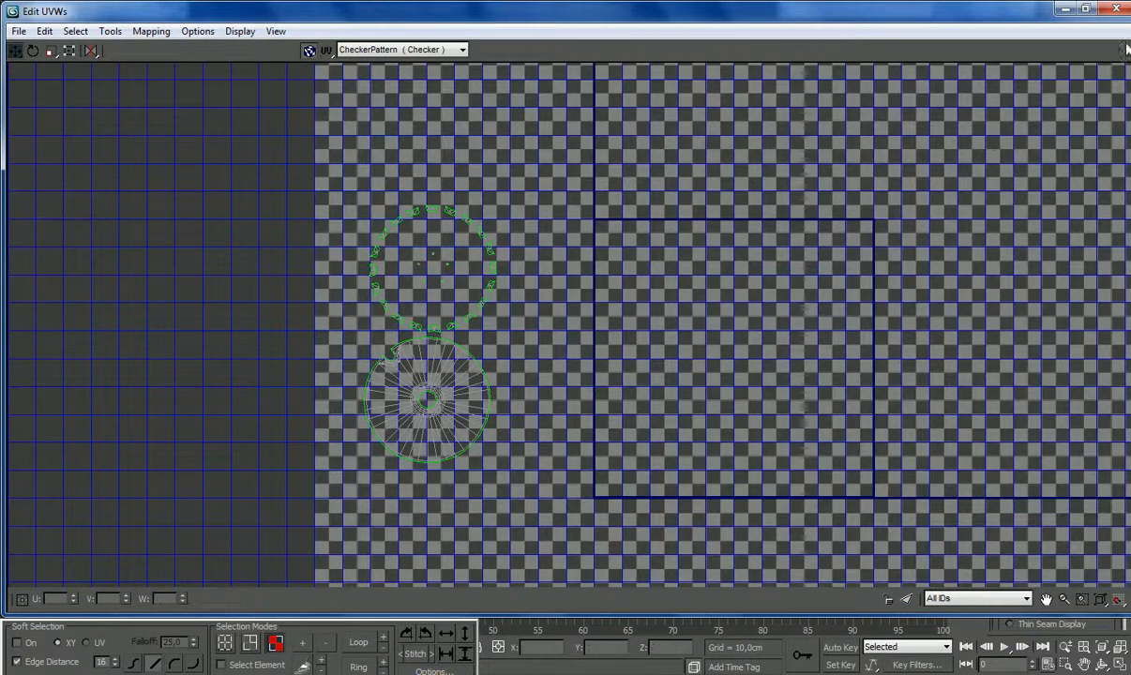
Step: Close the UV editor and collapse the wheel cap's Unwrap UVW and Symmetry modifiers into its Editable Poly
{"action": "left_click", "coordinate": [1116, 9]}
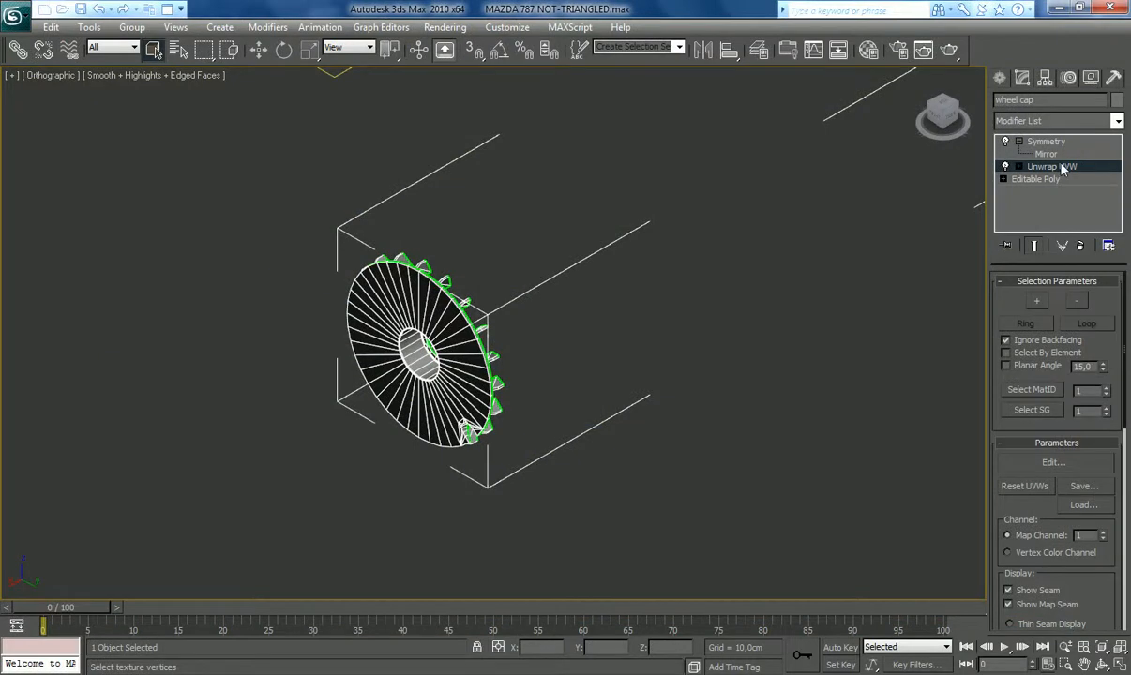
{"action": "right_click", "coordinate": [1066, 170]}
{"action": "left_click", "coordinate": [949, 309]}
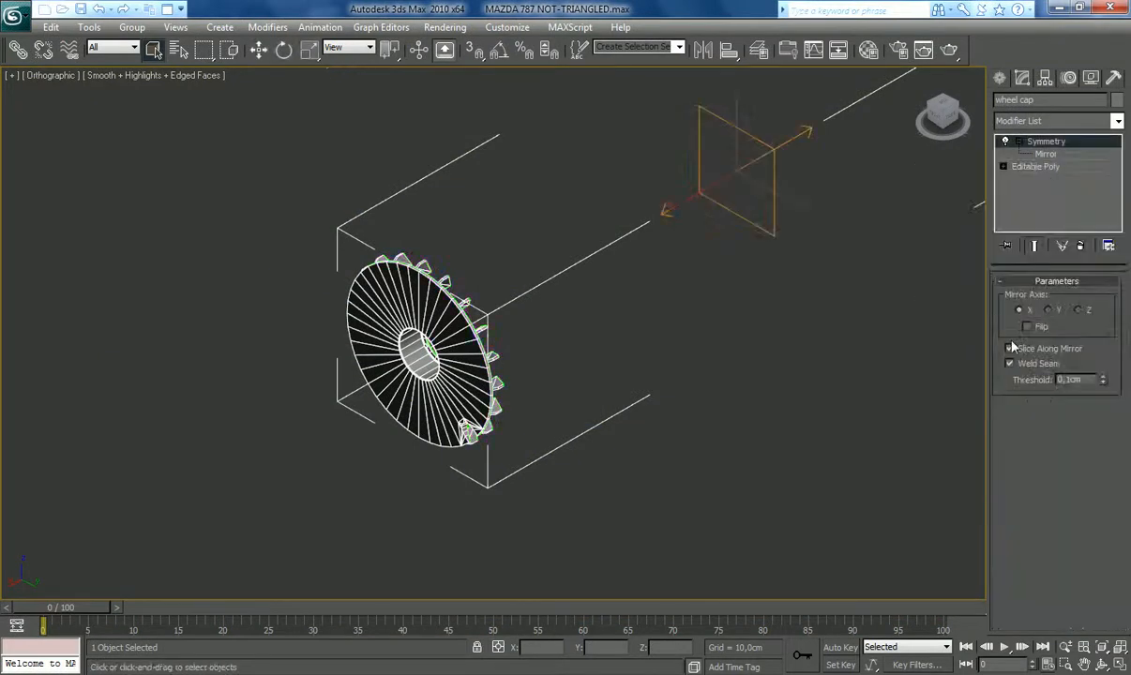
{"action": "right_click", "coordinate": [1038, 143]}
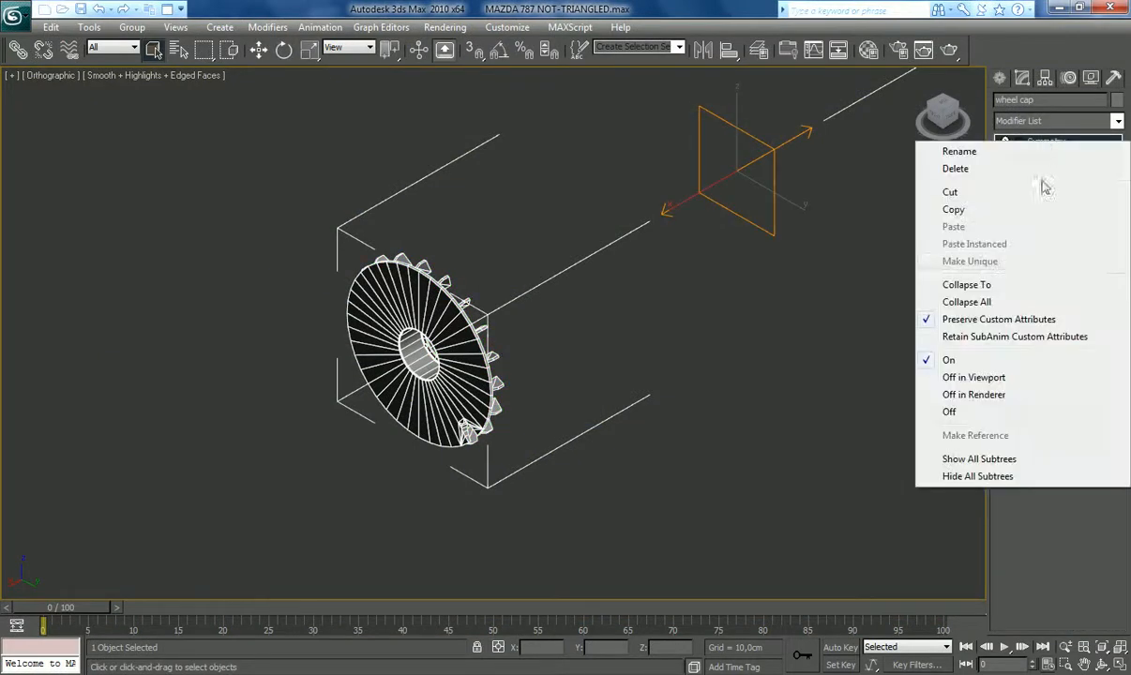
{"action": "left_click", "coordinate": [976, 284]}
{"action": "left_click", "coordinate": [1105, 654]}
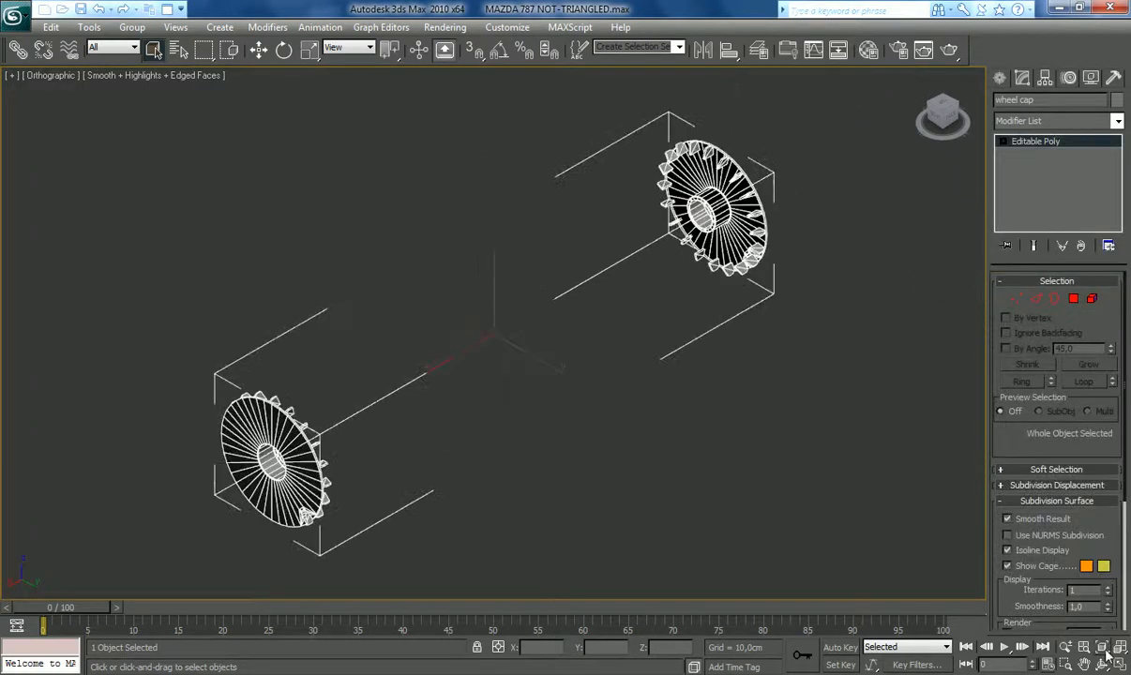
Step: Select all elements of both wheel caps and set their material ID to 9
{"action": "left_click", "coordinate": [1091, 299]}
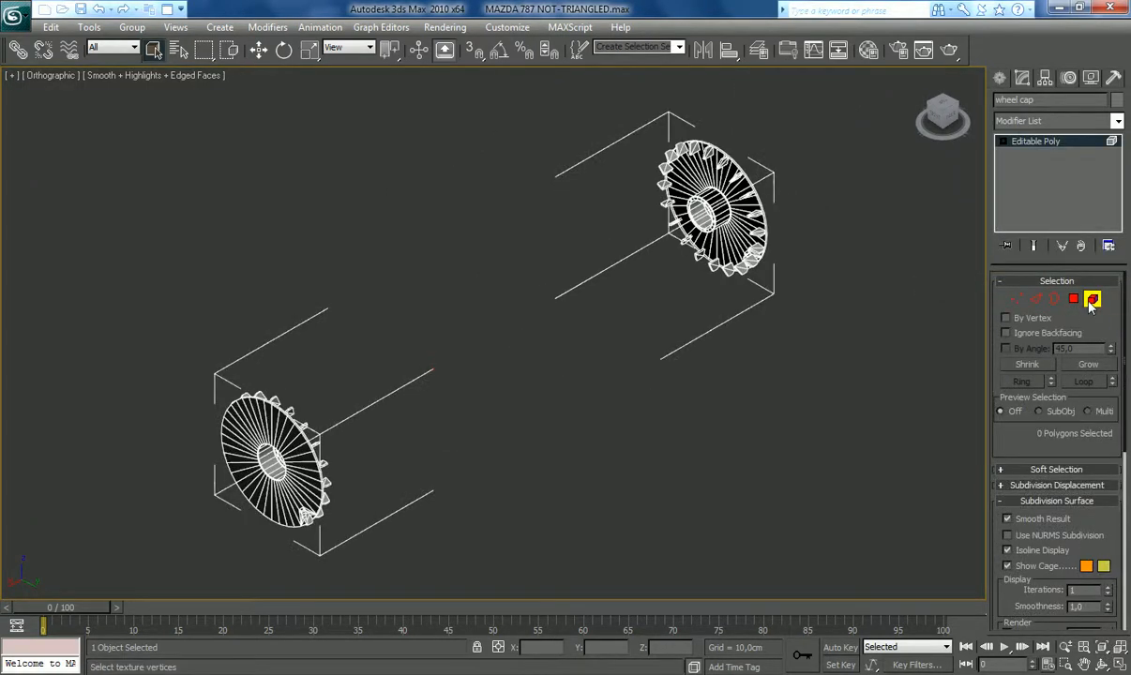
{"action": "key", "text": "ctrl+a"}
{"action": "left_click", "coordinate": [1059, 501]}
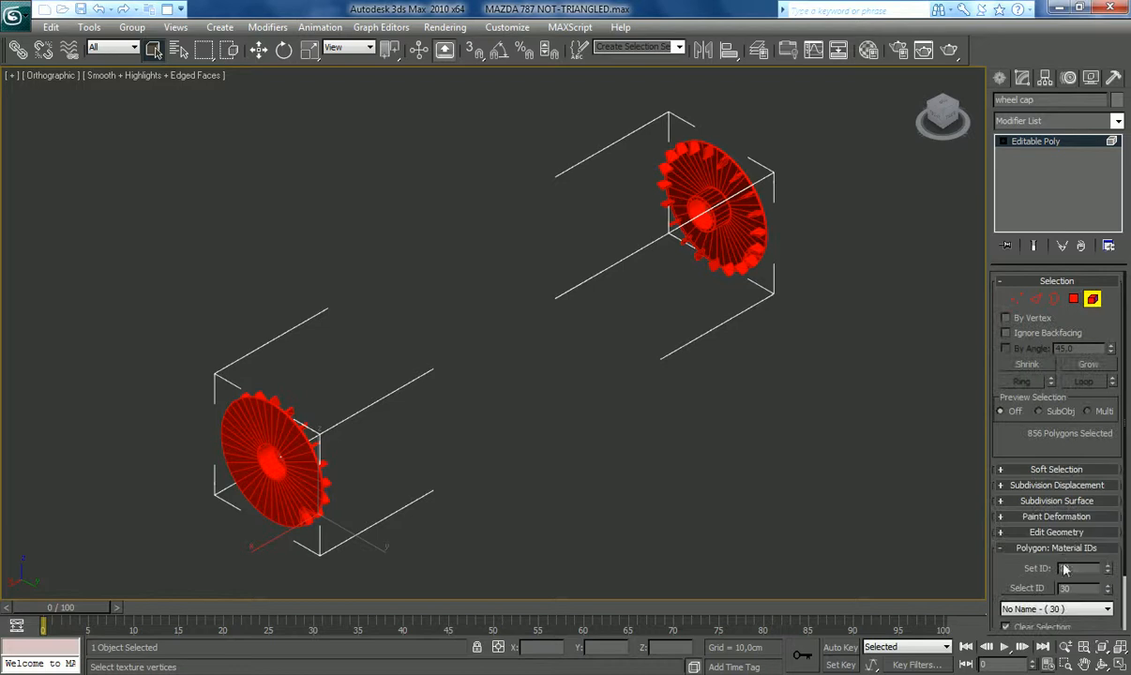
{"action": "key", "text": "Return"}
{"action": "left_click", "coordinate": [1087, 664]}
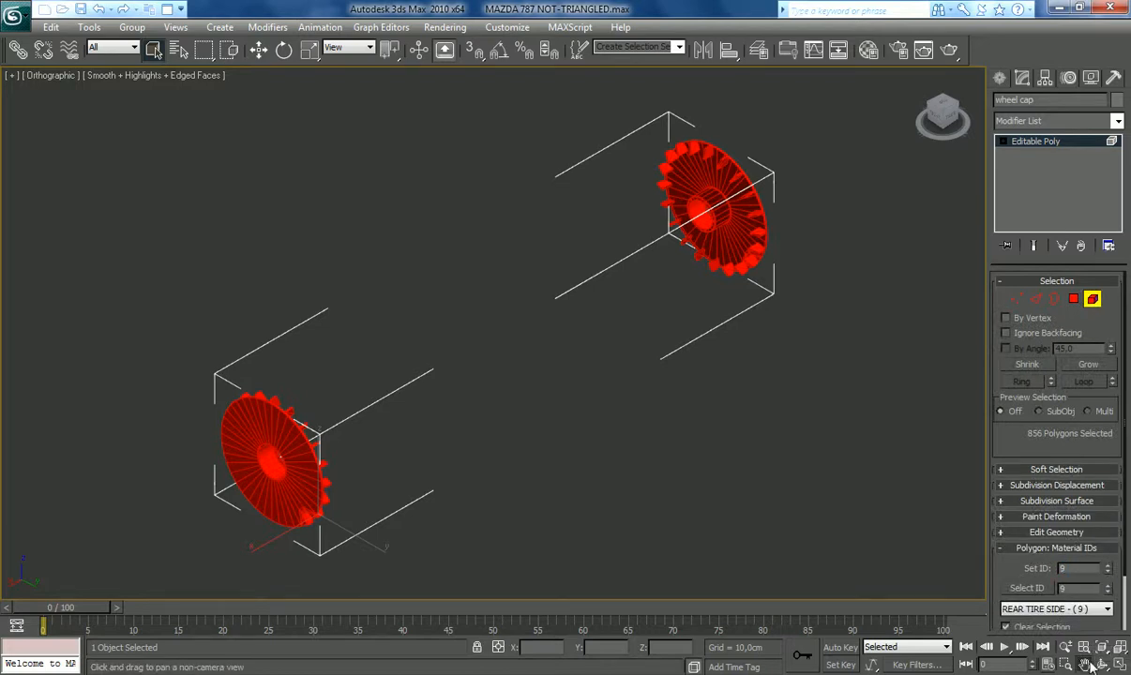
{"action": "scroll", "coordinate": [563, 446], "scroll_direction": "down", "scroll_amount": 2}
{"action": "left_click", "coordinate": [1090, 299]}
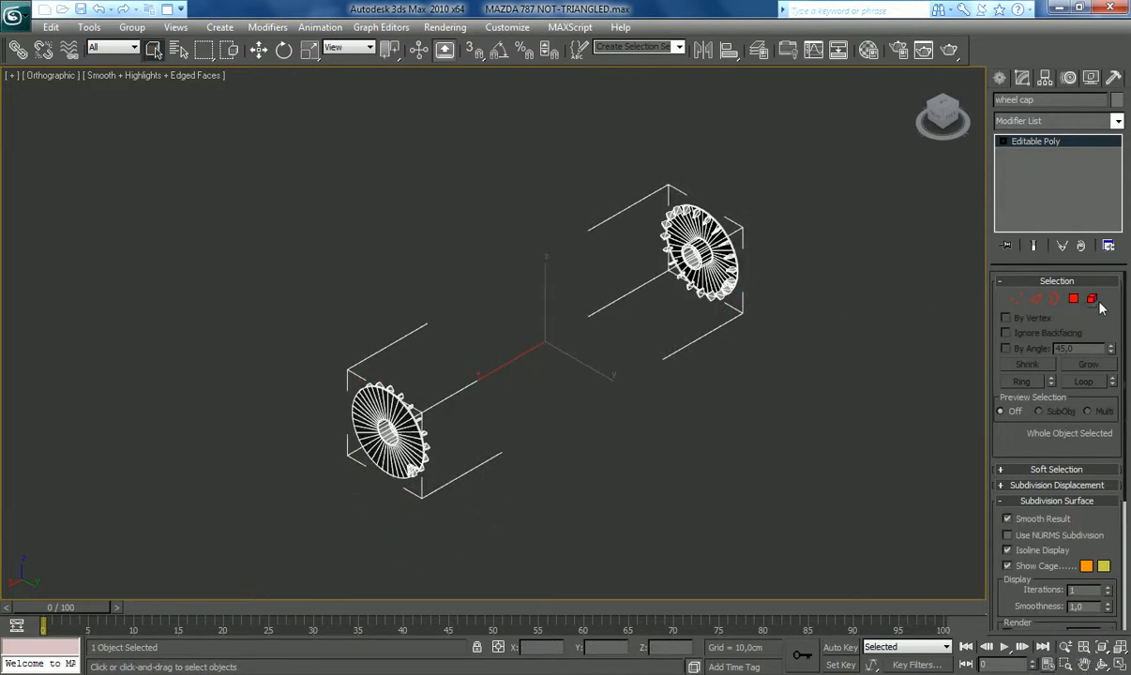
Step: List the objects of layer 0 (default) and rename the wheel cap object as CAP
{"action": "left_click", "coordinate": [759, 48]}
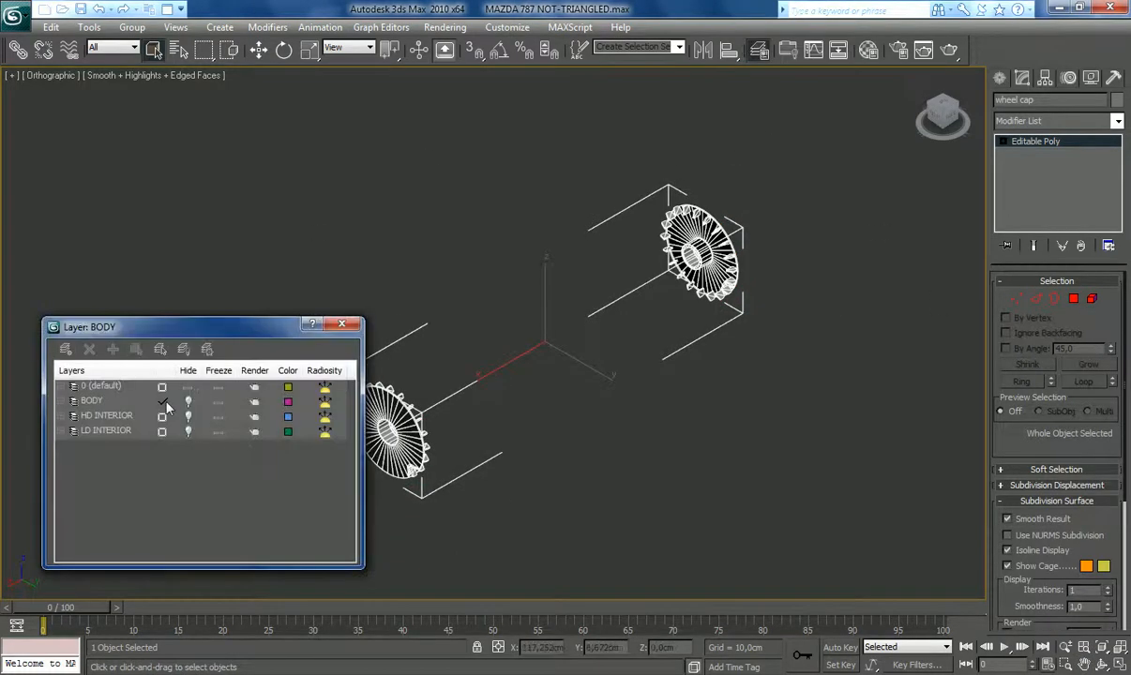
{"action": "left_click", "coordinate": [61, 385]}
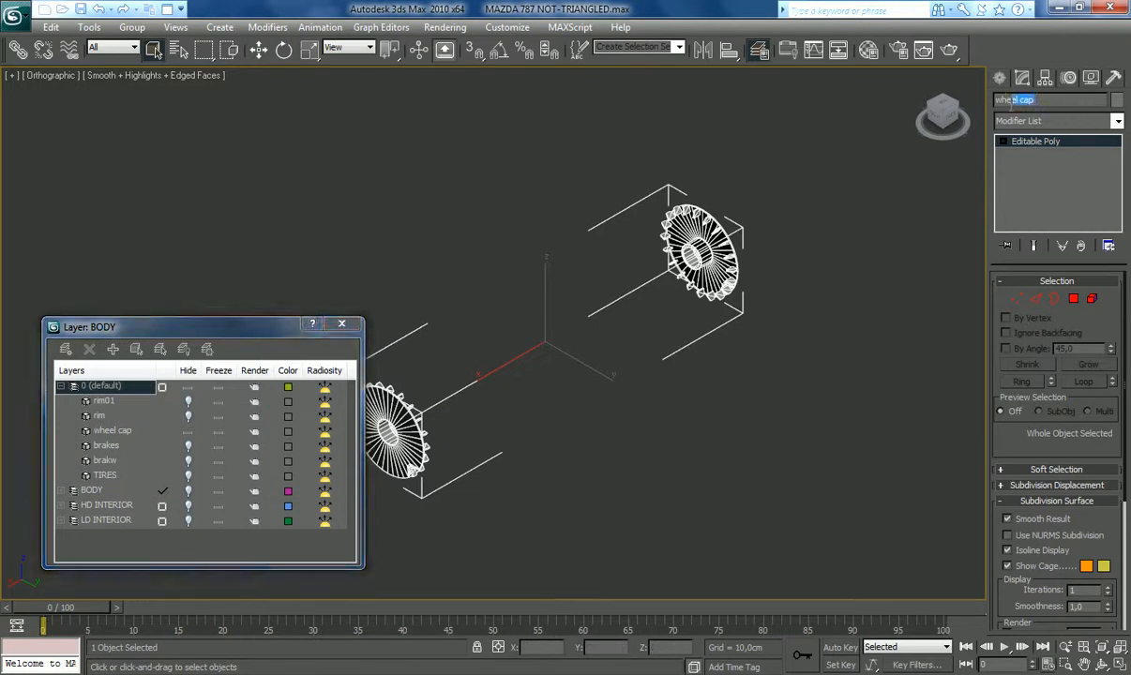
{"action": "type", "text": "c"}
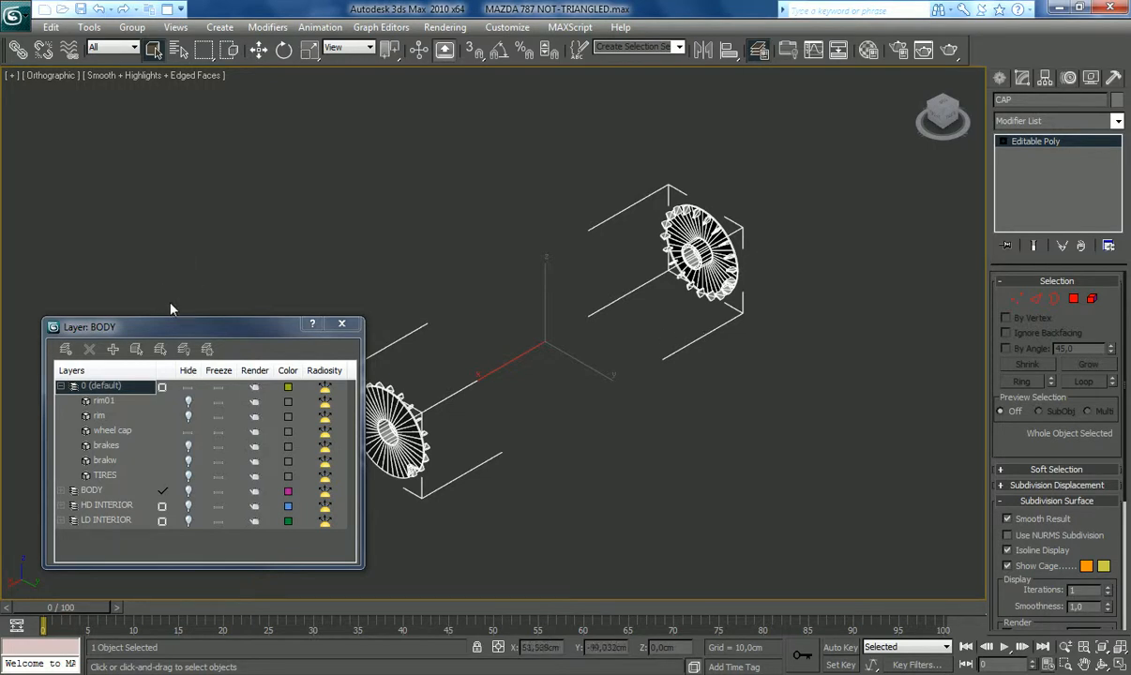
Step: Unhide the TIRES object and add it to the selection together with the cap
{"action": "left_click", "coordinate": [188, 476]}
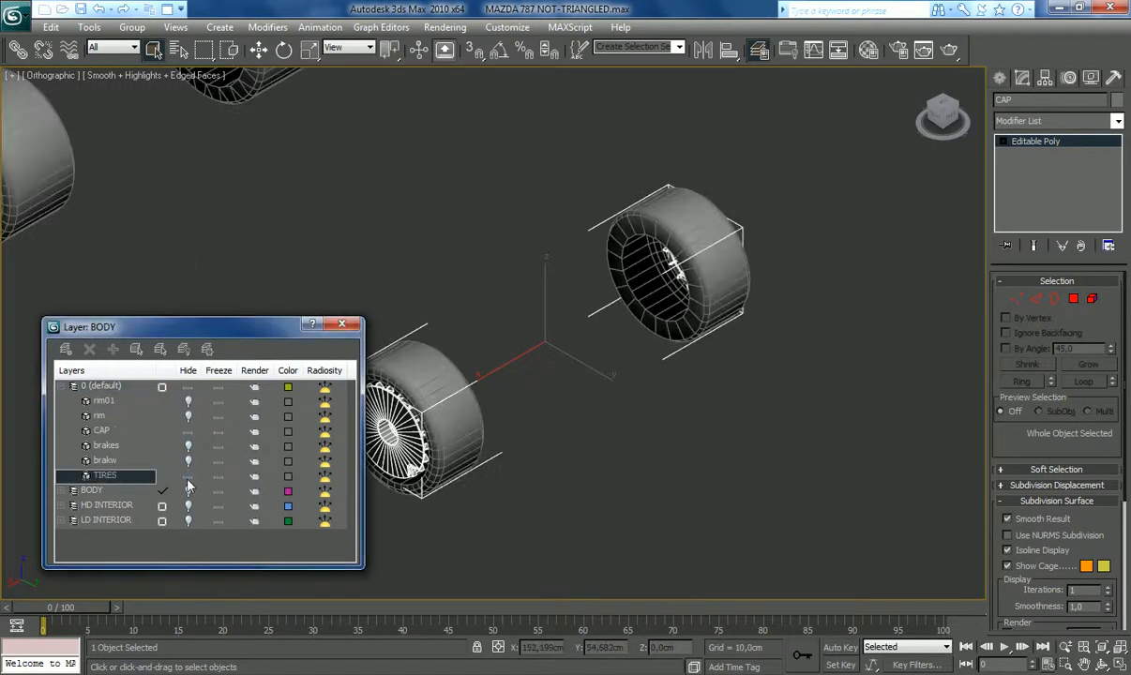
{"action": "left_click", "coordinate": [341, 324]}
{"action": "left_click", "coordinate": [454, 450], "text": "ctrl"}
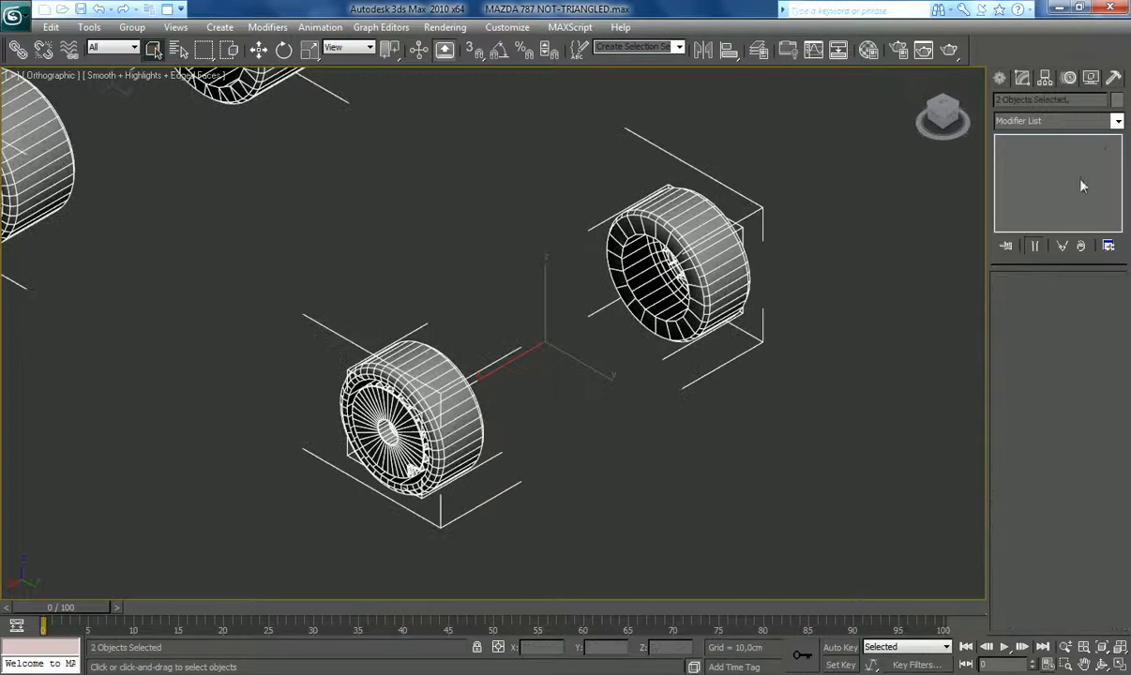
Step: Apply one Unwrap UVW modifier to the cap and tires, and show only the material ID 9 shells in the UV editor
{"action": "left_click", "coordinate": [1117, 121]}
{"action": "scroll", "coordinate": [1069, 422], "scroll_direction": "down", "scroll_amount": 10}
{"action": "left_click", "coordinate": [1073, 597]}
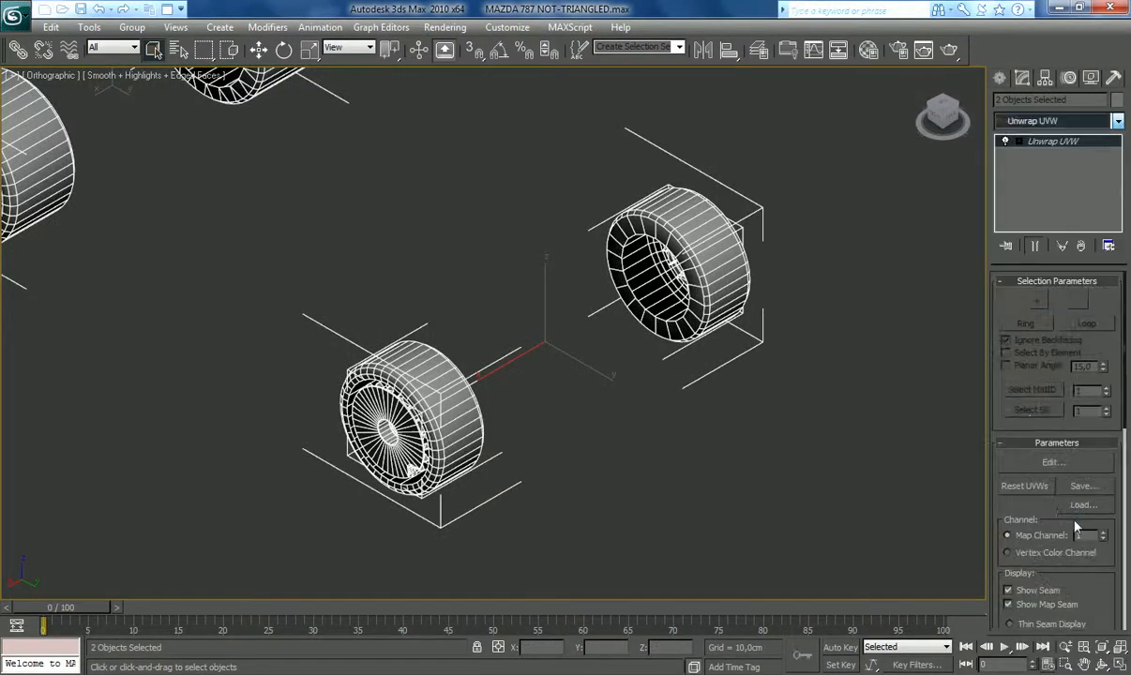
{"action": "left_click", "coordinate": [1053, 463]}
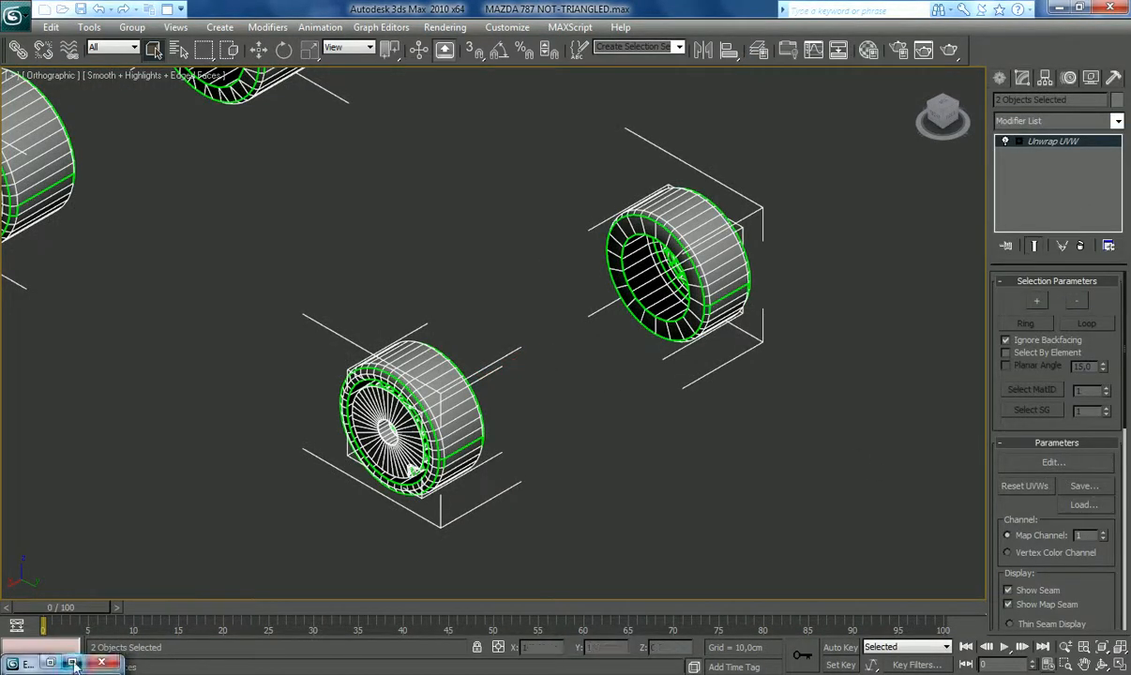
{"action": "left_click", "coordinate": [73, 663]}
{"action": "left_click", "coordinate": [977, 598]}
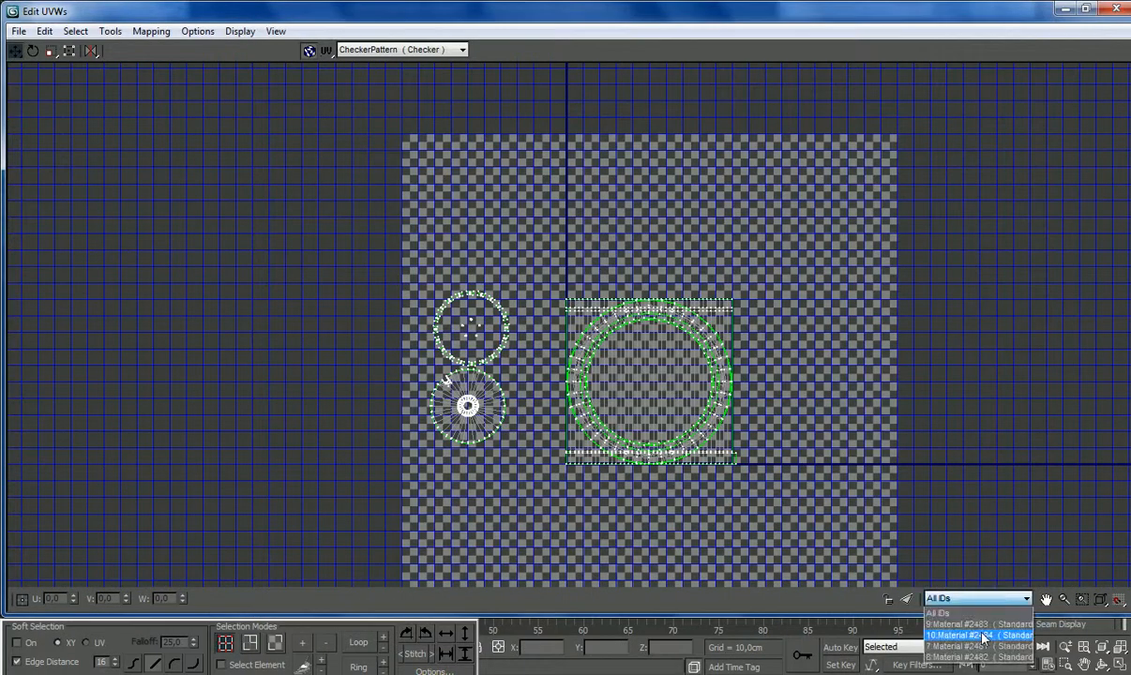
{"action": "left_click", "coordinate": [975, 624]}
{"action": "scroll", "coordinate": [654, 423], "scroll_direction": "up", "scroll_amount": 1}
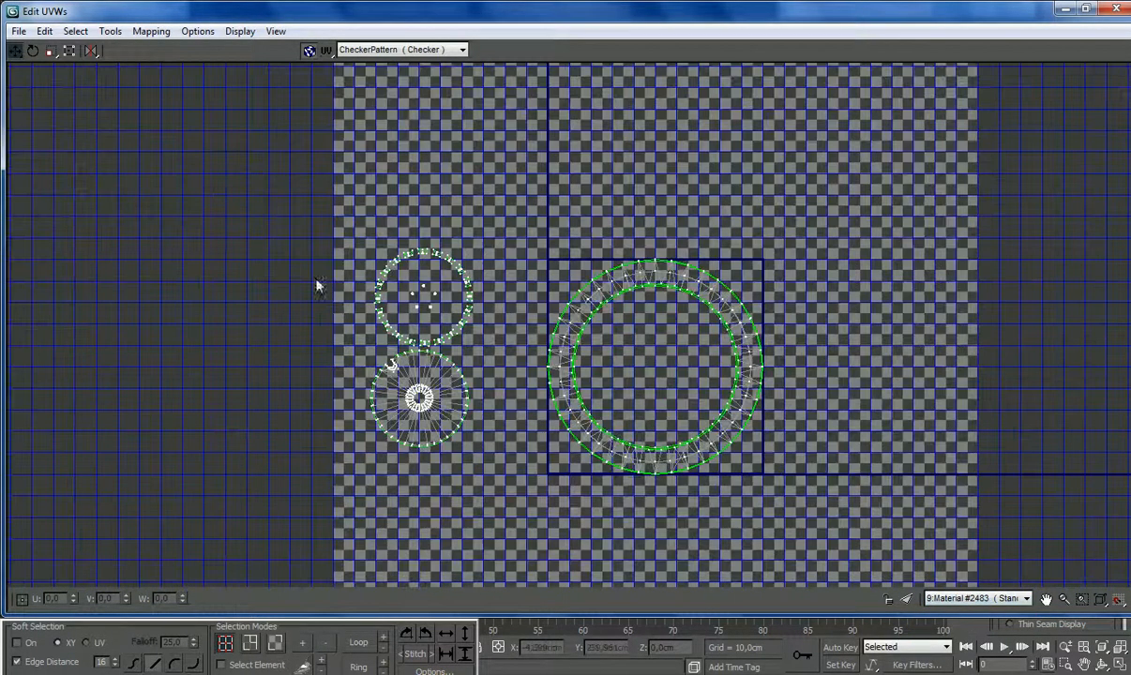
Step: Move all cap shells into the UV square so the disc sits centred inside the tire's side ring
{"action": "left_click_drag", "start_coordinate": [476, 406], "coordinate": [633, 325]}
{"action": "scroll", "coordinate": [657, 345], "scroll_direction": "up", "scroll_amount": 3}
{"action": "left_click", "coordinate": [14, 50]}
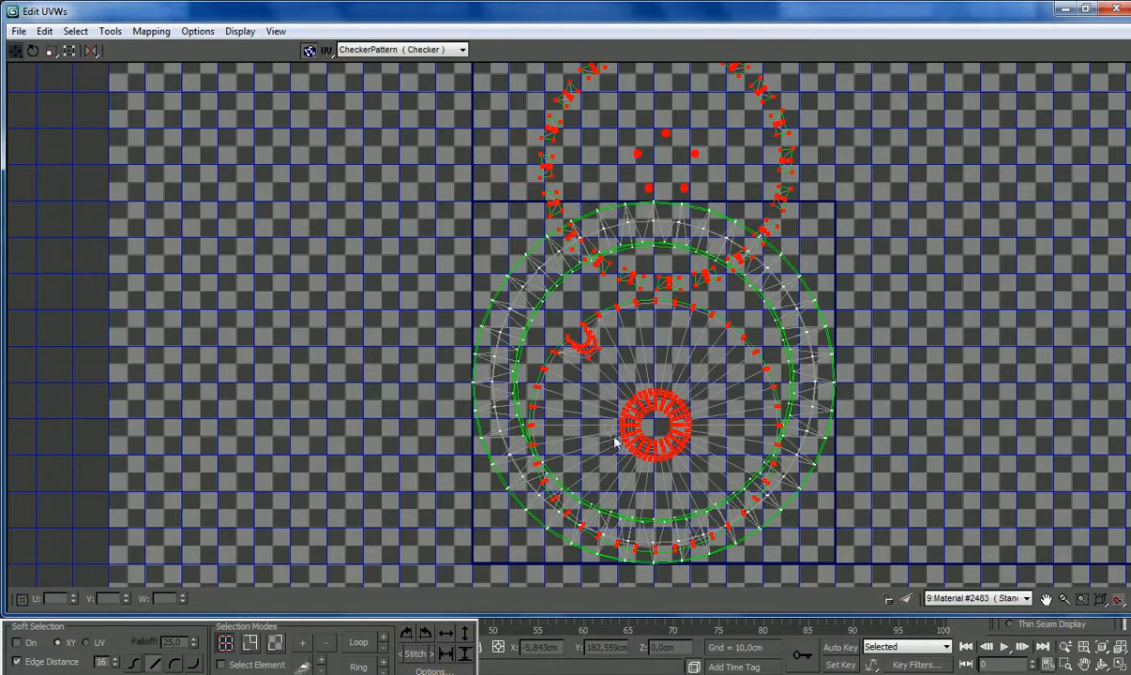
{"action": "left_click_drag", "start_coordinate": [651, 448], "coordinate": [651, 405]}
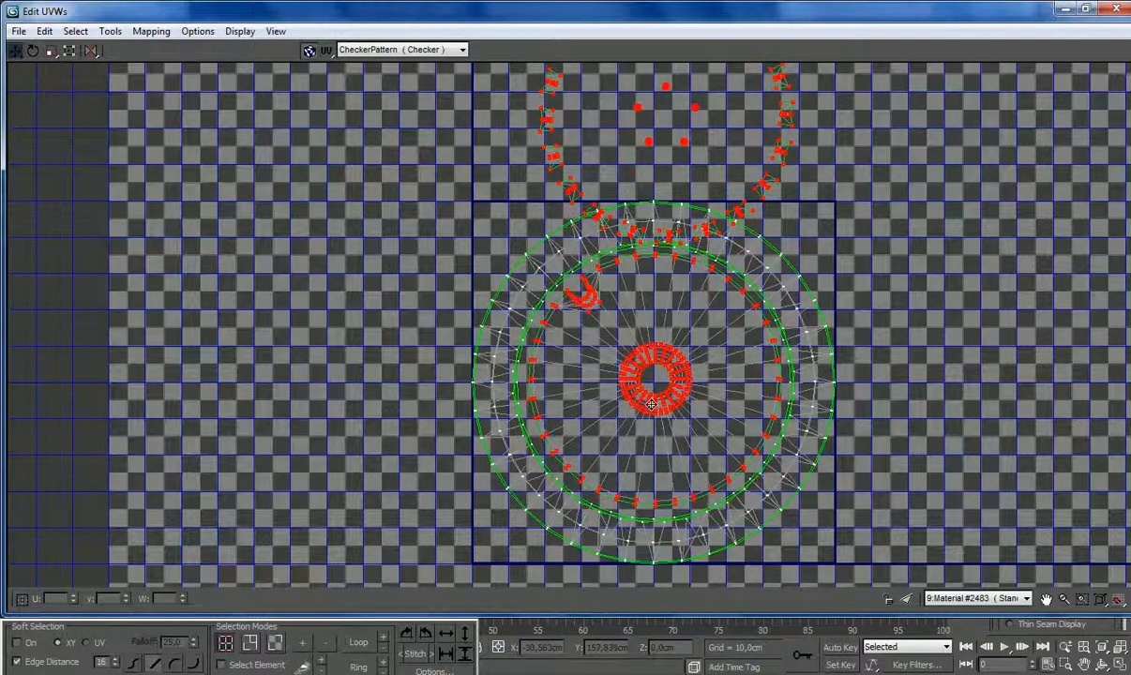
Step: Deselect the disc using whole-element selection and move the five bolt shells one by one into the hole at the disc's centre
{"action": "left_click", "coordinate": [281, 668]}
{"action": "left_click_drag", "start_coordinate": [875, 539], "coordinate": [674, 412], "text": "alt"}
{"action": "left_click_drag", "start_coordinate": [679, 143], "coordinate": [658, 367]}
{"action": "scroll", "coordinate": [652, 375], "scroll_direction": "up", "scroll_amount": 5}
{"action": "left_click", "coordinate": [687, 356], "text": "alt"}
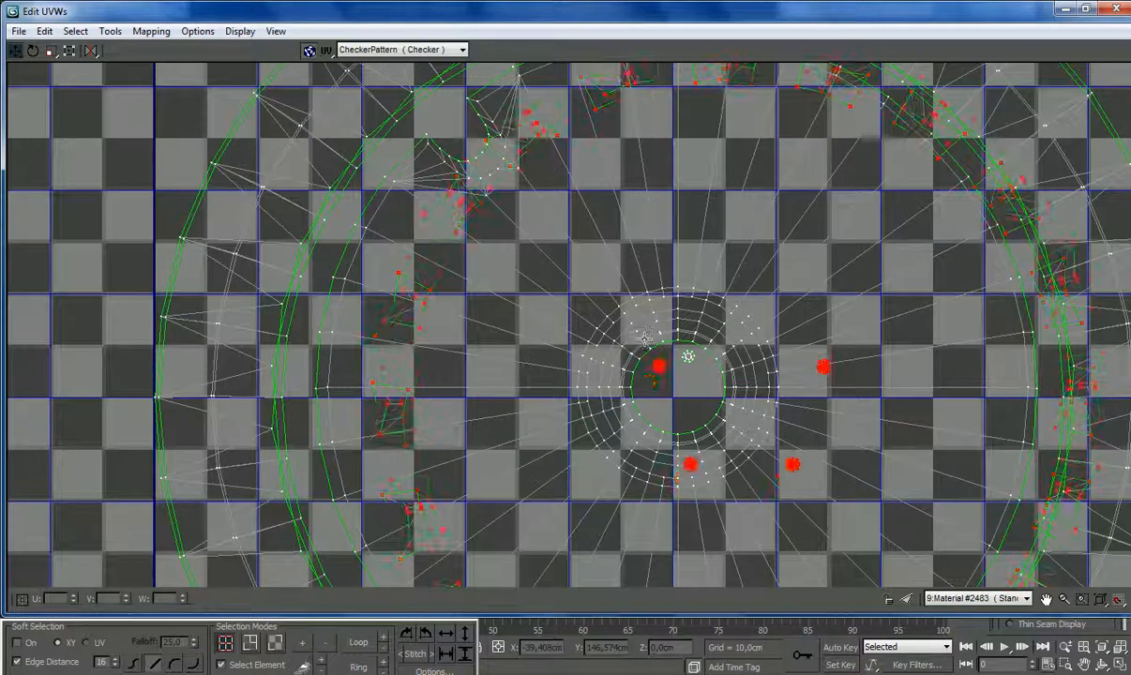
{"action": "left_click_drag", "start_coordinate": [695, 469], "coordinate": [667, 403]}
{"action": "left_click", "coordinate": [662, 398], "text": "alt"}
{"action": "left_click_drag", "start_coordinate": [765, 406], "coordinate": [685, 397]}
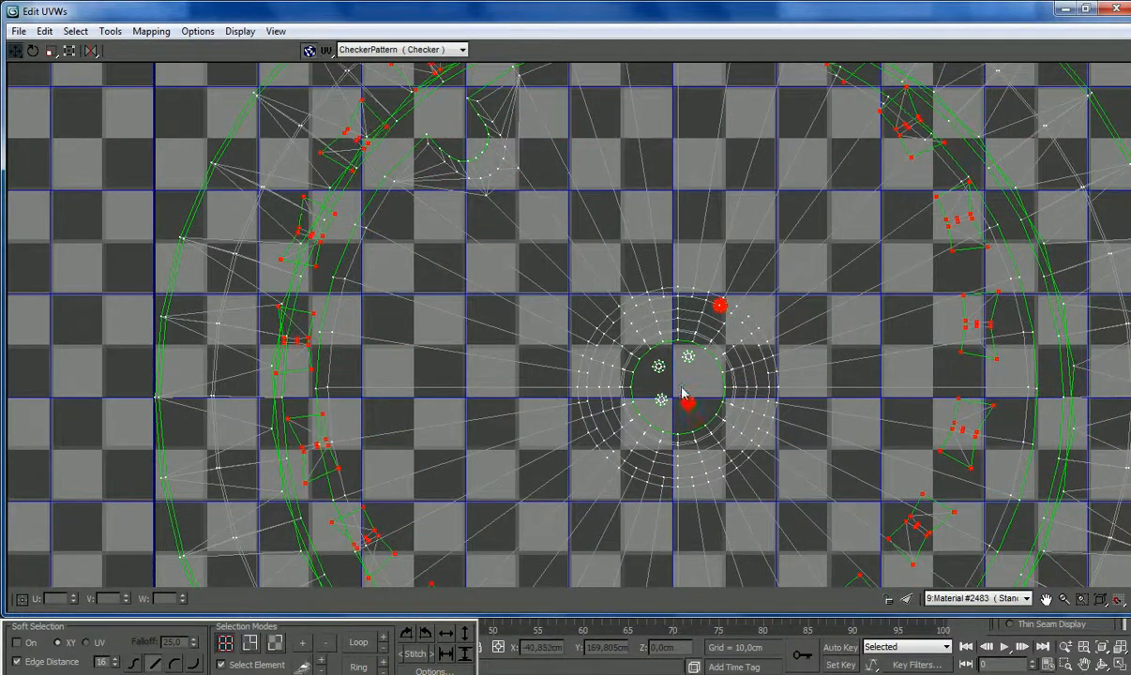
{"action": "left_click_drag", "start_coordinate": [718, 309], "coordinate": [704, 405]}
Step: Pack several tab shells from the ring into the upper-left corner of the UV square, outside the tire ring
{"action": "scroll", "coordinate": [703, 405], "scroll_direction": "down", "scroll_amount": 5}
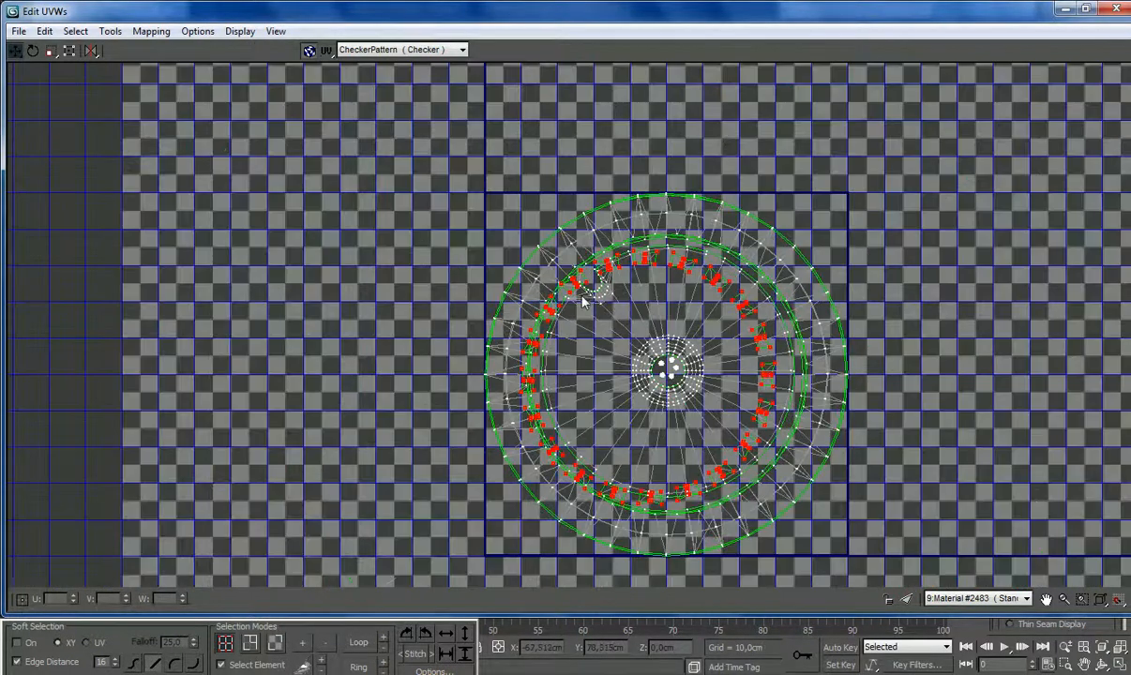
{"action": "left_click_drag", "start_coordinate": [573, 287], "coordinate": [494, 202]}
{"action": "scroll", "coordinate": [490, 183], "scroll_direction": "up", "scroll_amount": 5}
{"action": "left_click_drag", "start_coordinate": [527, 305], "coordinate": [513, 311]}
{"action": "left_click", "coordinate": [603, 270]}
{"action": "left_click", "coordinate": [600, 253]}
{"action": "left_click_drag", "start_coordinate": [600, 253], "coordinate": [597, 289]}
{"action": "left_click_drag", "start_coordinate": [694, 264], "coordinate": [736, 239]}
{"action": "left_click_drag", "start_coordinate": [454, 398], "coordinate": [549, 343]}
{"action": "left_click_drag", "start_coordinate": [453, 348], "coordinate": [488, 367]}
{"action": "left_click_drag", "start_coordinate": [473, 410], "coordinate": [588, 366]}
{"action": "key", "text": "alt"}
{"action": "left_click_drag", "start_coordinate": [589, 416], "coordinate": [530, 412]}
Step: Pack the next group of tab shells into the lower-left corner of the UV square, outside the tire ring
{"action": "scroll", "coordinate": [466, 344], "scroll_direction": "down", "scroll_amount": 5}
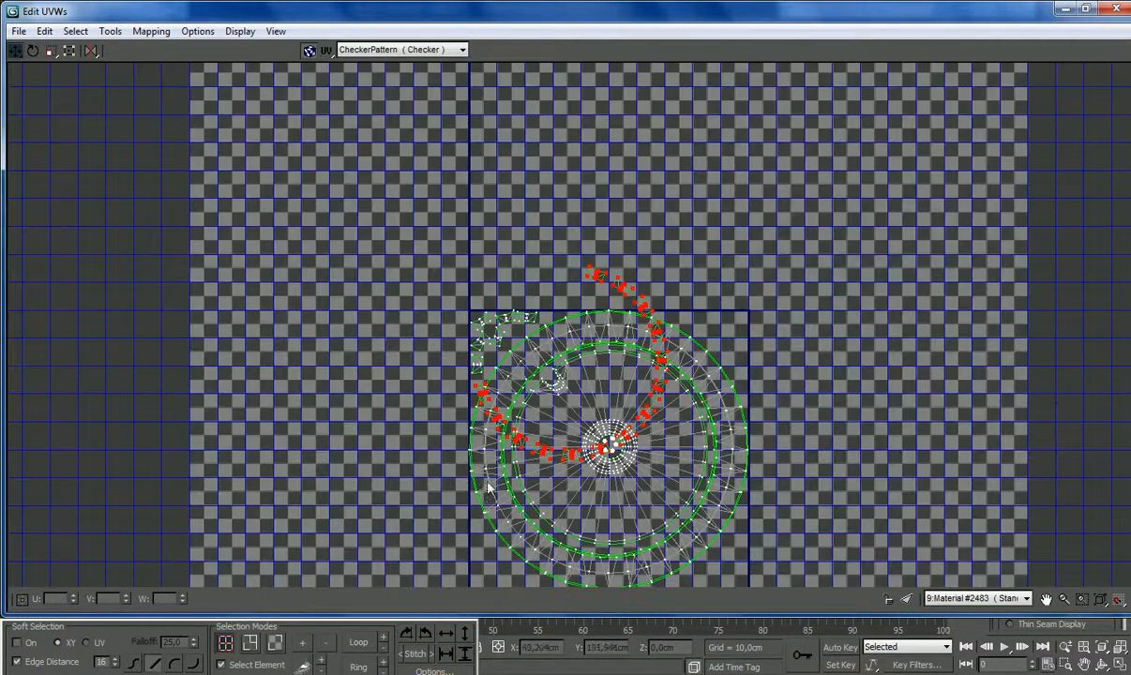
{"action": "scroll", "coordinate": [525, 450], "scroll_direction": "up", "scroll_amount": 2}
{"action": "left_click_drag", "start_coordinate": [523, 394], "coordinate": [509, 531]}
{"action": "scroll", "coordinate": [509, 529], "scroll_direction": "down", "scroll_amount": 3}
{"action": "middle_click_drag", "start_coordinate": [509, 527], "coordinate": [549, 251]}
{"action": "scroll", "coordinate": [529, 408], "scroll_direction": "up", "scroll_amount": 4}
{"action": "left_click_drag", "start_coordinate": [561, 265], "coordinate": [488, 283]}
{"action": "left_click", "coordinate": [502, 284], "text": "alt"}
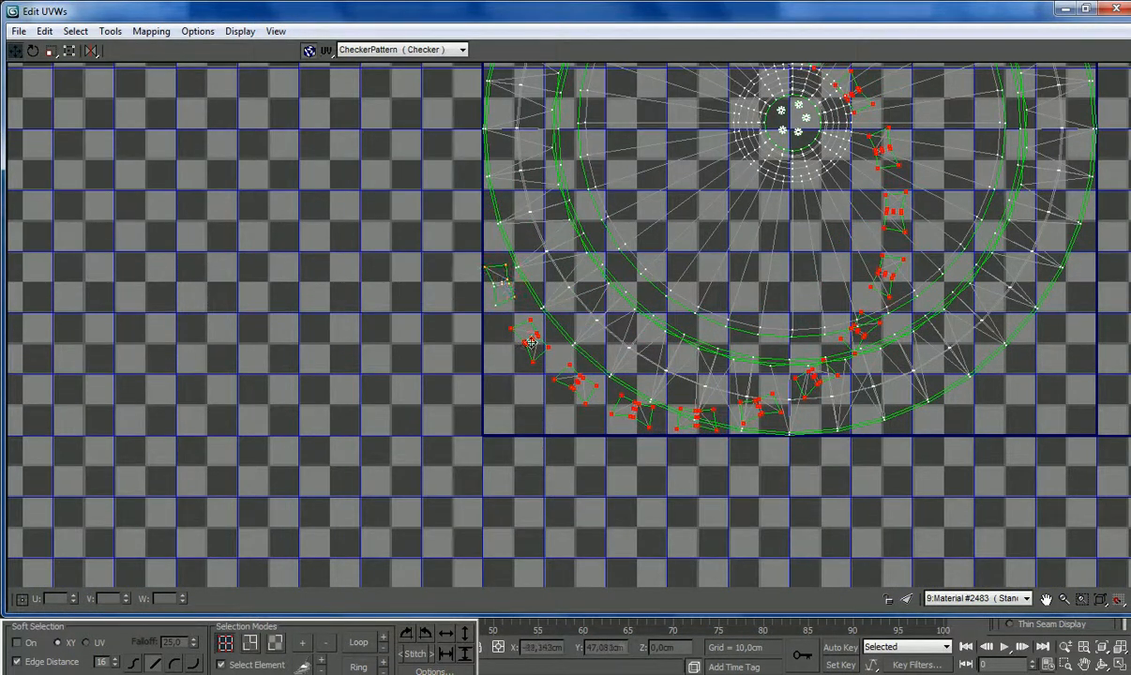
{"action": "left_click_drag", "start_coordinate": [527, 345], "coordinate": [525, 325]}
{"action": "left_click", "coordinate": [533, 307], "text": "alt"}
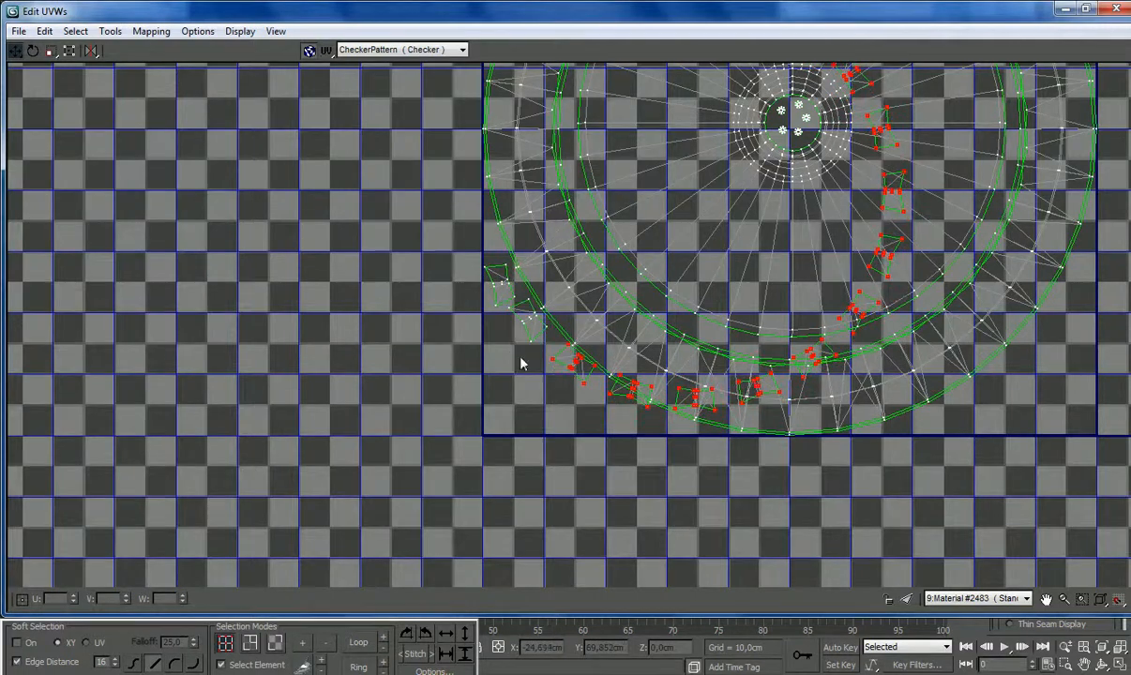
{"action": "left_click_drag", "start_coordinate": [570, 370], "coordinate": [556, 362]}
{"action": "left_click", "coordinate": [558, 358], "text": "alt"}
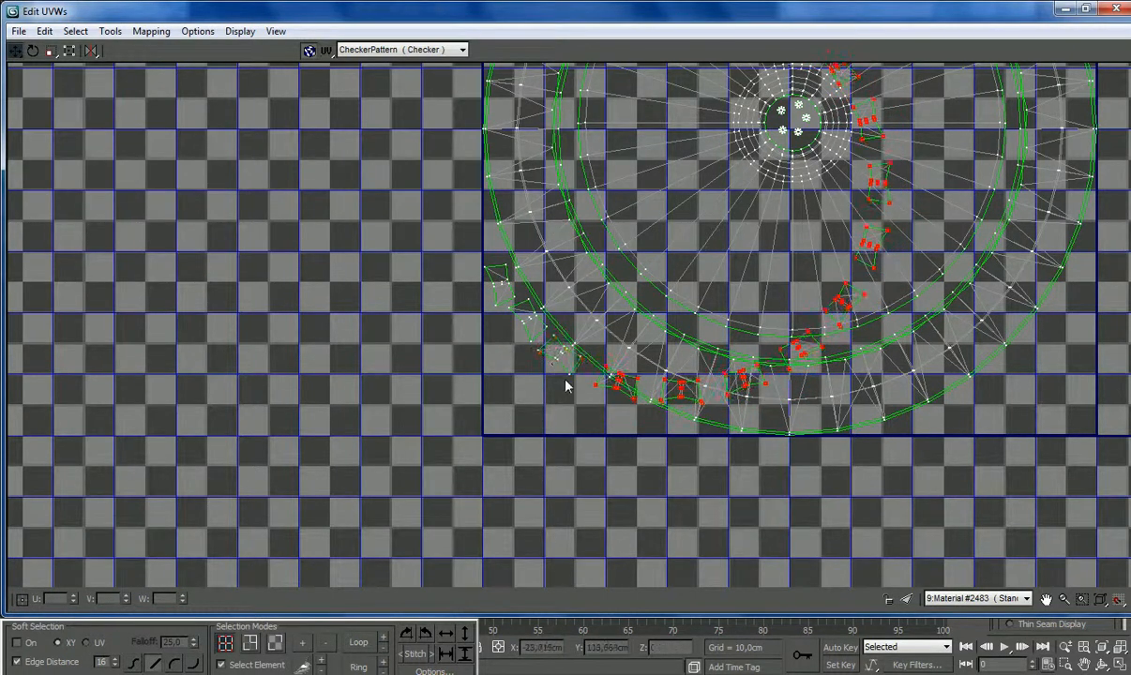
{"action": "left_click_drag", "start_coordinate": [619, 389], "coordinate": [516, 437]}
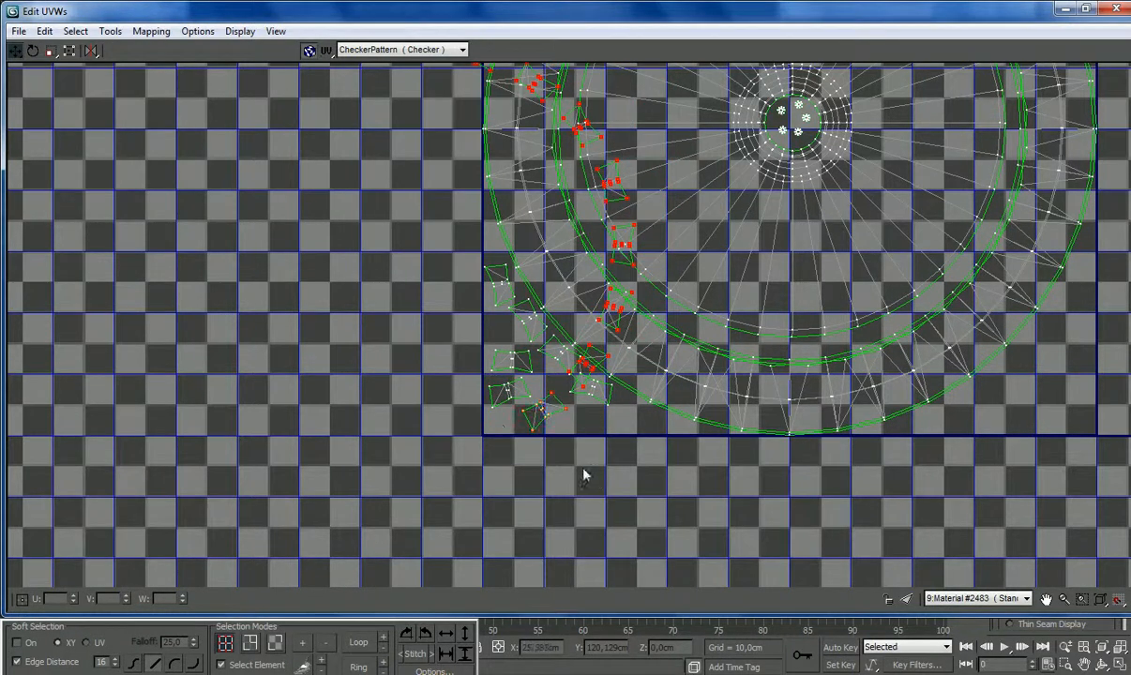
Step: Pack the remaining tab shells into the lower-right corner of the UV square and minimize the UV editor
{"action": "left_click_drag", "start_coordinate": [609, 364], "coordinate": [749, 412]}
{"action": "scroll", "coordinate": [510, 377], "scroll_direction": "down", "scroll_amount": 3}
{"action": "scroll", "coordinate": [810, 342], "scroll_direction": "up", "scroll_amount": 2}
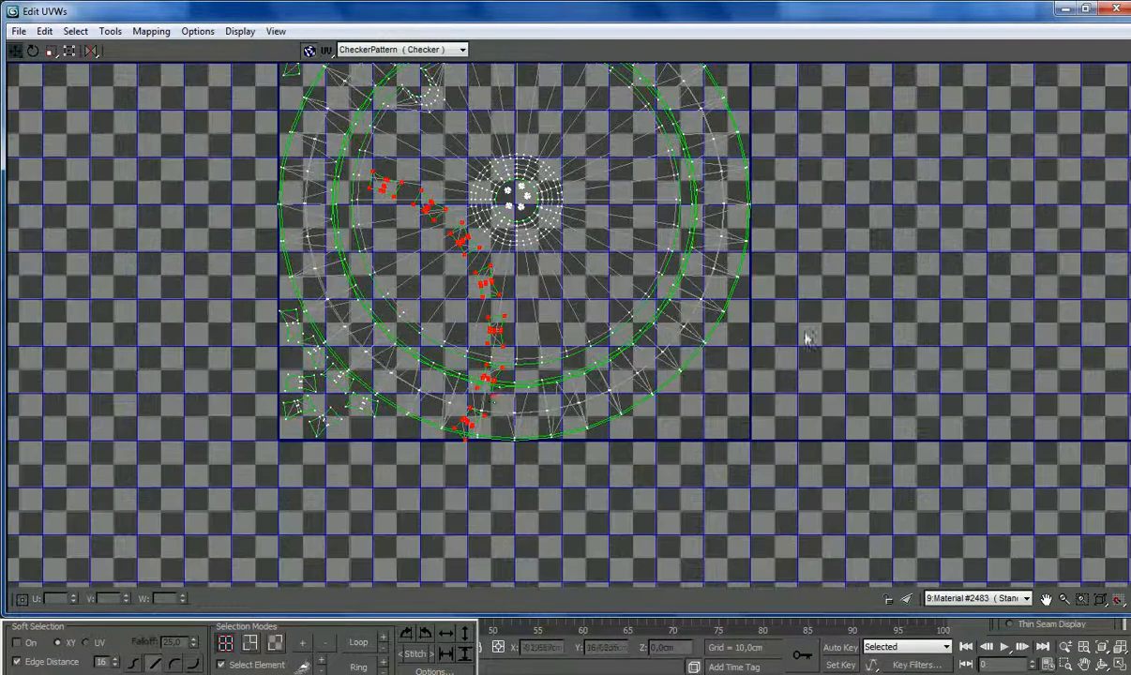
{"action": "left_click_drag", "start_coordinate": [490, 393], "coordinate": [747, 357]}
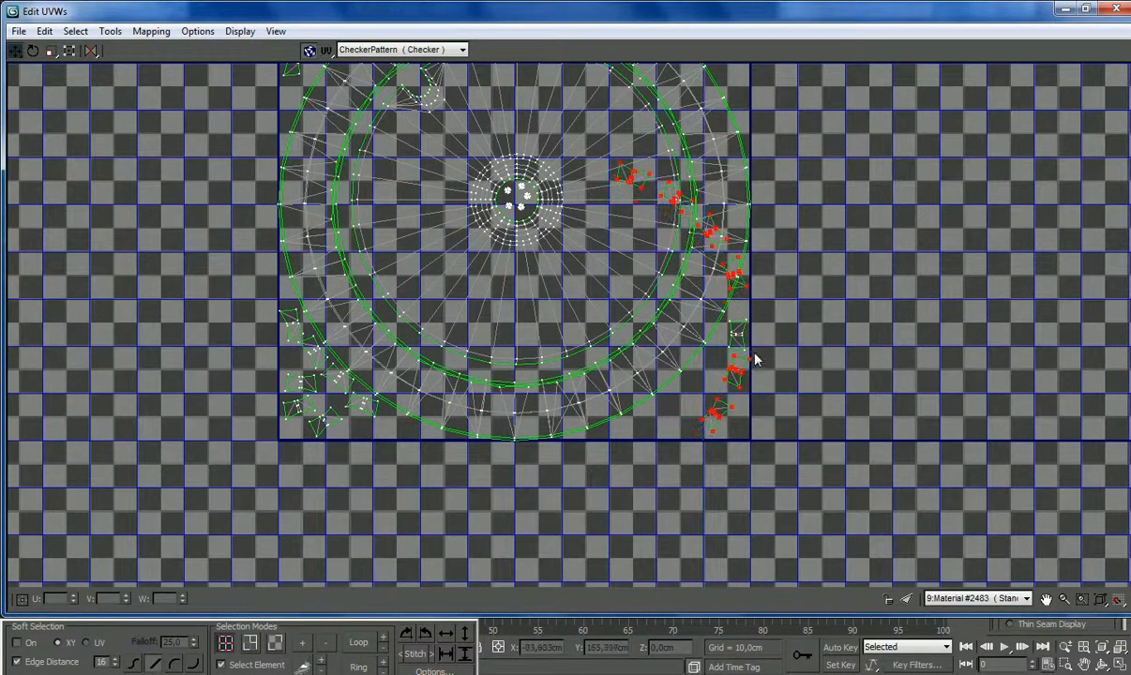
{"action": "left_click_drag", "start_coordinate": [735, 420], "coordinate": [769, 404]}
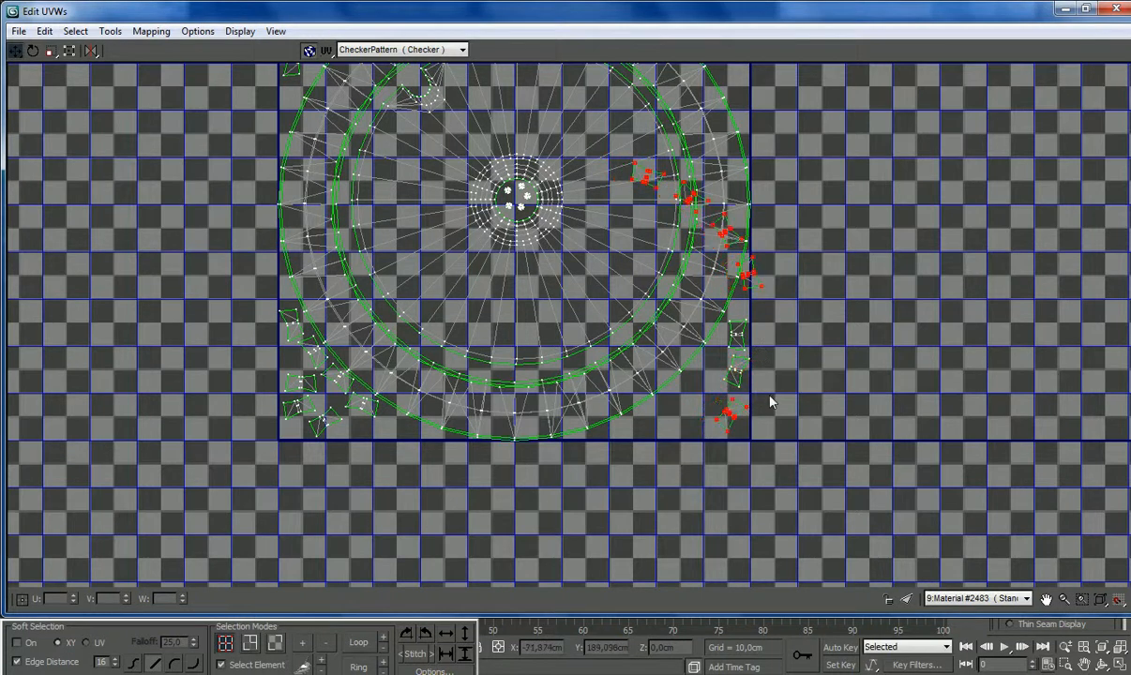
{"action": "left_click_drag", "start_coordinate": [762, 287], "coordinate": [741, 385]}
{"action": "scroll", "coordinate": [728, 399], "scroll_direction": "up", "scroll_amount": 3}
{"action": "left_click_drag", "start_coordinate": [655, 254], "coordinate": [662, 377]}
{"action": "left_click_drag", "start_coordinate": [603, 337], "coordinate": [705, 474]}
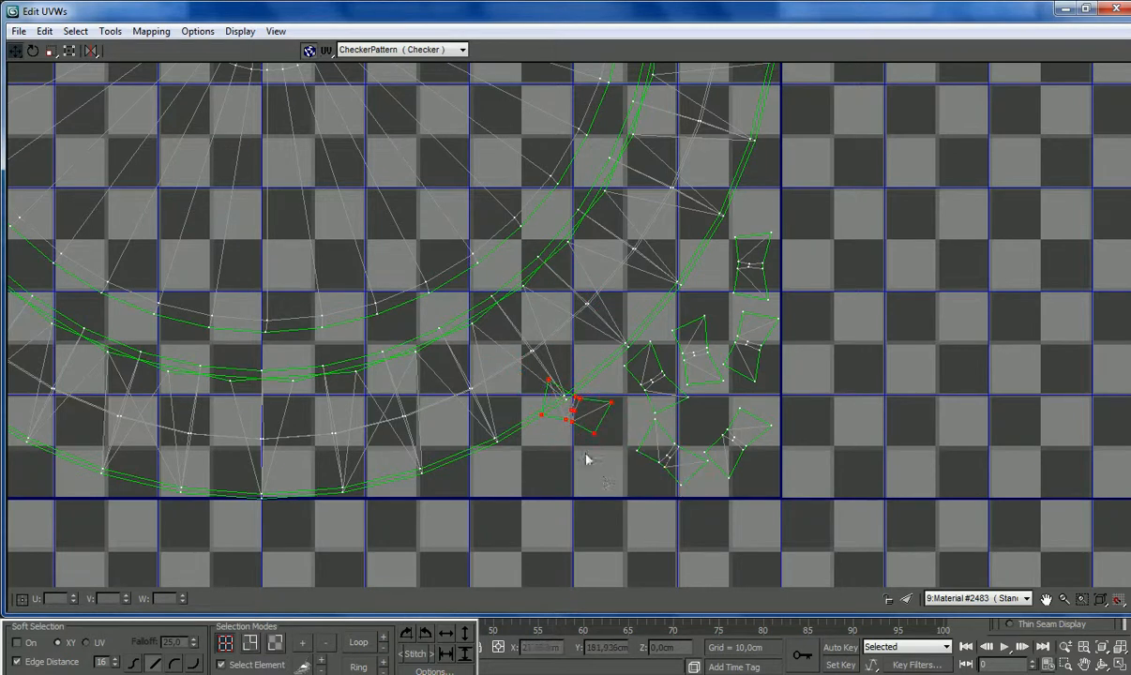
{"action": "left_click_drag", "start_coordinate": [593, 433], "coordinate": [595, 474]}
{"action": "scroll", "coordinate": [596, 475], "scroll_direction": "down", "scroll_amount": 3}
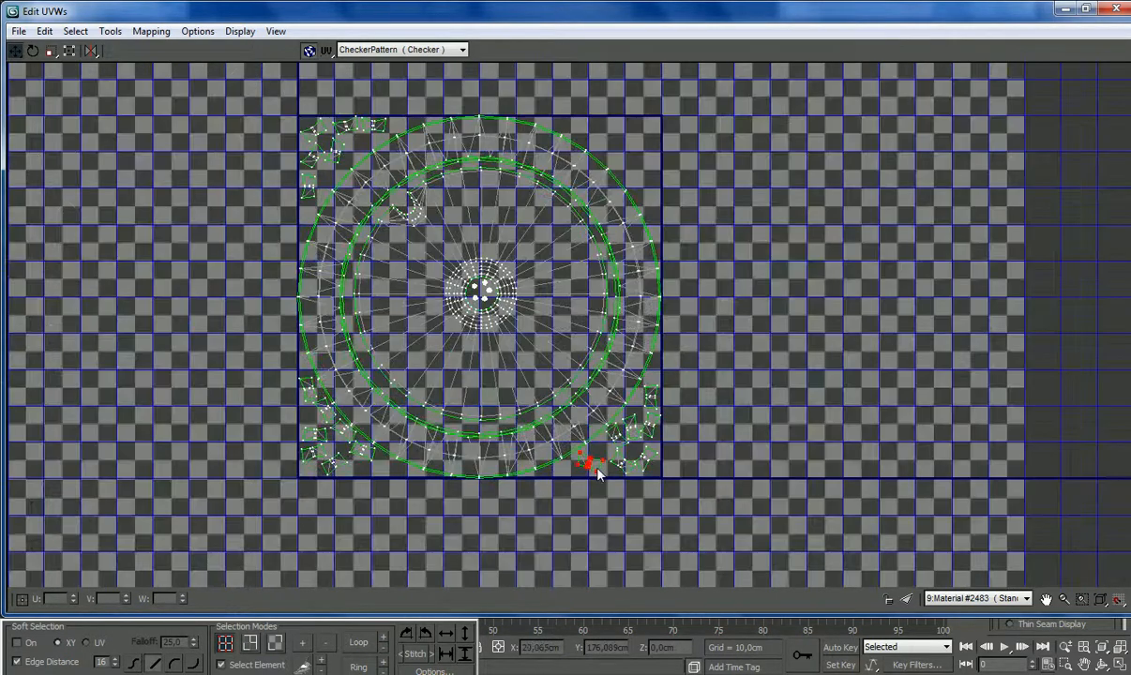
{"action": "left_click", "coordinate": [1063, 9]}
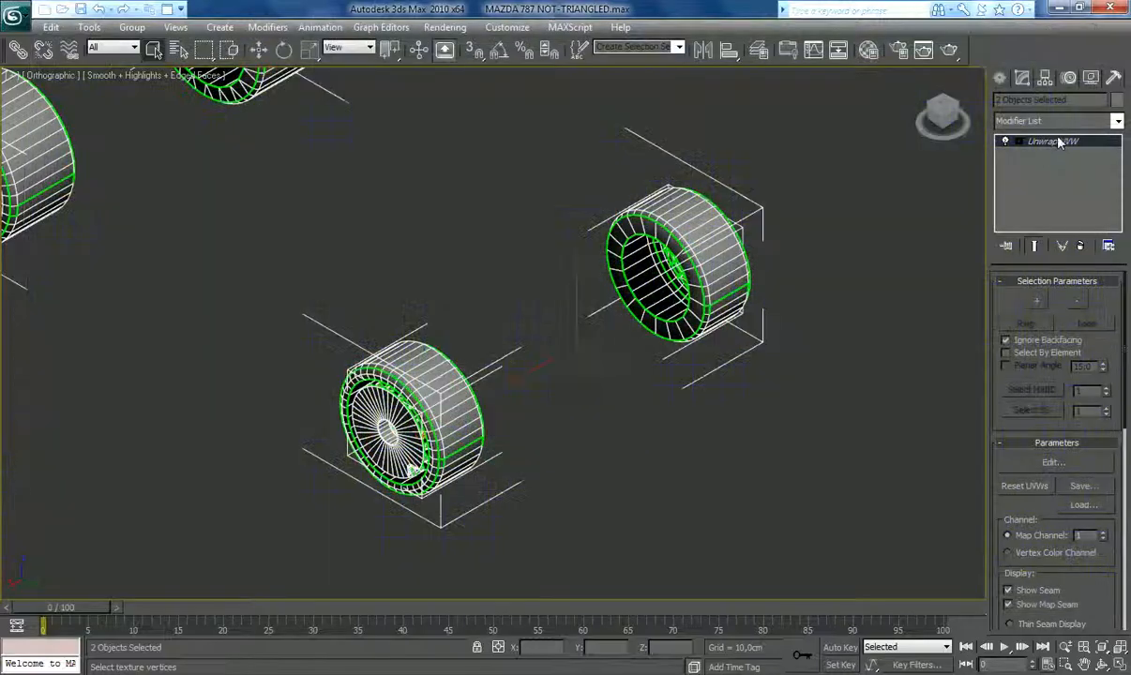
Step: Collapse the Unwrap UVW modifier on the two selected objects and select the CAP object alone
{"action": "right_click", "coordinate": [1060, 148]}
{"action": "left_click", "coordinate": [964, 281]}
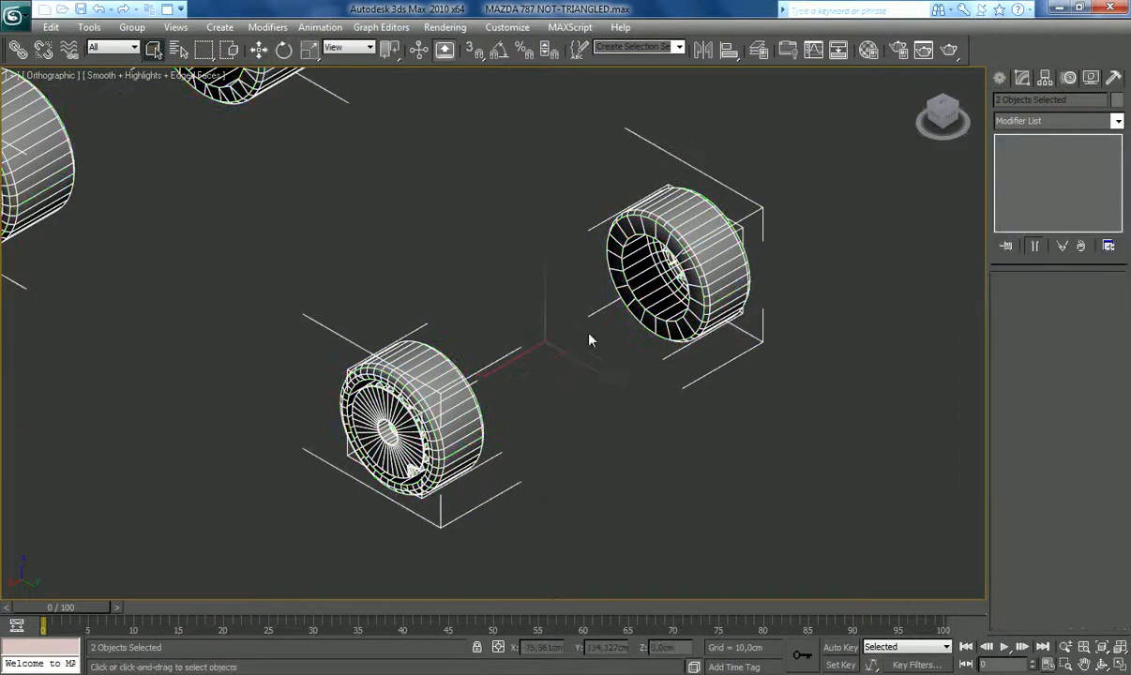
{"action": "left_click", "coordinate": [395, 407]}
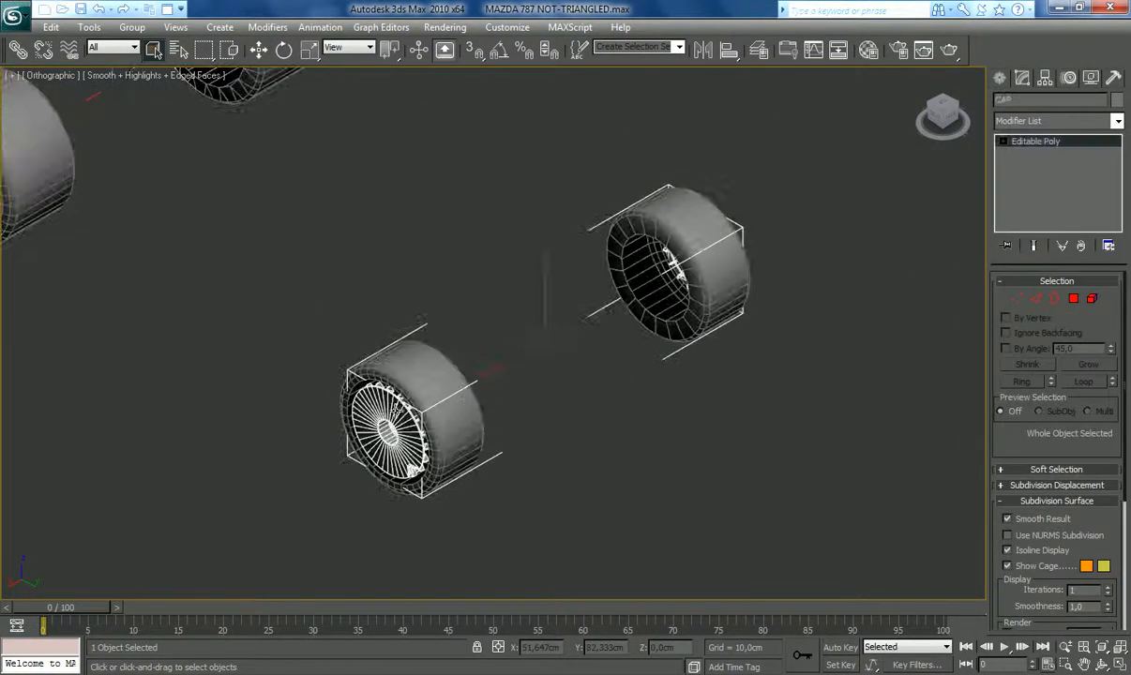
Step: Select all elements of the cap on the far wheel and set their material ID to 7
{"action": "left_click", "coordinate": [1093, 299]}
{"action": "left_click_drag", "start_coordinate": [267, 255], "coordinate": [459, 473]}
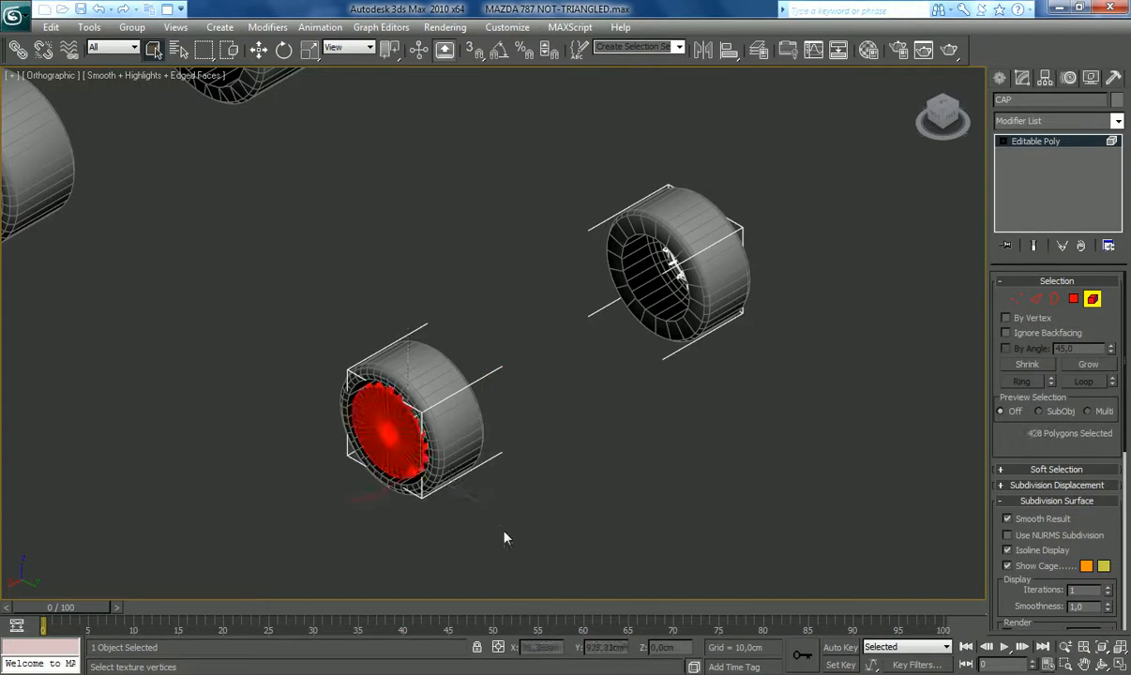
{"action": "left_click_drag", "start_coordinate": [313, 309], "coordinate": [497, 533]}
{"action": "left_click_drag", "start_coordinate": [537, 139], "coordinate": [846, 384]}
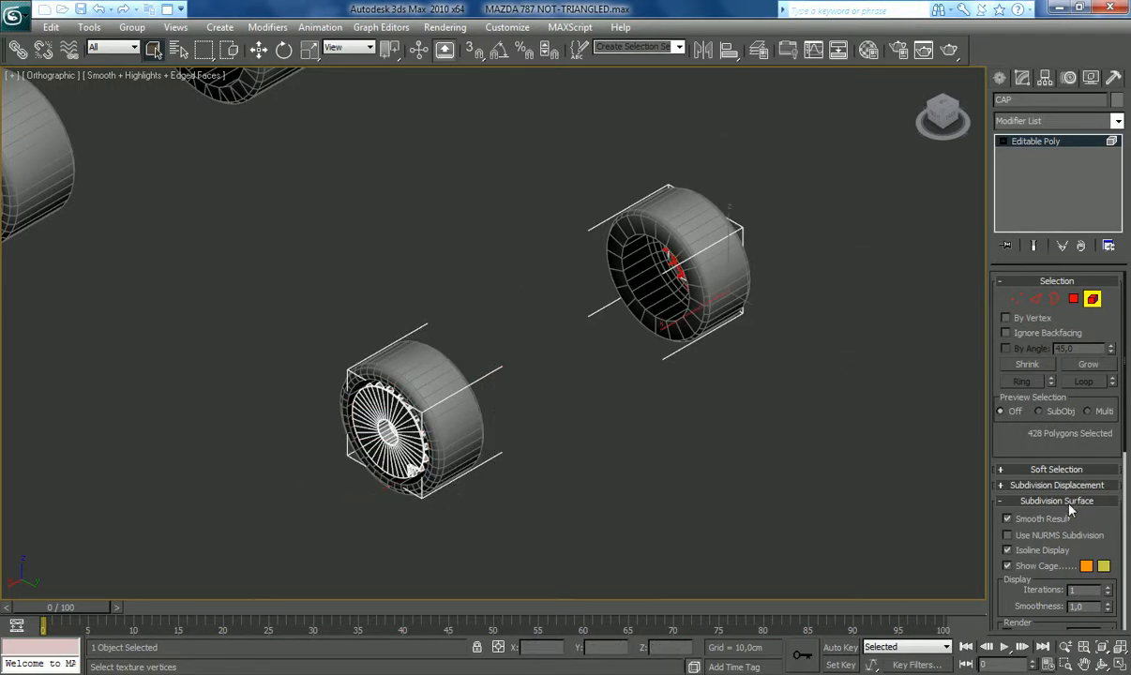
{"action": "left_click", "coordinate": [1012, 500]}
{"action": "left_click_drag", "start_coordinate": [1077, 569], "coordinate": [1018, 568]}
{"action": "type", "text": "7"}
{"action": "key", "text": "Return"}
Step: Leave element editing and select the tires and caps together as two whole objects
{"action": "left_click", "coordinate": [1097, 301]}
{"action": "left_click", "coordinate": [700, 424]}
{"action": "left_click_drag", "start_coordinate": [787, 176], "coordinate": [666, 336]}
{"action": "scroll", "coordinate": [667, 336], "scroll_direction": "down", "scroll_amount": 3}
{"action": "left_click", "coordinate": [1117, 121]}
{"action": "scroll", "coordinate": [1058, 375], "scroll_direction": "down", "scroll_amount": 10}
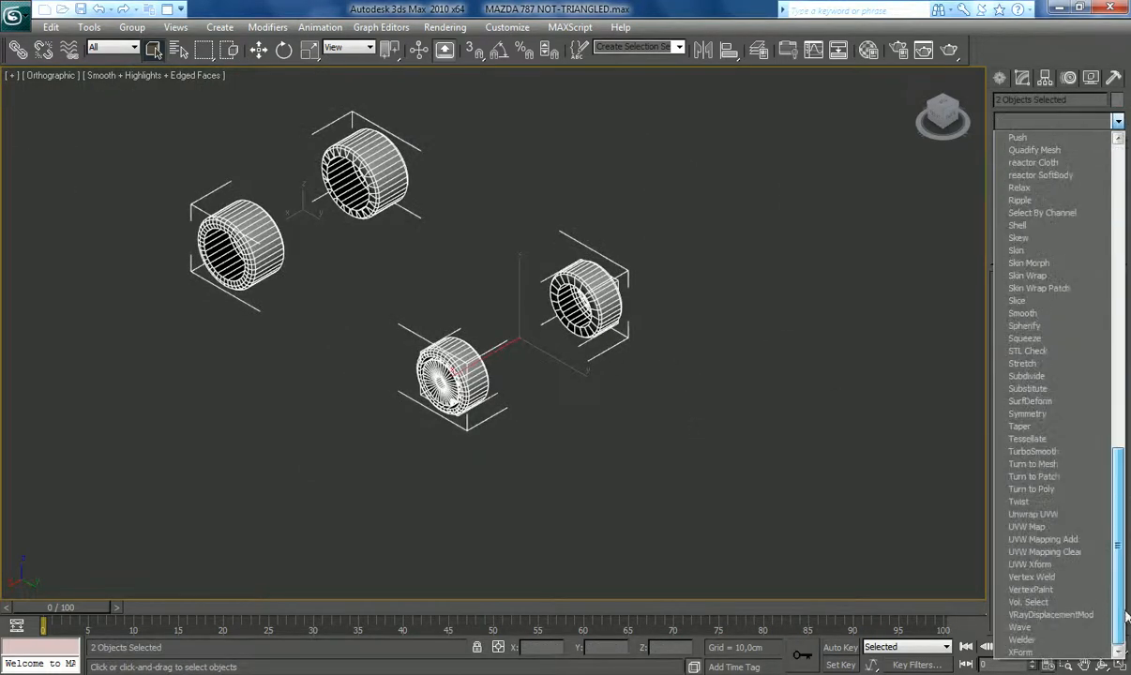
{"action": "left_click", "coordinate": [1022, 508]}
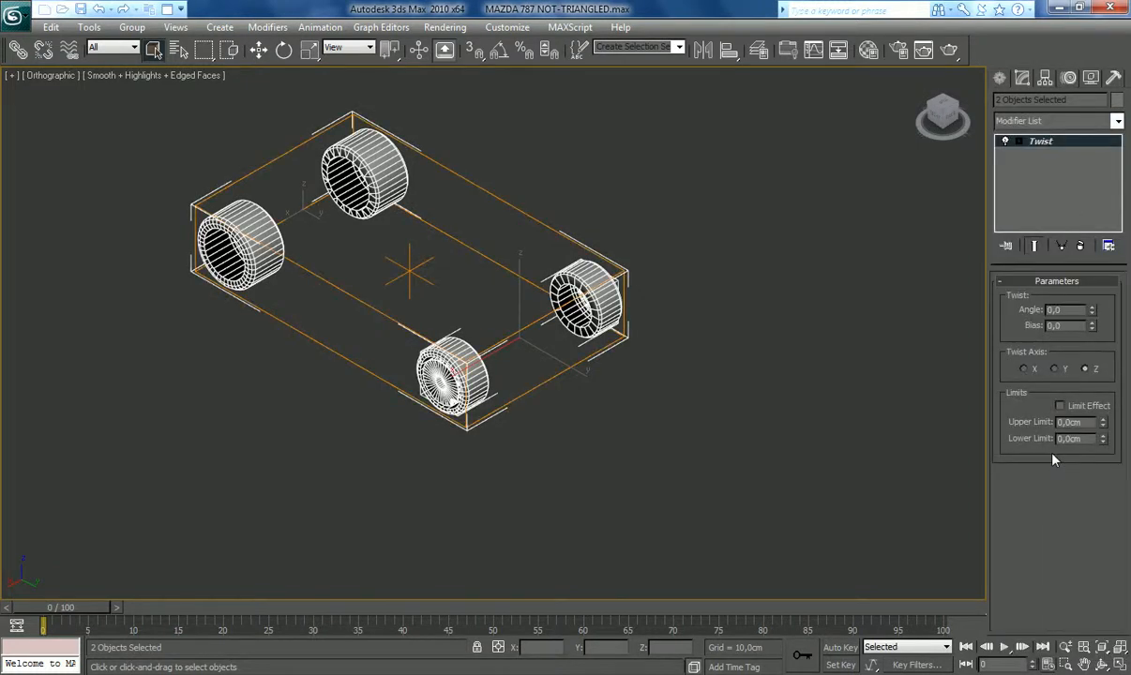
{"action": "key", "text": "ctrl+z"}
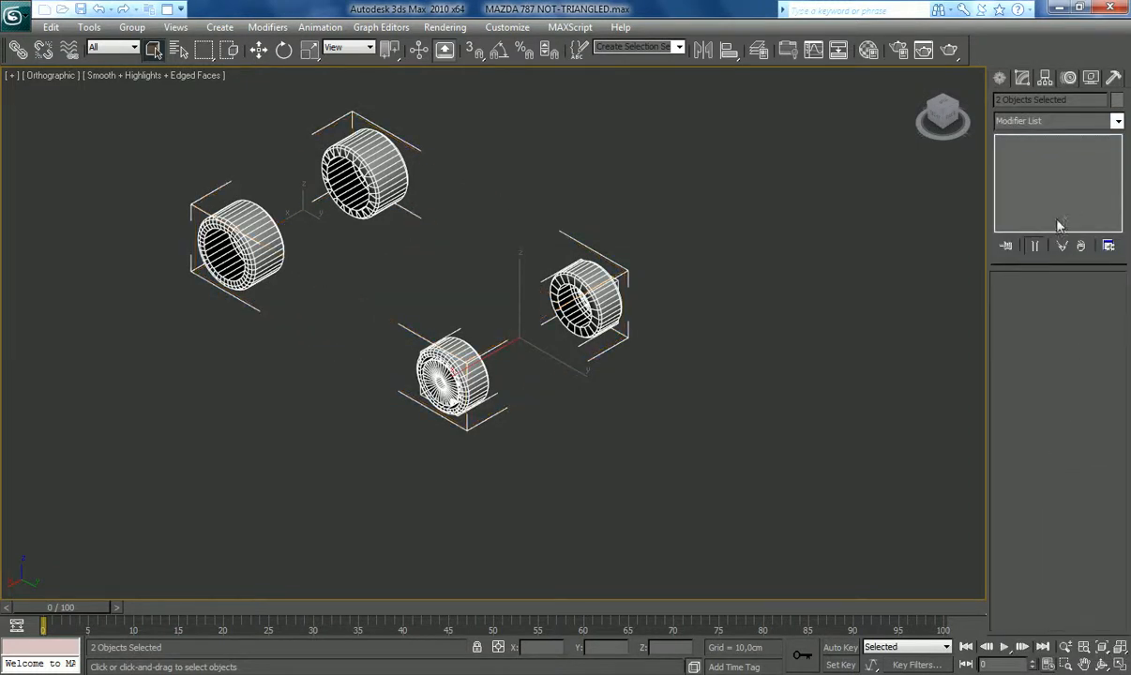
Step: Apply Unwrap UVW to the selected tires and caps and open their shared layout in the UV editor
{"action": "left_click", "coordinate": [1117, 121]}
{"action": "scroll", "coordinate": [1125, 208], "scroll_direction": "down", "scroll_amount": 1}
{"action": "scroll", "coordinate": [1031, 488], "scroll_direction": "down", "scroll_amount": 10}
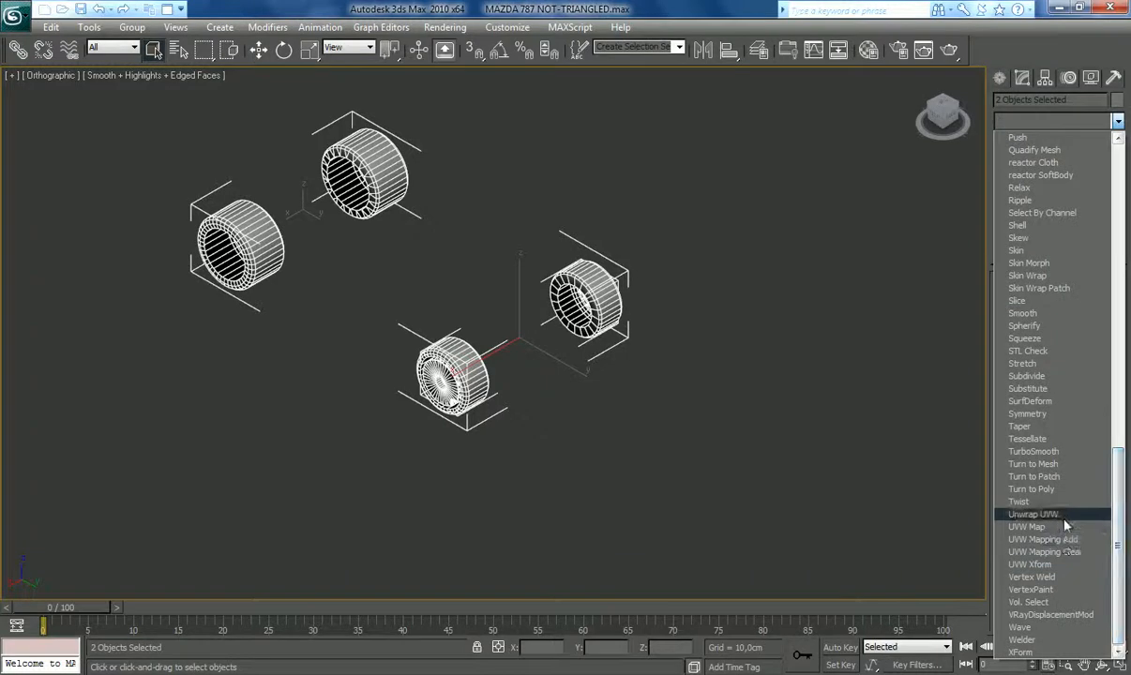
{"action": "left_click", "coordinate": [1022, 498]}
{"action": "left_click", "coordinate": [1052, 463]}
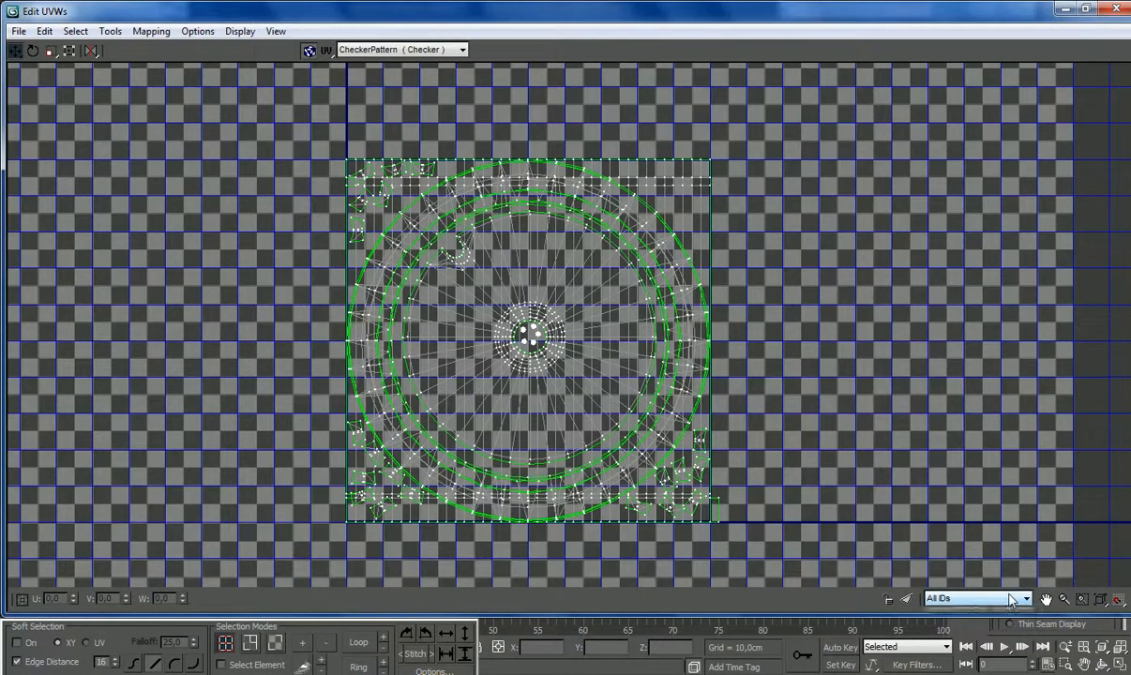
Step: Filter the UV layout by material ID 7 and by ID 9 to check how each wheel's shells fit together
{"action": "left_click", "coordinate": [1009, 598]}
{"action": "left_click", "coordinate": [984, 646]}
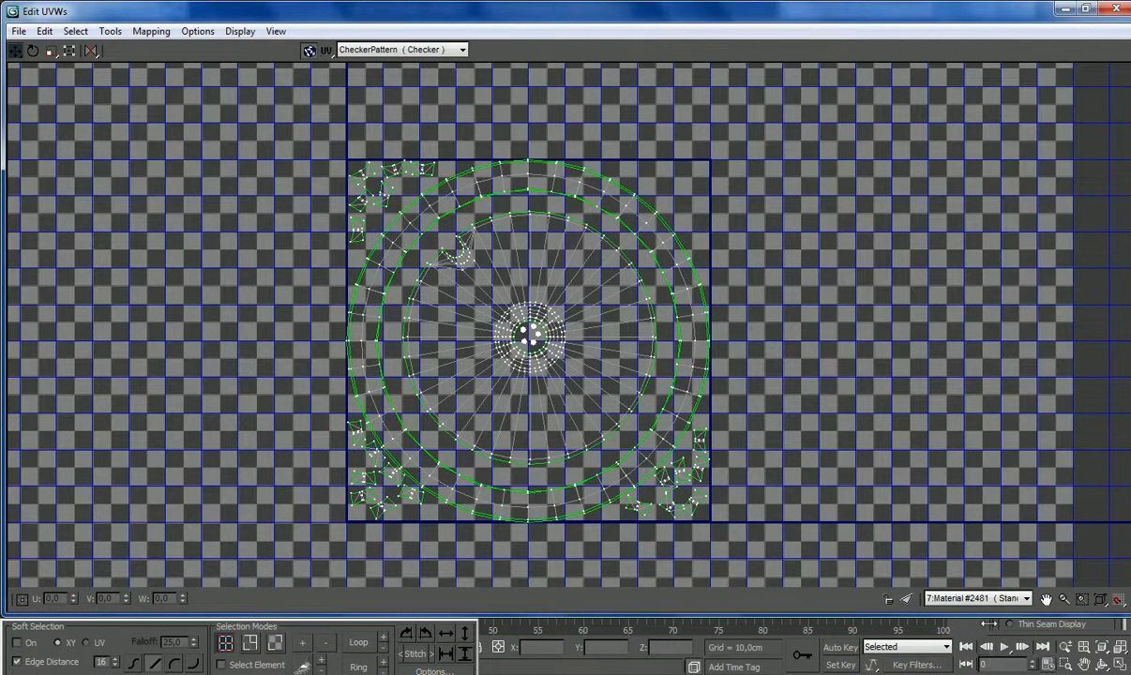
{"action": "left_click", "coordinate": [975, 598]}
{"action": "left_click", "coordinate": [970, 629]}
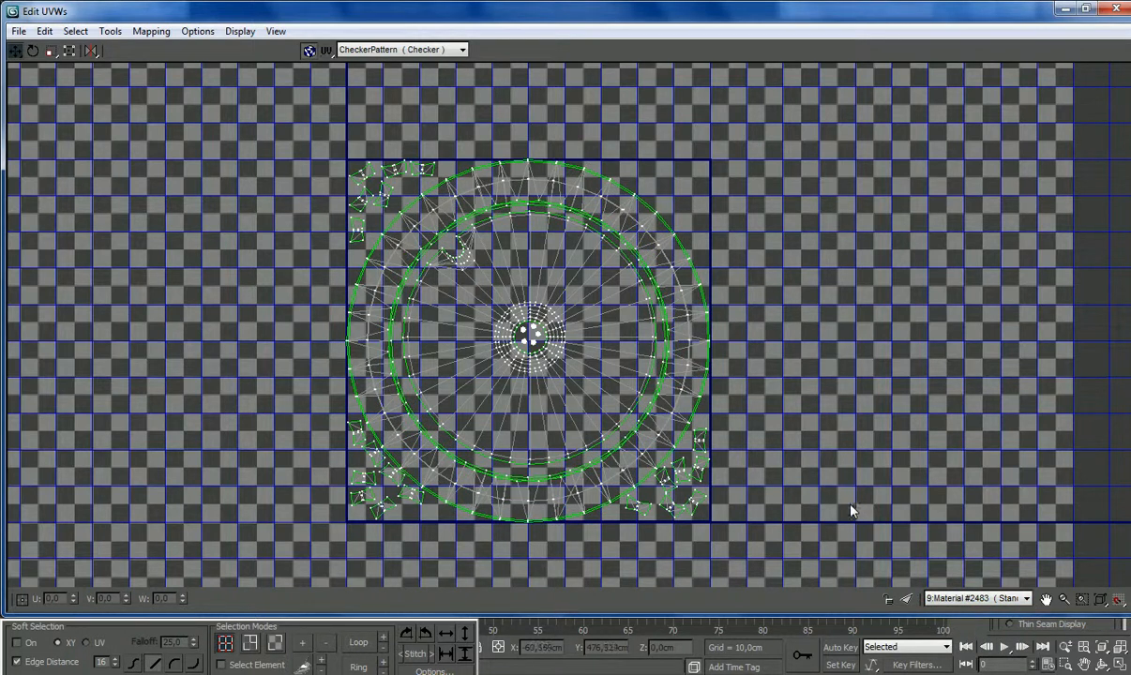
Step: Close the UV editor and collapse the Unwrap UVW modifier on the tires and caps
{"action": "left_click", "coordinate": [1114, 11]}
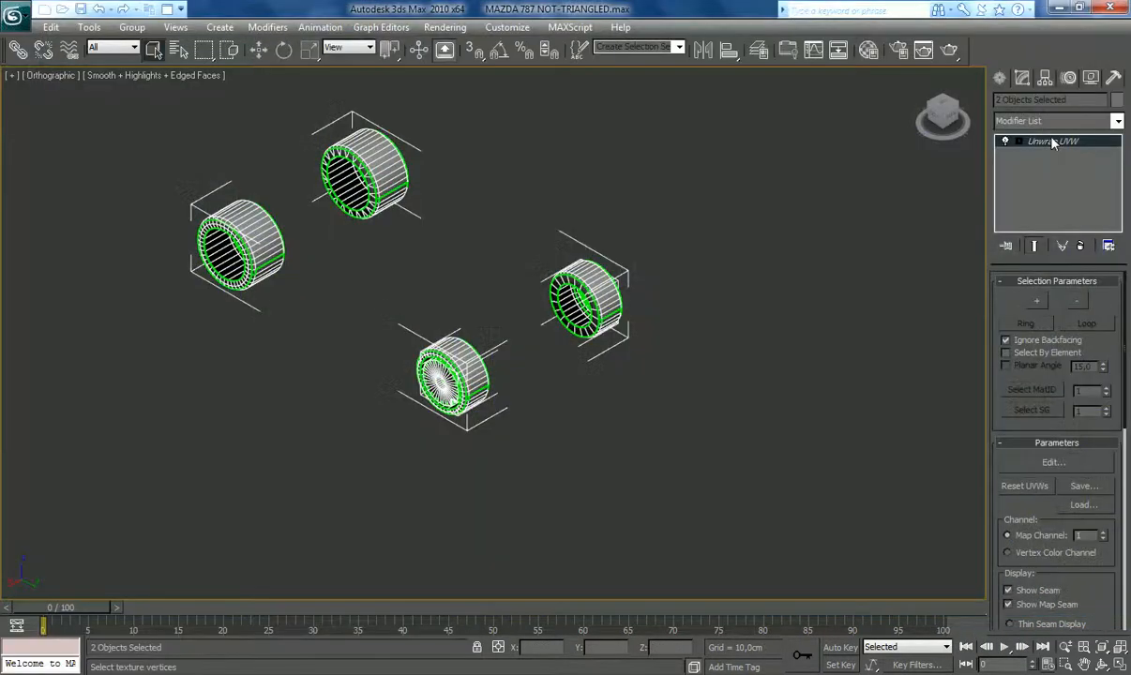
{"action": "right_click", "coordinate": [989, 128]}
{"action": "left_click", "coordinate": [966, 296]}
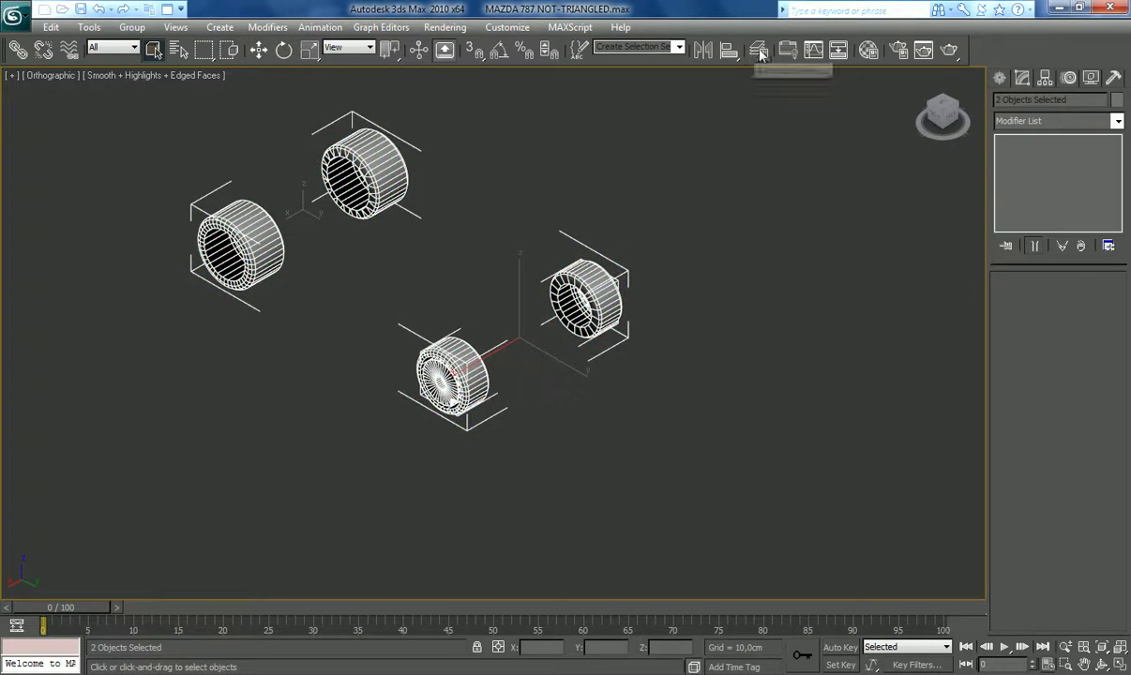
Step: In the layer manager, show rim01 and rim and hide TIRES and CAP within layer 0 (default)
{"action": "left_click", "coordinate": [758, 50]}
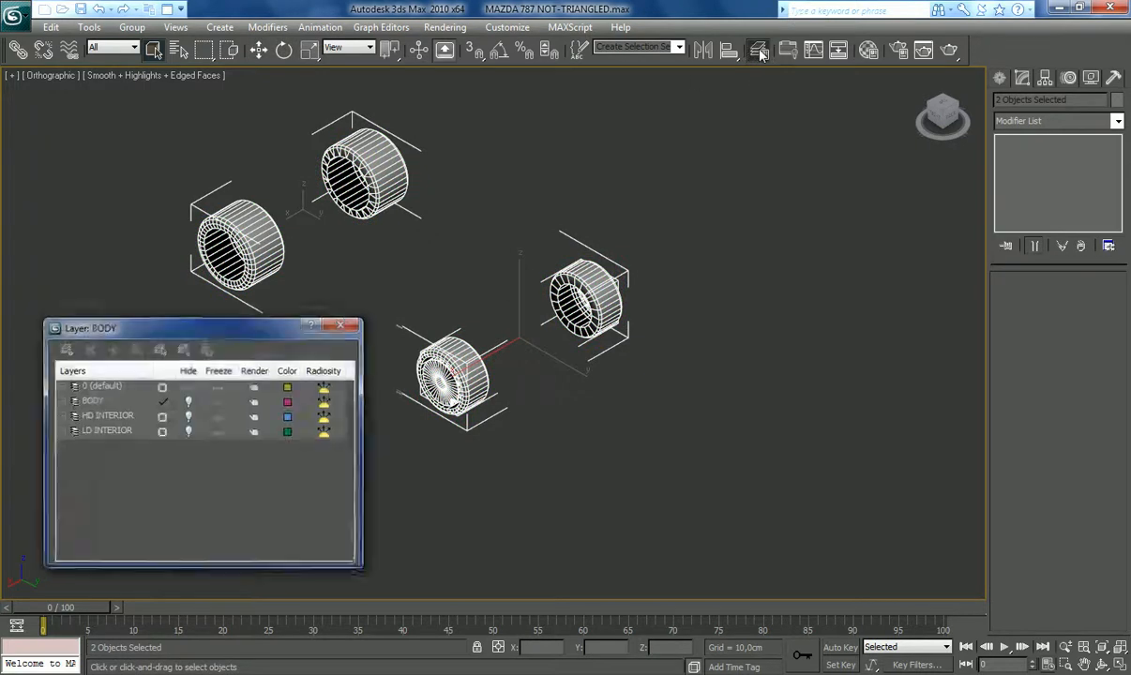
{"action": "left_click", "coordinate": [62, 386]}
{"action": "left_click", "coordinate": [188, 401]}
{"action": "left_click", "coordinate": [187, 416]}
{"action": "left_click", "coordinate": [187, 445]}
{"action": "left_click", "coordinate": [187, 446]}
{"action": "left_click", "coordinate": [188, 476]}
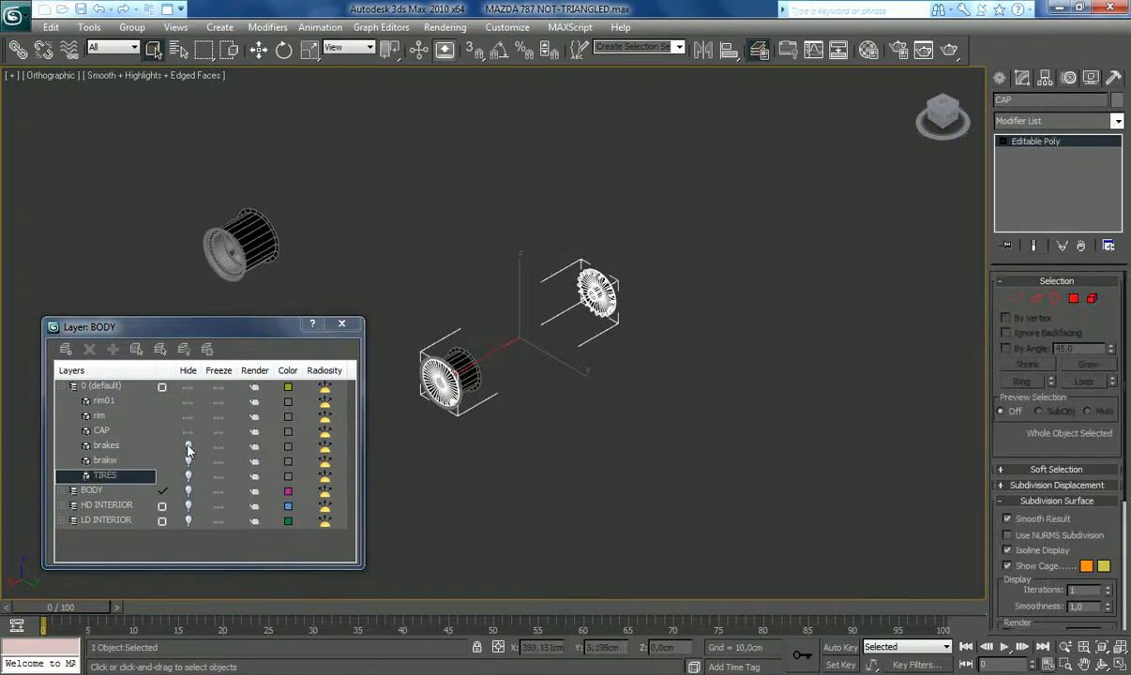
{"action": "left_click", "coordinate": [187, 432]}
{"action": "left_click", "coordinate": [340, 325]}
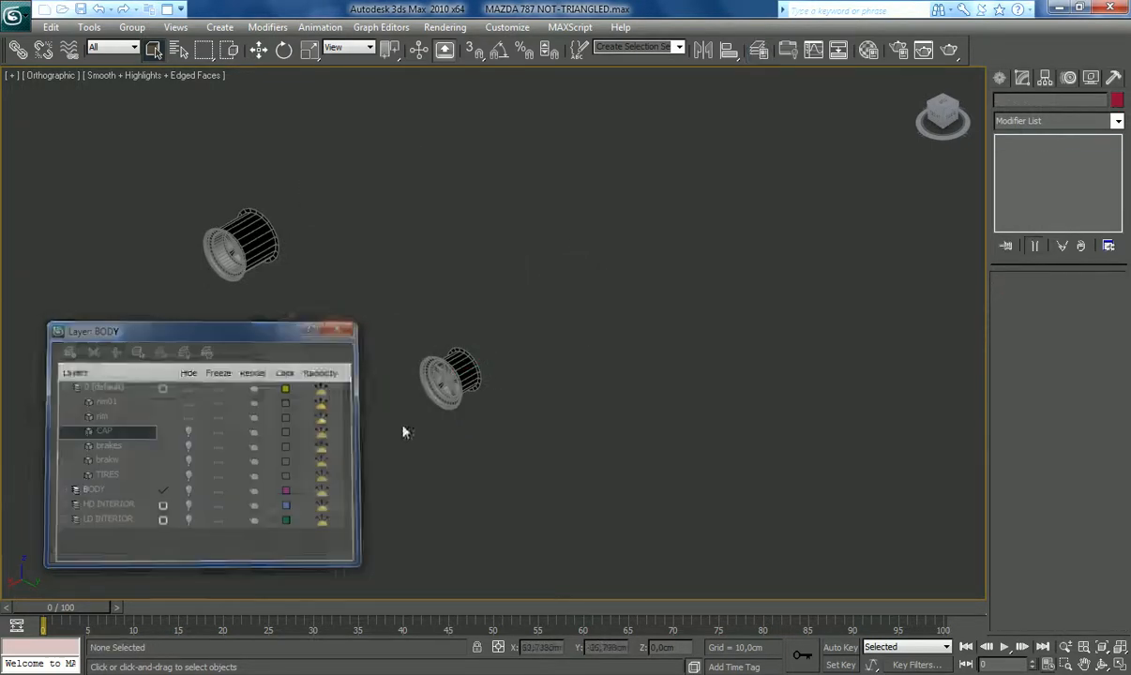
Step: Select the rim object of the nearer wheel, framed closely in the viewport
{"action": "scroll", "coordinate": [409, 435], "scroll_direction": "up", "scroll_amount": 3}
{"action": "scroll", "coordinate": [406, 462], "scroll_direction": "down", "scroll_amount": 2}
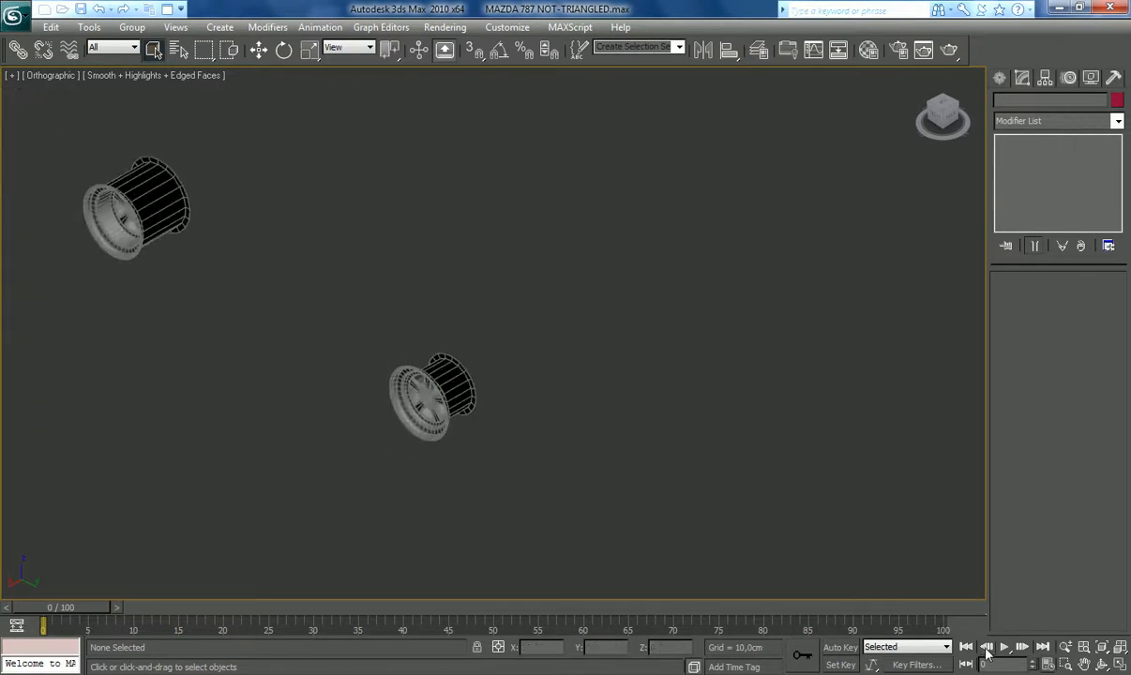
{"action": "left_click", "coordinate": [1084, 664]}
{"action": "left_click_drag", "start_coordinate": [436, 439], "coordinate": [515, 430]}
{"action": "scroll", "coordinate": [513, 431], "scroll_direction": "up", "scroll_amount": 2}
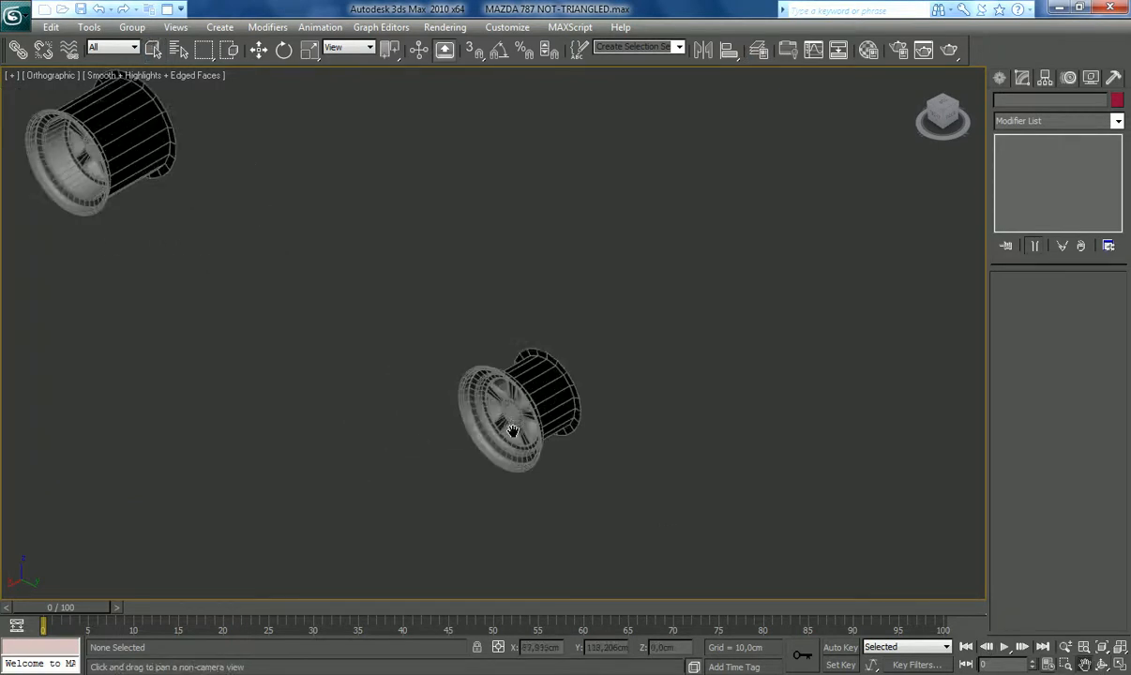
{"action": "left_click", "coordinate": [152, 50]}
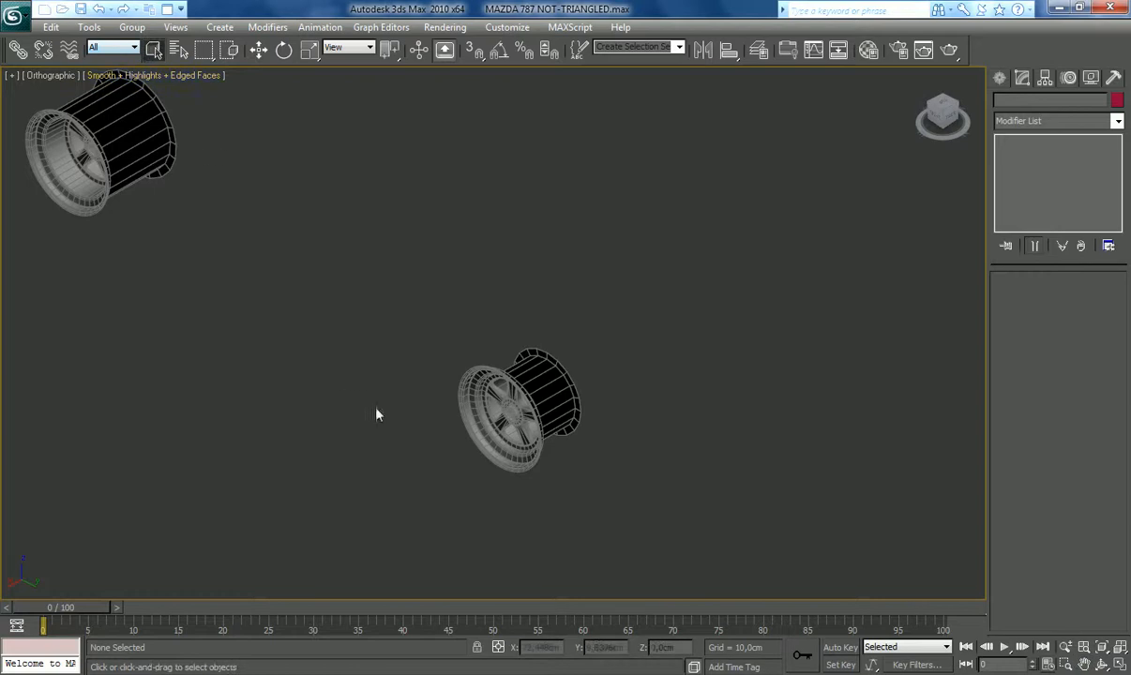
{"action": "left_click", "coordinate": [506, 433]}
{"action": "scroll", "coordinate": [506, 437], "scroll_direction": "up", "scroll_amount": 2}
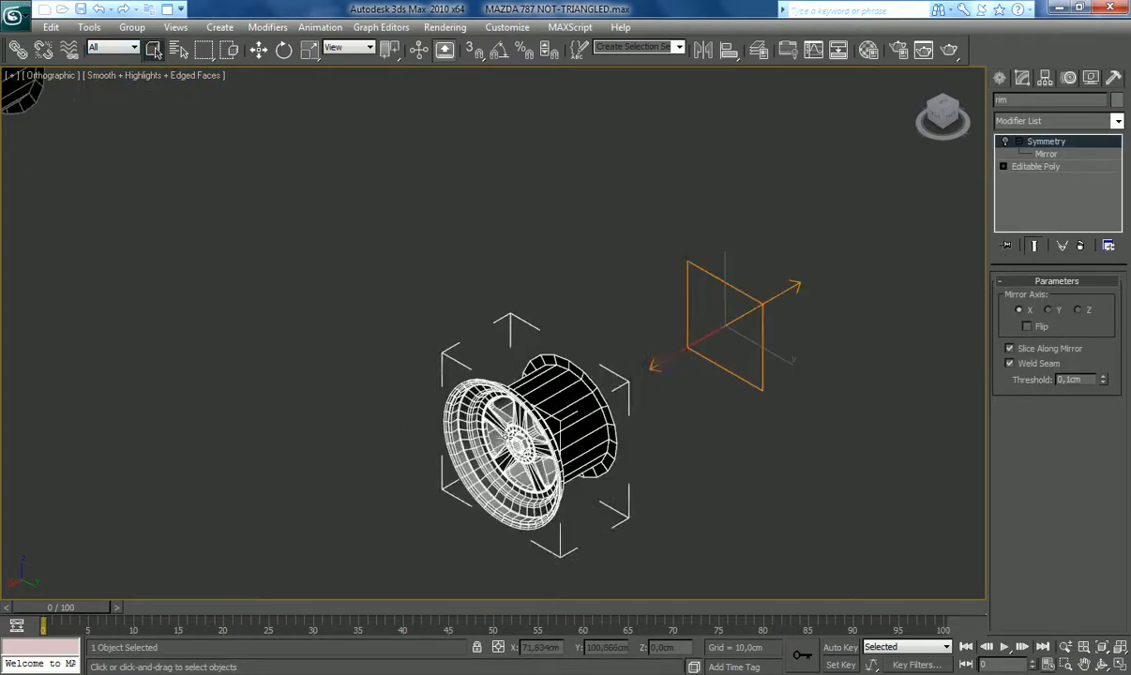
Step: Select the rim's front spoke-and-lip element in the base Editable Poly and apply a UVW Map modifier to it below Symmetry
{"action": "left_click", "coordinate": [1037, 166]}
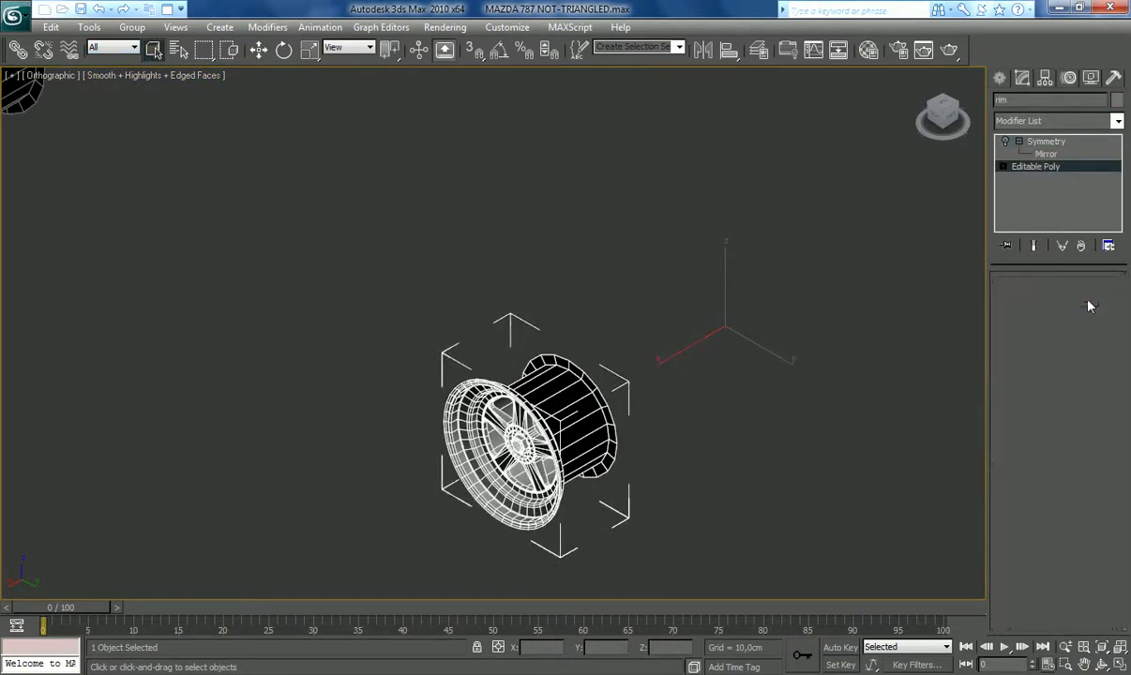
{"action": "left_click", "coordinate": [490, 429]}
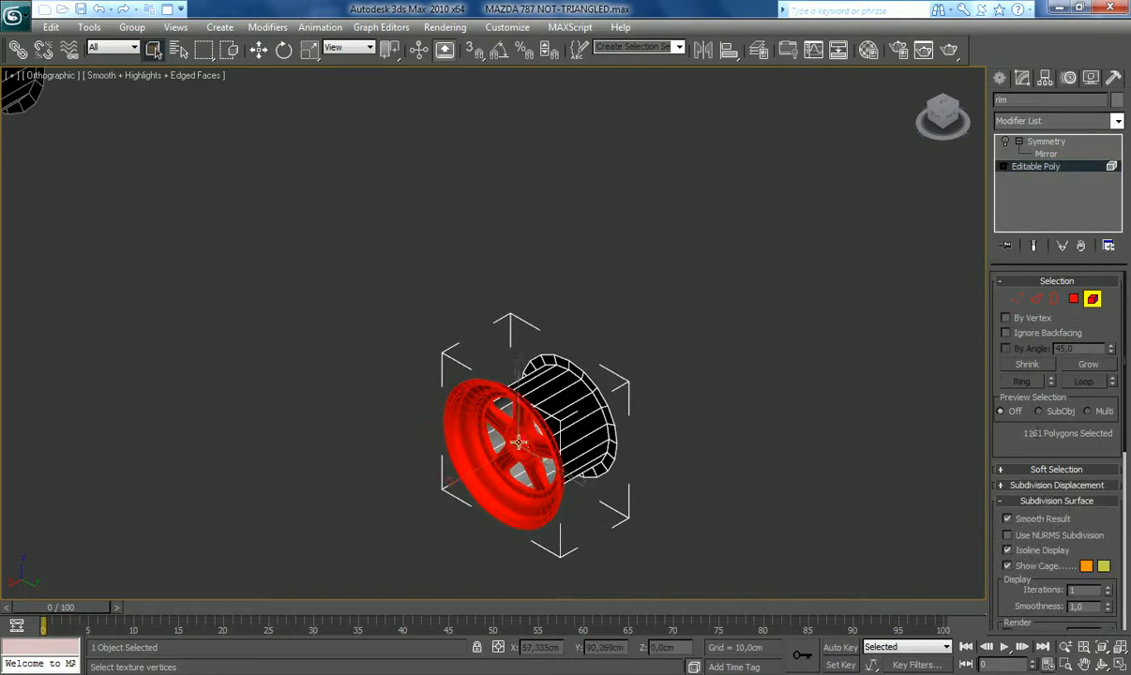
{"action": "left_click", "coordinate": [1117, 120]}
{"action": "scroll", "coordinate": [1125, 348], "scroll_direction": "down", "scroll_amount": 5}
{"action": "scroll", "coordinate": [1125, 349], "scroll_direction": "down", "scroll_amount": 5}
{"action": "left_click", "coordinate": [981, 458]}
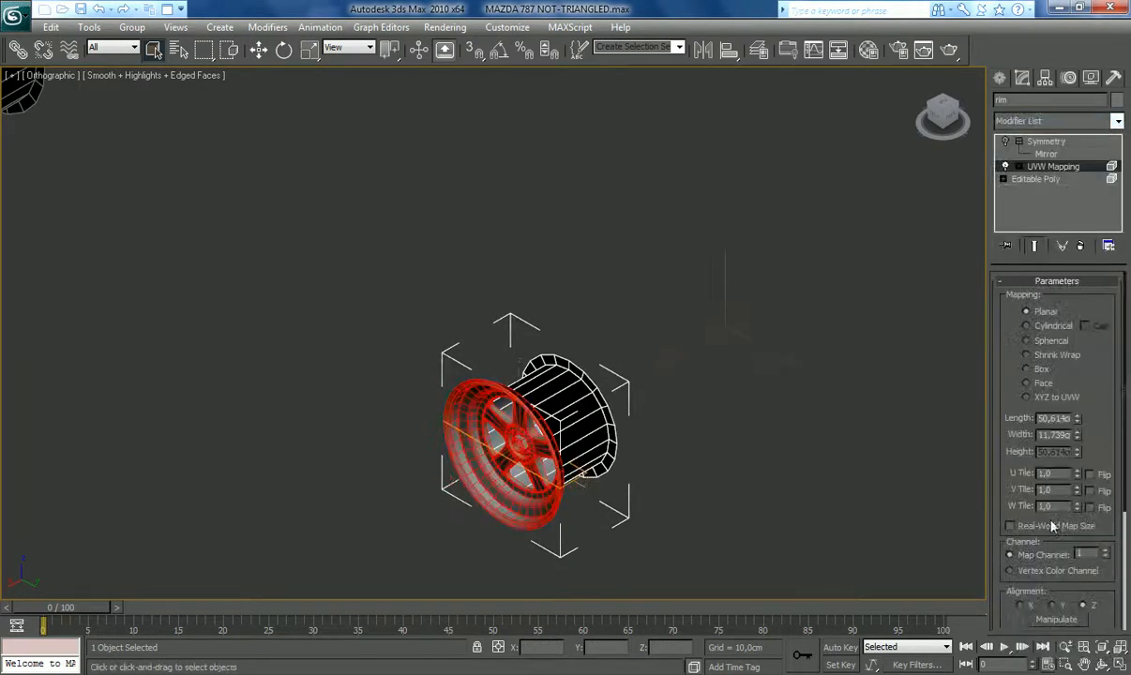
Step: Align the rim face's planar mapping to X, fit it to the selection, and collapse it into the Editable Poly
{"action": "scroll", "coordinate": [1022, 536], "scroll_direction": "down", "scroll_amount": 3}
{"action": "left_click", "coordinate": [1027, 567]}
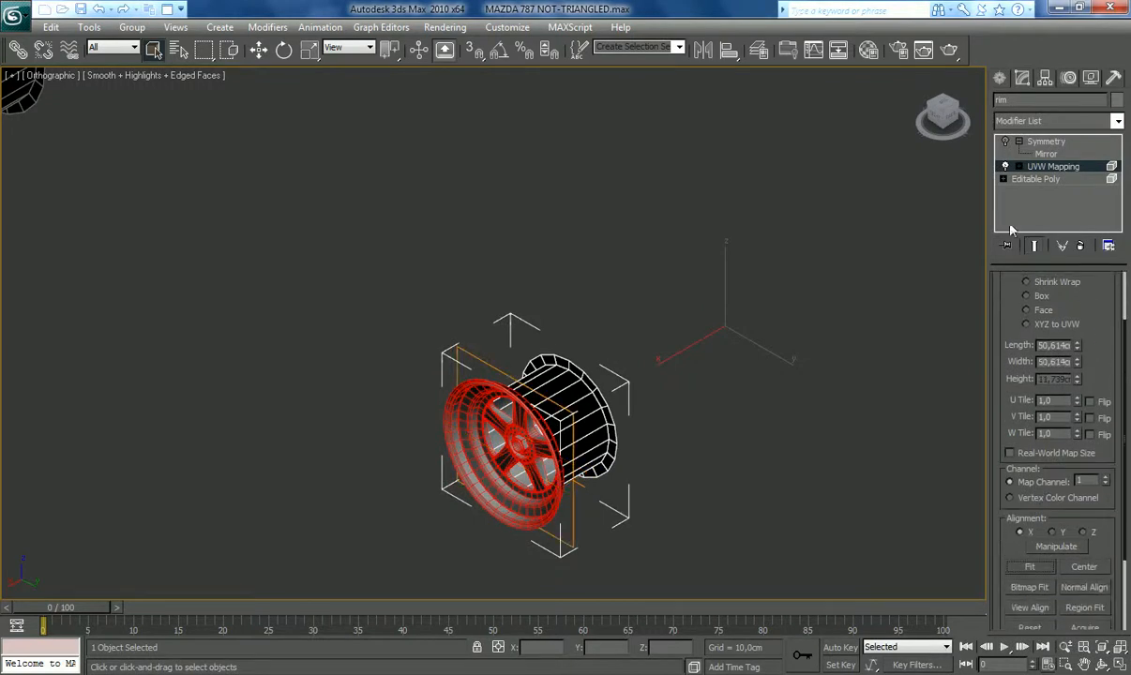
{"action": "right_click", "coordinate": [1048, 167]}
{"action": "left_click", "coordinate": [946, 308]}
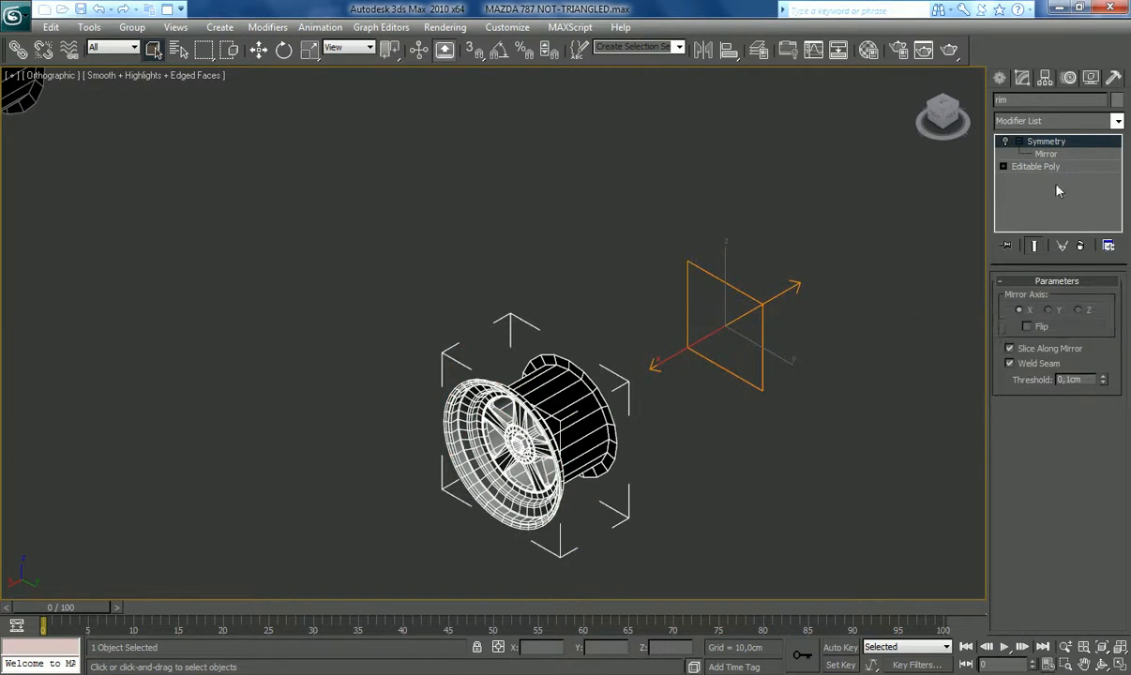
Step: Set the material ID of the selected rim face polygons to 11, and select the rim's rear barrel element
{"action": "left_click", "coordinate": [1035, 166]}
{"action": "left_click", "coordinate": [1074, 298]}
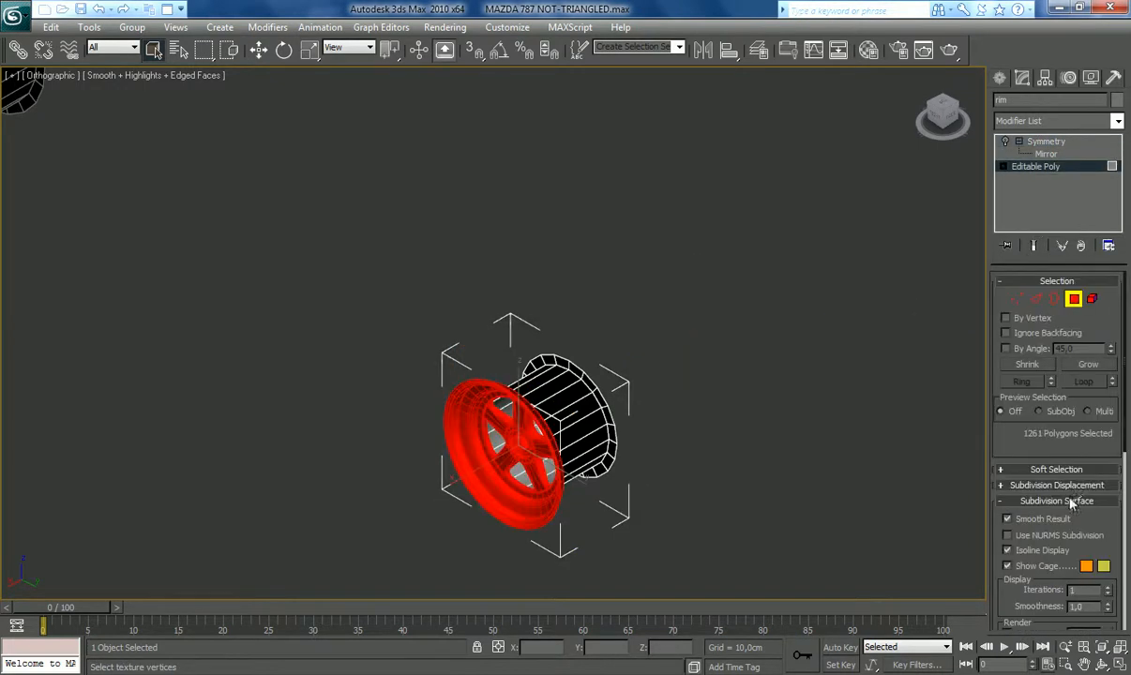
{"action": "left_click", "coordinate": [1073, 500]}
{"action": "double_click", "coordinate": [1073, 584]}
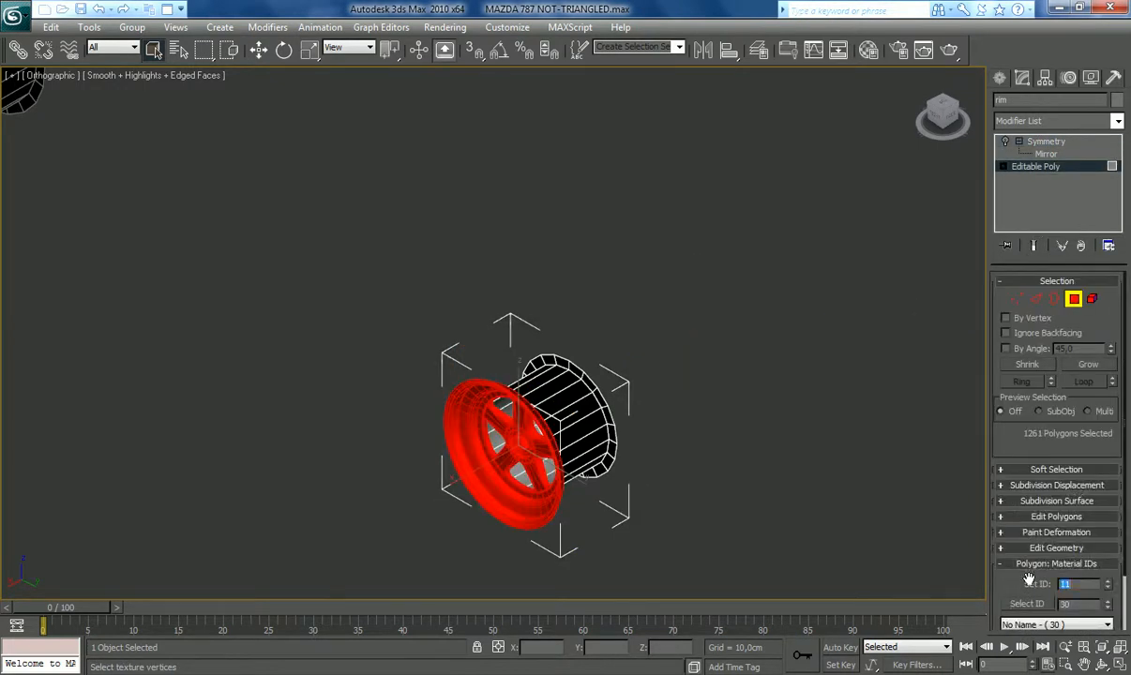
{"action": "left_click", "coordinate": [1091, 298]}
{"action": "left_click", "coordinate": [588, 427]}
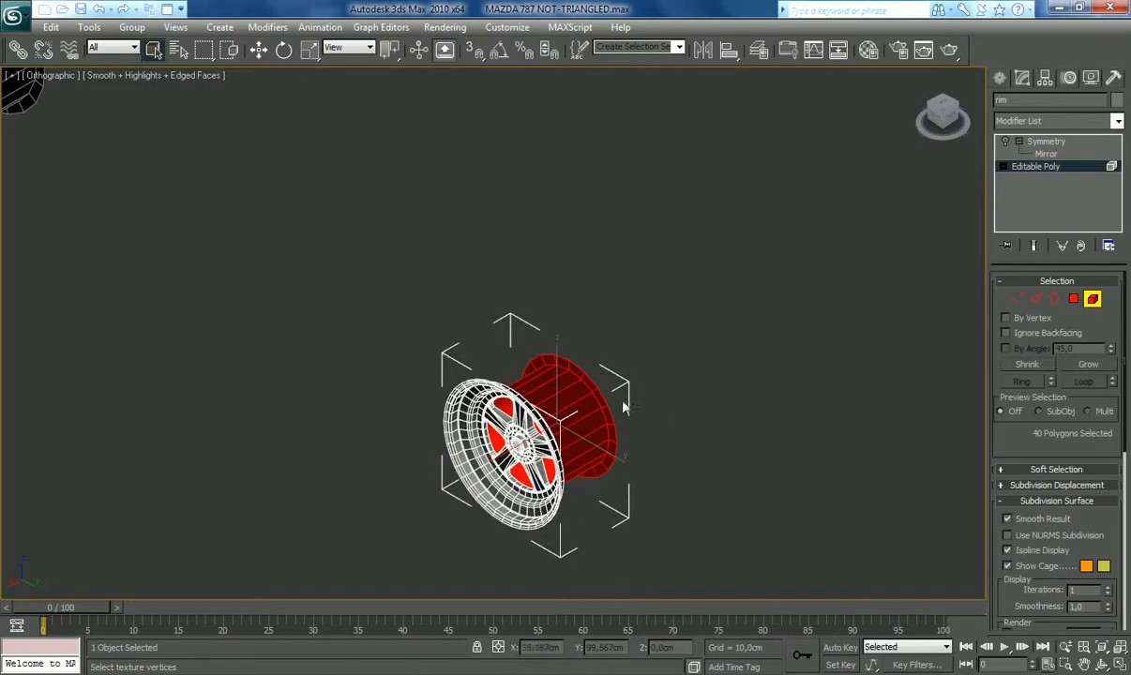
{"action": "left_click", "coordinate": [1117, 122]}
{"action": "scroll", "coordinate": [1055, 422], "scroll_direction": "down", "scroll_amount": 15}
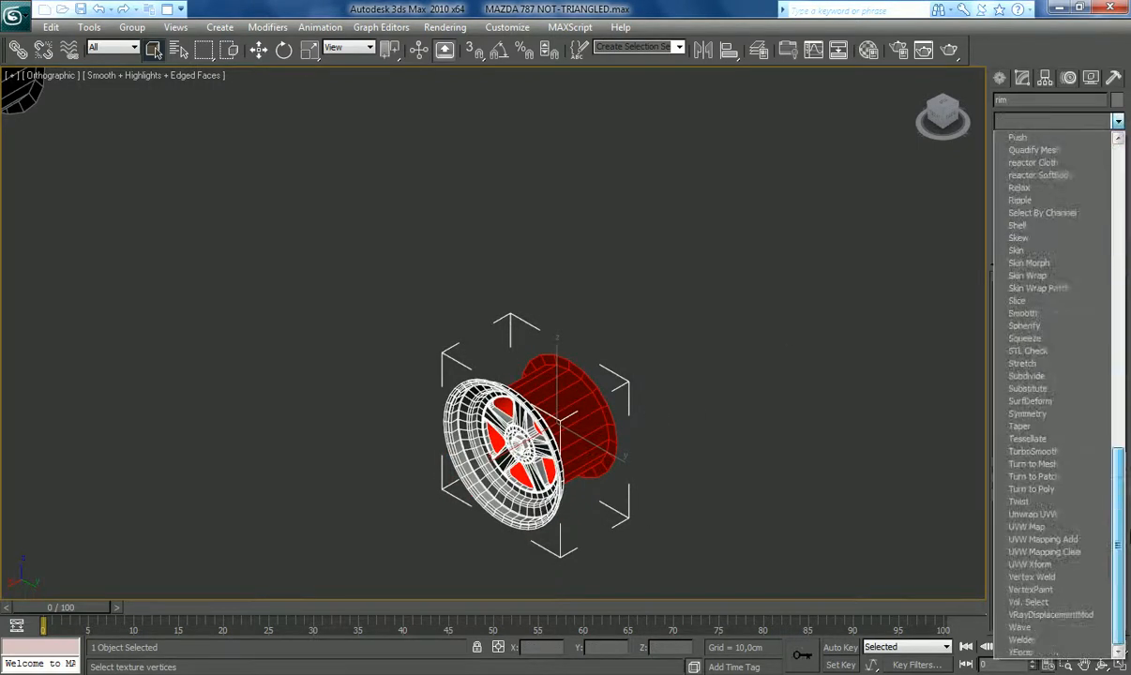
{"action": "left_click", "coordinate": [1068, 521]}
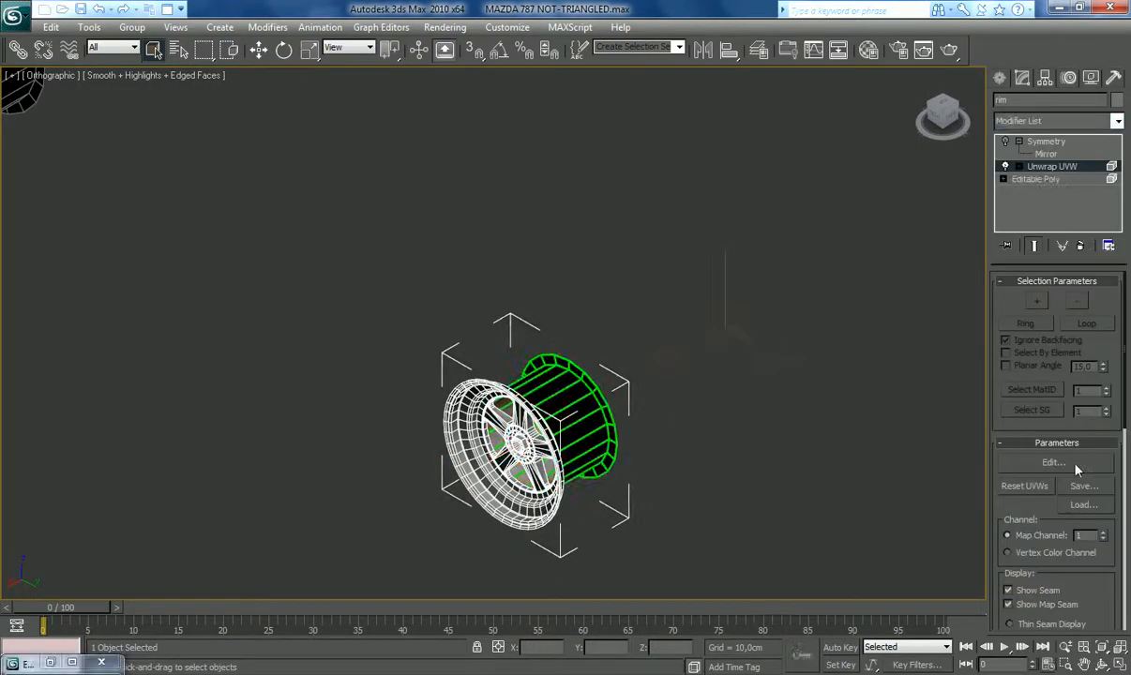
{"action": "left_click", "coordinate": [1080, 245]}
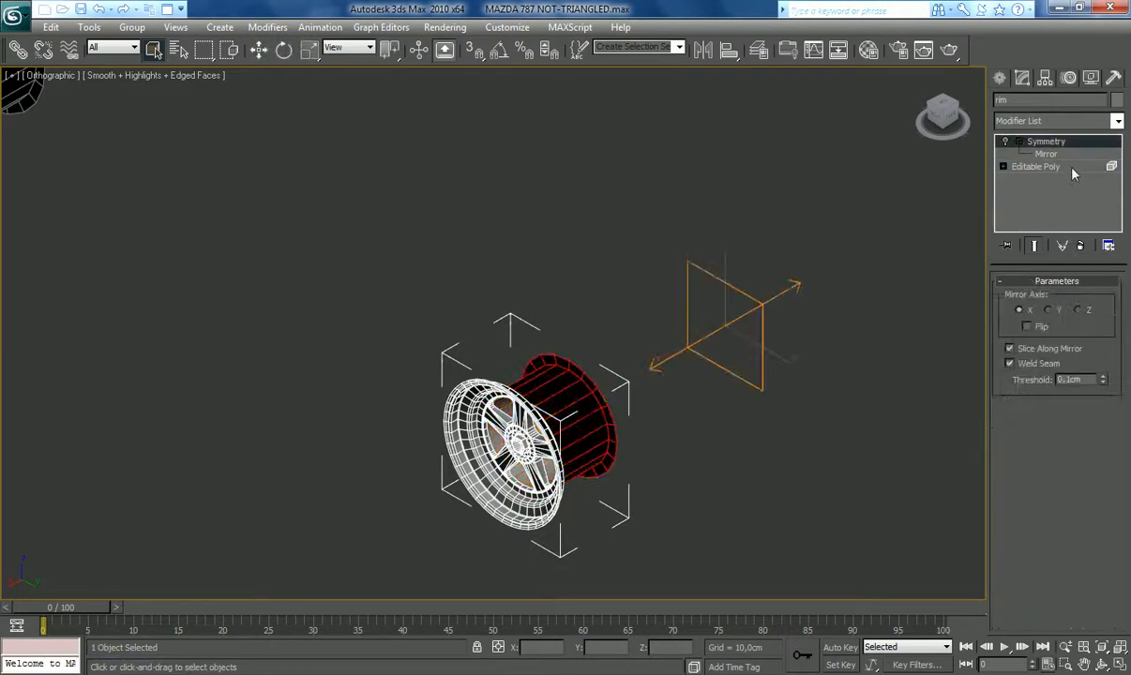
Step: Apply a UVW Map modifier with cylindrical mapping to the selected barrel element, below the Symmetry modifier
{"action": "left_click", "coordinate": [1076, 170]}
{"action": "left_click", "coordinate": [1117, 121]}
{"action": "scroll", "coordinate": [1041, 422], "scroll_direction": "down", "scroll_amount": 15}
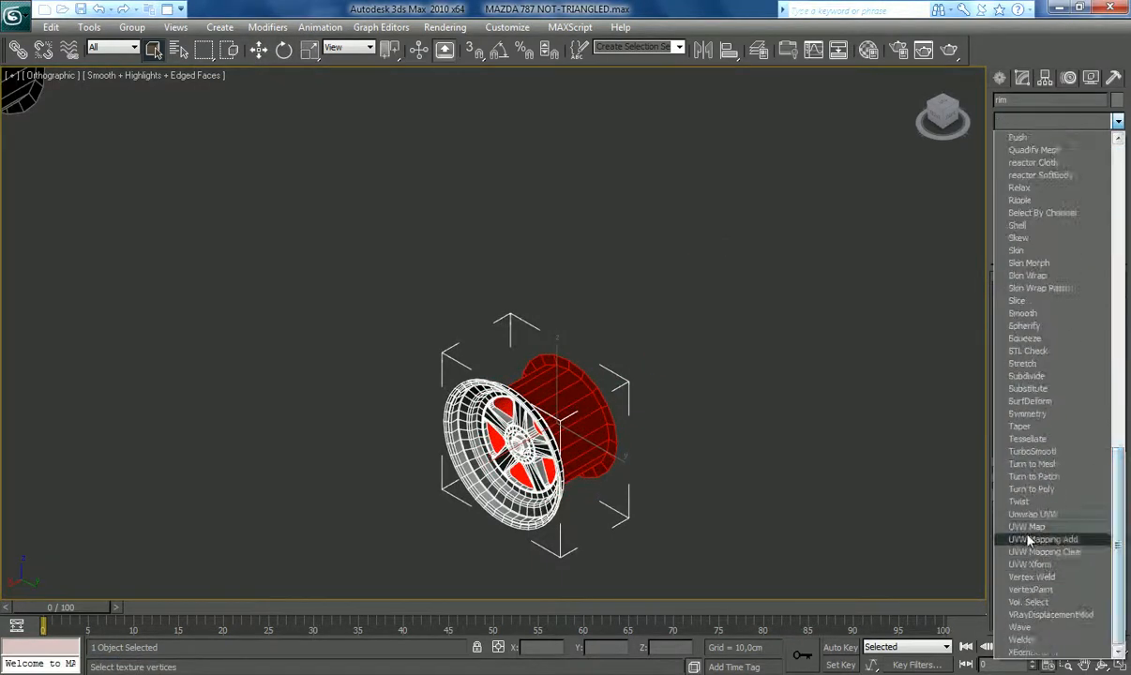
{"action": "left_click", "coordinate": [1029, 526]}
{"action": "left_click", "coordinate": [1052, 327]}
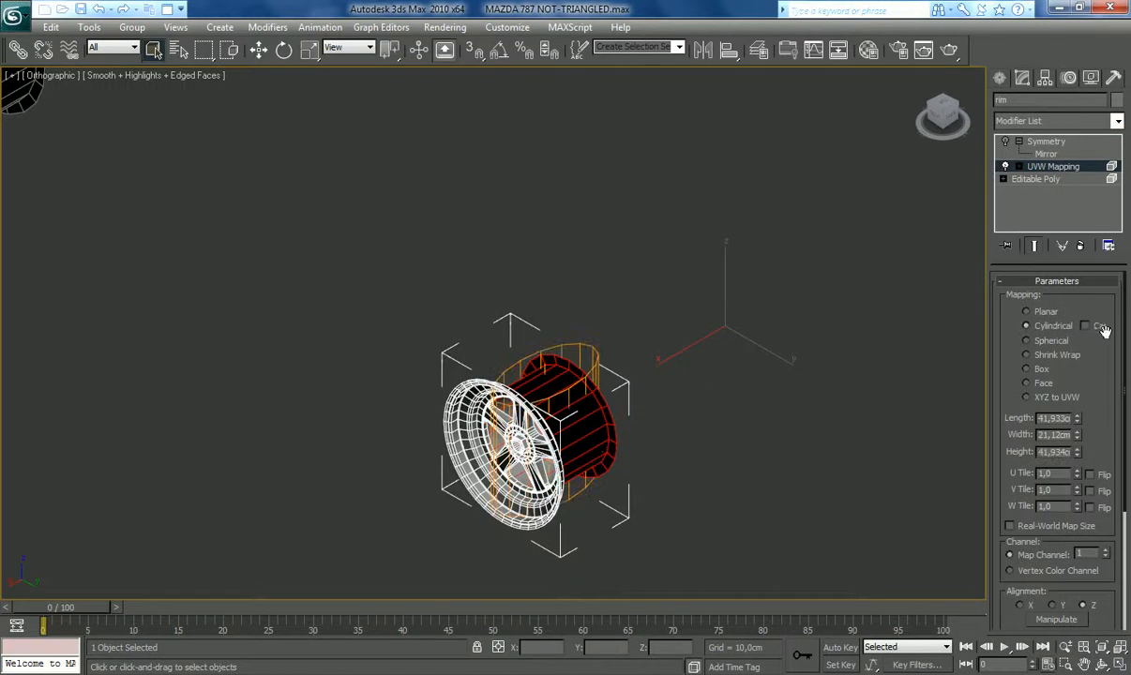
Step: Align the barrel's cylindrical mapping to Y, fit it to the barrel, and collapse it into the Editable Poly
{"action": "left_click", "coordinate": [1021, 606]}
{"action": "left_click", "coordinate": [1051, 605]}
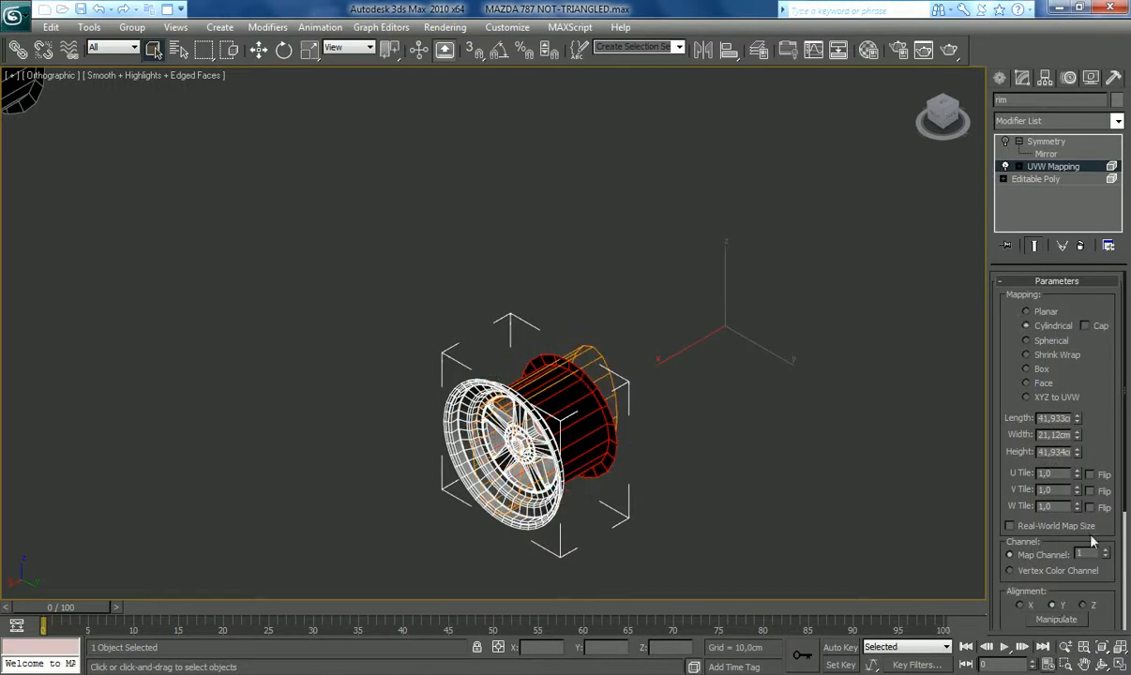
{"action": "scroll", "coordinate": [1092, 440], "scroll_direction": "down", "scroll_amount": 2}
{"action": "left_click", "coordinate": [1030, 571]}
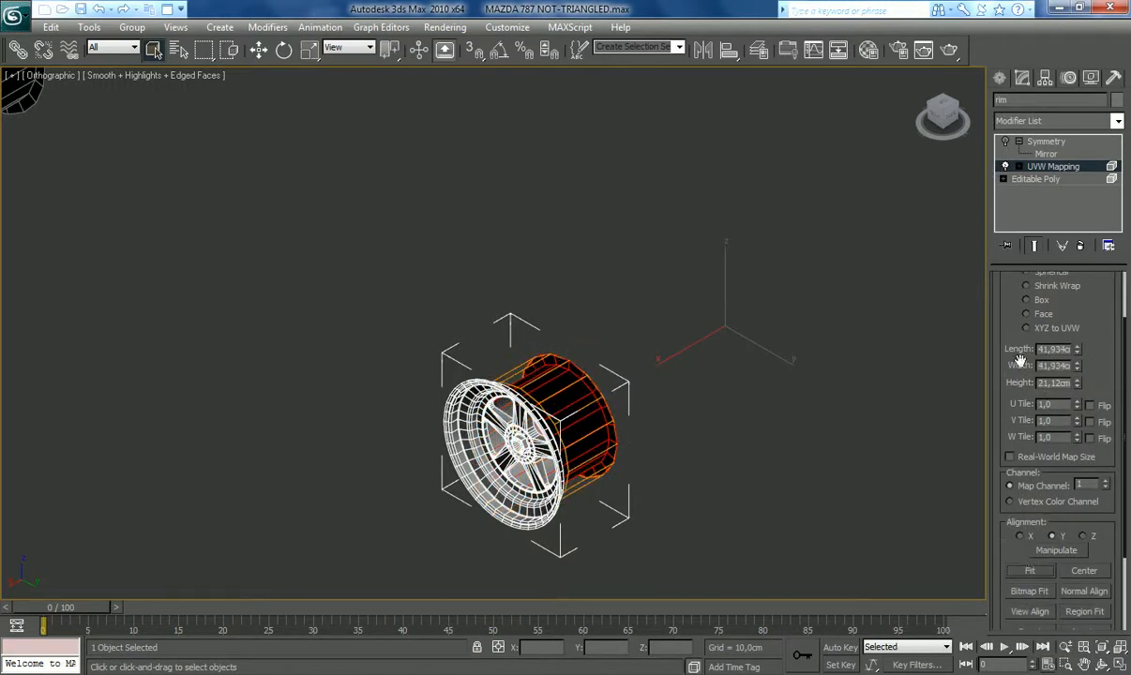
{"action": "right_click", "coordinate": [1045, 175]}
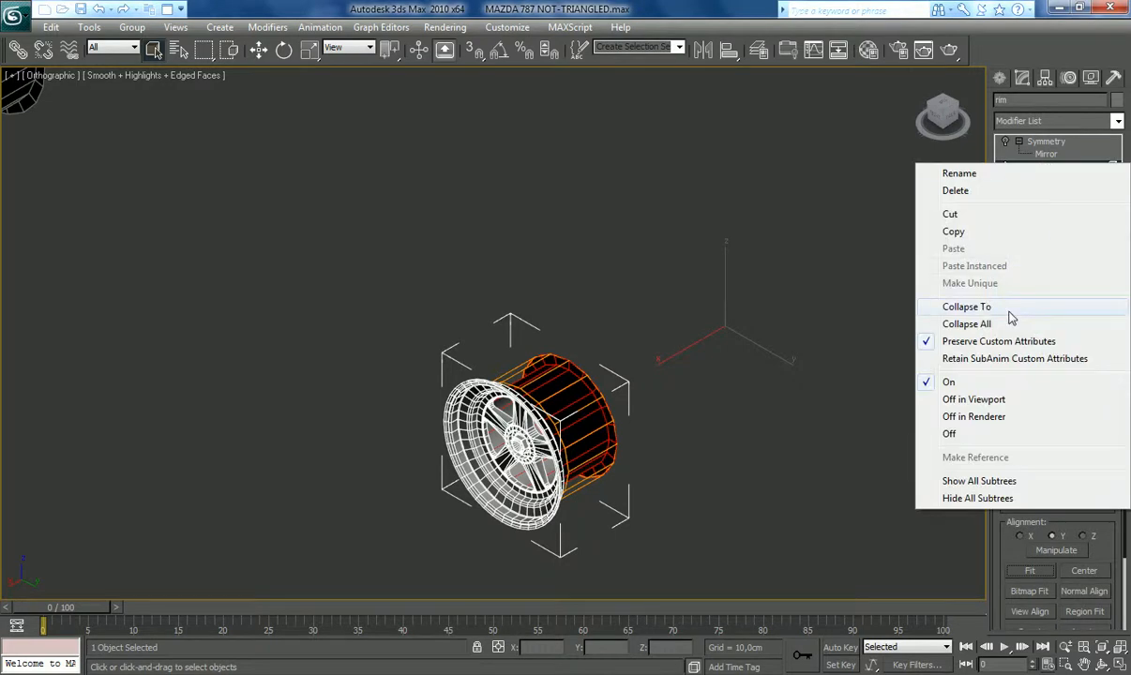
{"action": "left_click", "coordinate": [939, 307]}
Step: Set the barrel element's material ID to 11 and leave element editing
{"action": "left_click", "coordinate": [1036, 166]}
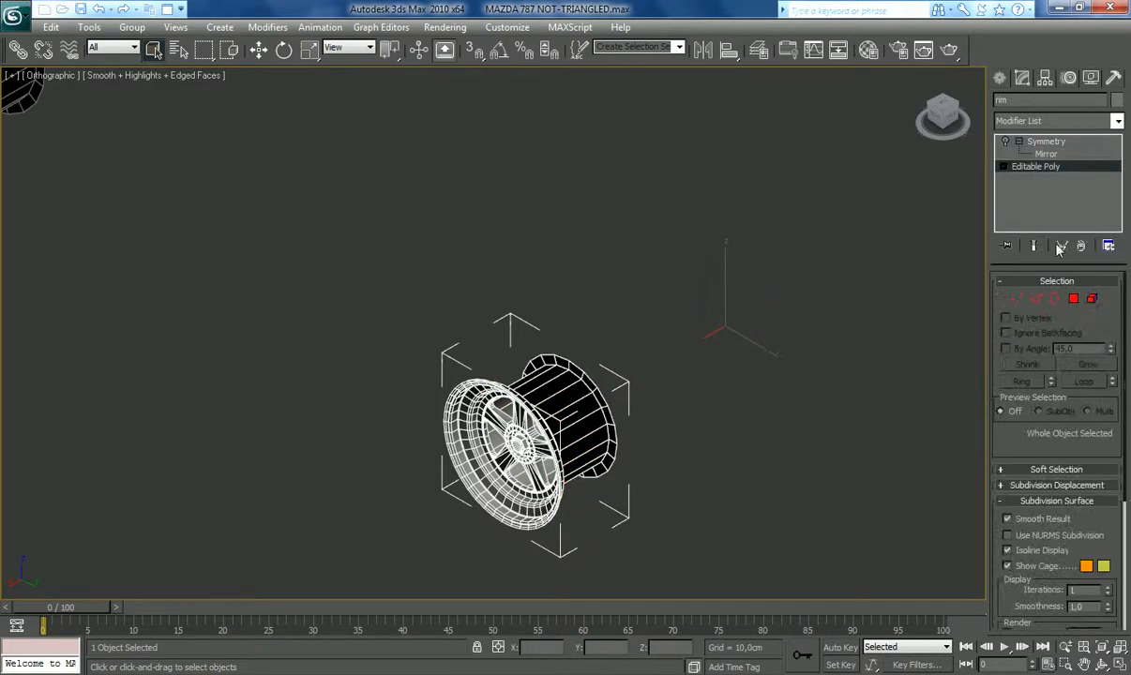
{"action": "left_click", "coordinate": [1093, 298]}
{"action": "left_click", "coordinate": [1021, 502]}
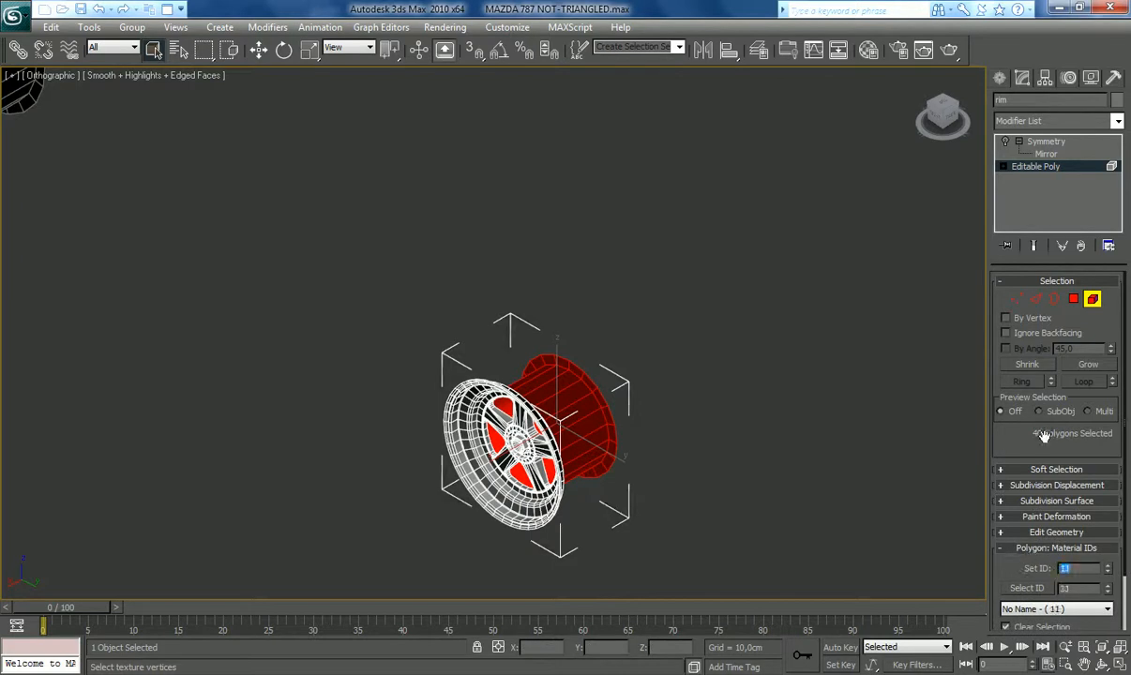
{"action": "left_click", "coordinate": [1093, 298]}
Step: Name sub-material 11 of the Multi/Sub-Object material RIMS and close the Material Editor
{"action": "key", "text": "m"}
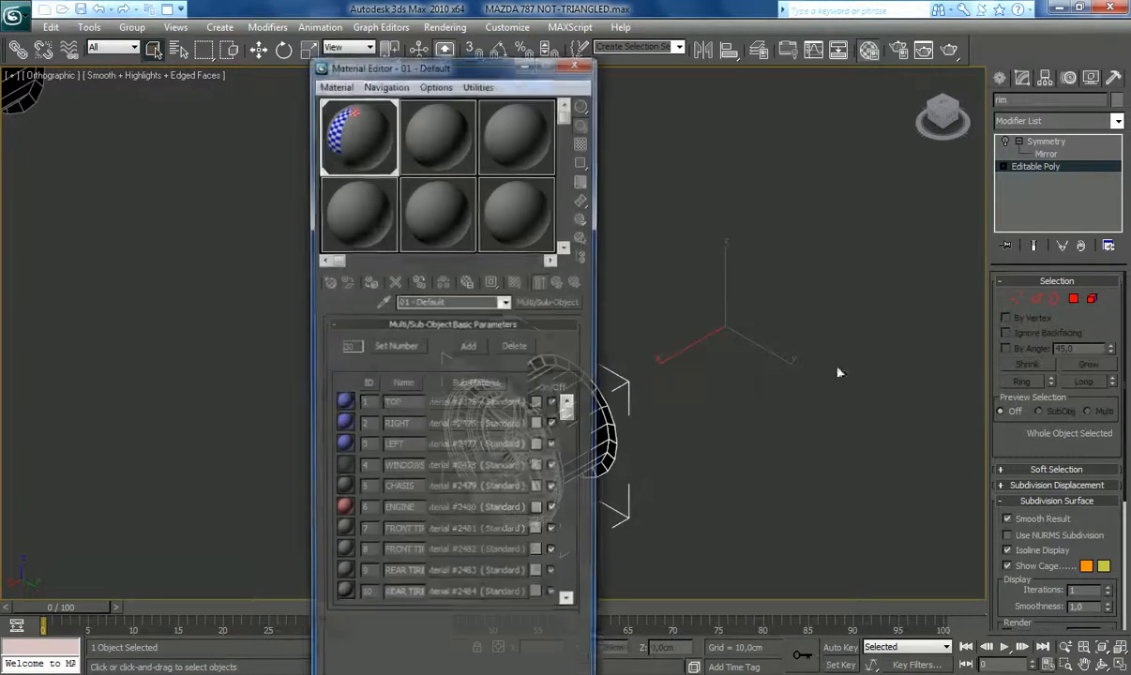
{"action": "left_click", "coordinate": [569, 605]}
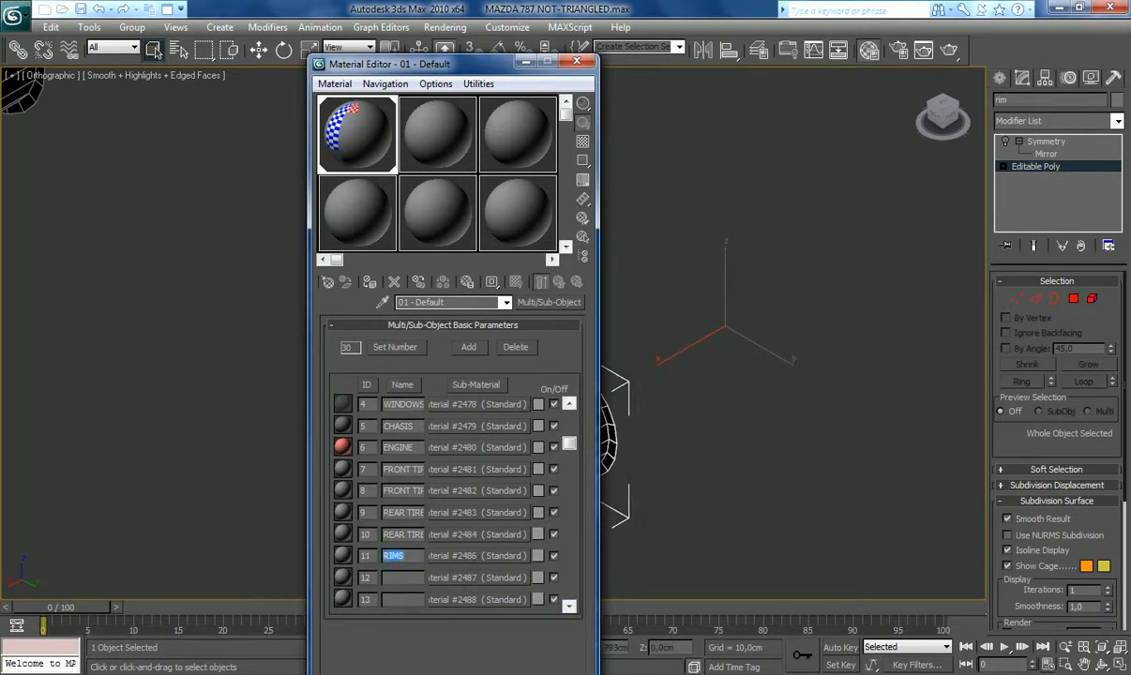
{"action": "left_click", "coordinate": [577, 62]}
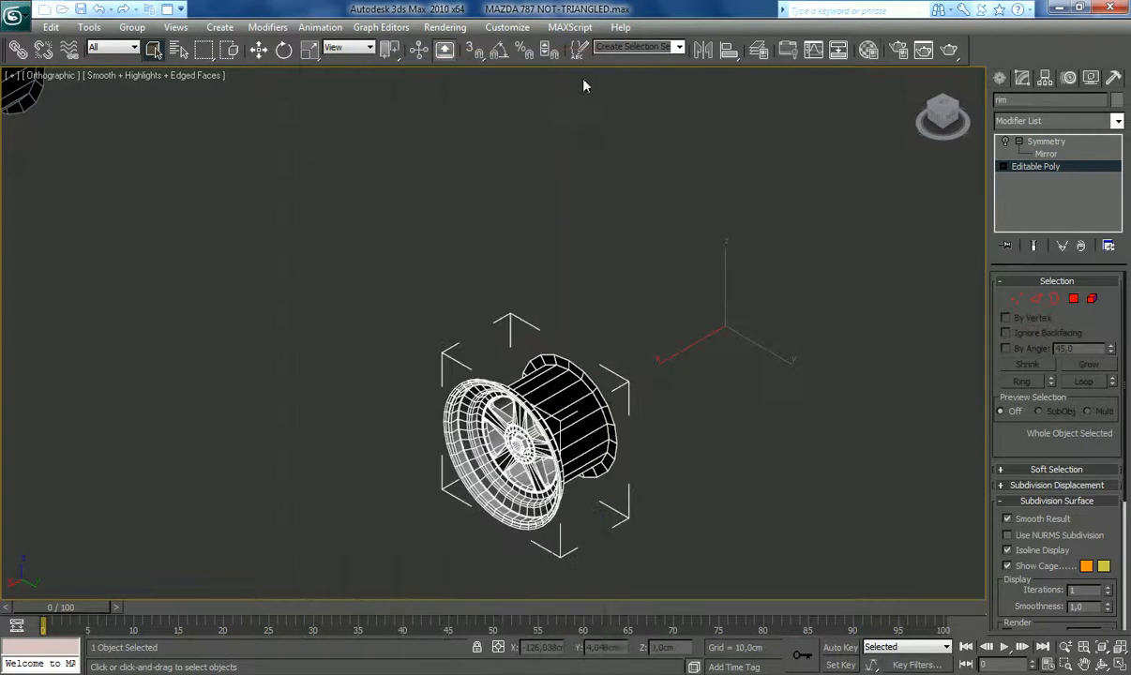
Step: Add an Unwrap UVW modifier above the rim's Editable Poly and open its UV editor
{"action": "left_click", "coordinate": [1118, 122]}
{"action": "scroll", "coordinate": [1078, 469], "scroll_direction": "down", "scroll_amount": 15}
{"action": "left_click", "coordinate": [1075, 522]}
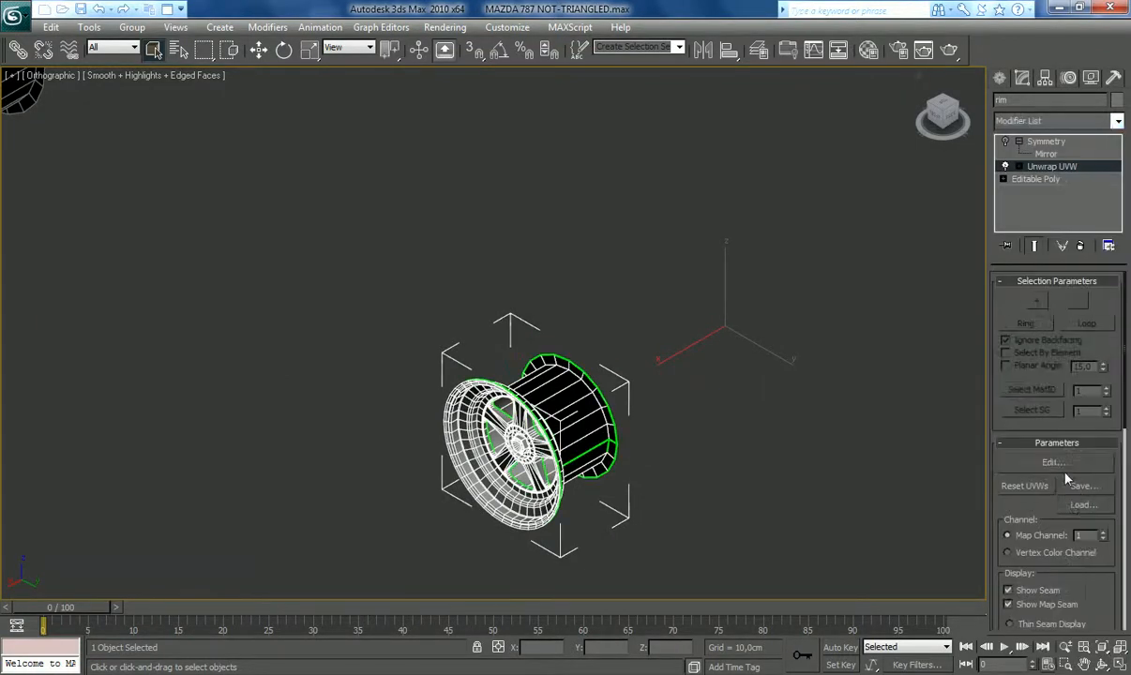
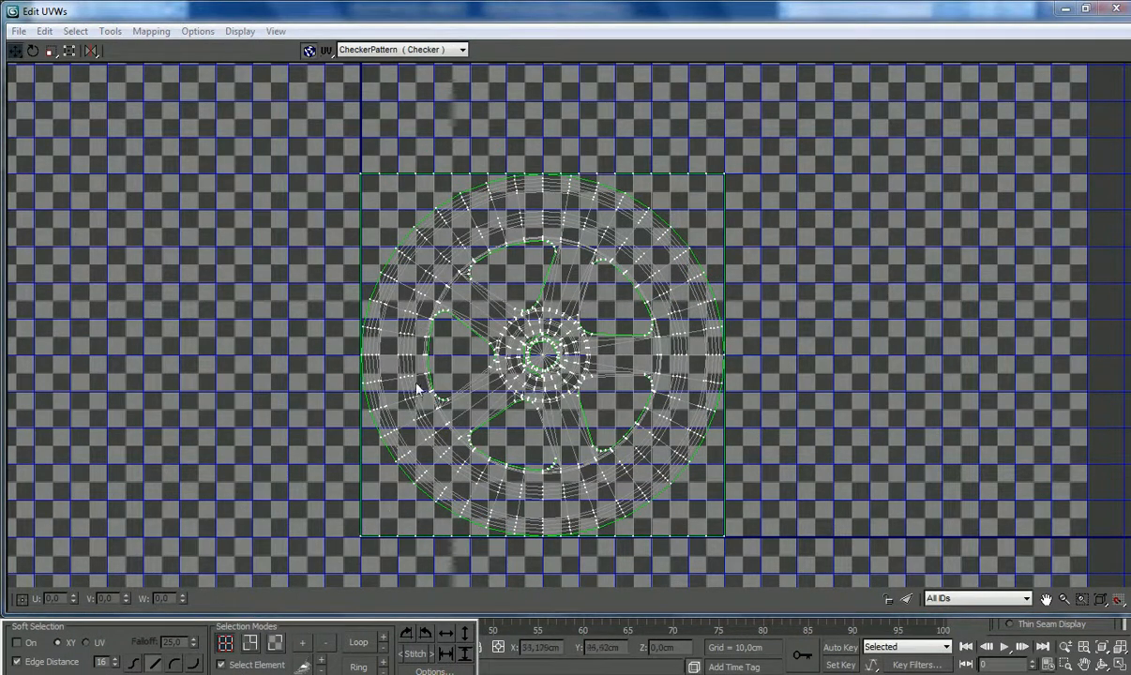
Step: Offset the barrel's UV vertices along V, clear of the wheel face's UVs, and return to absolute coordinate entry
{"action": "scroll", "coordinate": [386, 521], "scroll_direction": "down", "scroll_amount": 2}
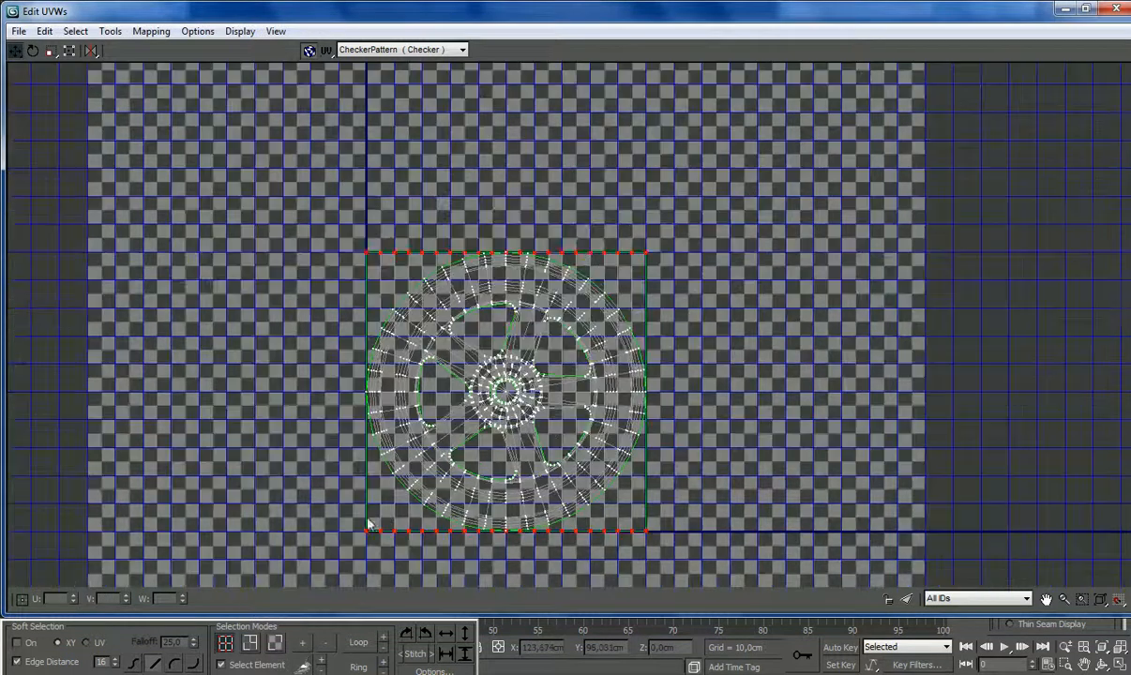
{"action": "left_click_drag", "start_coordinate": [114, 601], "coordinate": [54, 599]}
{"action": "key", "text": "Return"}
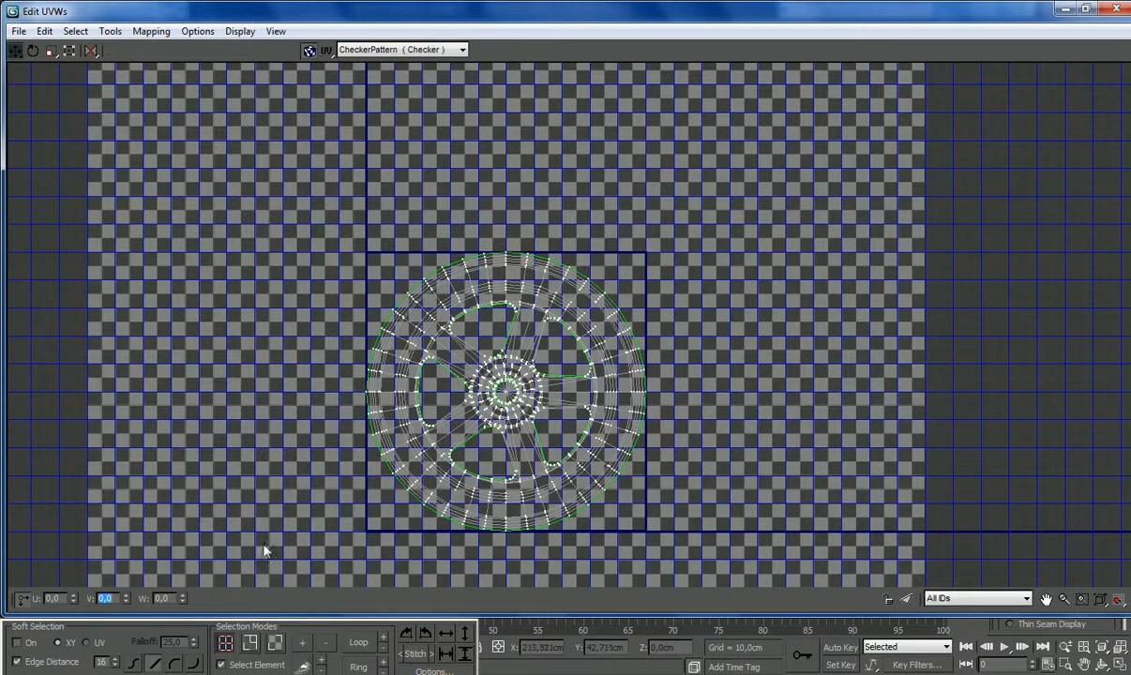
{"action": "left_click", "coordinate": [22, 599]}
Step: Move the hexagonal centre nut's UV element out of the wheel hub to the empty area beside the texture square
{"action": "scroll", "coordinate": [495, 384], "scroll_direction": "up", "scroll_amount": 6}
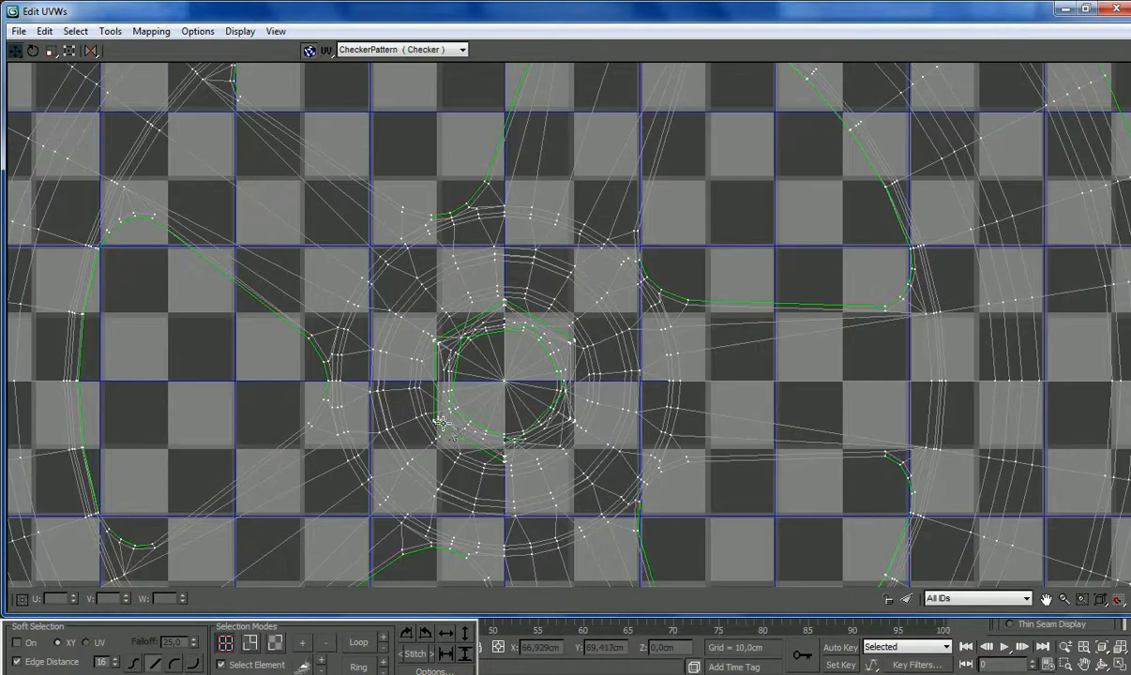
{"action": "left_click", "coordinate": [442, 424]}
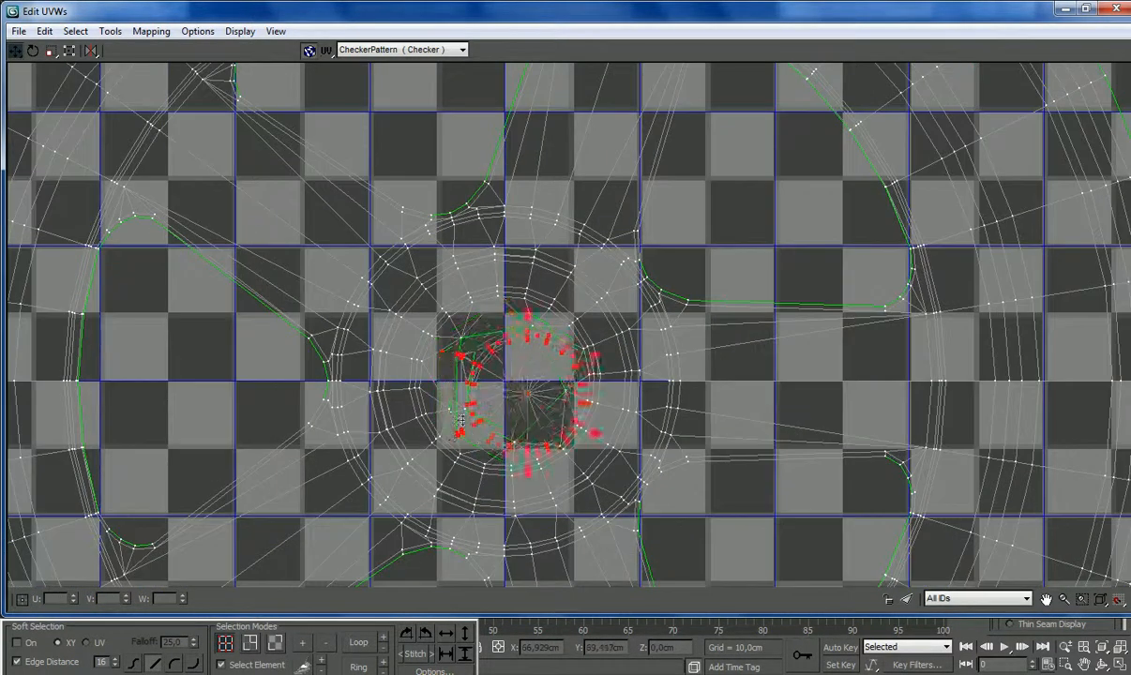
{"action": "scroll", "coordinate": [449, 380], "scroll_direction": "down", "scroll_amount": 3}
{"action": "left_click_drag", "start_coordinate": [448, 380], "coordinate": [907, 361]}
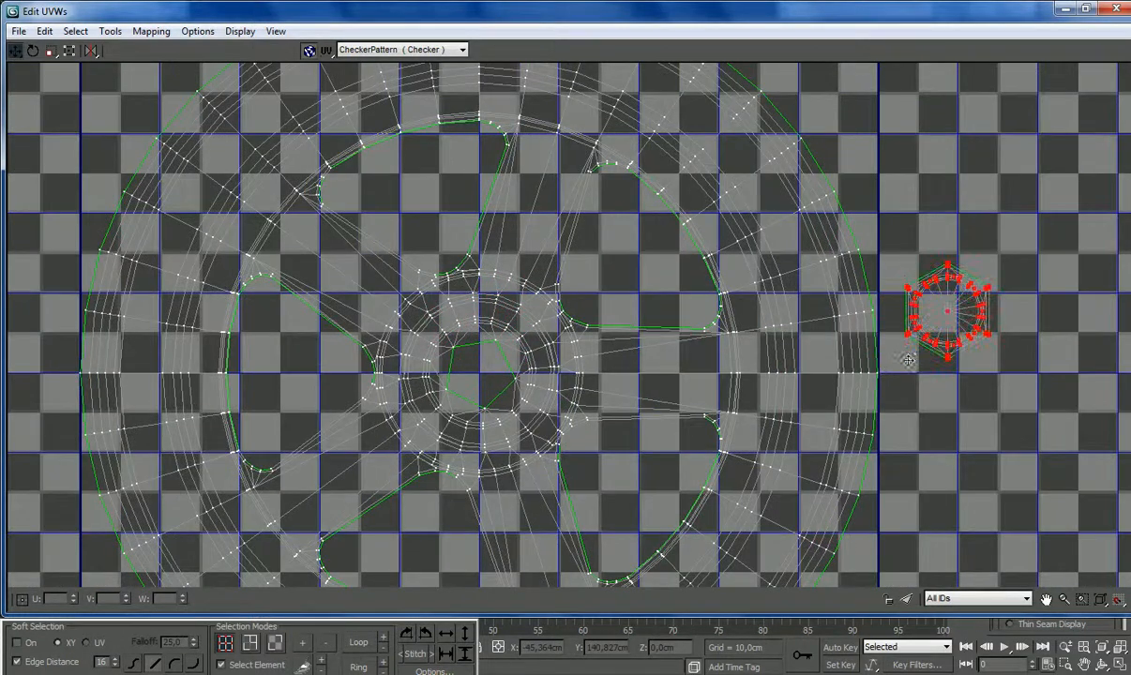
{"action": "left_click", "coordinate": [1017, 358]}
Step: Turn off whole-element selection, select the nut's centre vertex with its surrounding rings, and scale those UVs inward
{"action": "scroll", "coordinate": [1034, 296], "scroll_direction": "up", "scroll_amount": 5}
{"action": "left_click", "coordinate": [279, 671]}
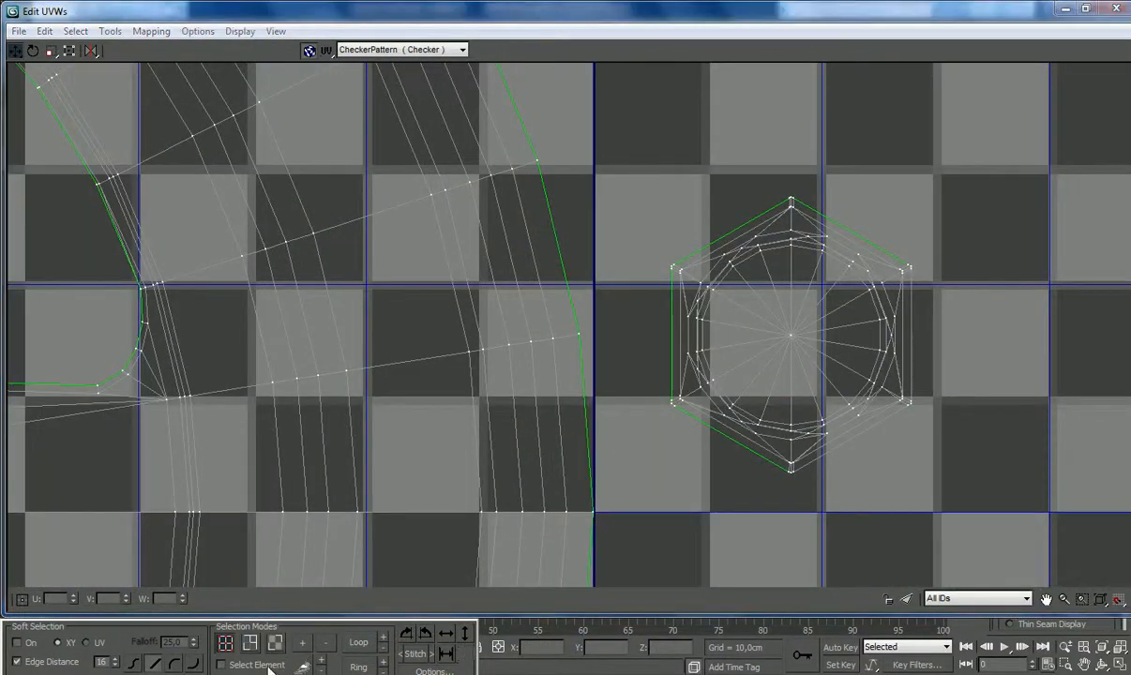
{"action": "left_click", "coordinate": [790, 334]}
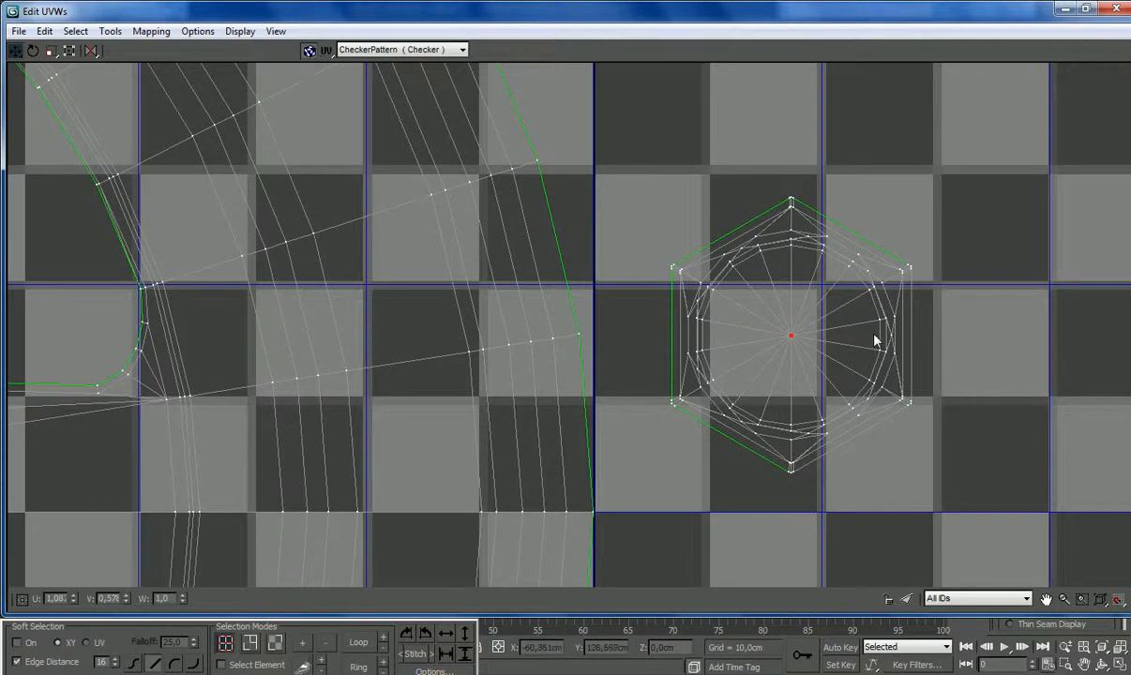
{"action": "scroll", "coordinate": [874, 327], "scroll_direction": "up", "scroll_amount": 2}
{"action": "left_click", "coordinate": [302, 647]}
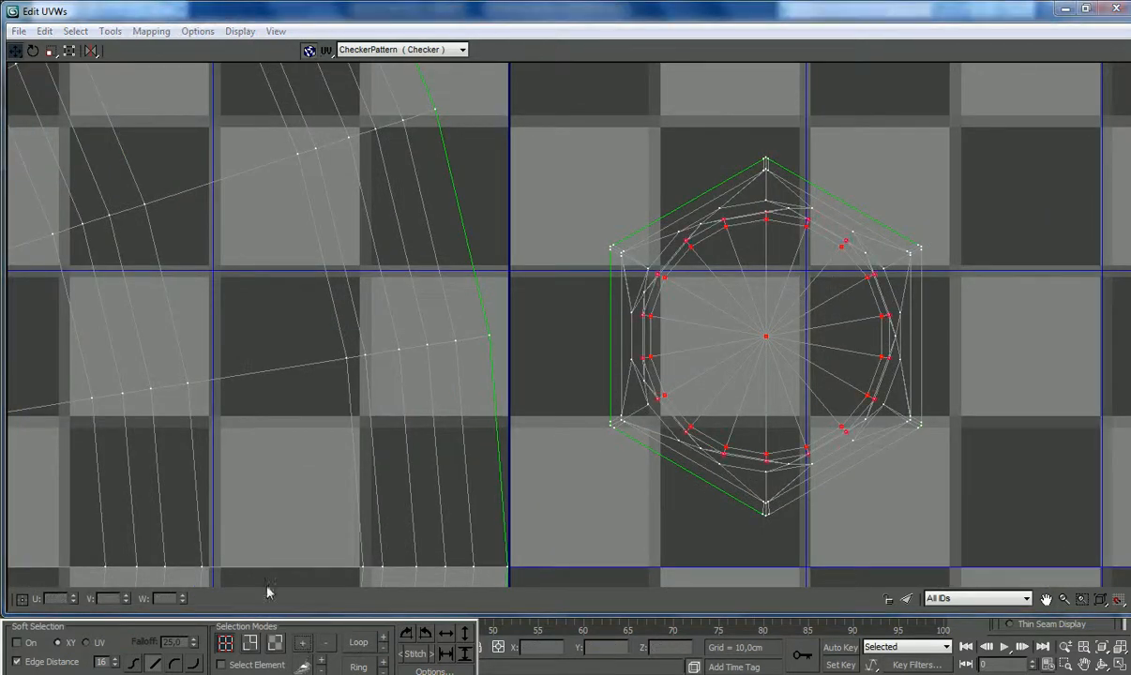
{"action": "left_click", "coordinate": [51, 50]}
{"action": "mouse_move", "coordinate": [776, 343]}
{"action": "left_mouse_down"}
{"action": "mouse_move", "coordinate": [765, 336]}
{"action": "mouse_move", "coordinate": [779, 362]}
{"action": "left_mouse_up"}
Step: Grow the selection to the nut's outer rings, leaving only its hexagonal border, and scale those UVs inward
{"action": "left_click", "coordinate": [304, 645]}
{"action": "left_click", "coordinate": [302, 646]}
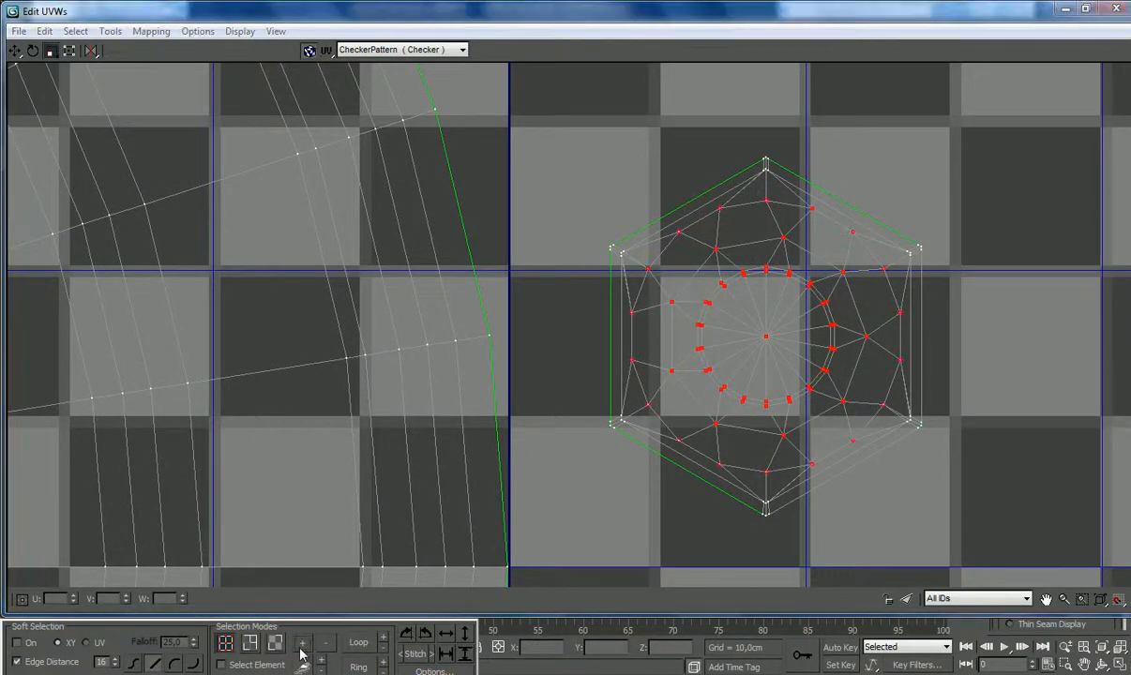
{"action": "left_click", "coordinate": [302, 645]}
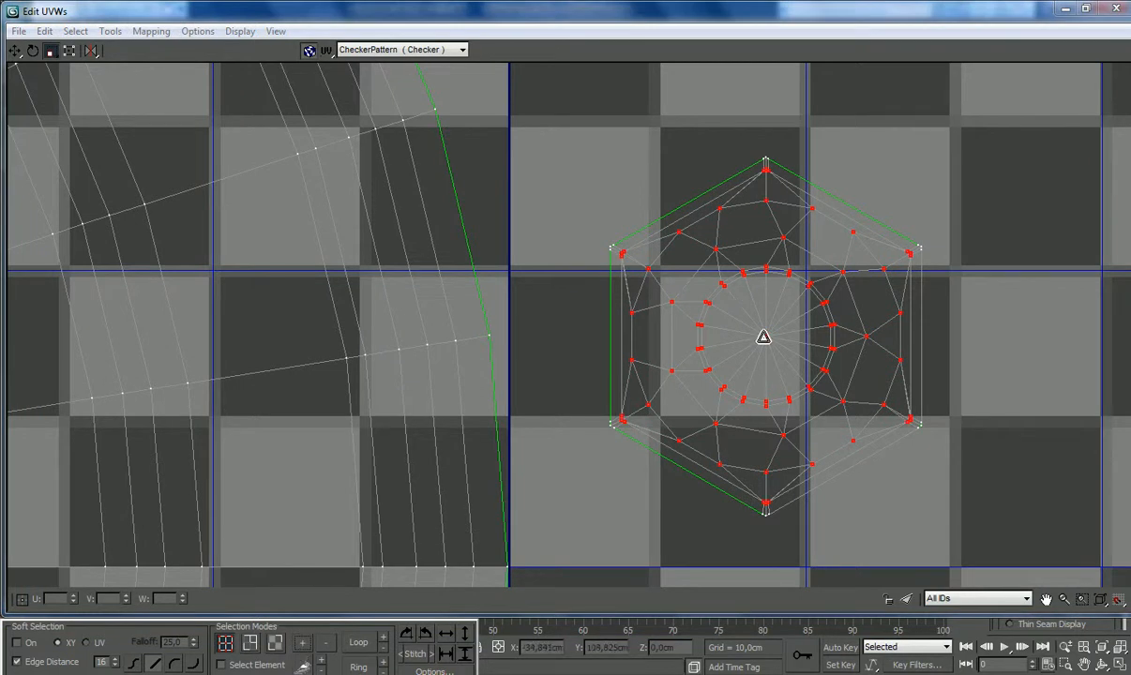
{"action": "left_click", "coordinate": [301, 644]}
{"action": "left_click_drag", "start_coordinate": [770, 331], "coordinate": [734, 406]}
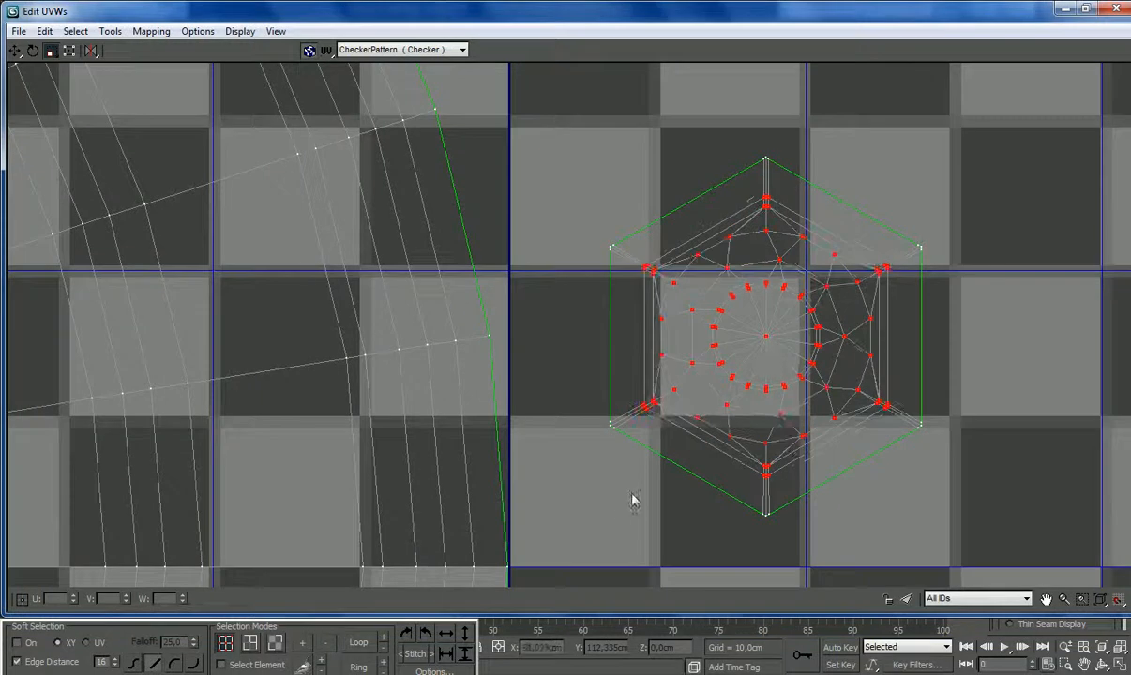
Step: Switch to UV face selection and select the complete ring of faces around the wheel hub's centre hole
{"action": "scroll", "coordinate": [638, 370], "scroll_direction": "down", "scroll_amount": 6}
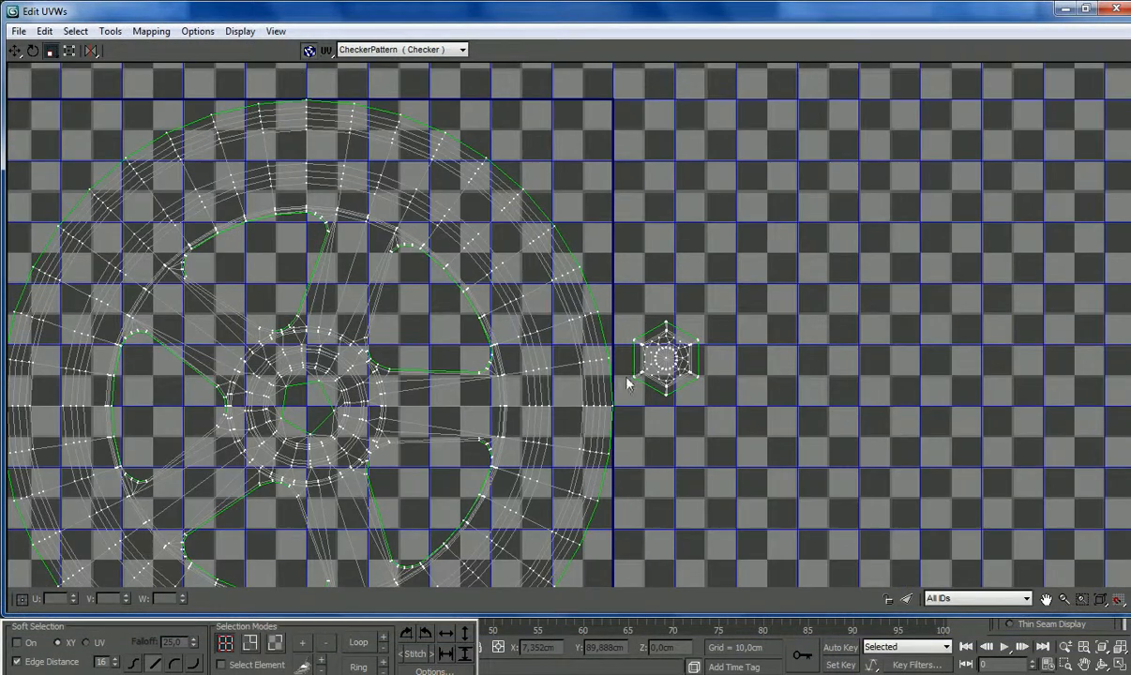
{"action": "scroll", "coordinate": [187, 452], "scroll_direction": "up", "scroll_amount": 2}
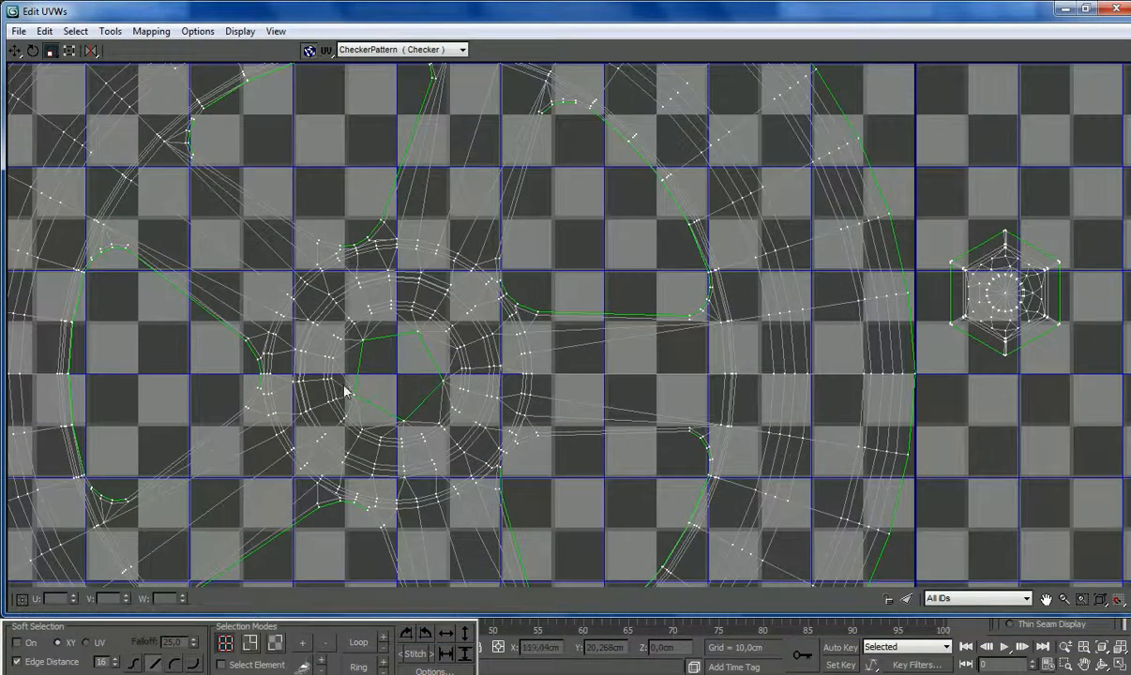
{"action": "scroll", "coordinate": [347, 374], "scroll_direction": "up", "scroll_amount": 1}
{"action": "left_click", "coordinate": [274, 644]}
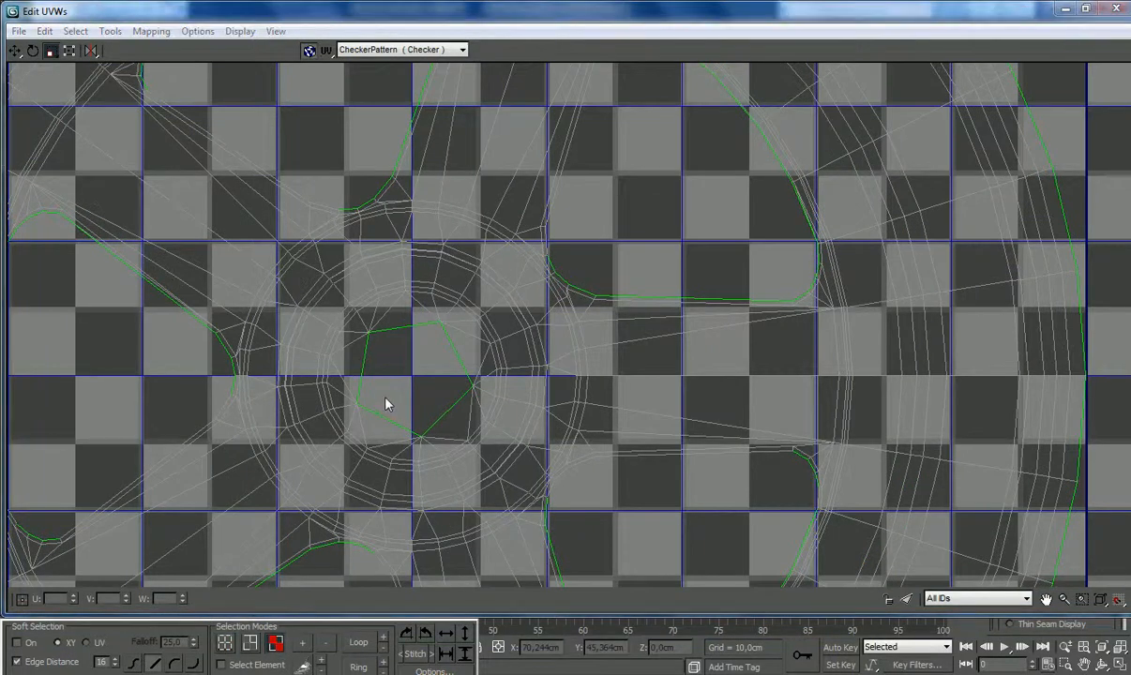
{"action": "mouse_move", "coordinate": [340, 350]}
{"action": "left_mouse_down"}
{"action": "mouse_move", "coordinate": [399, 321]}
{"action": "mouse_move", "coordinate": [365, 293]}
{"action": "left_mouse_up"}
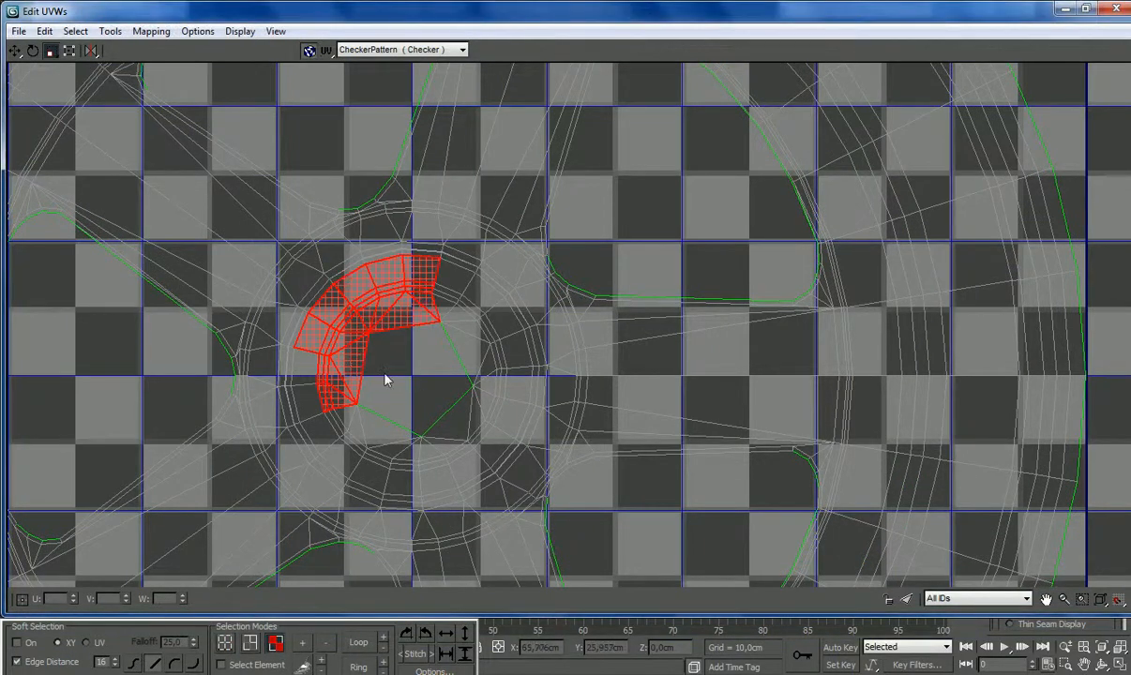
{"action": "left_click_drag", "start_coordinate": [455, 296], "coordinate": [445, 367], "text": "ctrl"}
{"action": "mouse_move", "coordinate": [516, 332]}
{"action": "left_mouse_down", "text": "ctrl"}
{"action": "mouse_move", "coordinate": [450, 427]}
{"action": "mouse_move", "coordinate": [420, 382]}
{"action": "left_mouse_up", "text": "ctrl"}
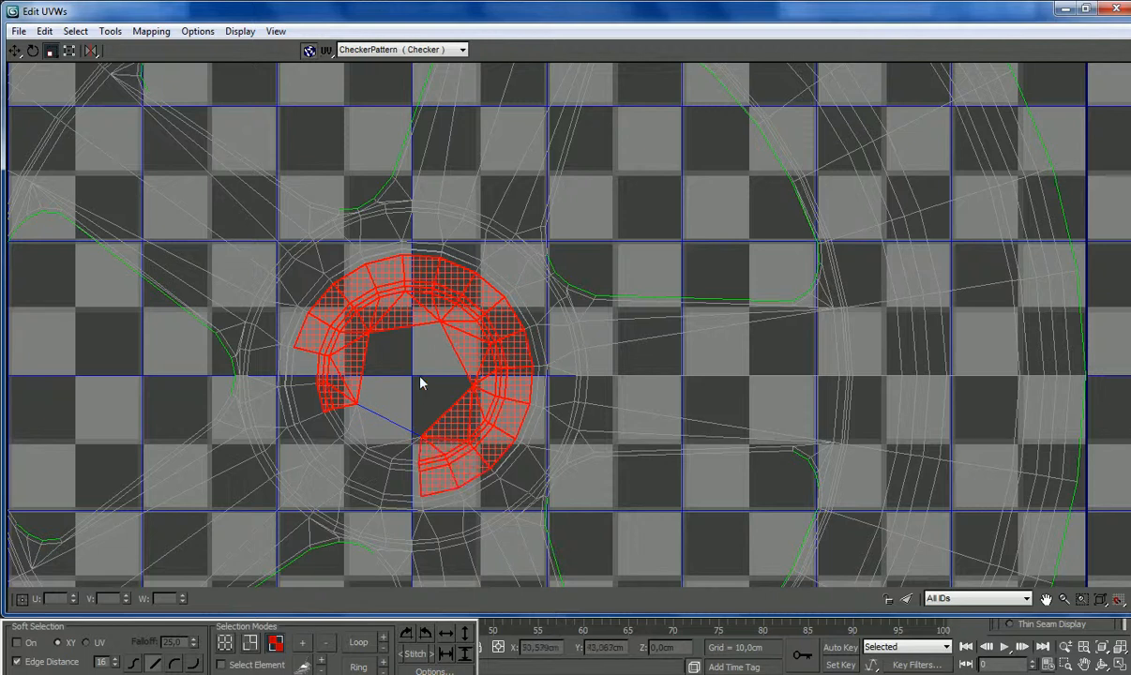
{"action": "left_click_drag", "start_coordinate": [372, 480], "coordinate": [380, 384], "text": "ctrl"}
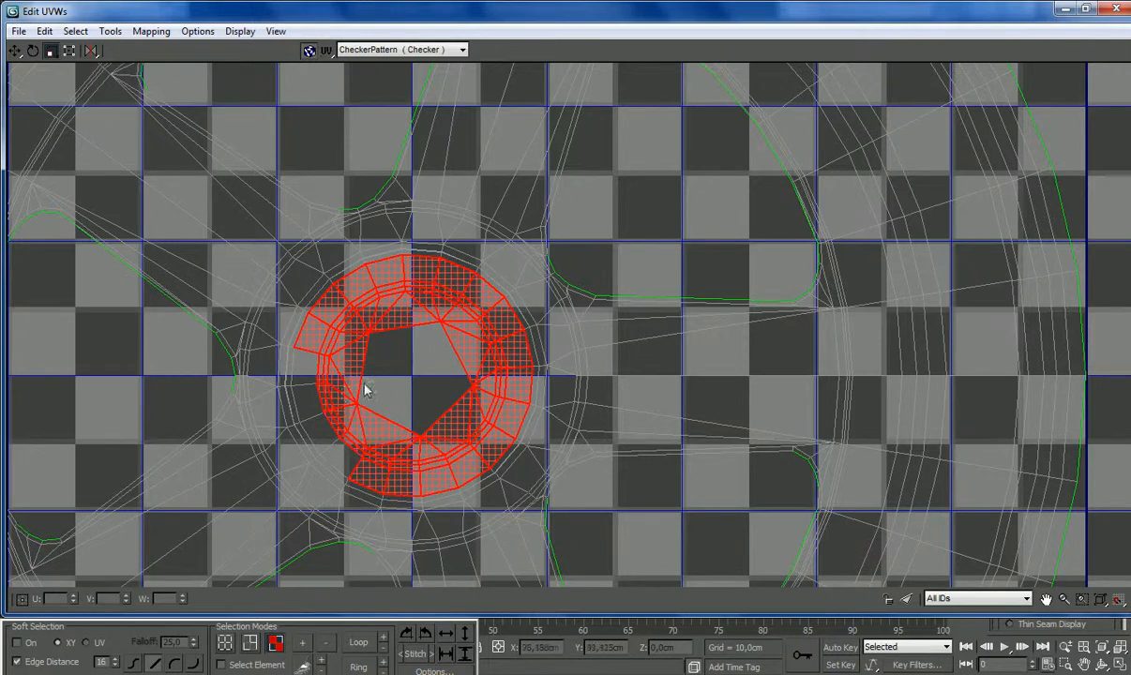
{"action": "left_click_drag", "start_coordinate": [307, 398], "coordinate": [298, 393], "text": "ctrl"}
{"action": "left_click_drag", "start_coordinate": [381, 399], "coordinate": [310, 419], "text": "ctrl"}
{"action": "scroll", "coordinate": [329, 449], "scroll_direction": "up", "scroll_amount": 2}
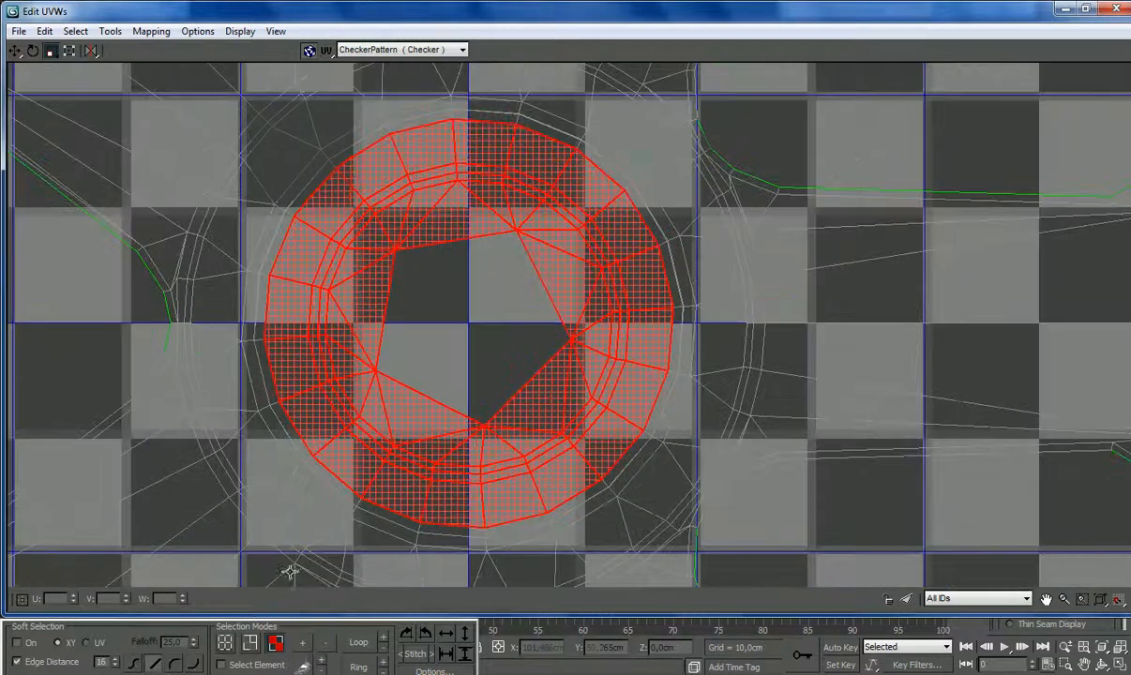
Step: Grow the hub face selection outward, scale the inner hub UVs inward, and clear the selection
{"action": "left_click", "coordinate": [303, 644]}
{"action": "left_click_drag", "start_coordinate": [310, 409], "coordinate": [315, 430]}
{"action": "left_click", "coordinate": [302, 644]}
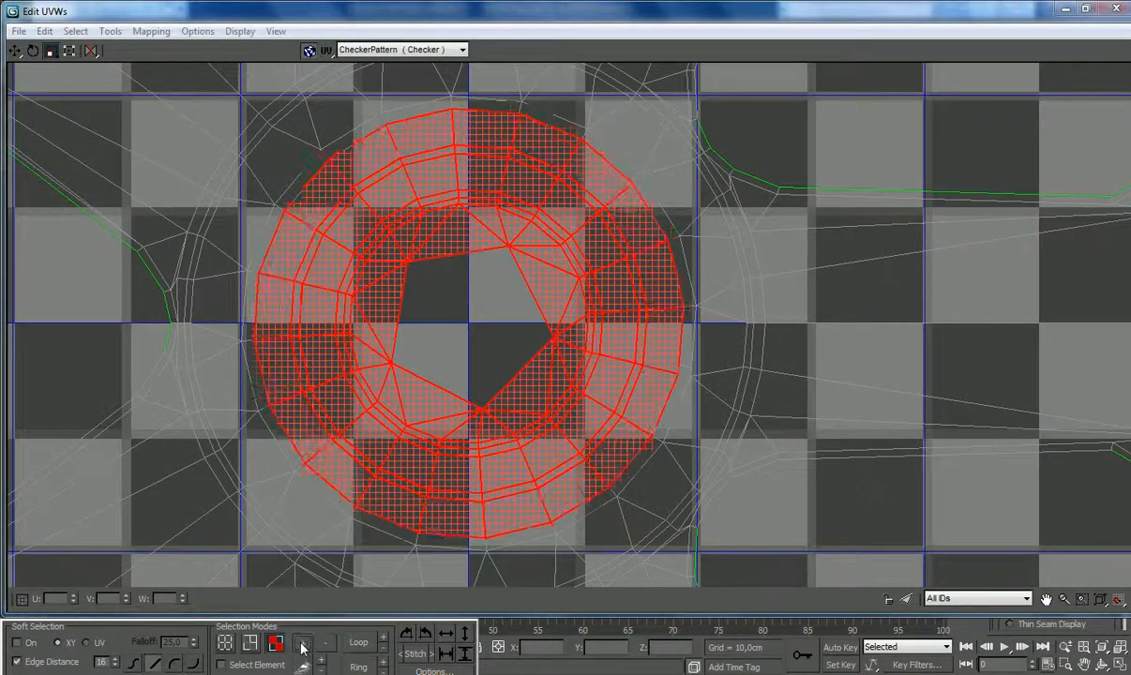
{"action": "left_click", "coordinate": [301, 643]}
{"action": "left_click", "coordinate": [301, 643]}
{"action": "left_click", "coordinate": [301, 643]}
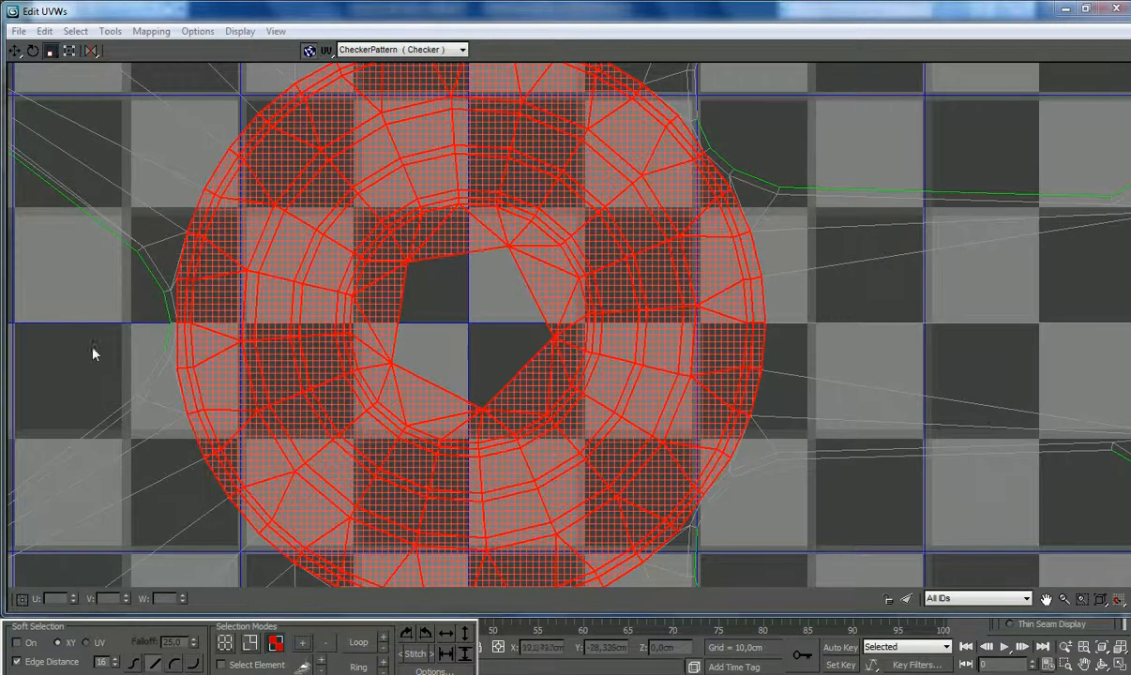
{"action": "left_click", "coordinate": [116, 325]}
Step: Select the wheel face's hub, spokes and surrounding dish faces, leaving out only the outer lip rings
{"action": "scroll", "coordinate": [118, 328], "scroll_direction": "down", "scroll_amount": 8}
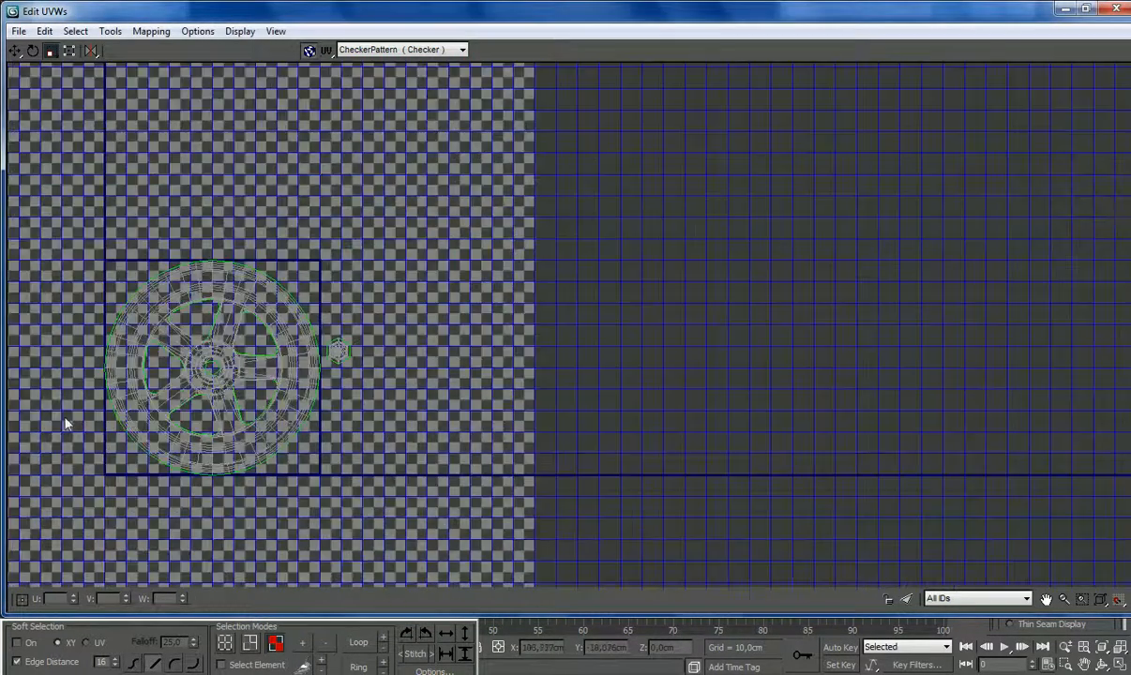
{"action": "scroll", "coordinate": [310, 392], "scroll_direction": "up", "scroll_amount": 3}
{"action": "scroll", "coordinate": [310, 392], "scroll_direction": "up", "scroll_amount": 3}
{"action": "scroll", "coordinate": [279, 380], "scroll_direction": "down", "scroll_amount": 1}
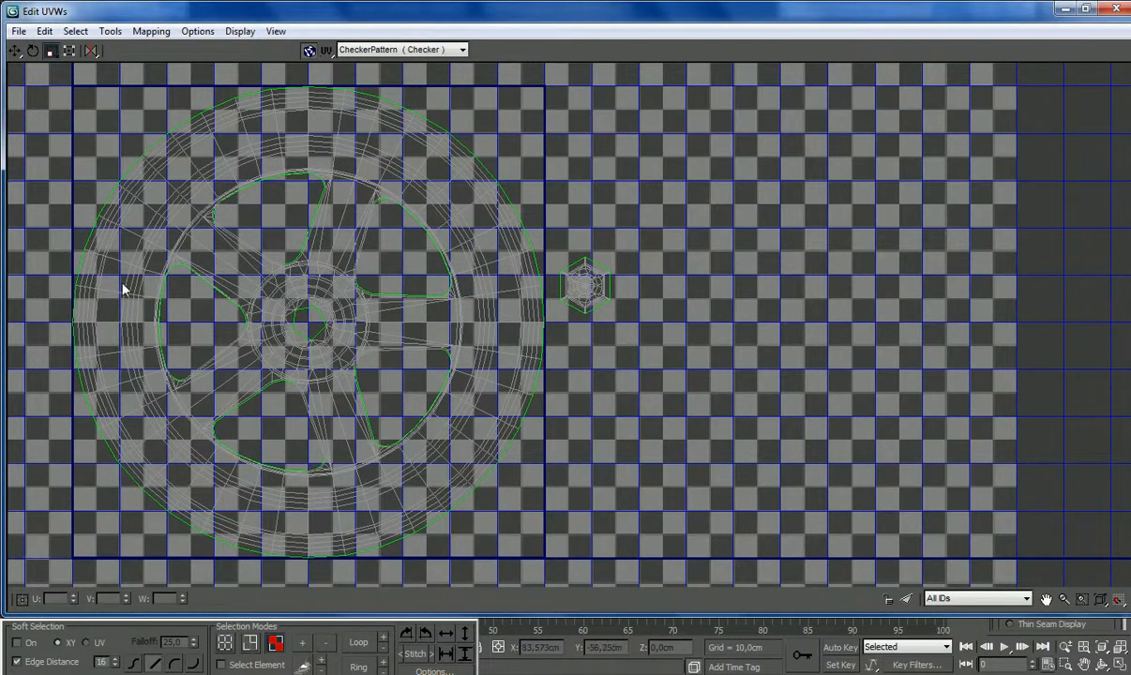
{"action": "left_click_drag", "start_coordinate": [113, 279], "coordinate": [157, 323]}
{"action": "left_click_drag", "start_coordinate": [134, 218], "coordinate": [133, 216], "text": "ctrl"}
{"action": "left_click_drag", "start_coordinate": [267, 221], "coordinate": [163, 179], "text": "ctrl"}
{"action": "left_click_drag", "start_coordinate": [279, 201], "coordinate": [207, 142], "text": "ctrl"}
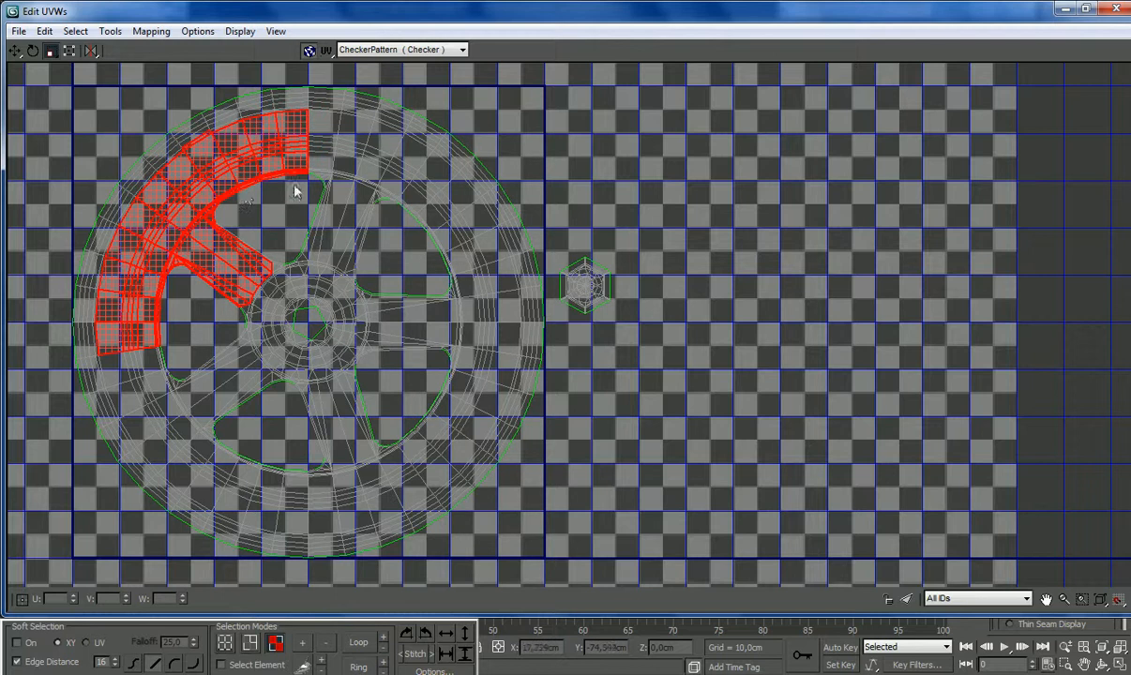
{"action": "left_click_drag", "start_coordinate": [340, 126], "coordinate": [281, 188], "text": "ctrl"}
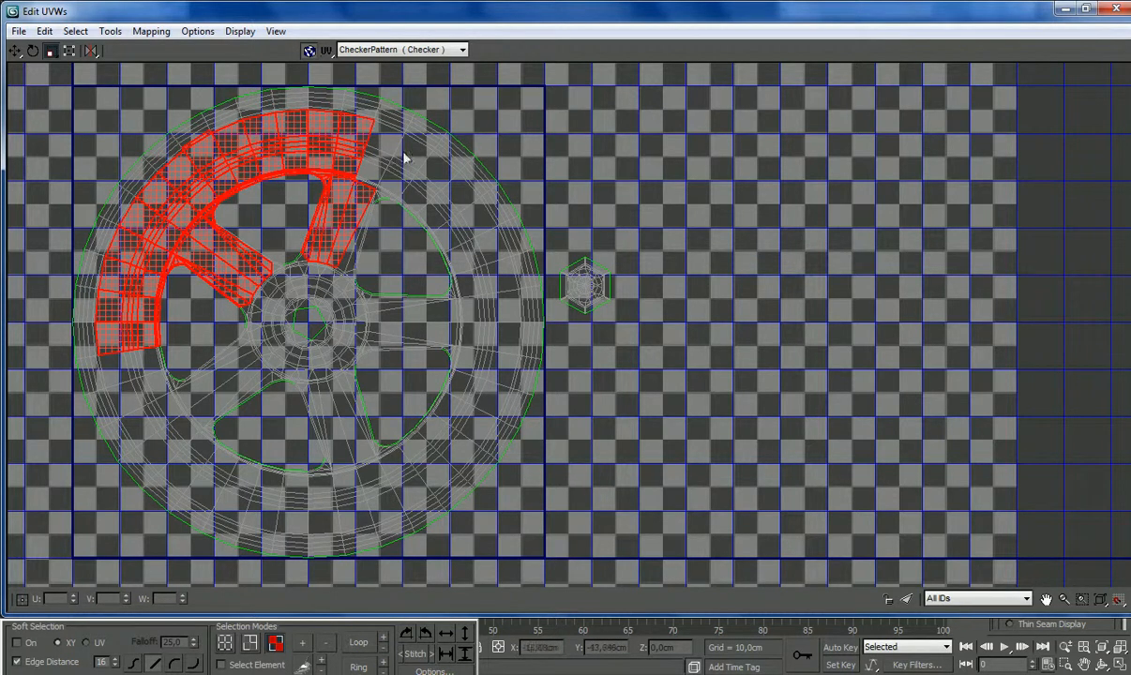
{"action": "left_click_drag", "start_coordinate": [402, 162], "coordinate": [365, 259], "text": "ctrl"}
{"action": "left_click_drag", "start_coordinate": [453, 194], "coordinate": [411, 274], "text": "ctrl"}
{"action": "left_click_drag", "start_coordinate": [488, 234], "coordinate": [421, 267], "text": "ctrl"}
{"action": "left_click_drag", "start_coordinate": [498, 339], "coordinate": [498, 330], "text": "ctrl"}
{"action": "mouse_move", "coordinate": [279, 388]}
{"action": "left_mouse_down", "text": "ctrl"}
{"action": "mouse_move", "coordinate": [235, 391]}
{"action": "mouse_move", "coordinate": [251, 269]}
{"action": "left_mouse_up", "text": "ctrl"}
{"action": "left_click_drag", "start_coordinate": [134, 392], "coordinate": [194, 361], "text": "ctrl"}
{"action": "left_click_drag", "start_coordinate": [168, 410], "coordinate": [154, 434], "text": "ctrl"}
{"action": "mouse_move", "coordinate": [252, 421]}
{"action": "left_mouse_down", "text": "ctrl"}
{"action": "mouse_move", "coordinate": [192, 480]}
{"action": "mouse_move", "coordinate": [263, 459]}
{"action": "left_mouse_up", "text": "ctrl"}
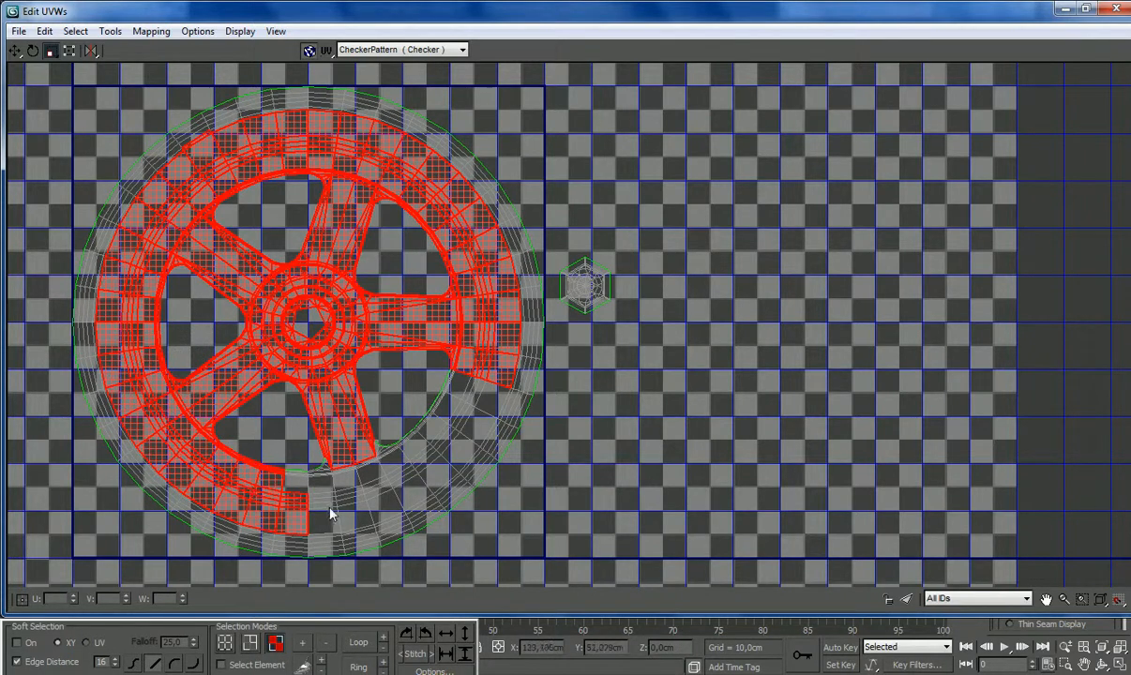
{"action": "left_click_drag", "start_coordinate": [328, 509], "coordinate": [295, 446], "text": "ctrl"}
{"action": "mouse_move", "coordinate": [382, 497]}
{"action": "left_mouse_down", "text": "ctrl"}
{"action": "mouse_move", "coordinate": [324, 435]}
{"action": "mouse_move", "coordinate": [405, 450]}
{"action": "left_mouse_up", "text": "ctrl"}
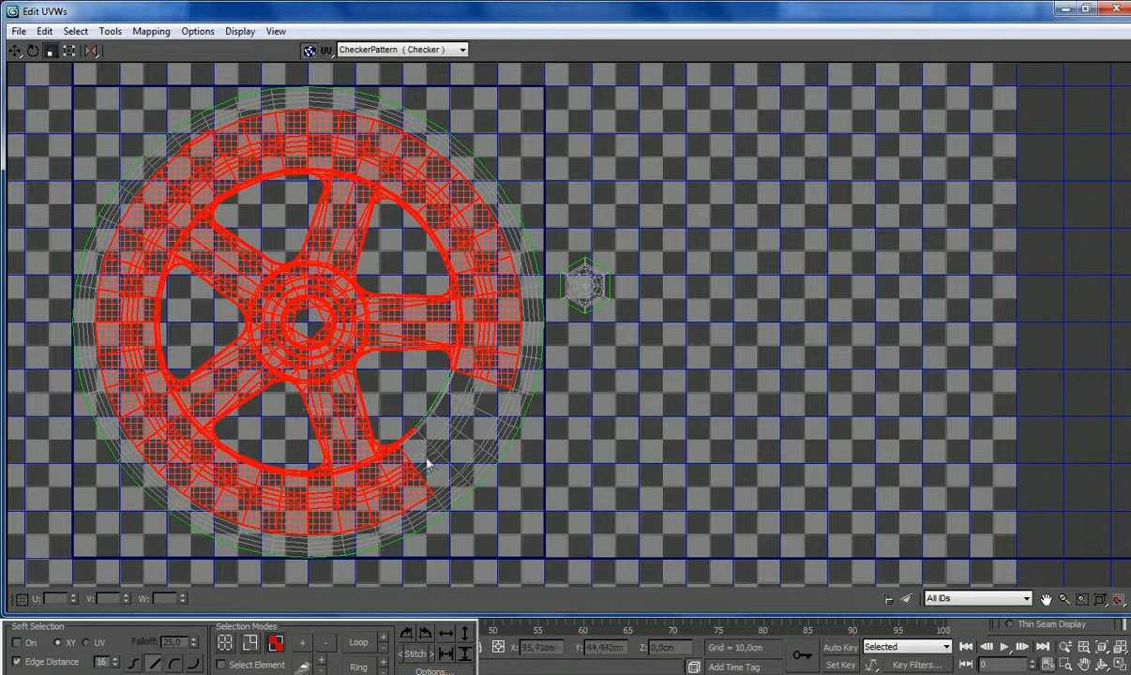
{"action": "mouse_move", "coordinate": [462, 478]}
{"action": "left_mouse_down", "text": "ctrl"}
{"action": "mouse_move", "coordinate": [431, 400]}
{"action": "mouse_move", "coordinate": [479, 399]}
{"action": "left_mouse_up", "text": "ctrl"}
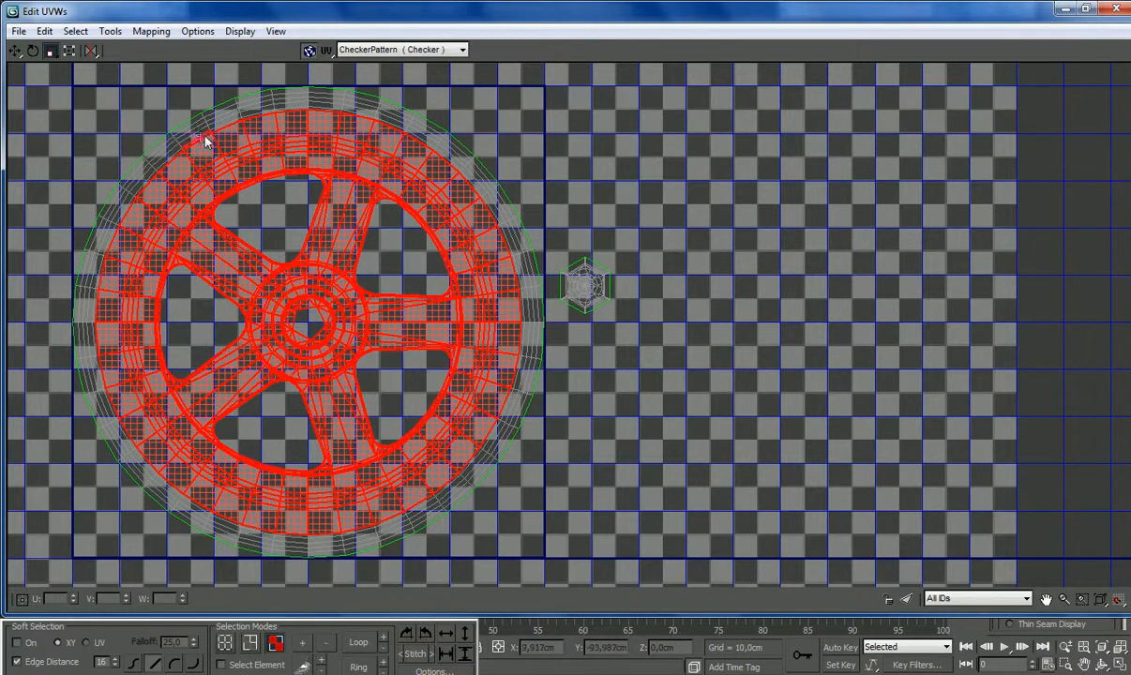
Step: Frame the rim closely in the viewport and place a reduced Edit UVWs window beside it
{"action": "left_click", "coordinate": [1065, 9]}
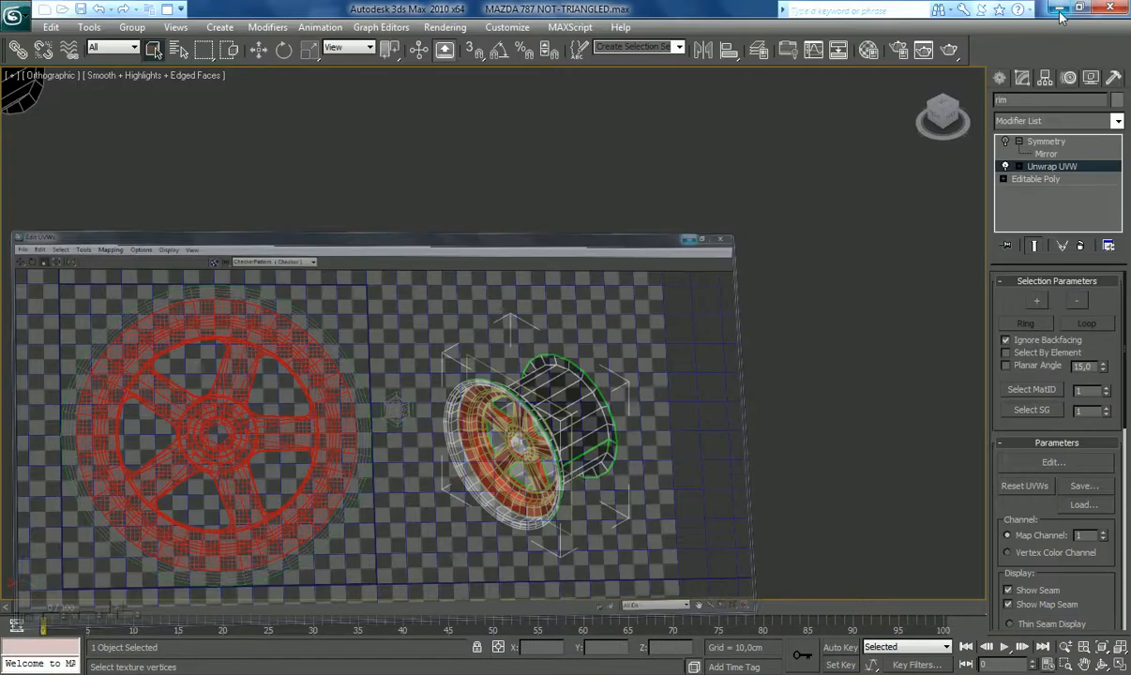
{"action": "left_click", "coordinate": [1084, 664]}
{"action": "left_click_drag", "start_coordinate": [634, 492], "coordinate": [617, 244]}
{"action": "scroll", "coordinate": [626, 435], "scroll_direction": "up", "scroll_amount": 5}
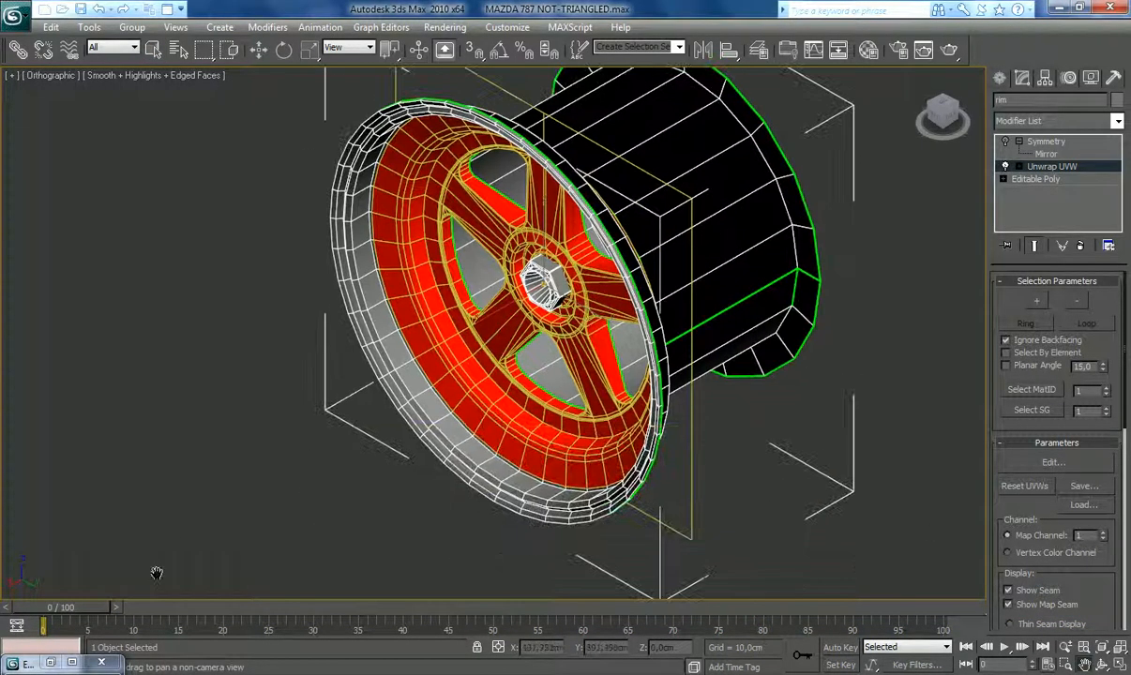
{"action": "left_click", "coordinate": [70, 664]}
{"action": "left_click_drag", "start_coordinate": [459, 9], "coordinate": [807, 148]}
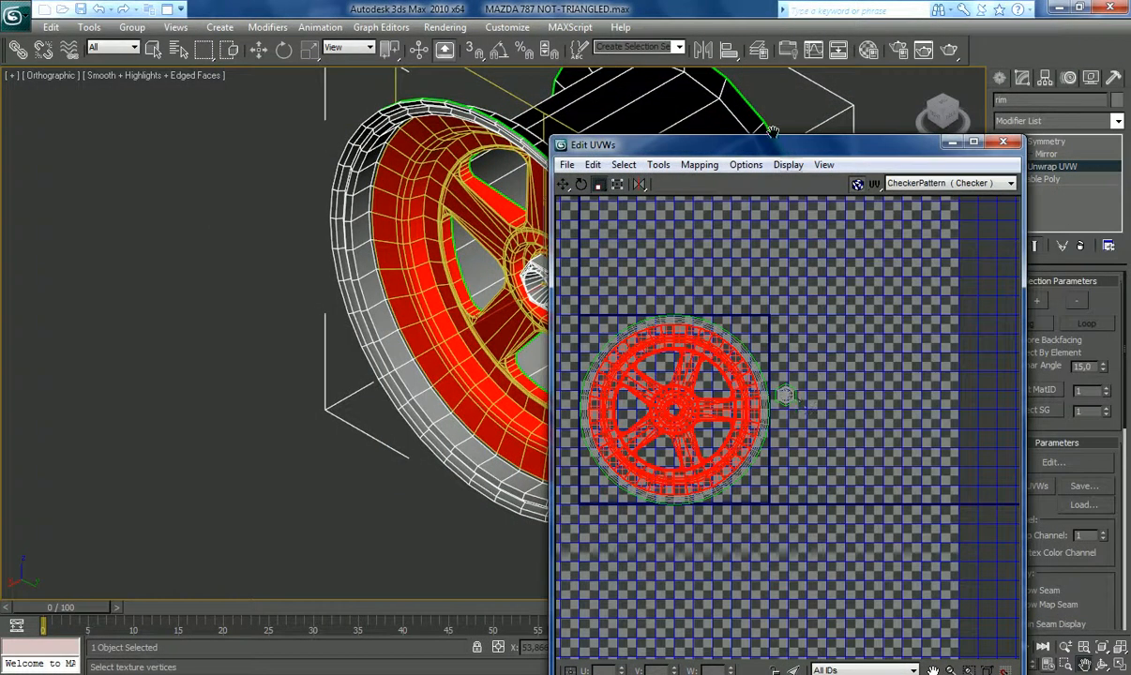
{"action": "left_click_drag", "start_coordinate": [729, 142], "coordinate": [790, 61]}
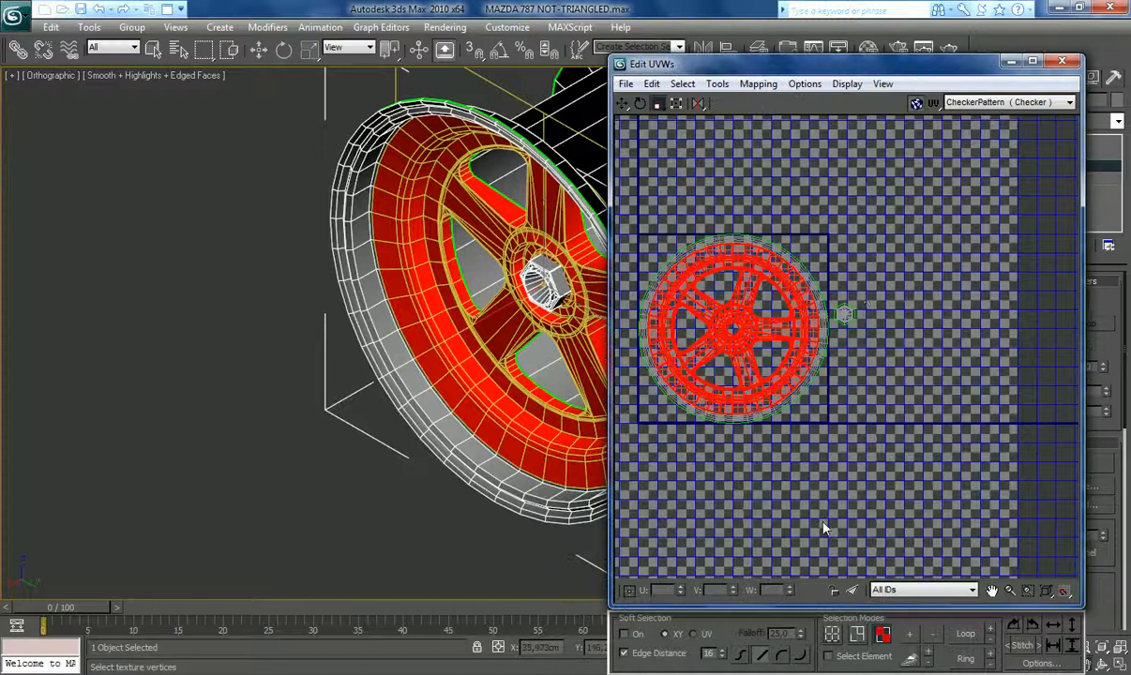
Step: Shrink the face selection to the spokes, hub and their thin border ring, and scale those UVs inward
{"action": "left_click", "coordinate": [933, 635]}
{"action": "left_click", "coordinate": [939, 637]}
{"action": "left_click", "coordinate": [939, 636]}
{"action": "left_click", "coordinate": [939, 636]}
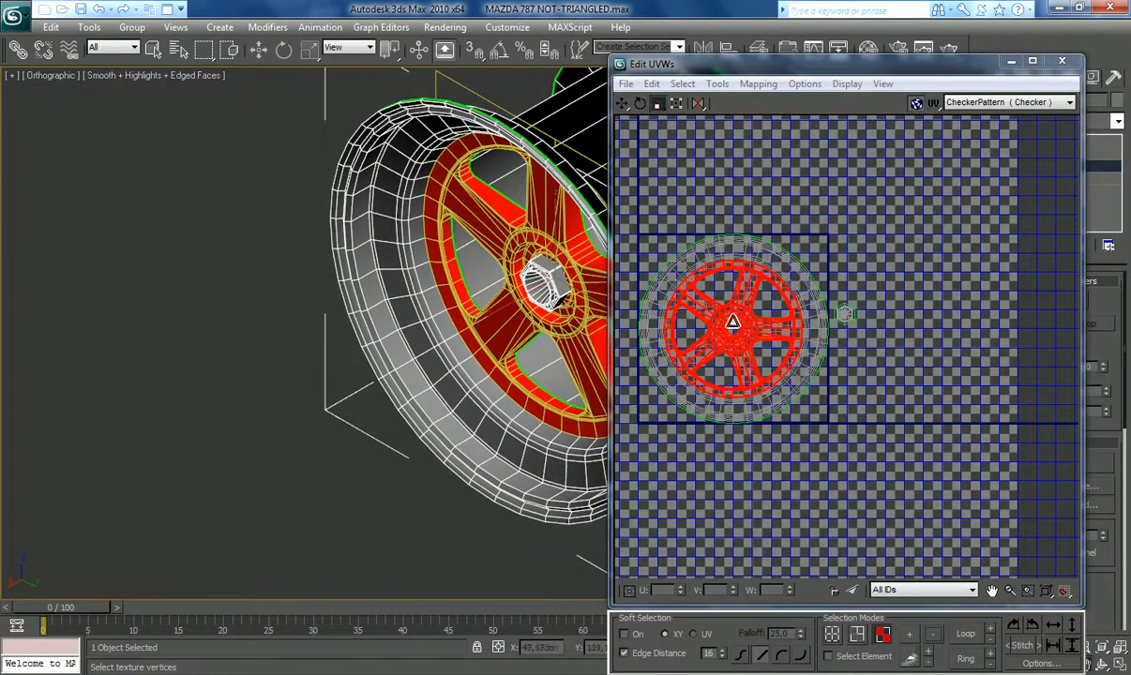
{"action": "left_click_drag", "start_coordinate": [731, 324], "coordinate": [739, 328]}
{"action": "scroll", "coordinate": [741, 335], "scroll_direction": "up", "scroll_amount": 1}
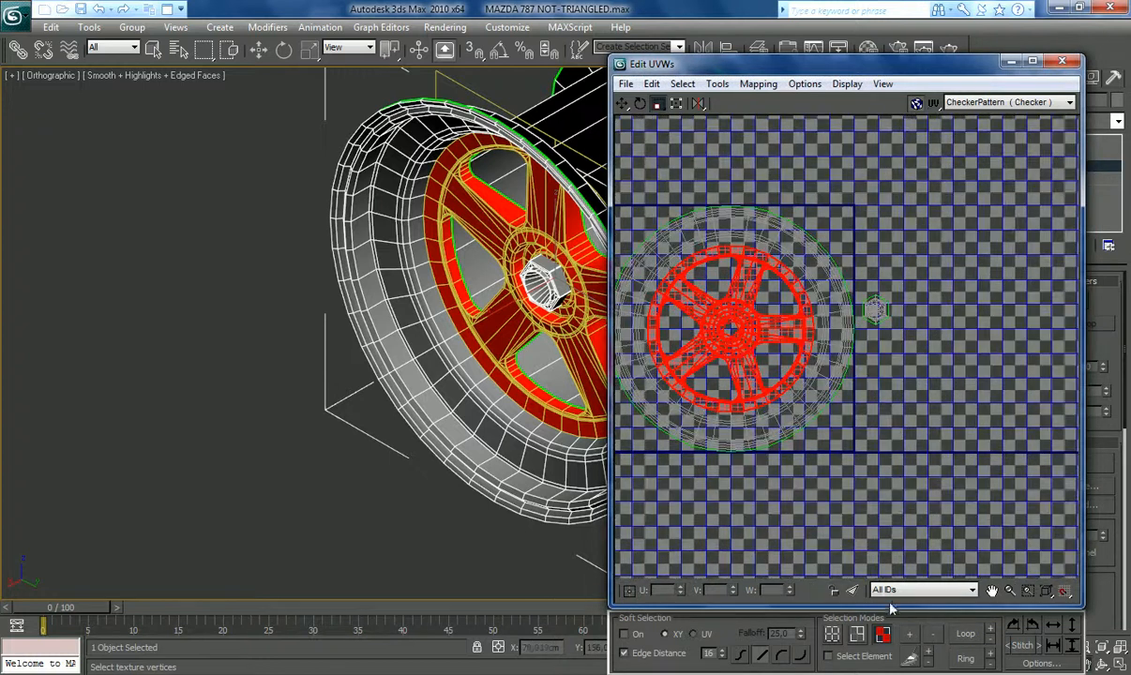
Step: Grow the selection back outward over the rim's dish, stopping before the outer lip, and scale those UVs inward
{"action": "left_click", "coordinate": [908, 635]}
{"action": "left_click", "coordinate": [909, 638]}
{"action": "left_click", "coordinate": [909, 638]}
{"action": "left_click", "coordinate": [908, 638]}
{"action": "left_click_drag", "start_coordinate": [676, 276], "coordinate": [681, 281]}
{"action": "scroll", "coordinate": [653, 303], "scroll_direction": "up", "scroll_amount": 2}
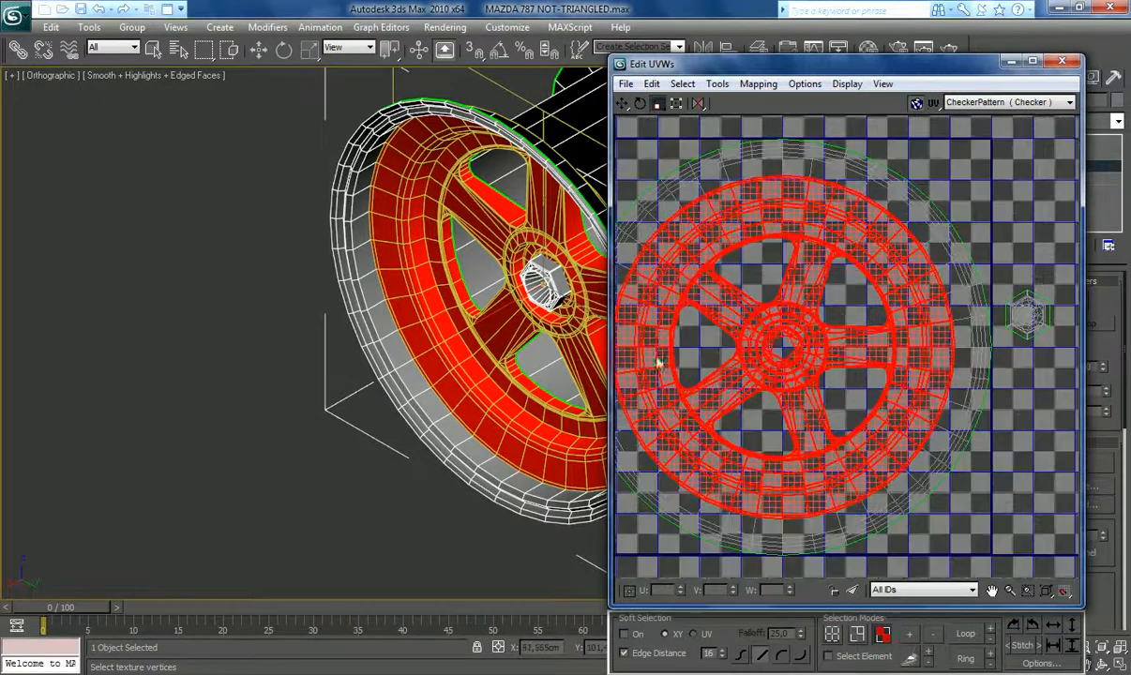
Step: Grow the selection across the outer lip to the rim's edge, scale those UVs slightly inward, and clear the selection
{"action": "left_click", "coordinate": [909, 636]}
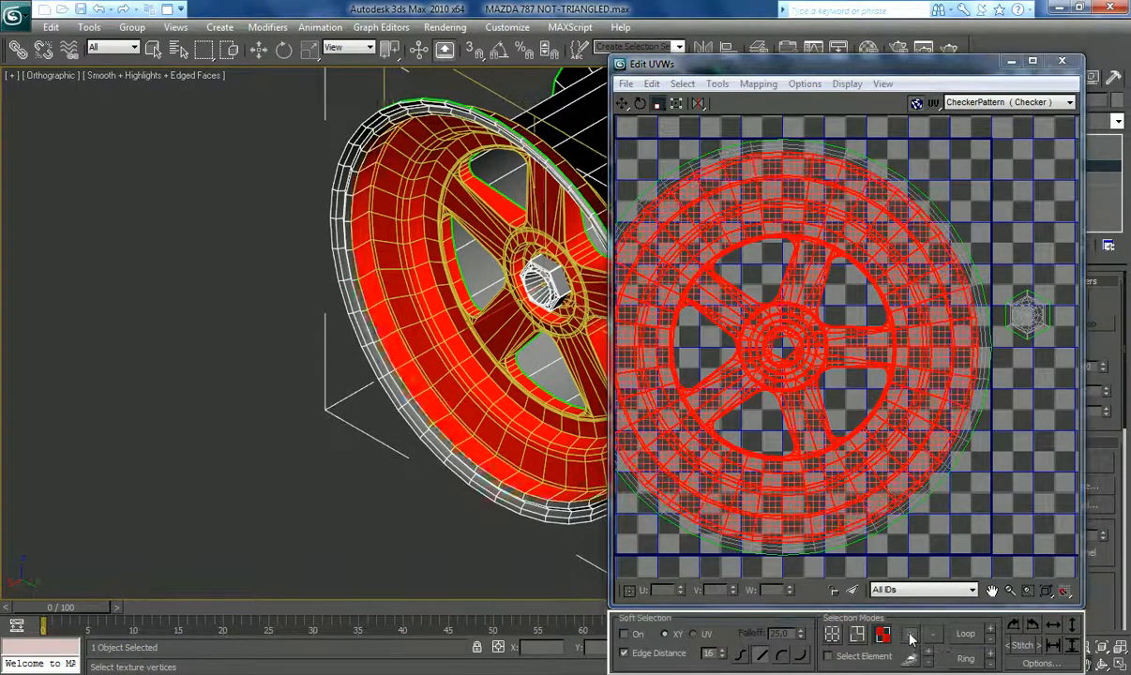
{"action": "left_click", "coordinate": [908, 636]}
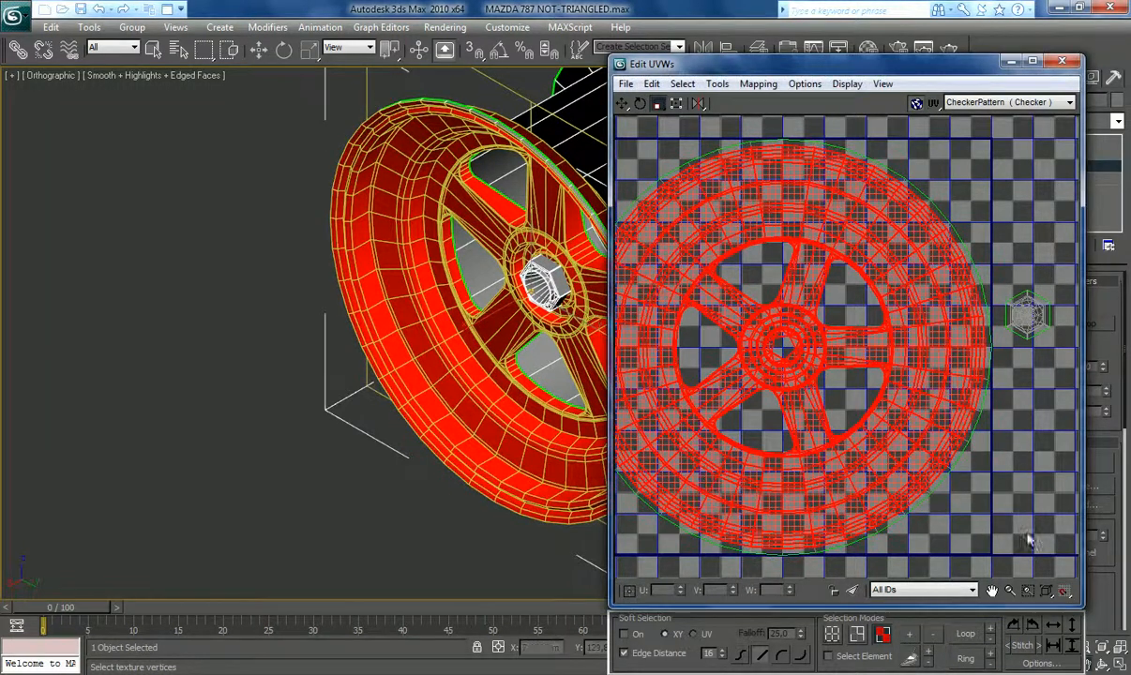
{"action": "left_click", "coordinate": [971, 515]}
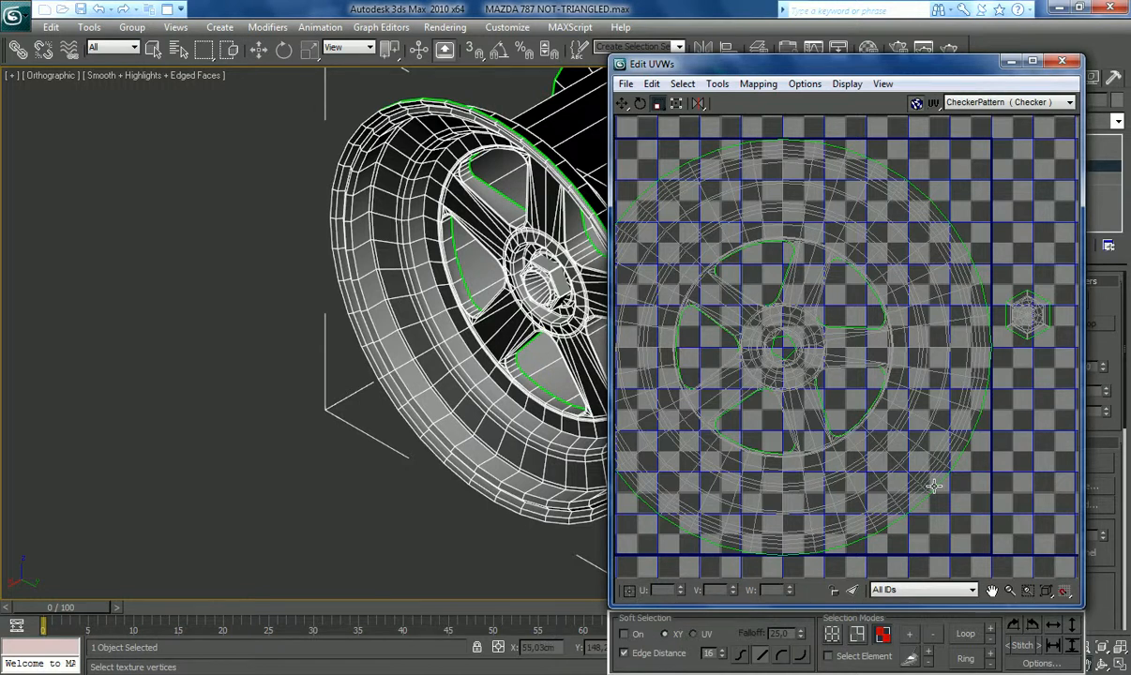
Step: Maximize the Edit UVWs window and select all dish and lip faces around the wheel, excluding the spokes and hub
{"action": "left_click", "coordinate": [1032, 61]}
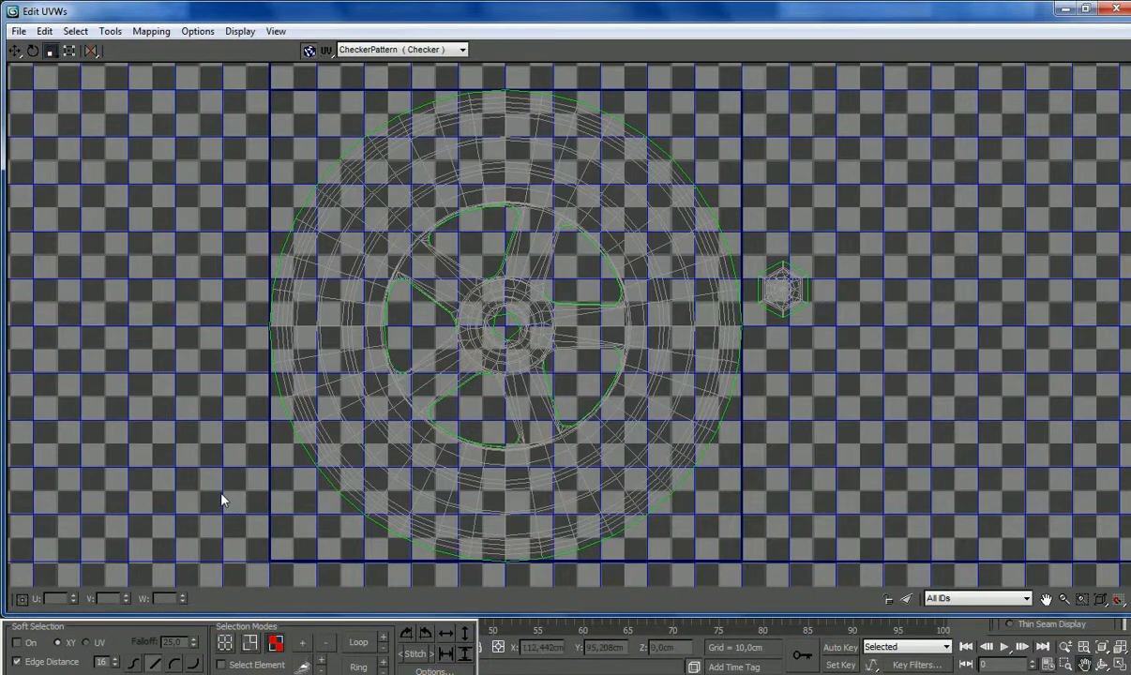
{"action": "left_click_drag", "start_coordinate": [371, 187], "coordinate": [315, 596]}
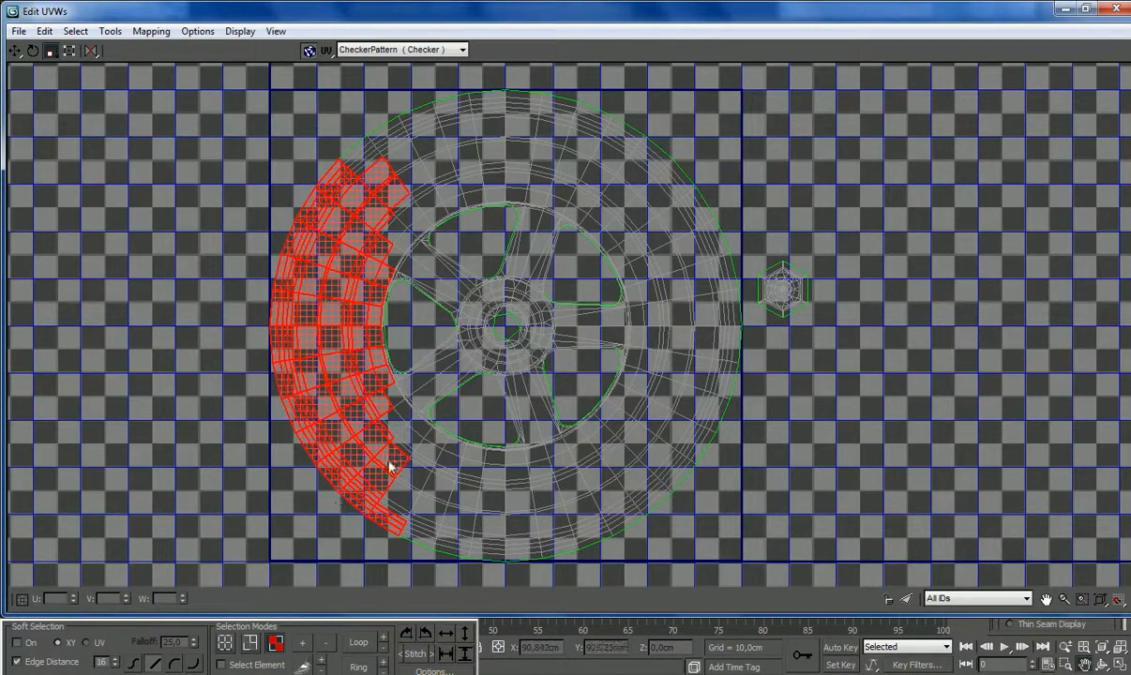
{"action": "left_click_drag", "start_coordinate": [402, 405], "coordinate": [316, 574], "text": "ctrl"}
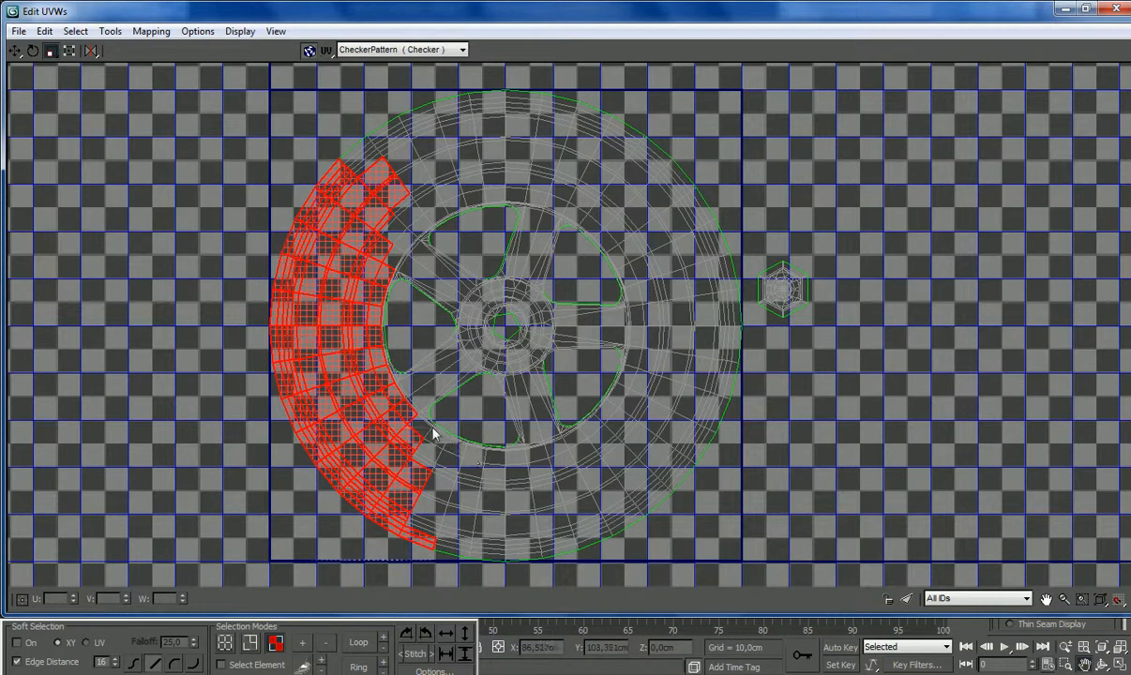
{"action": "left_click_drag", "start_coordinate": [429, 441], "coordinate": [306, 586], "text": "ctrl"}
{"action": "left_click_drag", "start_coordinate": [481, 463], "coordinate": [349, 577], "text": "ctrl"}
{"action": "left_click_drag", "start_coordinate": [591, 462], "coordinate": [793, 515], "text": "ctrl"}
{"action": "left_click_drag", "start_coordinate": [607, 426], "coordinate": [834, 484], "text": "ctrl"}
{"action": "left_click_drag", "start_coordinate": [631, 379], "coordinate": [747, 396], "text": "ctrl"}
{"action": "mouse_move", "coordinate": [655, 325]}
{"action": "left_mouse_down", "text": "ctrl"}
{"action": "mouse_move", "coordinate": [643, 313]}
{"action": "mouse_move", "coordinate": [750, 182]}
{"action": "left_mouse_up", "text": "ctrl"}
{"action": "scroll", "coordinate": [654, 342], "scroll_direction": "down", "scroll_amount": 2}
{"action": "scroll", "coordinate": [655, 219], "scroll_direction": "up", "scroll_amount": 3}
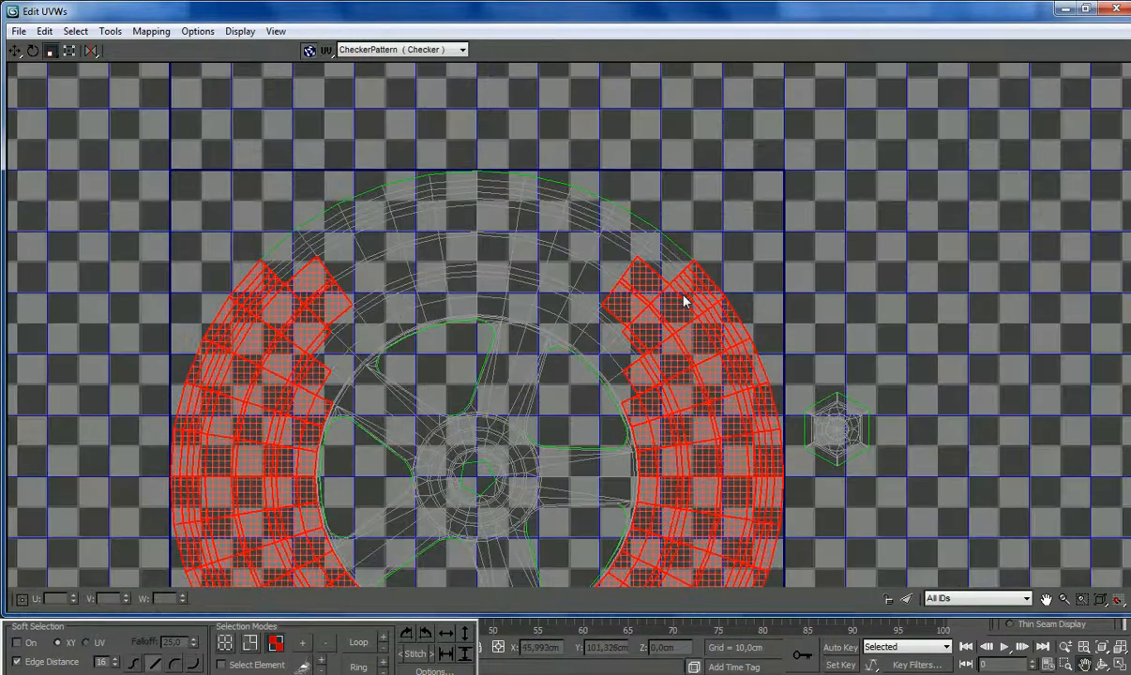
{"action": "left_click_drag", "start_coordinate": [625, 384], "coordinate": [714, 162], "text": "ctrl"}
{"action": "mouse_move", "coordinate": [587, 316]}
{"action": "left_mouse_down", "text": "ctrl"}
{"action": "mouse_move", "coordinate": [526, 288]}
{"action": "mouse_move", "coordinate": [602, 129]}
{"action": "left_mouse_up", "text": "ctrl"}
{"action": "left_click_drag", "start_coordinate": [436, 308], "coordinate": [511, 155], "text": "ctrl"}
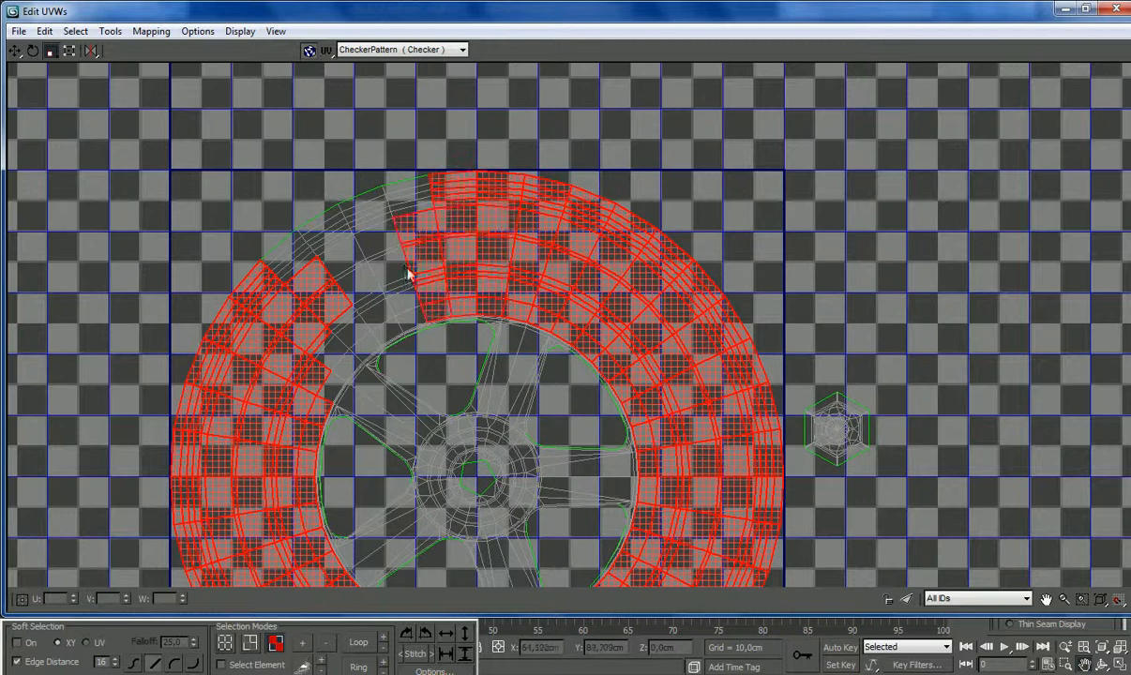
{"action": "left_click_drag", "start_coordinate": [409, 314], "coordinate": [210, 167], "text": "ctrl"}
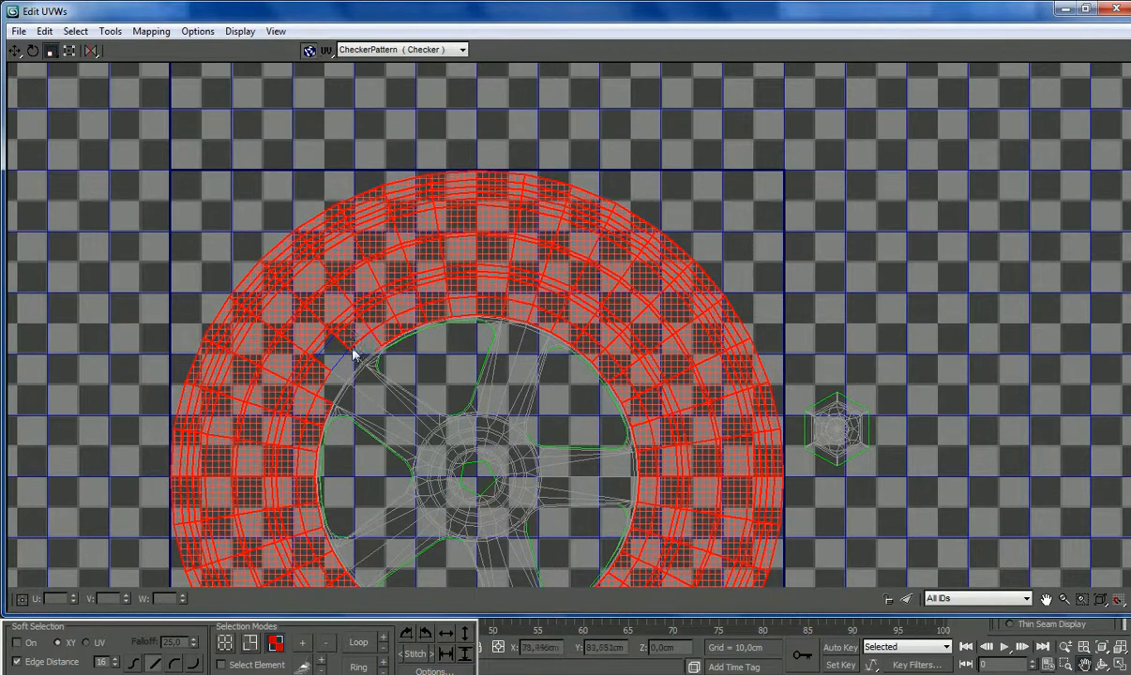
Step: Grow the dish face selection inward by three rings, across the thin borders up to the spokes' outer ends
{"action": "scroll", "coordinate": [336, 443], "scroll_direction": "up", "scroll_amount": 5}
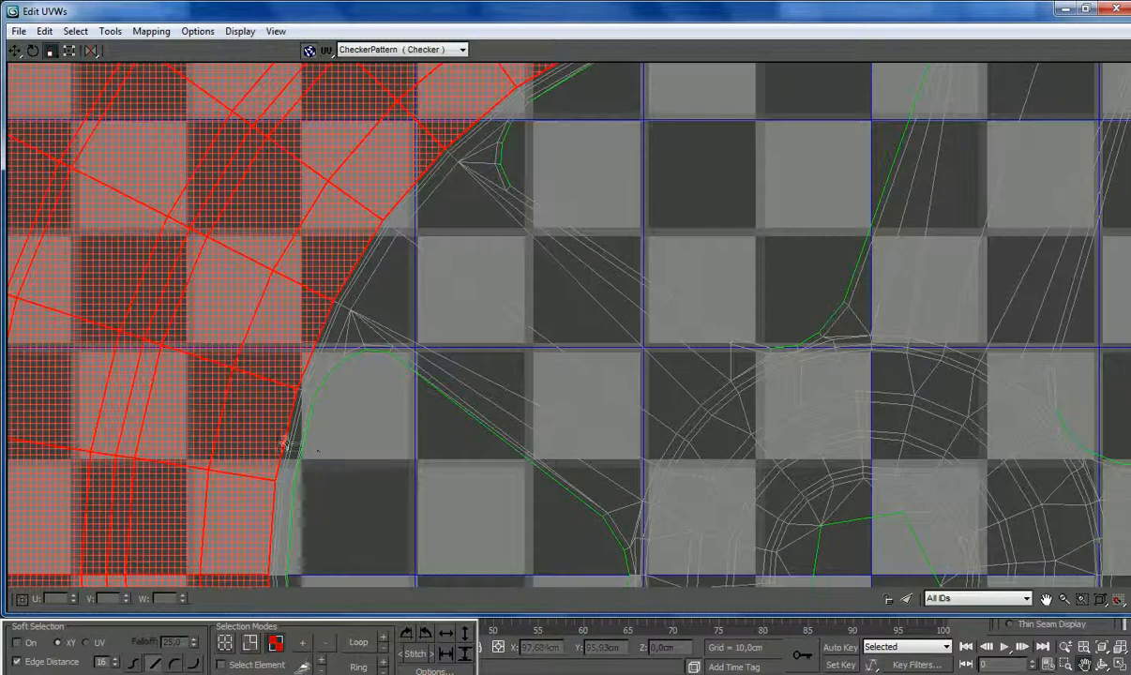
{"action": "left_click", "coordinate": [304, 643]}
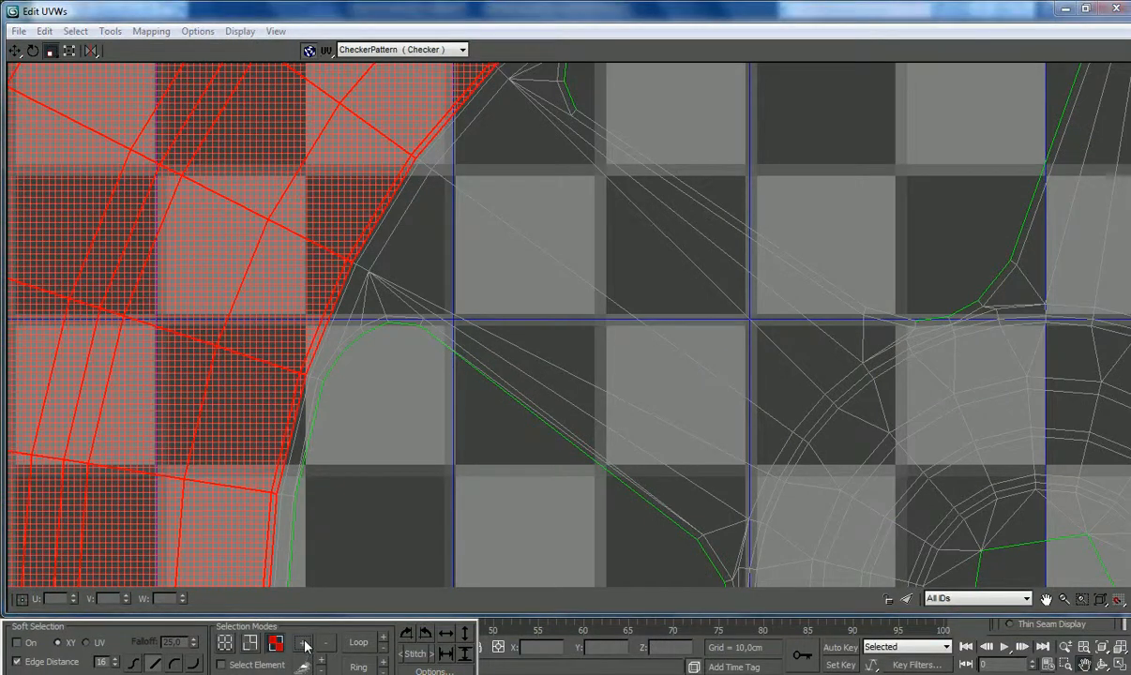
{"action": "left_click", "coordinate": [304, 643]}
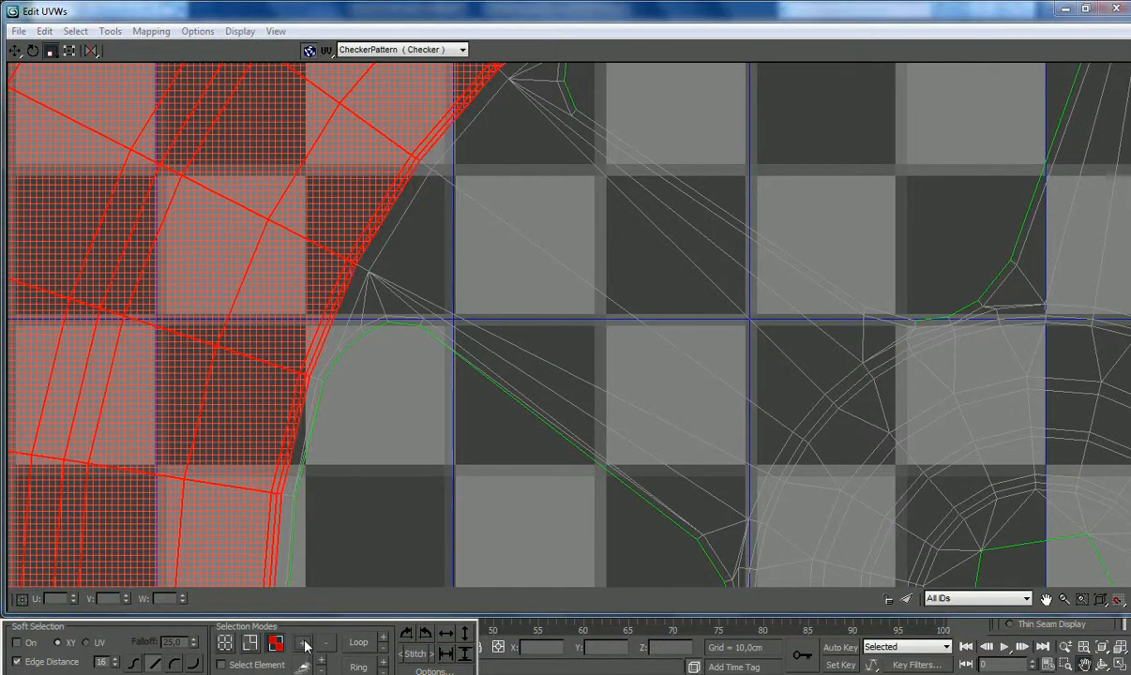
{"action": "left_click", "coordinate": [305, 643]}
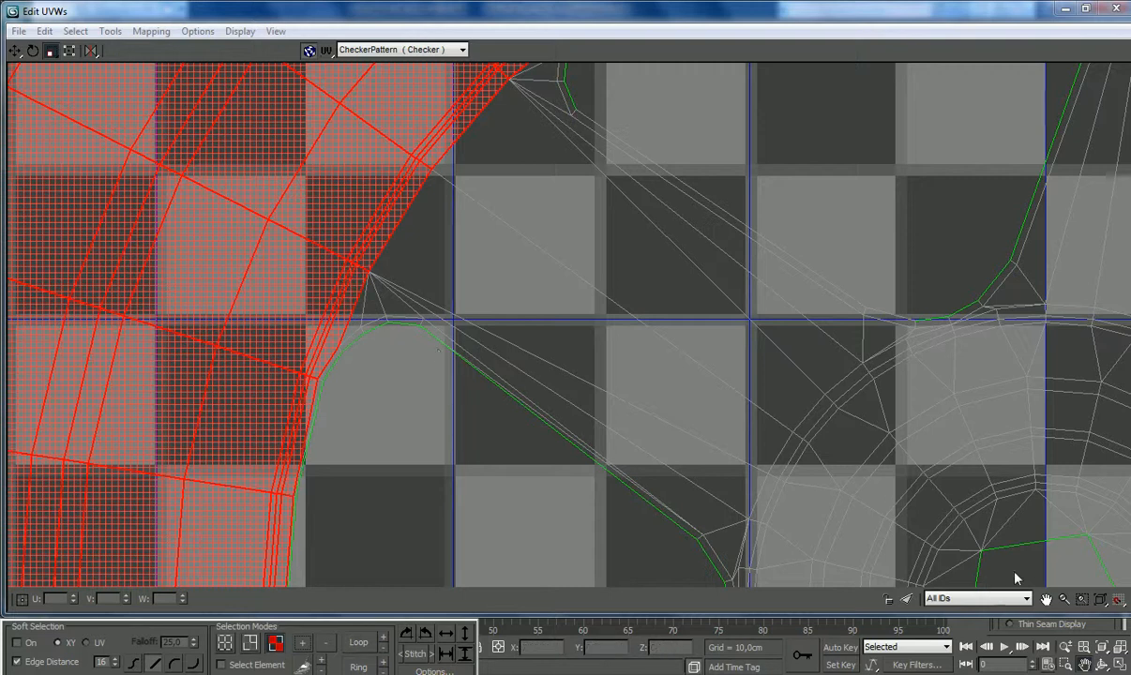
Step: Add the upper-left spoke's faces and the adjoining hub faces to the selection
{"action": "left_click_drag", "start_coordinate": [805, 334], "coordinate": [803, 333], "text": "ctrl"}
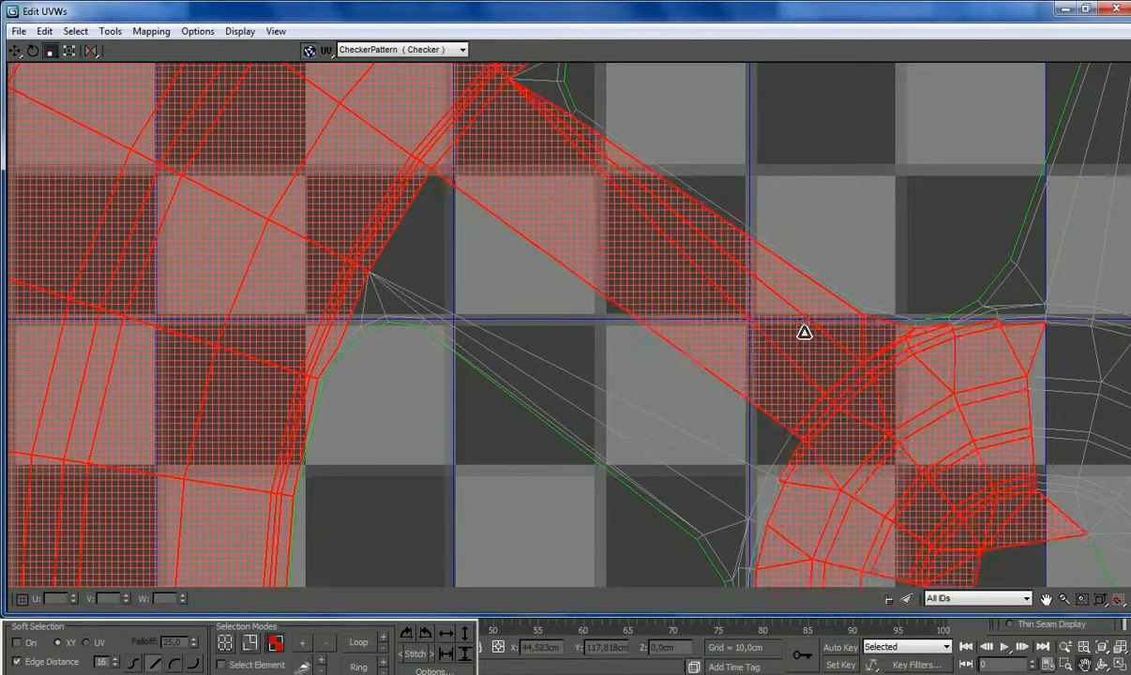
{"action": "scroll", "coordinate": [803, 334], "scroll_direction": "down", "scroll_amount": 3}
{"action": "scroll", "coordinate": [895, 484], "scroll_direction": "up", "scroll_amount": 2}
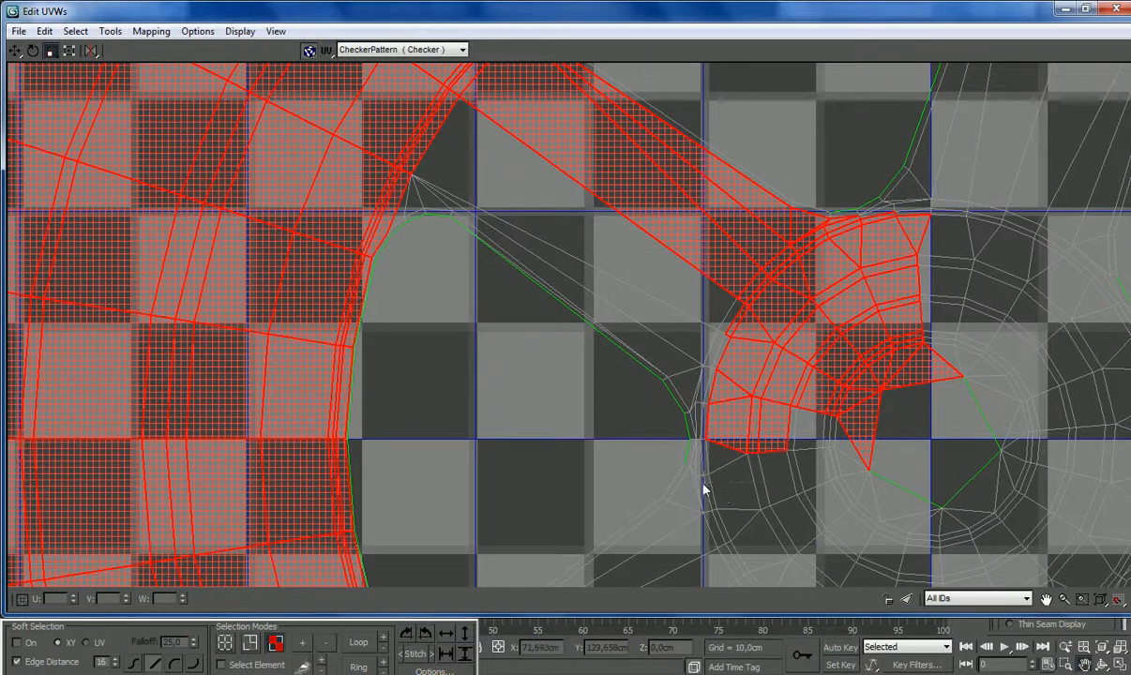
{"action": "left_click_drag", "start_coordinate": [699, 484], "coordinate": [700, 483], "text": "ctrl"}
{"action": "left_click_drag", "start_coordinate": [918, 479], "coordinate": [698, 529], "text": "ctrl"}
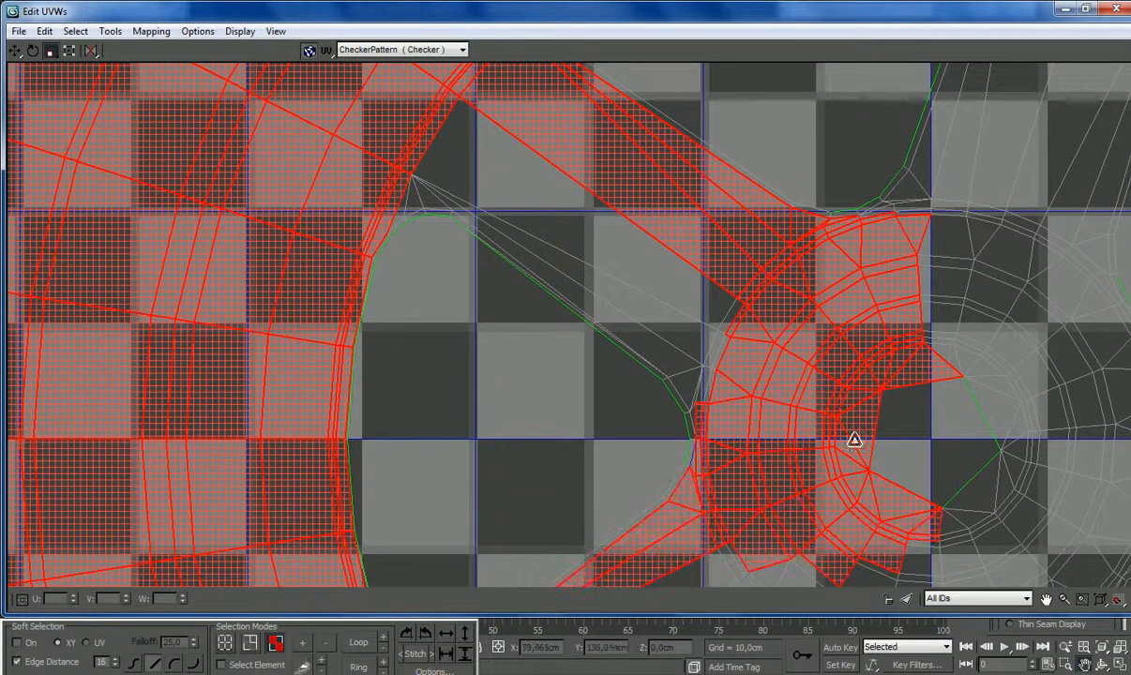
{"action": "left_click", "coordinate": [699, 280], "text": "ctrl"}
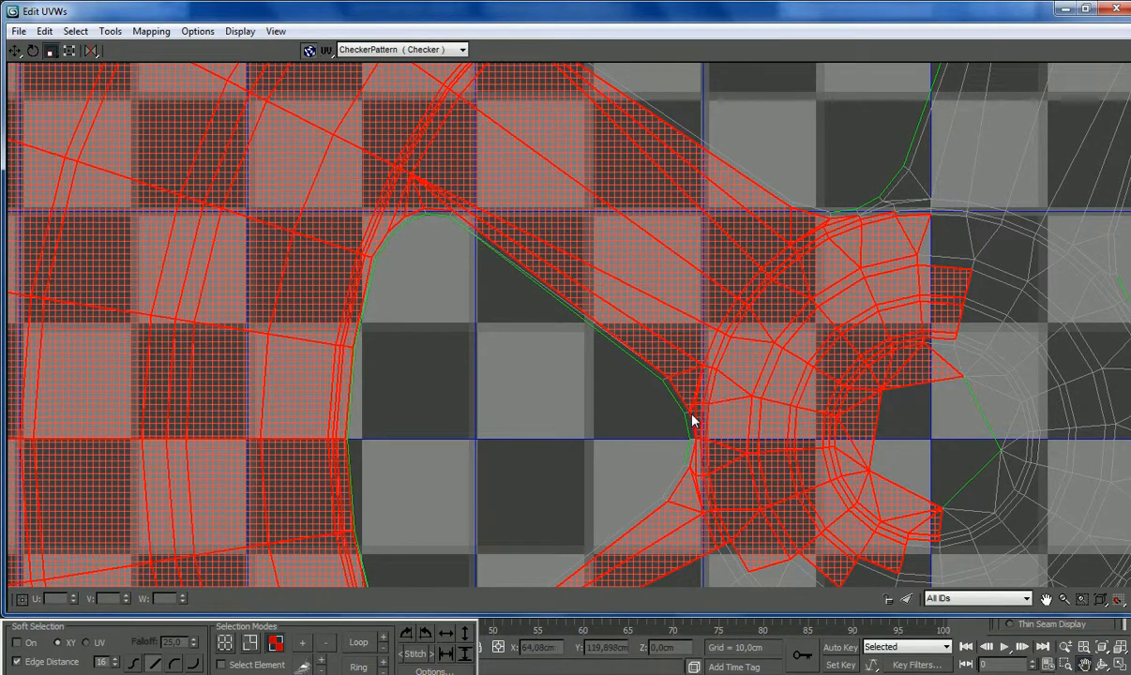
Step: Add the rest of the lower-left spoke, including the faces at its outer end, and its neighbouring hub faces to the selection
{"action": "scroll", "coordinate": [692, 421], "scroll_direction": "down", "scroll_amount": 5}
{"action": "scroll", "coordinate": [714, 381], "scroll_direction": "up", "scroll_amount": 3}
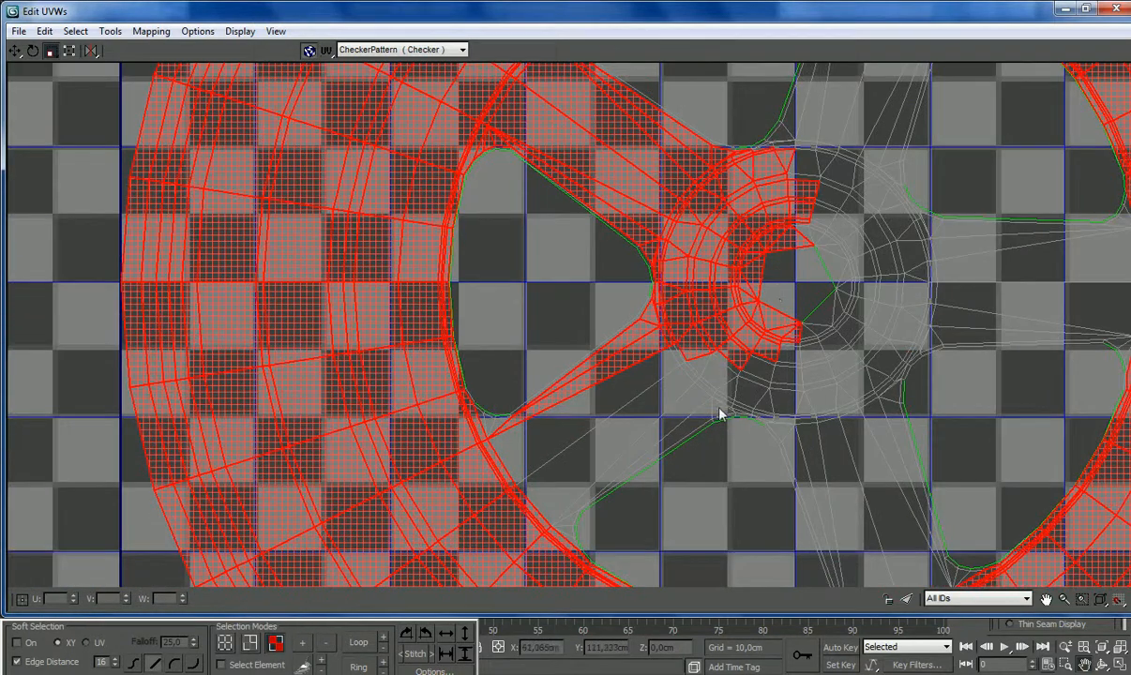
{"action": "left_click_drag", "start_coordinate": [717, 417], "coordinate": [713, 422], "text": "ctrl"}
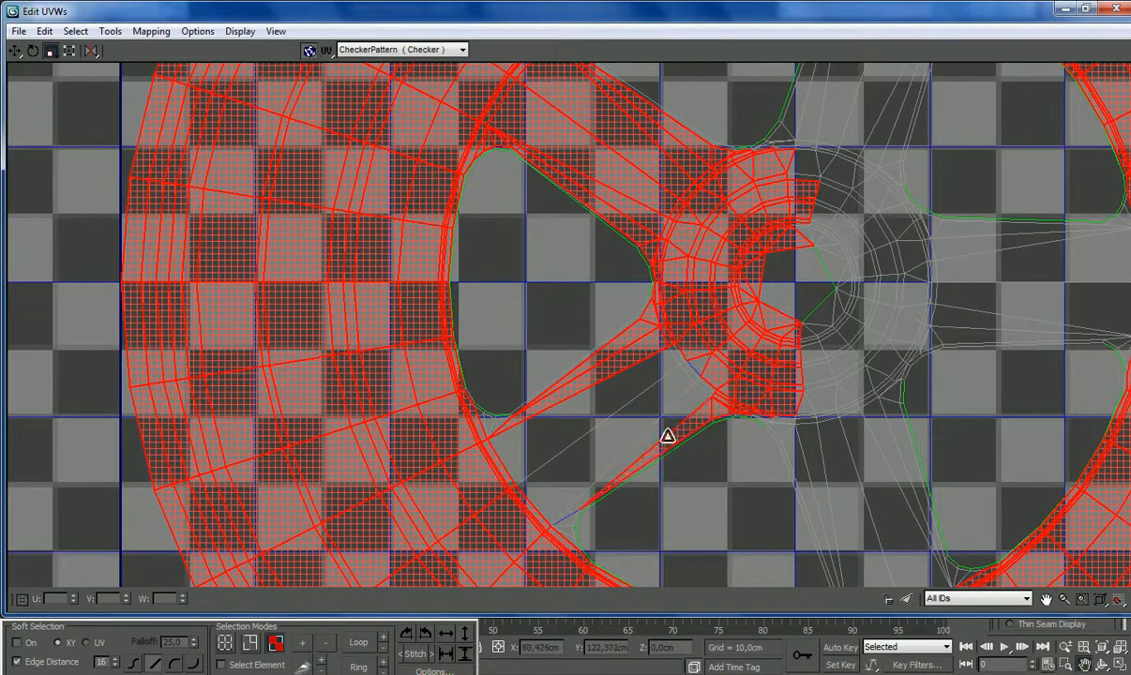
{"action": "left_click_drag", "start_coordinate": [679, 400], "coordinate": [634, 367], "text": "ctrl"}
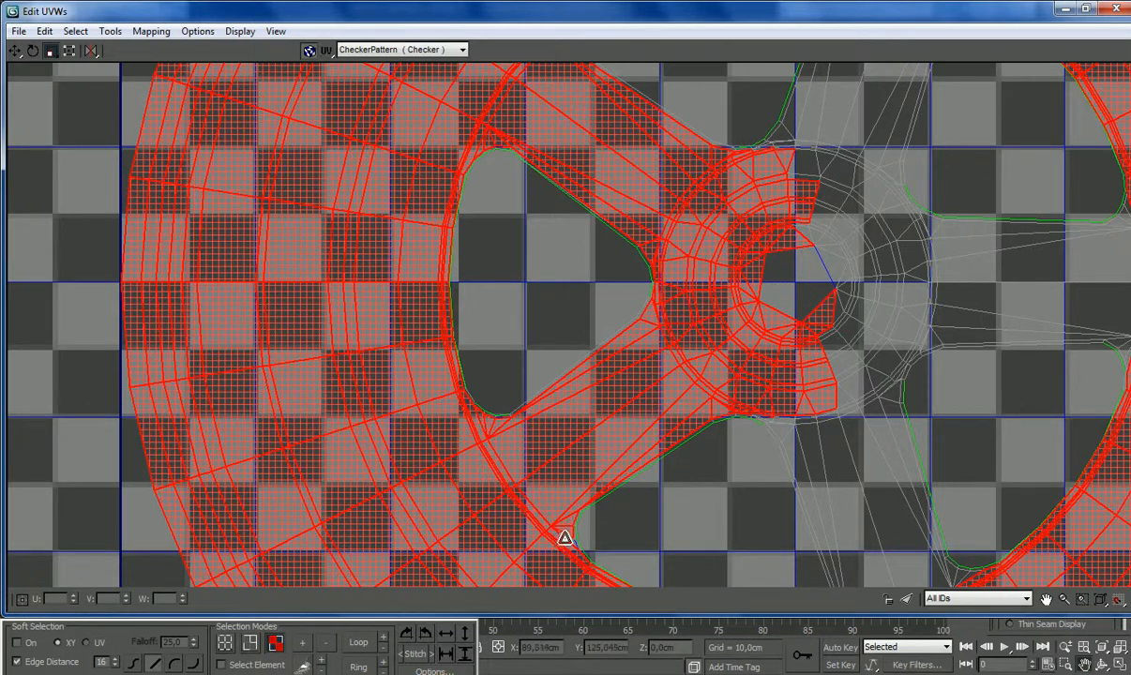
{"action": "scroll", "coordinate": [577, 530], "scroll_direction": "up", "scroll_amount": 5}
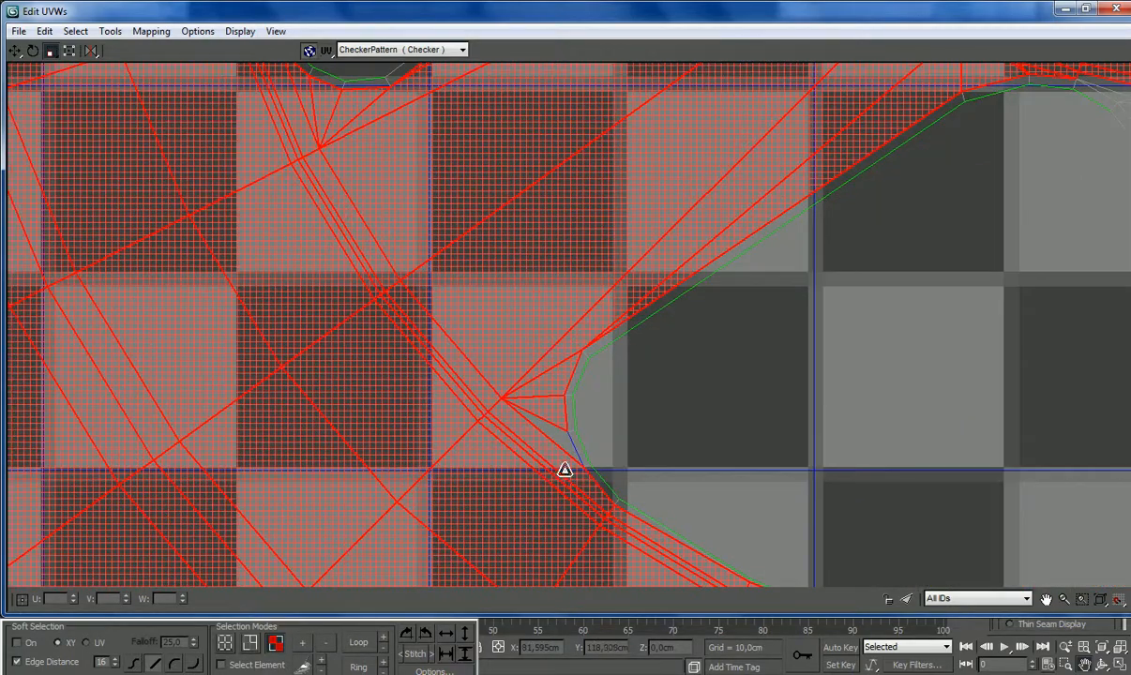
{"action": "scroll", "coordinate": [560, 438], "scroll_direction": "down", "scroll_amount": 5}
{"action": "scroll", "coordinate": [714, 195], "scroll_direction": "up", "scroll_amount": 2}
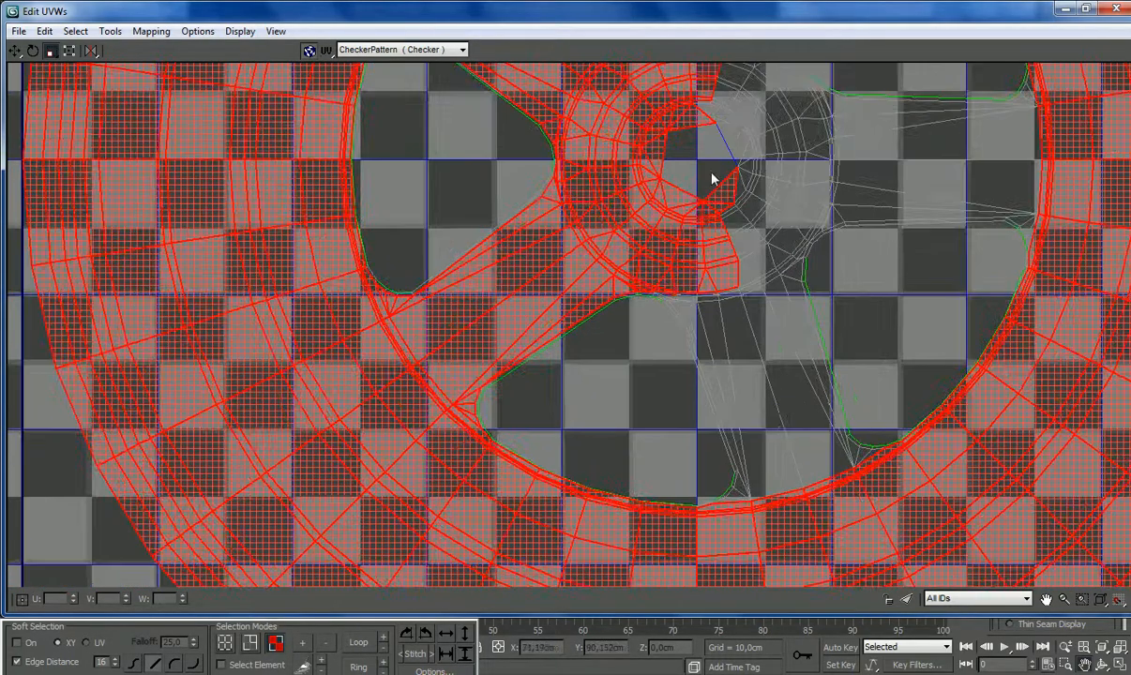
Step: Add the lower spoke's faces and the small corner faces on both sides of its outer end to the selection
{"action": "scroll", "coordinate": [676, 304], "scroll_direction": "down", "scroll_amount": 2}
{"action": "scroll", "coordinate": [608, 270], "scroll_direction": "up", "scroll_amount": 5}
{"action": "scroll", "coordinate": [614, 273], "scroll_direction": "down", "scroll_amount": 5}
{"action": "scroll", "coordinate": [656, 187], "scroll_direction": "up", "scroll_amount": 1}
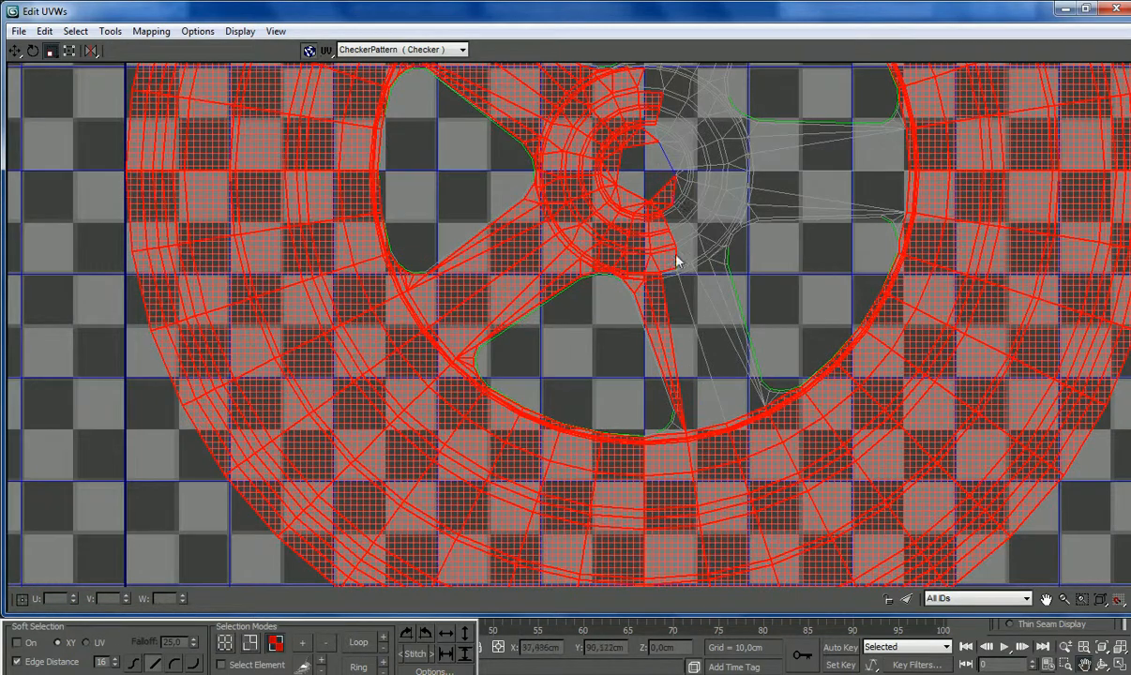
{"action": "scroll", "coordinate": [689, 441], "scroll_direction": "up", "scroll_amount": 3}
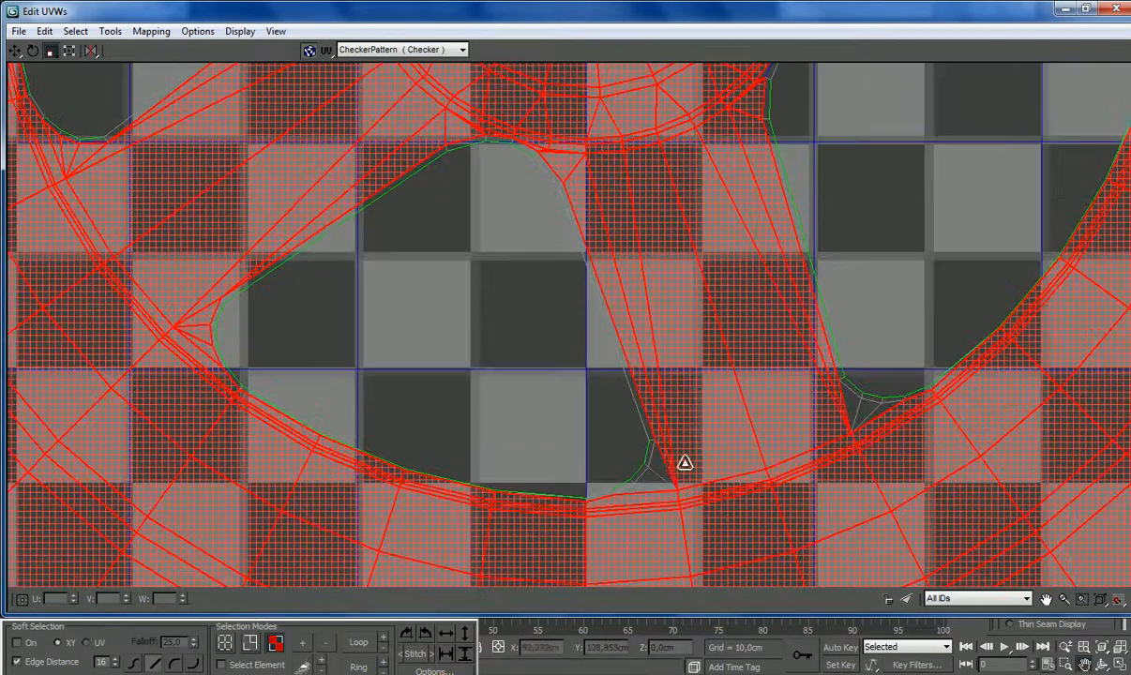
{"action": "left_click", "coordinate": [646, 486], "text": "ctrl"}
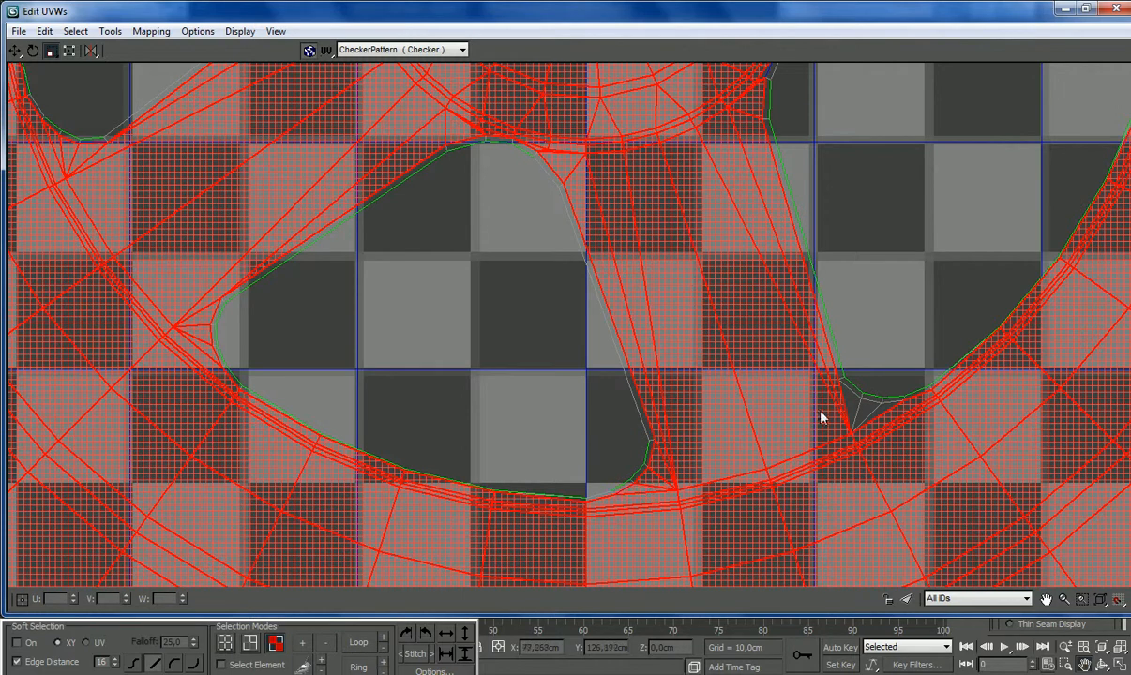
{"action": "left_click", "coordinate": [853, 399], "text": "ctrl"}
{"action": "left_click", "coordinate": [866, 407], "text": "ctrl"}
Step: Add the right spoke's faces, its outer corner faces and the adjoining hub faces to the selection
{"action": "scroll", "coordinate": [819, 434], "scroll_direction": "down", "scroll_amount": 5}
{"action": "scroll", "coordinate": [876, 234], "scroll_direction": "up", "scroll_amount": 5}
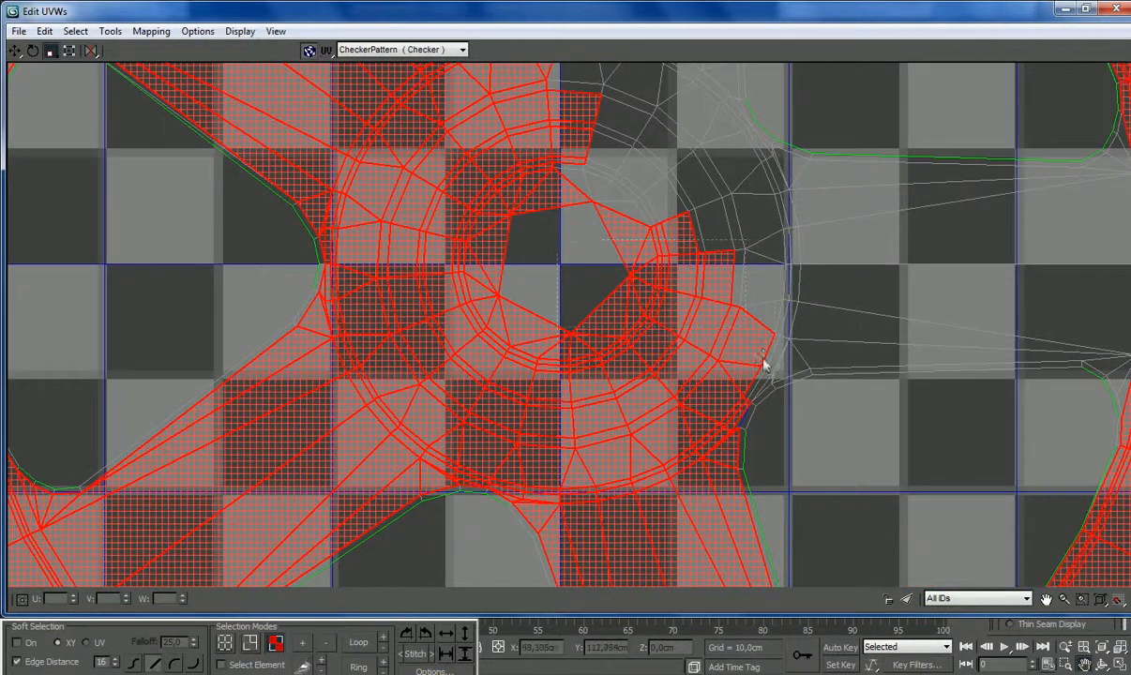
{"action": "left_click_drag", "start_coordinate": [776, 387], "coordinate": [751, 345], "text": "ctrl"}
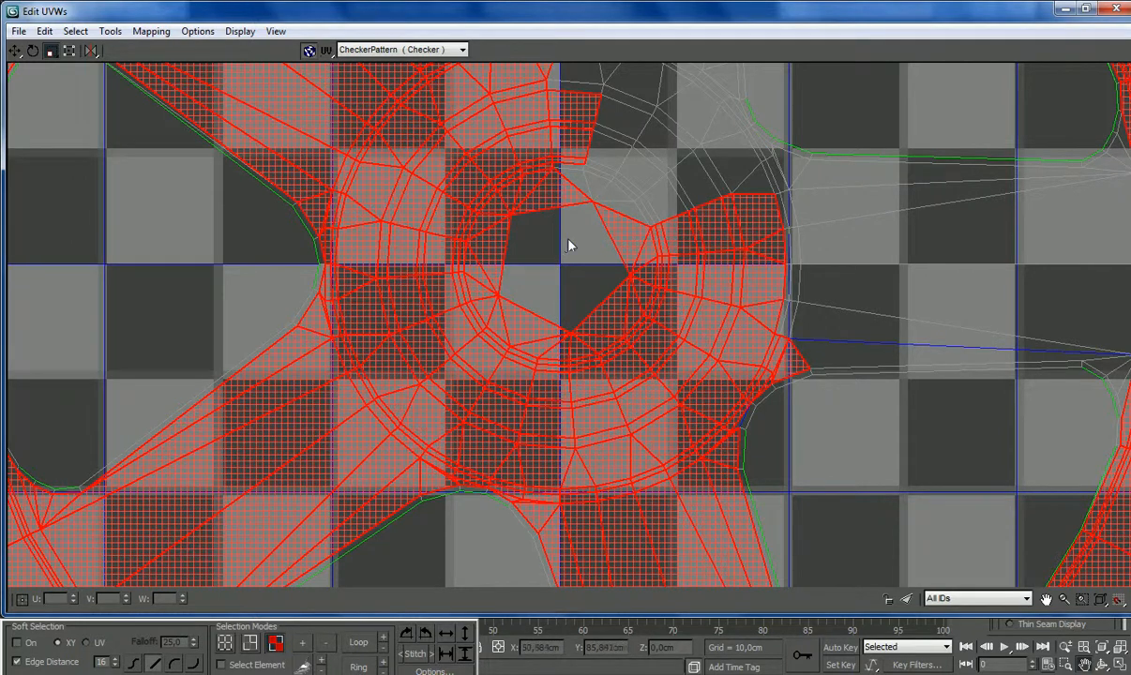
{"action": "scroll", "coordinate": [825, 366], "scroll_direction": "down", "scroll_amount": 4}
{"action": "scroll", "coordinate": [844, 356], "scroll_direction": "up", "scroll_amount": 4}
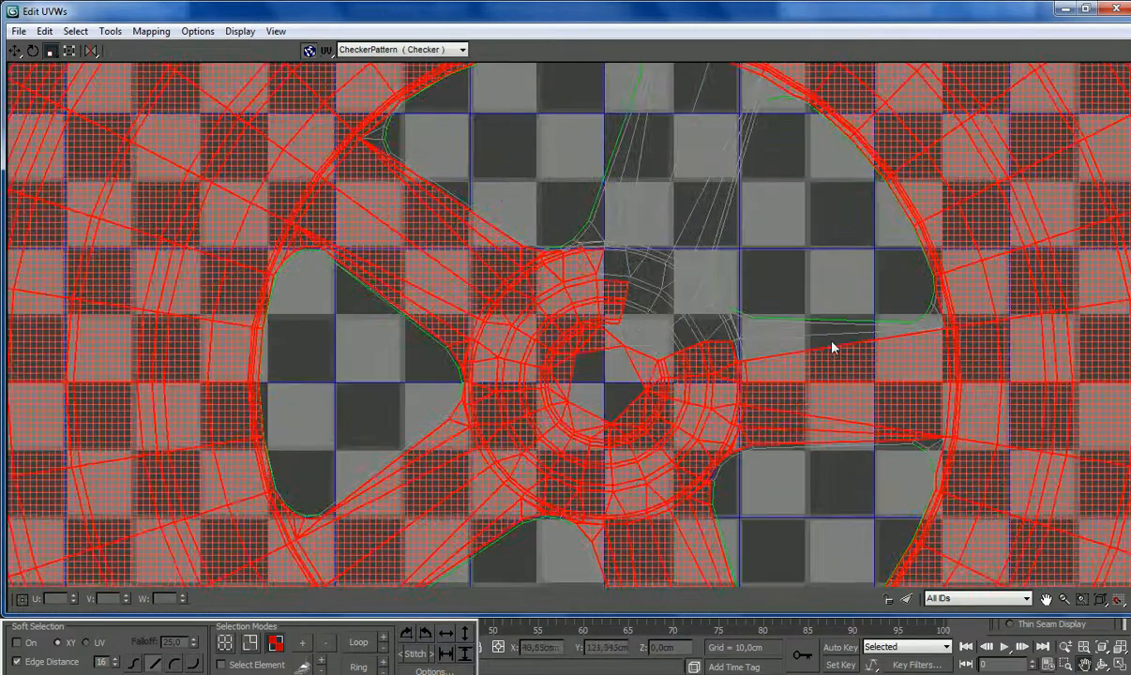
{"action": "left_click_drag", "start_coordinate": [749, 337], "coordinate": [656, 383], "text": "ctrl"}
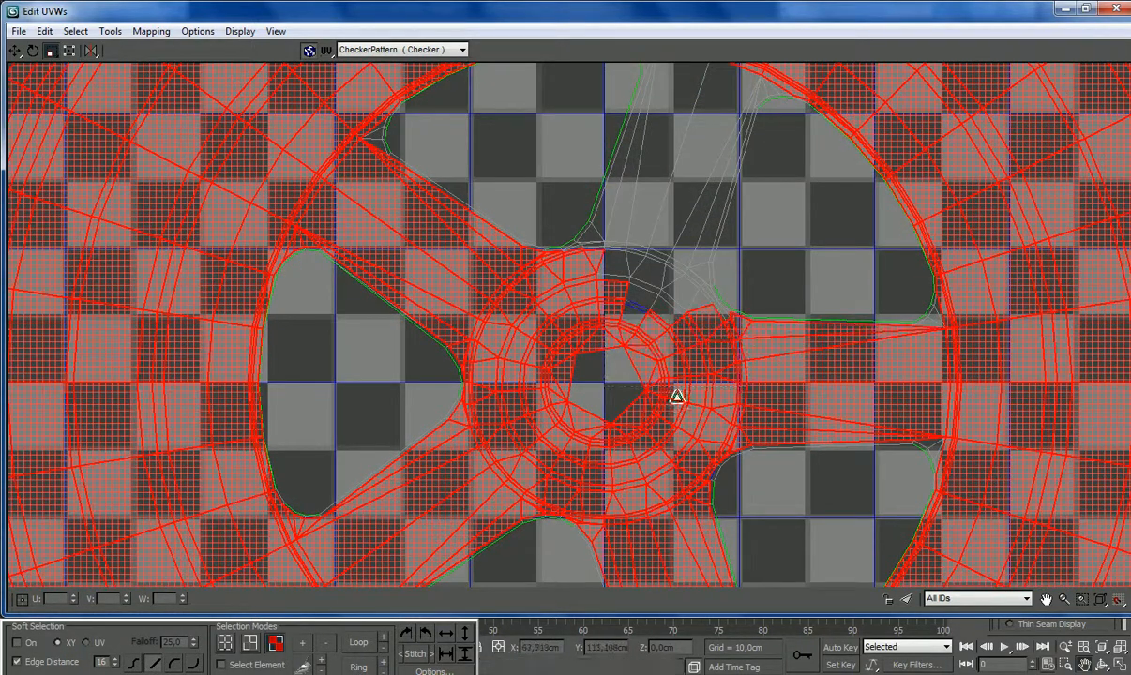
{"action": "scroll", "coordinate": [905, 445], "scroll_direction": "up", "scroll_amount": 3}
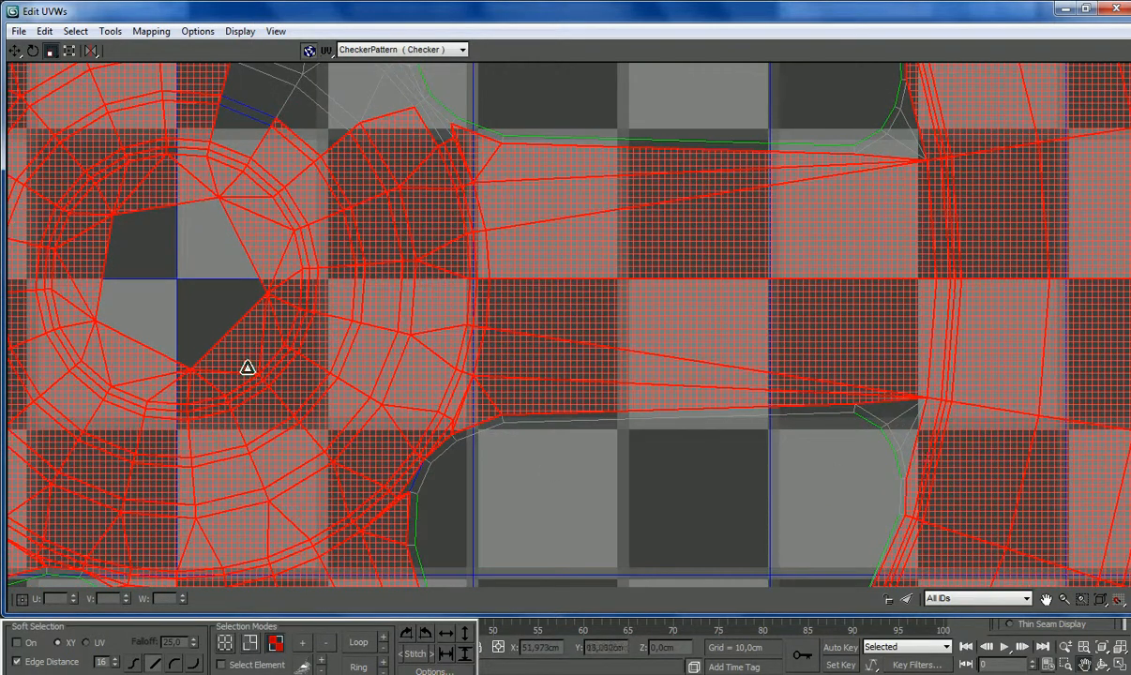
{"action": "left_click_drag", "start_coordinate": [403, 502], "coordinate": [402, 500], "text": "ctrl"}
{"action": "left_click", "coordinate": [891, 410], "text": "ctrl"}
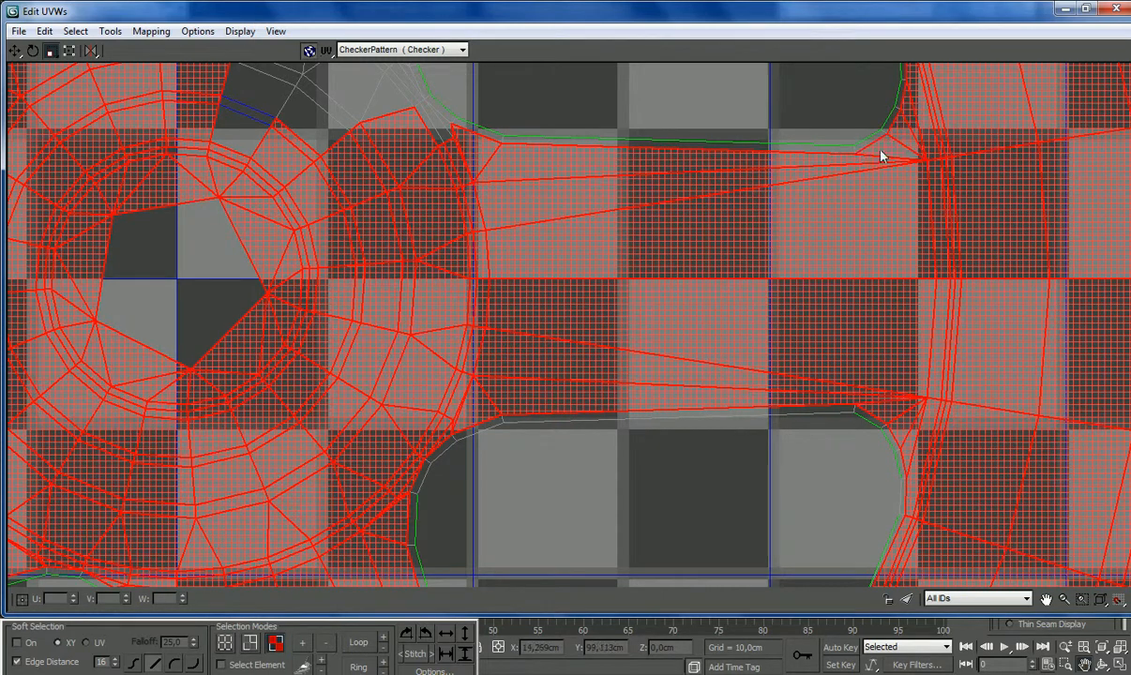
Step: Add the remaining hub faces and the upper spoke's faces to the selection
{"action": "scroll", "coordinate": [819, 293], "scroll_direction": "down", "scroll_amount": 3}
{"action": "scroll", "coordinate": [607, 64], "scroll_direction": "up", "scroll_amount": 2}
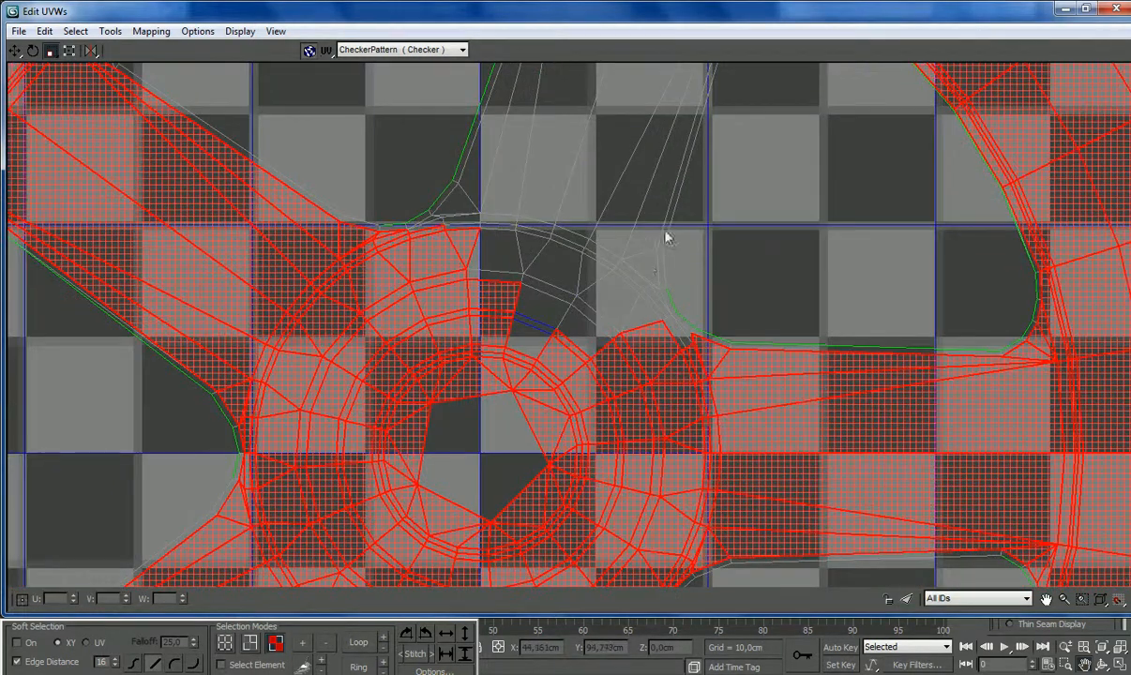
{"action": "left_click_drag", "start_coordinate": [654, 284], "coordinate": [650, 346], "text": "ctrl"}
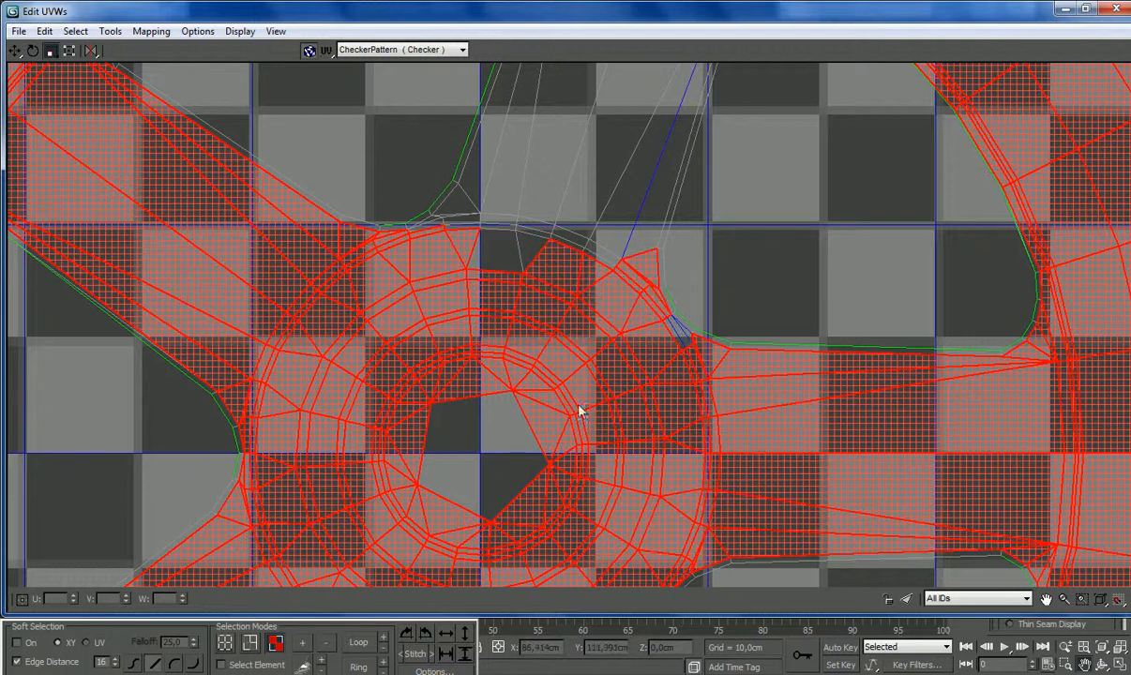
{"action": "left_click", "coordinate": [693, 344], "text": "ctrl"}
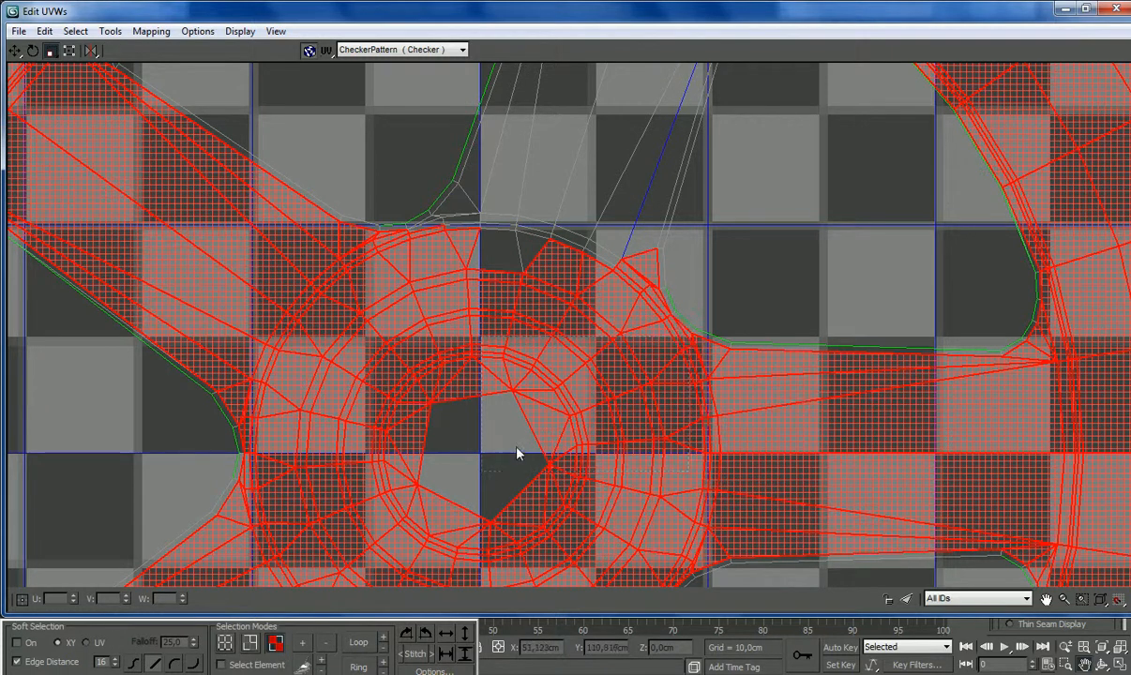
{"action": "scroll", "coordinate": [483, 375], "scroll_direction": "down", "scroll_amount": 4}
{"action": "left_click", "coordinate": [486, 258], "text": "ctrl"}
{"action": "left_click_drag", "start_coordinate": [550, 283], "coordinate": [551, 280], "text": "ctrl"}
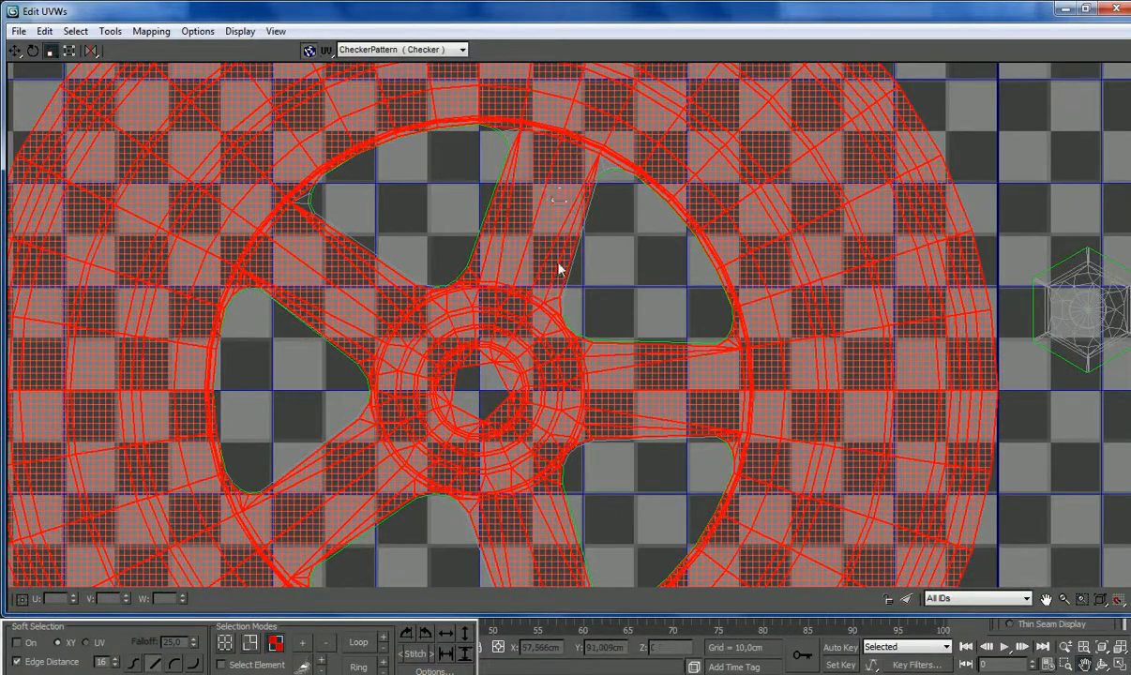
Step: Add the small corner faces on both sides of the upper spoke's outer end to complete the wheel face selection
{"action": "scroll", "coordinate": [604, 13], "scroll_direction": "up", "scroll_amount": 3}
{"action": "scroll", "coordinate": [363, 255], "scroll_direction": "up", "scroll_amount": 2}
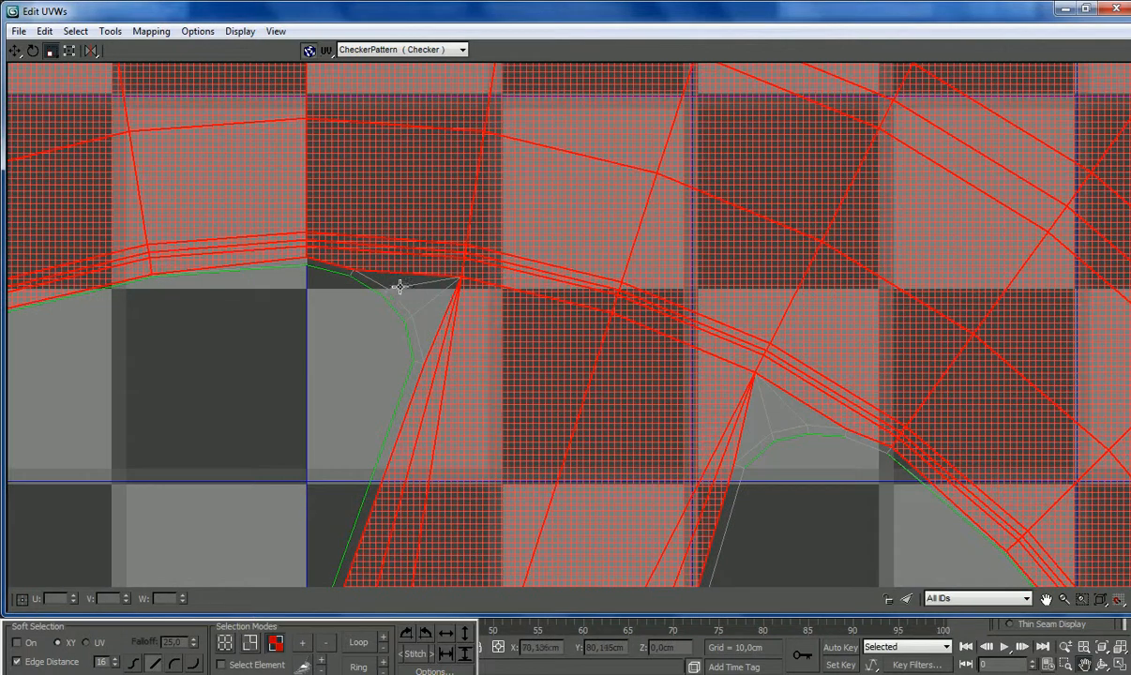
{"action": "left_click", "coordinate": [410, 298], "text": "ctrl"}
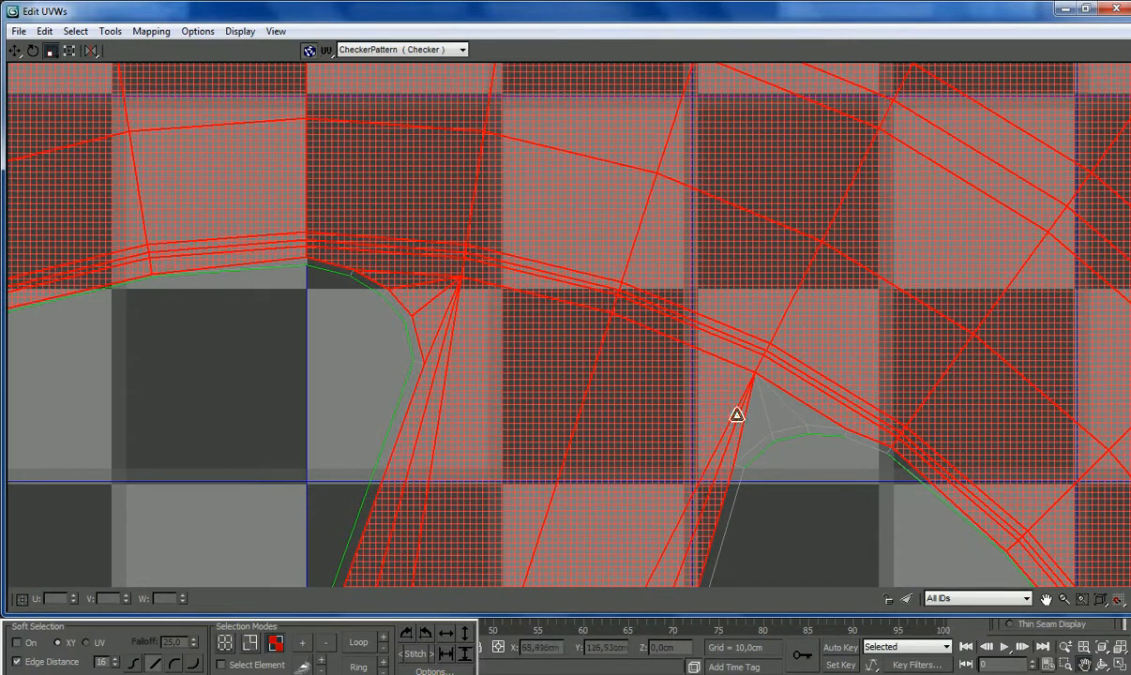
{"action": "left_click", "coordinate": [770, 417], "text": "ctrl"}
{"action": "left_click", "coordinate": [805, 409], "text": "ctrl"}
{"action": "scroll", "coordinate": [799, 405], "scroll_direction": "down", "scroll_amount": 10}
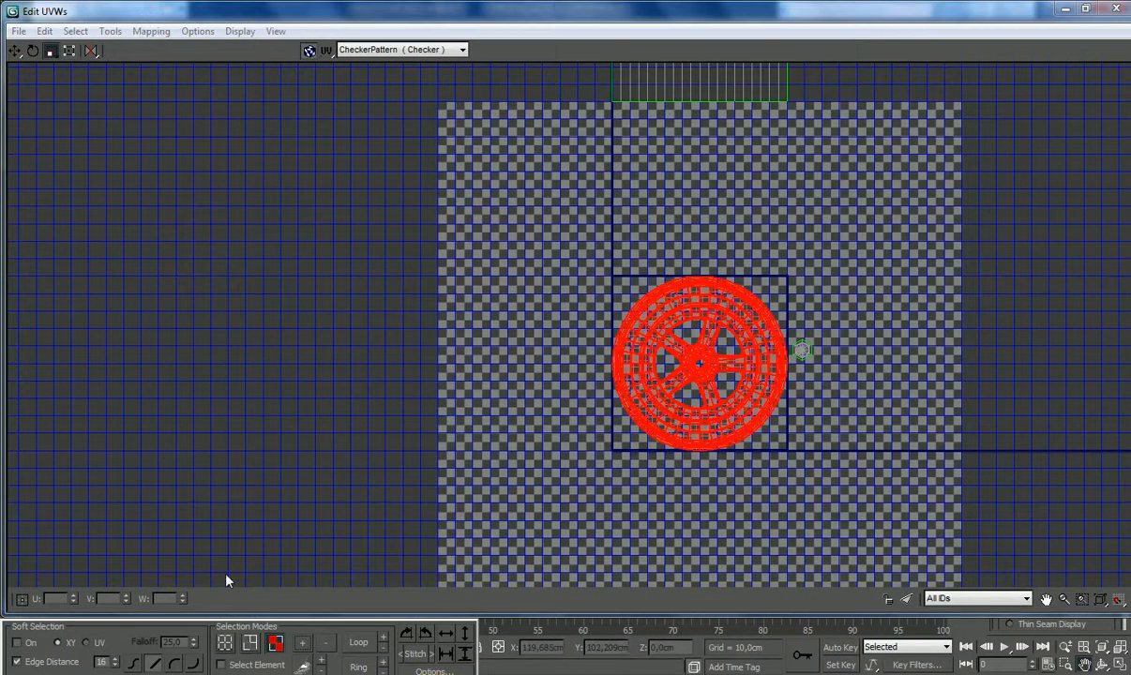
Step: Offset the selected wheel face UVs by 1 in V using relative values, and clear the selection
{"action": "left_click", "coordinate": [23, 599]}
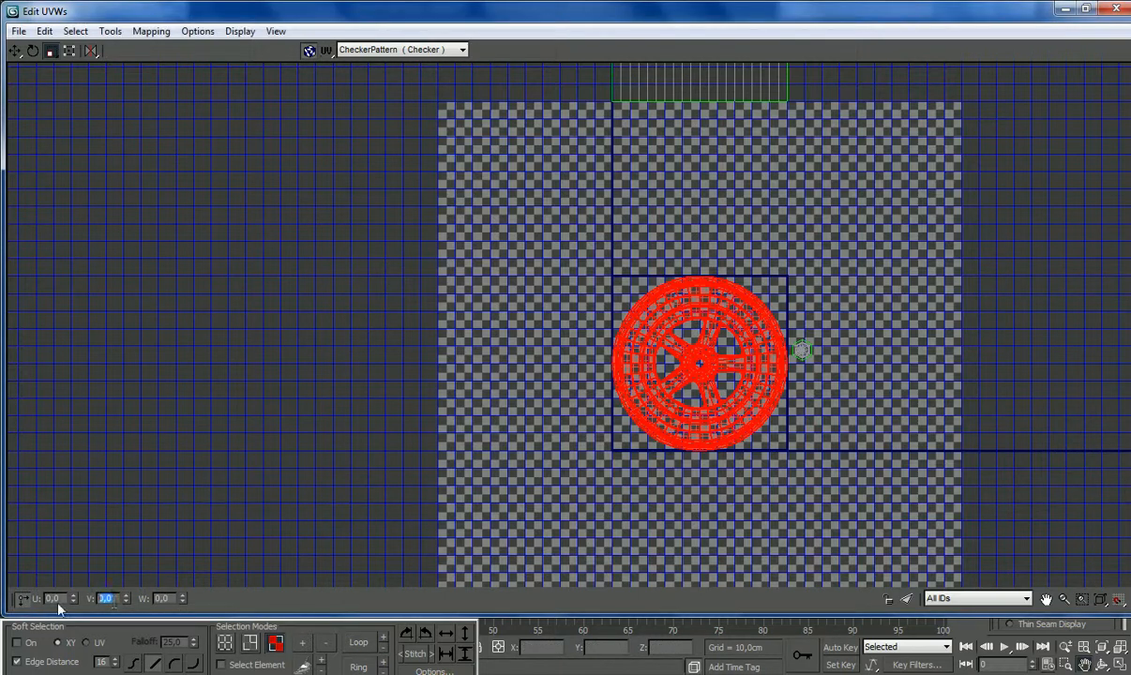
{"action": "type", "text": "1"}
{"action": "key", "text": "Return"}
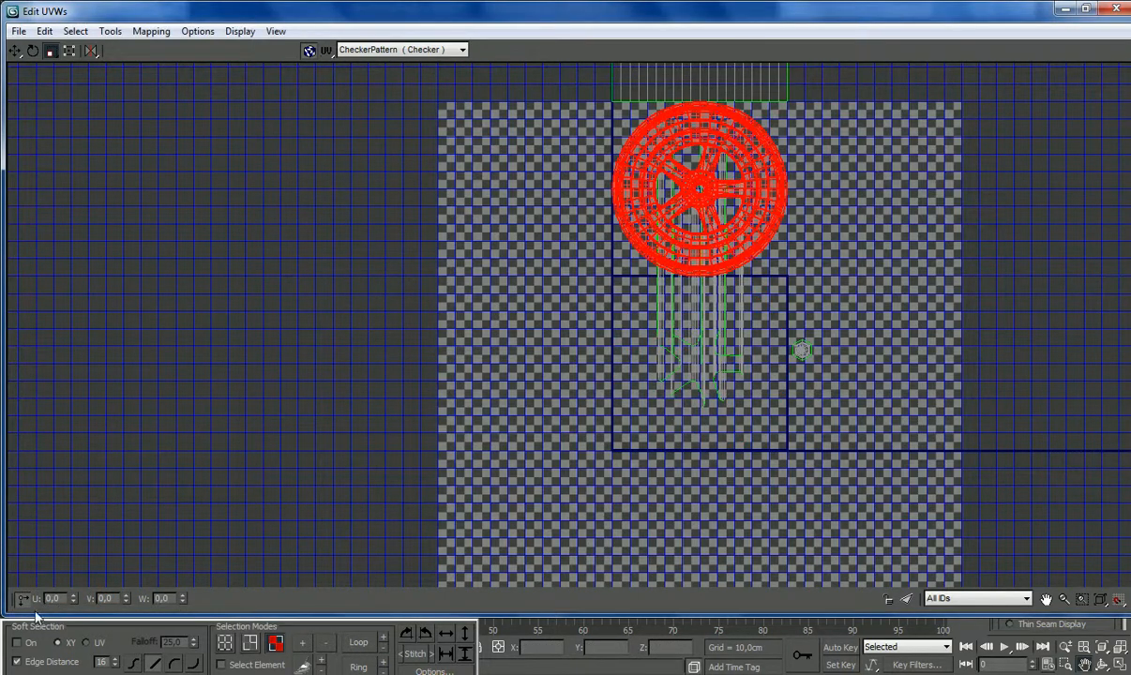
{"action": "left_click", "coordinate": [631, 531]}
Step: Select the spoke-opening vertices left behind in the original tile, bring them up onto the wheel and scale them slightly inward
{"action": "scroll", "coordinate": [712, 293], "scroll_direction": "up", "scroll_amount": 4}
{"action": "left_click", "coordinate": [15, 50]}
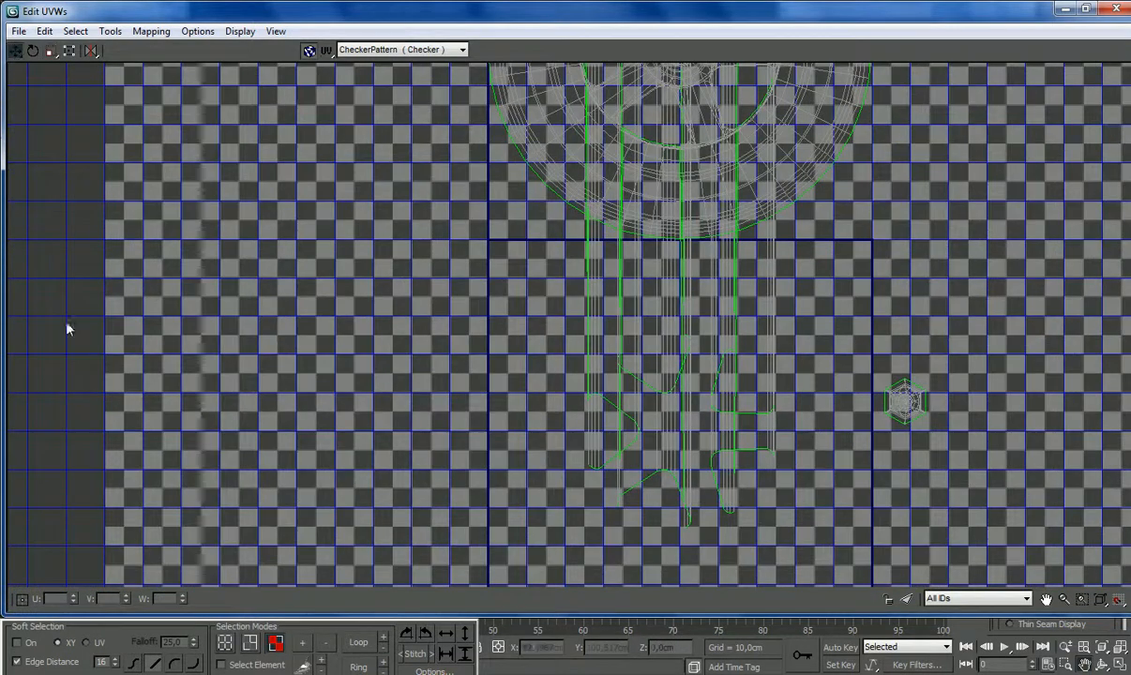
{"action": "left_click", "coordinate": [225, 643]}
{"action": "left_click_drag", "start_coordinate": [506, 300], "coordinate": [803, 551]}
{"action": "left_click", "coordinate": [51, 50]}
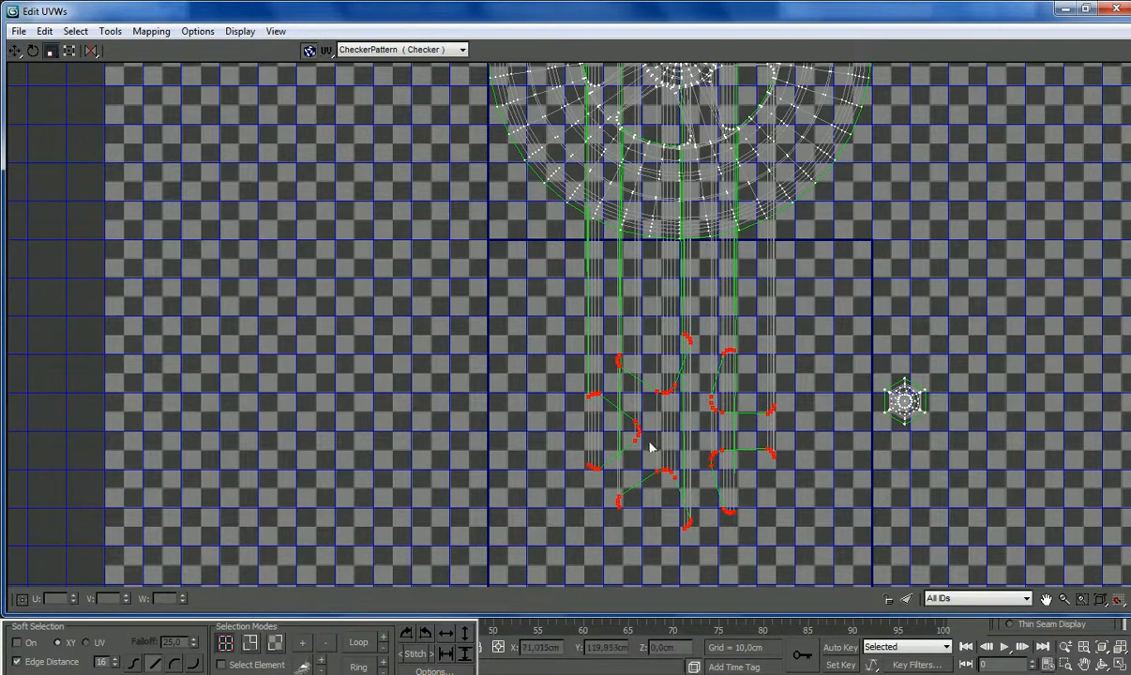
{"action": "left_click_drag", "start_coordinate": [637, 436], "coordinate": [697, 240]}
Step: Move the selected spoke-opening vertices onto the wheel face, fitting them inside the bottom and lower-right openings
{"action": "left_click", "coordinate": [15, 50]}
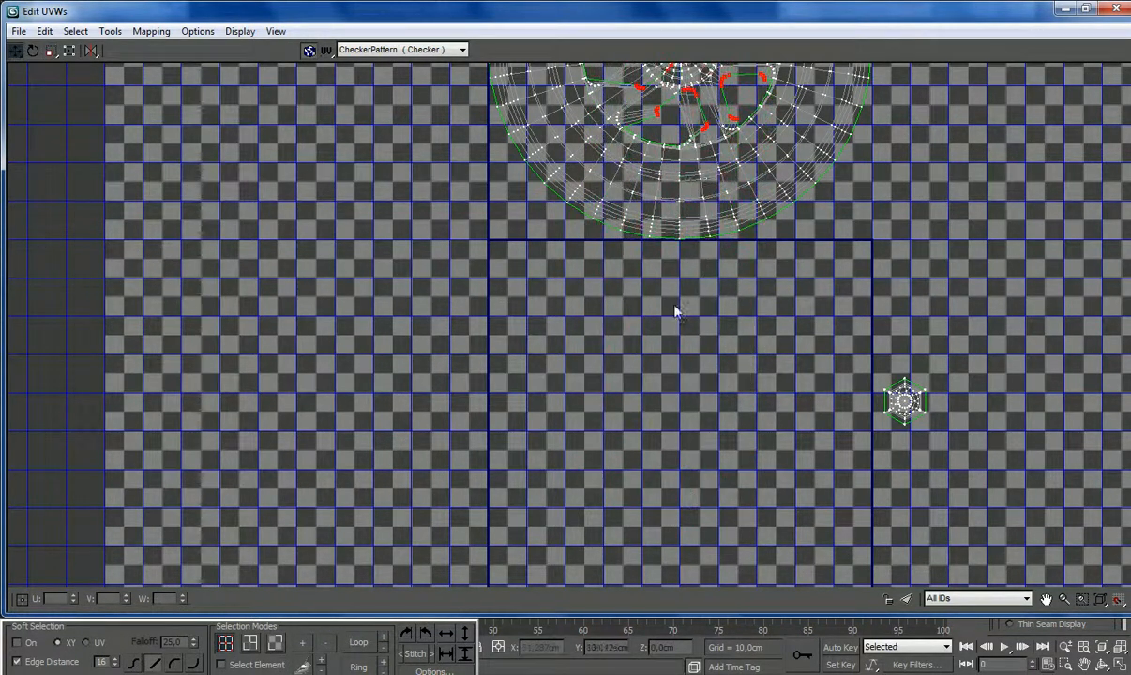
{"action": "scroll", "coordinate": [699, 244], "scroll_direction": "up", "scroll_amount": 5}
{"action": "left_click_drag", "start_coordinate": [743, 293], "coordinate": [663, 301]}
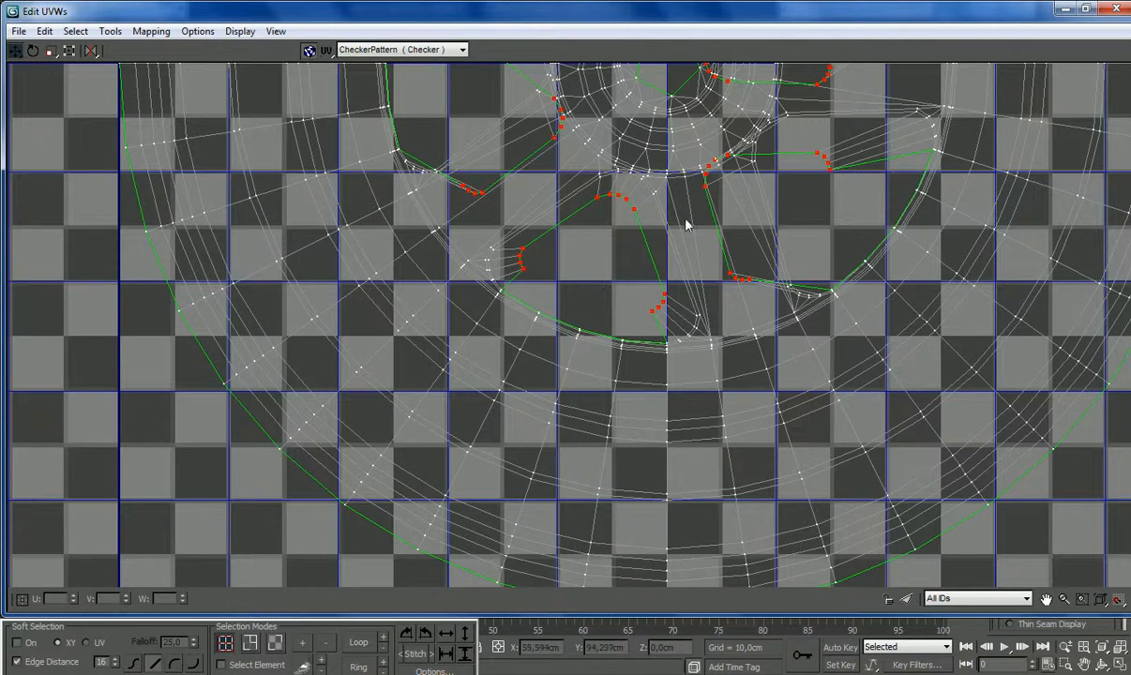
{"action": "left_click_drag", "start_coordinate": [708, 197], "coordinate": [784, 174]}
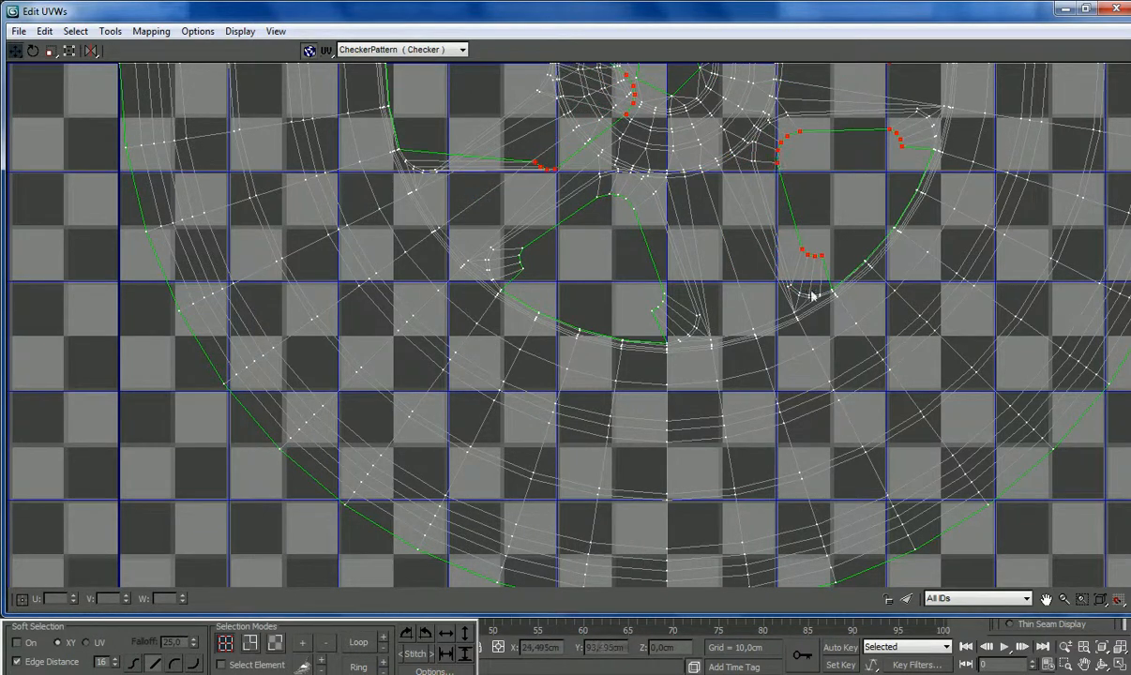
Step: Fit the remaining vertex groups inside the upper-right, upper and left spoke openings, deselecting each group once placed
{"action": "scroll", "coordinate": [822, 272], "scroll_direction": "down", "scroll_amount": 3}
{"action": "scroll", "coordinate": [825, 138], "scroll_direction": "up", "scroll_amount": 3}
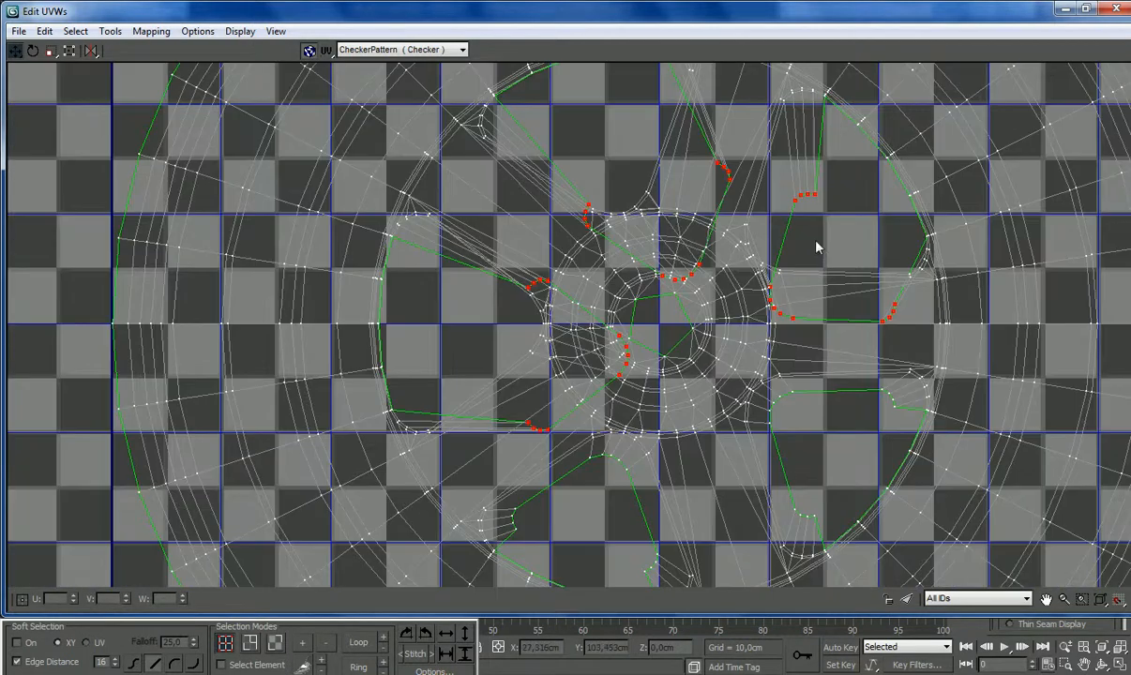
{"action": "left_click_drag", "start_coordinate": [789, 321], "coordinate": [790, 251]}
{"action": "left_click_drag", "start_coordinate": [948, 322], "coordinate": [750, 107], "text": "alt"}
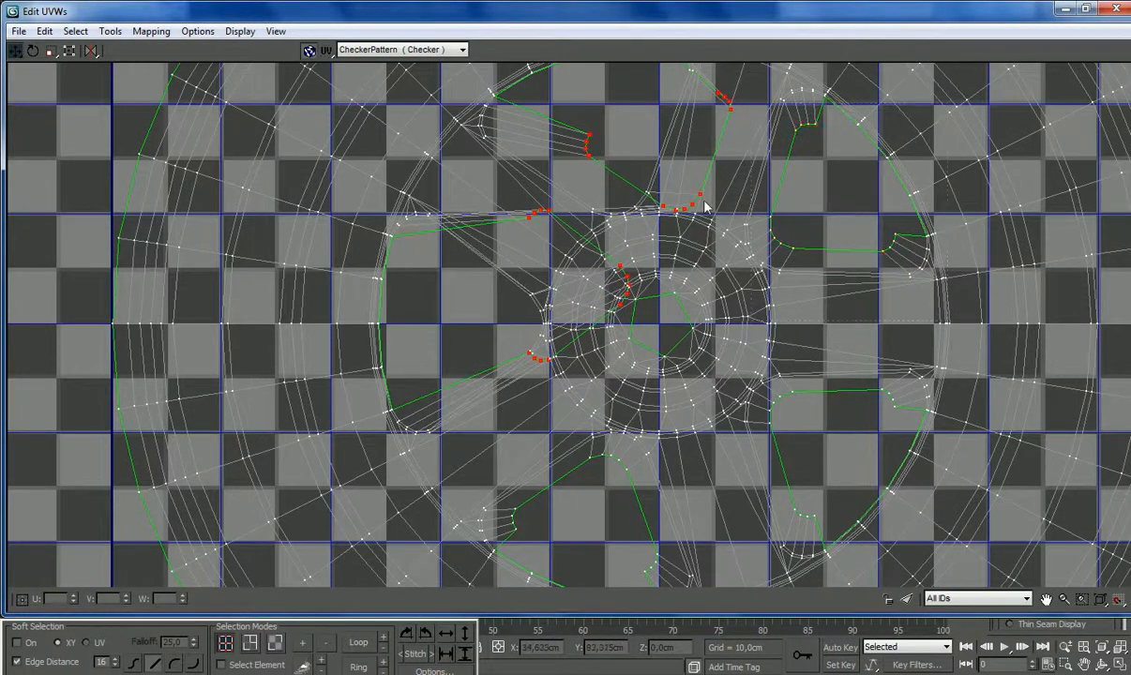
{"action": "left_click_drag", "start_coordinate": [701, 197], "coordinate": [640, 171]}
{"action": "left_click_drag", "start_coordinate": [614, 97], "coordinate": [612, 92], "text": "alt"}
{"action": "left_click_drag", "start_coordinate": [660, 210], "coordinate": [576, 142], "text": "alt"}
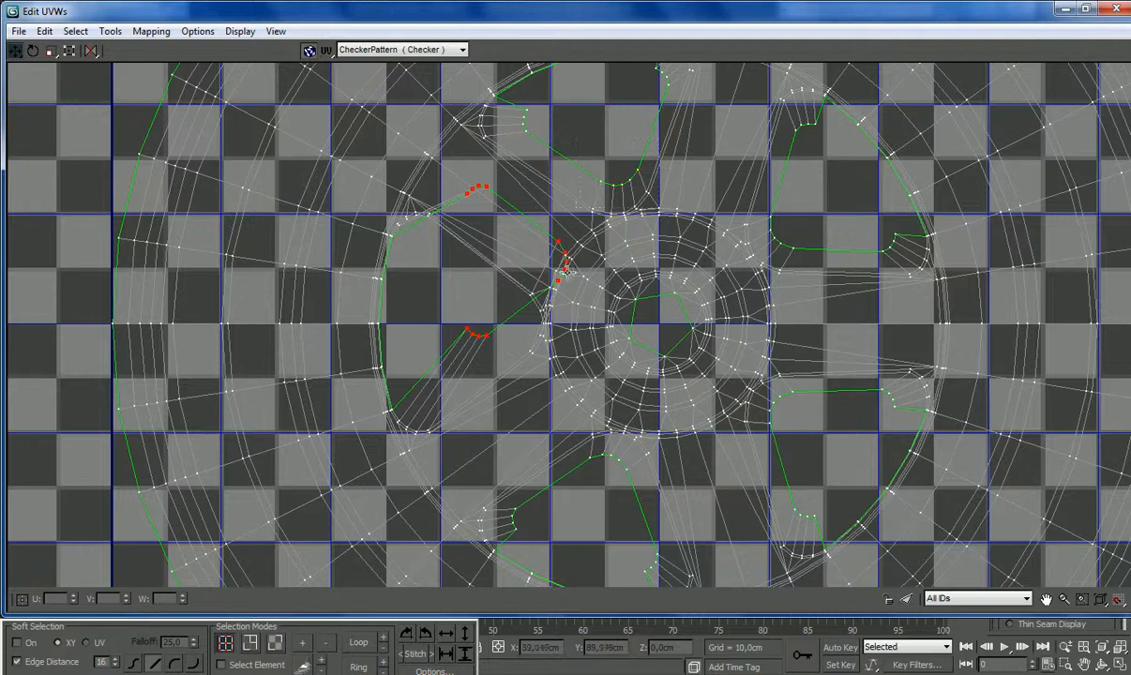
{"action": "left_click_drag", "start_coordinate": [556, 245], "coordinate": [514, 310]}
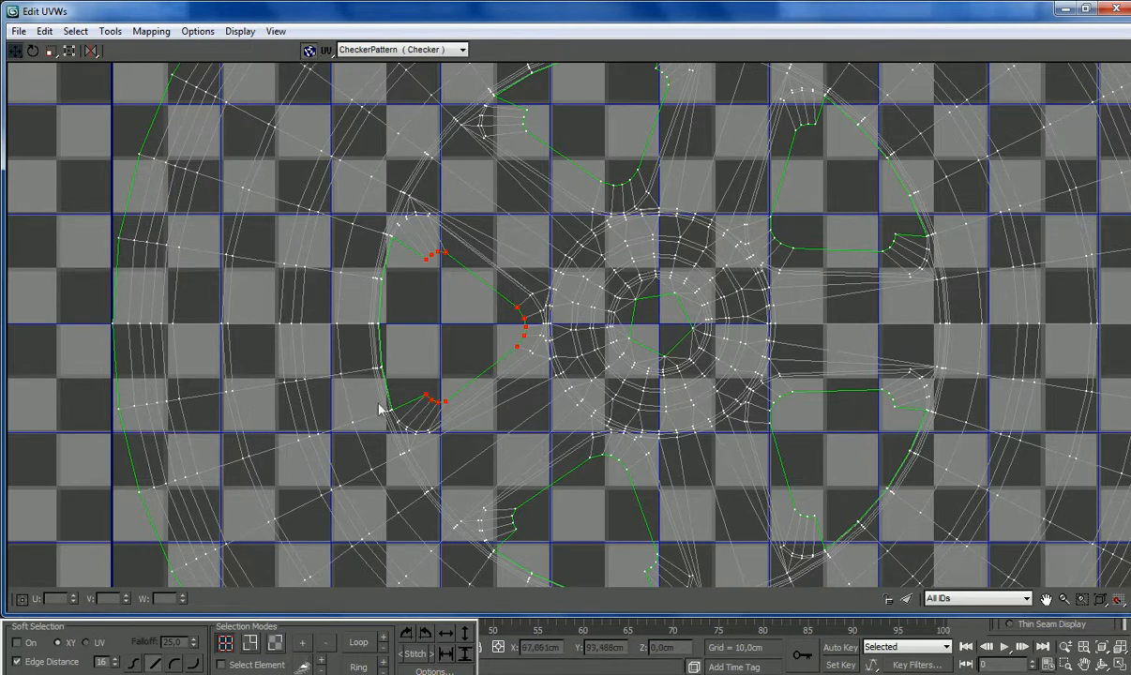
Step: Pull the lower outer corner vertices of the left spoke opening inward, away from the ring edge
{"action": "scroll", "coordinate": [352, 450], "scroll_direction": "up", "scroll_amount": 8}
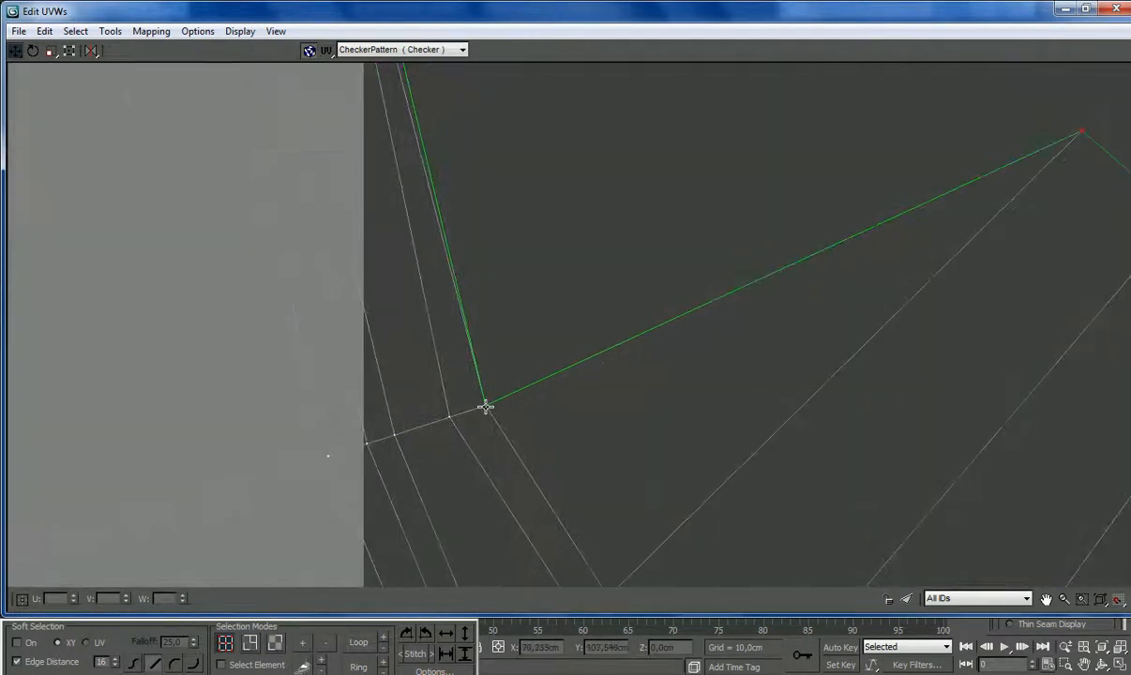
{"action": "scroll", "coordinate": [526, 385], "scroll_direction": "down", "scroll_amount": 5}
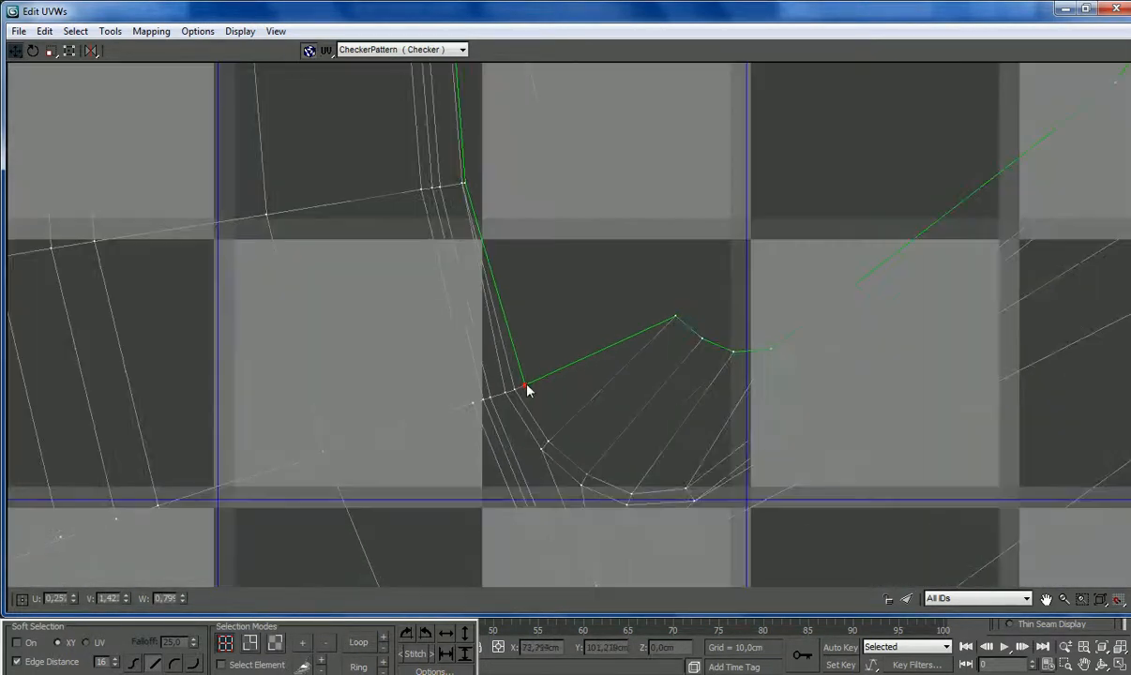
{"action": "scroll", "coordinate": [522, 385], "scroll_direction": "down", "scroll_amount": 3}
{"action": "scroll", "coordinate": [474, 245], "scroll_direction": "up", "scroll_amount": 6}
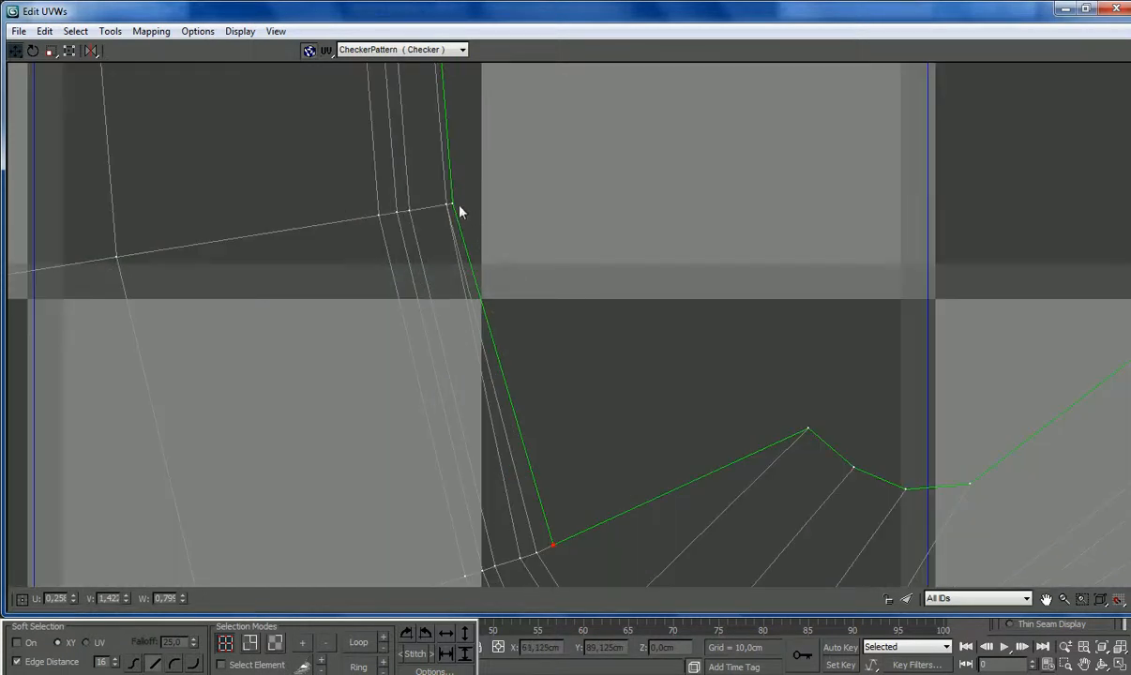
{"action": "left_click_drag", "start_coordinate": [452, 203], "coordinate": [468, 199]}
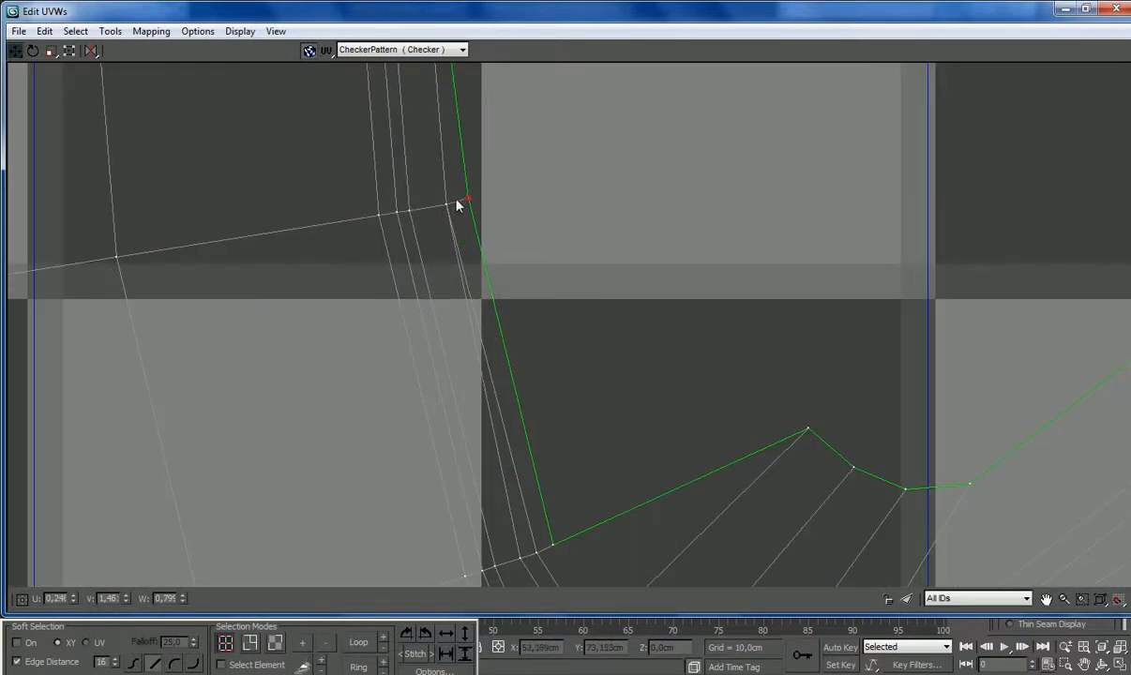
{"action": "left_click", "coordinate": [451, 203]}
{"action": "left_click_drag", "start_coordinate": [558, 554], "coordinate": [775, 359]}
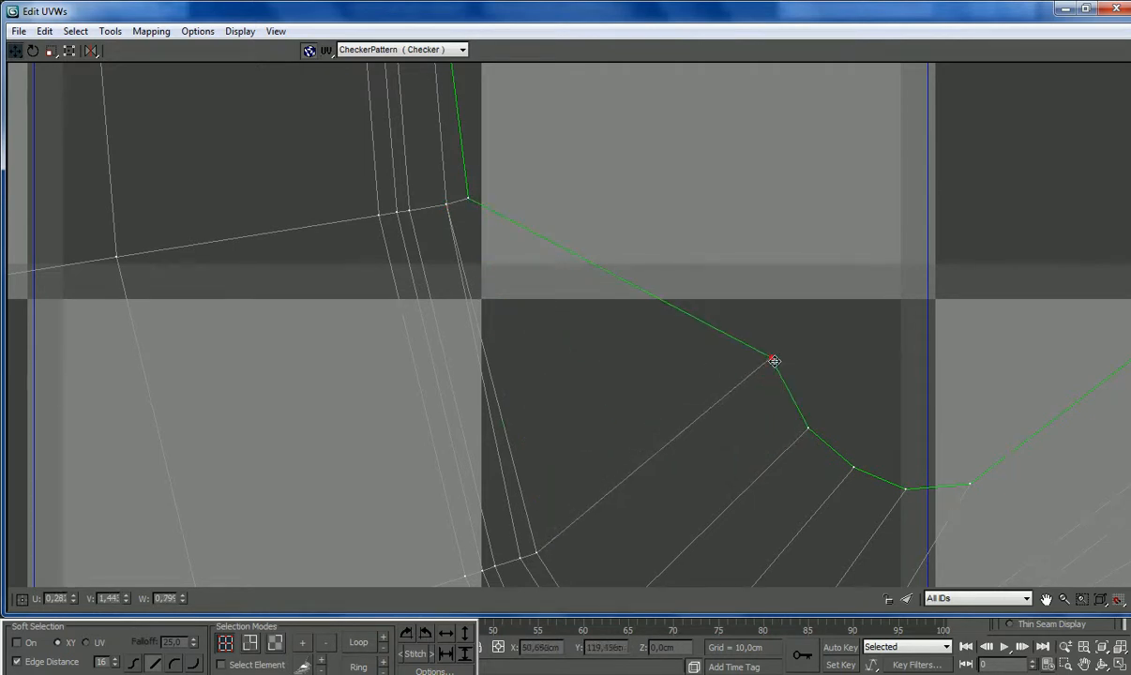
{"action": "scroll", "coordinate": [708, 379], "scroll_direction": "down", "scroll_amount": 3}
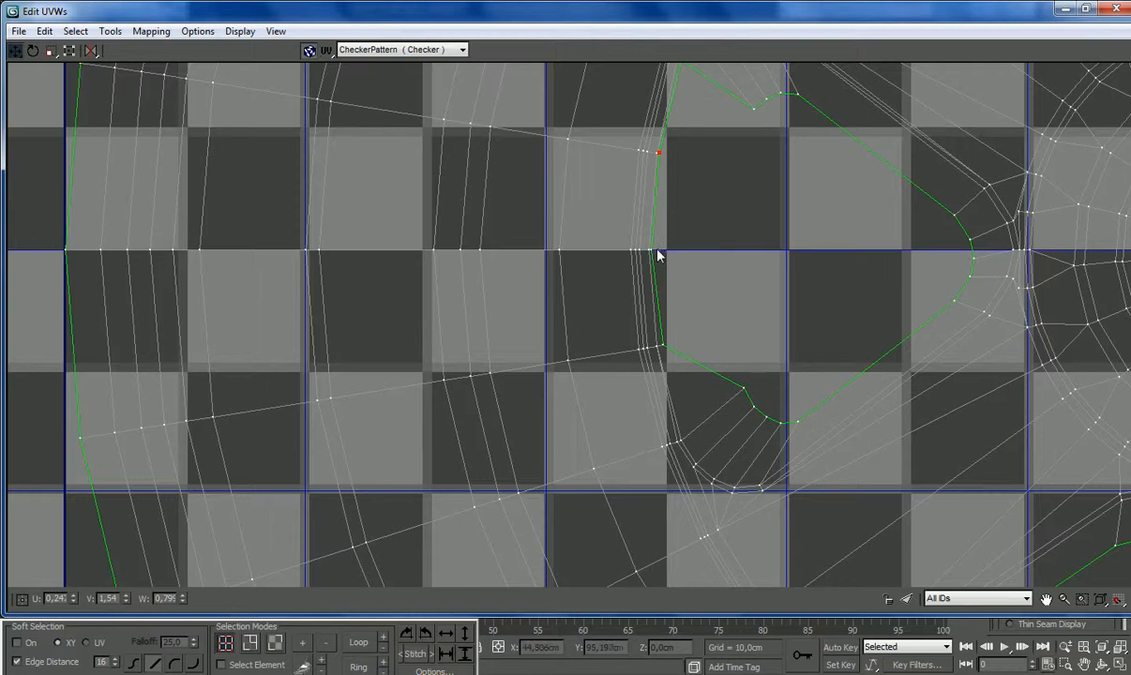
Step: Adjust the remaining outer-edge vertices of the left spoke opening inward from the surrounding ring
{"action": "left_click_drag", "start_coordinate": [657, 252], "coordinate": [739, 262]}
{"action": "left_click_drag", "start_coordinate": [665, 346], "coordinate": [736, 336]}
{"action": "scroll", "coordinate": [740, 322], "scroll_direction": "down", "scroll_amount": 5}
{"action": "scroll", "coordinate": [730, 259], "scroll_direction": "up", "scroll_amount": 10}
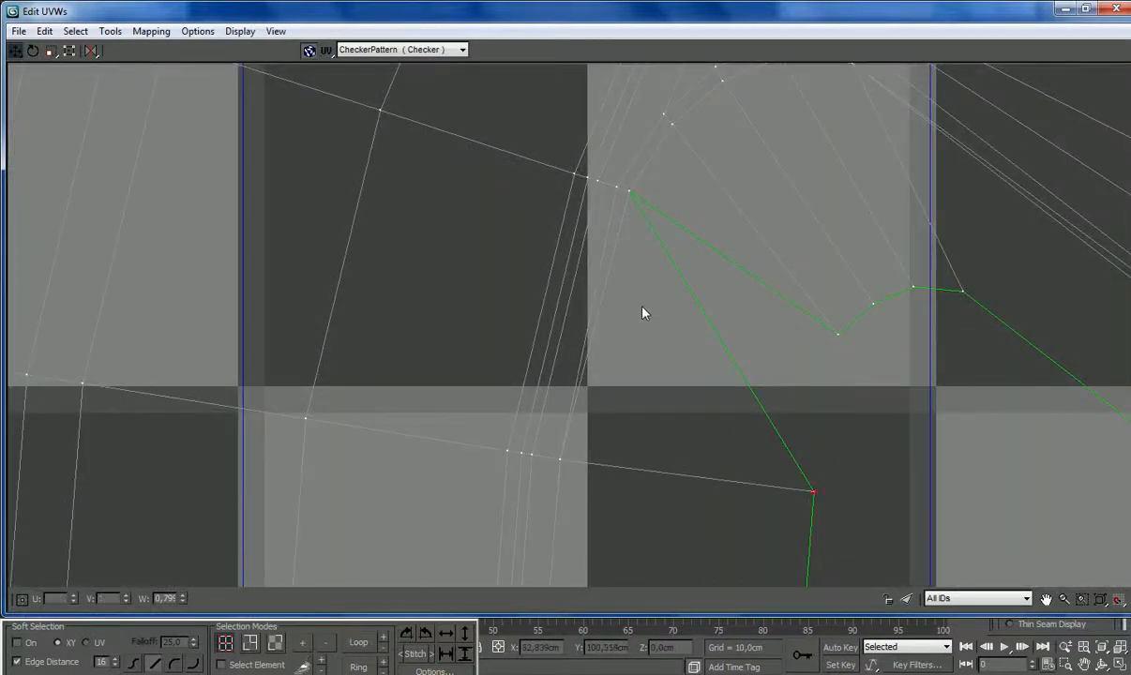
{"action": "scroll", "coordinate": [647, 323], "scroll_direction": "down", "scroll_amount": 5}
{"action": "scroll", "coordinate": [697, 309], "scroll_direction": "down", "scroll_amount": 6}
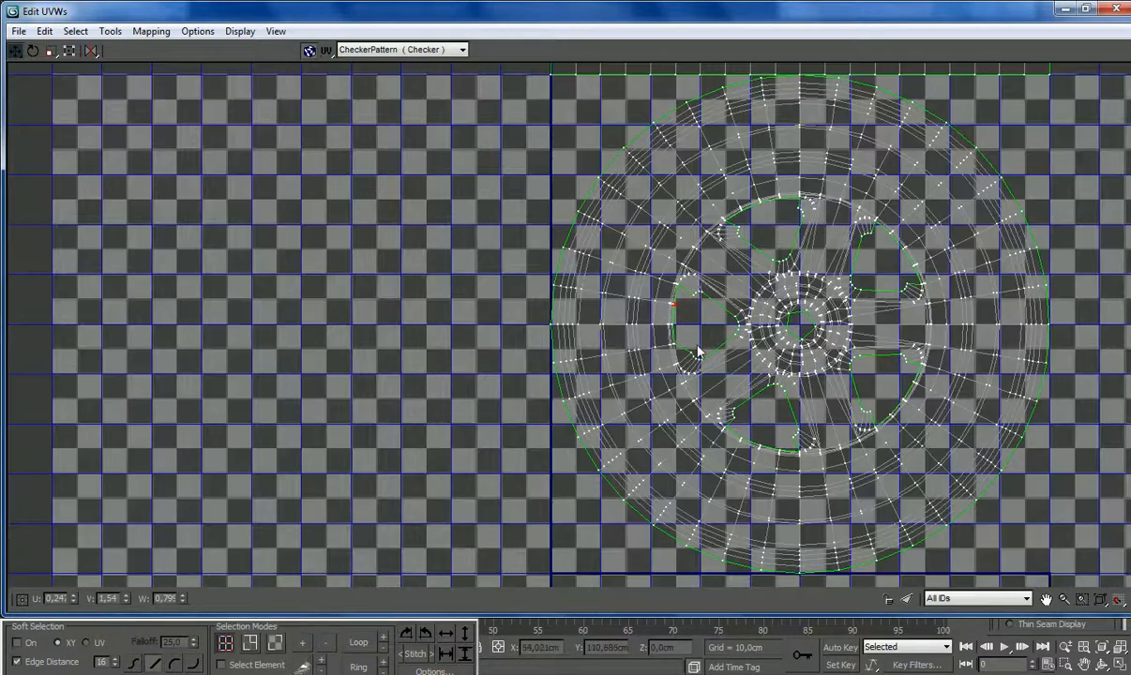
Step: Move the nut UVs into the empty lower-right corner of the wheel's tile and enlarge them to fill it
{"action": "scroll", "coordinate": [788, 432], "scroll_direction": "up", "scroll_amount": 3}
{"action": "left_click", "coordinate": [769, 406]}
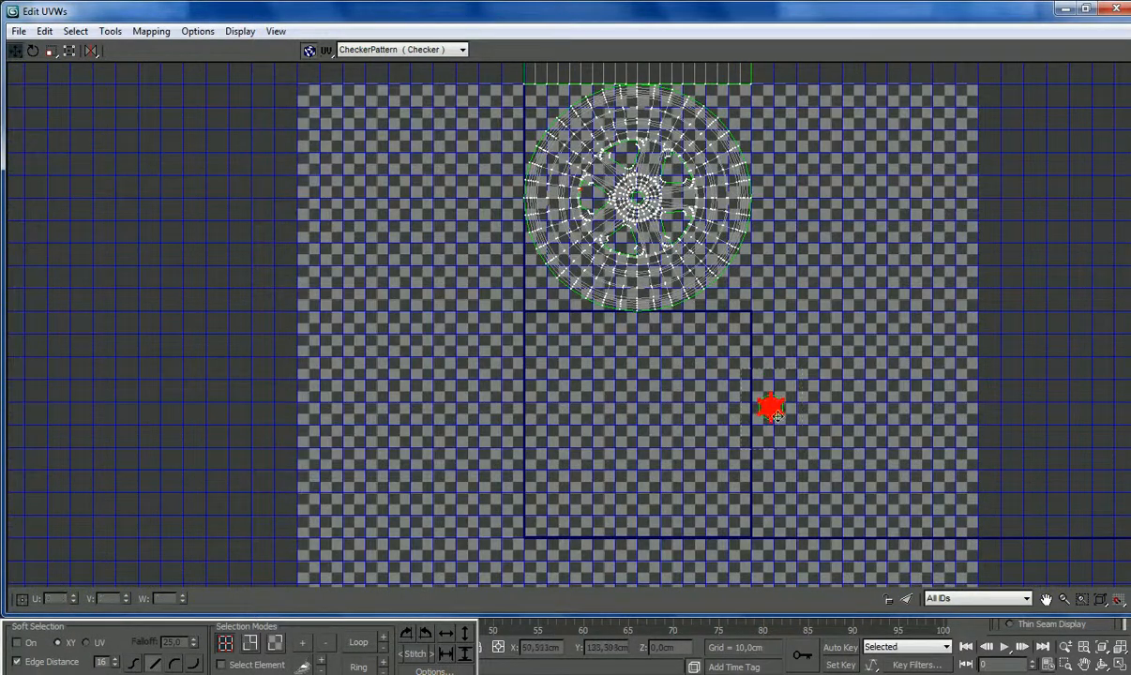
{"action": "mouse_move", "coordinate": [778, 410]}
{"action": "left_mouse_down"}
{"action": "mouse_move", "coordinate": [714, 272]}
{"action": "mouse_move", "coordinate": [775, 292]}
{"action": "mouse_move", "coordinate": [743, 293]}
{"action": "left_mouse_up"}
{"action": "scroll", "coordinate": [743, 293], "scroll_direction": "up", "scroll_amount": 5}
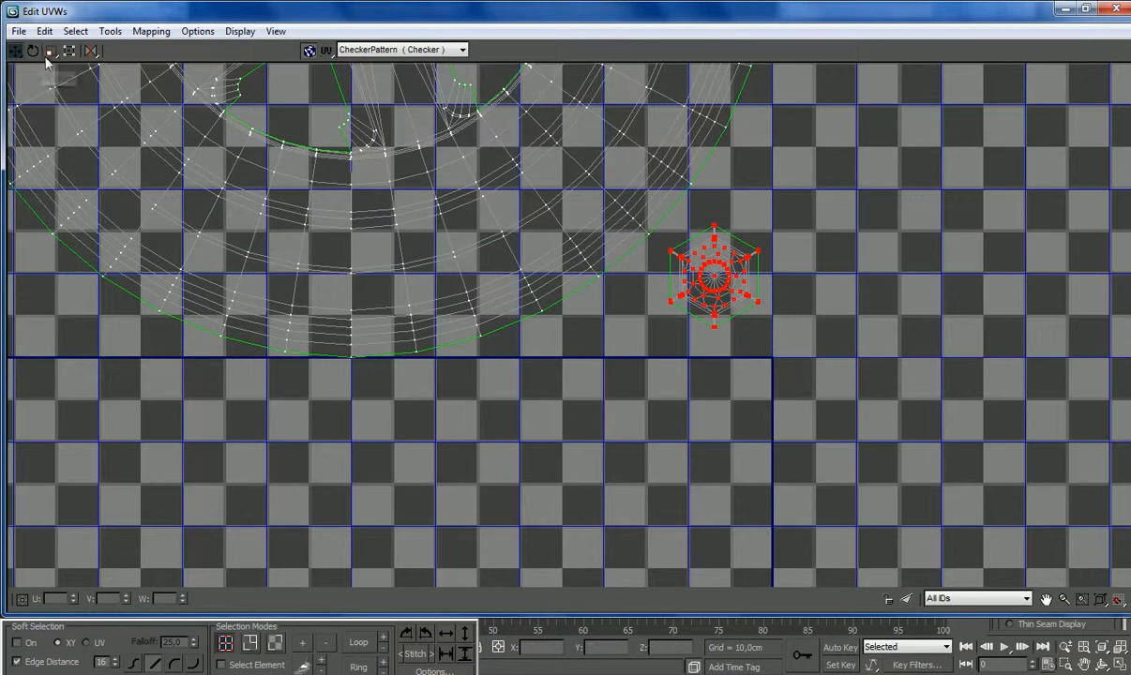
{"action": "left_click_drag", "start_coordinate": [685, 298], "coordinate": [716, 301]}
{"action": "left_click", "coordinate": [16, 51]}
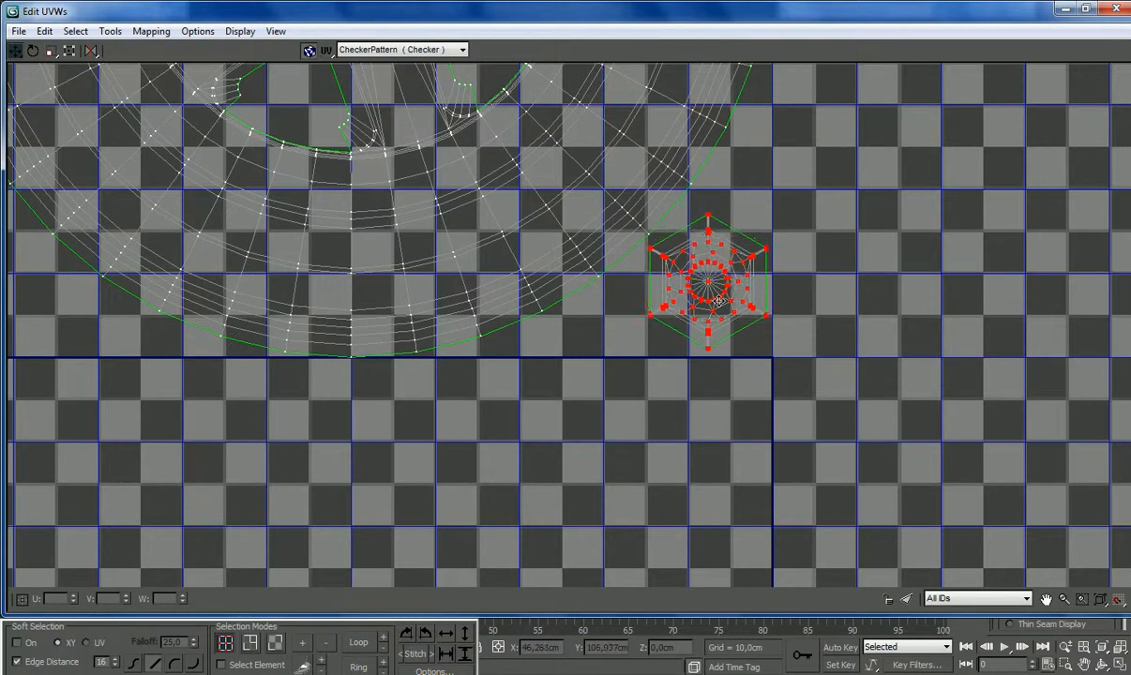
{"action": "left_click", "coordinate": [49, 51]}
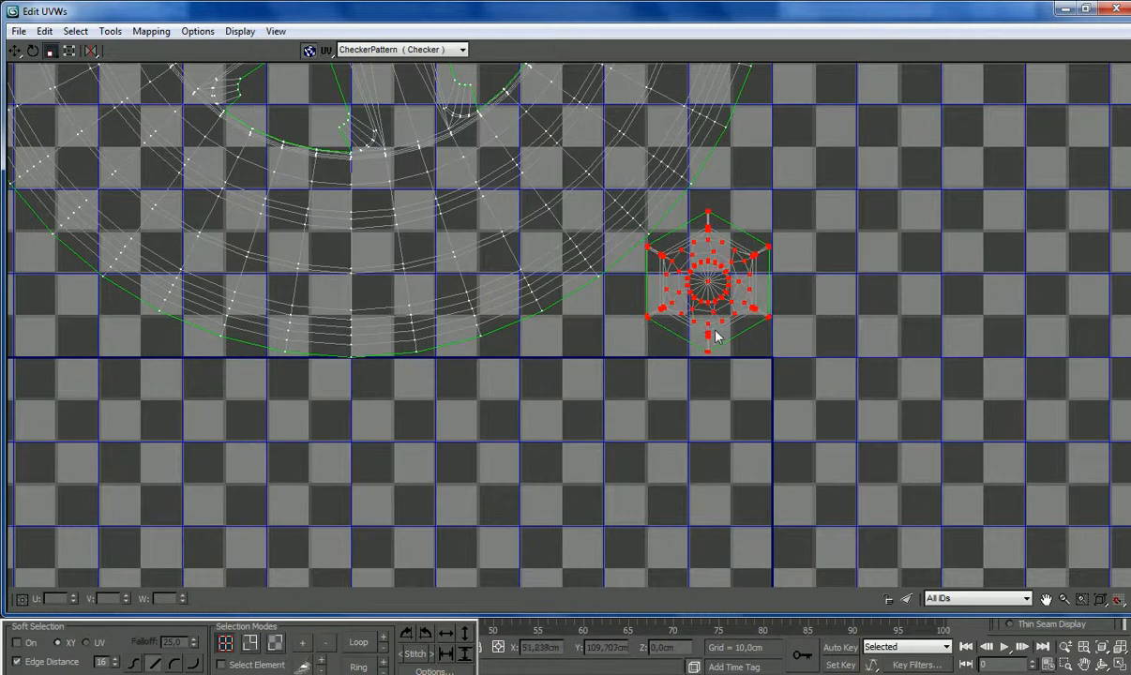
Step: Select all the wheel face and nut UVs and offset them by -1 in V into the main tile
{"action": "scroll", "coordinate": [722, 349], "scroll_direction": "down", "scroll_amount": 3}
{"action": "scroll", "coordinate": [727, 354], "scroll_direction": "down", "scroll_amount": 3}
{"action": "left_click_drag", "start_coordinate": [790, 431], "coordinate": [614, 302]}
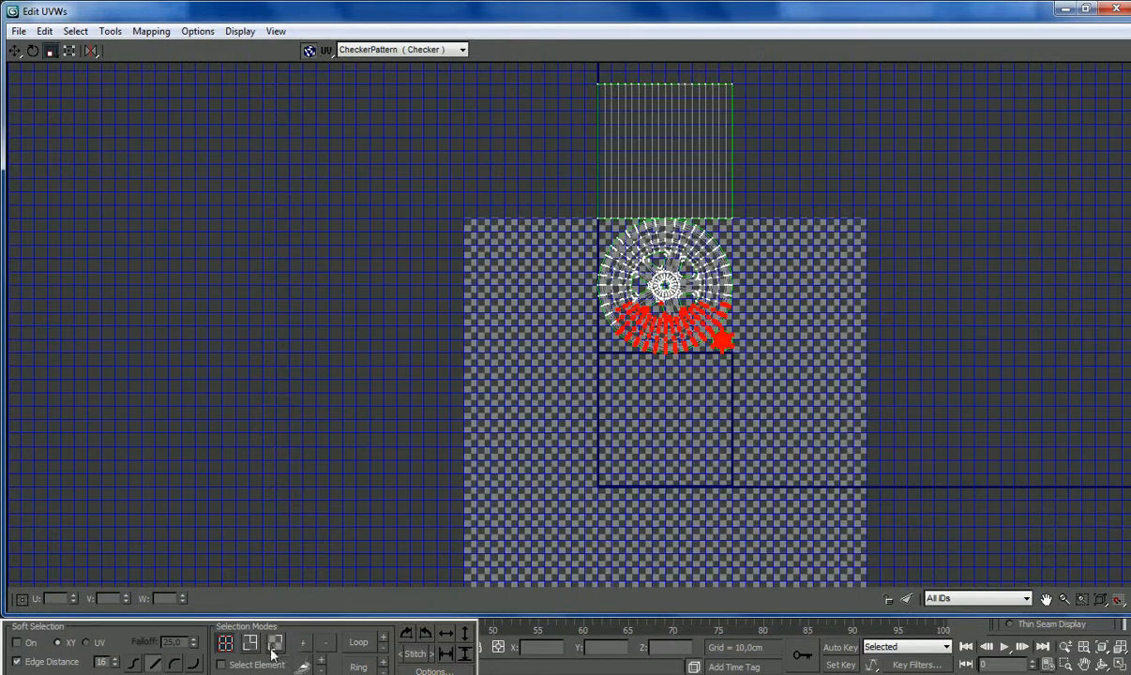
{"action": "left_click", "coordinate": [301, 645]}
{"action": "left_click", "coordinate": [301, 645]}
{"action": "left_click", "coordinate": [301, 645]}
{"action": "left_click", "coordinate": [301, 645]}
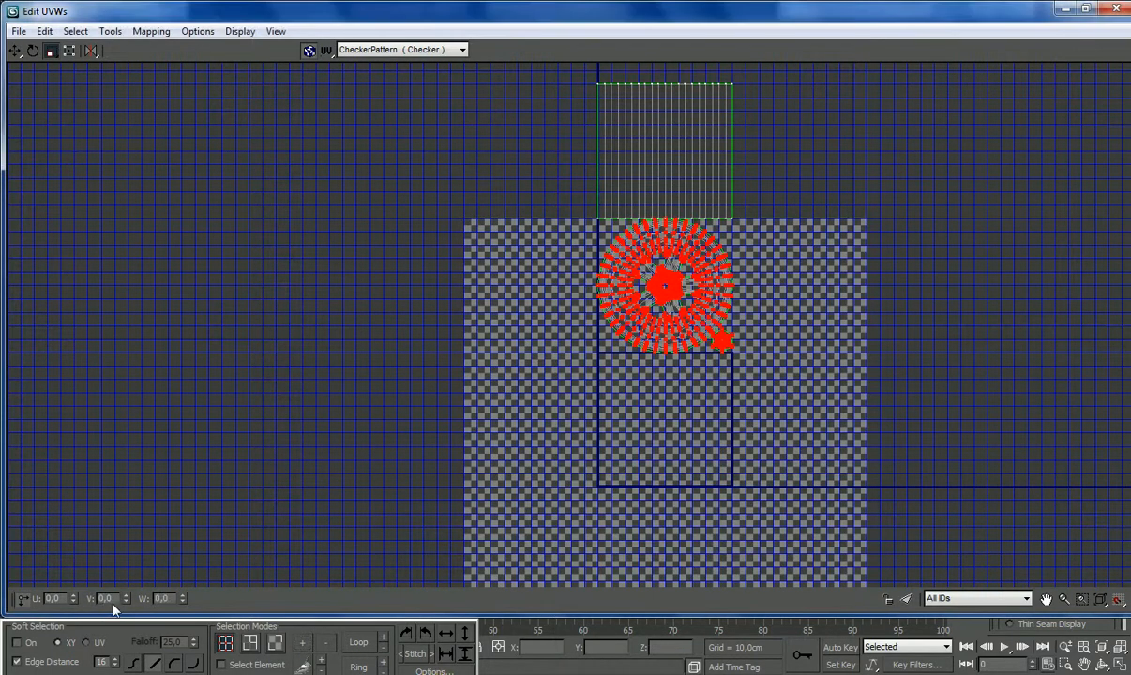
{"action": "type", "text": "1"}
{"action": "key", "text": "Return"}
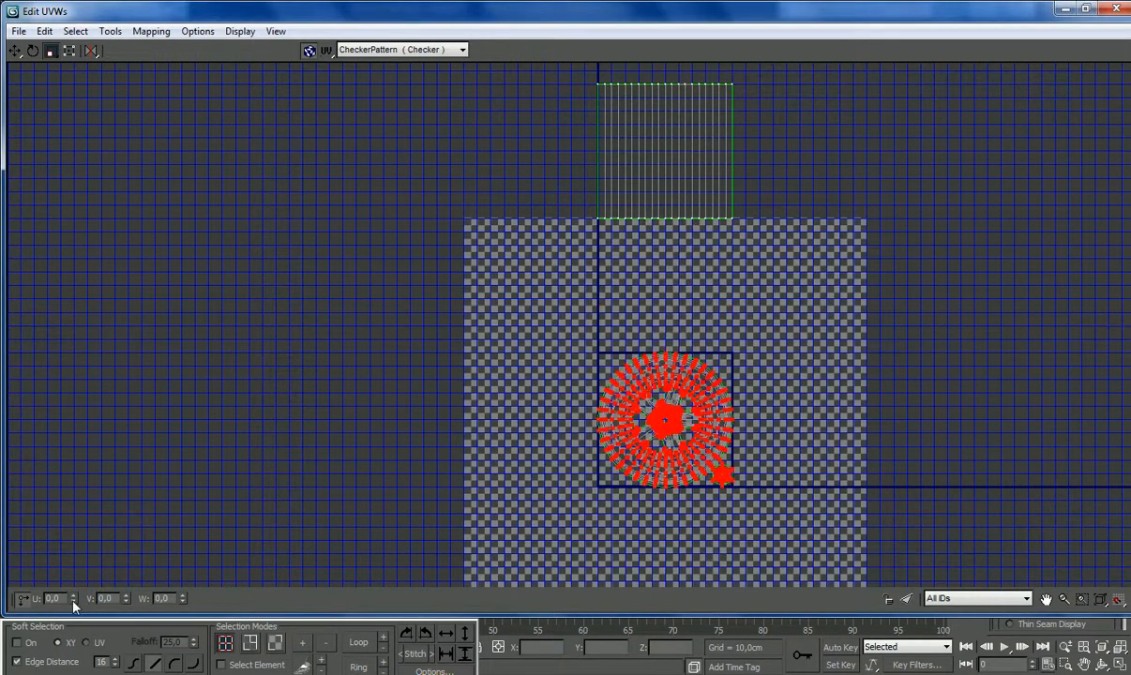
Step: Return to the viewport, frame the rims and collapse the rim's Unwrap UVW modifier into the Editable Poly
{"action": "left_click", "coordinate": [272, 497]}
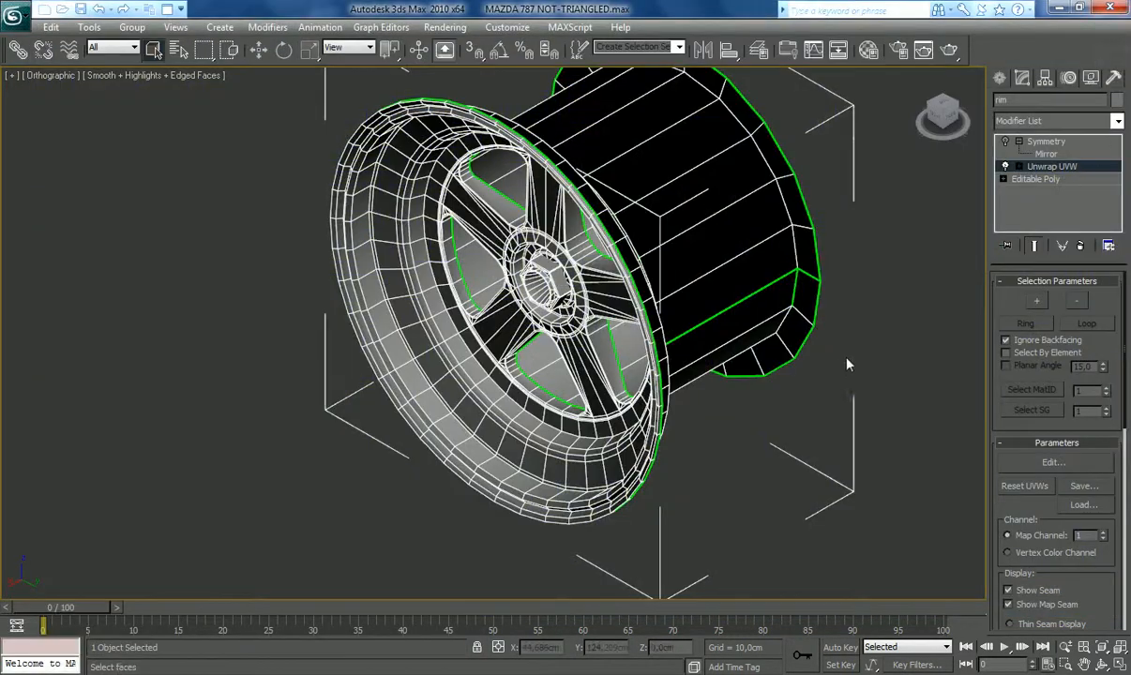
{"action": "left_click", "coordinate": [1102, 647]}
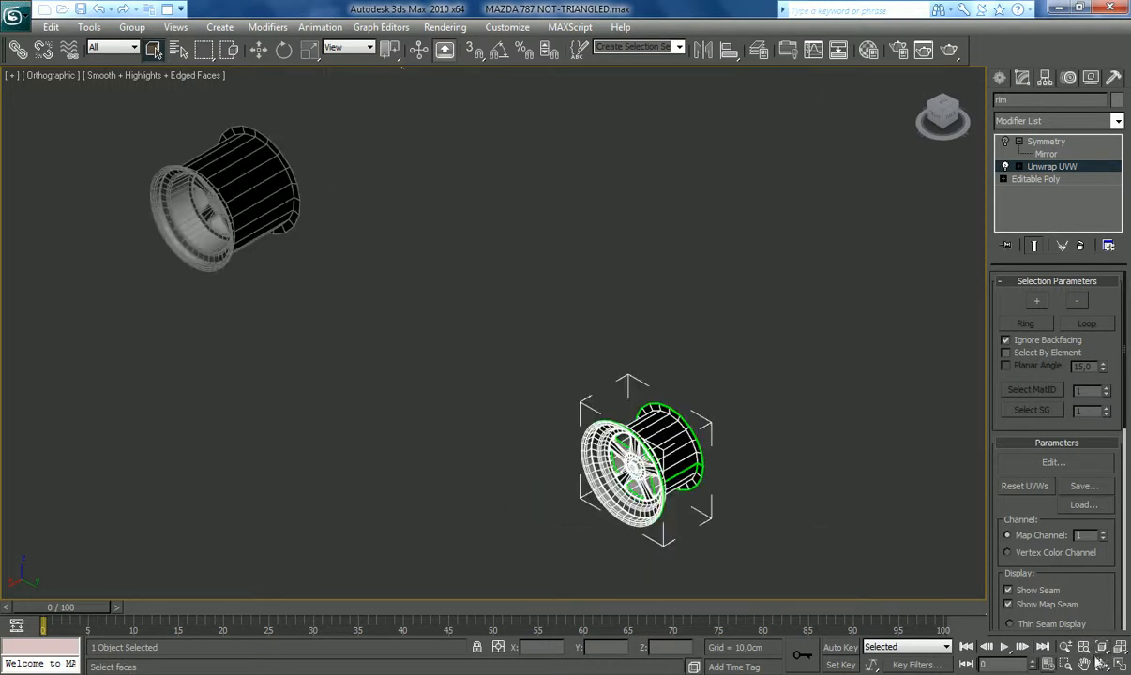
{"action": "right_click", "coordinate": [1057, 169]}
{"action": "left_click", "coordinate": [957, 306]}
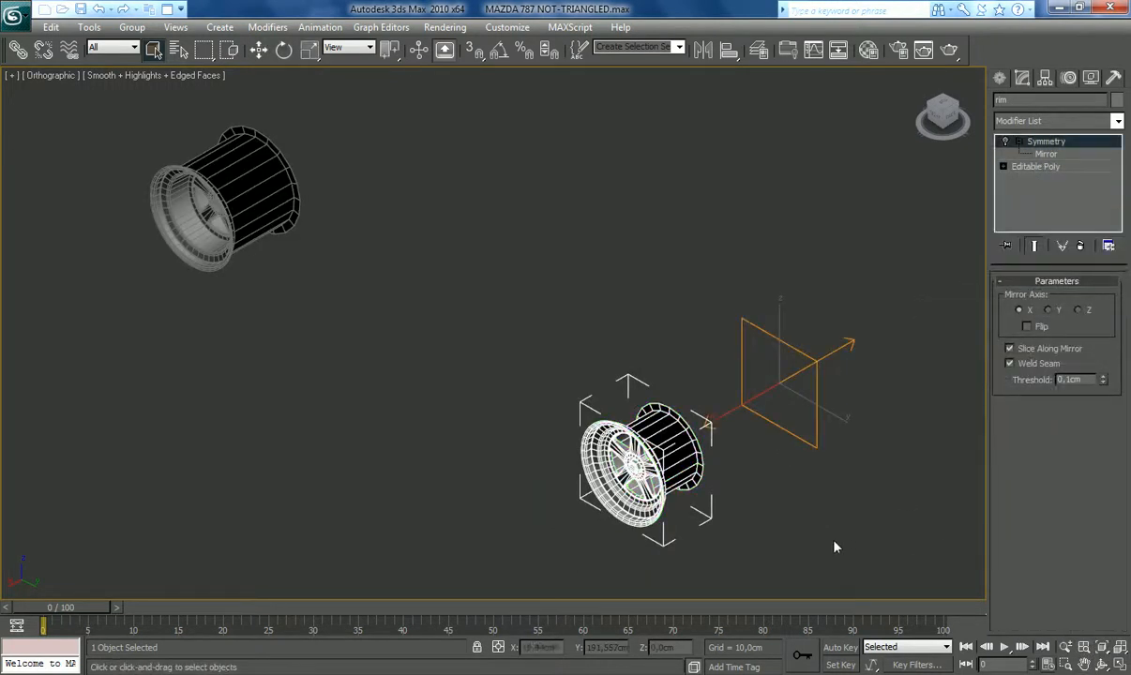
Step: Clone the rim's front wheel face element beside the rim as a separate object named Object01
{"action": "left_click", "coordinate": [1039, 167]}
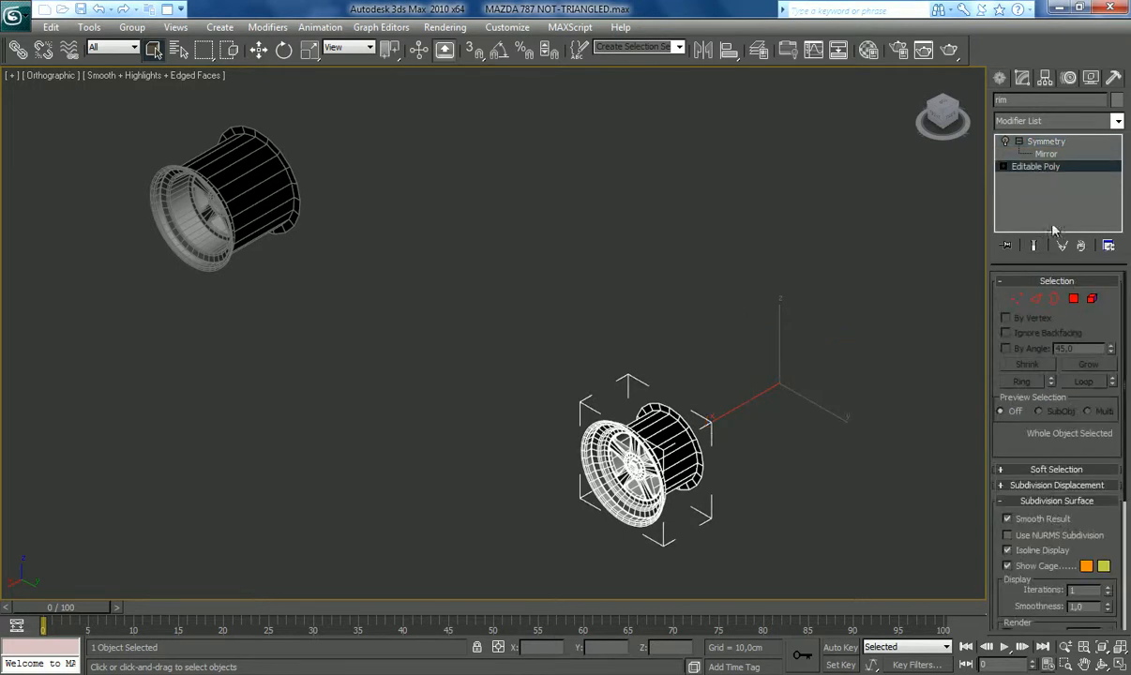
{"action": "left_click", "coordinate": [1032, 298]}
{"action": "left_click", "coordinate": [634, 464]}
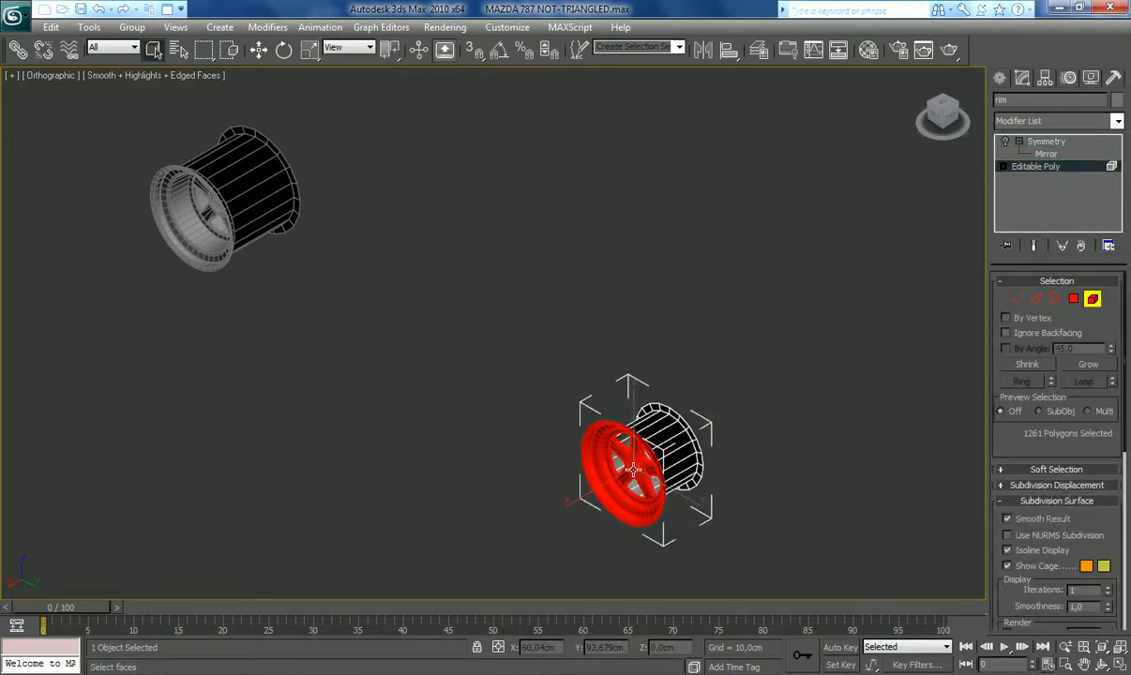
{"action": "left_click", "coordinate": [258, 50]}
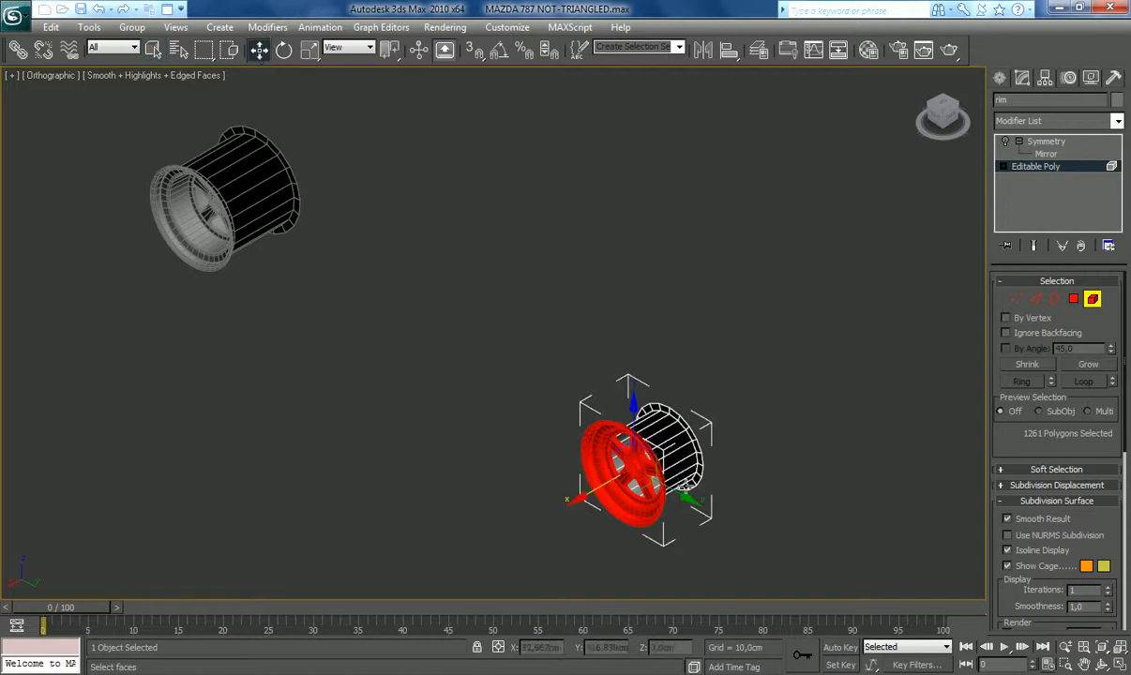
{"action": "left_click_drag", "start_coordinate": [689, 498], "coordinate": [610, 418]}
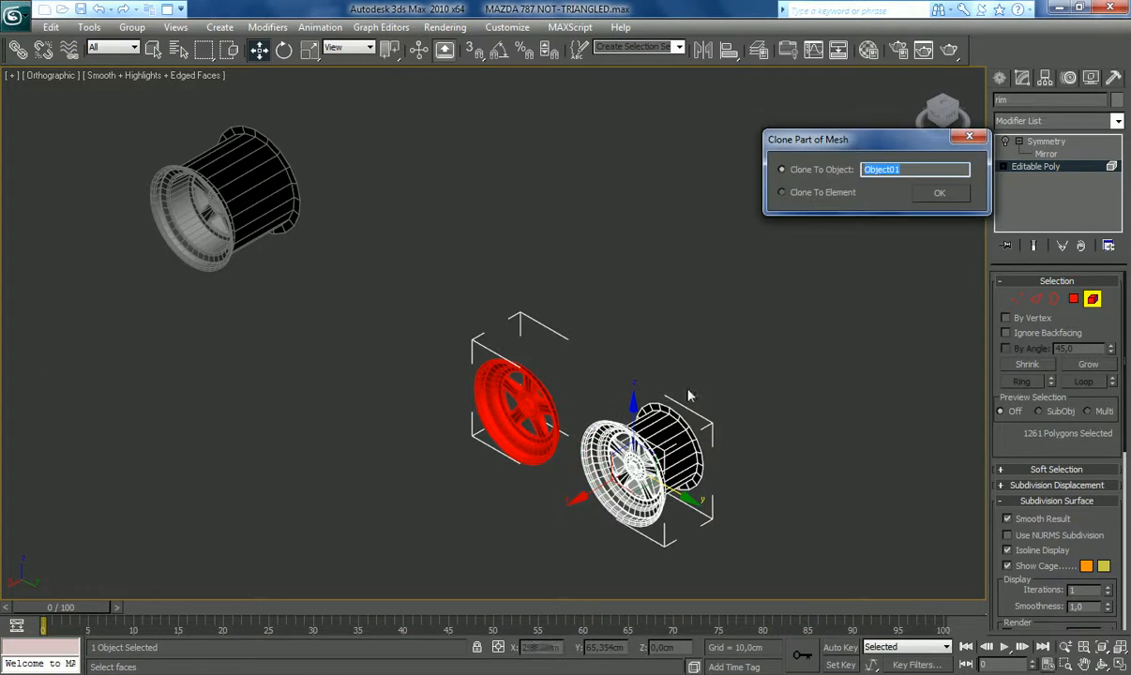
{"action": "left_click", "coordinate": [938, 194]}
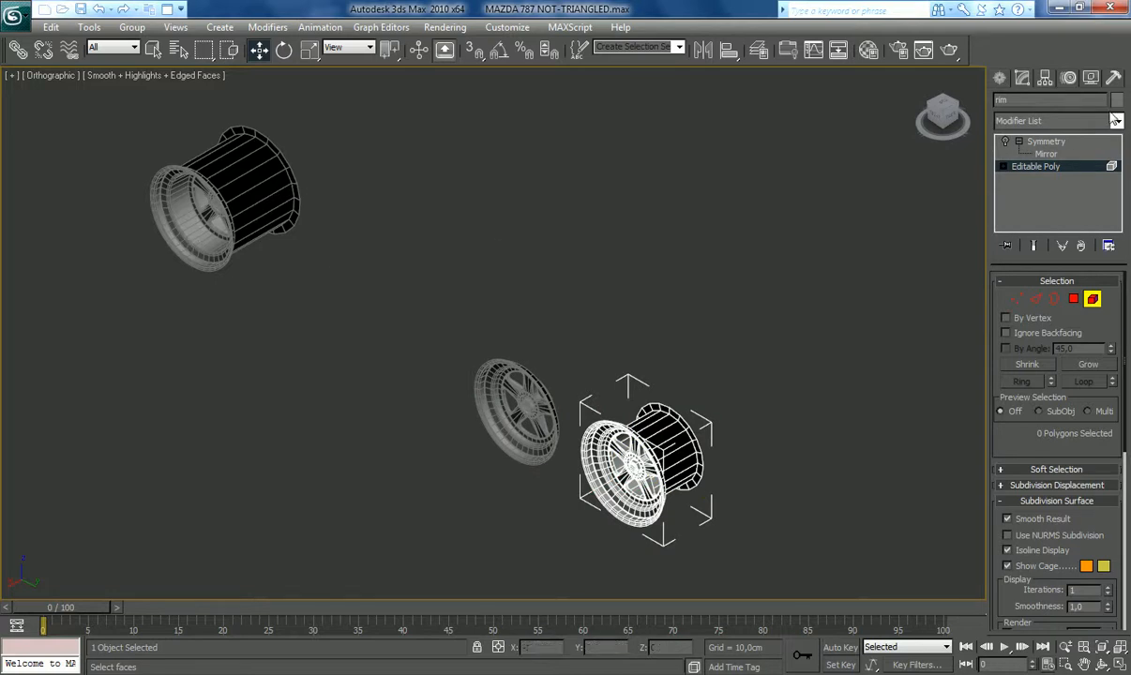
Step: Copy the Z position of the second rim to the cloned wheel face, setting it to 34,996cm
{"action": "left_click", "coordinate": [999, 79]}
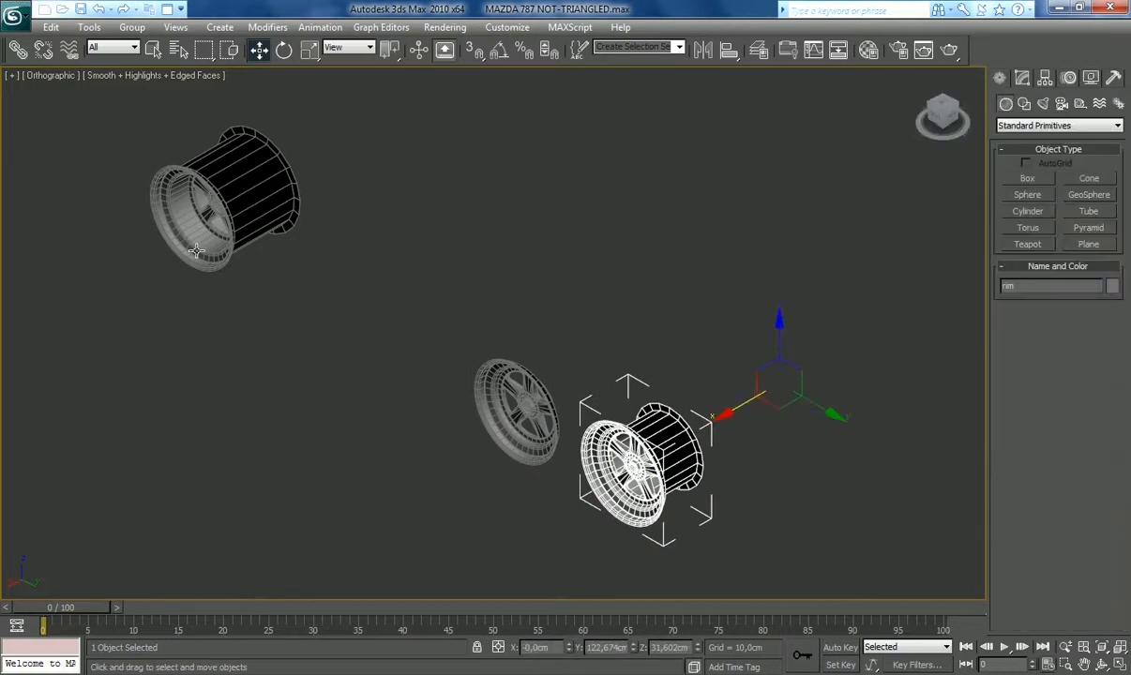
{"action": "left_click", "coordinate": [196, 250]}
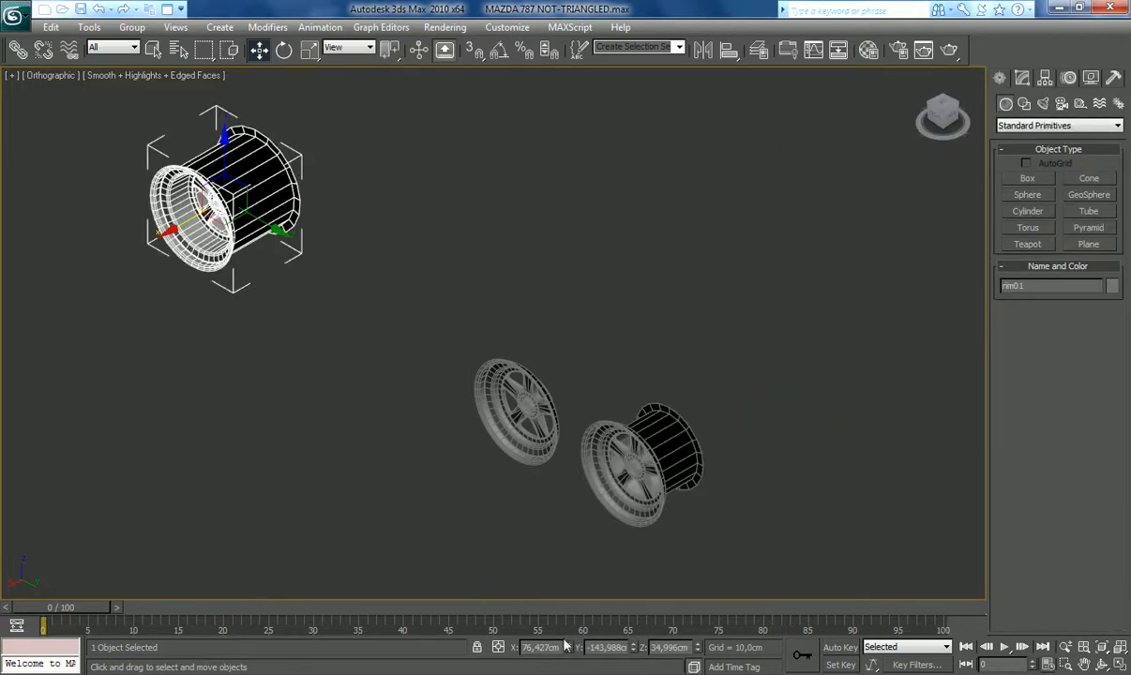
{"action": "double_click", "coordinate": [665, 647]}
{"action": "key", "text": "ctrl+c"}
{"action": "left_click", "coordinate": [521, 449]}
{"action": "double_click", "coordinate": [656, 647]}
{"action": "key", "text": "ctrl+v"}
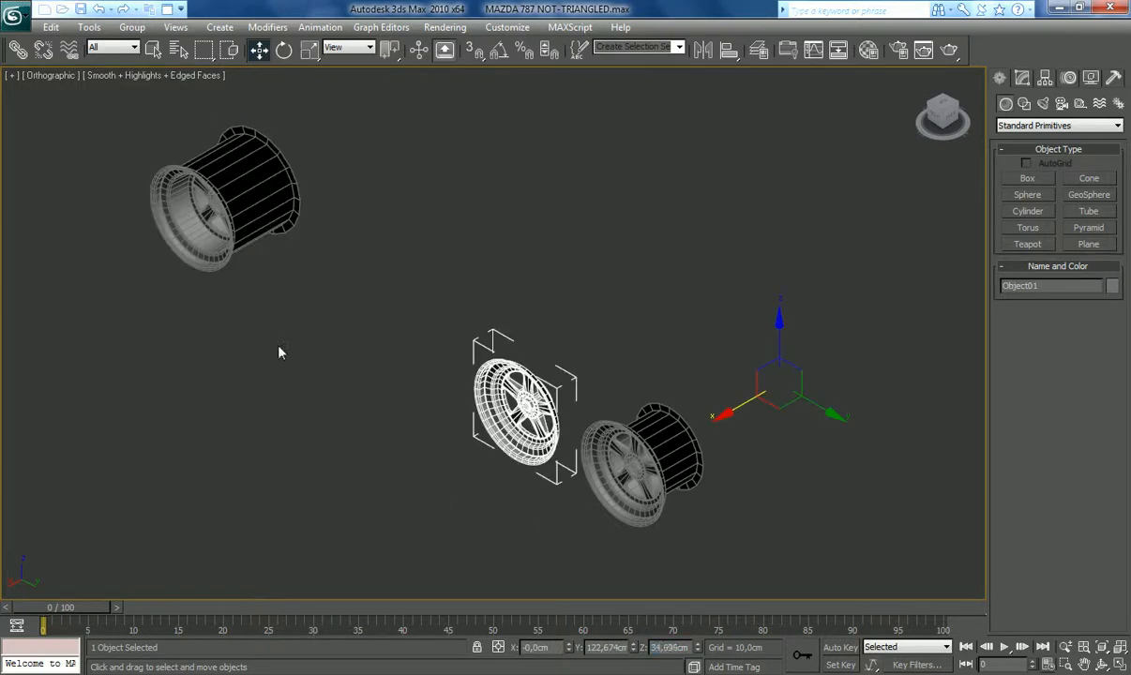
Step: Copy the second rim's Y position to the cloned wheel face, setting it to -143,988cm
{"action": "left_click", "coordinate": [221, 264]}
{"action": "double_click", "coordinate": [604, 647]}
{"action": "key", "text": "ctrl+c"}
{"action": "left_click", "coordinate": [496, 423]}
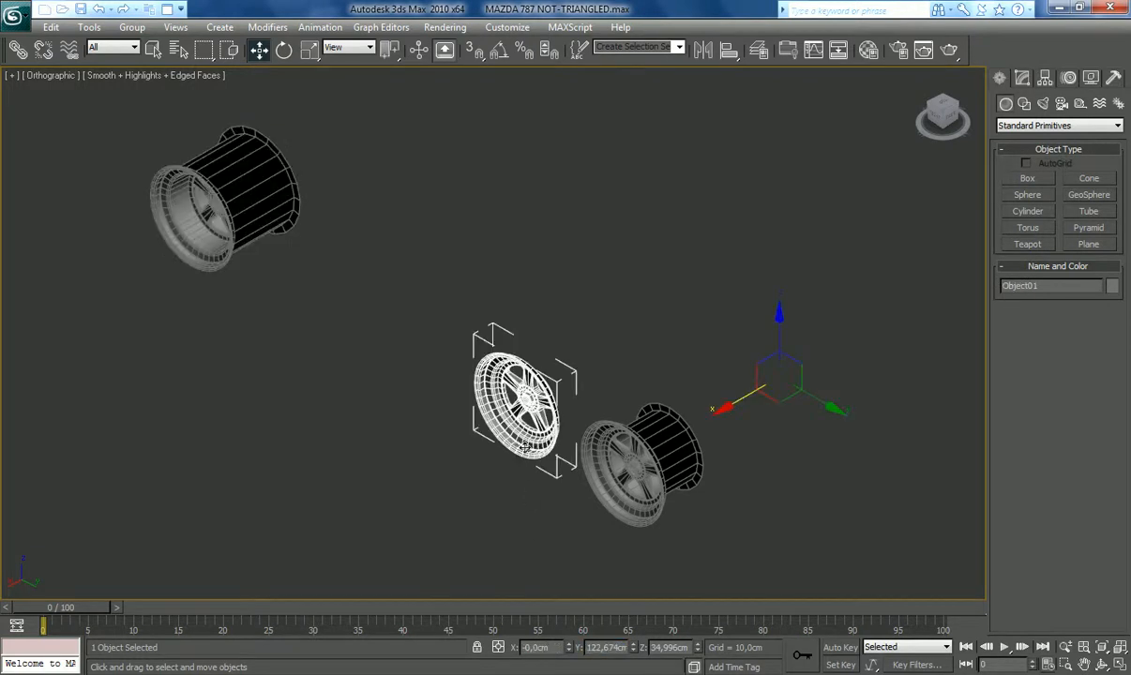
{"action": "double_click", "coordinate": [598, 653]}
{"action": "key", "text": "ctrl+v"}
{"action": "key", "text": "Return"}
{"action": "left_click", "coordinate": [590, 649]}
{"action": "type", "text": "-"}
{"action": "key", "text": "Return"}
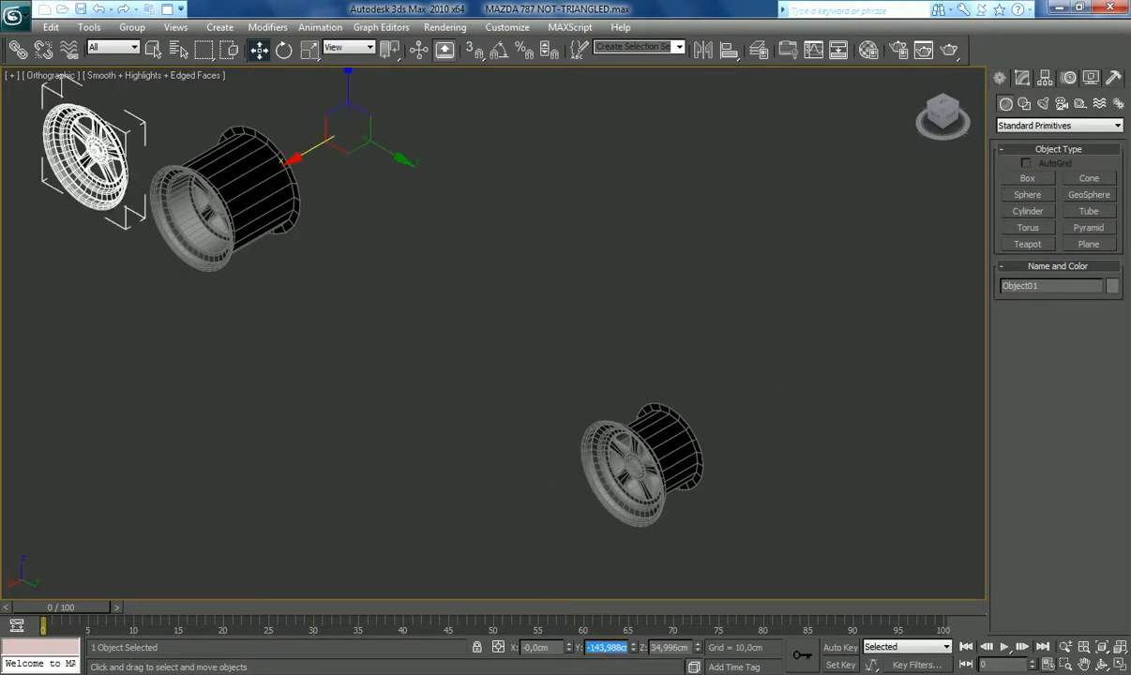
Step: Copy the second rim's Y position while viewing the wheels from the side, and reselect the cloned wheel face
{"action": "left_click", "coordinate": [950, 122]}
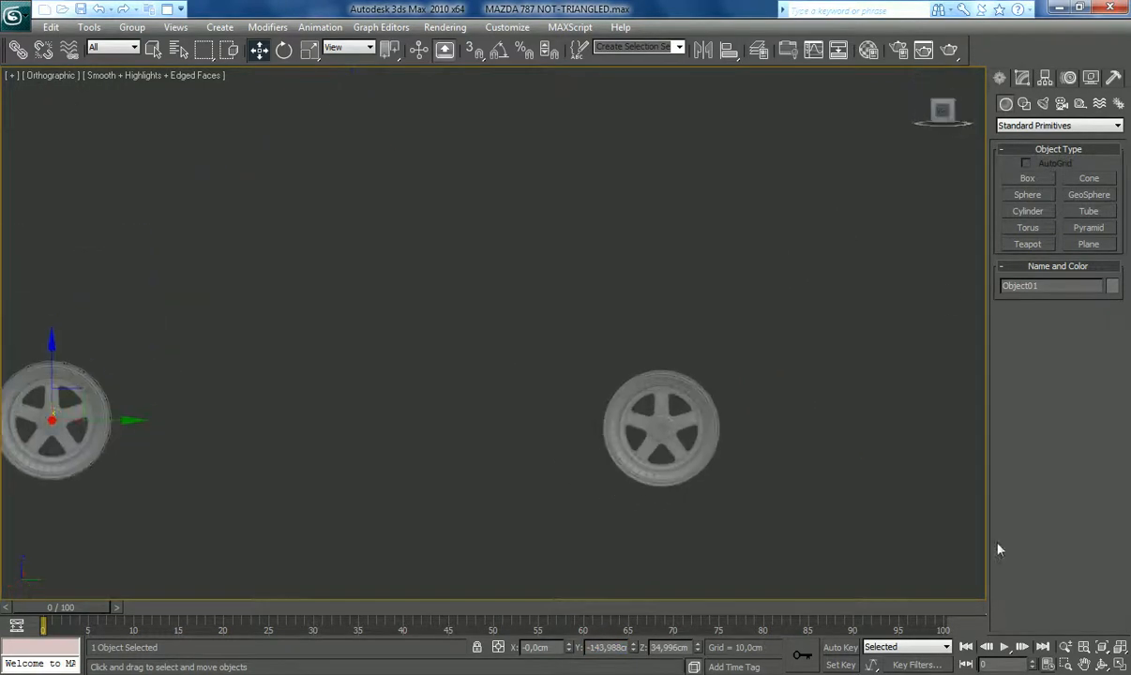
{"action": "left_click", "coordinate": [1103, 649]}
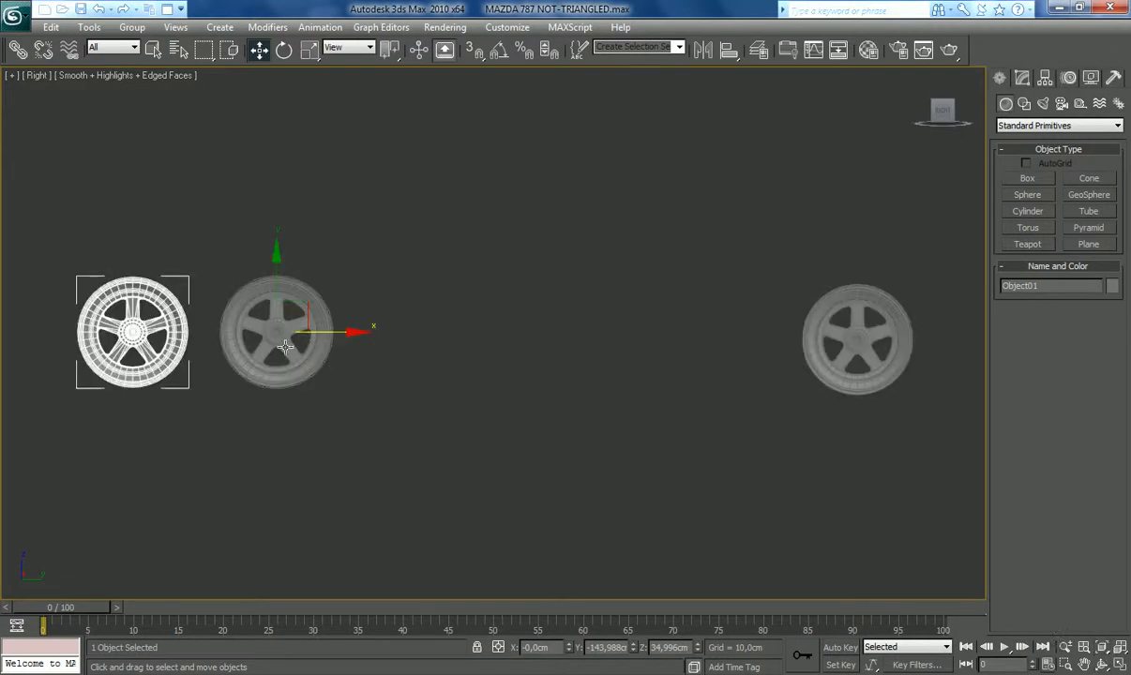
{"action": "left_click", "coordinate": [285, 347]}
{"action": "double_click", "coordinate": [604, 646]}
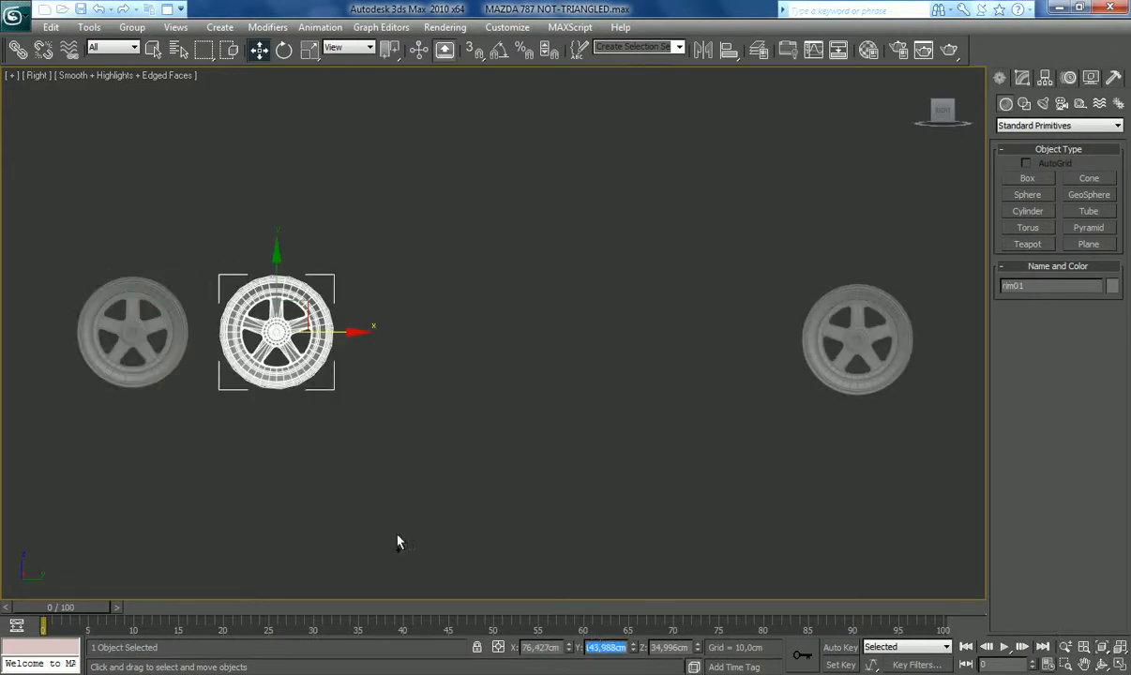
{"action": "left_click", "coordinate": [137, 382]}
{"action": "double_click", "coordinate": [606, 647]}
{"action": "key", "text": "ctrl+c"}
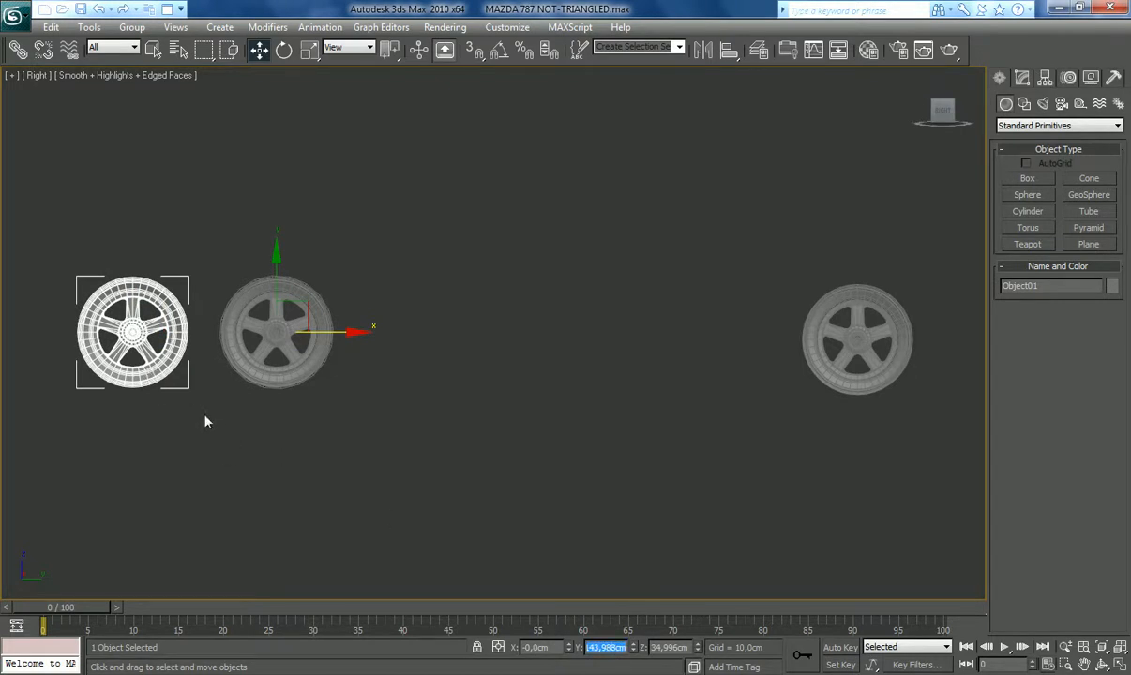
Step: Center the cloned wheel face's pivot on the object and set its Y position to the copied -143,988cm
{"action": "left_click", "coordinate": [1044, 76]}
{"action": "left_click", "coordinate": [1058, 177]}
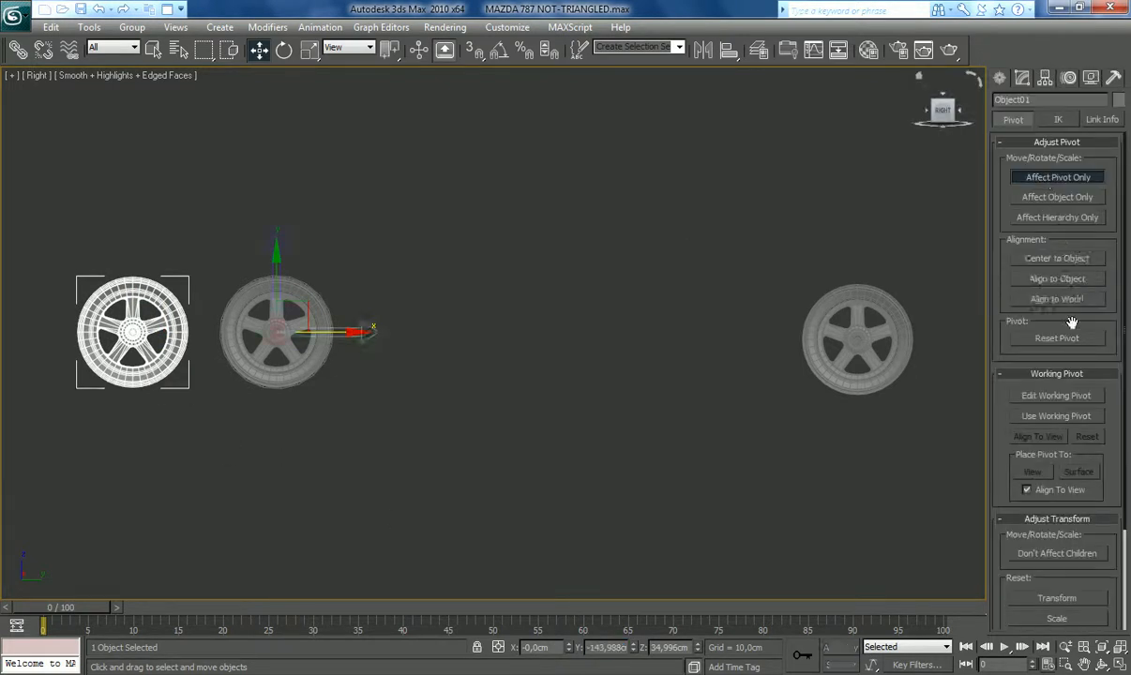
{"action": "left_click", "coordinate": [1072, 260]}
{"action": "left_click", "coordinate": [1000, 77]}
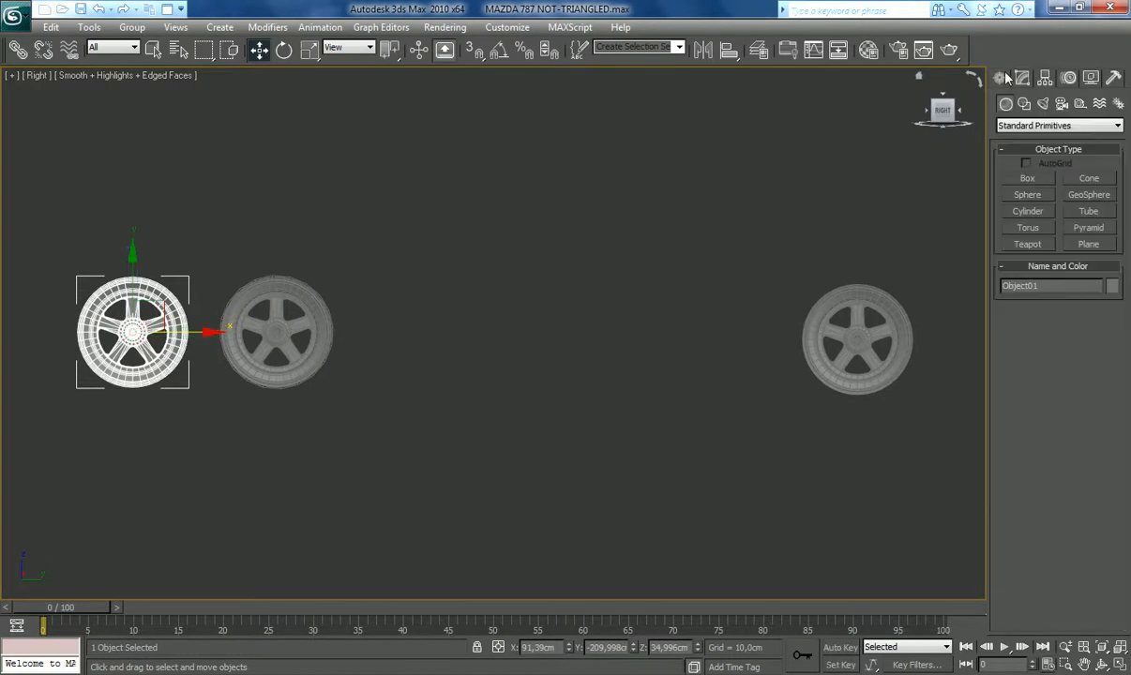
{"action": "key", "text": "ctrl+v"}
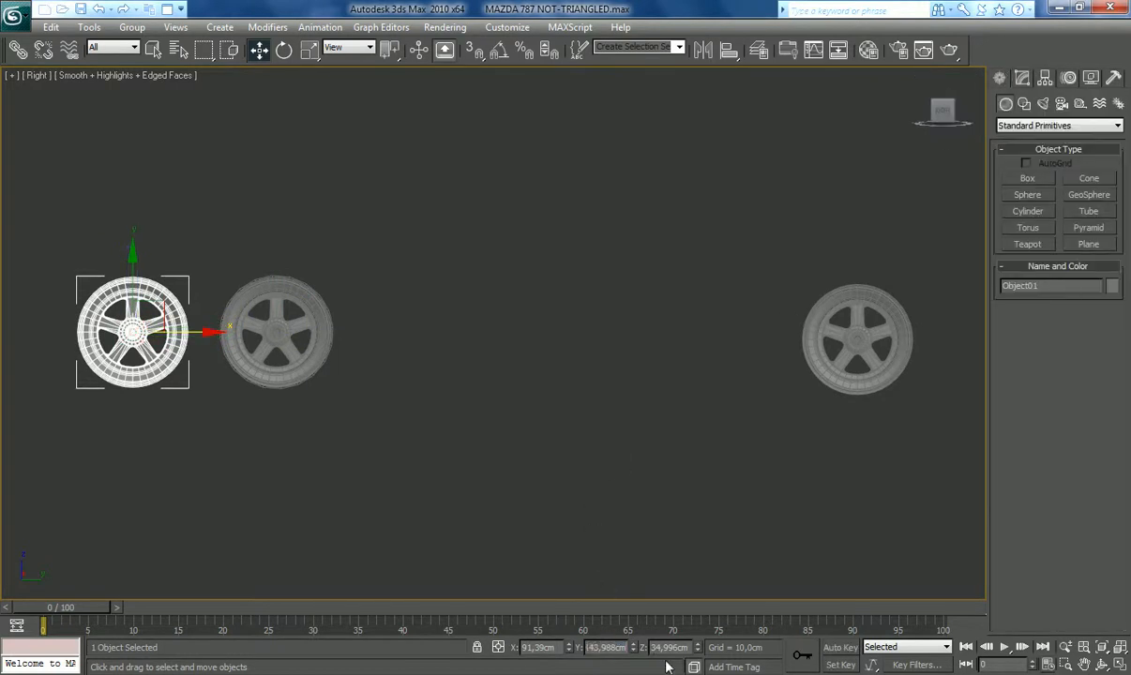
{"action": "key", "text": "Return"}
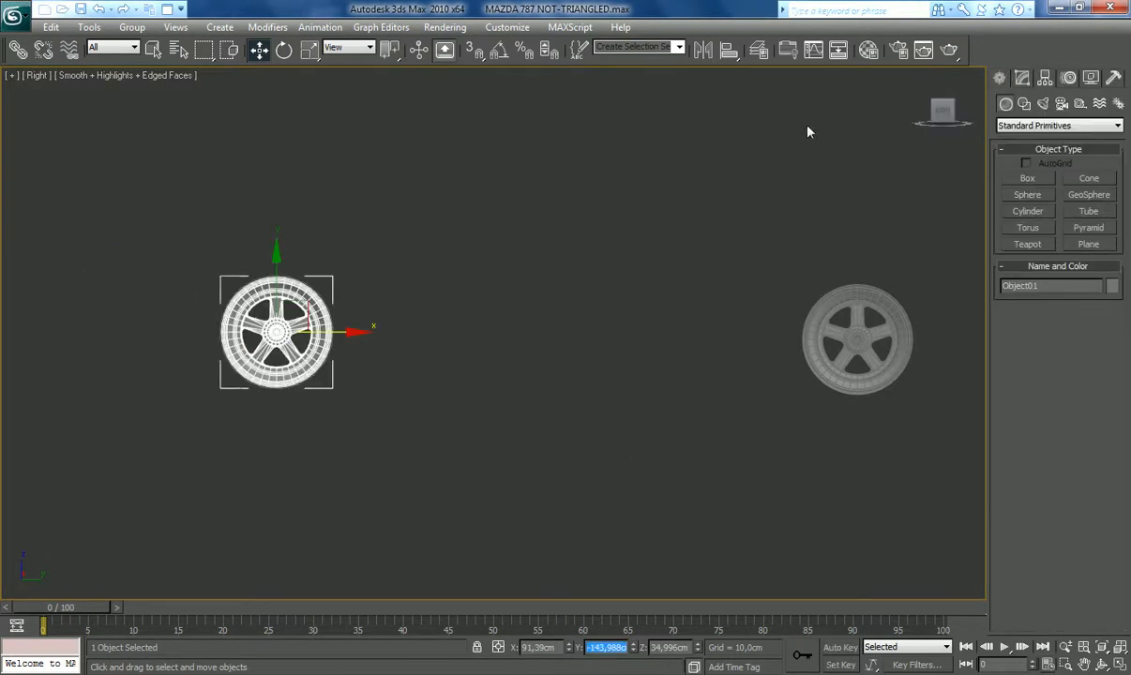
Step: Shift the cloned wheel face slightly along X to about 91,28cm so it fits over the second rim's front edge
{"action": "left_click_drag", "start_coordinate": [922, 107], "coordinate": [960, 346]}
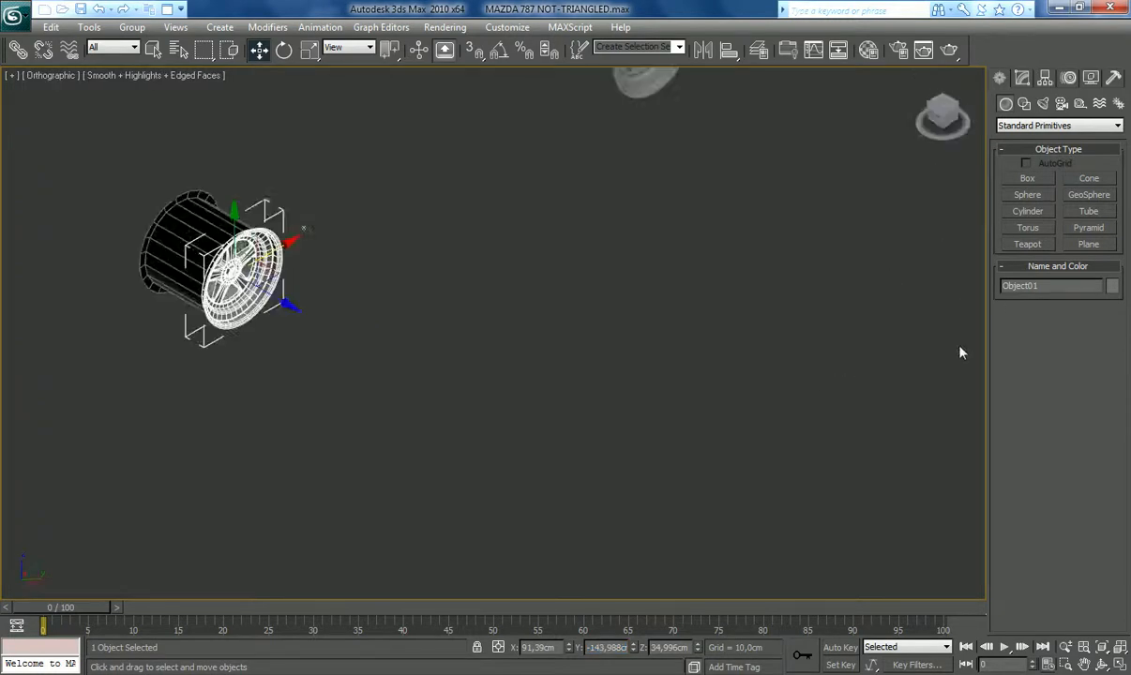
{"action": "left_click", "coordinate": [1089, 668]}
{"action": "left_click_drag", "start_coordinate": [511, 369], "coordinate": [664, 429]}
{"action": "scroll", "coordinate": [659, 430], "scroll_direction": "up", "scroll_amount": 5}
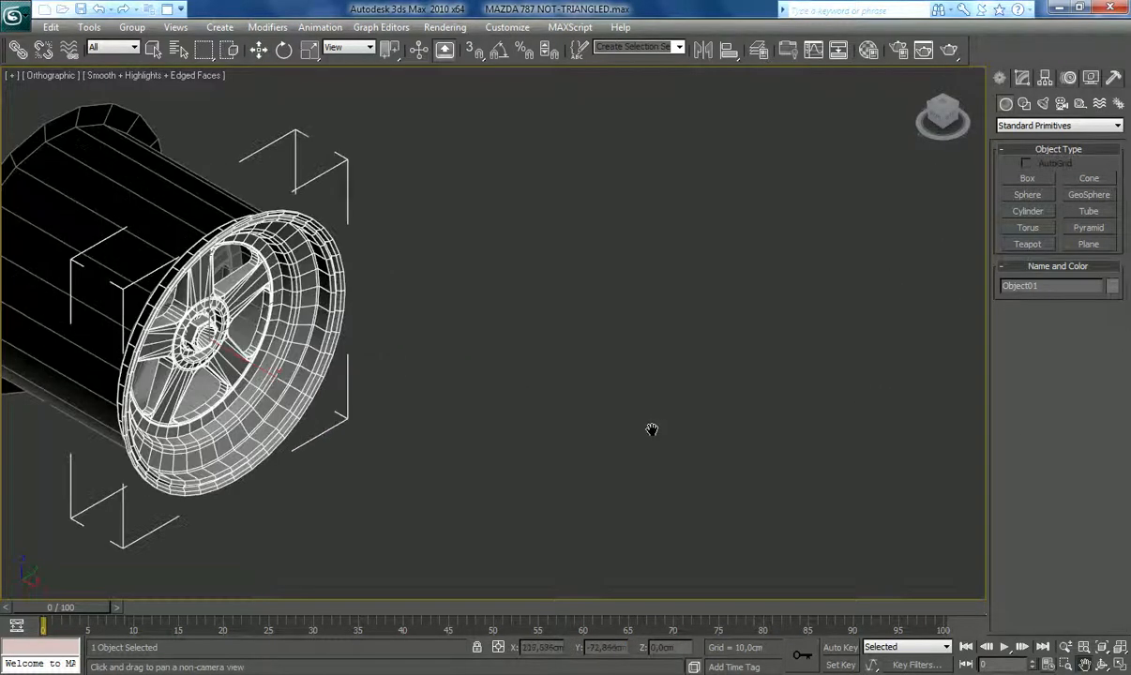
{"action": "left_click_drag", "start_coordinate": [546, 449], "coordinate": [752, 423]}
{"action": "scroll", "coordinate": [511, 419], "scroll_direction": "up", "scroll_amount": 2}
{"action": "left_click_drag", "start_coordinate": [505, 434], "coordinate": [585, 457]}
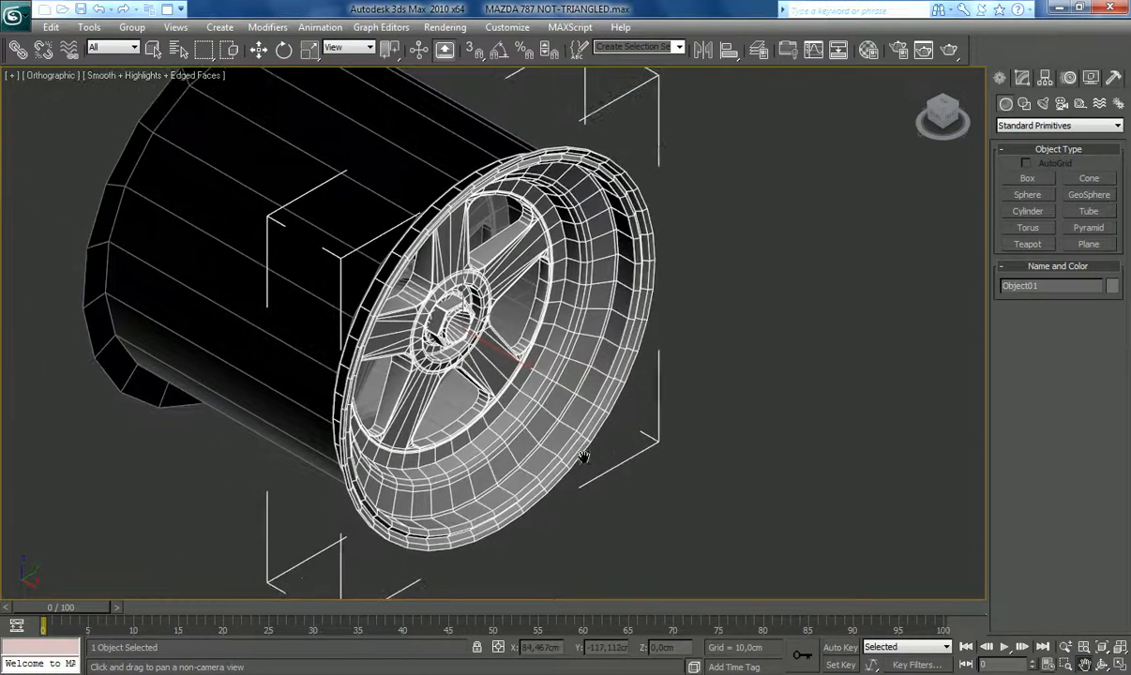
{"action": "left_click", "coordinate": [260, 51]}
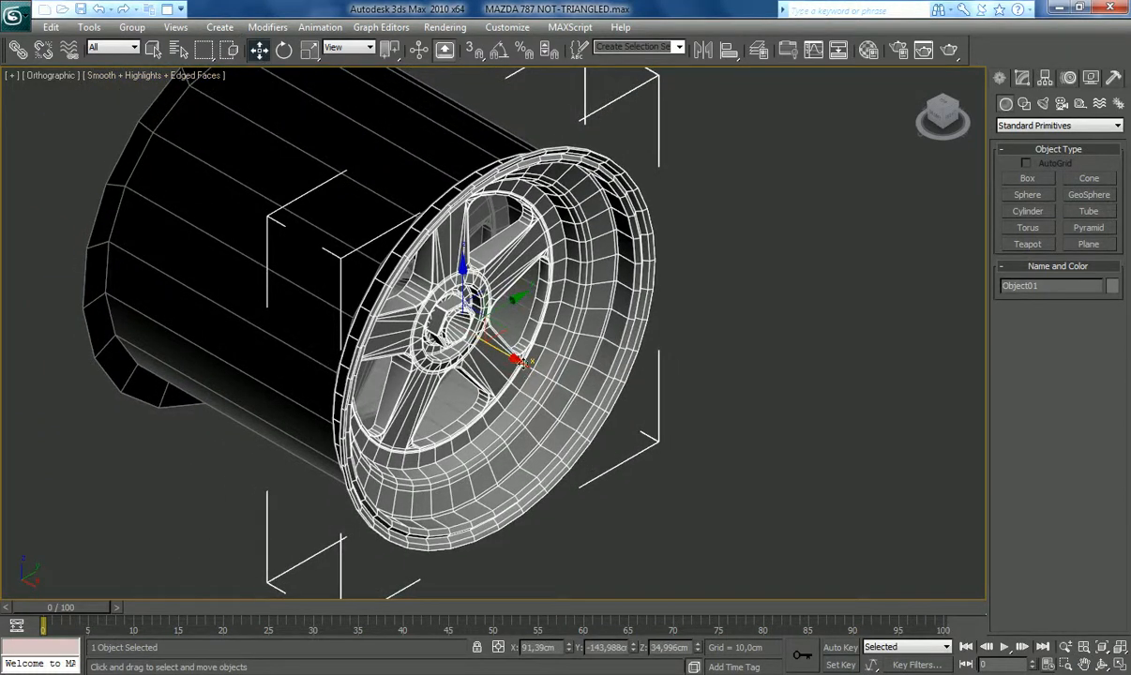
{"action": "left_click_drag", "start_coordinate": [518, 357], "coordinate": [518, 357]}
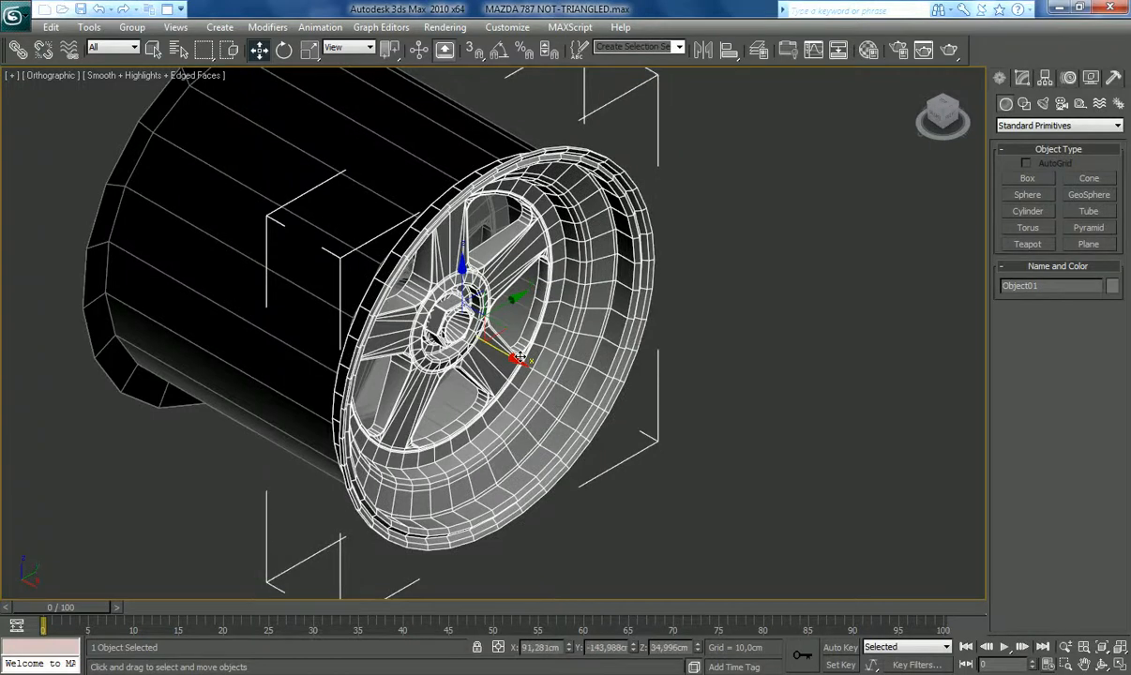
Step: In a side view, select only the spoke, hub and inner ring polygons of the cloned wheel face, leaving out the outer lip
{"action": "left_click", "coordinate": [952, 126]}
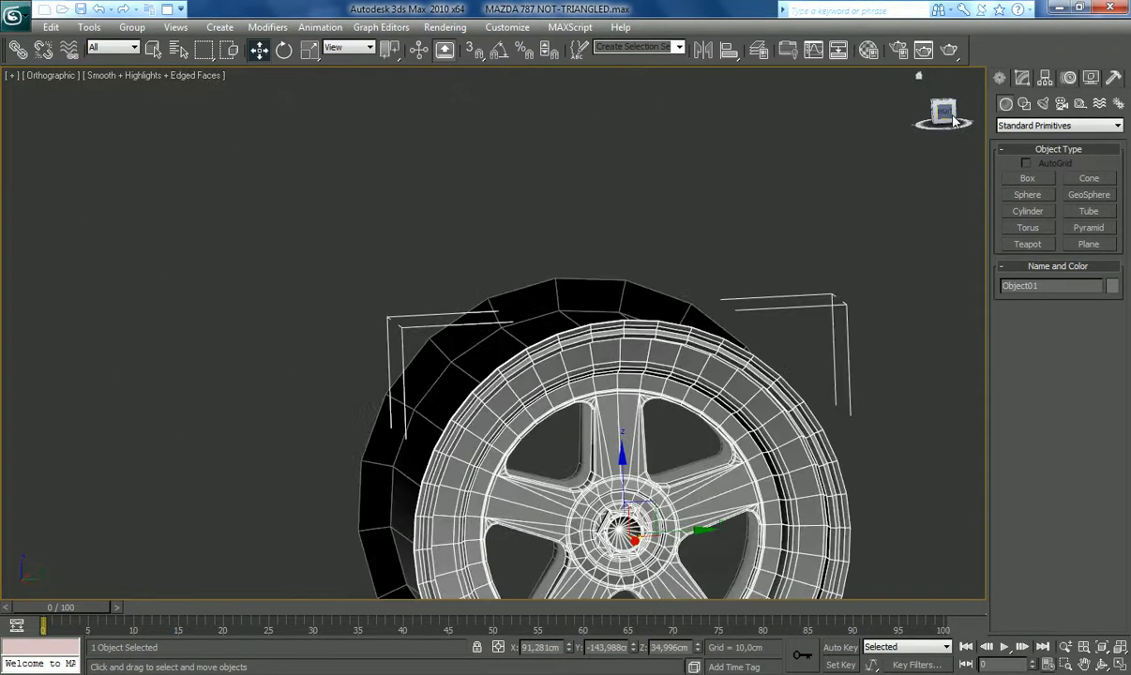
{"action": "left_click", "coordinate": [1084, 664]}
{"action": "left_click_drag", "start_coordinate": [784, 483], "coordinate": [732, 316]}
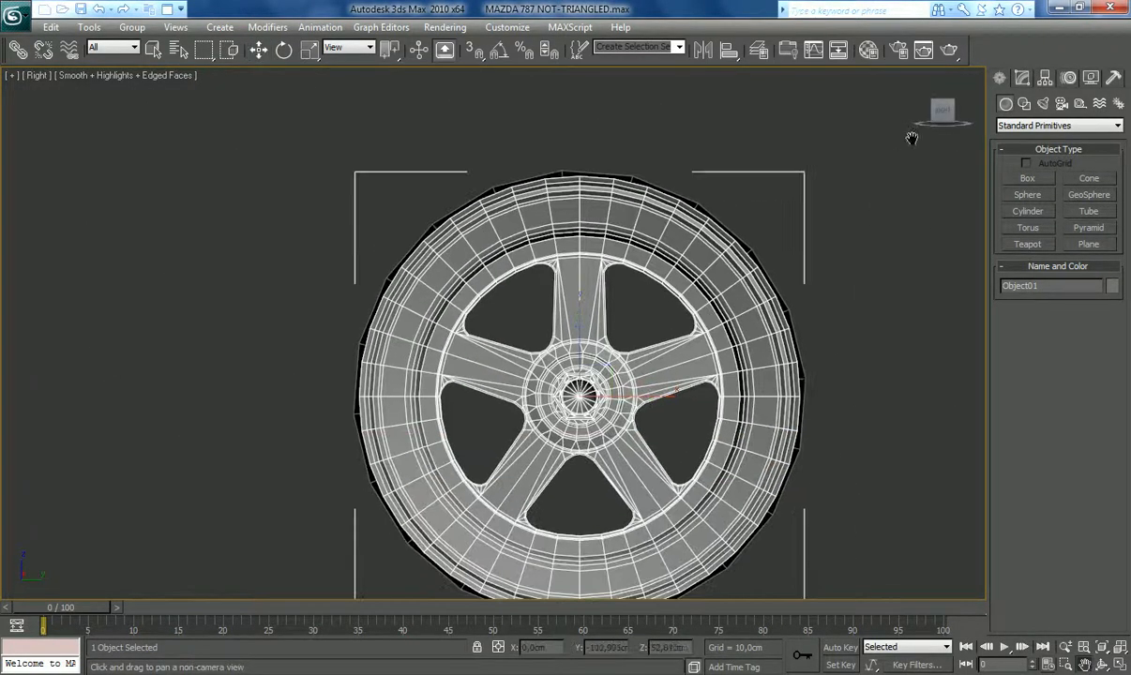
{"action": "left_click", "coordinate": [1022, 80]}
{"action": "left_click", "coordinate": [1074, 298]}
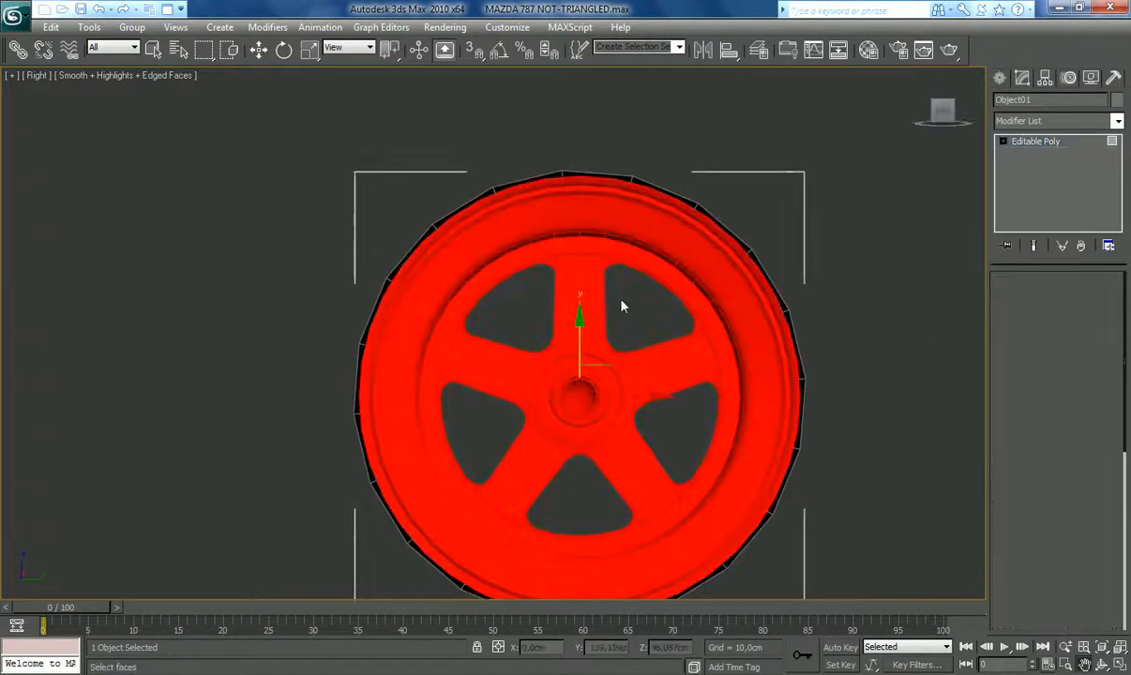
{"action": "left_click", "coordinate": [629, 310]}
{"action": "left_click_drag", "start_coordinate": [589, 263], "coordinate": [583, 256]}
{"action": "left_click_drag", "start_coordinate": [538, 300], "coordinate": [512, 259], "text": "ctrl"}
{"action": "left_click_drag", "start_coordinate": [523, 327], "coordinate": [497, 272], "text": "ctrl"}
{"action": "left_click_drag", "start_coordinate": [480, 320], "coordinate": [446, 278], "text": "ctrl"}
{"action": "left_click_drag", "start_coordinate": [476, 422], "coordinate": [445, 326], "text": "ctrl"}
{"action": "mouse_move", "coordinate": [480, 432]}
{"action": "left_mouse_down", "text": "ctrl"}
{"action": "mouse_move", "coordinate": [465, 326]}
{"action": "mouse_move", "coordinate": [449, 382]}
{"action": "mouse_move", "coordinate": [493, 440]}
{"action": "mouse_move", "coordinate": [452, 476]}
{"action": "mouse_move", "coordinate": [486, 506]}
{"action": "left_mouse_up", "text": "ctrl"}
{"action": "left_click_drag", "start_coordinate": [488, 457], "coordinate": [513, 496], "text": "ctrl"}
{"action": "left_click_drag", "start_coordinate": [484, 413], "coordinate": [591, 496], "text": "ctrl"}
{"action": "left_click_drag", "start_coordinate": [520, 344], "coordinate": [581, 424], "text": "ctrl"}
{"action": "left_click_drag", "start_coordinate": [537, 318], "coordinate": [636, 468], "text": "ctrl"}
{"action": "left_click_drag", "start_coordinate": [625, 278], "coordinate": [710, 330], "text": "ctrl"}
{"action": "left_click_drag", "start_coordinate": [659, 396], "coordinate": [712, 356], "text": "ctrl"}
{"action": "left_click_drag", "start_coordinate": [715, 472], "coordinate": [610, 508], "text": "ctrl"}
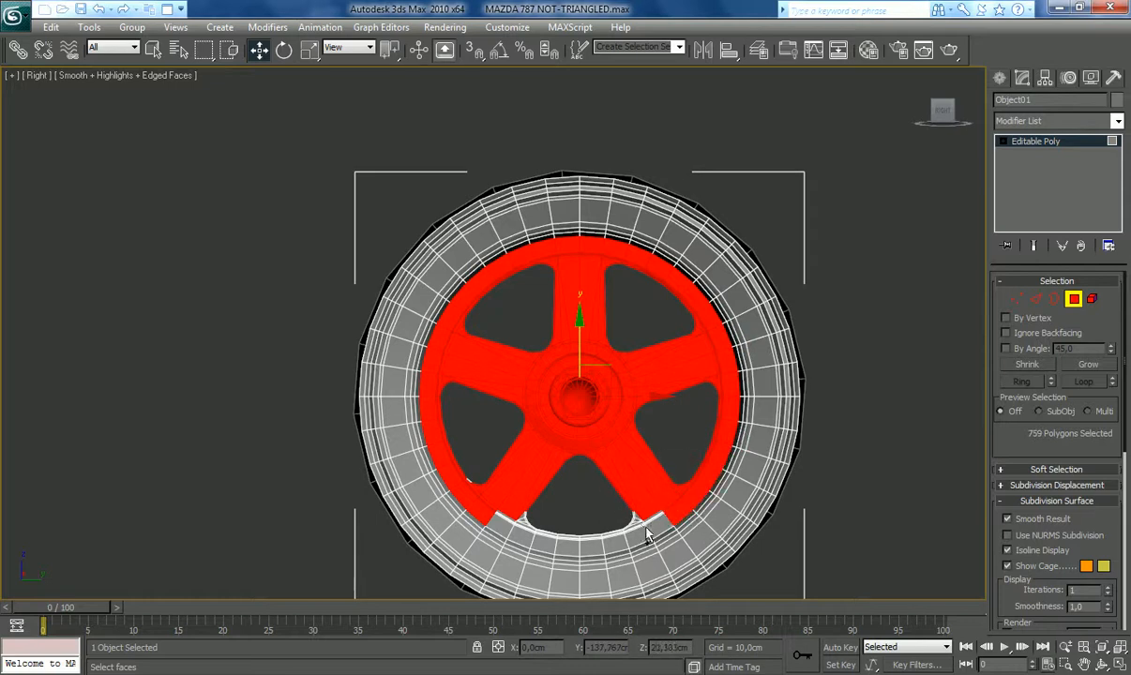
{"action": "left_click", "coordinate": [635, 530], "text": "ctrl"}
{"action": "left_click_drag", "start_coordinate": [614, 555], "coordinate": [587, 522], "text": "ctrl"}
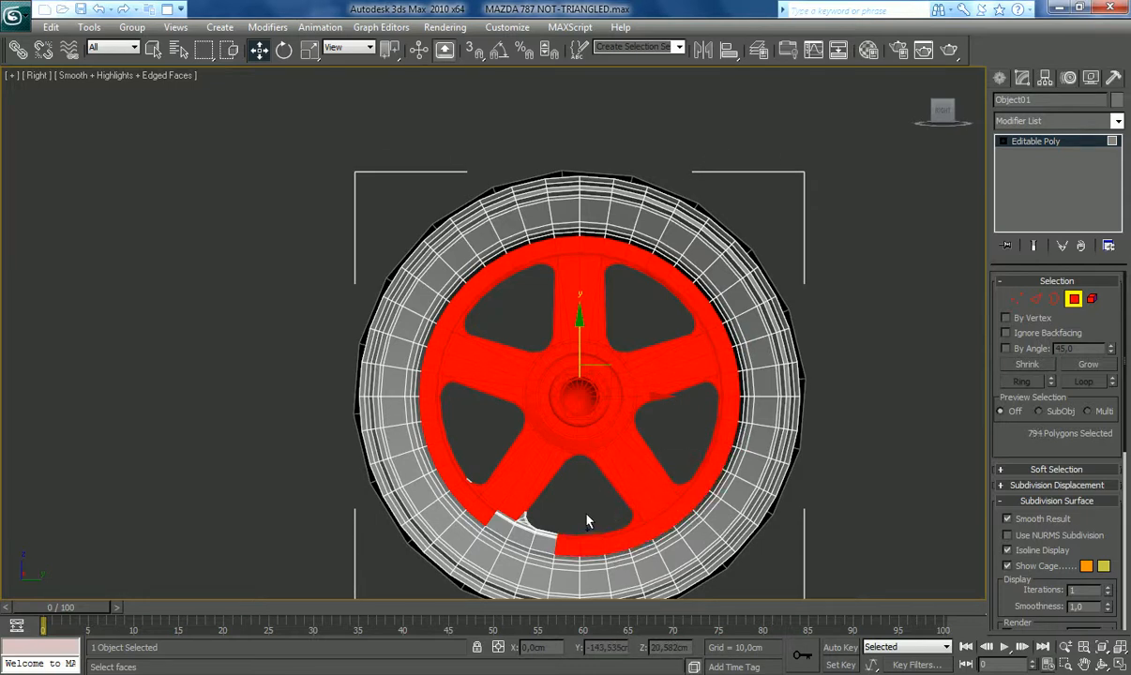
{"action": "left_click_drag", "start_coordinate": [530, 550], "coordinate": [567, 518], "text": "ctrl"}
{"action": "left_click_drag", "start_coordinate": [499, 531], "coordinate": [527, 512], "text": "ctrl"}
{"action": "left_click_drag", "start_coordinate": [488, 436], "coordinate": [467, 485], "text": "ctrl"}
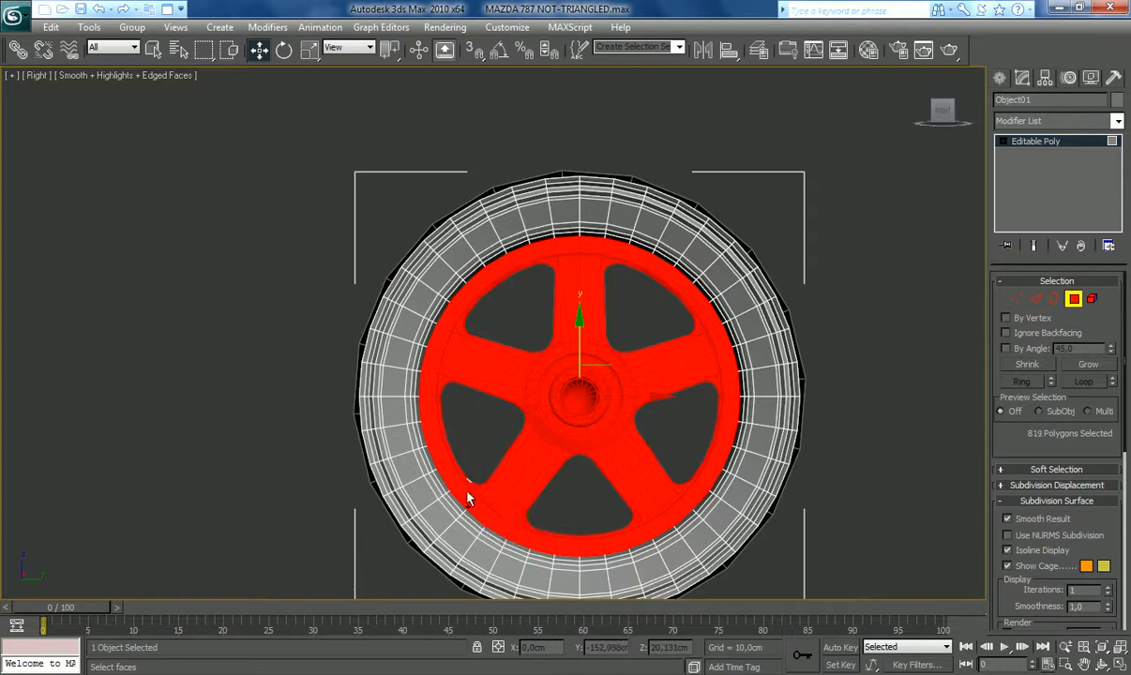
Step: Move the selected spoke and hub polygons inward along X, deeper into the second rim's barrel, and leave polygon editing
{"action": "left_click", "coordinate": [936, 110]}
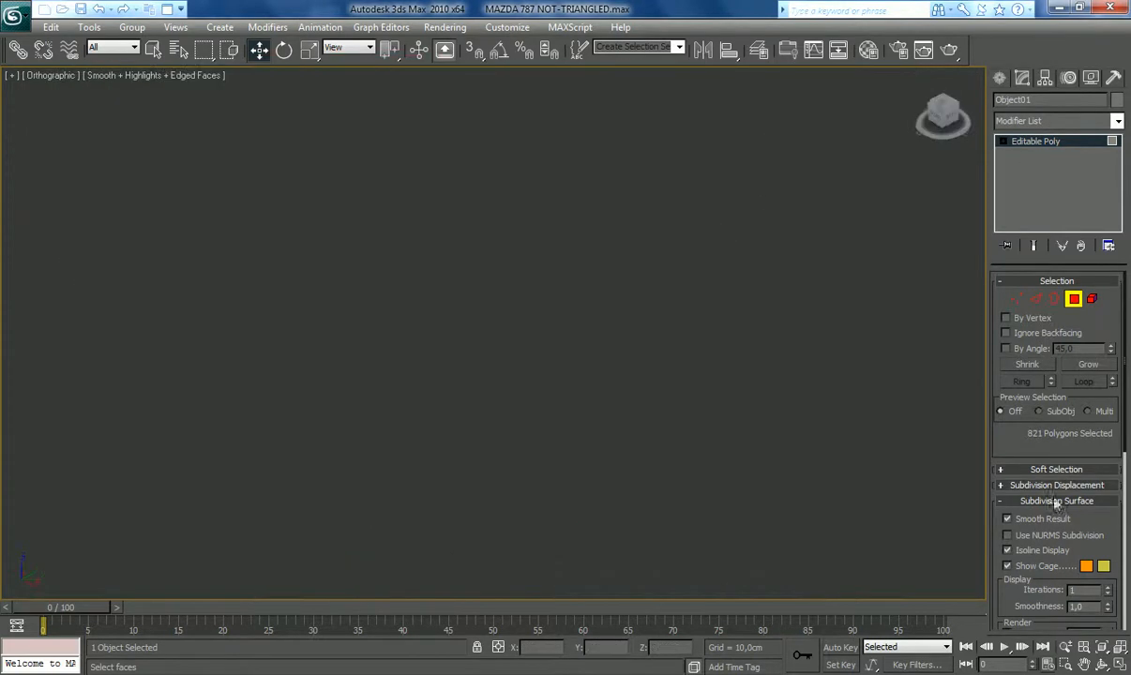
{"action": "left_click", "coordinate": [1101, 648]}
{"action": "left_click", "coordinate": [1085, 664]}
{"action": "left_click_drag", "start_coordinate": [616, 486], "coordinate": [807, 346]}
{"action": "scroll", "coordinate": [607, 409], "scroll_direction": "up", "scroll_amount": 5}
{"action": "scroll", "coordinate": [607, 409], "scroll_direction": "up", "scroll_amount": 3}
{"action": "scroll", "coordinate": [584, 354], "scroll_direction": "down", "scroll_amount": 3}
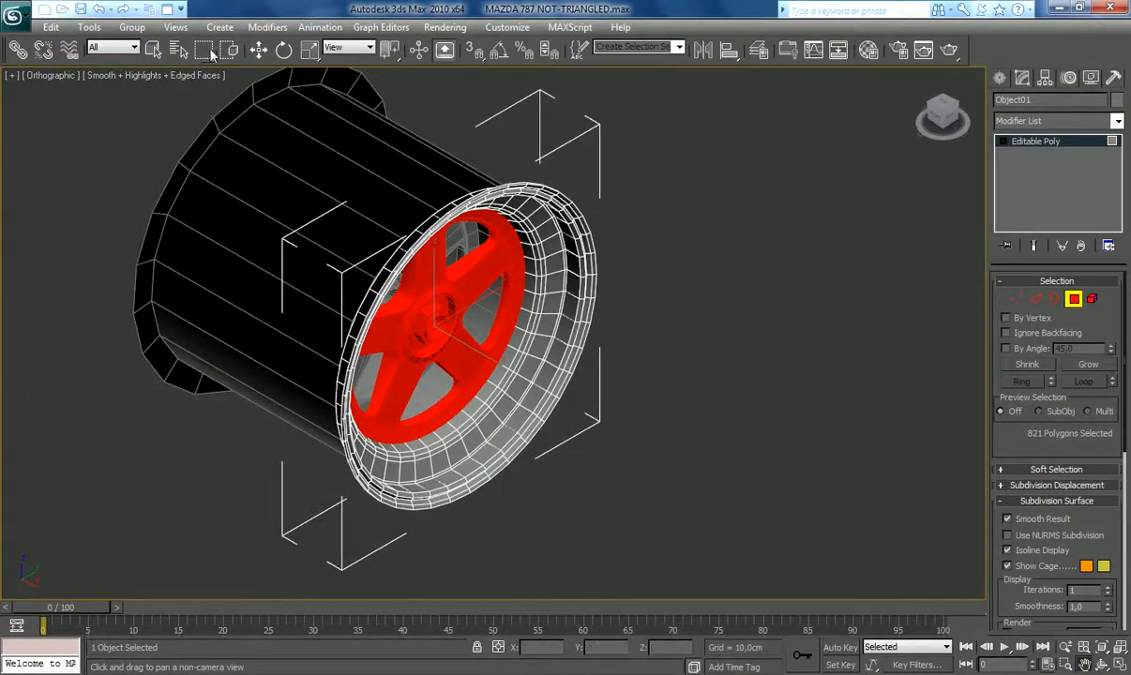
{"action": "left_click", "coordinate": [259, 49]}
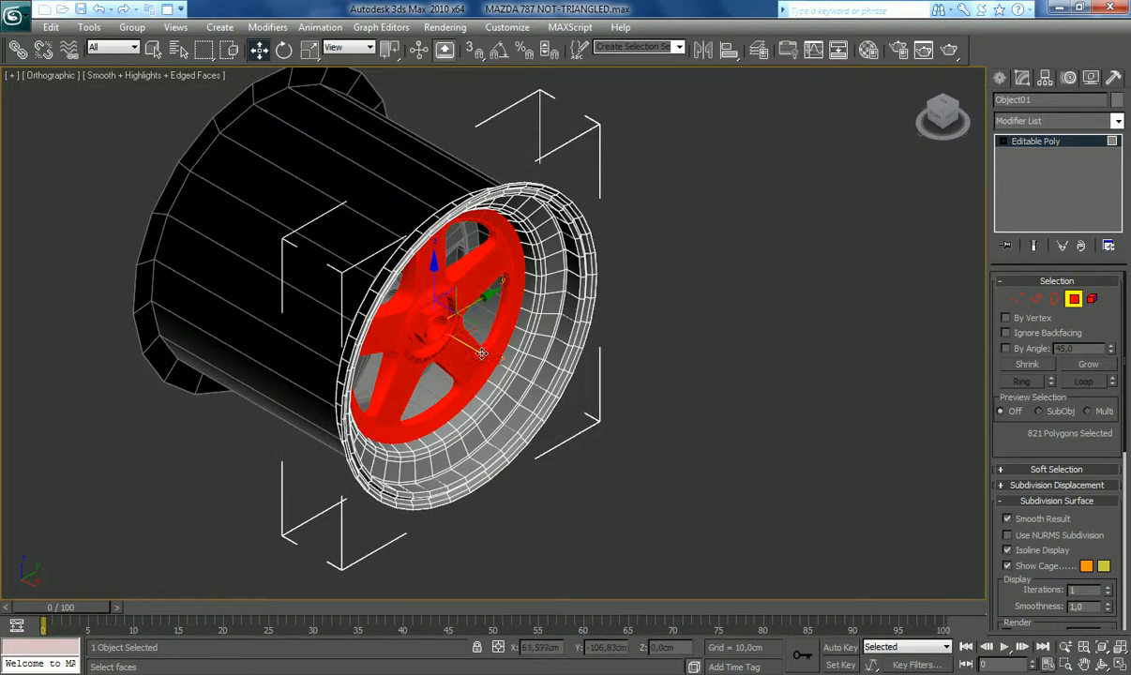
{"action": "left_click_drag", "start_coordinate": [479, 353], "coordinate": [435, 336]}
{"action": "left_click", "coordinate": [1000, 79]}
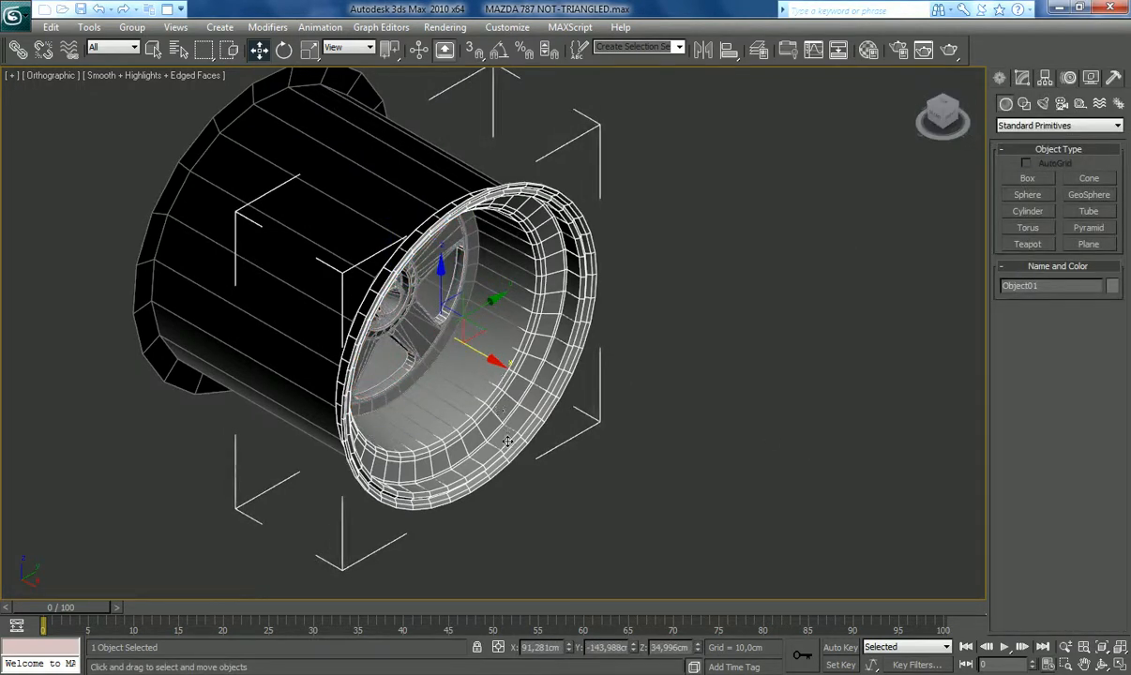
Step: Delete the old front wheel face element from rim01's Editable Poly, beneath its Symmetry modifier
{"action": "left_click", "coordinate": [439, 421]}
{"action": "left_click", "coordinate": [1022, 78]}
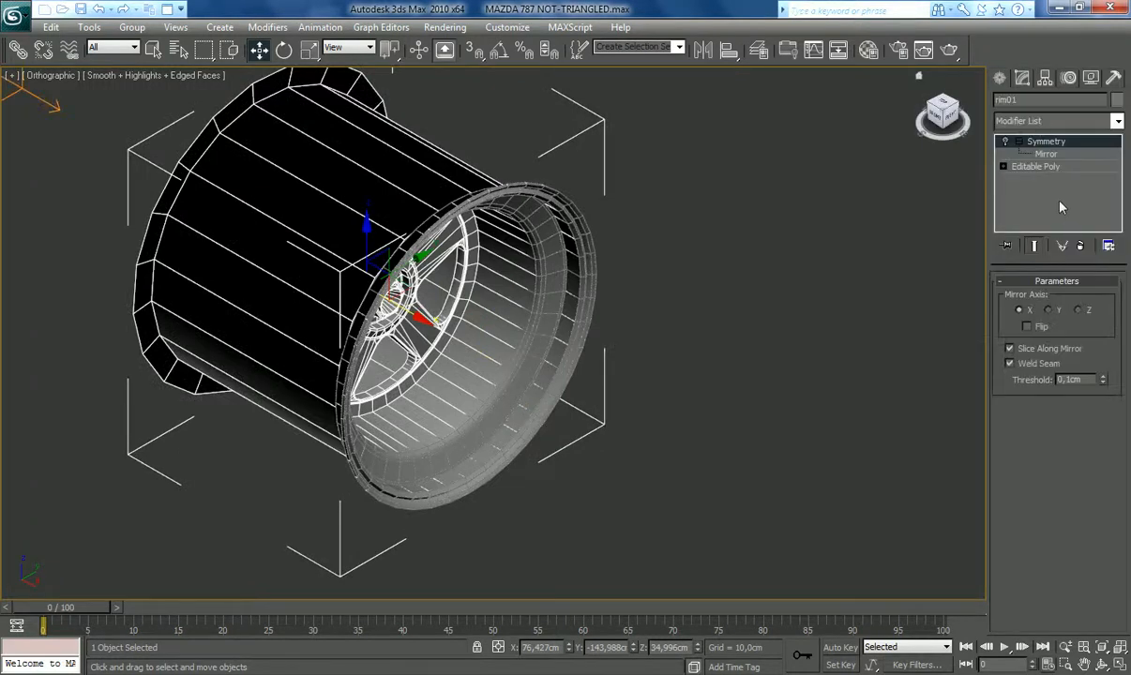
{"action": "left_click", "coordinate": [1036, 167]}
{"action": "left_click", "coordinate": [1092, 299]}
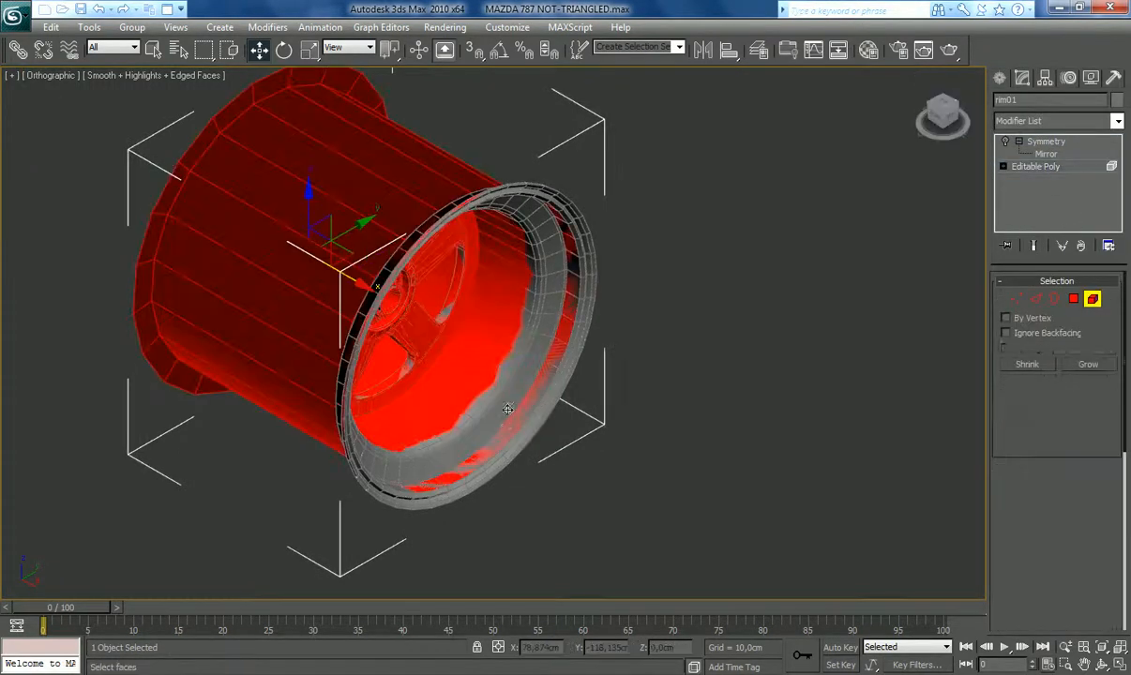
{"action": "left_click", "coordinate": [509, 427]}
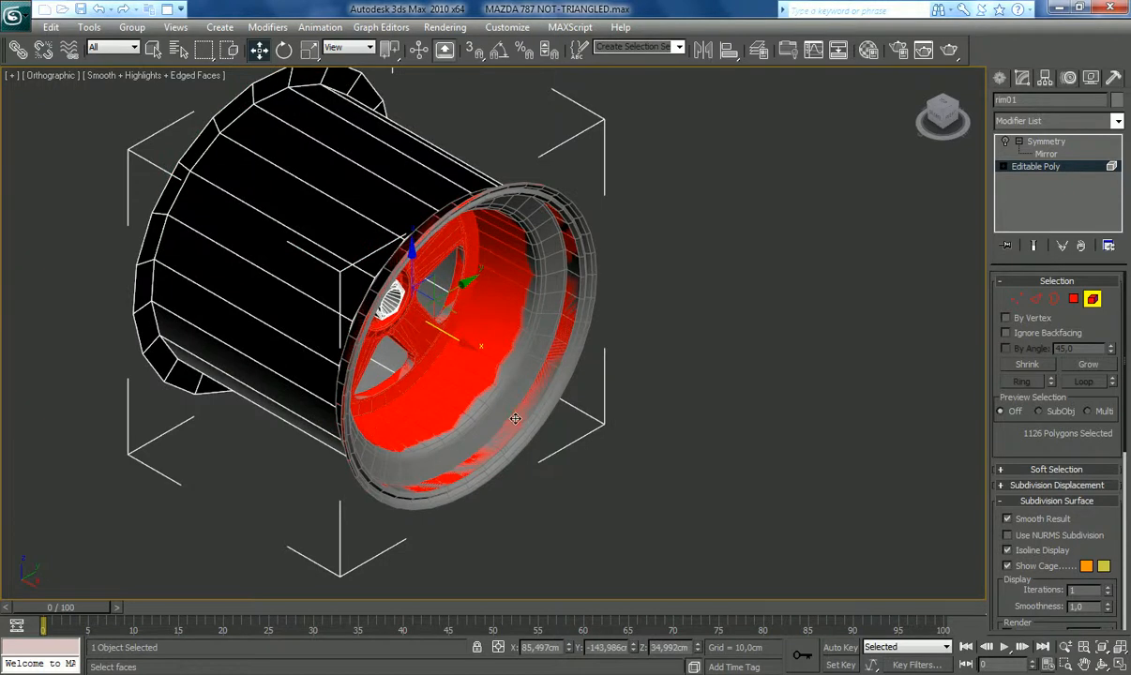
{"action": "key", "text": "Delete"}
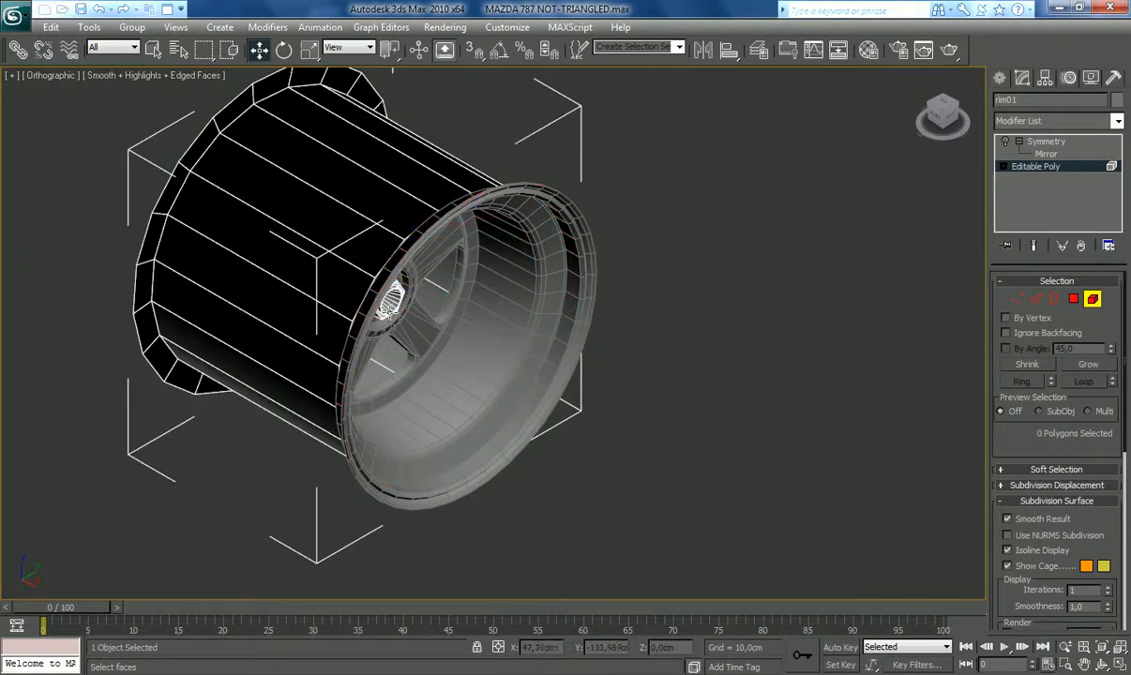
Step: Select rim01's barrel element and apply a UVW Map modifier with cylindrical mapping
{"action": "scroll", "coordinate": [389, 303], "scroll_direction": "down", "scroll_amount": 2}
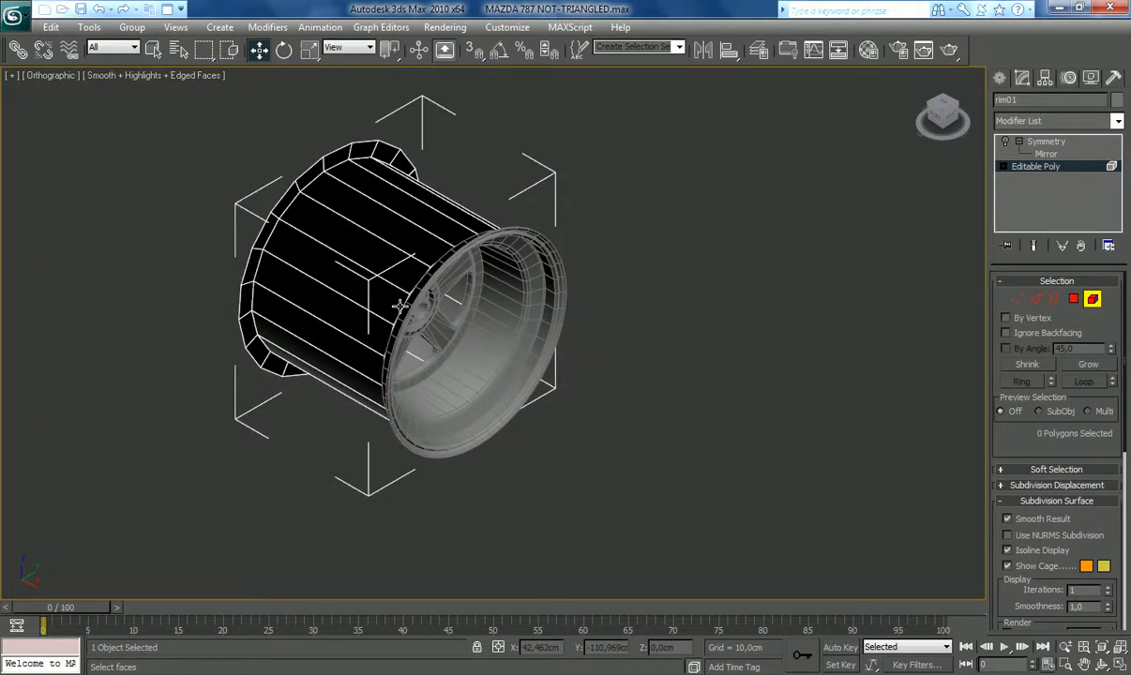
{"action": "left_click", "coordinate": [389, 313]}
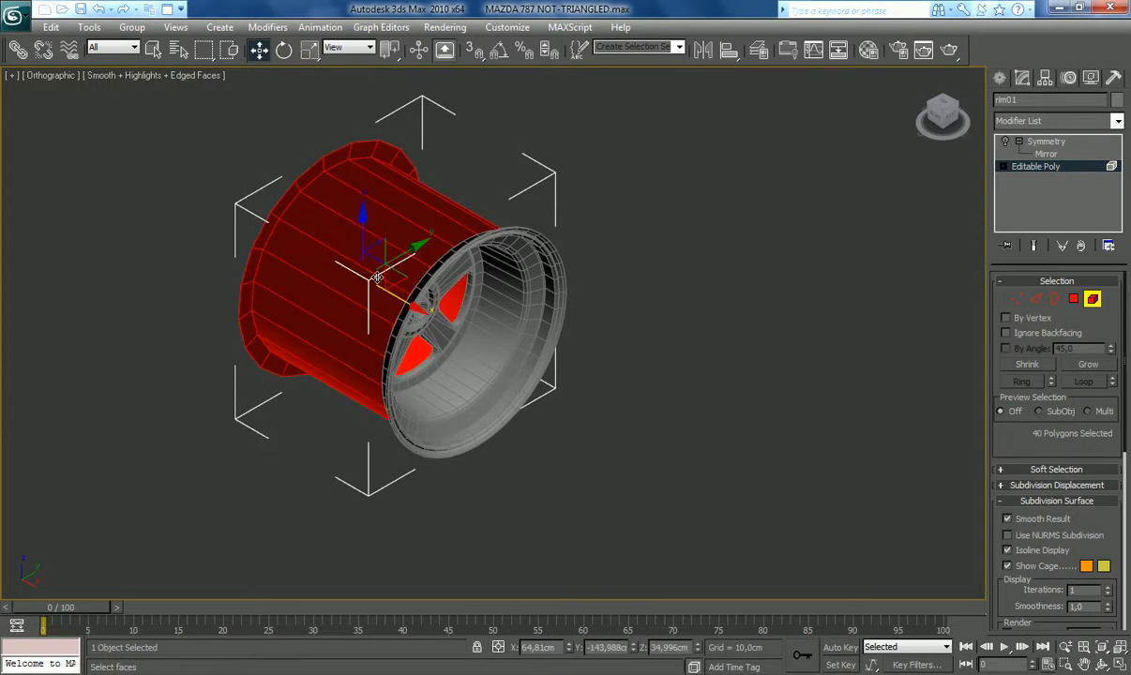
{"action": "left_click", "coordinate": [1115, 119]}
{"action": "scroll", "coordinate": [1083, 544], "scroll_direction": "down", "scroll_amount": 15}
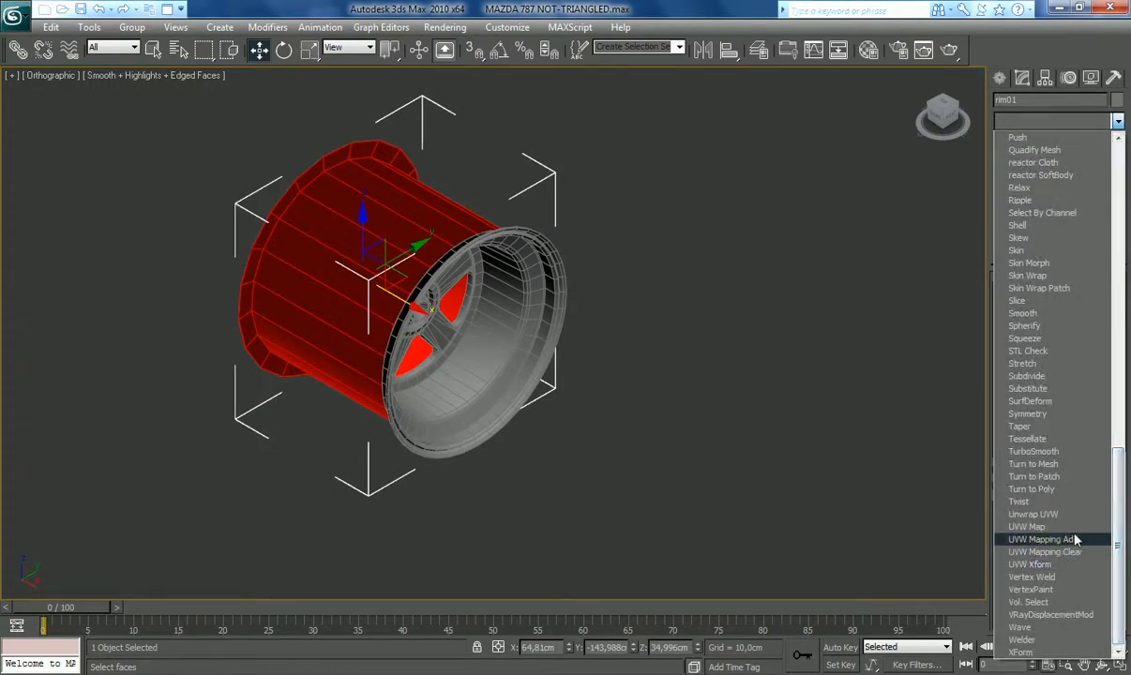
{"action": "left_click", "coordinate": [1069, 527]}
{"action": "left_click", "coordinate": [1045, 327]}
Step: Align the cylindrical mapping to the Y axis, fit it to the barrel and collapse it into the Editable Poly
{"action": "left_click_drag", "start_coordinate": [1078, 434], "coordinate": [1071, 262]}
{"action": "left_click_drag", "start_coordinate": [1105, 420], "coordinate": [1104, 331]}
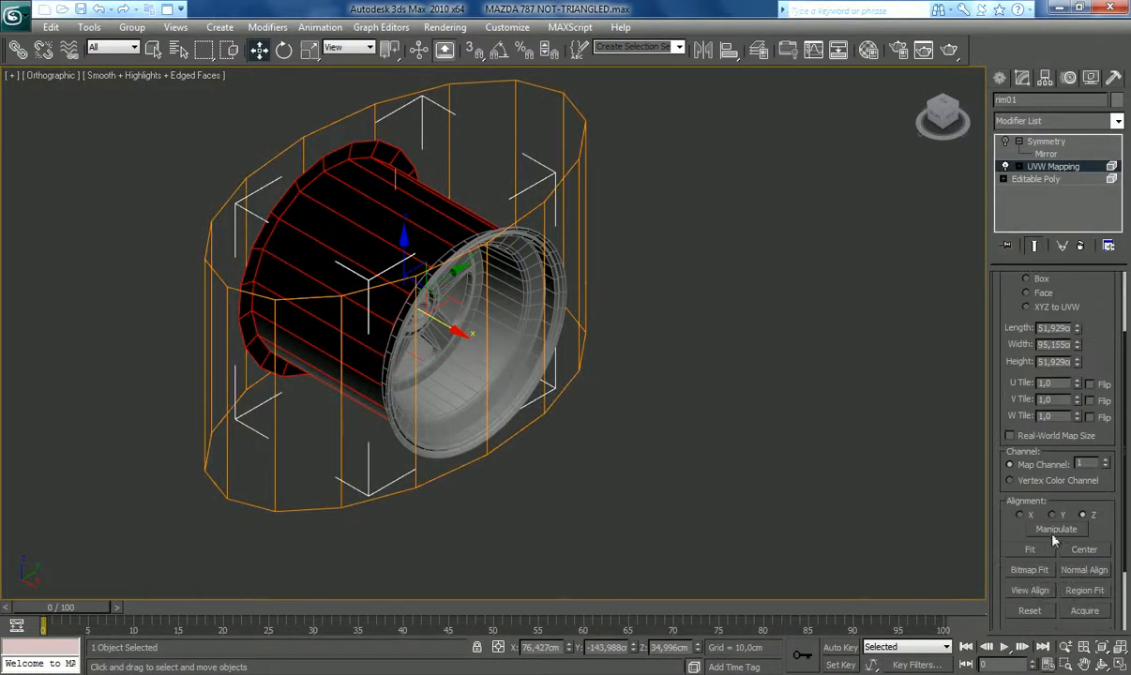
{"action": "left_click", "coordinate": [1052, 514]}
{"action": "left_click", "coordinate": [1029, 549]}
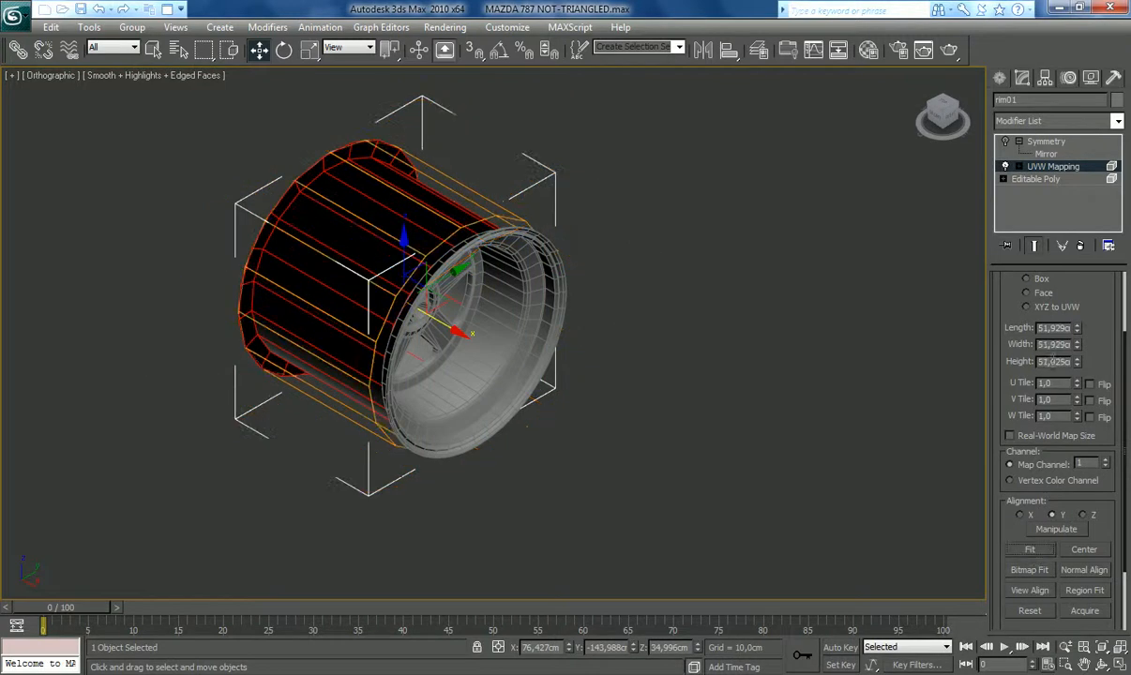
{"action": "right_click", "coordinate": [1056, 169]}
{"action": "left_click", "coordinate": [946, 305]}
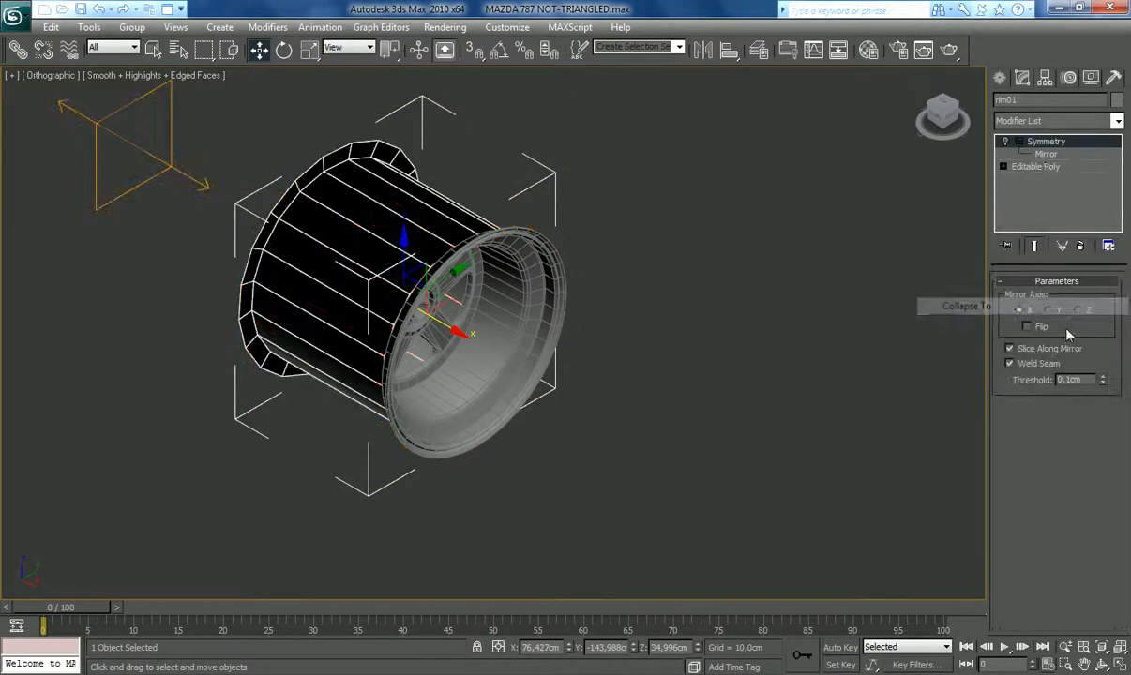
Step: Leave element selection and apply an Unwrap UVW modifier to rim01 beneath its Symmetry modifier, opening the UV editor
{"action": "left_click", "coordinate": [1091, 299]}
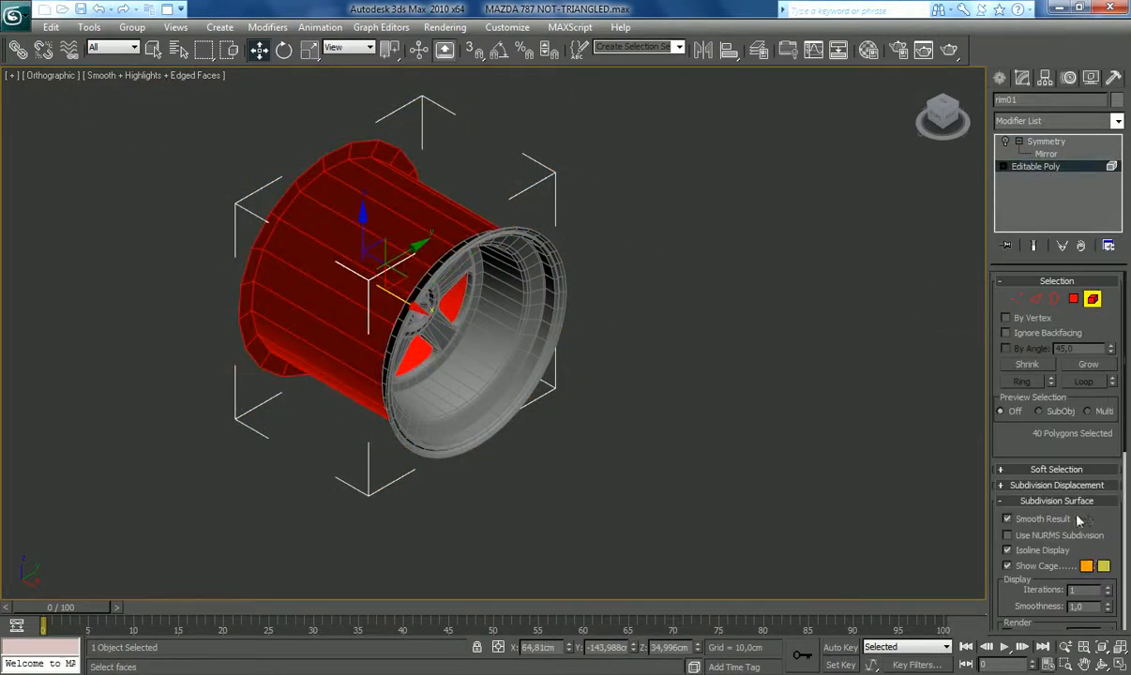
{"action": "left_click", "coordinate": [1054, 501]}
{"action": "key", "text": "Return"}
{"action": "left_click", "coordinate": [1092, 298]}
{"action": "left_click", "coordinate": [1050, 120]}
{"action": "scroll", "coordinate": [1066, 519], "scroll_direction": "down", "scroll_amount": 10}
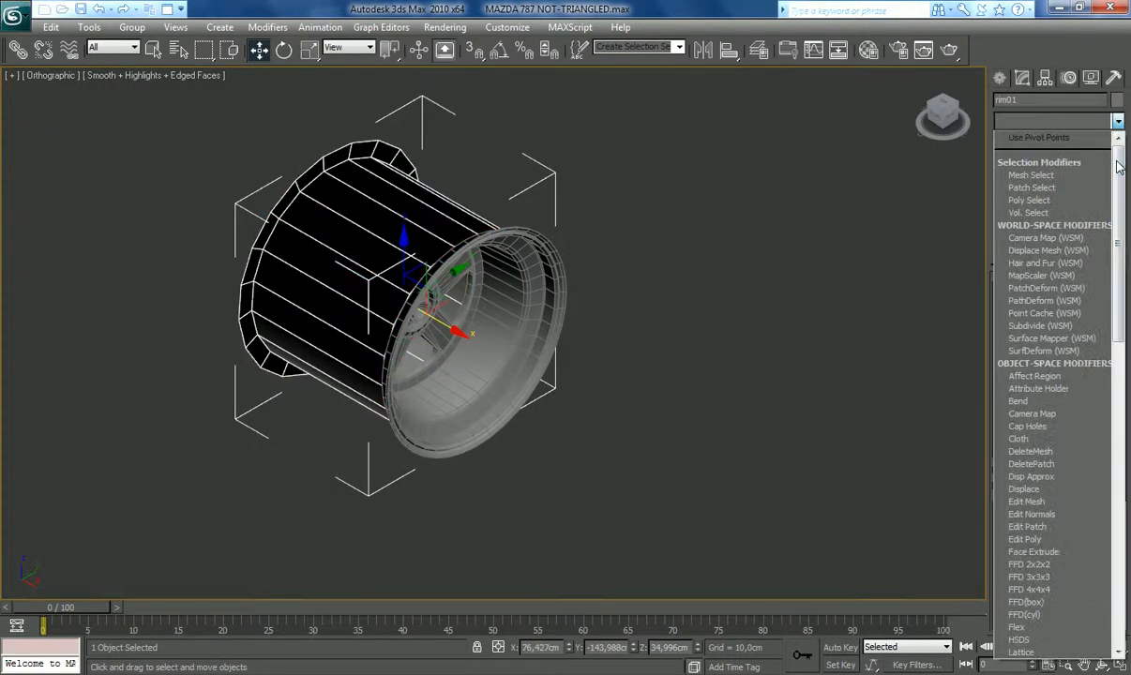
{"action": "left_click", "coordinate": [1066, 519]}
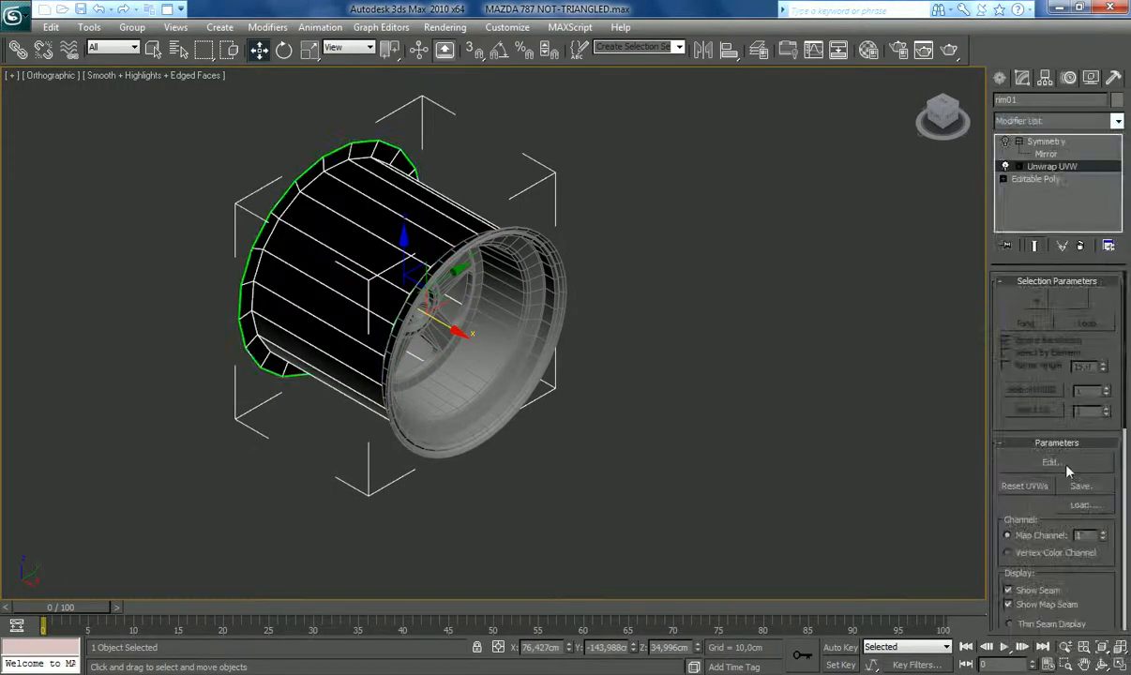
{"action": "left_click", "coordinate": [71, 664]}
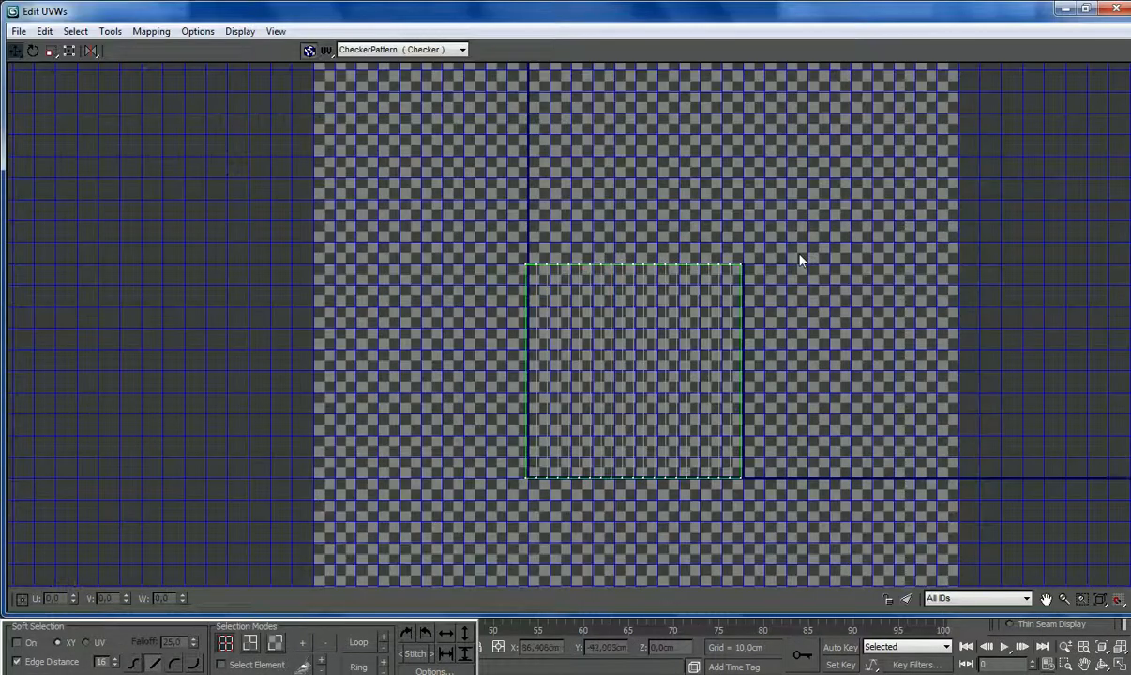
Step: Offset rim01's barrel UV shell along V, clear of the 0–1 tile, and collapse the Unwrap UVW into the Editable Poly
{"action": "left_click", "coordinate": [21, 600]}
{"action": "left_click", "coordinate": [126, 602]}
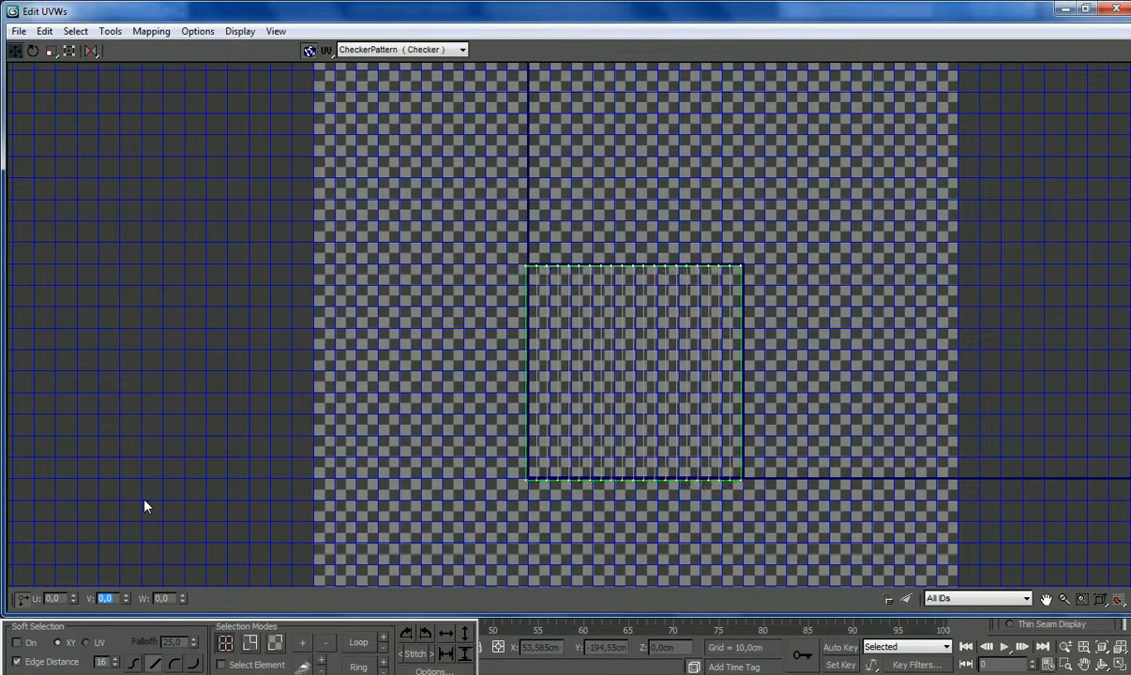
{"action": "left_click", "coordinate": [21, 599]}
{"action": "left_click", "coordinate": [21, 599]}
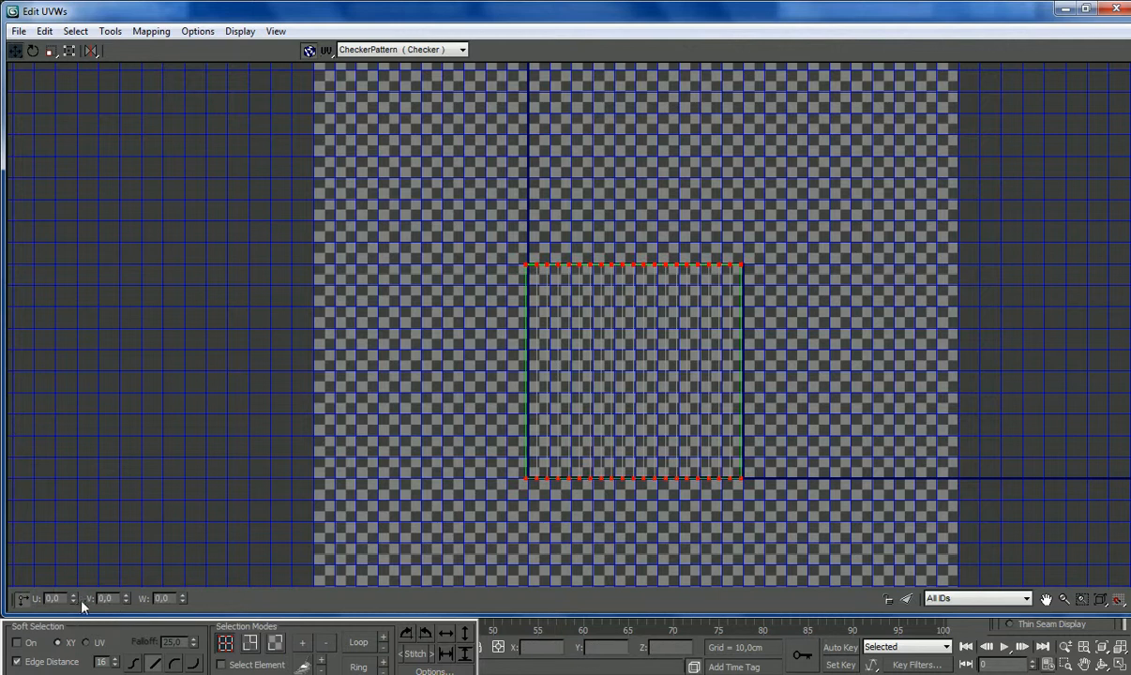
{"action": "key", "text": "Return"}
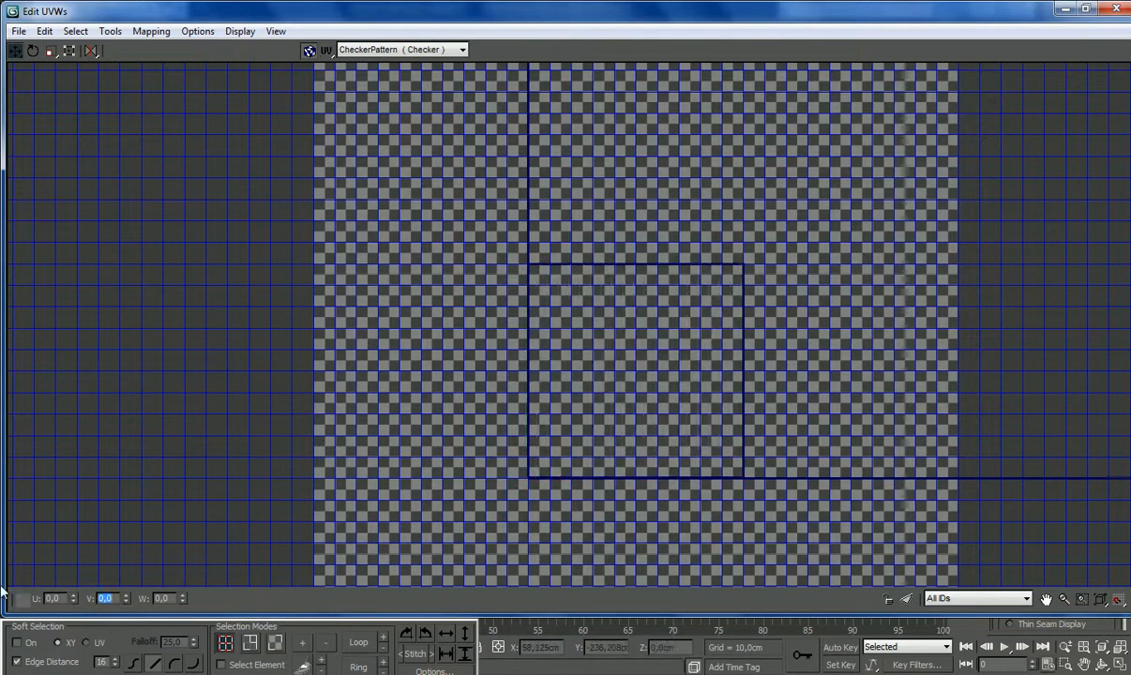
{"action": "left_click", "coordinate": [23, 600]}
{"action": "left_click", "coordinate": [1116, 9]}
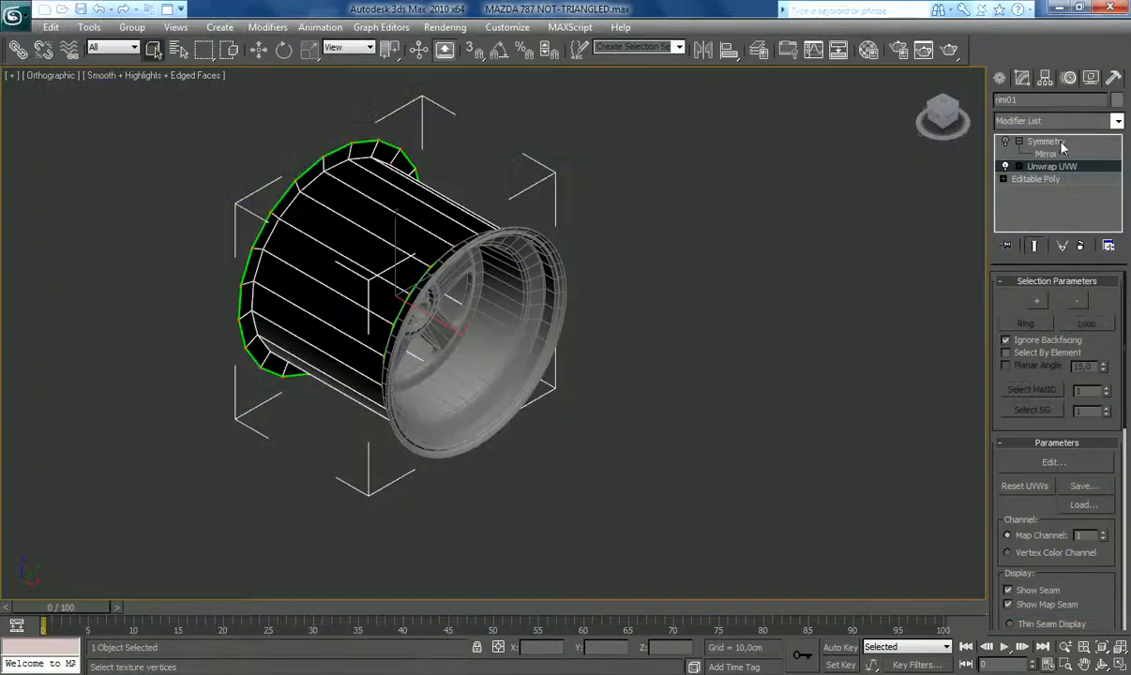
{"action": "right_click", "coordinate": [1032, 166]}
{"action": "left_click", "coordinate": [975, 313]}
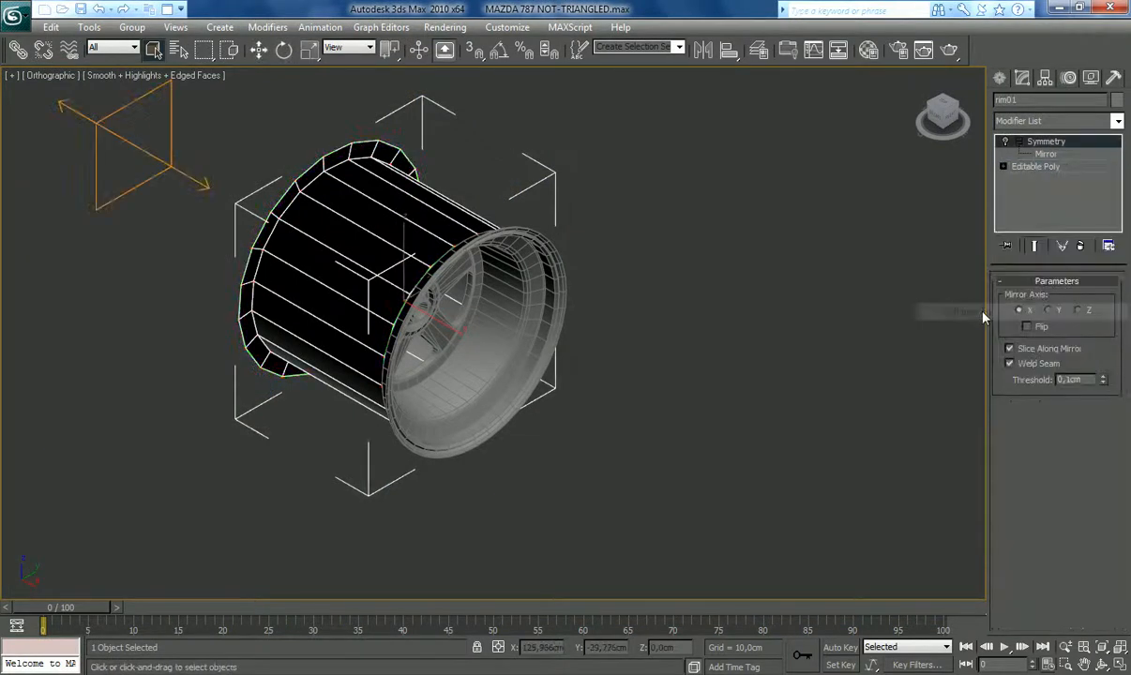
{"action": "left_click", "coordinate": [1062, 167]}
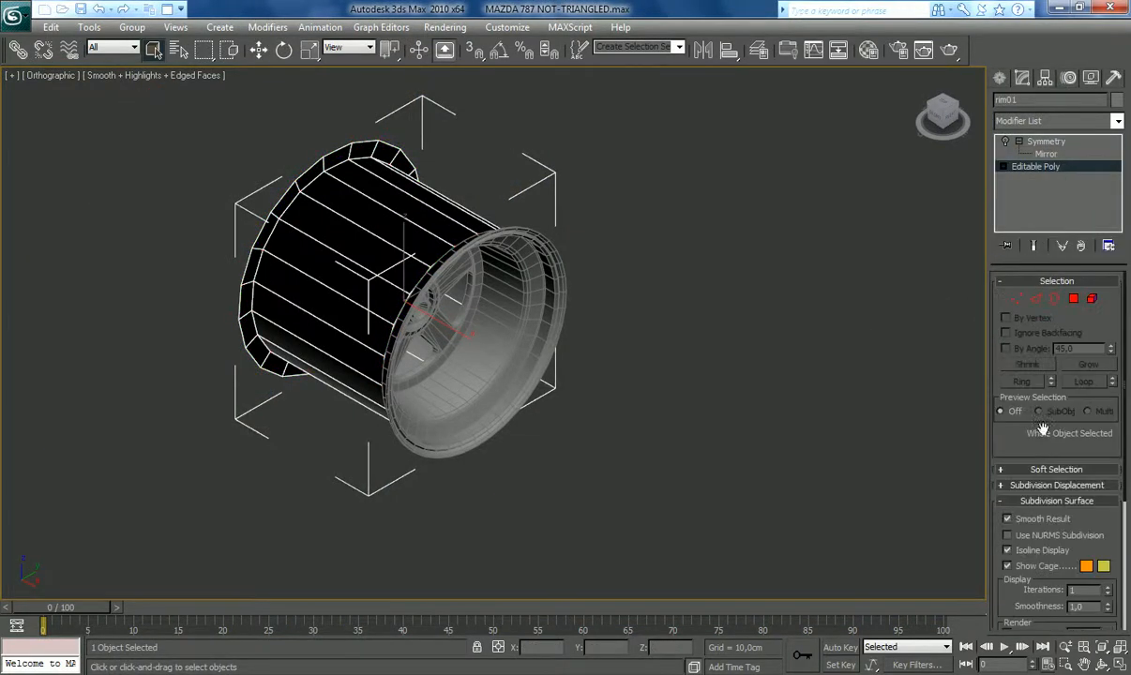
{"action": "left_click", "coordinate": [1047, 501]}
{"action": "left_click", "coordinate": [1050, 532]}
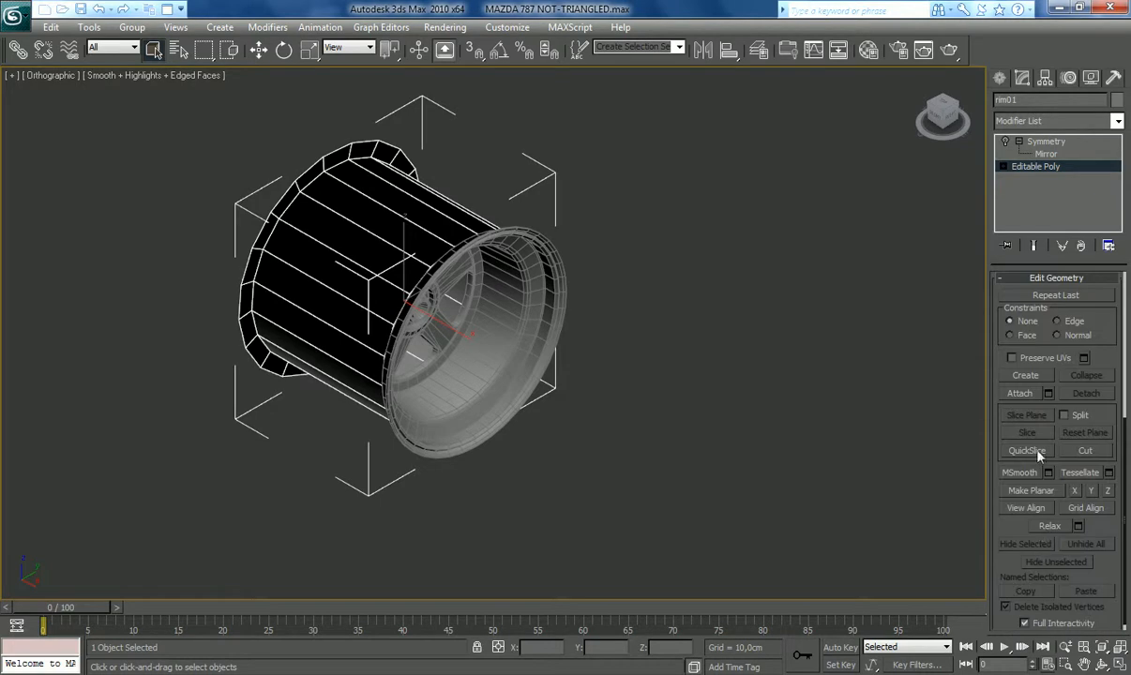
{"action": "left_click", "coordinate": [1022, 393]}
{"action": "scroll", "coordinate": [530, 390], "scroll_direction": "down", "scroll_amount": 5}
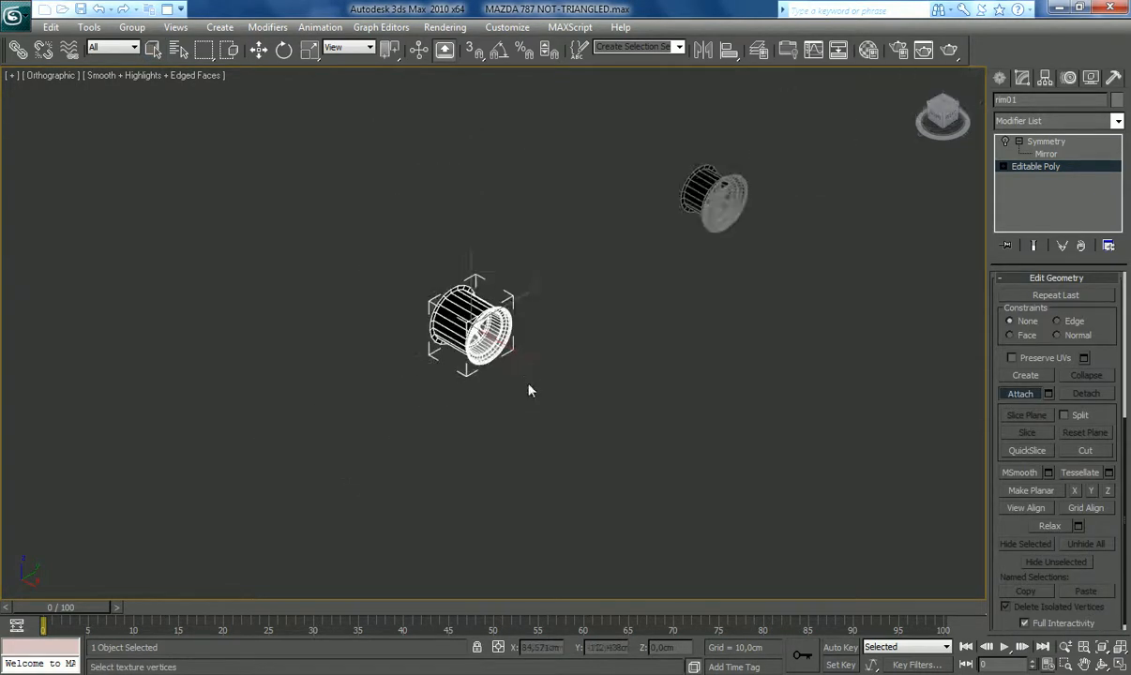
{"action": "left_click", "coordinate": [1020, 394]}
Step: Select both rims and apply one shared Unwrap UVW modifier, opening their combined UV layout
{"action": "left_click", "coordinate": [720, 194]}
{"action": "left_click_drag", "start_coordinate": [790, 151], "coordinate": [446, 385]}
{"action": "left_click", "coordinate": [1118, 121]}
{"action": "scroll", "coordinate": [1050, 394], "scroll_direction": "down", "scroll_amount": 10}
{"action": "left_click", "coordinate": [998, 508]}
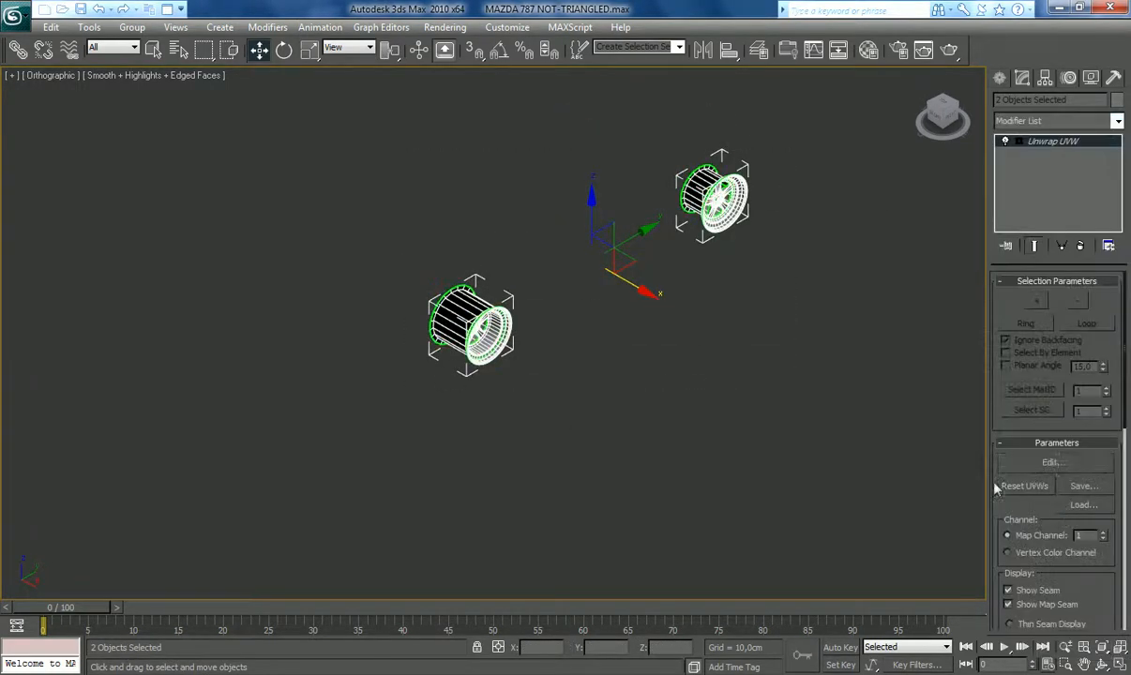
{"action": "left_click", "coordinate": [1039, 465]}
Step: In face selection mode, shift part of the stacked barrel UV shells slightly downward above the tile
{"action": "scroll", "coordinate": [273, 383], "scroll_direction": "down", "scroll_amount": 3}
{"action": "scroll", "coordinate": [222, 369], "scroll_direction": "up", "scroll_amount": 3}
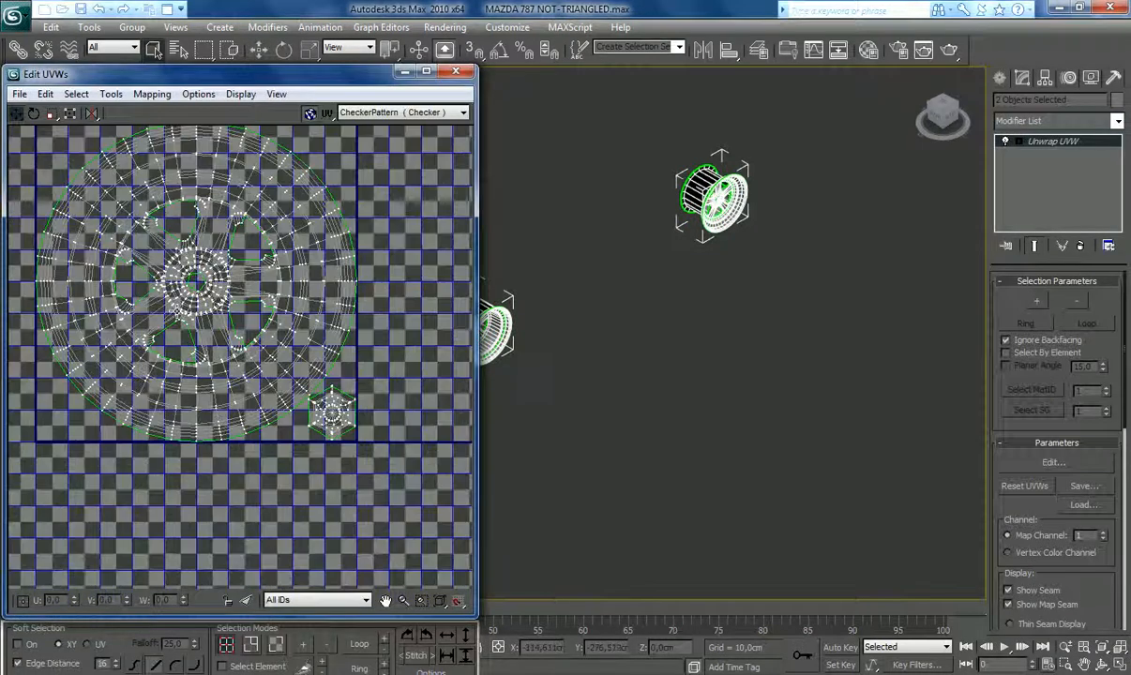
{"action": "scroll", "coordinate": [111, 251], "scroll_direction": "down", "scroll_amount": 4}
{"action": "scroll", "coordinate": [199, 324], "scroll_direction": "down", "scroll_amount": 2}
{"action": "scroll", "coordinate": [210, 273], "scroll_direction": "up", "scroll_amount": 4}
{"action": "scroll", "coordinate": [123, 185], "scroll_direction": "up", "scroll_amount": 2}
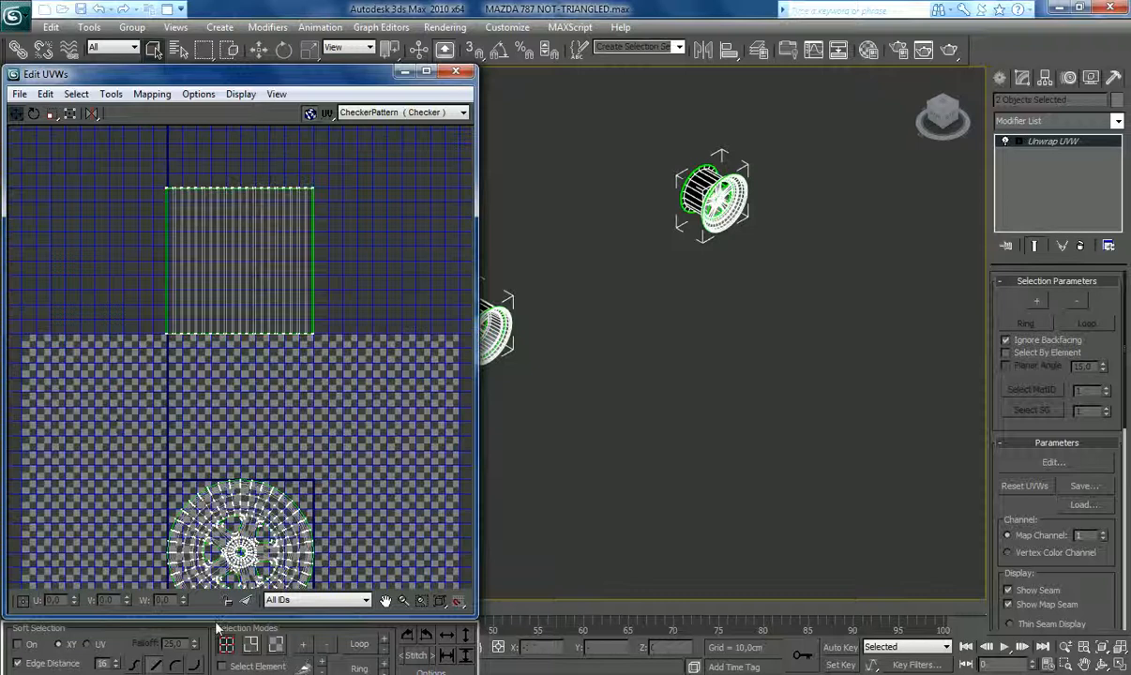
{"action": "left_click", "coordinate": [276, 645]}
{"action": "left_click_drag", "start_coordinate": [317, 289], "coordinate": [278, 294]}
{"action": "left_click", "coordinate": [185, 409]}
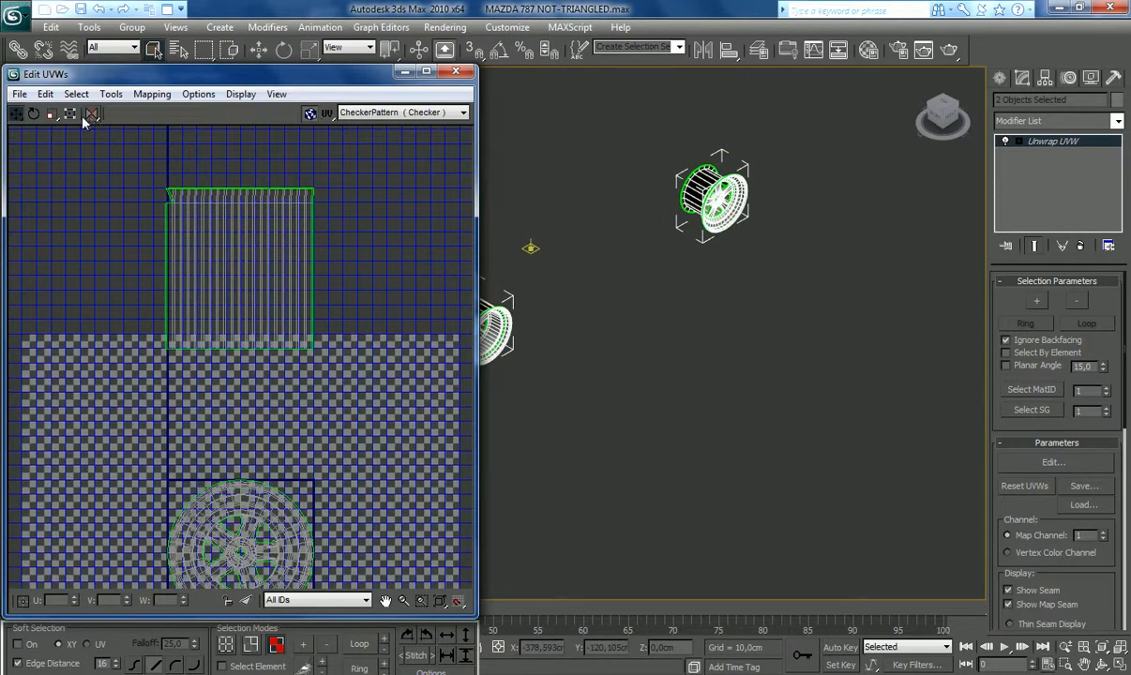
Step: Select all barrel UV vertices and move them down onto the tile, over the wheel face shells
{"action": "left_click", "coordinate": [225, 643]}
{"action": "left_click_drag", "start_coordinate": [121, 384], "coordinate": [344, 166]}
{"action": "scroll", "coordinate": [344, 173], "scroll_direction": "down", "scroll_amount": 3}
{"action": "left_click_drag", "start_coordinate": [327, 270], "coordinate": [327, 391]}
{"action": "scroll", "coordinate": [327, 342], "scroll_direction": "up", "scroll_amount": 4}
{"action": "left_click_drag", "start_coordinate": [320, 224], "coordinate": [266, 357]}
{"action": "scroll", "coordinate": [293, 310], "scroll_direction": "down", "scroll_amount": 3}
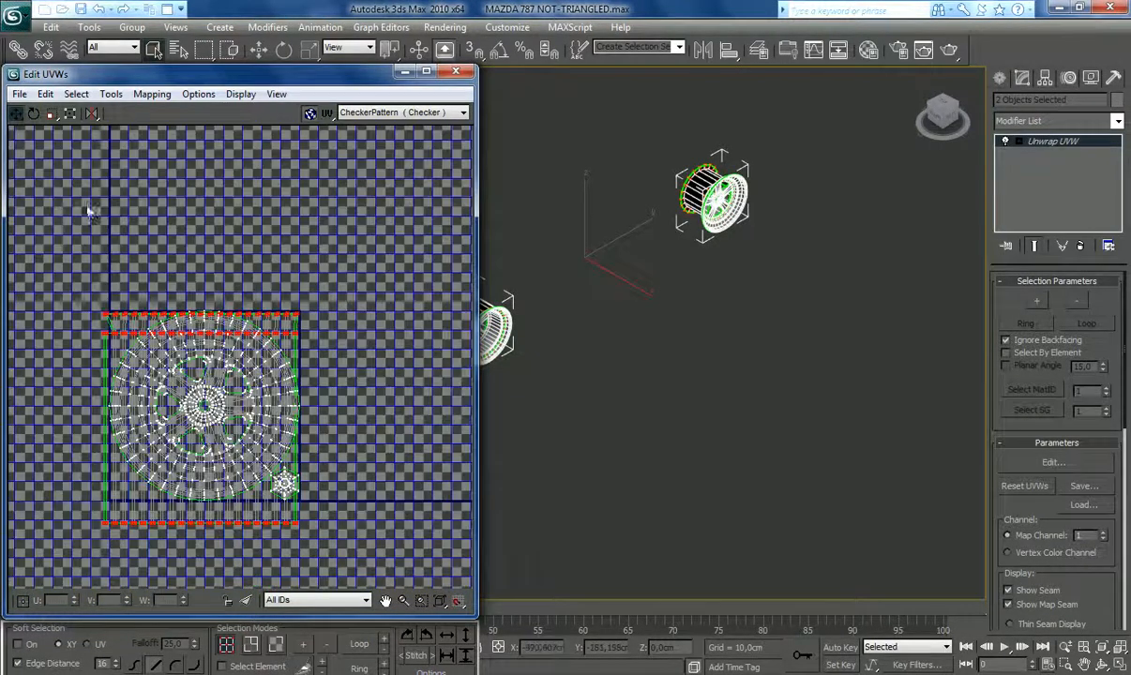
Step: Scale the barrel shells freeform into the empty upper-right corner of the UV tile and collapse the Unwrap UVW
{"action": "left_click", "coordinate": [69, 115]}
{"action": "left_click_drag", "start_coordinate": [108, 526], "coordinate": [208, 326]}
{"action": "scroll", "coordinate": [273, 333], "scroll_direction": "up", "scroll_amount": 4}
{"action": "scroll", "coordinate": [273, 333], "scroll_direction": "up", "scroll_amount": 2}
{"action": "left_click_drag", "start_coordinate": [314, 298], "coordinate": [305, 289]}
{"action": "left_click_drag", "start_coordinate": [216, 315], "coordinate": [208, 318]}
{"action": "scroll", "coordinate": [188, 286], "scroll_direction": "down", "scroll_amount": 4}
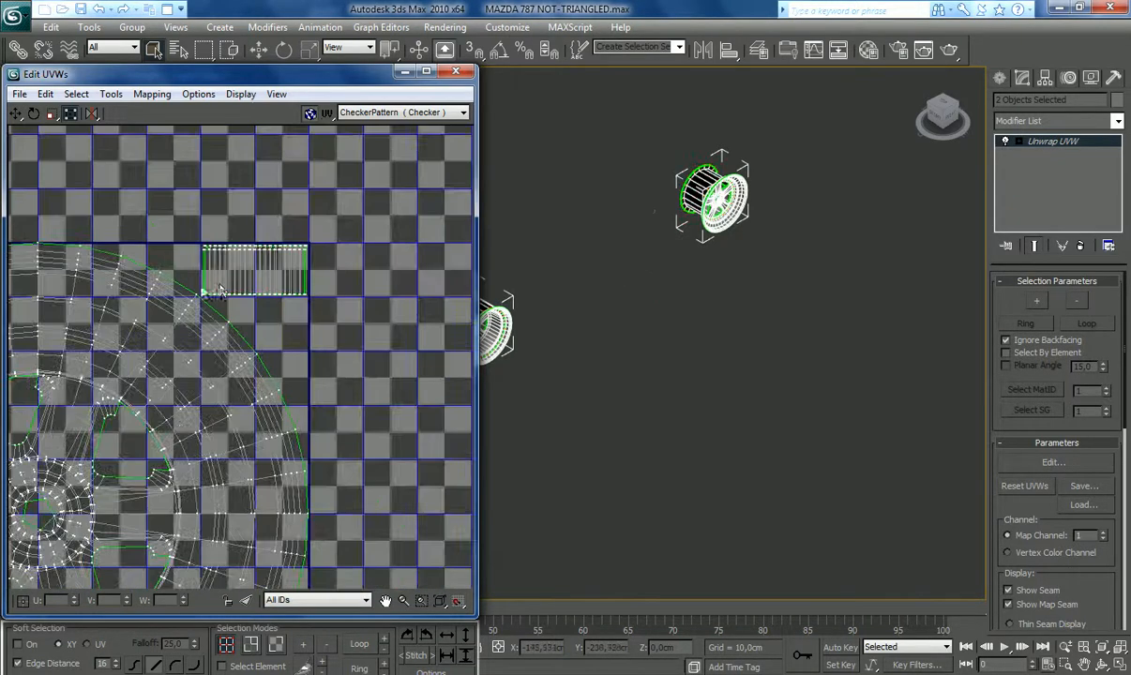
{"action": "right_click", "coordinate": [1057, 150]}
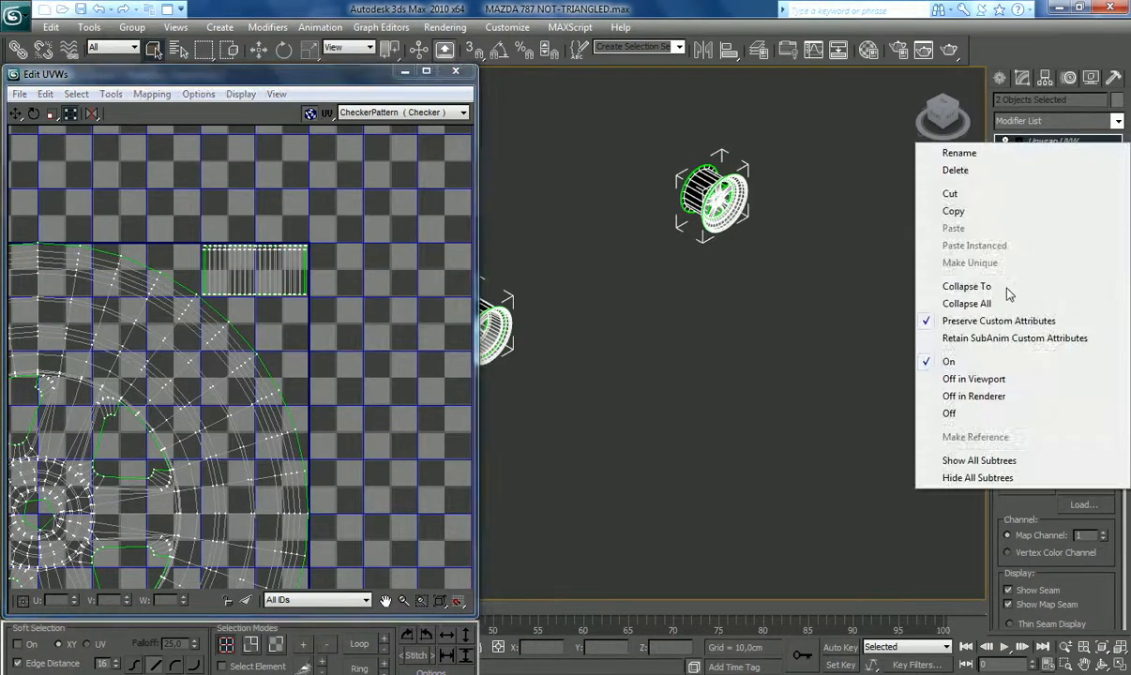
{"action": "left_click", "coordinate": [980, 274]}
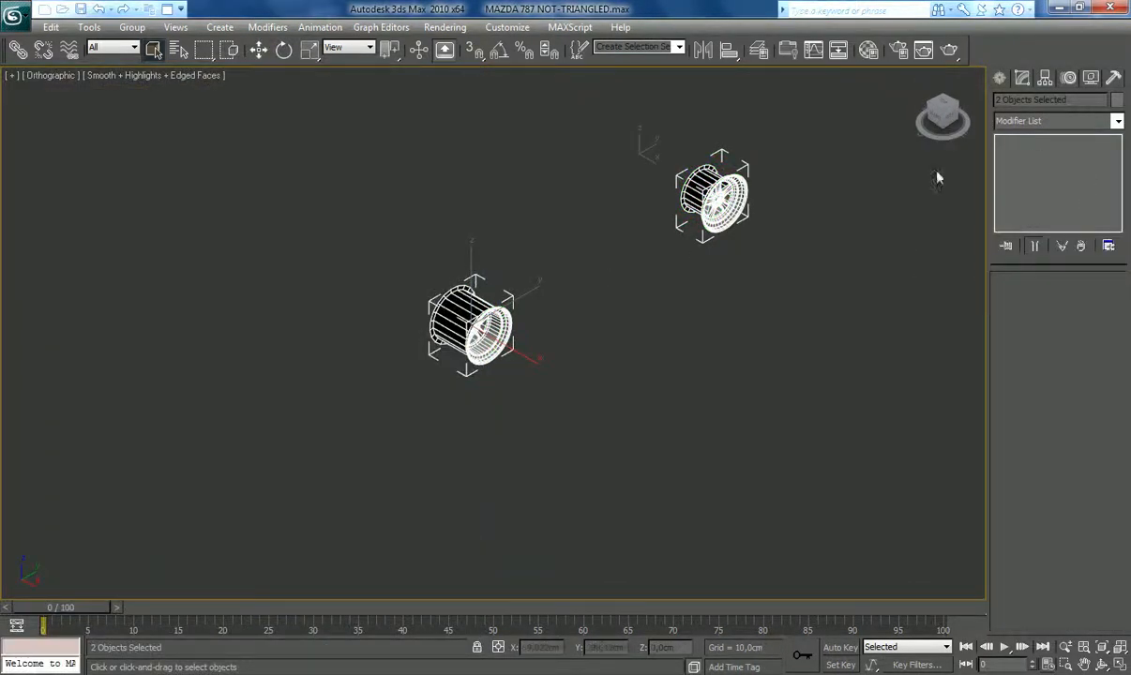
Step: Select the rim object and attach rim01 to it as one Editable Poly
{"action": "left_click", "coordinate": [731, 193]}
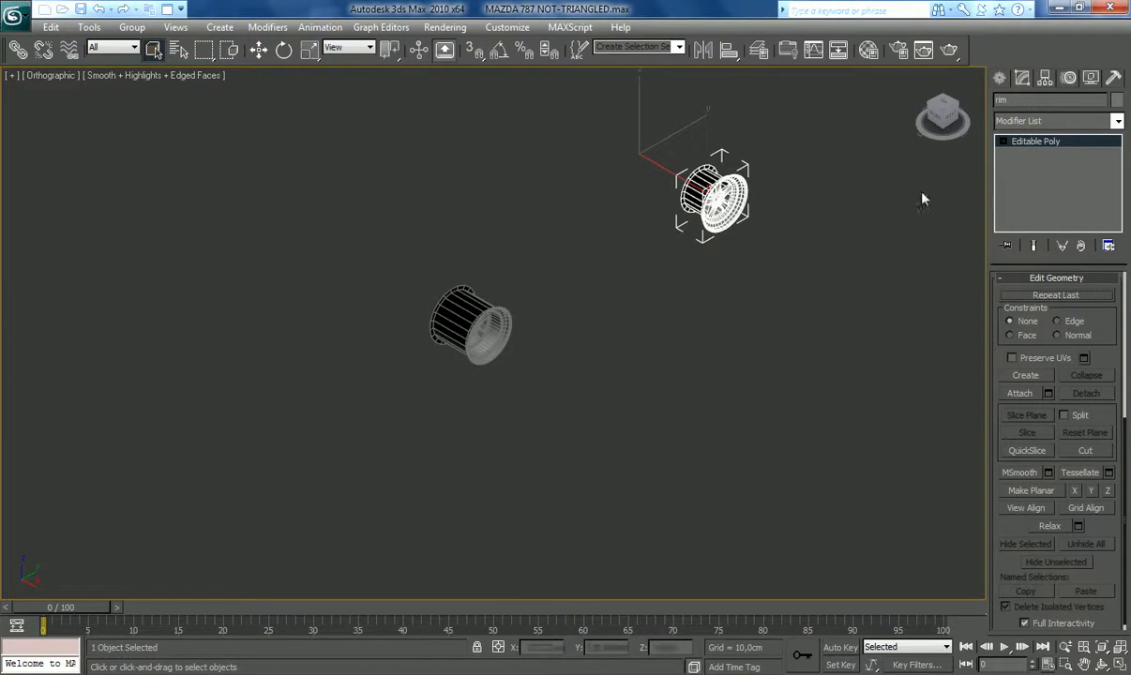
{"action": "left_click", "coordinate": [455, 303]}
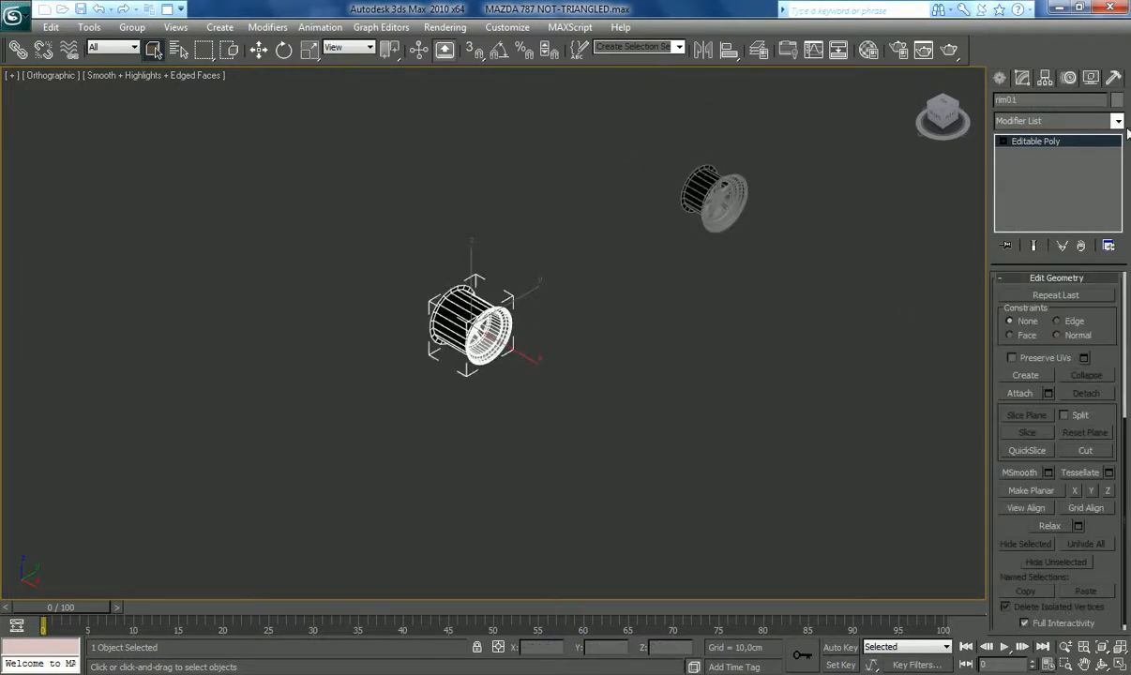
{"action": "left_click", "coordinate": [720, 197]}
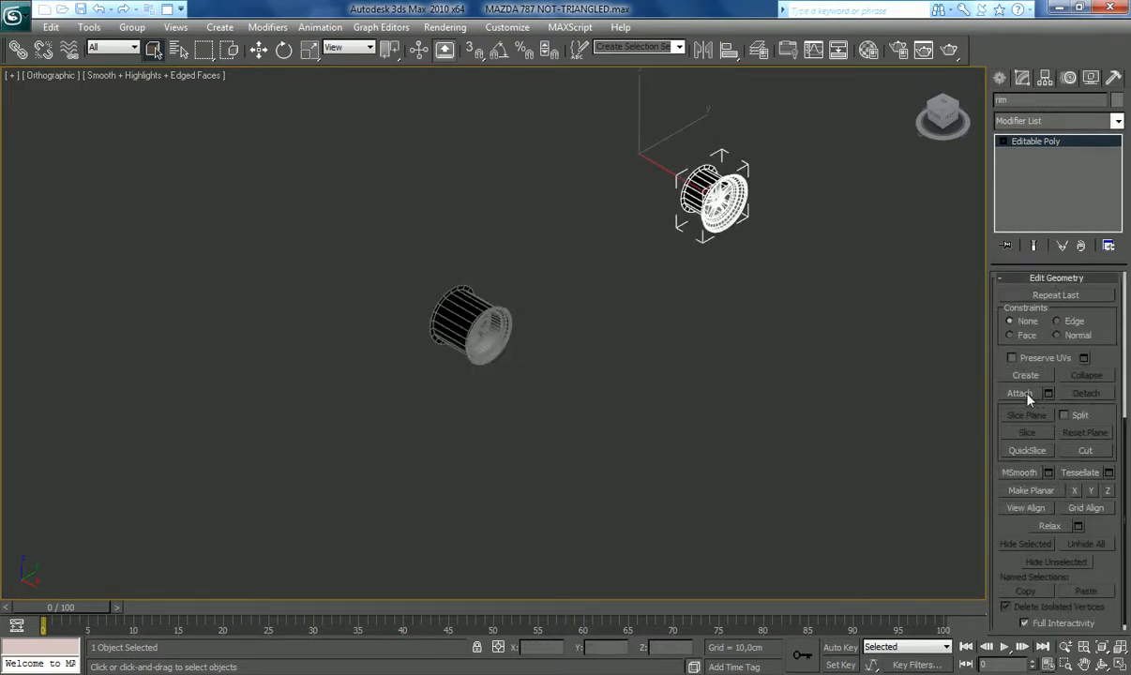
{"action": "left_click", "coordinate": [1020, 393]}
{"action": "left_click", "coordinate": [459, 328]}
Step: Mirror the combined rims to the car's other side with a Symmetry modifier and collapse it into the Editable Poly
{"action": "left_click", "coordinate": [1117, 121]}
{"action": "scroll", "coordinate": [1122, 145], "scroll_direction": "down", "scroll_amount": 15}
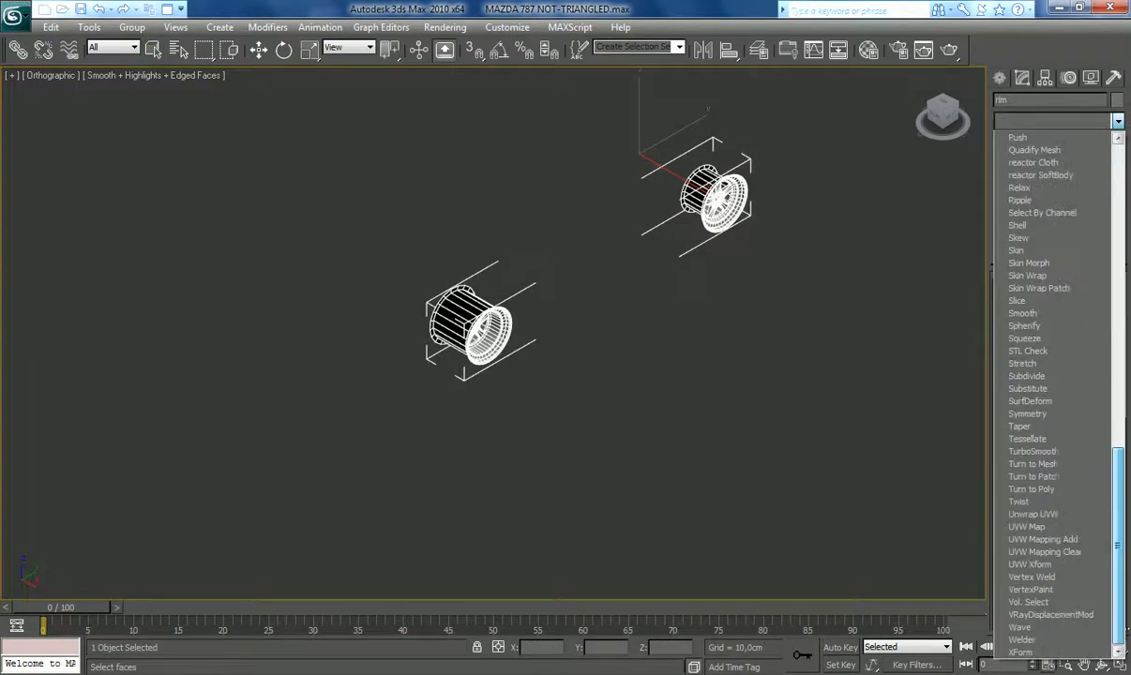
{"action": "left_click", "coordinate": [1060, 422]}
{"action": "right_click", "coordinate": [1020, 142]}
{"action": "left_click", "coordinate": [1003, 283]}
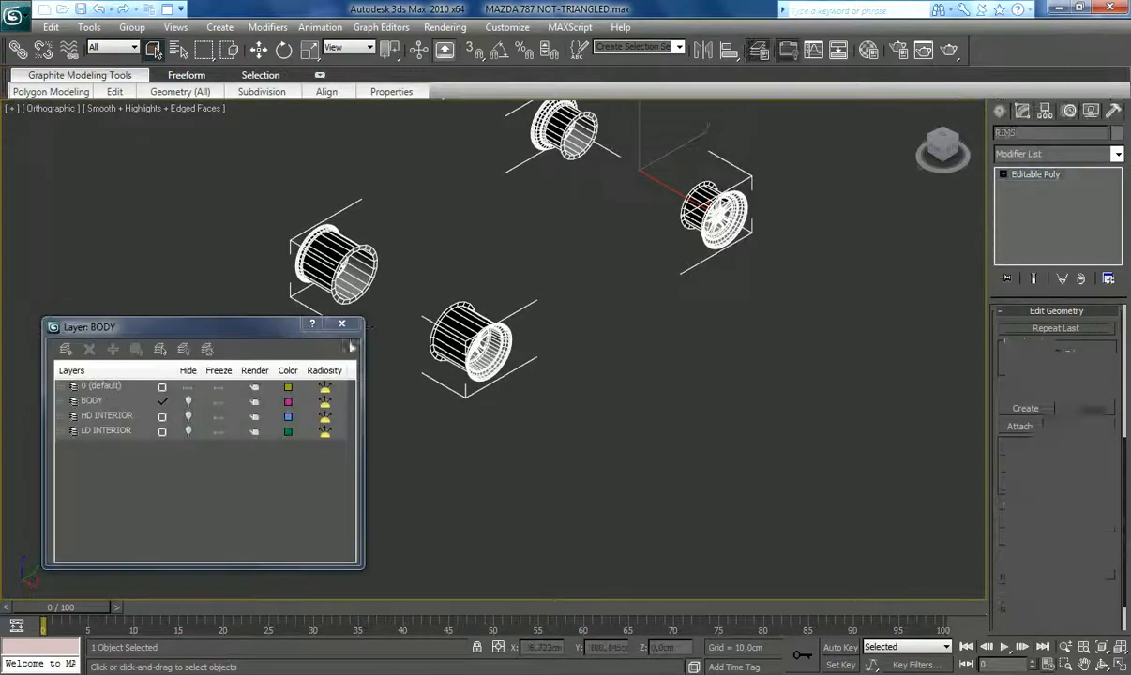
Step: Unhide the CAP, TIRES, brakw and brakes objects in the default layer
{"action": "left_click", "coordinate": [62, 386]}
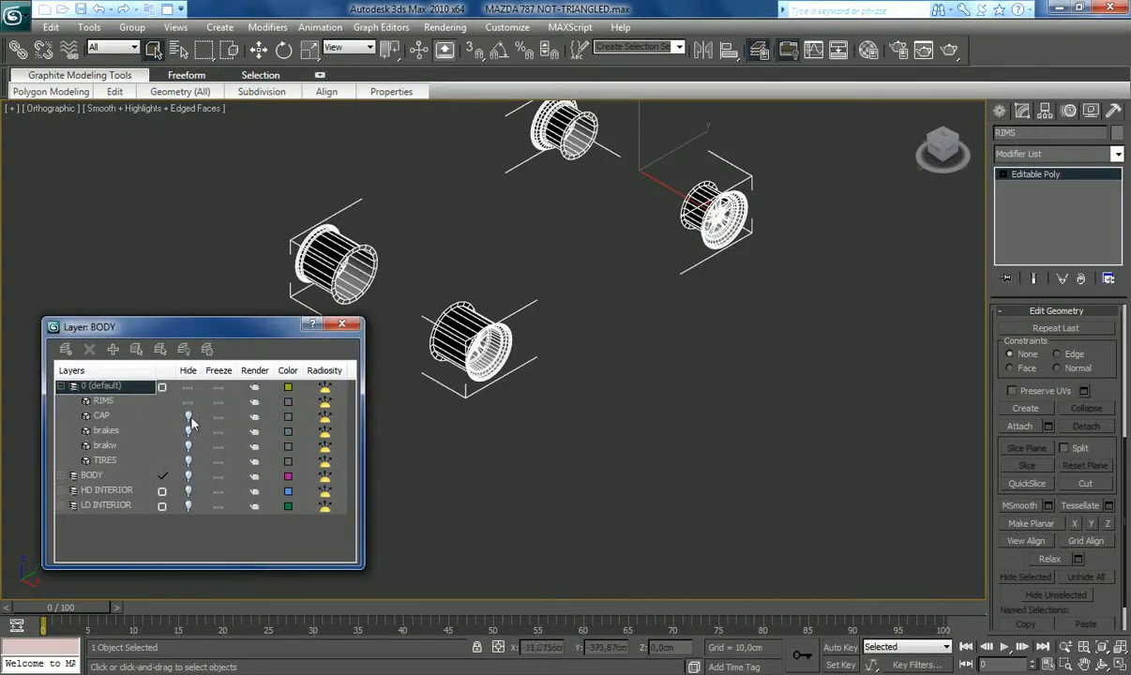
{"action": "left_click", "coordinate": [101, 415]}
{"action": "left_click", "coordinate": [187, 461]}
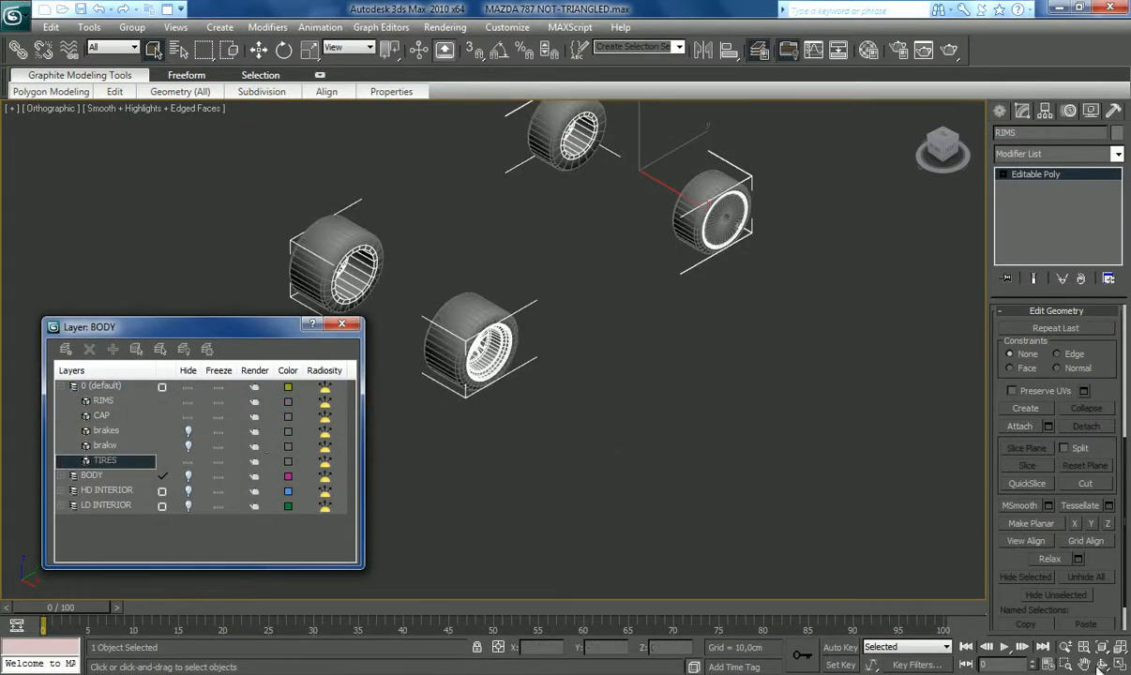
{"action": "key", "text": "ctrl+r"}
{"action": "left_click_drag", "start_coordinate": [652, 428], "coordinate": [376, 391]}
{"action": "left_click", "coordinate": [187, 447]}
{"action": "left_click", "coordinate": [187, 431]}
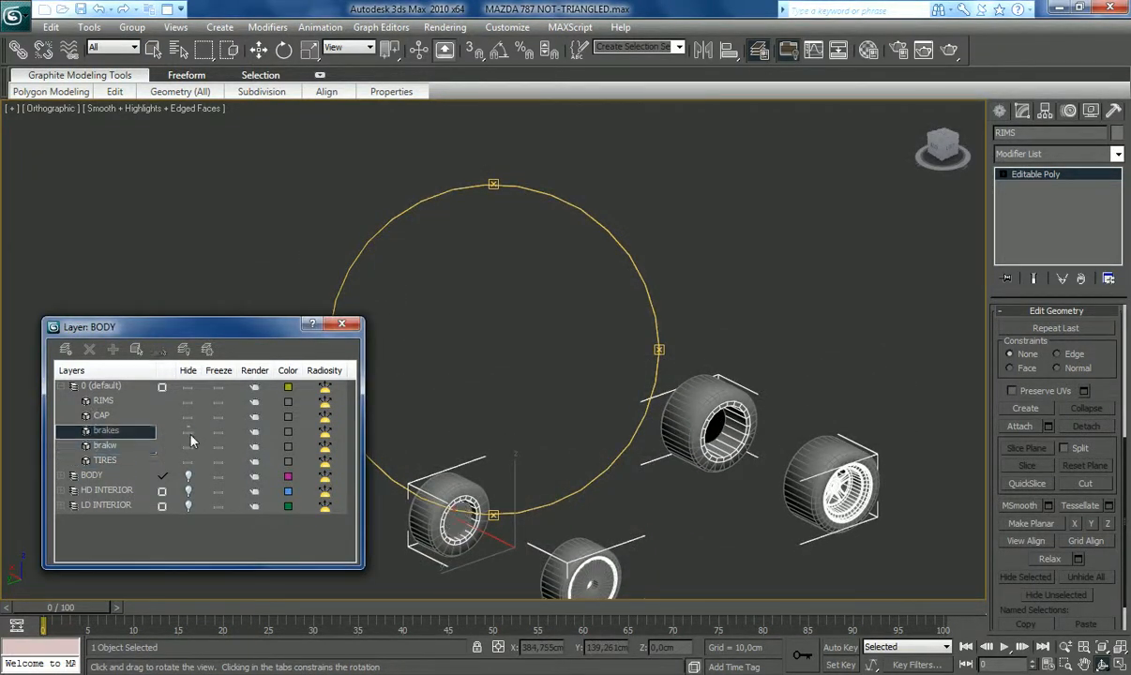
Step: Hide the TIRES, CAP and RIMS objects so only the brakes stay in view, and close the layer list
{"action": "left_click", "coordinate": [187, 461]}
{"action": "left_click", "coordinate": [190, 418]}
{"action": "left_click", "coordinate": [187, 401]}
{"action": "left_click", "coordinate": [1103, 649]}
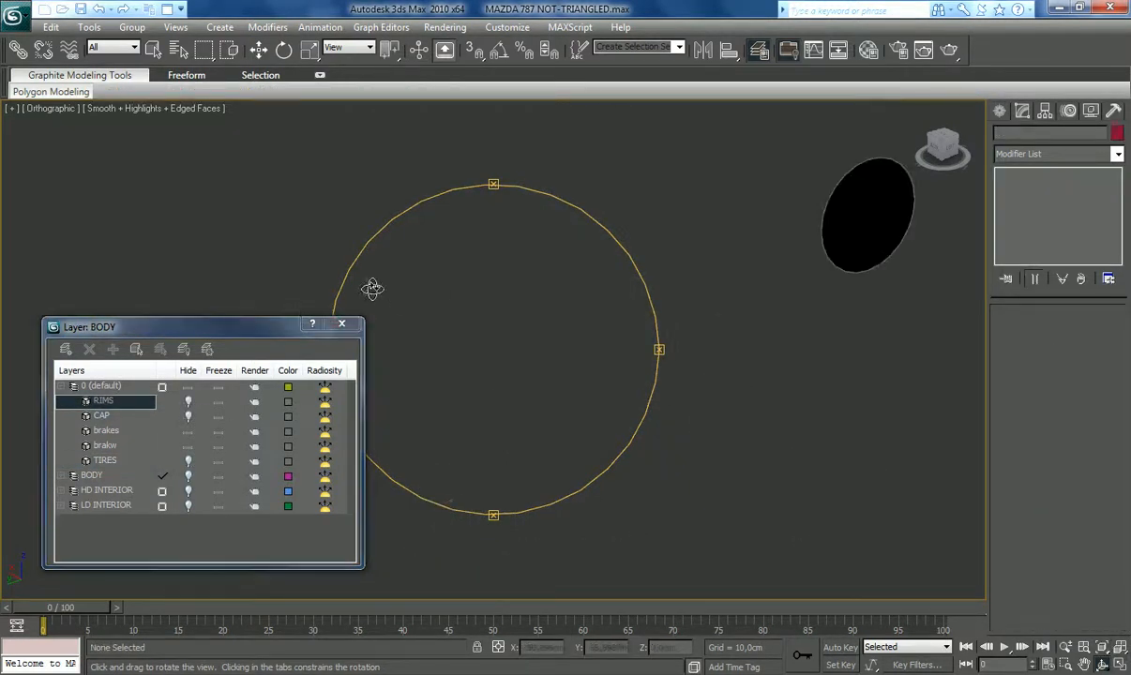
{"action": "left_click", "coordinate": [343, 324]}
Step: Select the brakw disc element in its Editable Poly, beneath the Symmetry modifier, and apply a UVW Map modifier
{"action": "left_click_drag", "start_coordinate": [444, 416], "coordinate": [532, 362]}
{"action": "left_click", "coordinate": [153, 49]}
{"action": "left_click", "coordinate": [150, 394]}
{"action": "left_click", "coordinate": [1033, 199]}
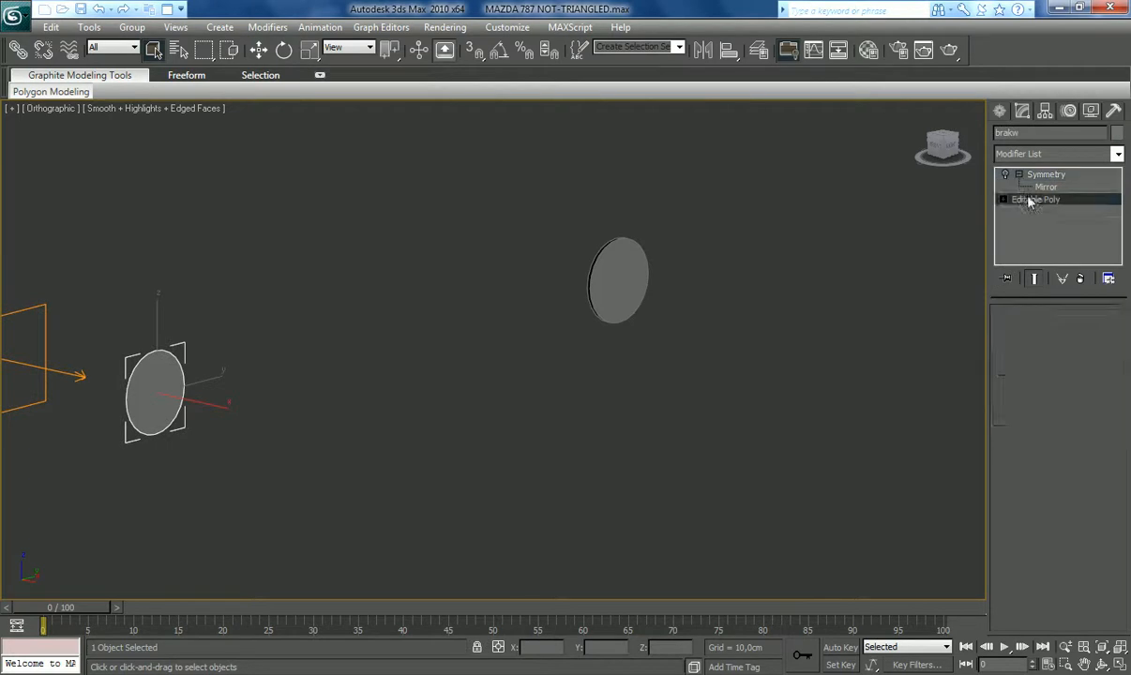
{"action": "left_click", "coordinate": [1092, 332]}
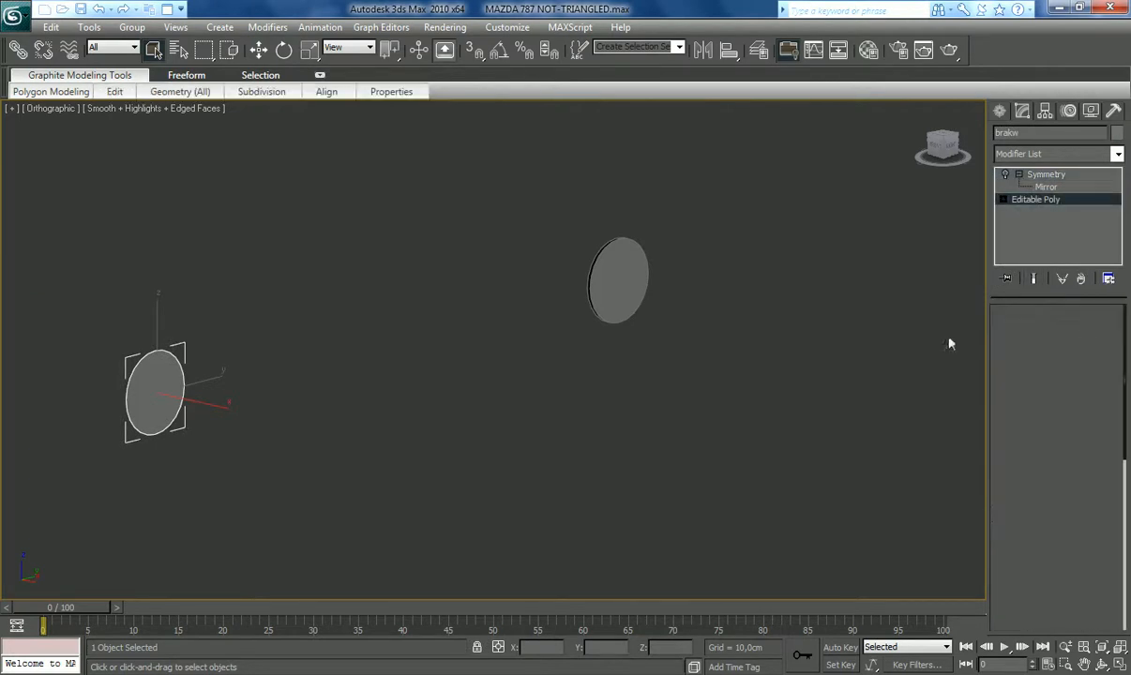
{"action": "left_click", "coordinate": [163, 383]}
{"action": "left_click", "coordinate": [1117, 154]}
{"action": "scroll", "coordinate": [1050, 421], "scroll_direction": "down", "scroll_amount": 10}
{"action": "left_click", "coordinate": [1031, 534]}
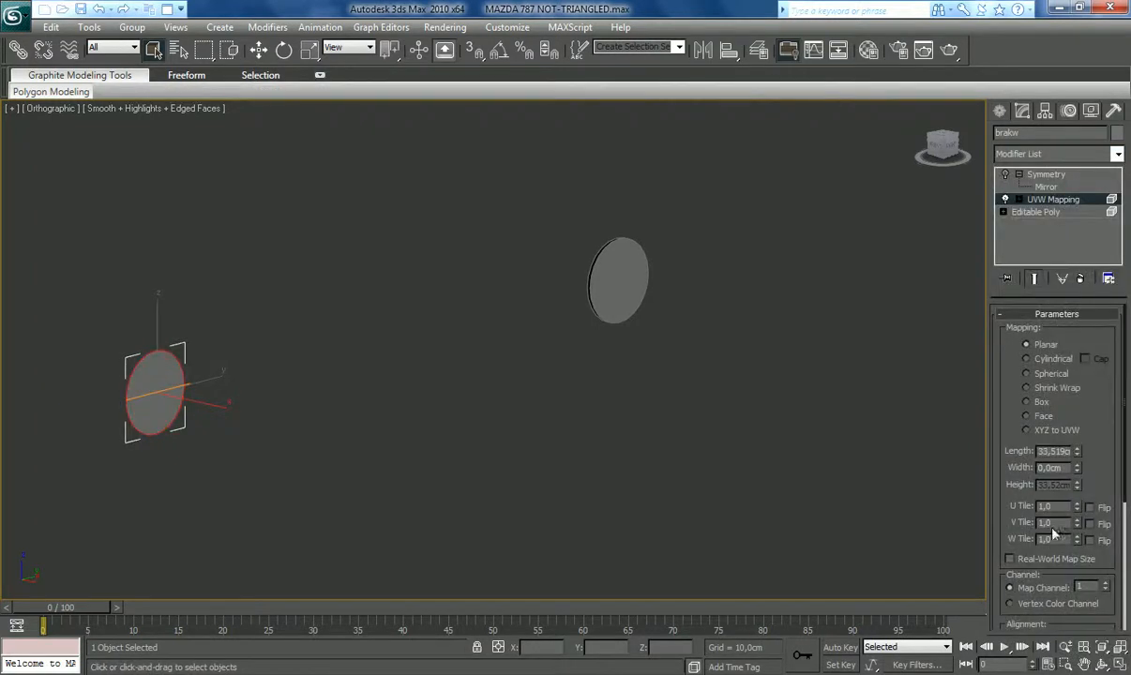
Step: Align the planar mapping to the X axis, fit it to the brake disc and collapse it into the Editable Poly
{"action": "scroll", "coordinate": [1086, 416], "scroll_direction": "down", "scroll_amount": 3}
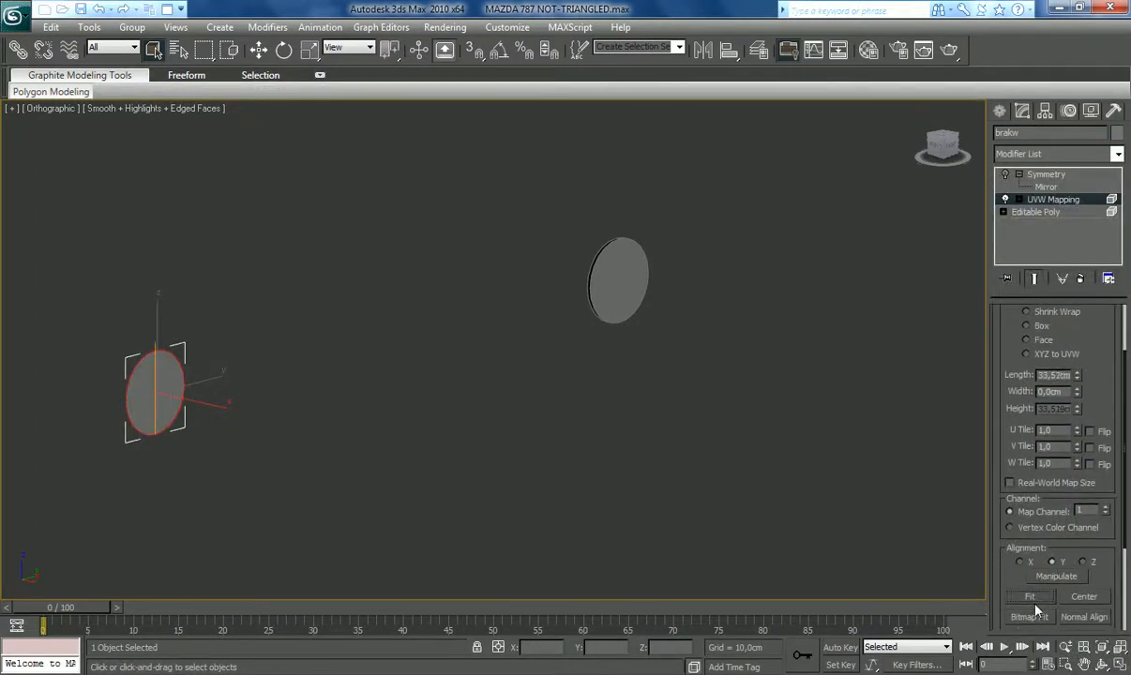
{"action": "left_click", "coordinate": [1028, 597]}
{"action": "right_click", "coordinate": [1031, 200]}
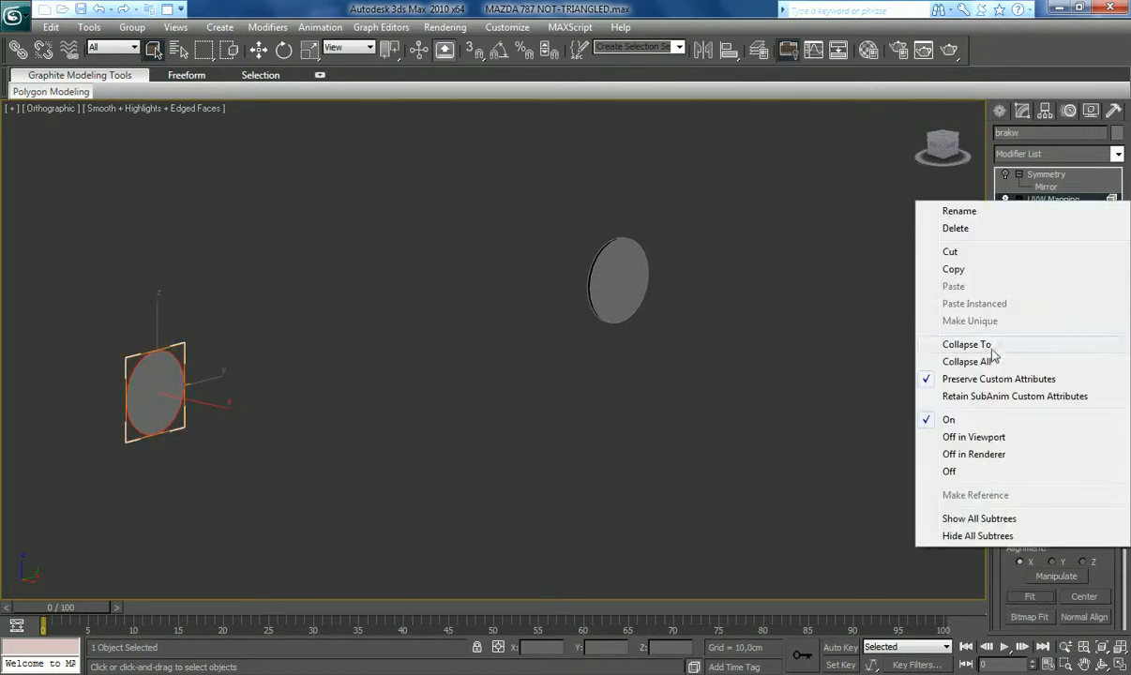
{"action": "left_click", "coordinate": [939, 343]}
{"action": "left_click", "coordinate": [1050, 201]}
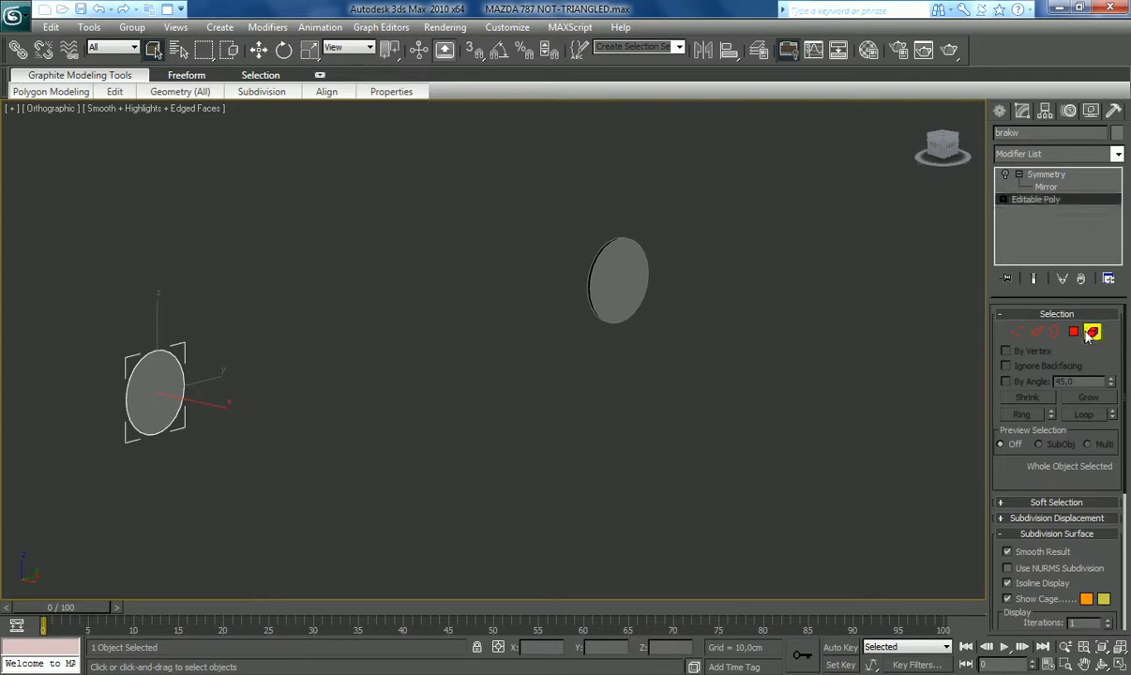
Step: Select the brakw disc element, set its material ID, and collapse the Symmetry modifier into the Editable Poly
{"action": "left_click", "coordinate": [1093, 332]}
{"action": "left_click", "coordinate": [1057, 534]}
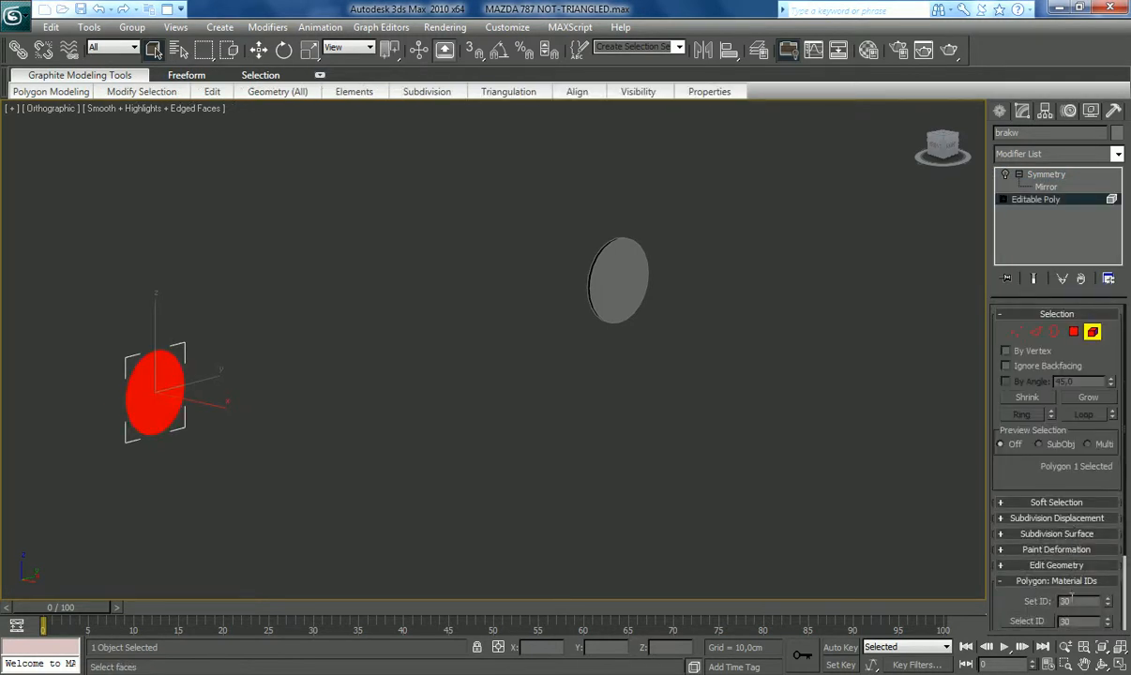
{"action": "left_click", "coordinate": [1083, 663]}
{"action": "left_click_drag", "start_coordinate": [520, 355], "coordinate": [700, 362]}
{"action": "scroll", "coordinate": [653, 380], "scroll_direction": "down", "scroll_amount": 2}
{"action": "left_click", "coordinate": [1090, 332]}
{"action": "left_click", "coordinate": [1043, 186]}
{"action": "right_click", "coordinate": [1037, 176]}
{"action": "left_click", "coordinate": [1037, 318]}
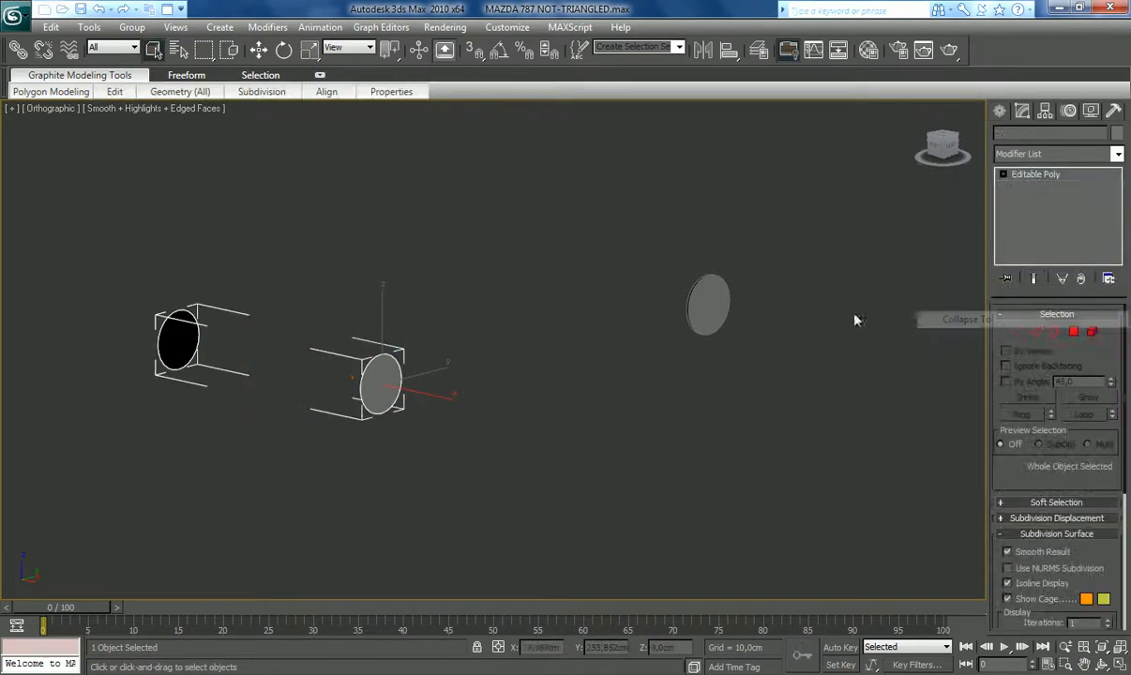
Step: Select the front element of the brakes object in its Editable Poly, beneath Symmetry, and apply a UVW Map modifier
{"action": "left_click", "coordinate": [710, 293]}
{"action": "left_click", "coordinate": [1055, 200]}
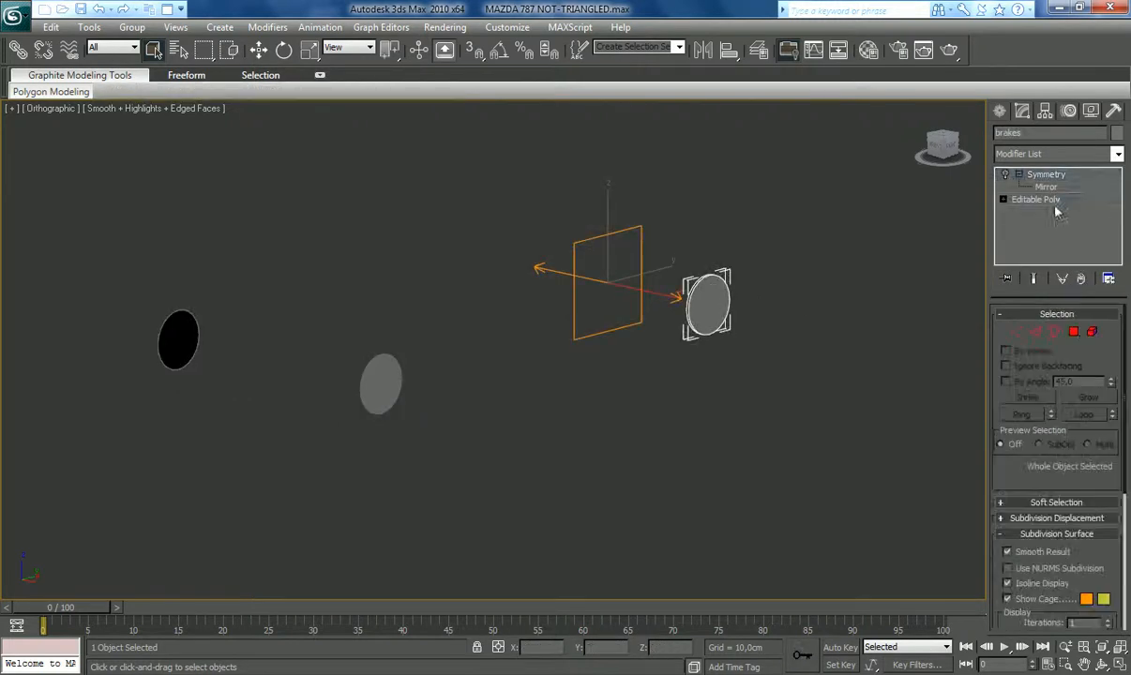
{"action": "left_click", "coordinate": [1092, 332]}
{"action": "left_click_drag", "start_coordinate": [786, 206], "coordinate": [608, 379]}
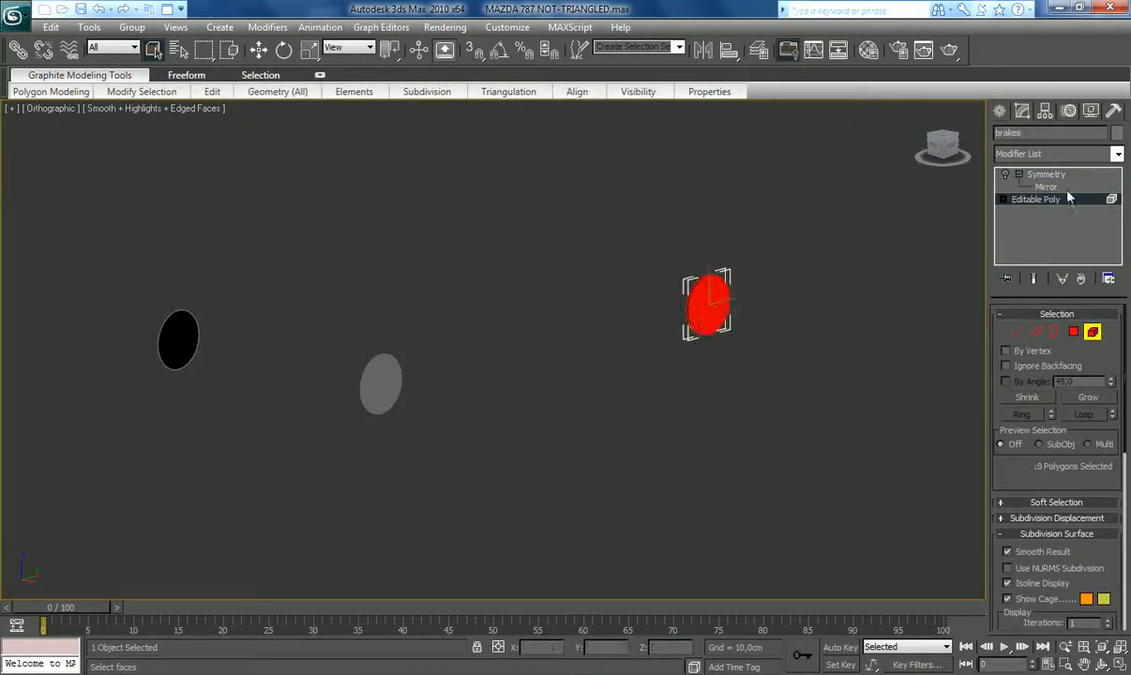
{"action": "left_click", "coordinate": [1116, 154]}
{"action": "left_click_drag", "start_coordinate": [1118, 272], "coordinate": [1125, 586]}
{"action": "left_click", "coordinate": [1026, 535]}
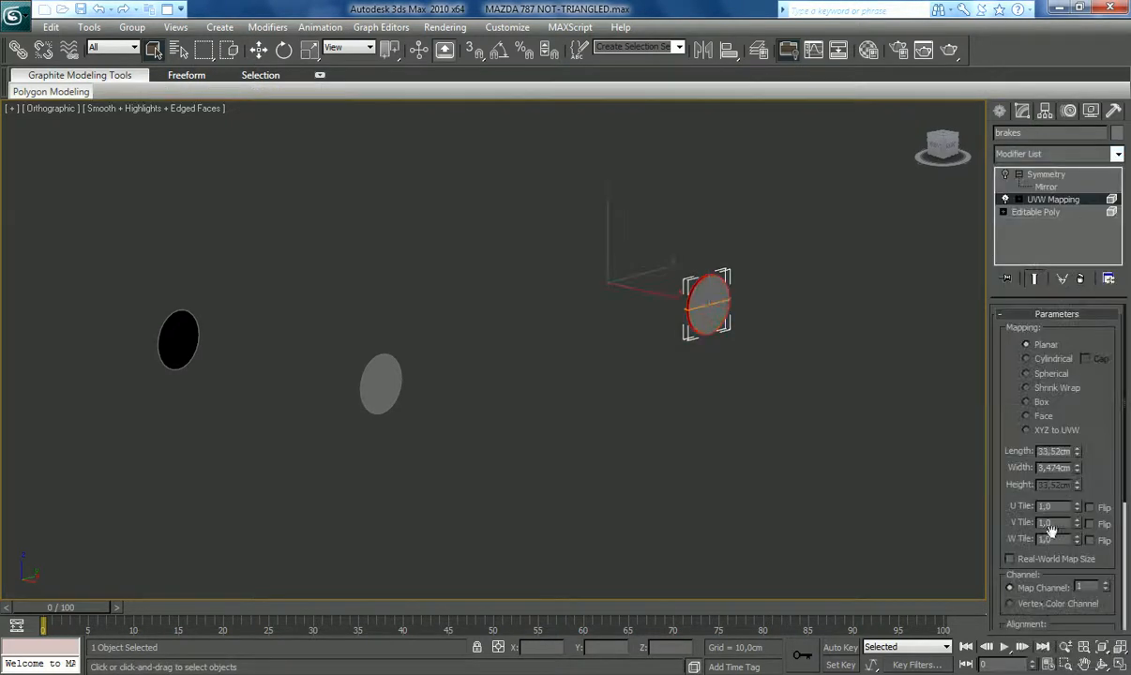
Step: Align the planar mapping to the X axis, fit it to the brakes element, and collapse it into the Editable Poly
{"action": "scroll", "coordinate": [1101, 451], "scroll_direction": "down", "scroll_amount": 2}
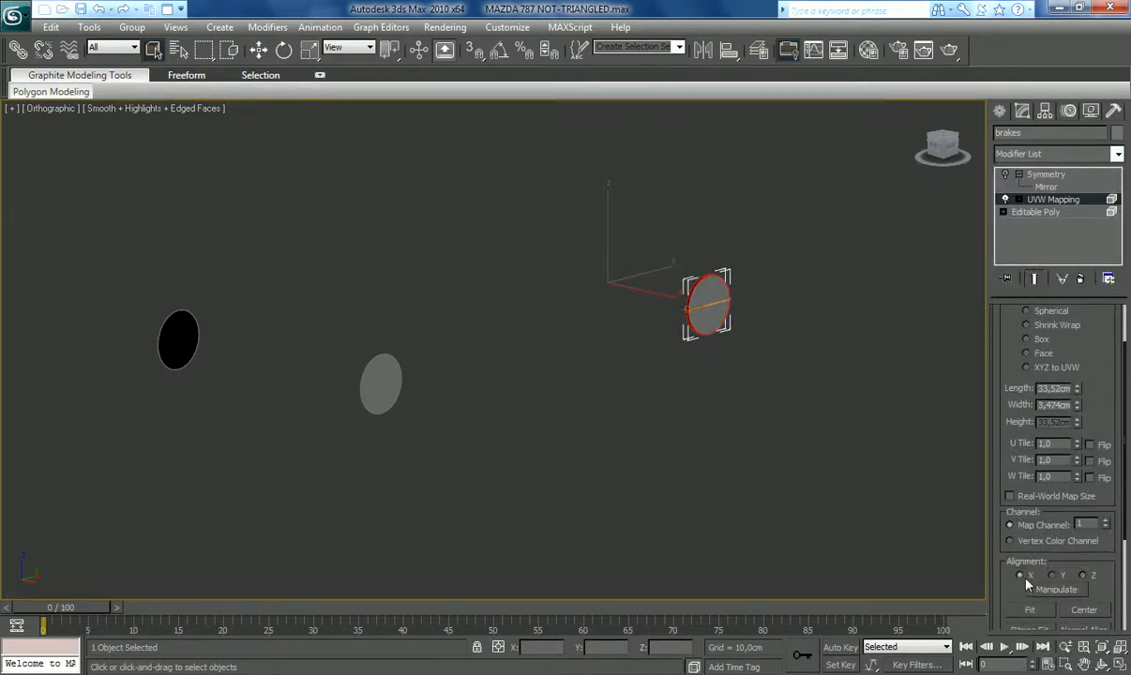
{"action": "right_click", "coordinate": [1085, 203]}
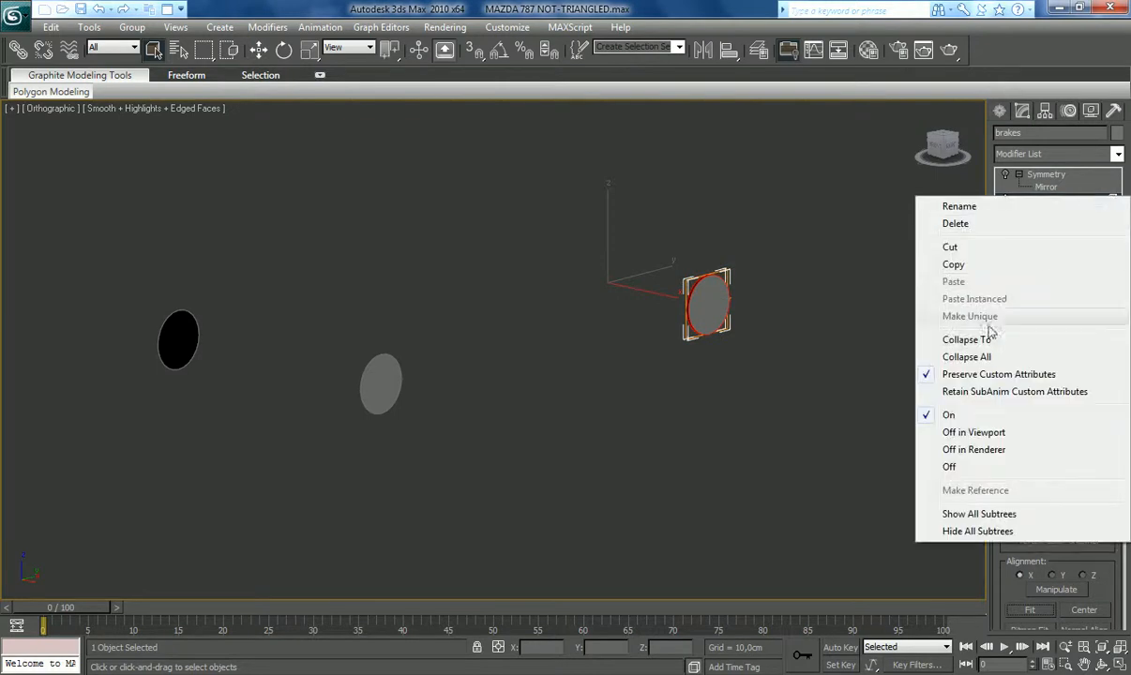
{"action": "left_click", "coordinate": [937, 324]}
Step: Assign material ID 11 (RIMS) to the mapped front element of the brakes object
{"action": "left_click", "coordinate": [1038, 199]}
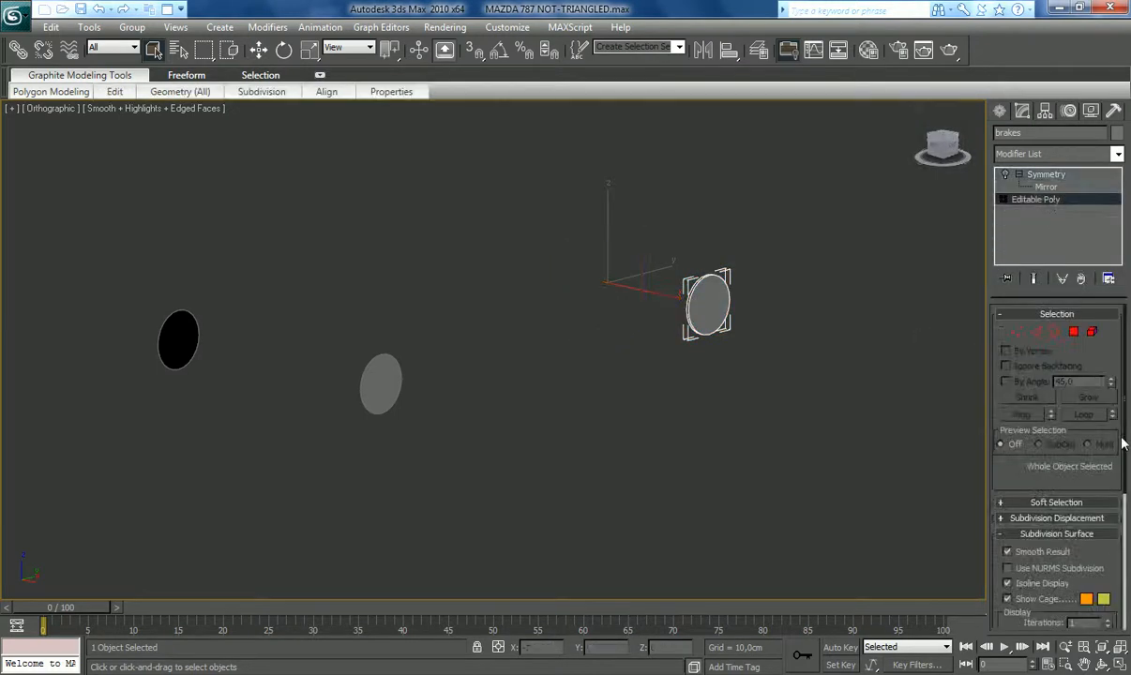
{"action": "left_click", "coordinate": [1092, 332]}
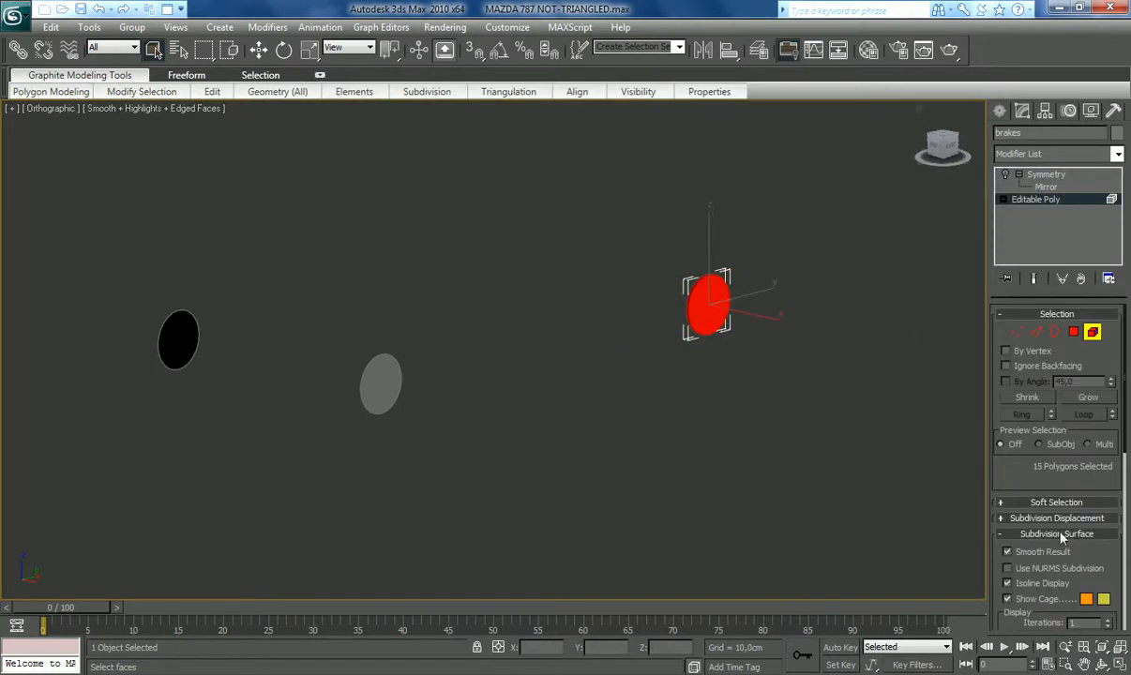
{"action": "left_click", "coordinate": [1064, 534]}
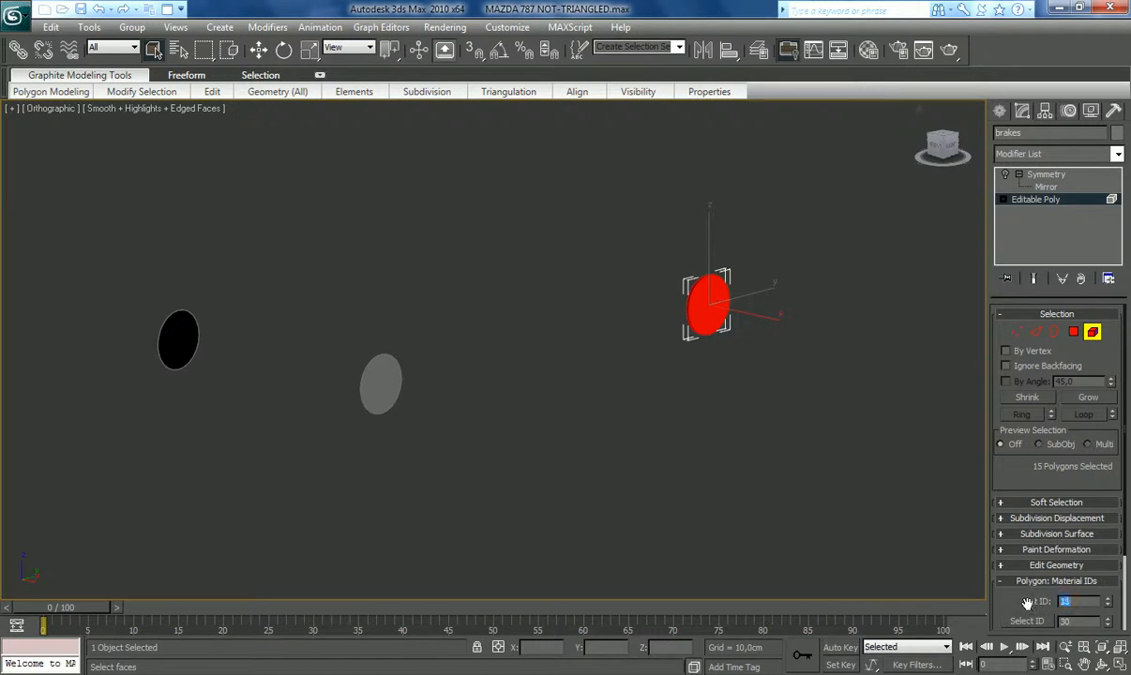
{"action": "scroll", "coordinate": [1100, 487], "scroll_direction": "down", "scroll_amount": 2}
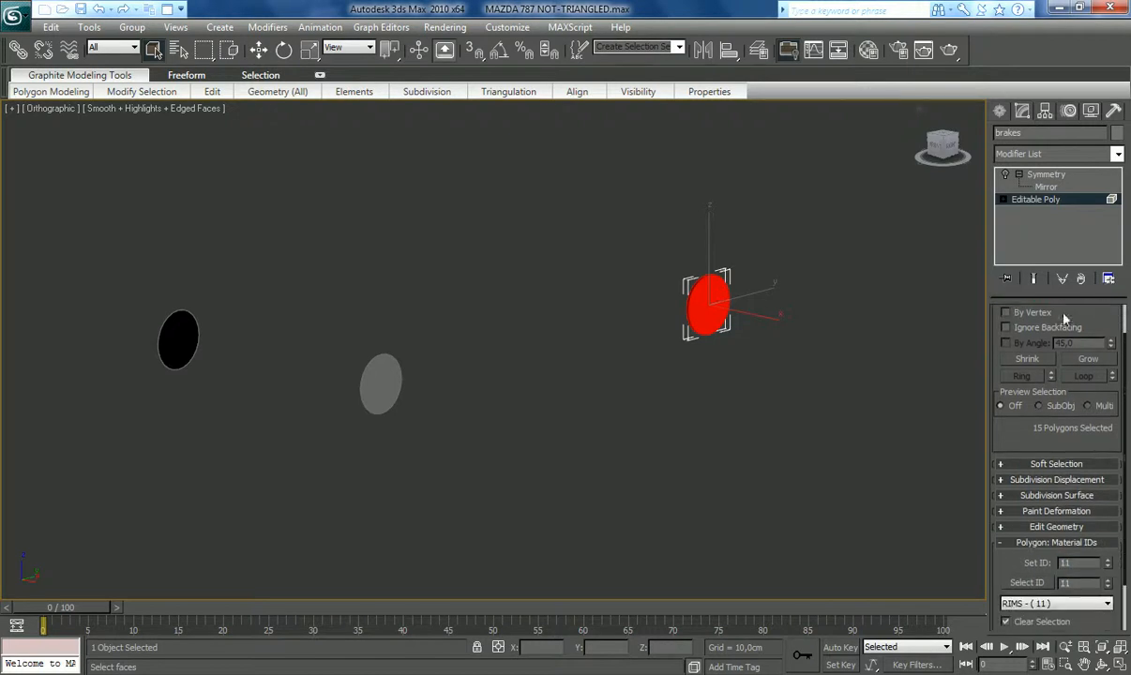
Step: Select the element on the back side of the brakes disc and assign it material ID 5 (CHASIS)
{"action": "left_click", "coordinate": [929, 138]}
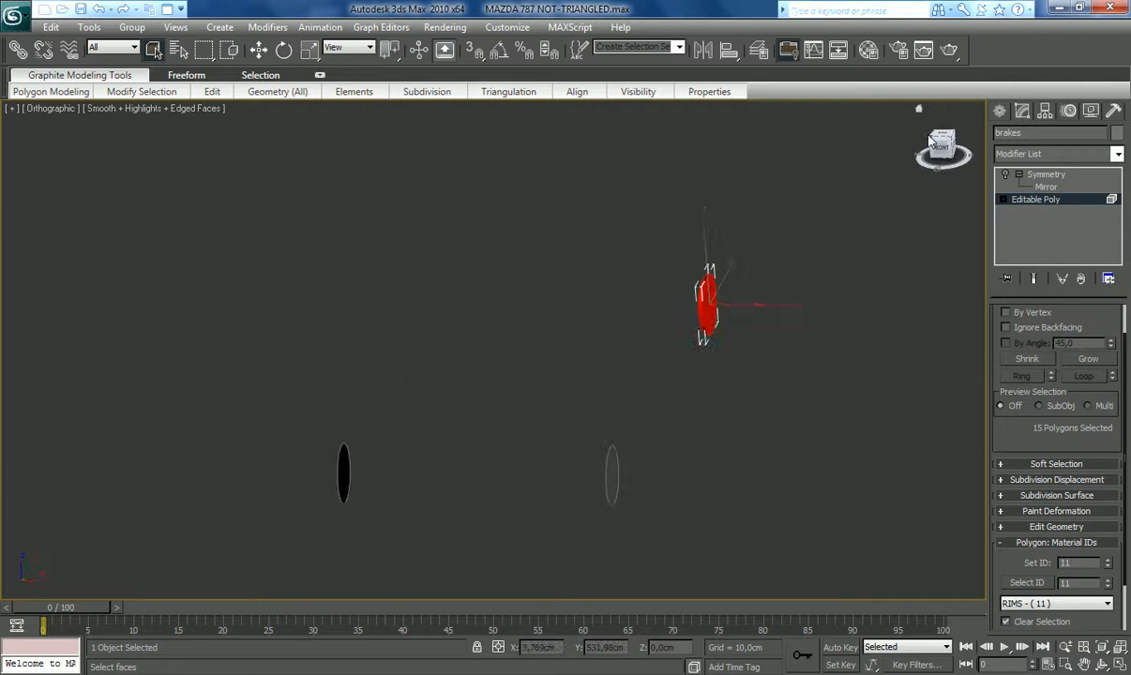
{"action": "left_click", "coordinate": [702, 307]}
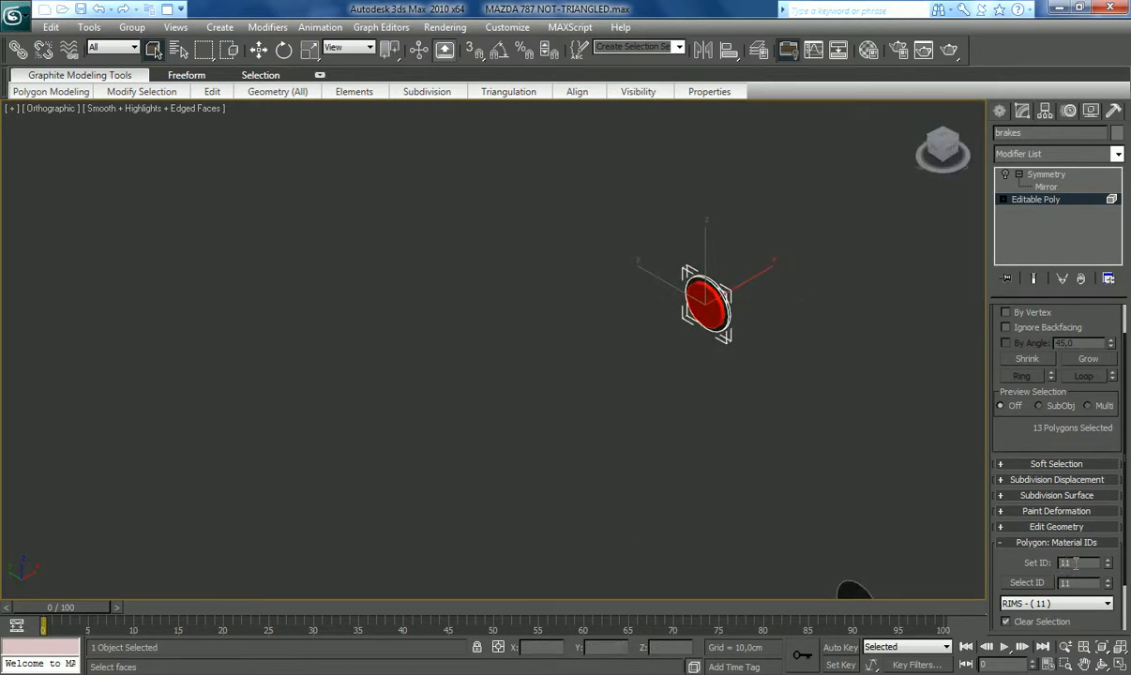
{"action": "type", "text": "5"}
{"action": "key", "text": "Return"}
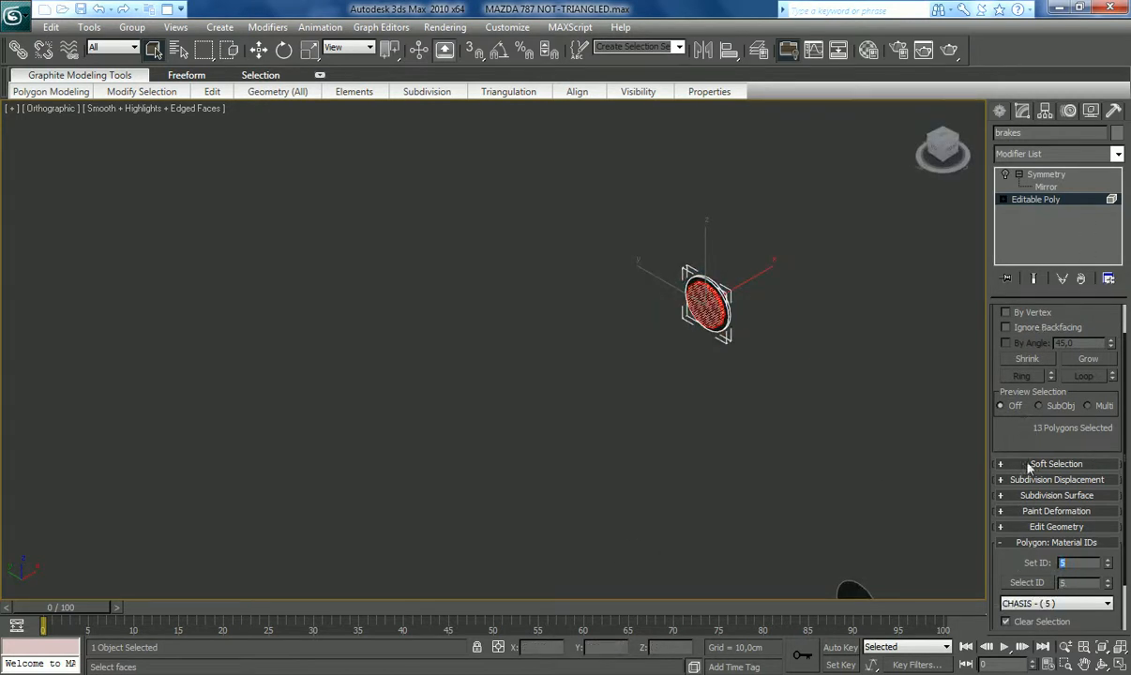
Step: Apply an Unwrap UVW modifier to the brakes Editable Poly and show only the material ID 5 faces in the UV editor
{"action": "left_click", "coordinate": [1036, 200]}
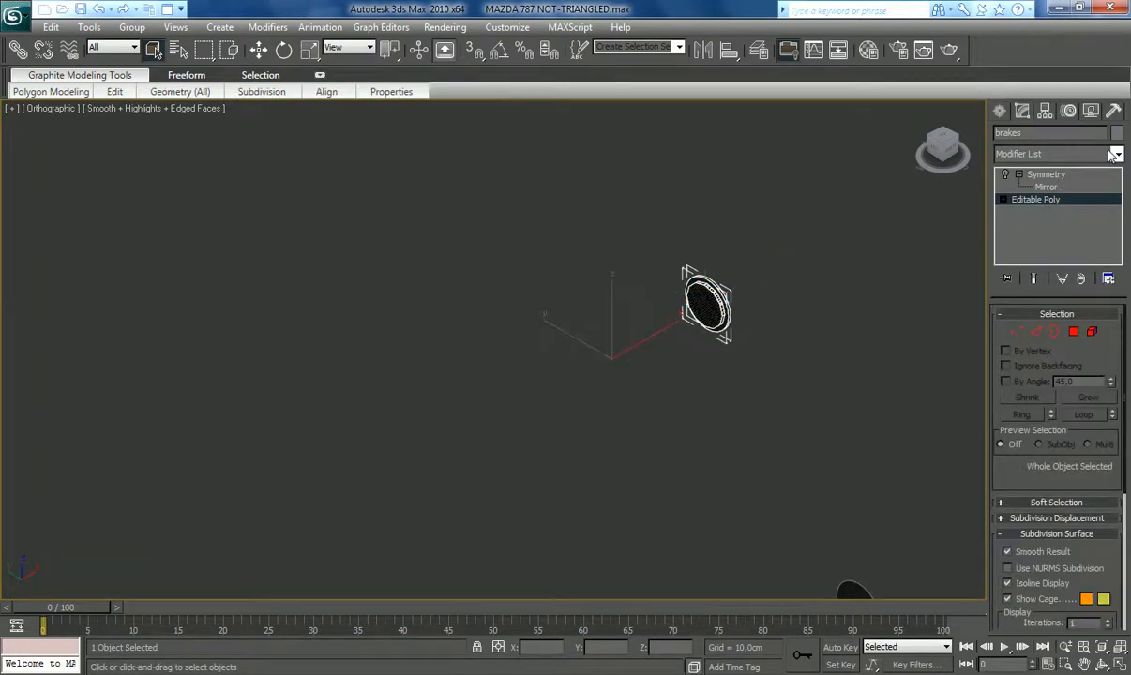
{"action": "left_click", "coordinate": [1058, 154]}
{"action": "scroll", "coordinate": [1050, 375], "scroll_direction": "down", "scroll_amount": 15}
{"action": "left_click", "coordinate": [1066, 523]}
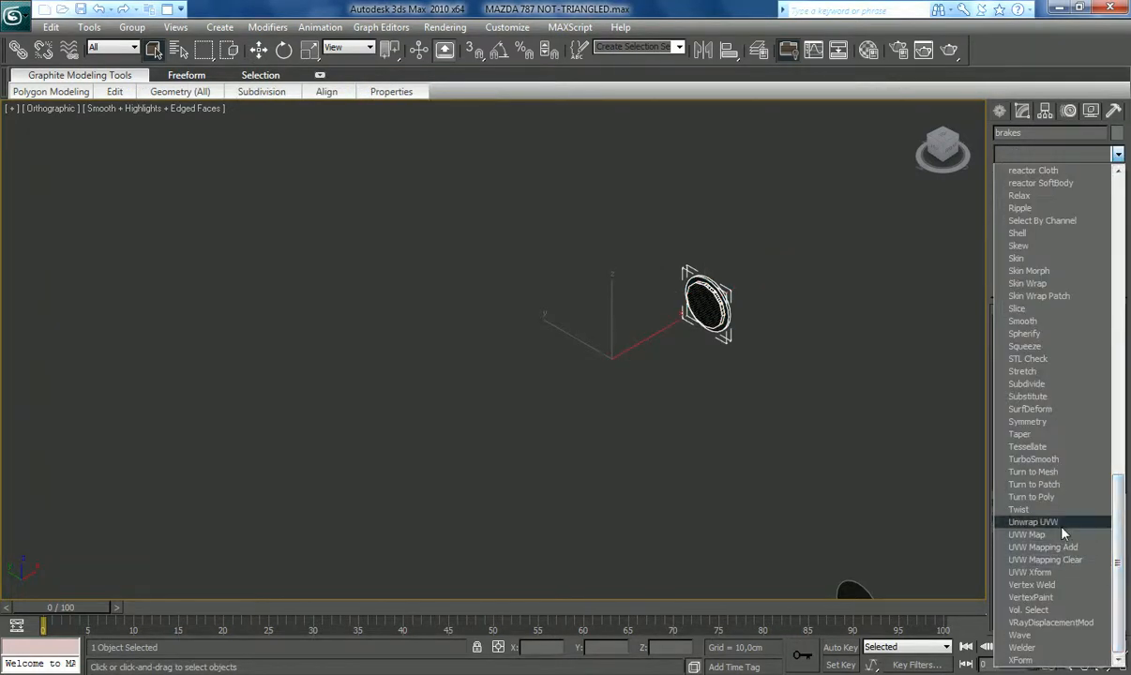
{"action": "left_click", "coordinate": [74, 663]}
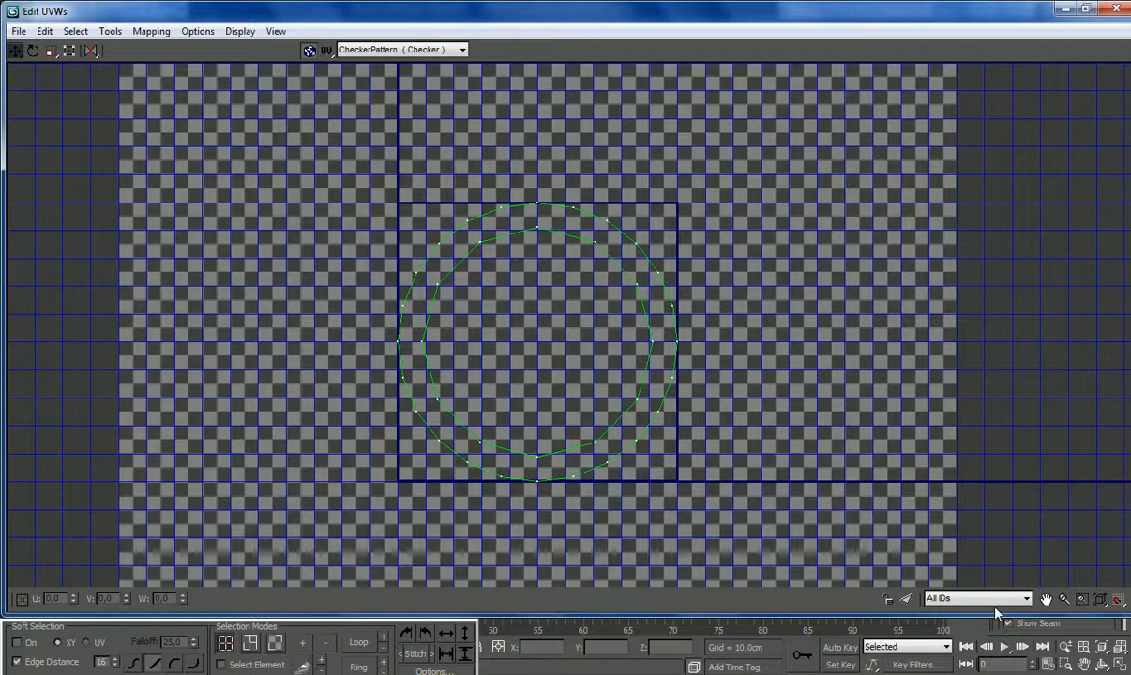
{"action": "left_click", "coordinate": [994, 601]}
{"action": "left_click", "coordinate": [974, 635]}
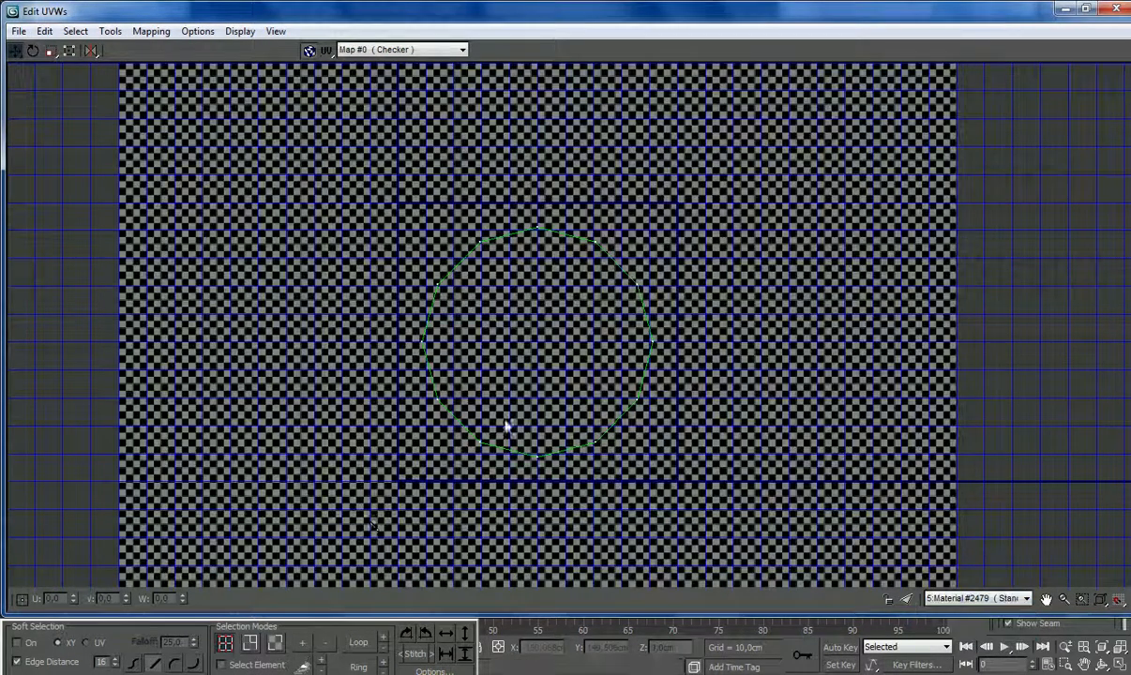
Step: Scale the round back face's UVs down slightly and move the whole material ID 5 shell outside the checker area
{"action": "left_click", "coordinate": [275, 643]}
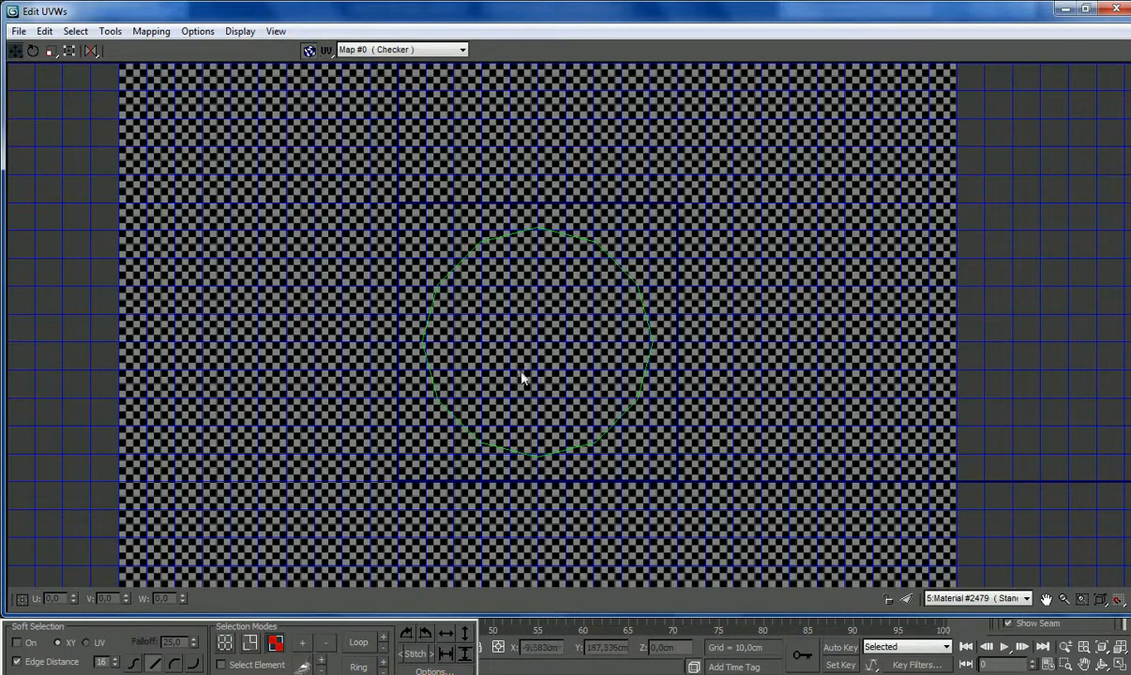
{"action": "left_click", "coordinate": [1065, 8]}
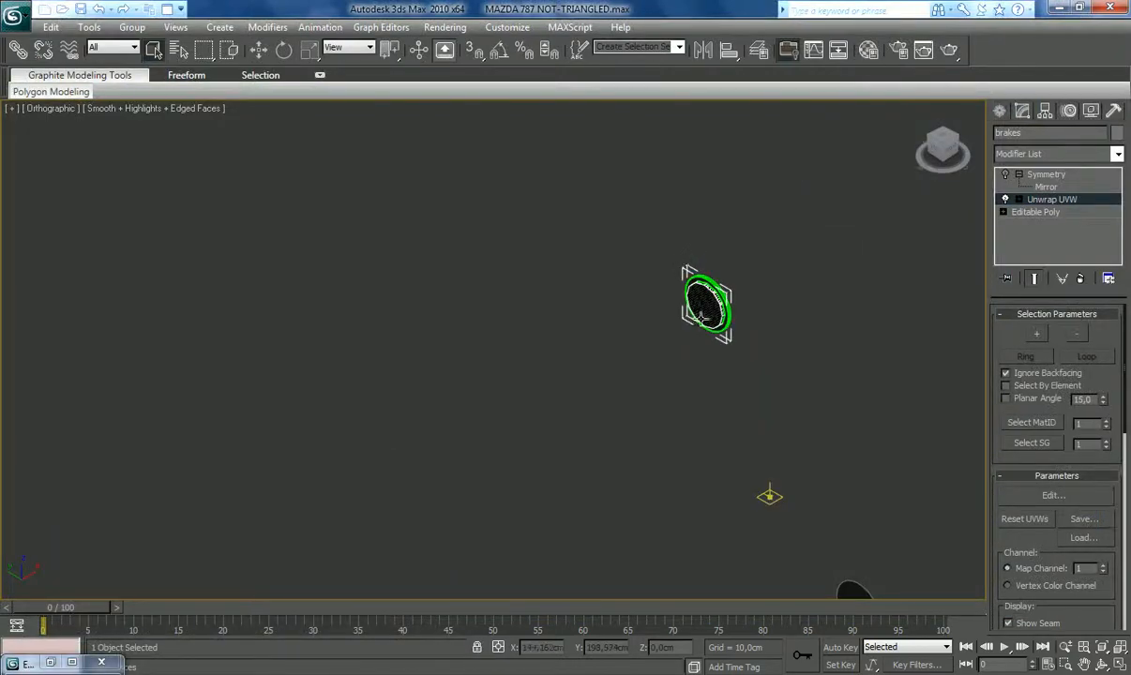
{"action": "left_click", "coordinate": [72, 662]}
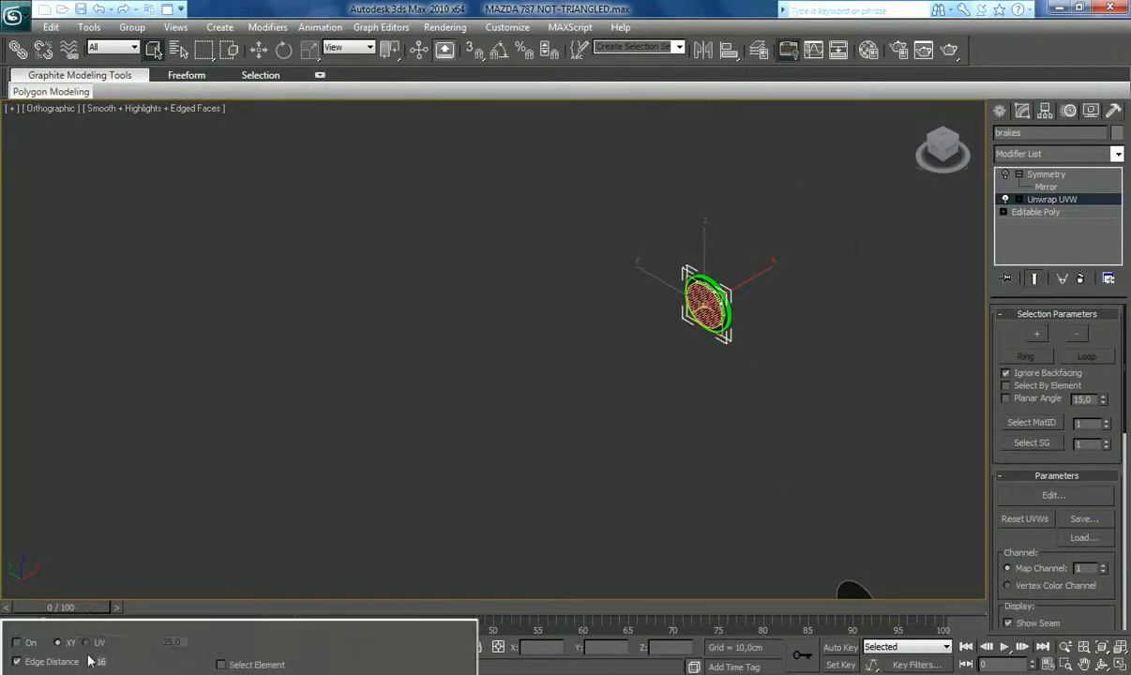
{"action": "left_click", "coordinate": [51, 50]}
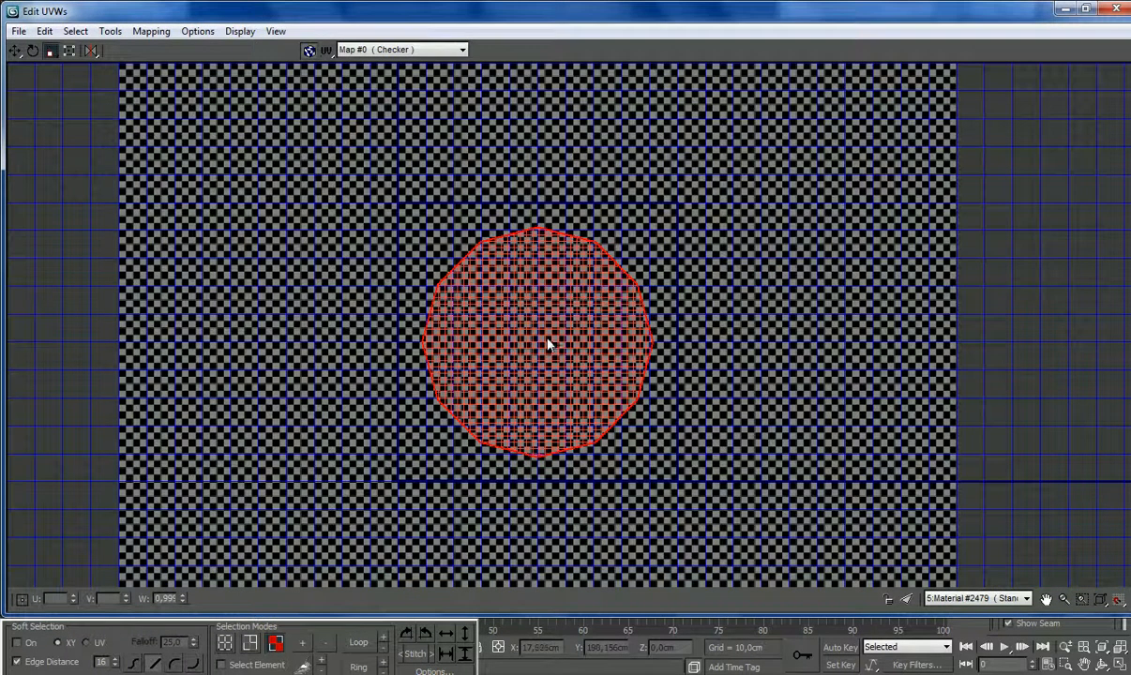
{"action": "left_click", "coordinate": [853, 338]}
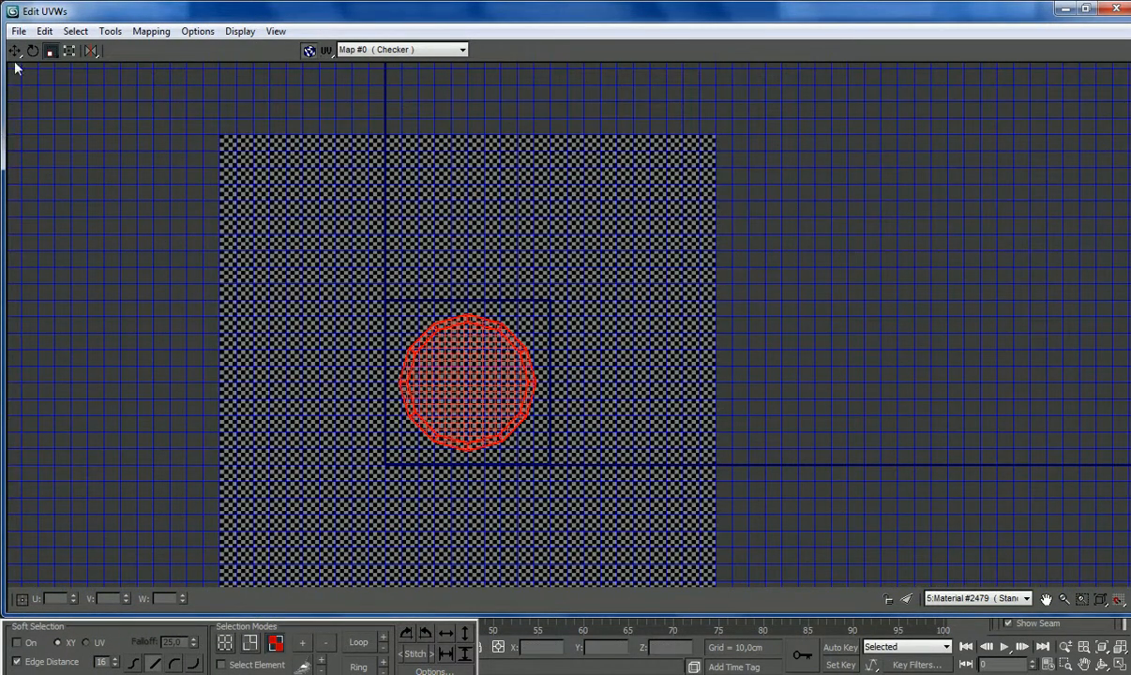
{"action": "left_click", "coordinate": [14, 53]}
{"action": "left_click_drag", "start_coordinate": [452, 417], "coordinate": [795, 455]}
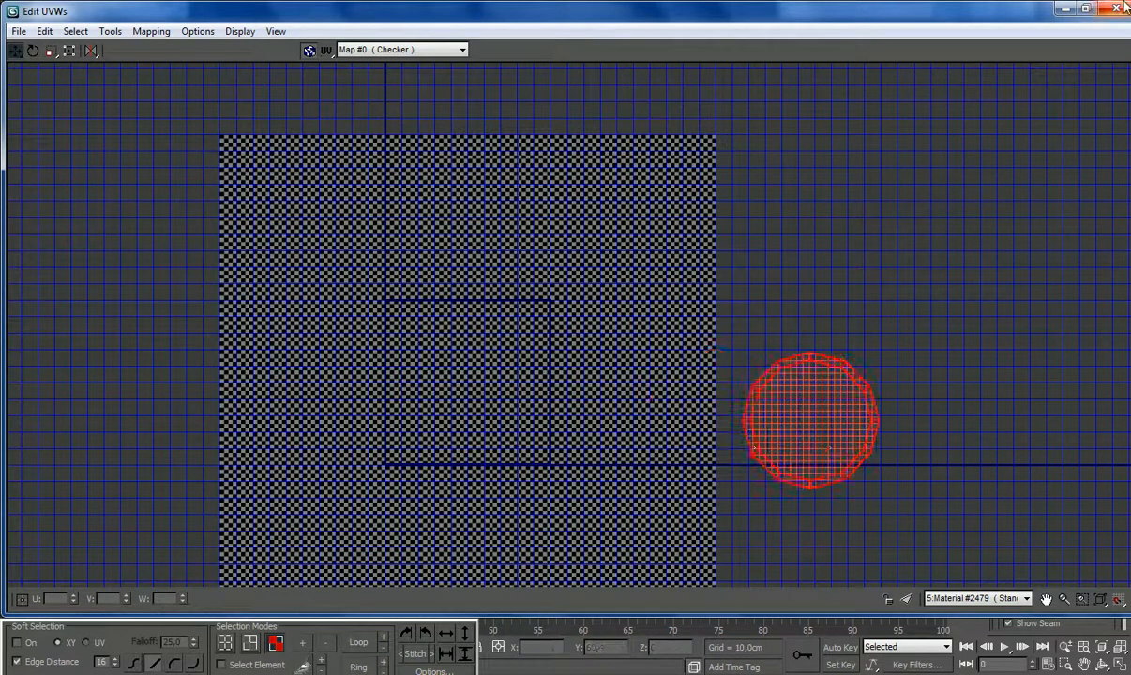
Step: Collapse the Unwrap UVW modifier on the brakes object, and collapse its Symmetry modifier into the Editable Poly
{"action": "left_click", "coordinate": [1063, 8]}
{"action": "right_click", "coordinate": [1059, 210]}
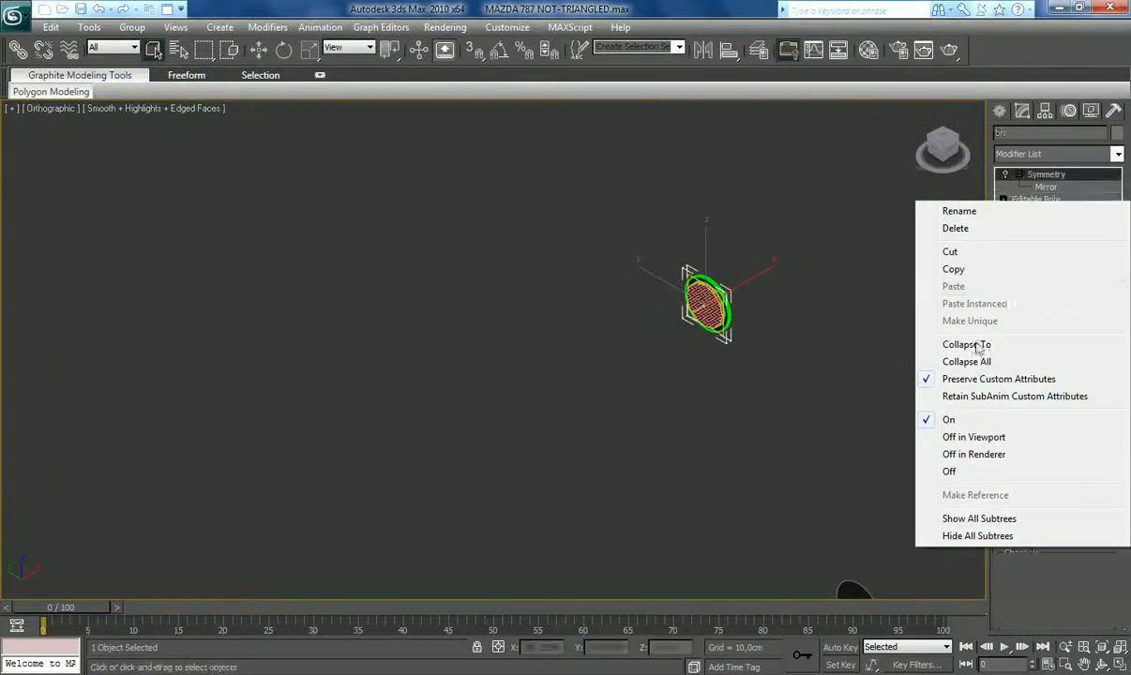
{"action": "left_click", "coordinate": [947, 345]}
{"action": "left_click", "coordinate": [1004, 174]}
{"action": "right_click", "coordinate": [1047, 176]}
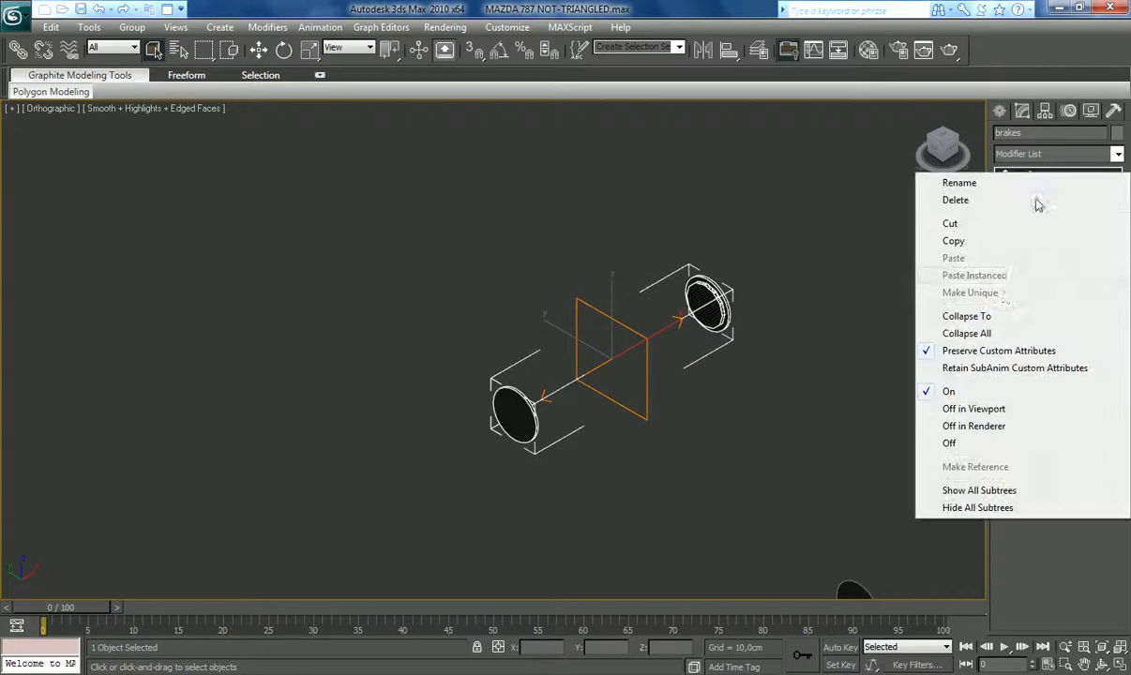
{"action": "left_click", "coordinate": [929, 315]}
Step: Attach the brakw discs to the brakes object and finish with the Move tool active
{"action": "left_click", "coordinate": [1103, 647]}
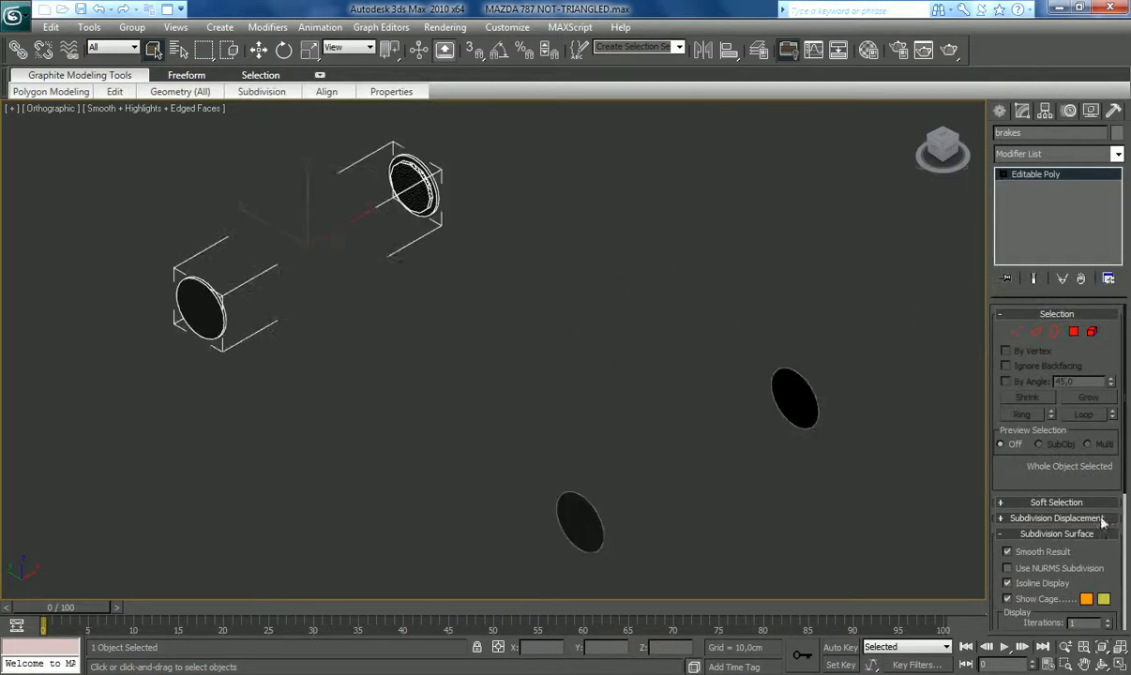
{"action": "left_click", "coordinate": [1057, 534]}
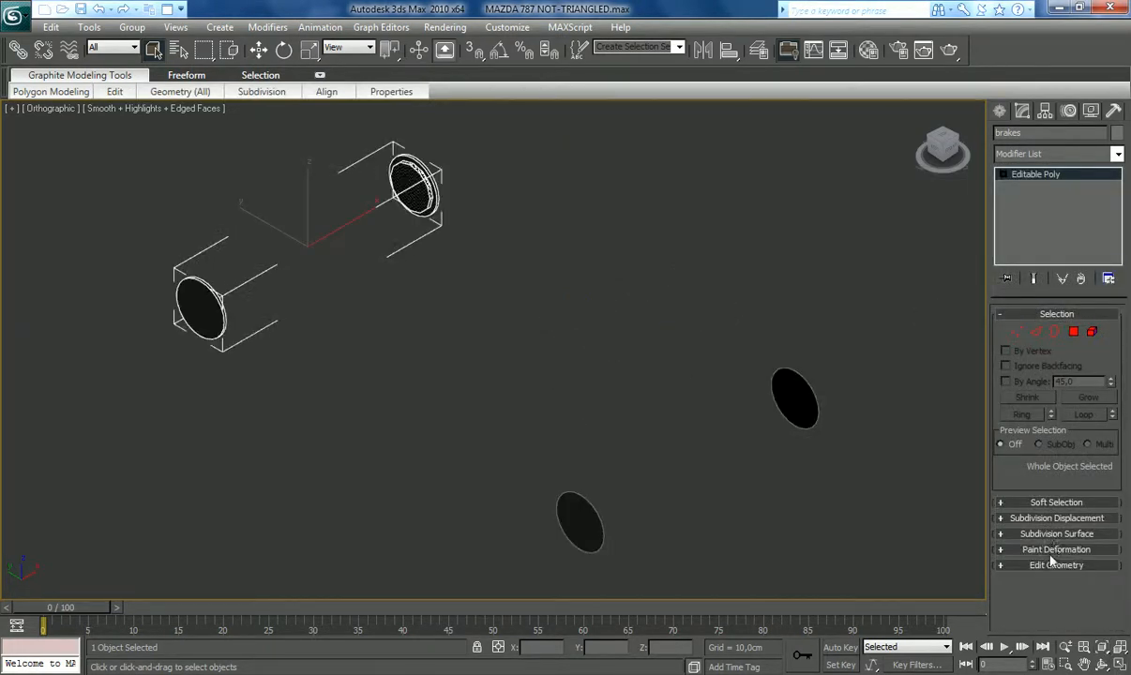
{"action": "scroll", "coordinate": [990, 525], "scroll_direction": "down", "scroll_amount": 5}
{"action": "left_click", "coordinate": [1020, 427]}
{"action": "left_click", "coordinate": [810, 411]}
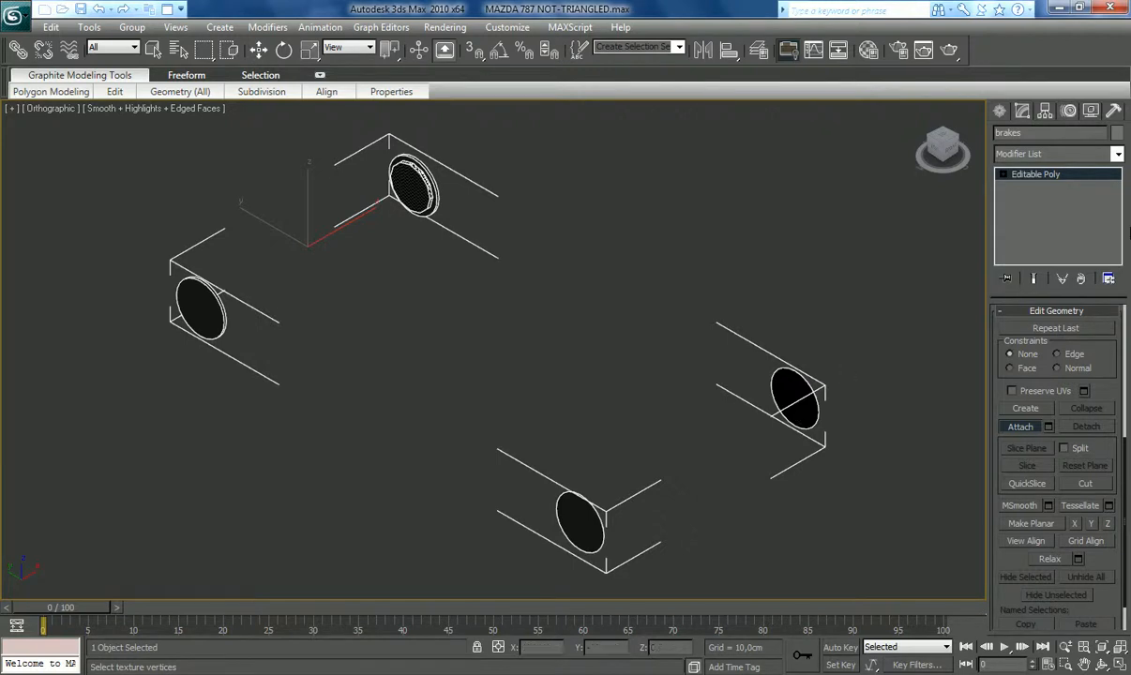
{"action": "key", "text": "w"}
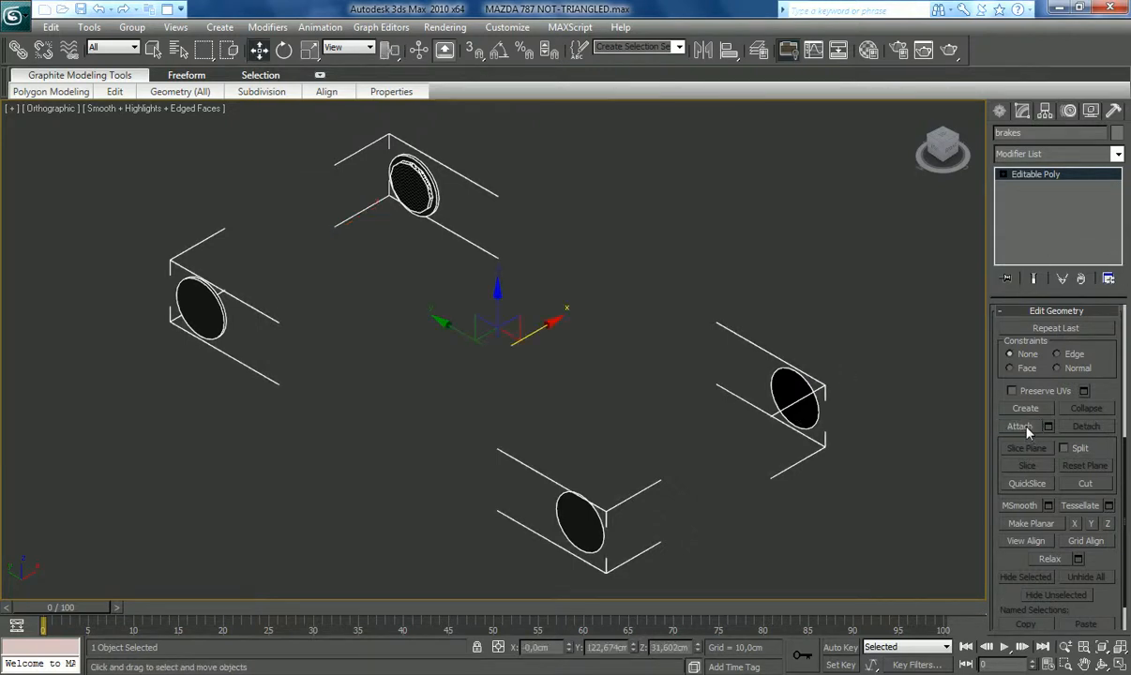
Step: Unhide the RIMS and CAP objects in the default layer and clear the selection
{"action": "left_click", "coordinate": [759, 51]}
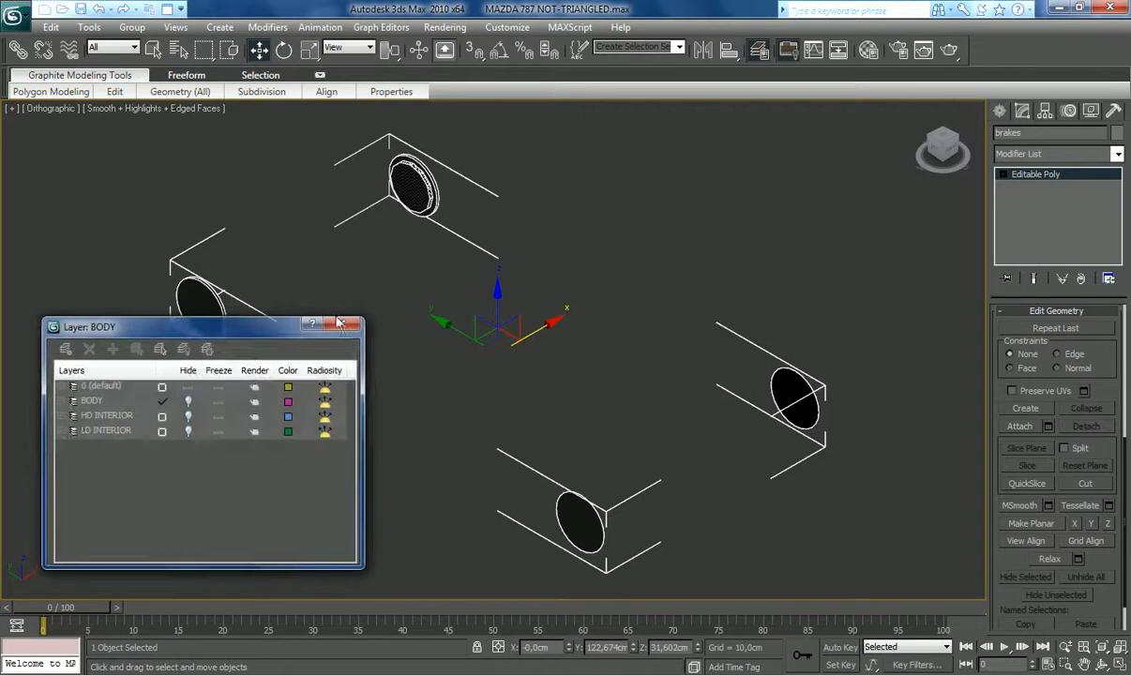
{"action": "left_click", "coordinate": [62, 386]}
{"action": "left_click", "coordinate": [188, 401]}
{"action": "left_click", "coordinate": [188, 416]}
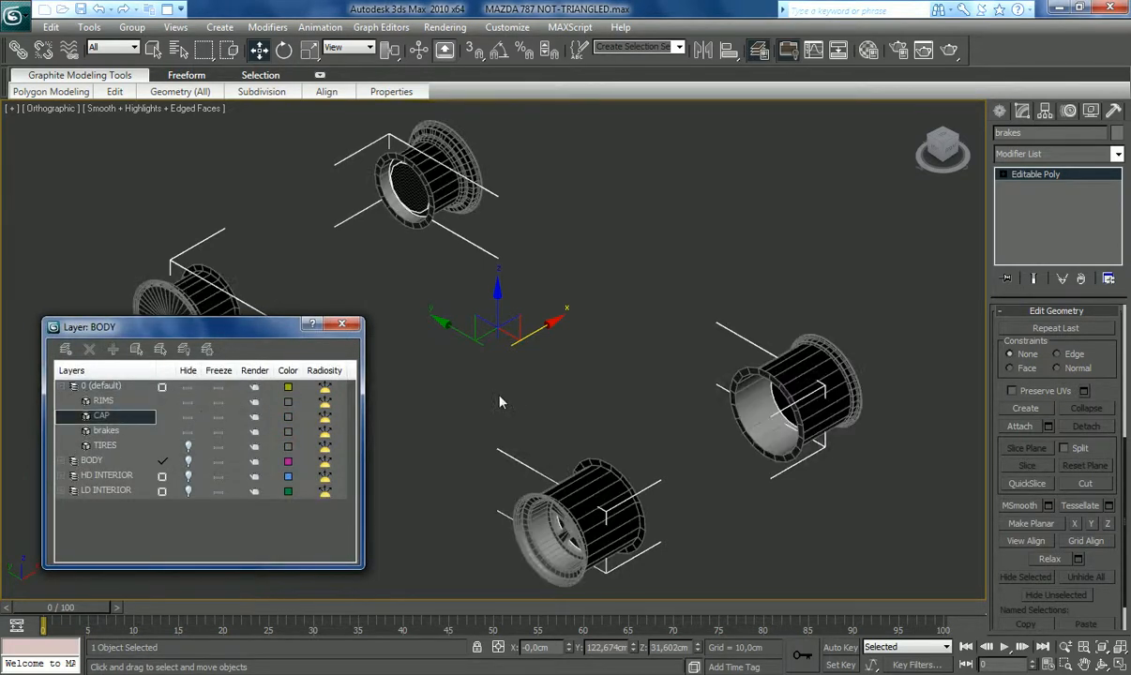
{"action": "left_click", "coordinate": [505, 405]}
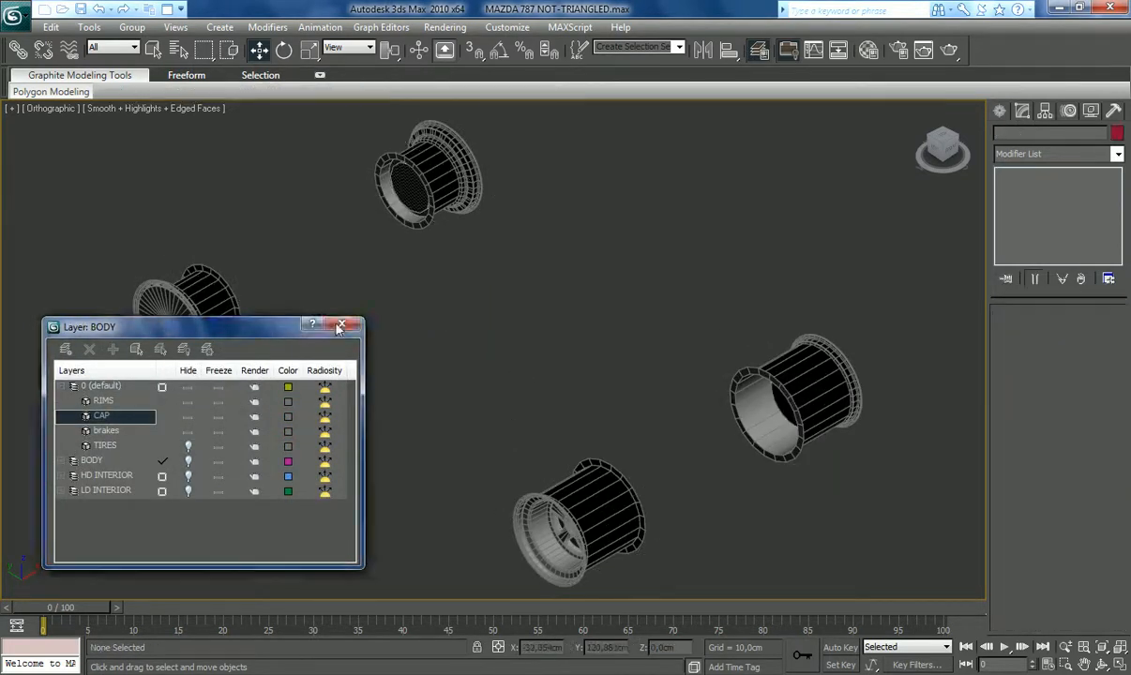
Step: Select the RIMS, CAP and brakes objects together and unhide the TIRES object in the layer list
{"action": "left_click_drag", "start_coordinate": [265, 328], "coordinate": [605, 307]}
{"action": "left_click_drag", "start_coordinate": [51, 234], "coordinate": [310, 386]}
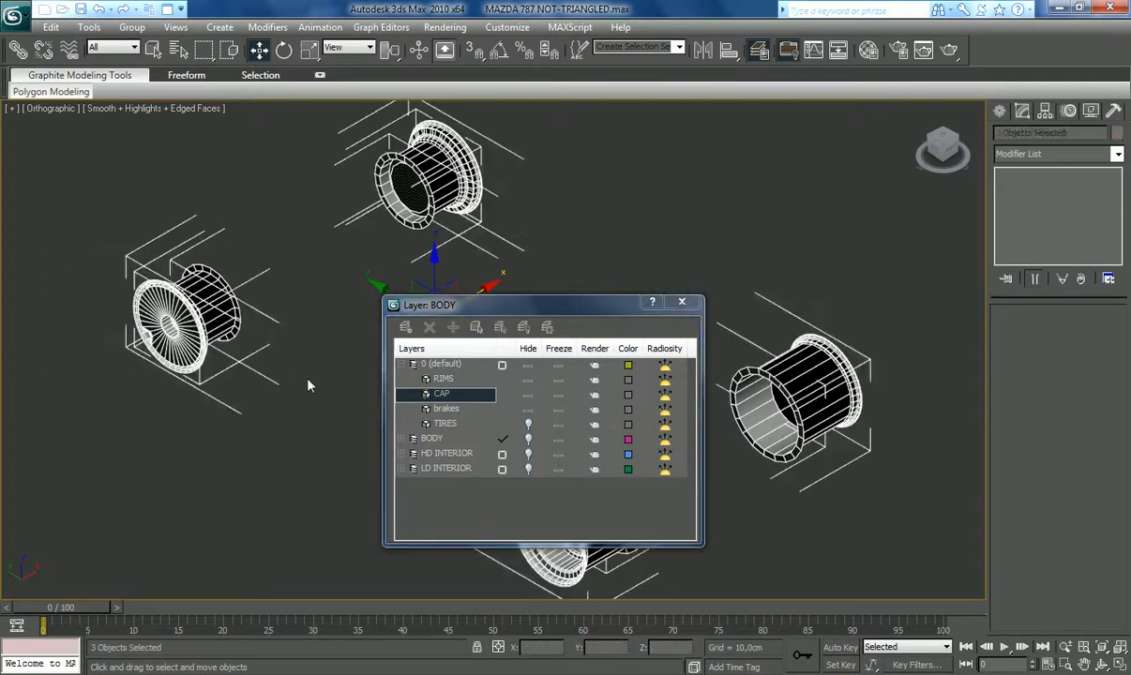
{"action": "left_click", "coordinate": [450, 438]}
{"action": "left_click", "coordinate": [527, 424]}
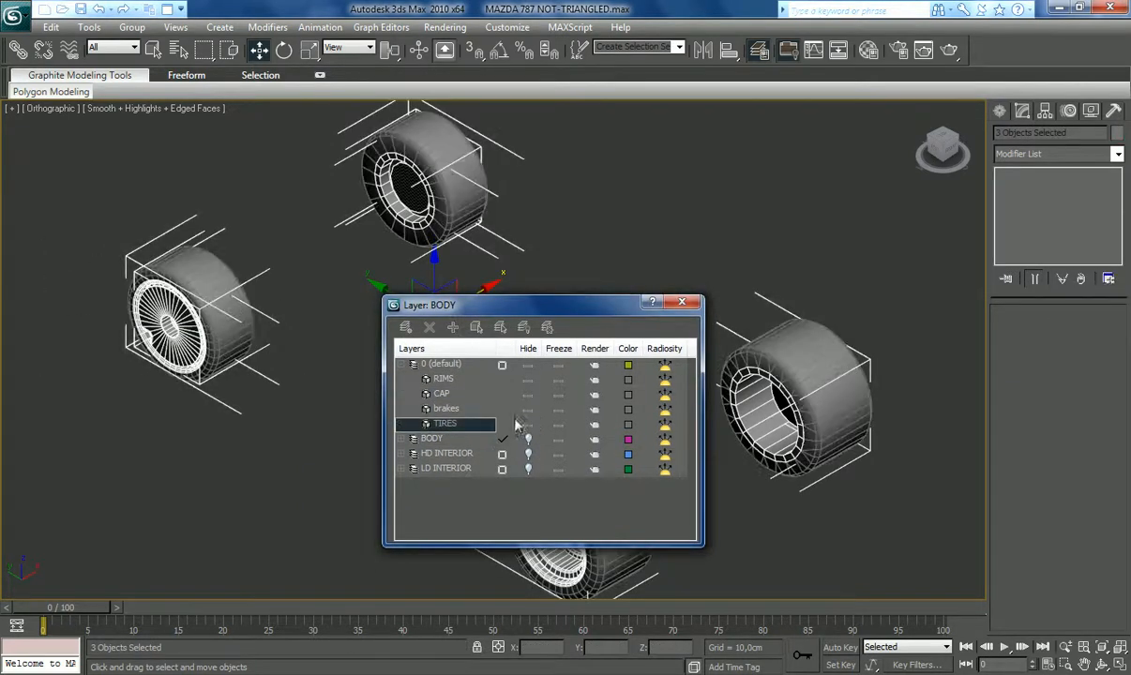
Step: Move the RIMS, CAP, brakes and TIRES objects together into the BODY layer and unhide that layer
{"action": "left_click_drag", "start_coordinate": [55, 207], "coordinate": [323, 439]}
{"action": "left_click", "coordinate": [446, 439]}
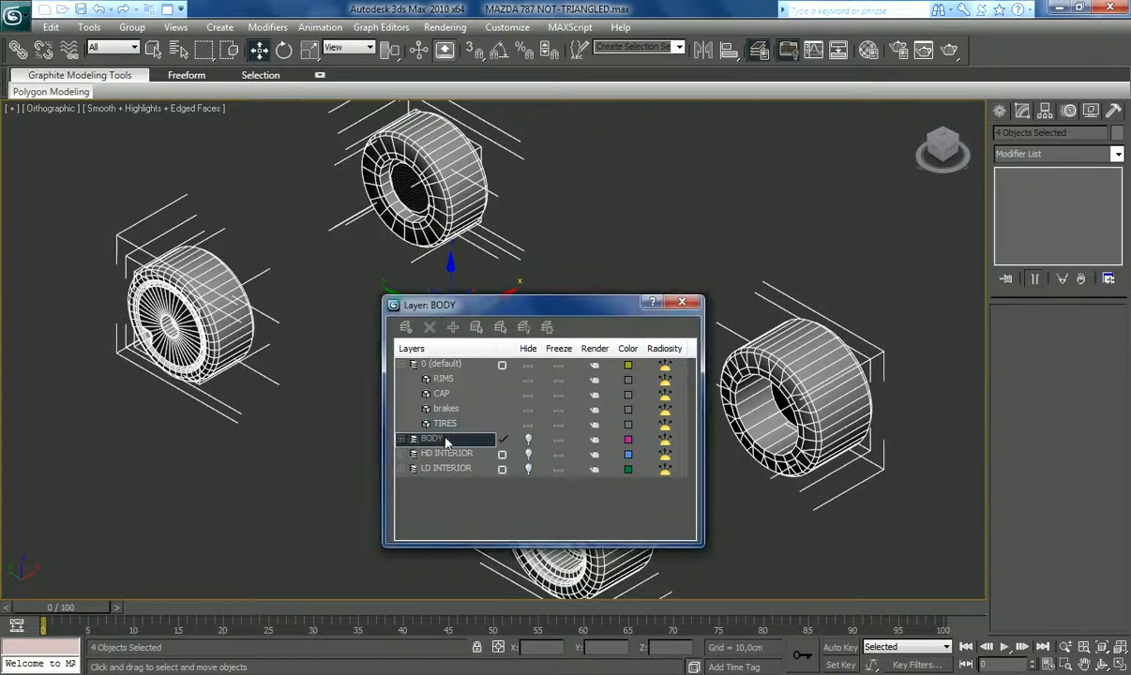
{"action": "left_click", "coordinate": [451, 328]}
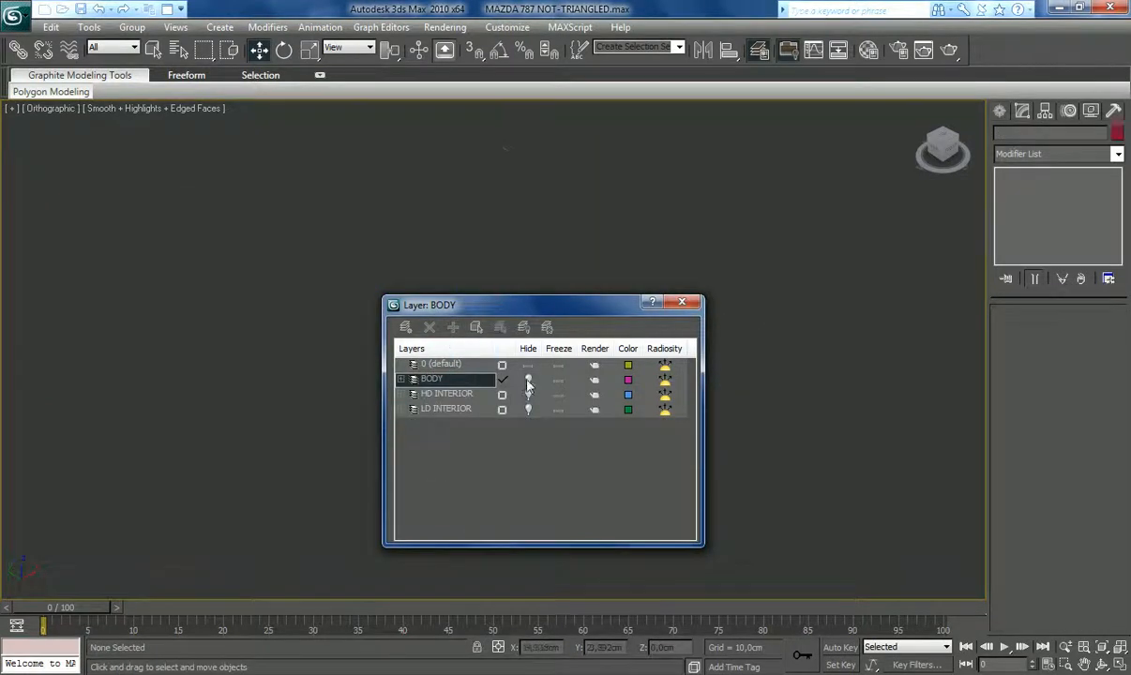
{"action": "left_click", "coordinate": [527, 380]}
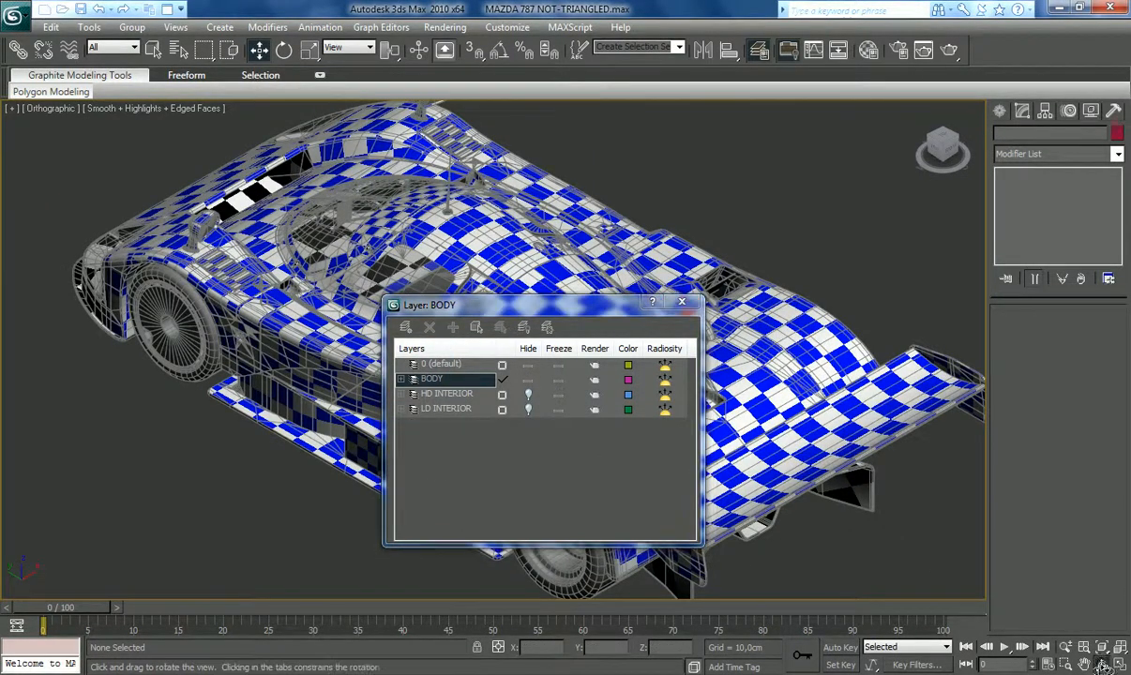
{"action": "left_click", "coordinate": [682, 301]}
Step: Select all visible car objects, apply one shared Unwrap UVW modifier to them and open its UVW editor
{"action": "left_click_drag", "start_coordinate": [486, 469], "coordinate": [509, 431]}
{"action": "left_click", "coordinate": [153, 49]}
{"action": "left_click_drag", "start_coordinate": [49, 139], "coordinate": [818, 514]}
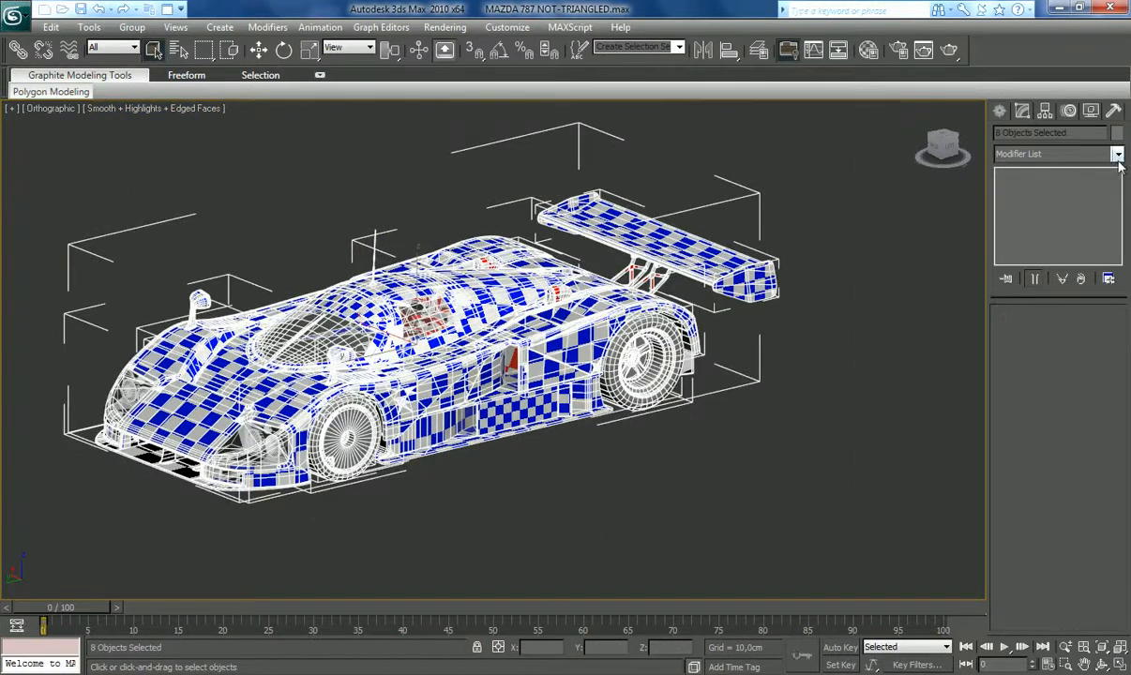
{"action": "left_click", "coordinate": [1118, 155]}
{"action": "scroll", "coordinate": [1059, 375], "scroll_direction": "down", "scroll_amount": 10}
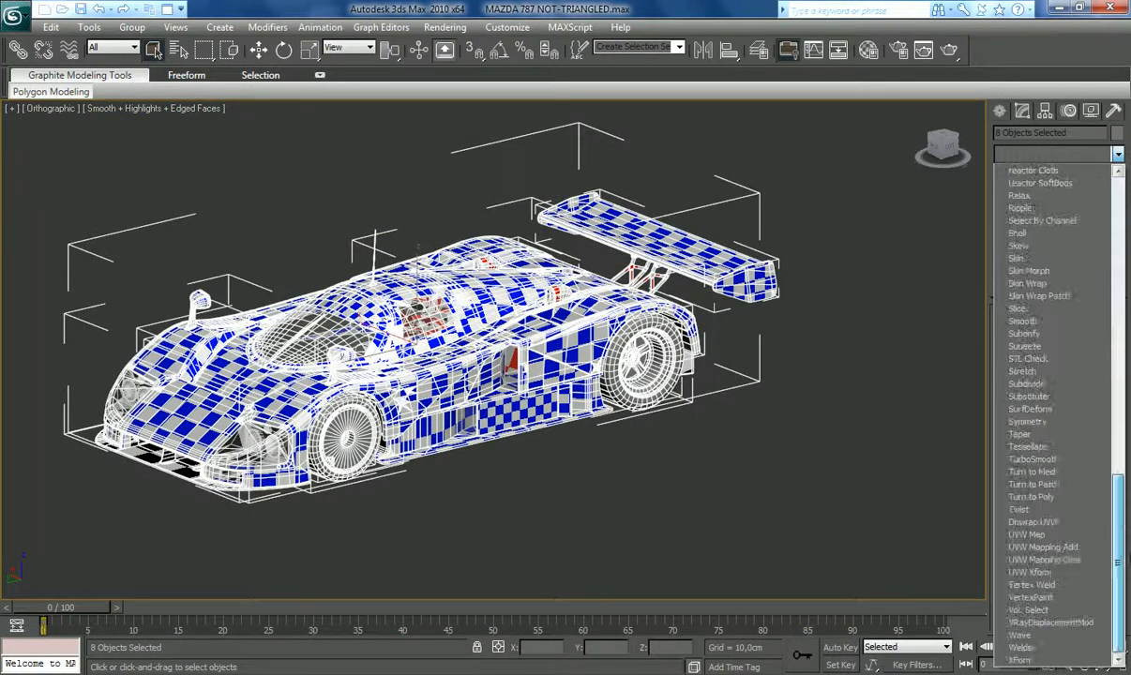
{"action": "left_click", "coordinate": [1053, 525]}
{"action": "left_click", "coordinate": [1040, 497]}
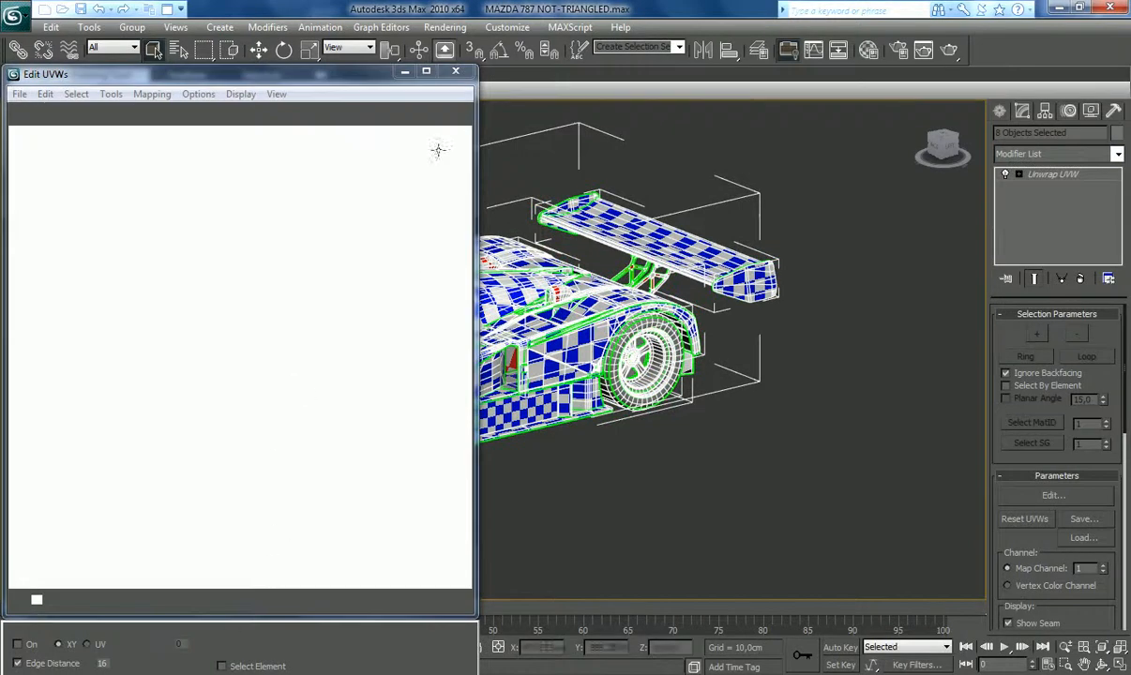
Step: Show only the UVs of 5:Material #2479 and maximize the Edit UVWs window
{"action": "left_click", "coordinate": [319, 600]}
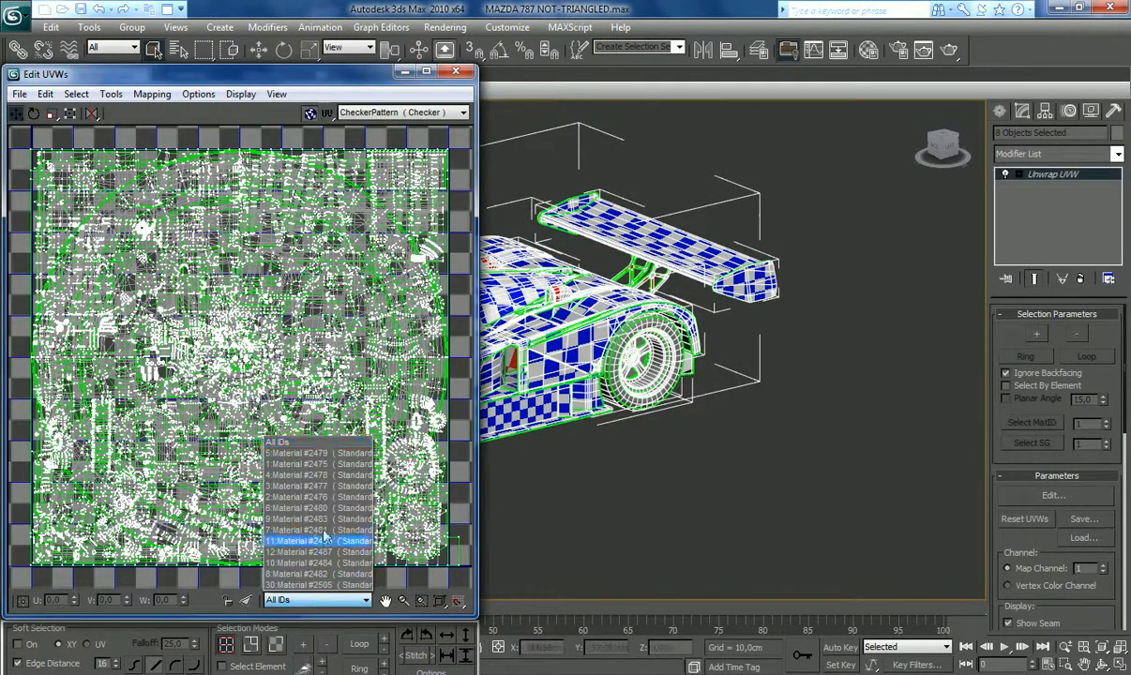
{"action": "left_click", "coordinate": [319, 452]}
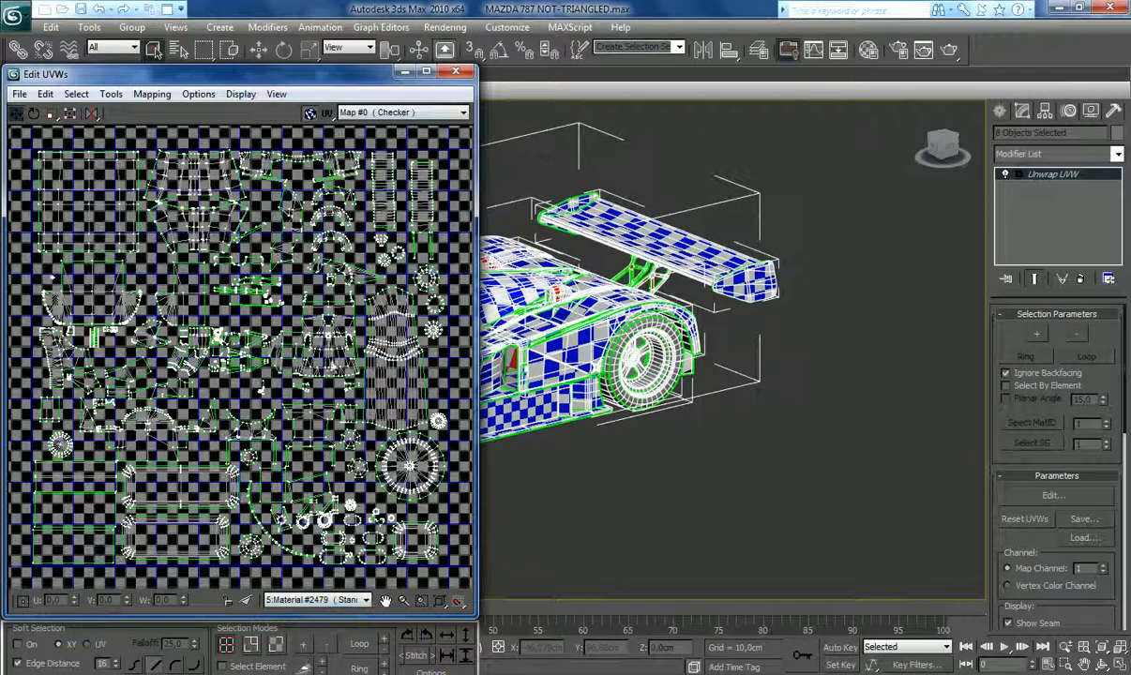
{"action": "double_click", "coordinate": [395, 72]}
{"action": "scroll", "coordinate": [795, 347], "scroll_direction": "down", "scroll_amount": 5}
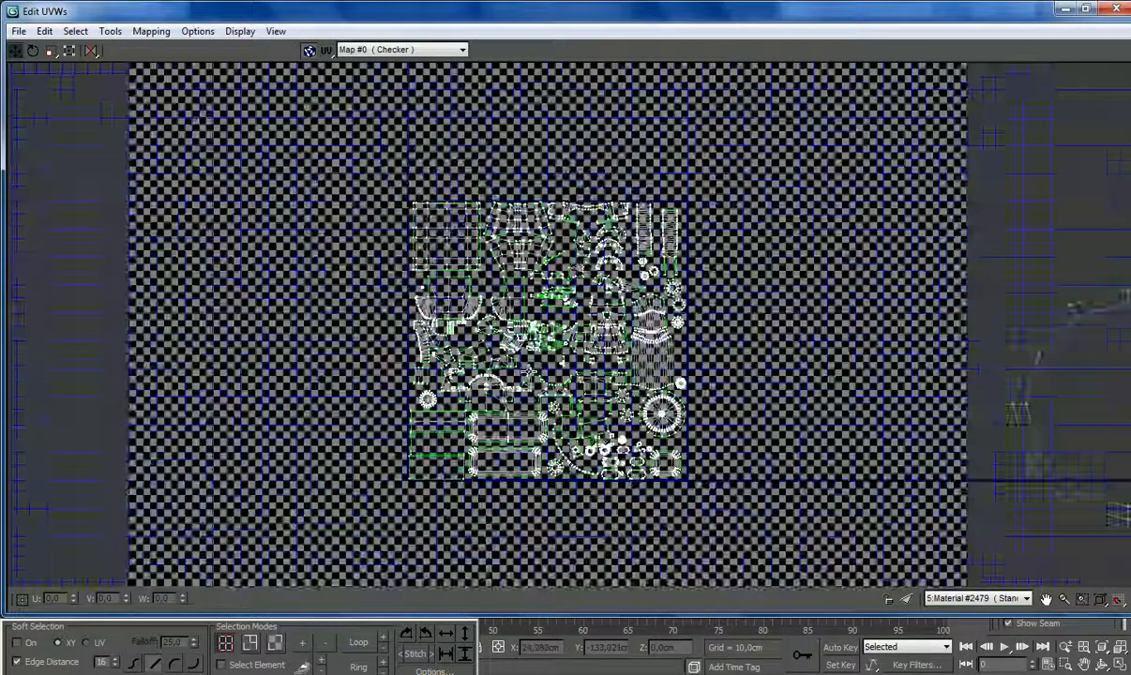
Step: Move the large ring-shaped UV shell from outside the layout onto the UV tile and scale it down
{"action": "scroll", "coordinate": [795, 347], "scroll_direction": "down", "scroll_amount": 2}
{"action": "left_click_drag", "start_coordinate": [709, 275], "coordinate": [970, 536]}
{"action": "left_click_drag", "start_coordinate": [848, 402], "coordinate": [568, 389]}
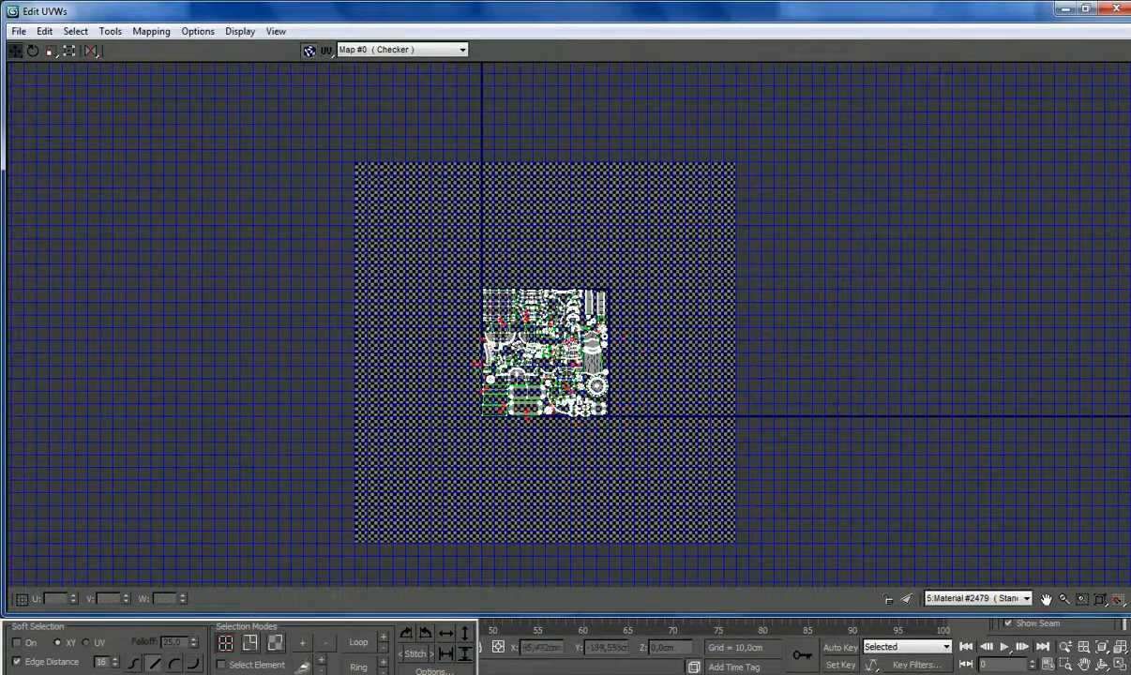
{"action": "scroll", "coordinate": [567, 347], "scroll_direction": "up", "scroll_amount": 5}
{"action": "left_click", "coordinate": [52, 50]}
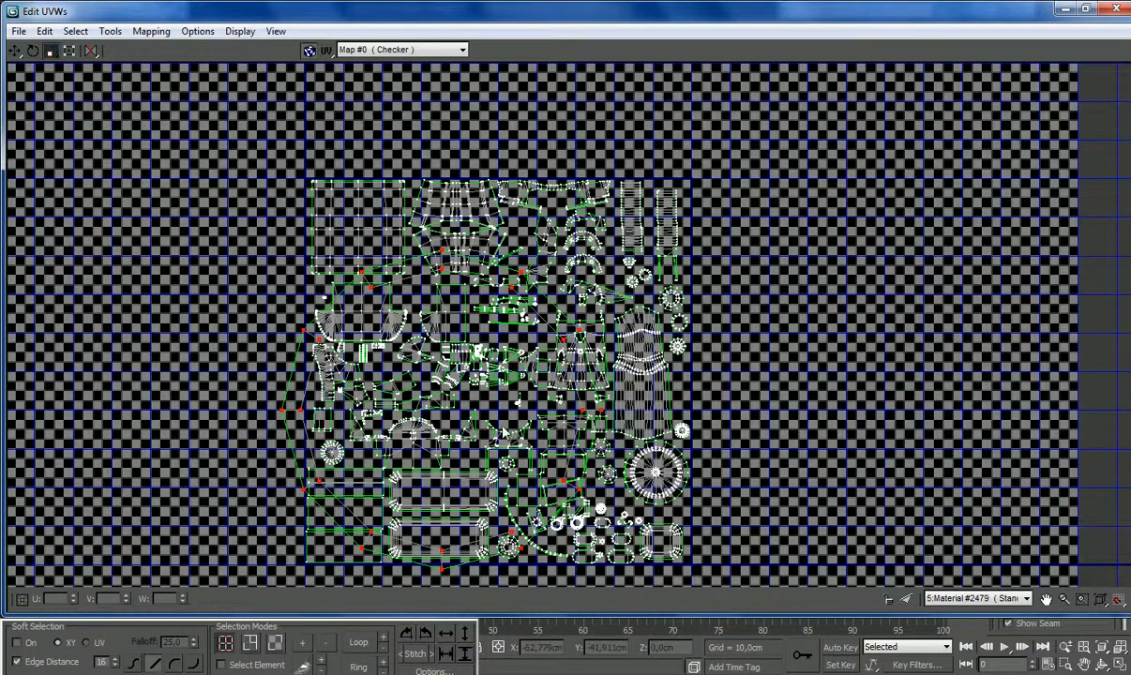
{"action": "left_click_drag", "start_coordinate": [303, 329], "coordinate": [424, 514]}
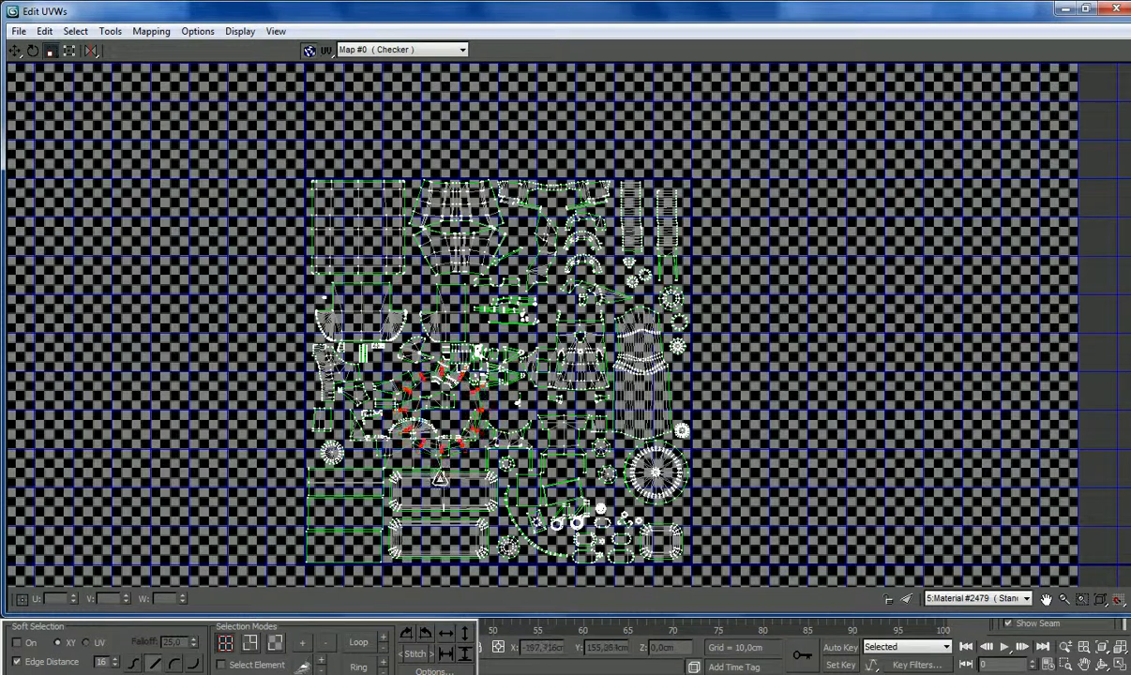
Step: Scale the ring shell down further and move it into the empty gap in the middle of the layout
{"action": "scroll", "coordinate": [444, 444], "scroll_direction": "up", "scroll_amount": 4}
{"action": "left_click_drag", "start_coordinate": [538, 351], "coordinate": [541, 402]}
{"action": "left_click", "coordinate": [16, 52]}
{"action": "left_click_drag", "start_coordinate": [496, 351], "coordinate": [672, 338]}
{"action": "scroll", "coordinate": [671, 337], "scroll_direction": "up", "scroll_amount": 4}
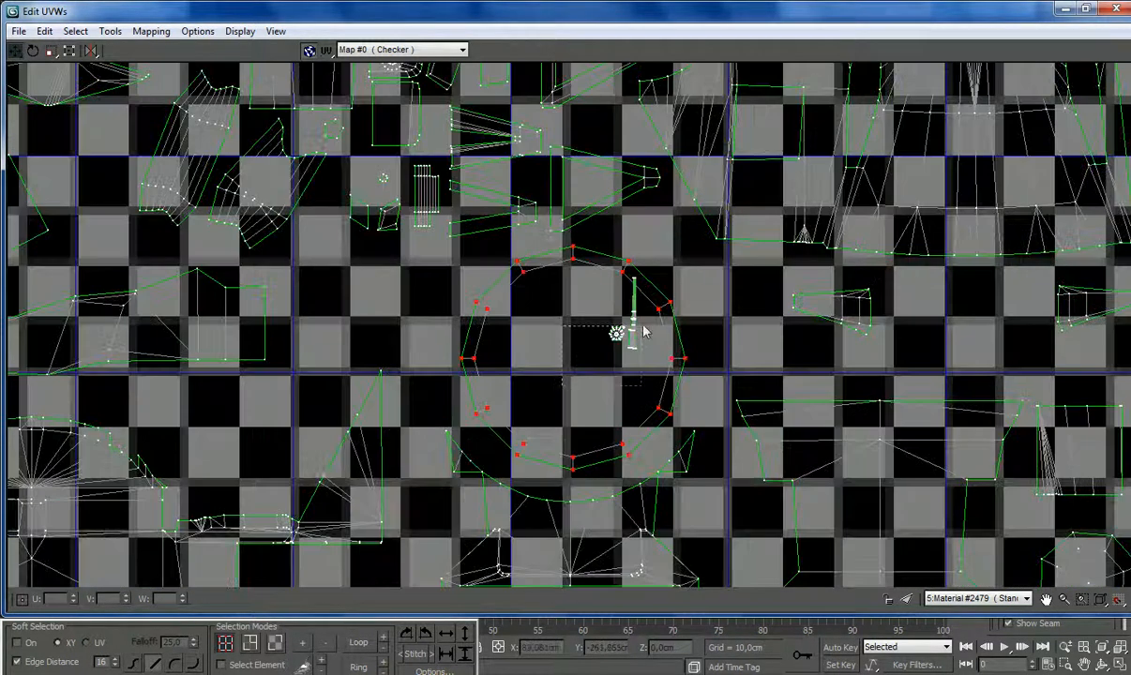
Step: Scale up the tiny shells lying inside the ring, place them in the free gap beside it, and close the UVW editor
{"action": "left_click", "coordinate": [302, 647]}
{"action": "left_click_drag", "start_coordinate": [634, 349], "coordinate": [322, 406]}
{"action": "left_click", "coordinate": [51, 52]}
{"action": "left_click_drag", "start_coordinate": [300, 369], "coordinate": [225, 196]}
{"action": "left_click", "coordinate": [15, 52]}
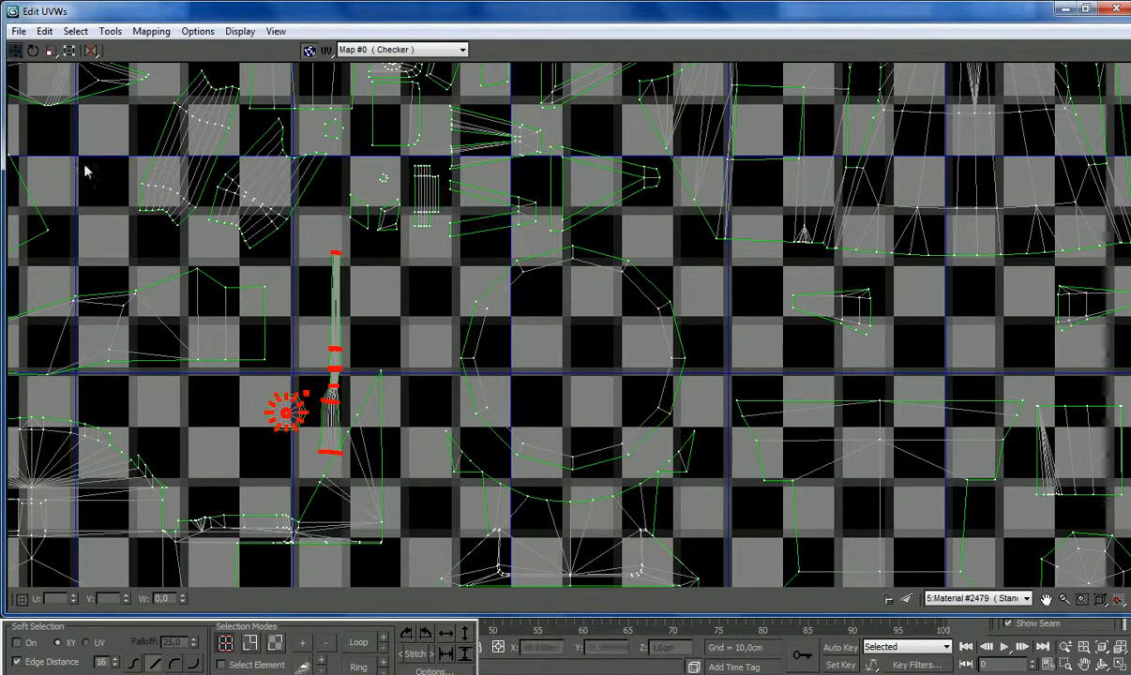
{"action": "left_click_drag", "start_coordinate": [359, 363], "coordinate": [332, 356]}
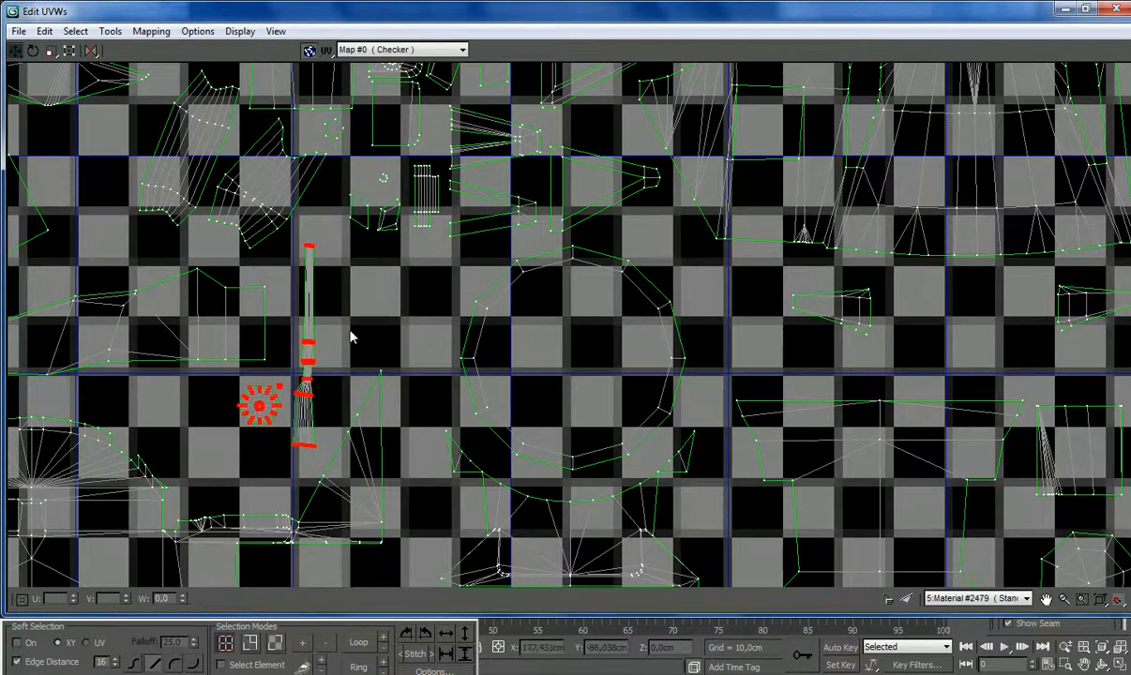
{"action": "scroll", "coordinate": [350, 336], "scroll_direction": "down", "scroll_amount": 5}
{"action": "left_click", "coordinate": [1116, 11]}
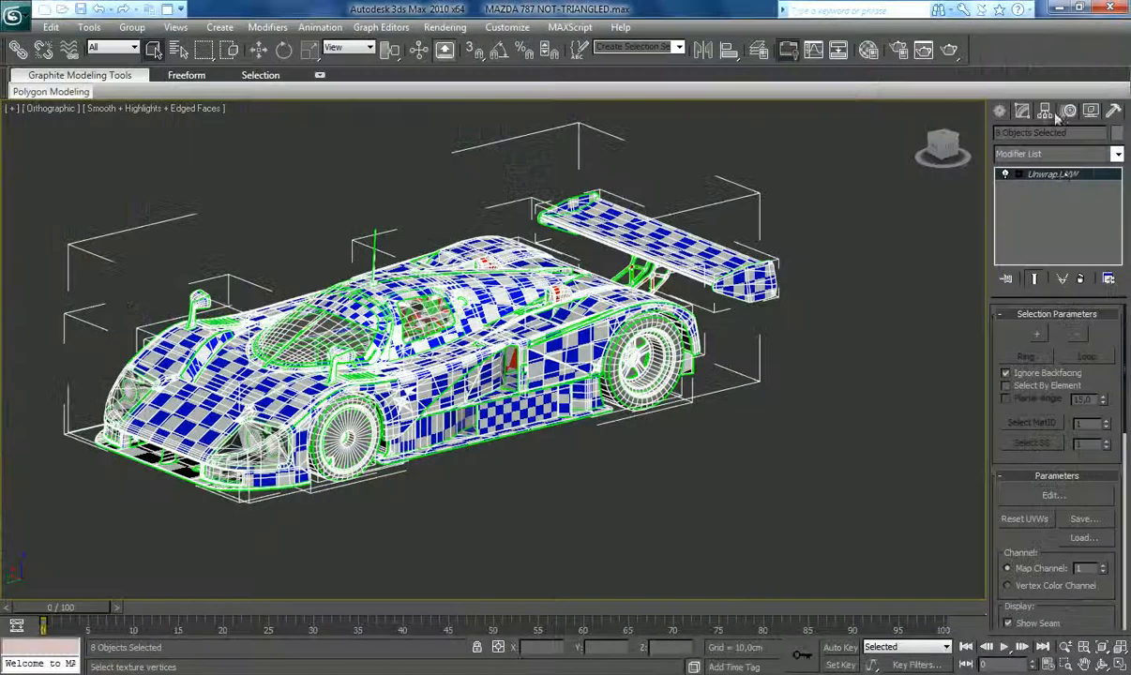
Step: Collapse the shared Unwrap UVW modifier into the selected car objects and clear the selection
{"action": "right_click", "coordinate": [1031, 175]}
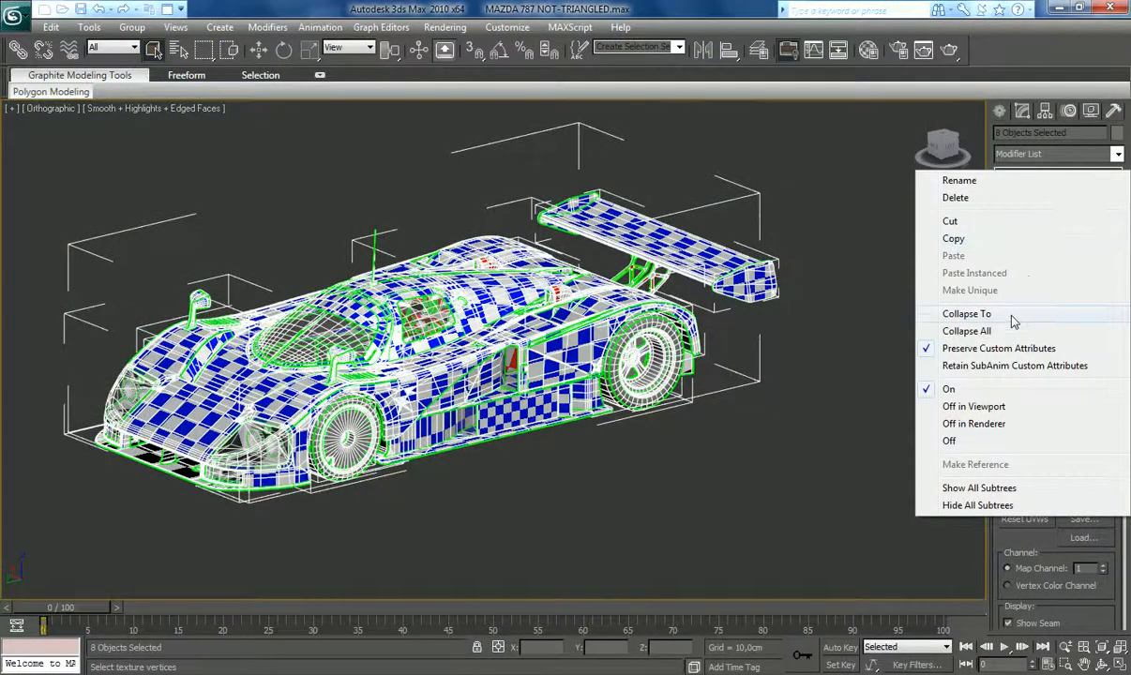
{"action": "left_click", "coordinate": [1013, 322]}
{"action": "left_click", "coordinate": [587, 419]}
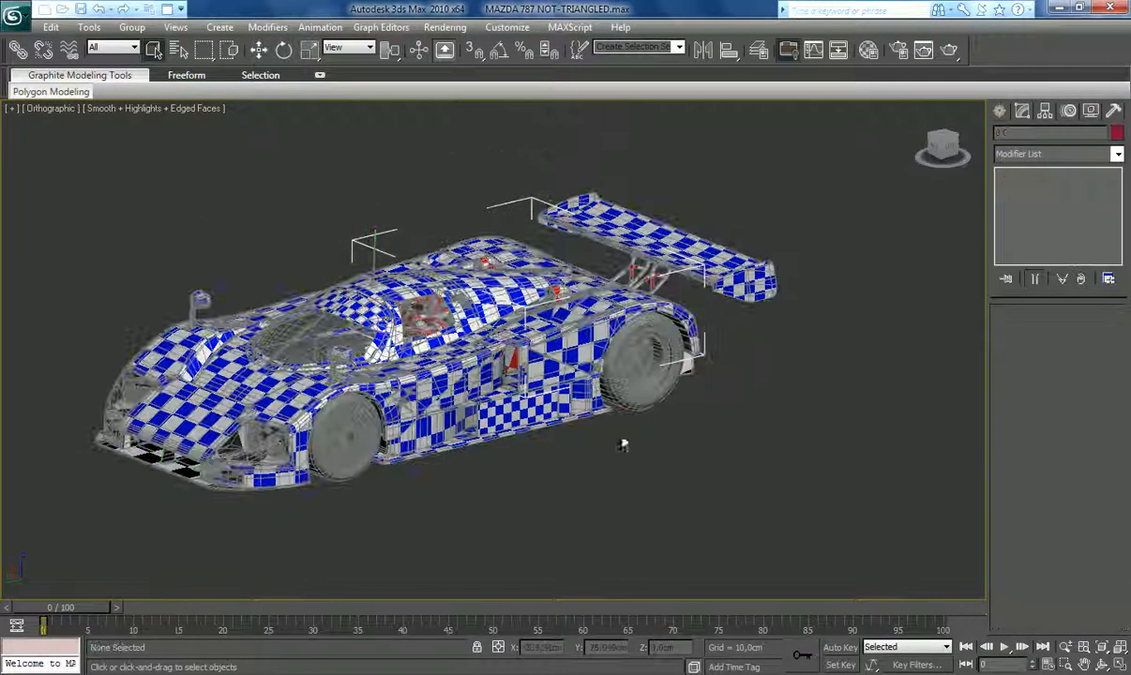
Step: Turn off Edged Faces in the viewport and inspect the checker mapping on the car from a higher angle
{"action": "left_click", "coordinate": [158, 109]}
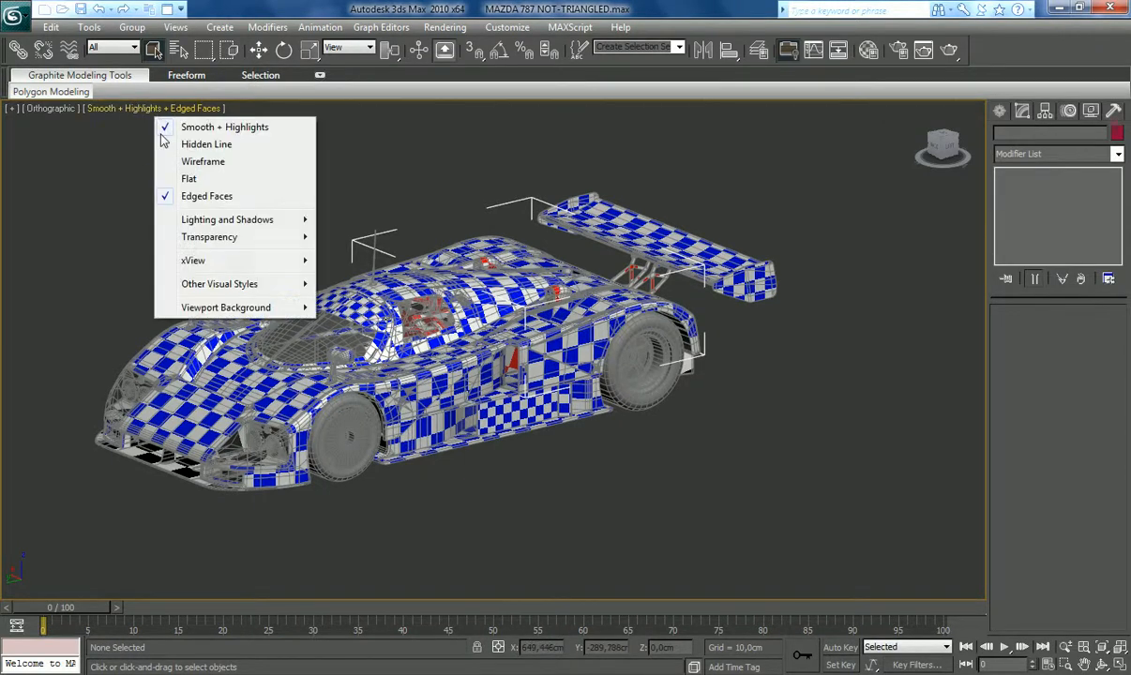
{"action": "left_click", "coordinate": [183, 192]}
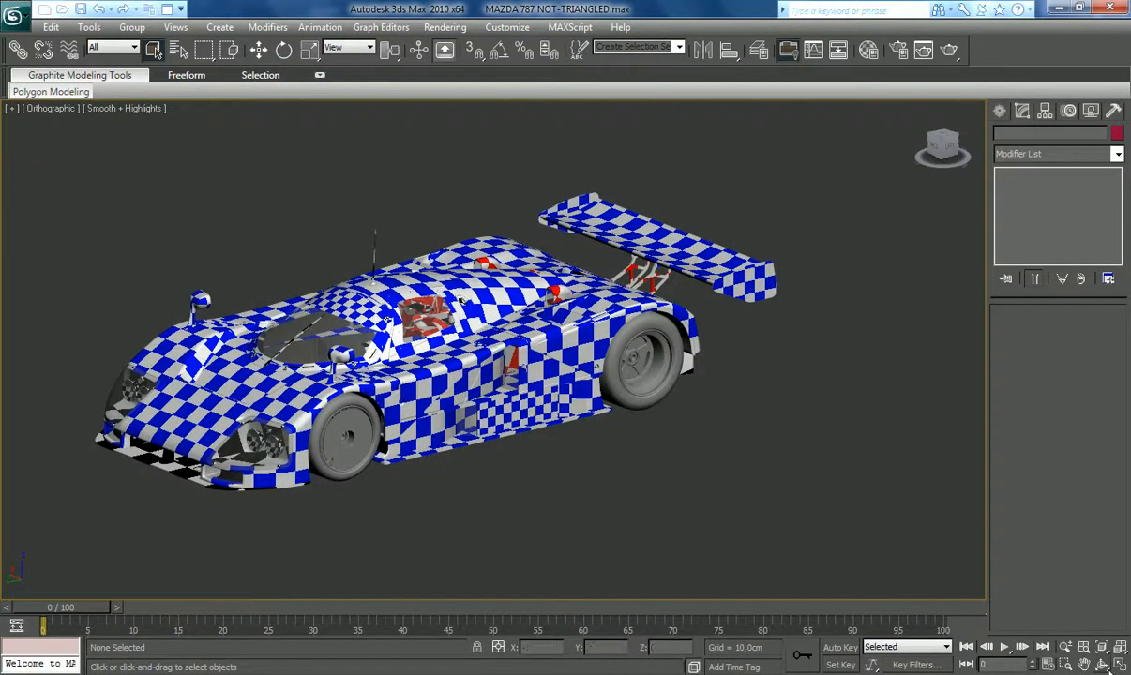
{"action": "left_click", "coordinate": [1102, 665]}
{"action": "left_click_drag", "start_coordinate": [511, 420], "coordinate": [493, 394]}
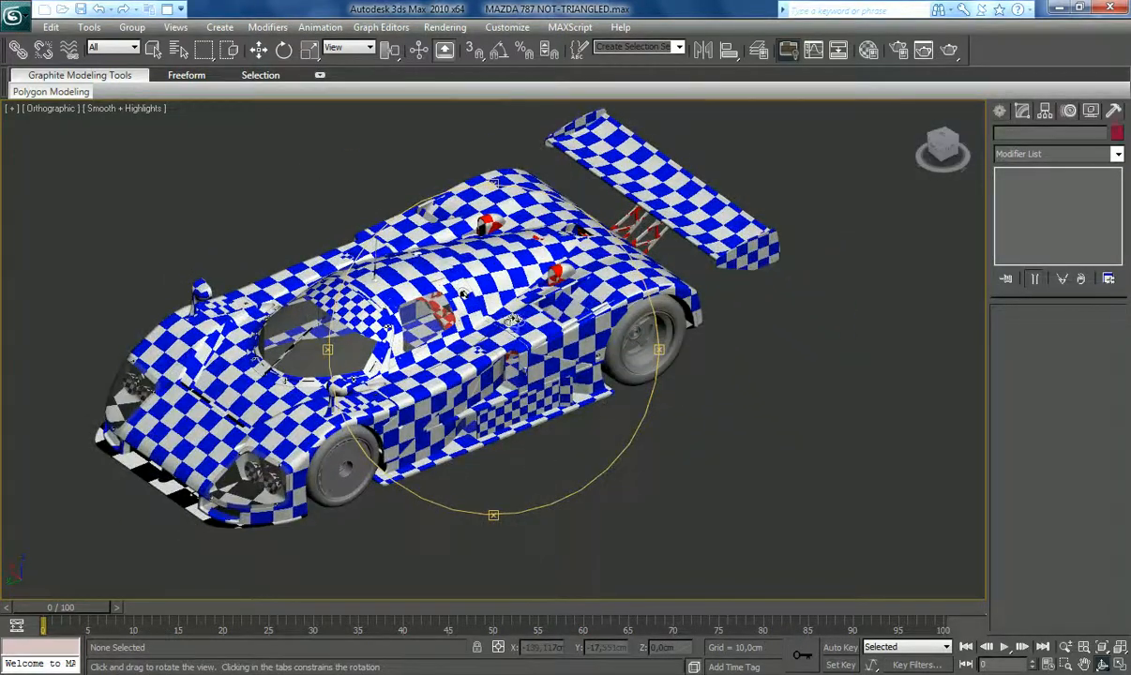
Step: Check the objects in the BODY layer by briefly toggling the visibility of ENGINE COVER, BONNET, WING and TIRES
{"action": "left_click", "coordinate": [758, 49]}
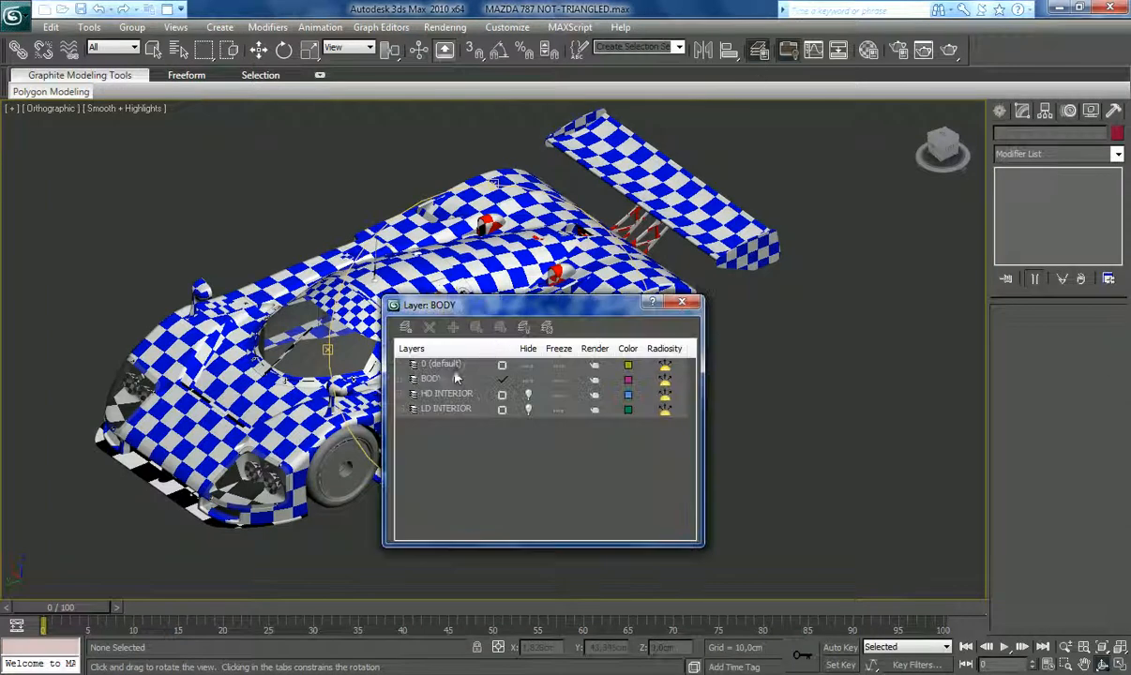
{"action": "left_click", "coordinate": [401, 378]}
{"action": "left_click_drag", "start_coordinate": [740, 275], "coordinate": [857, 290]}
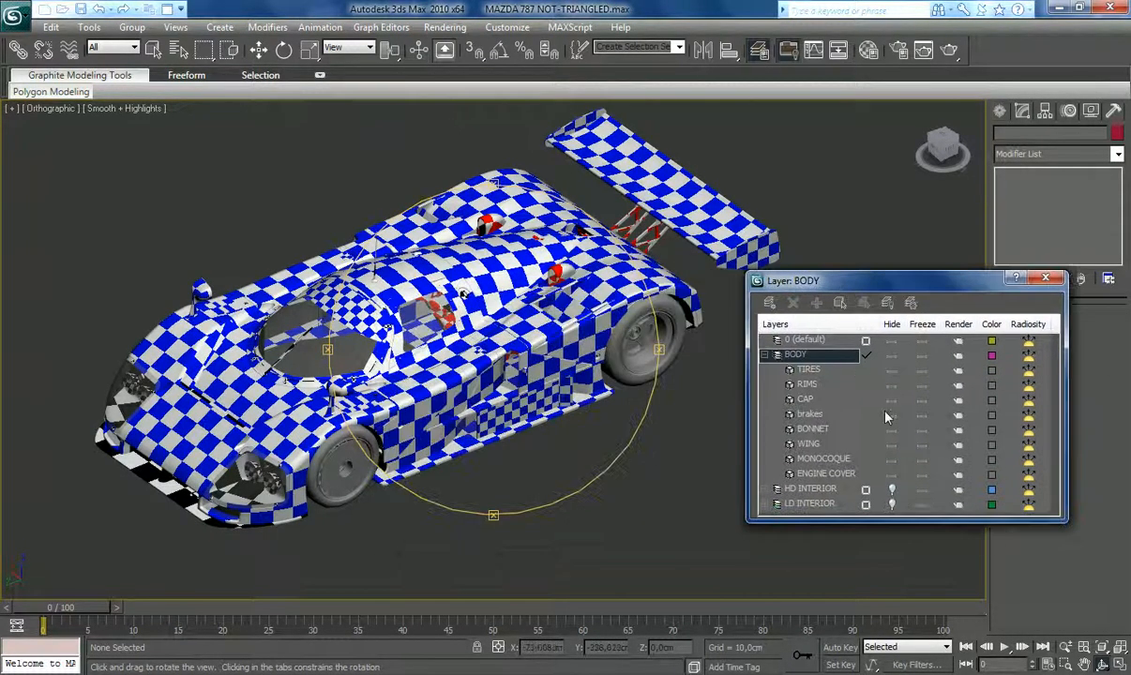
{"action": "left_click", "coordinate": [889, 475]}
{"action": "left_click", "coordinate": [891, 475]}
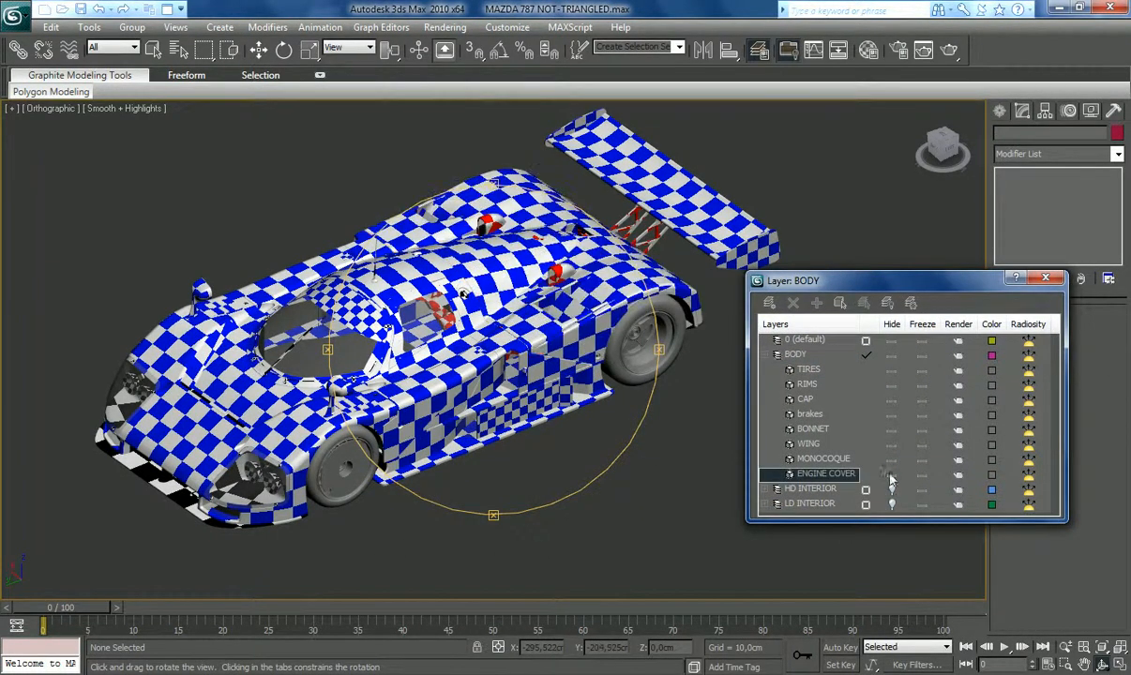
{"action": "left_click", "coordinate": [891, 430]}
{"action": "left_click", "coordinate": [892, 432]}
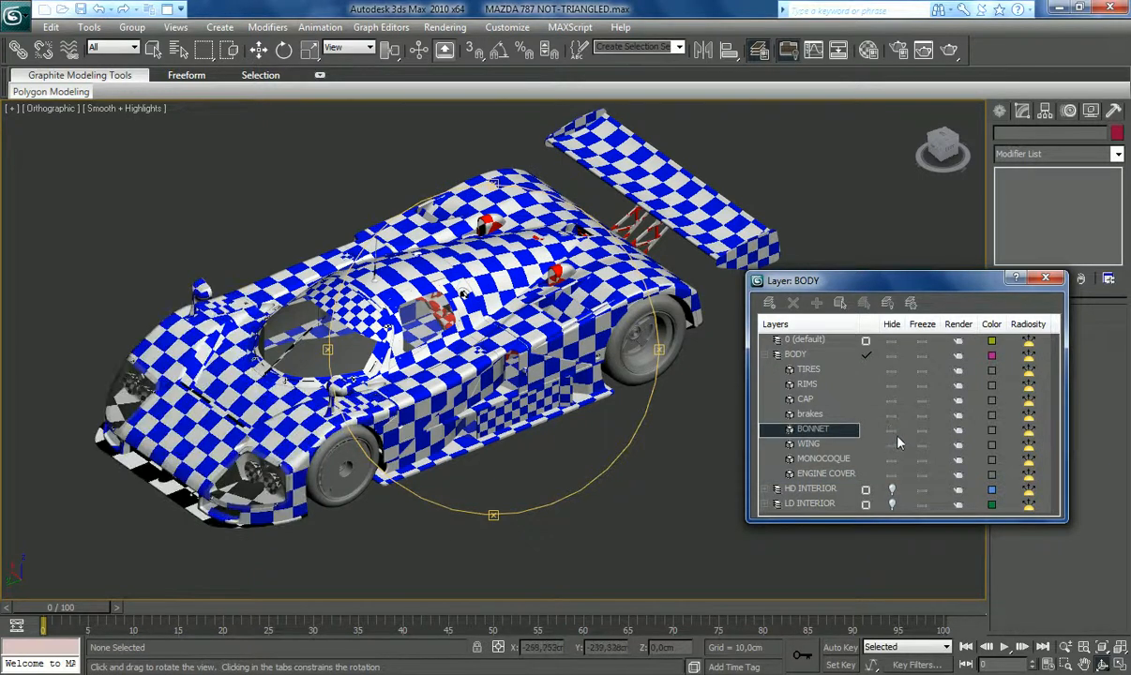
{"action": "left_click", "coordinate": [891, 444]}
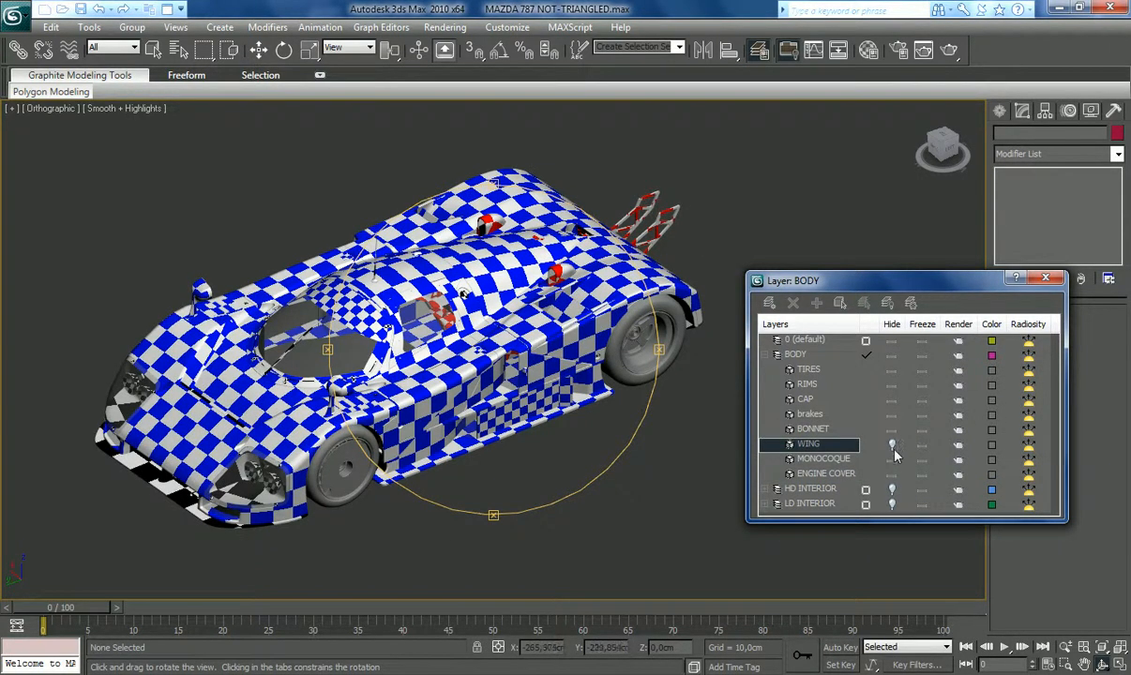
{"action": "left_click", "coordinate": [891, 444]}
{"action": "left_click", "coordinate": [891, 371]}
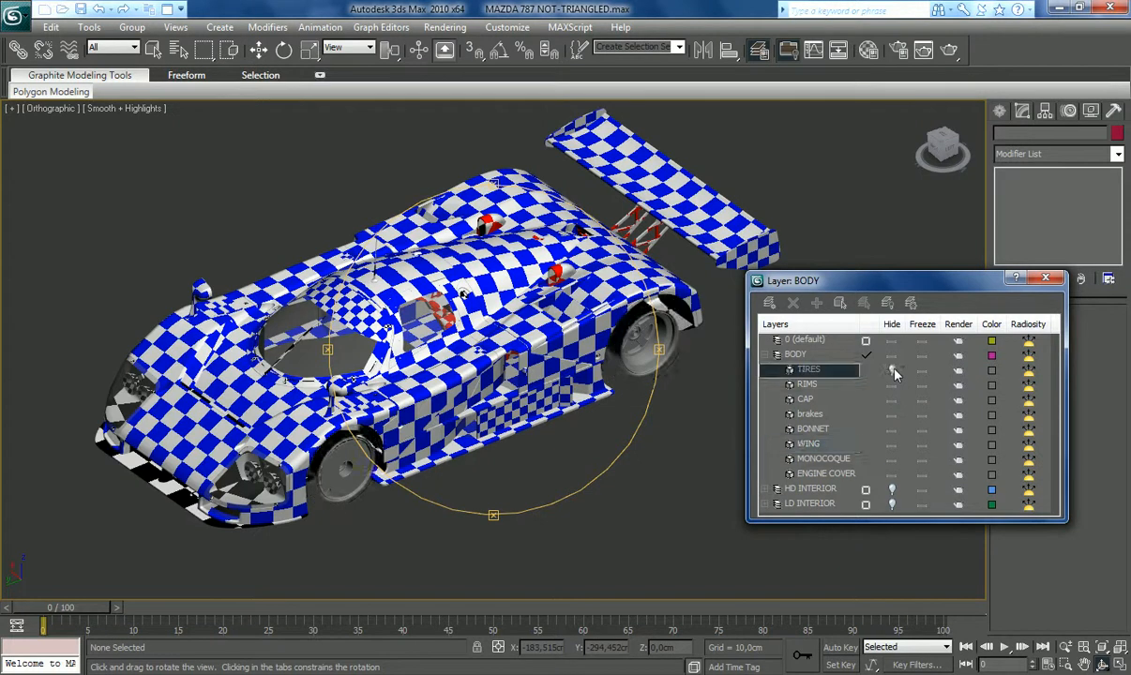
{"action": "left_click", "coordinate": [891, 370]}
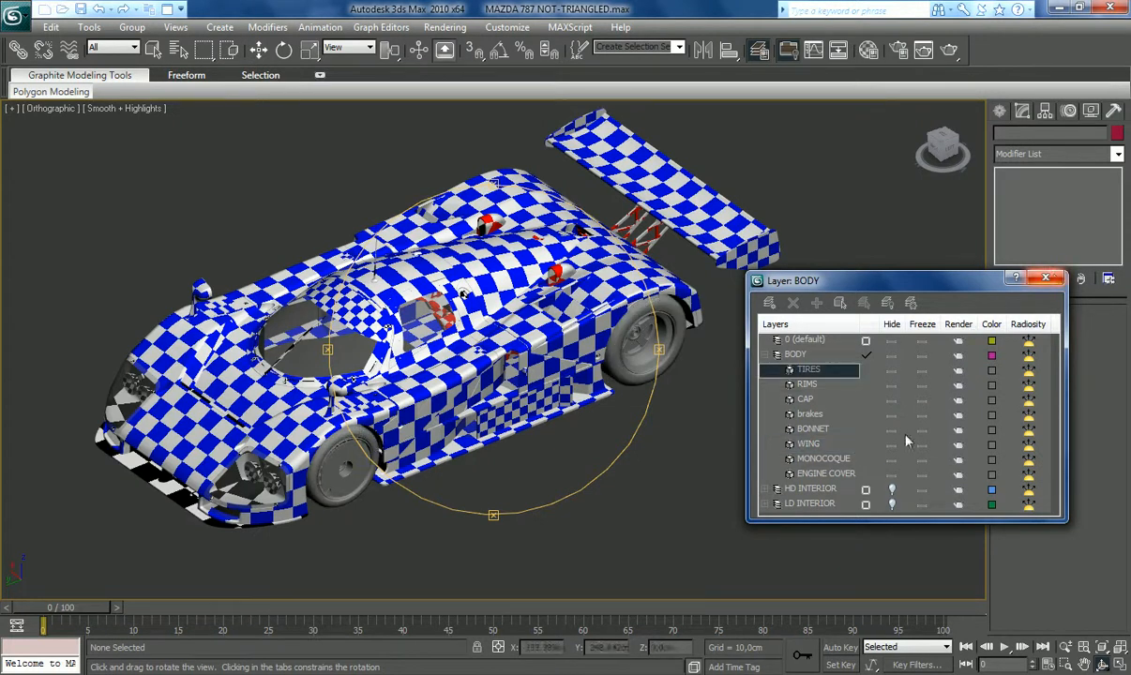
Step: Hide the BODY layer and check which objects the HD INTERIOR and LD INTERIOR layers contain
{"action": "left_click", "coordinate": [773, 354]}
{"action": "left_click", "coordinate": [892, 355]}
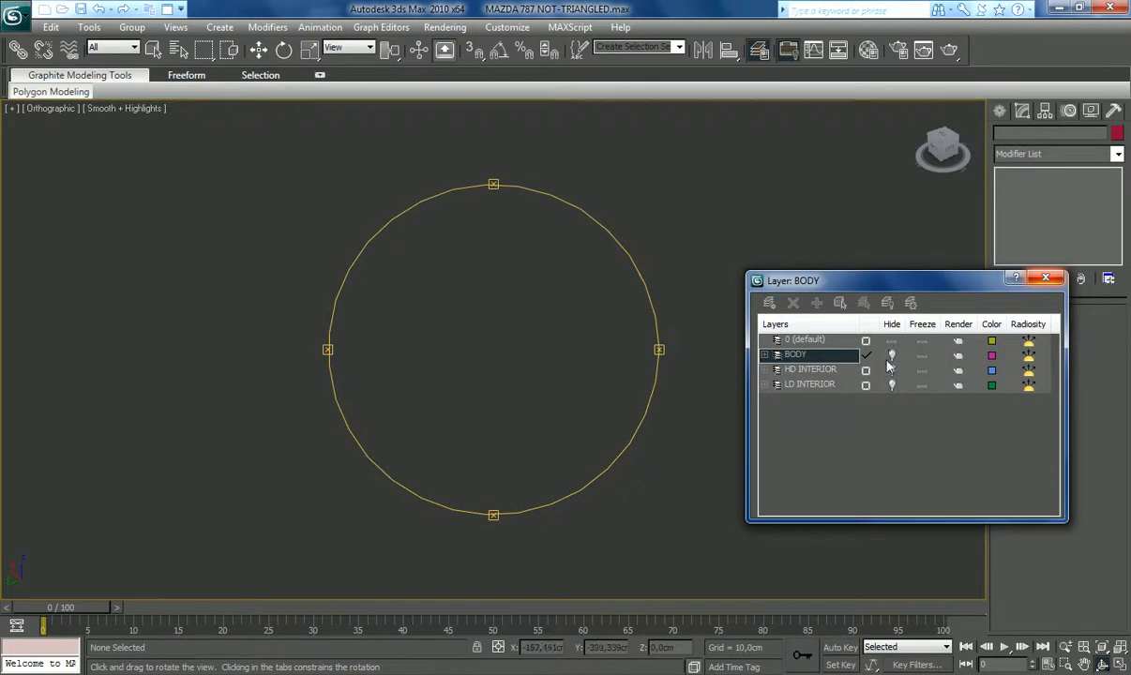
{"action": "left_click", "coordinate": [765, 370]}
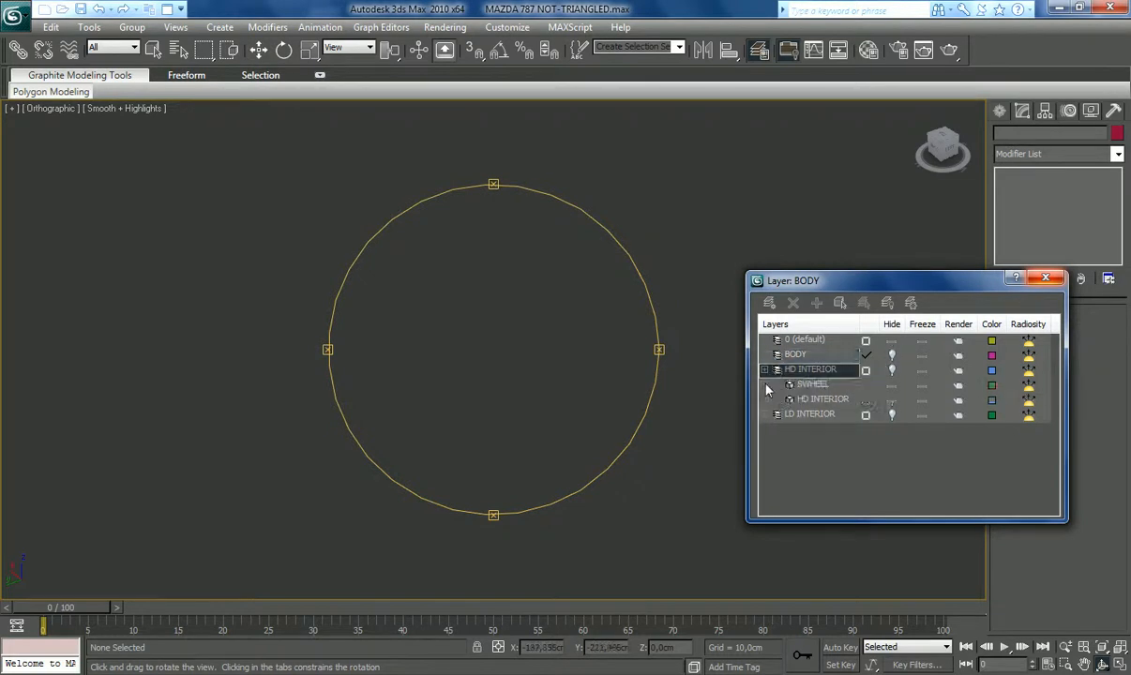
{"action": "left_click", "coordinate": [764, 371]}
{"action": "left_click", "coordinate": [765, 385]}
{"action": "left_click", "coordinate": [765, 386]}
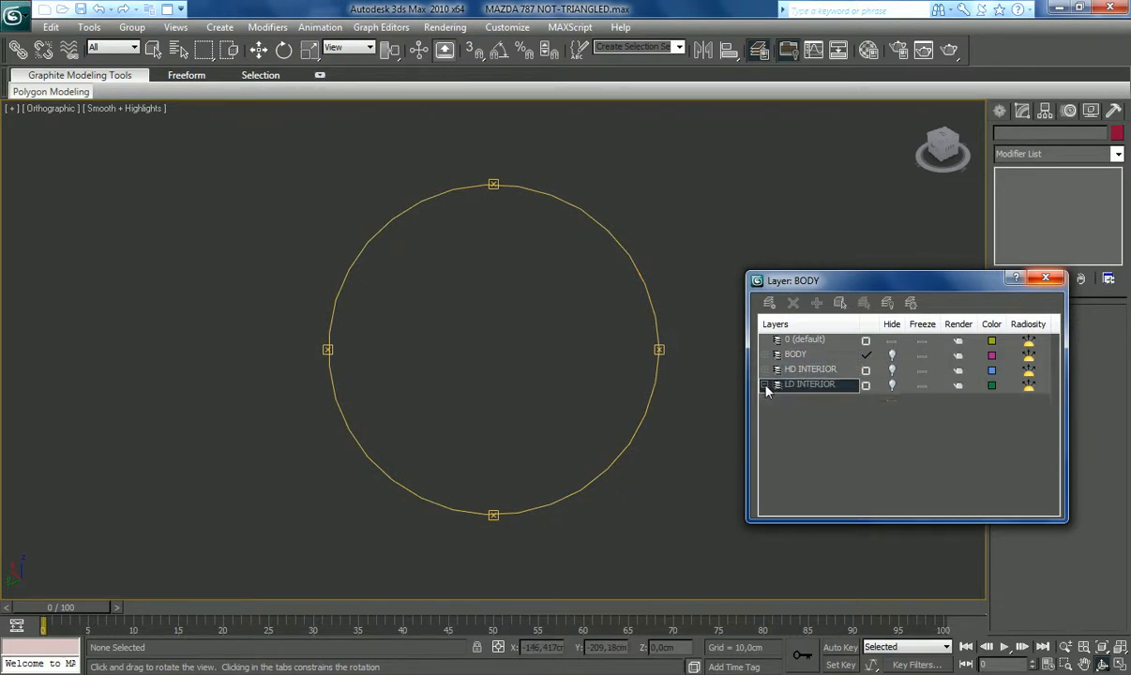